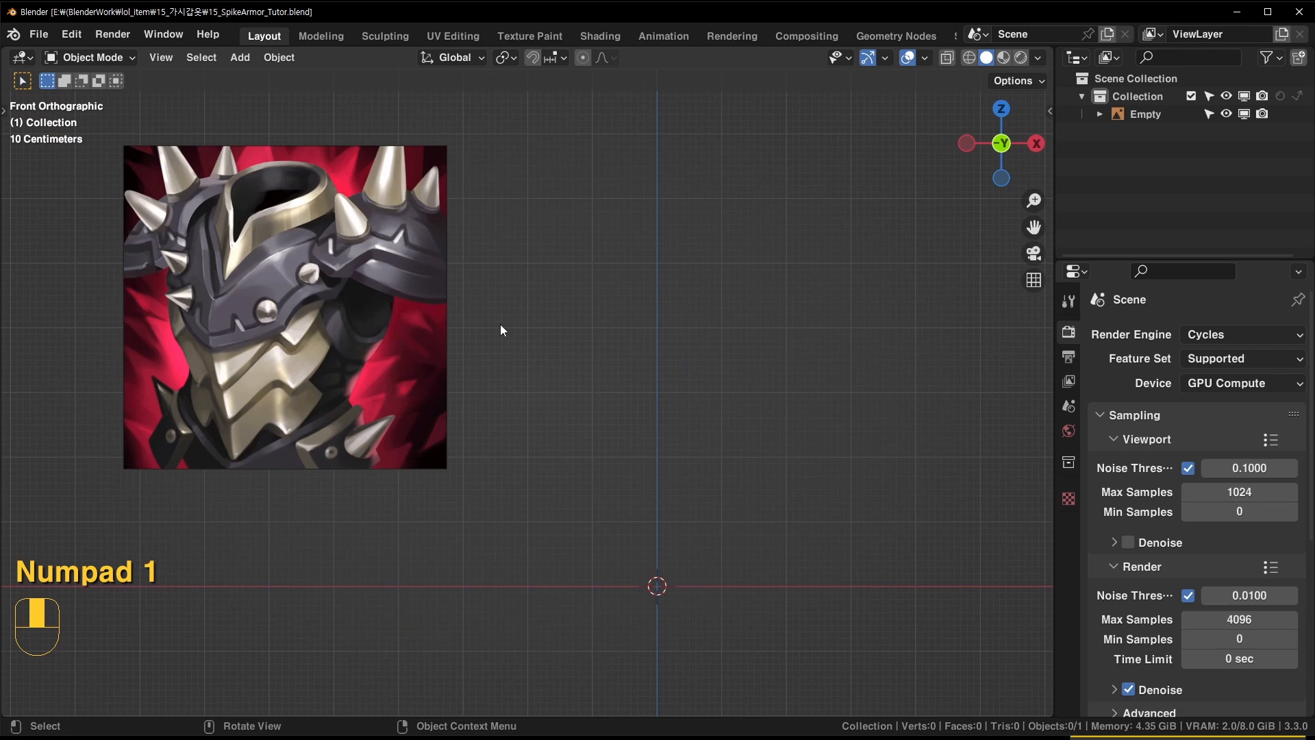
Add a cube mesh at the world origin below the armour reference image
scroll(500, 325, down, 1)
scroll(501, 325, up, 1)
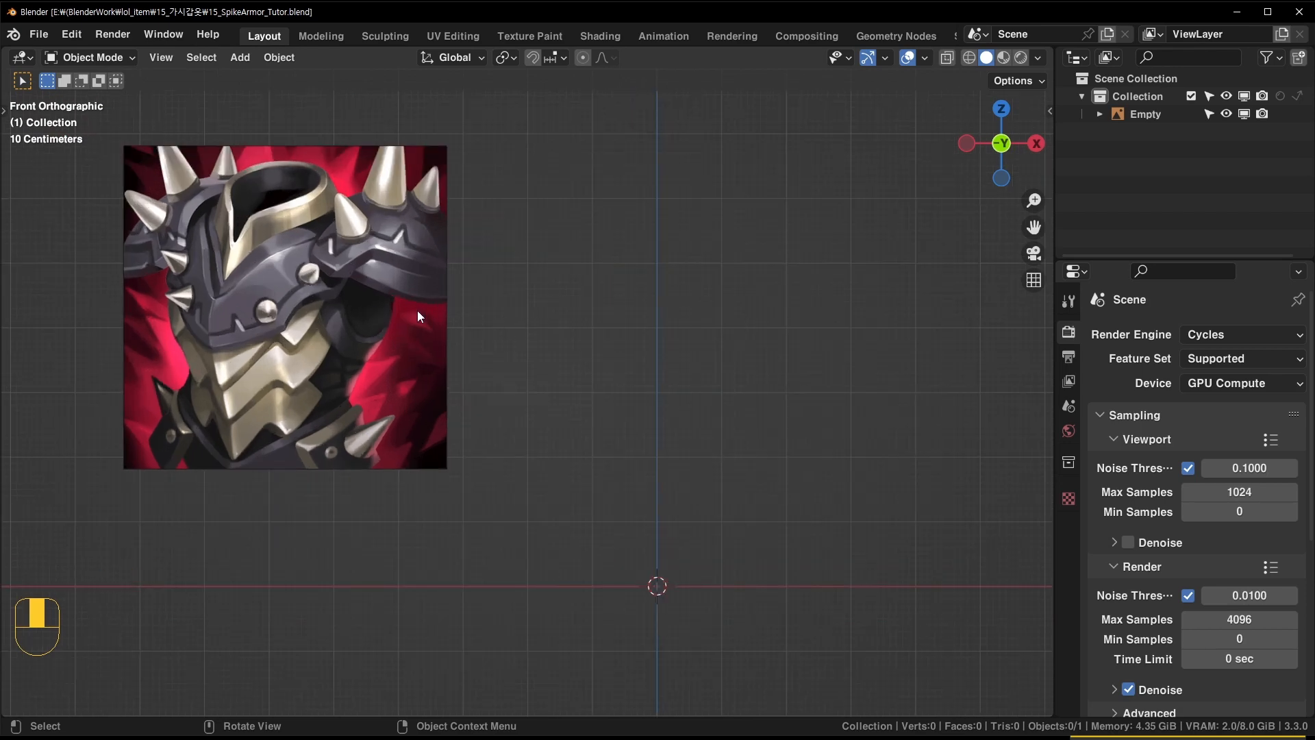
shift+middle_drag(589, 274, 612, 387)
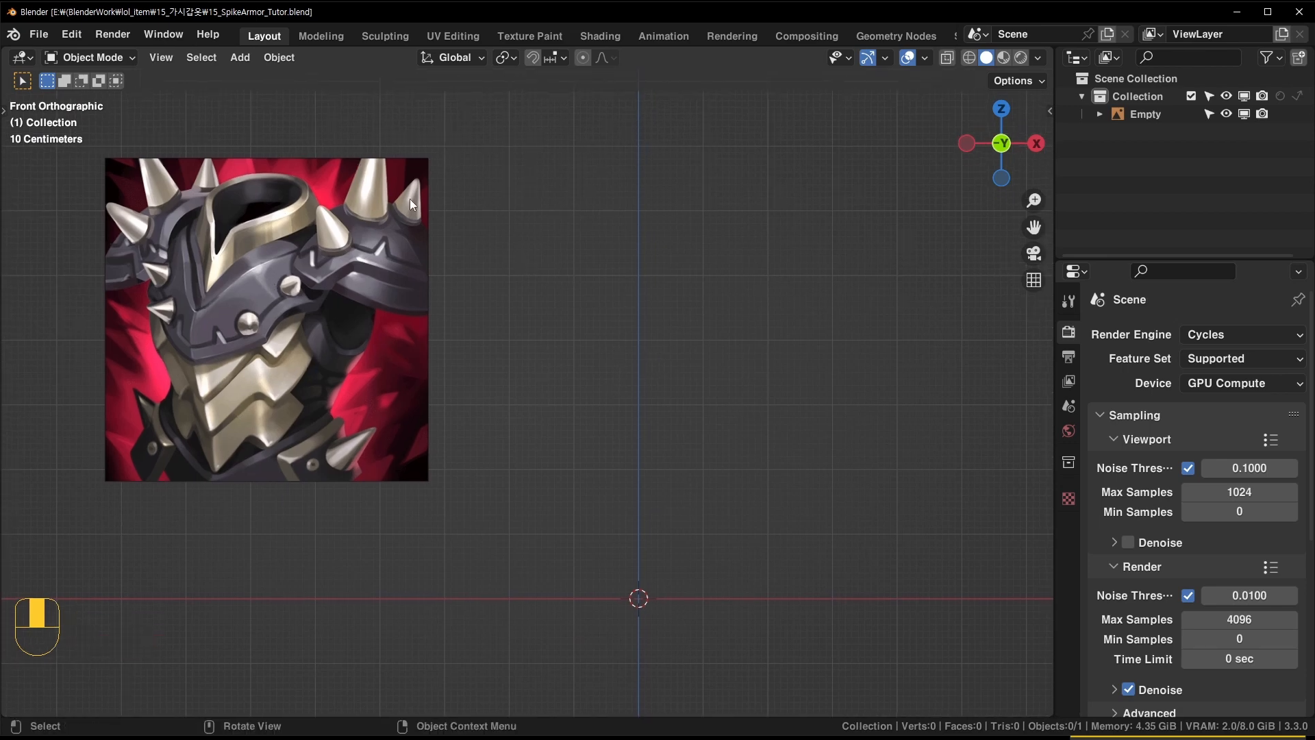
middle_drag(229, 323, 558, 337)
key(shift+a)
mouse_move(558, 344)
click(785, 357)
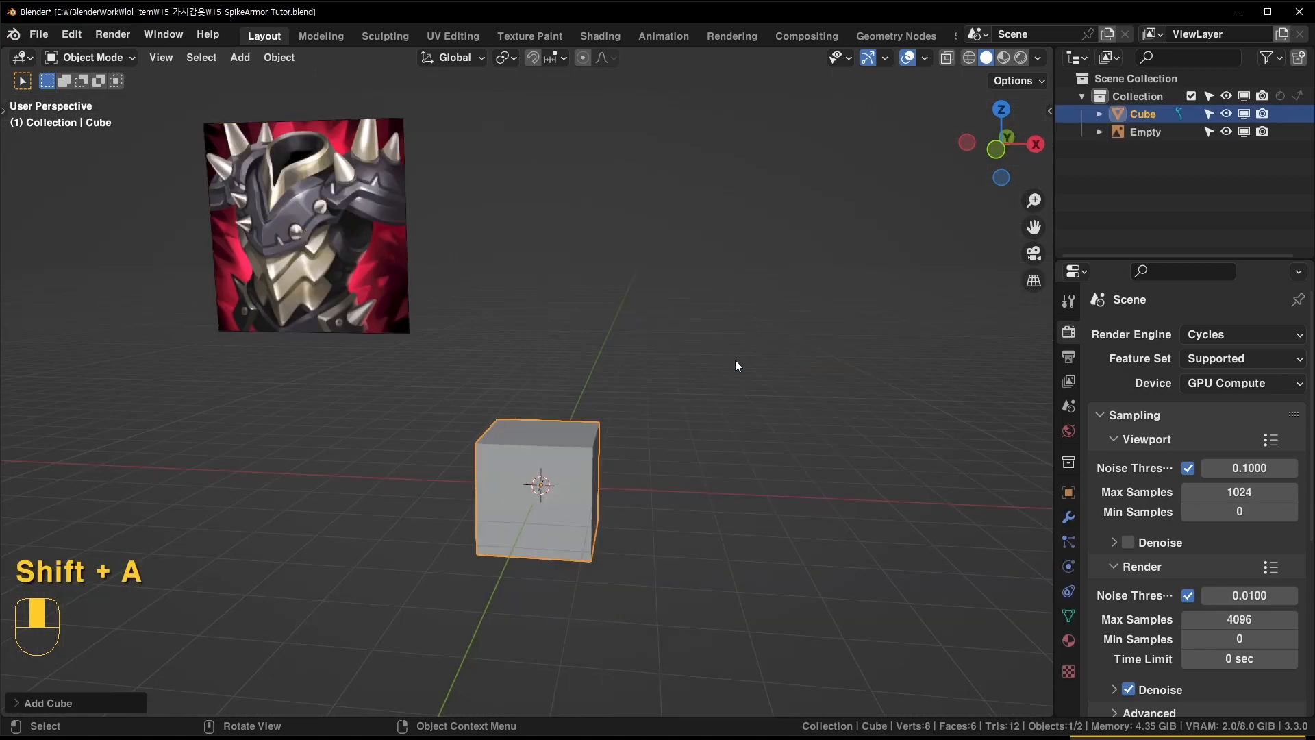
Add a level 1 Subdivision modifier to the cube and apply it to the mesh
middle_drag(734, 363, 674, 367)
key(KP_Decimal)
scroll(618, 470, down, 5)
key(ctrl+1)
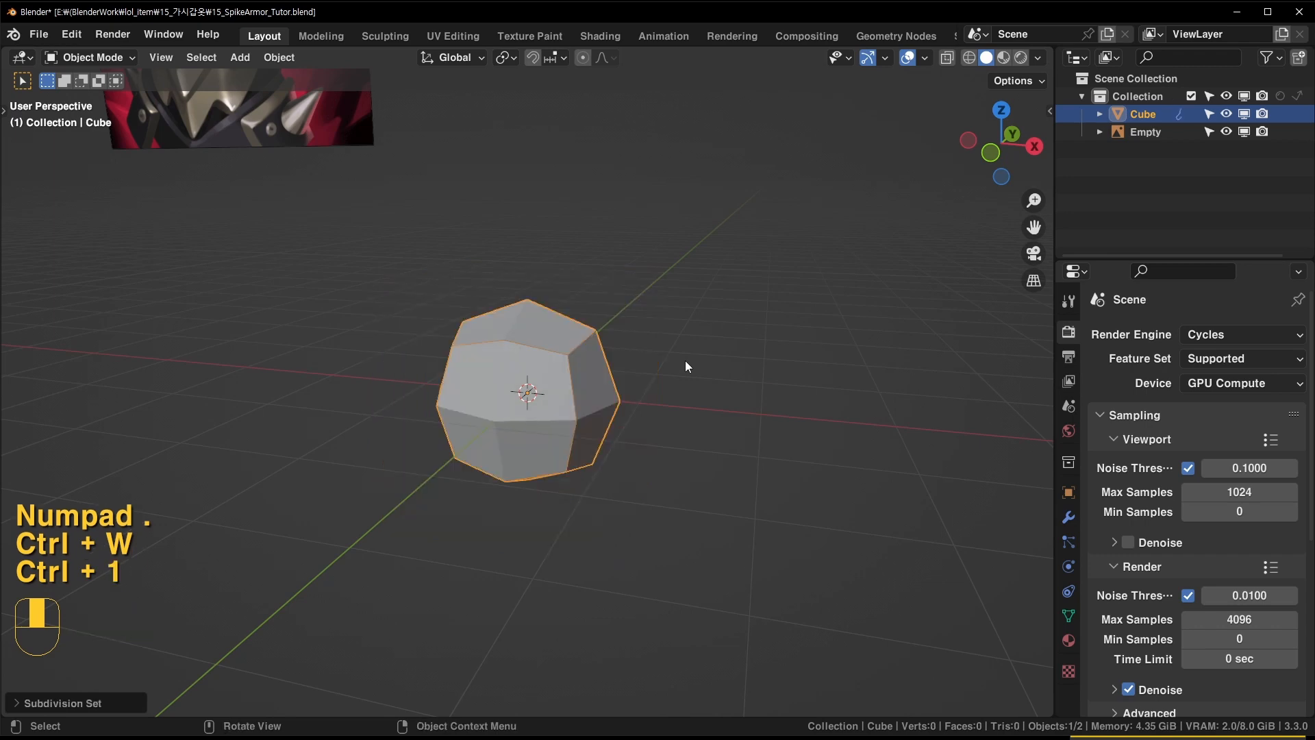
click(1068, 518)
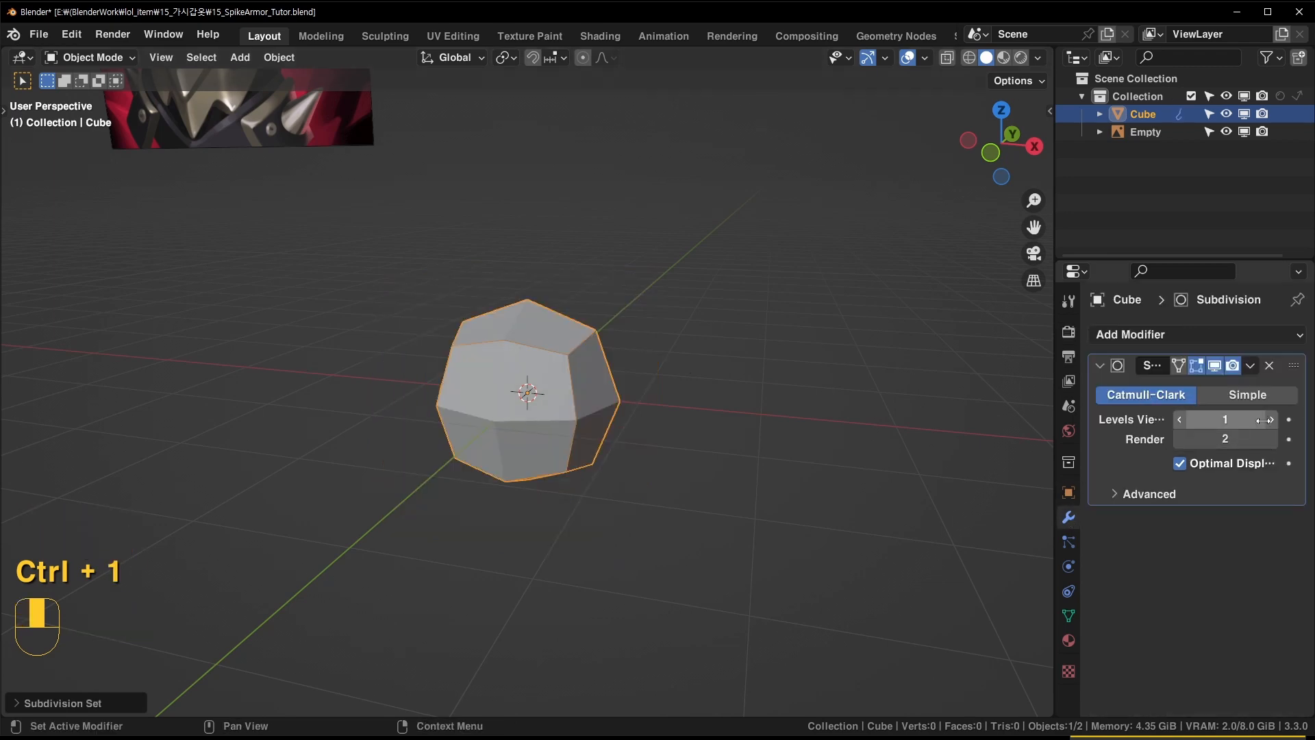
key(ctrl+a)
Switch the subdivided cube to Edit Mode and scale the entire mesh up
middle_drag(596, 363, 513, 356)
key(Tab)
key(1)
click(526, 285)
middle_drag(542, 456, 757, 396)
key(a)
key(s)
click(861, 384)
Select the top and bottom pole vertices, grow the selection by one ring, and delete those cap faces
middle_drag(861, 384, 687, 426)
key(1)
click(536, 243)
middle_drag(518, 524, 541, 446)
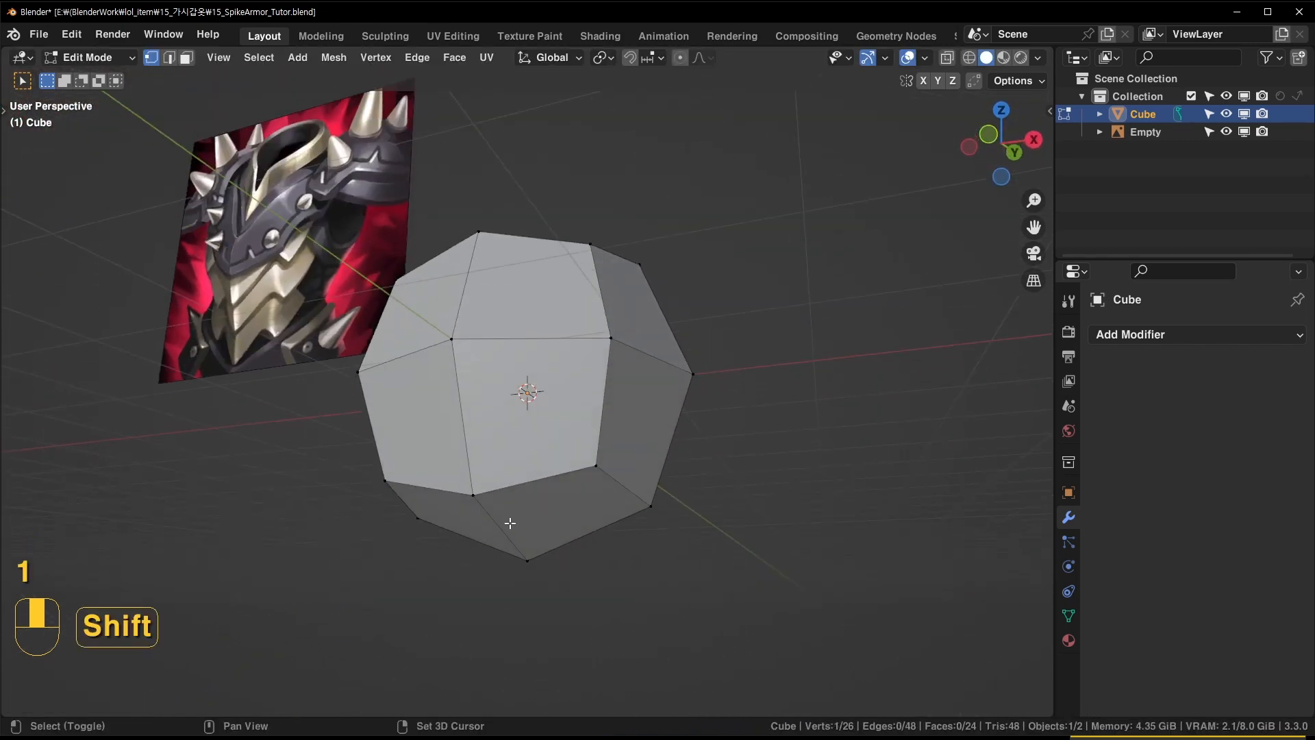
key(ctrl+KP_Add)
middle_drag(519, 543, 700, 468)
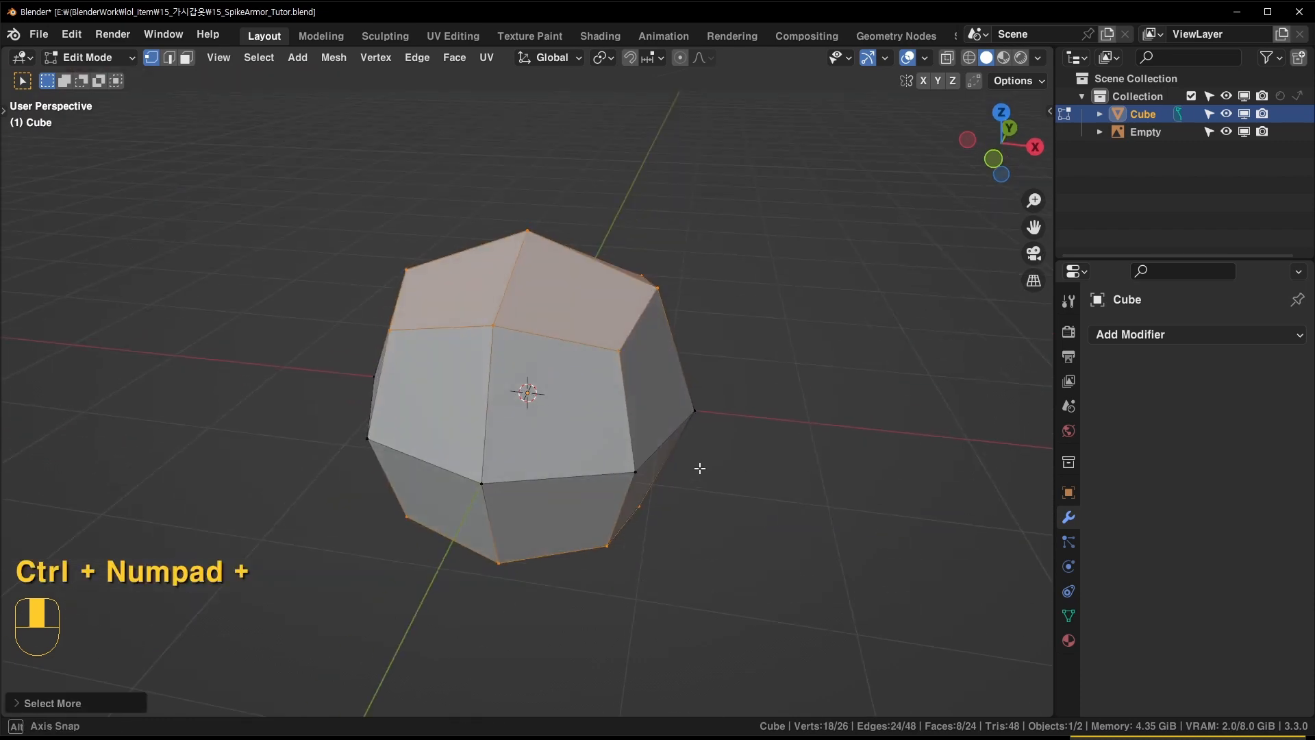
key(x)
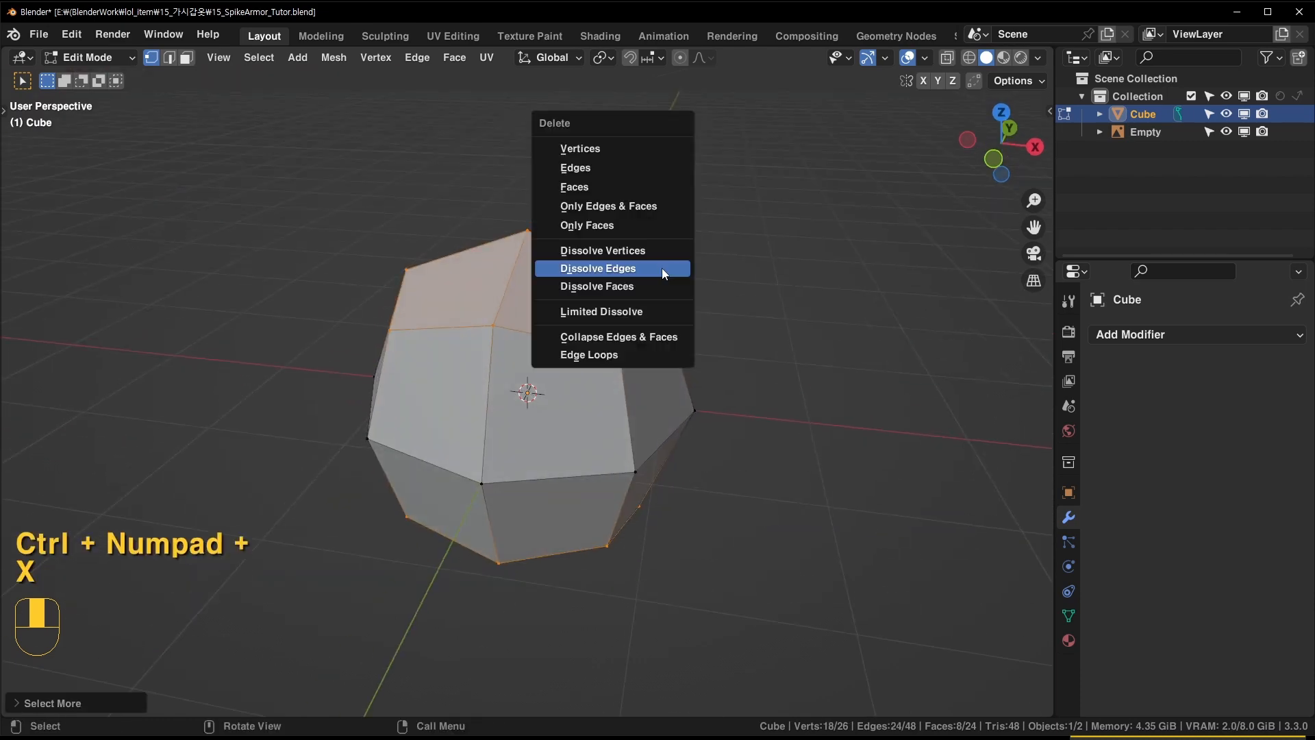
click(659, 189)
middle_drag(659, 189, 633, 241)
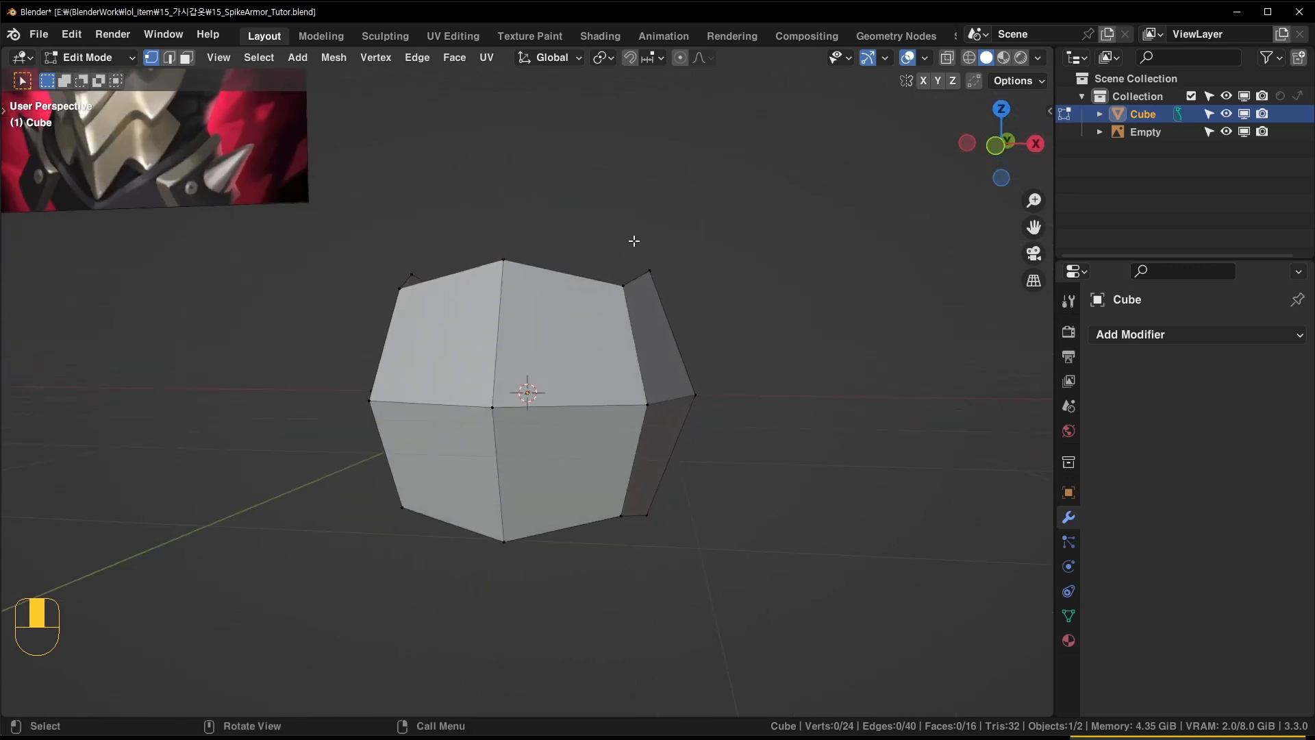
Flatten the open top and bottom edge loops by scaling each one to 0 along Z
key(s)
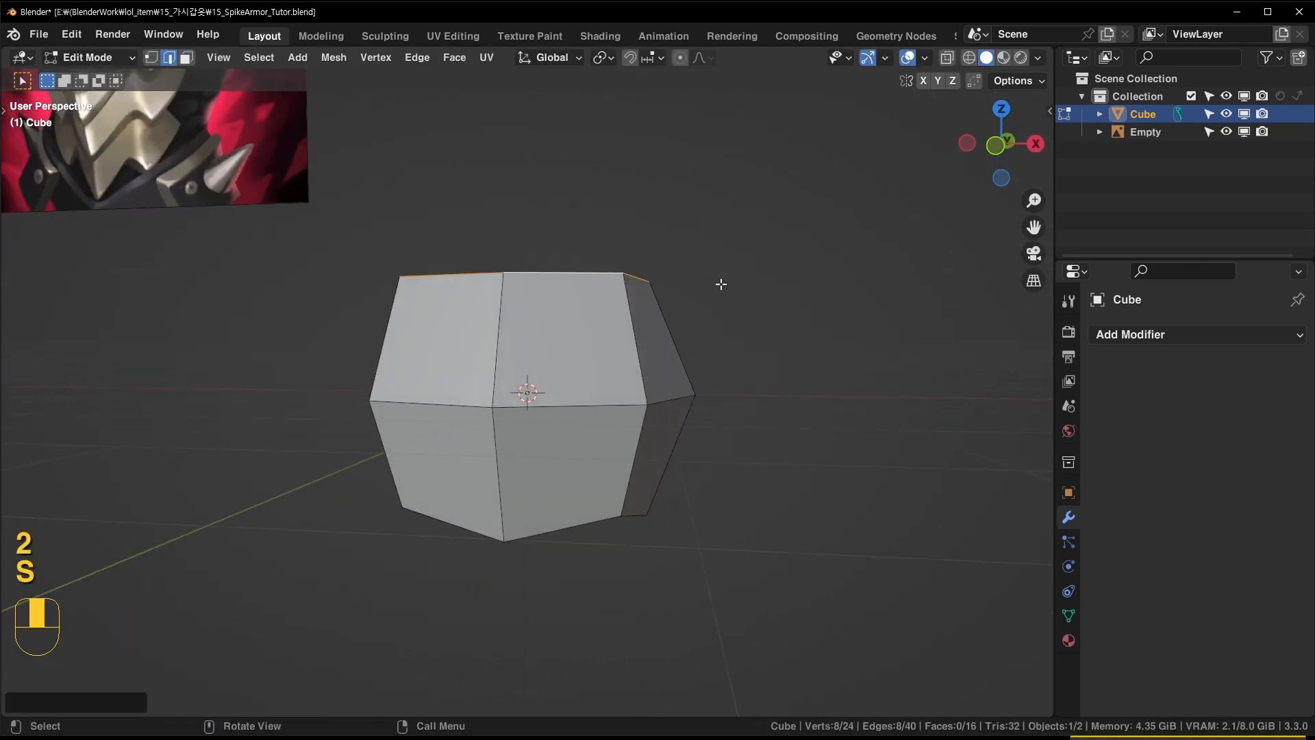
alt+click(562, 522)
key(s)
key(z)
key(0)
key(Return)
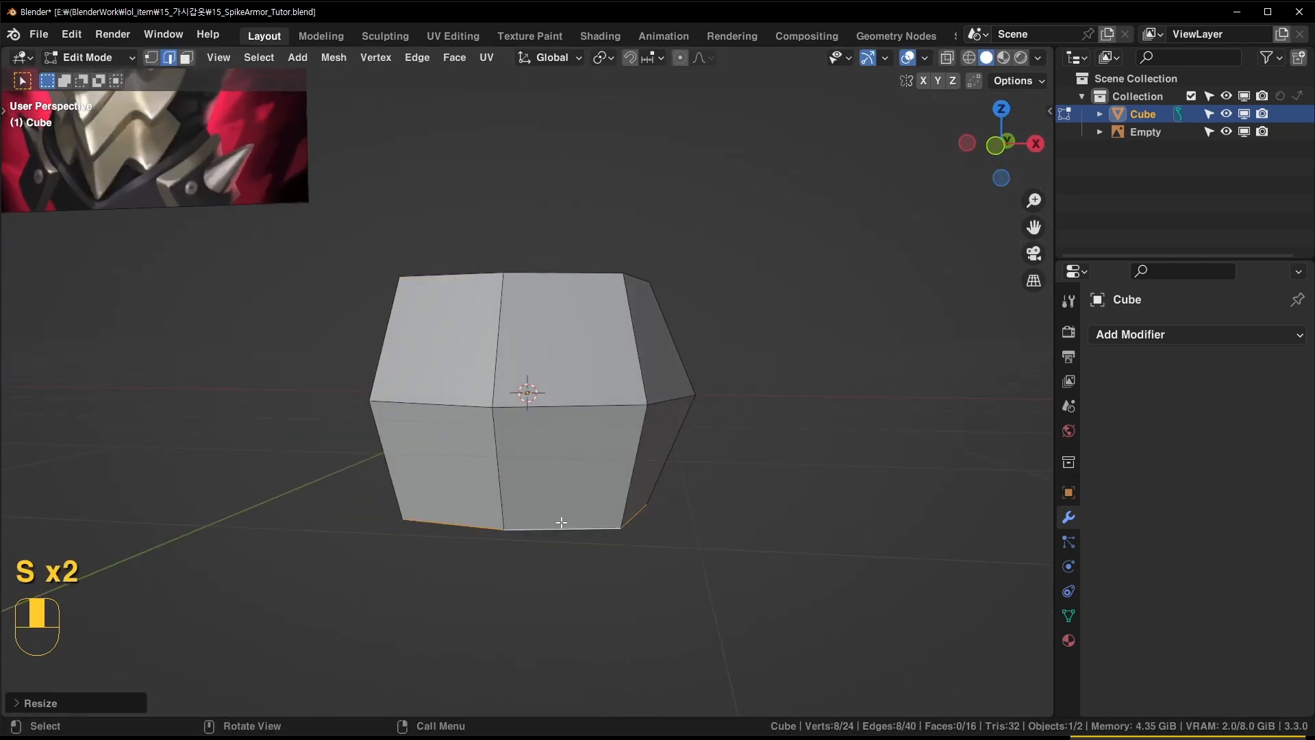
Scale the middle edge loop inward to straighten the sides, and enlarge the whole mesh
middle_drag(562, 523, 605, 379)
key(s)
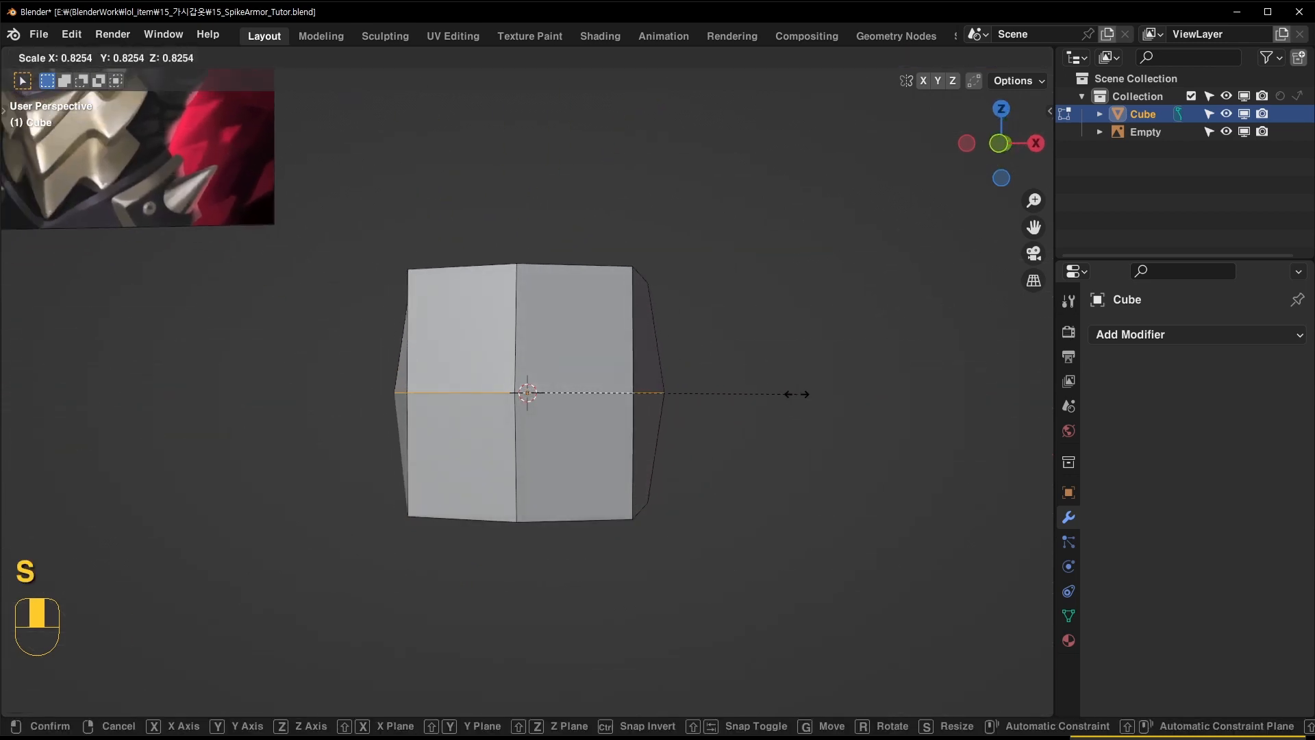
click(792, 395)
middle_drag(787, 393, 716, 430)
middle_drag(587, 293, 586, 321)
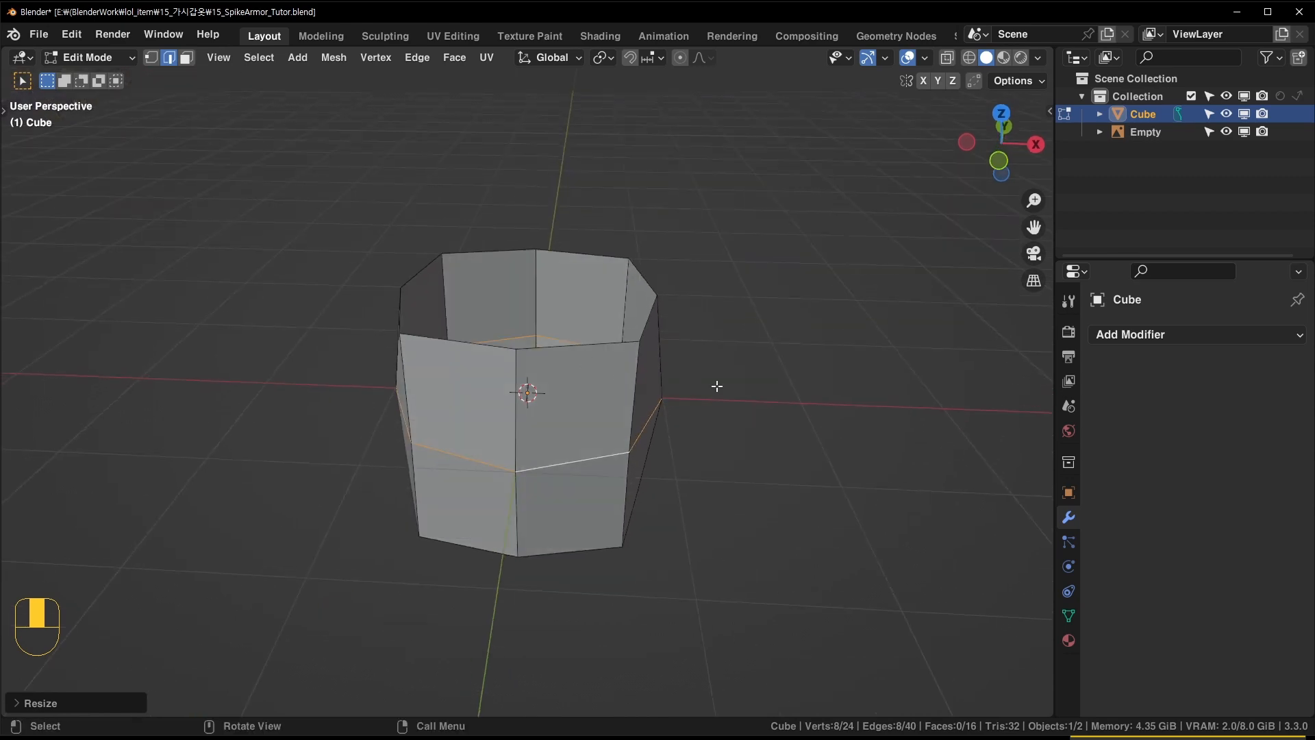
key(a)
key(s)
click(787, 367)
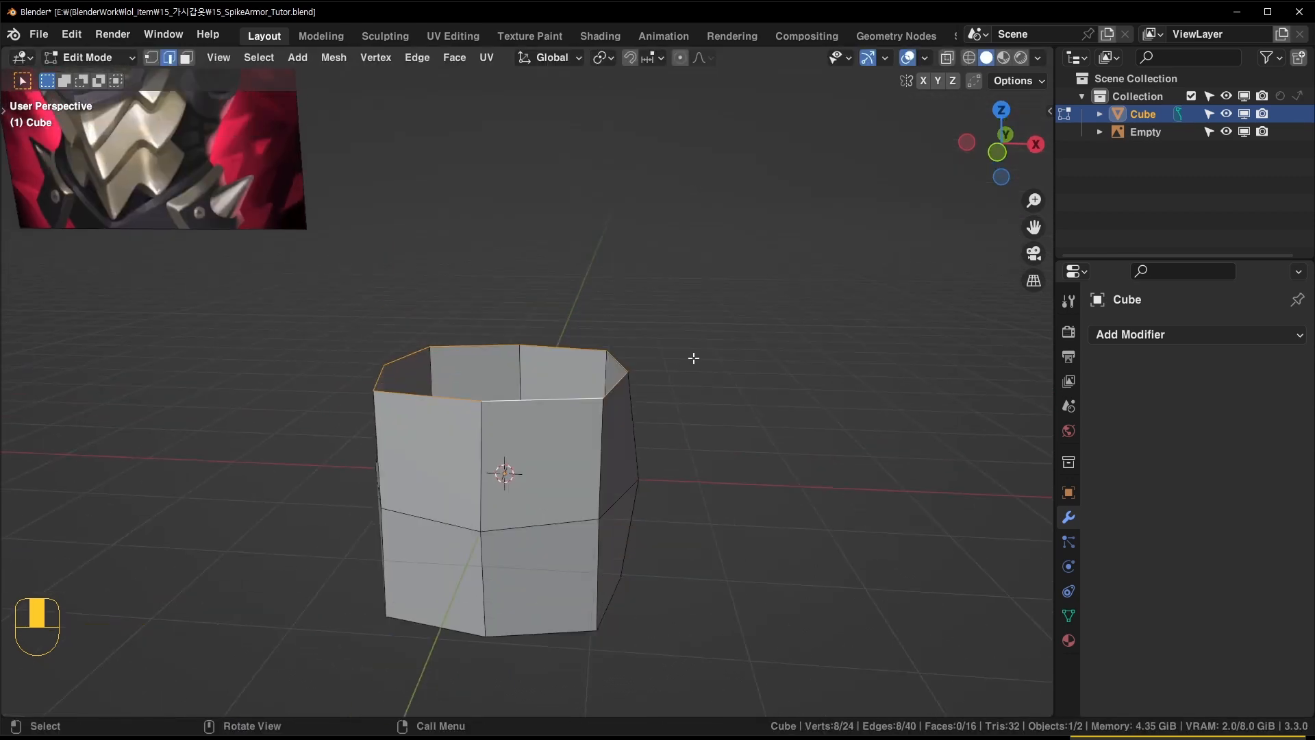
Extrude the top edge loop and raise the new rim along the Z axis
middle_drag(694, 357, 680, 347)
key(e)
click(699, 349)
key(g)
middle_click(705, 328)
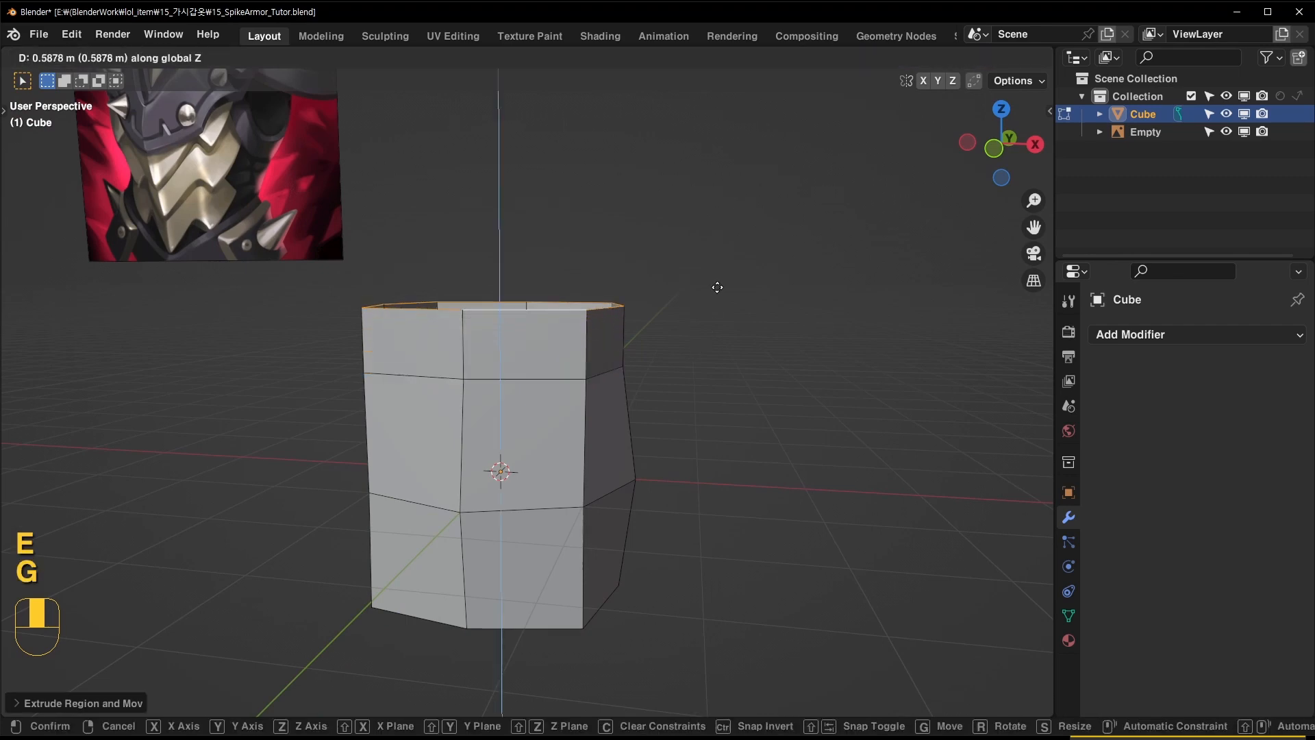
click(728, 245)
Shrink the extruded top rim and lower it along Z to form sloped shoulders with a neck opening
key(s)
click(652, 250)
key(g)
middle_click(644, 274)
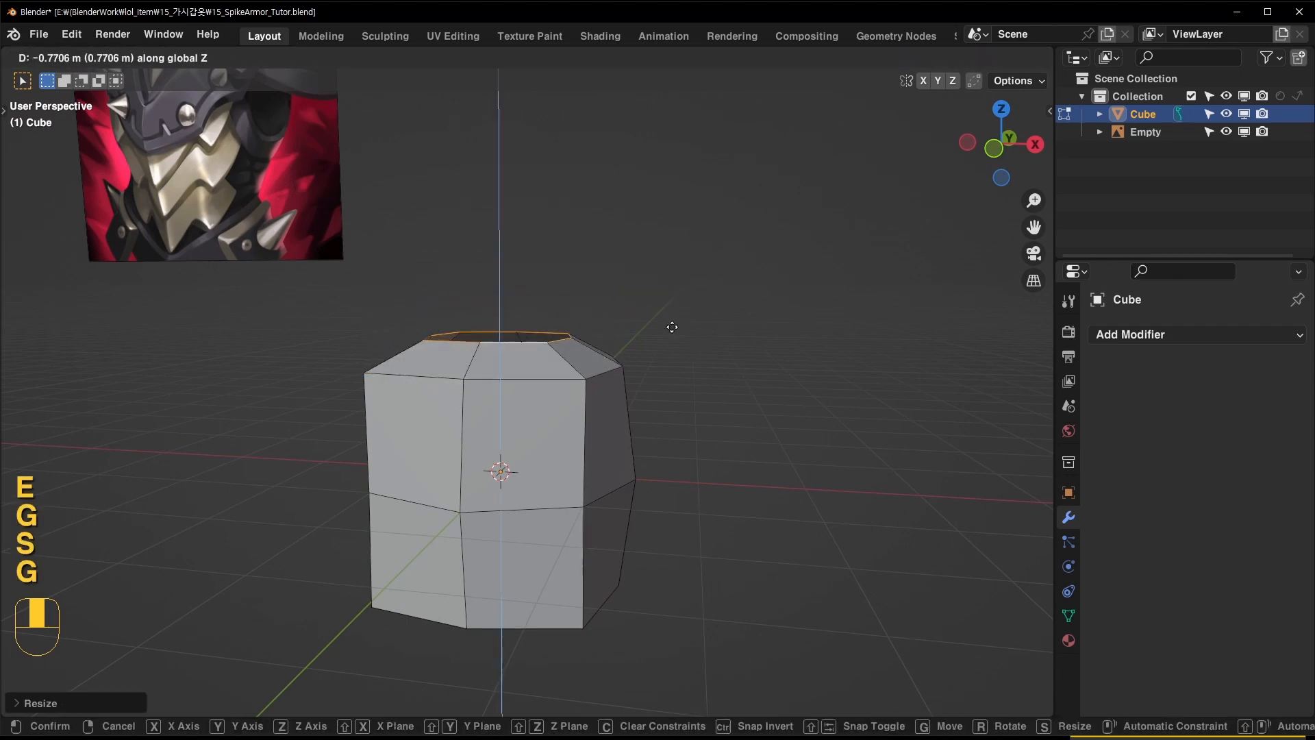
click(630, 305)
key(s)
click(749, 308)
Move the bottom edge loop down along Z to lengthen the torso
middle_drag(749, 308, 689, 424)
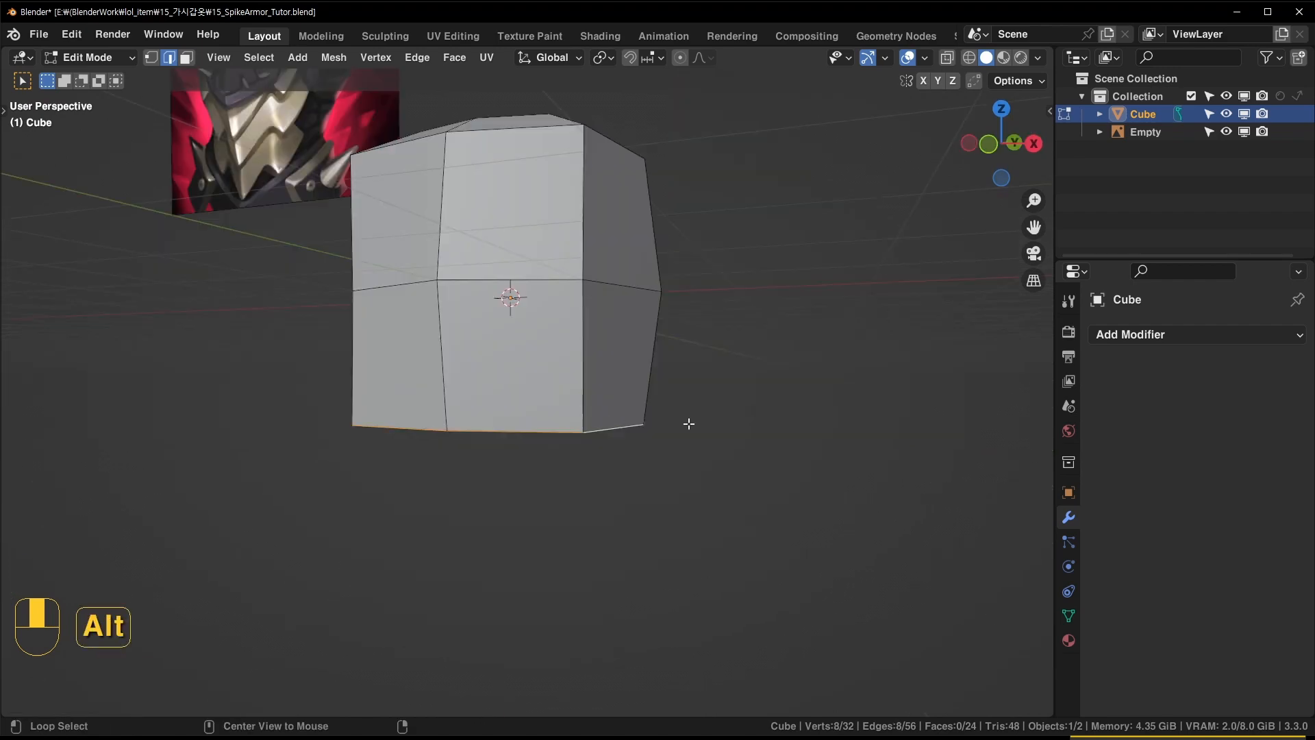
key(g)
middle_click(782, 452)
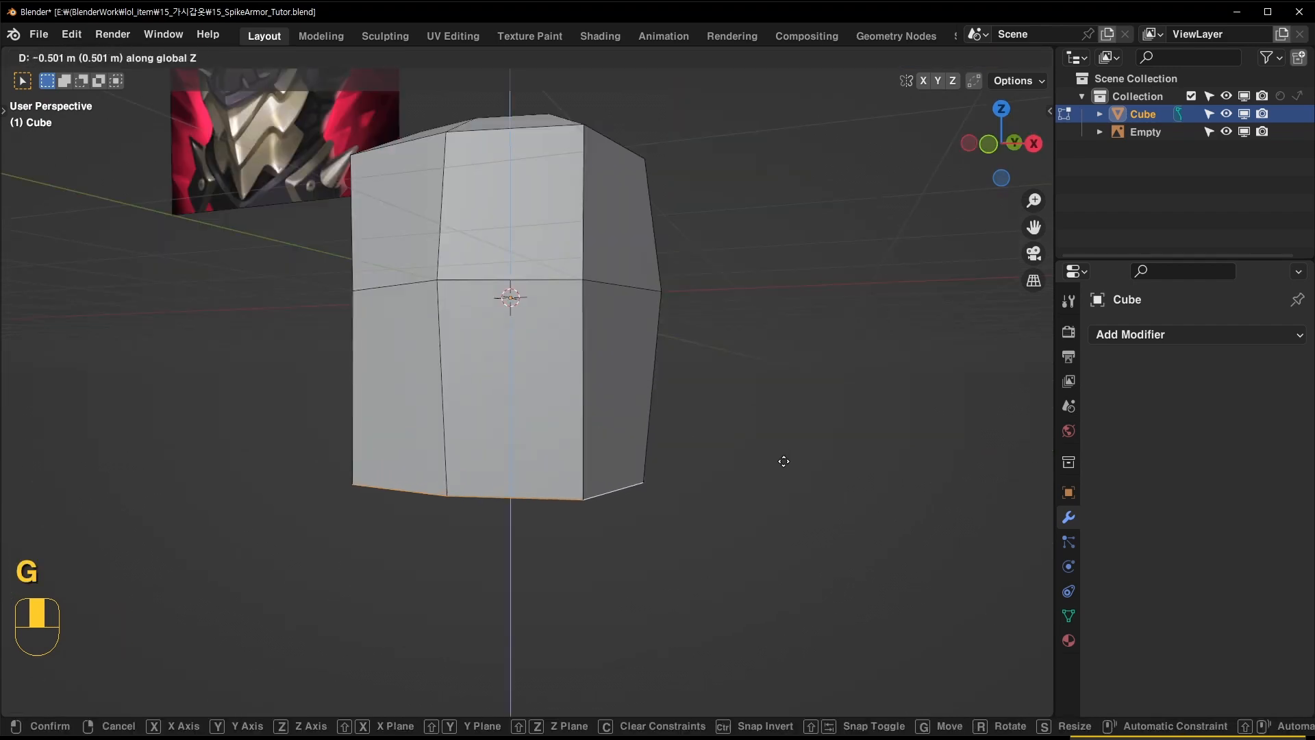
click(790, 520)
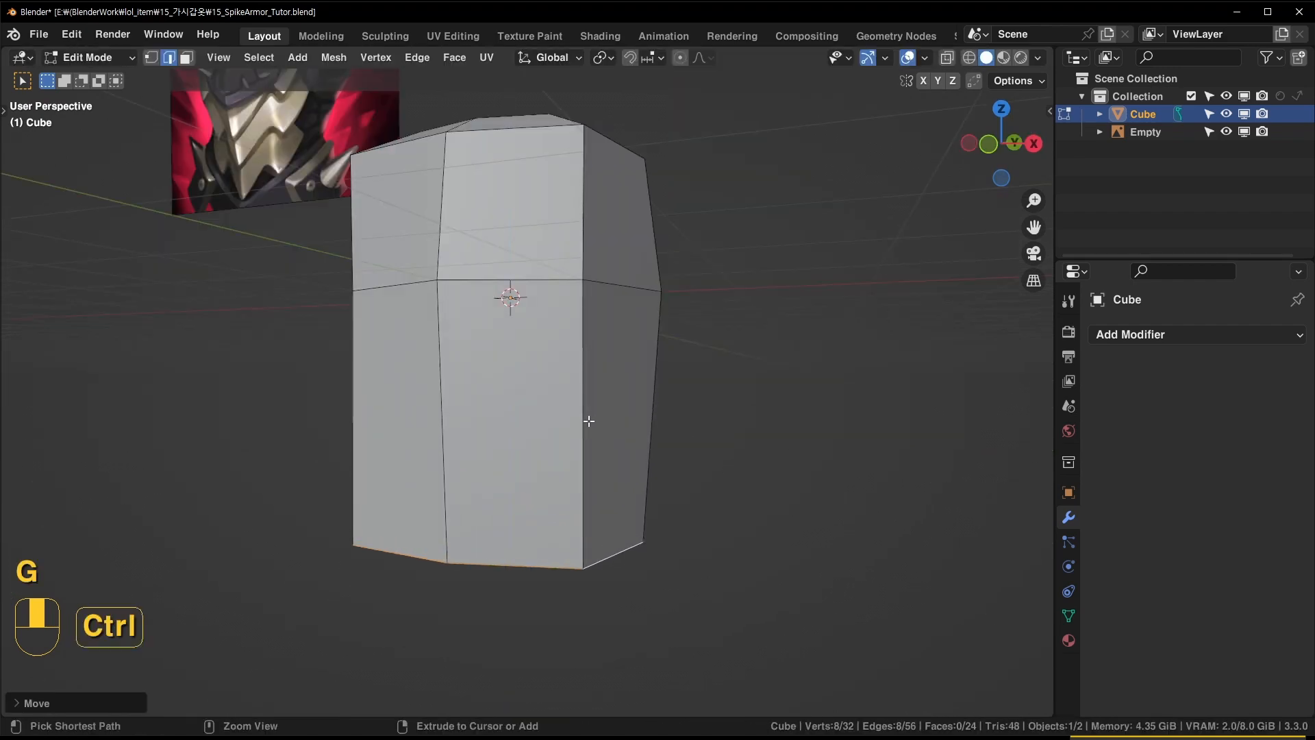
Add a horizontal loop cut across the lower section, and scale it and the loop above inward to shape the waist
key(ctrl+r)
click(587, 420)
key(s)
click(757, 414)
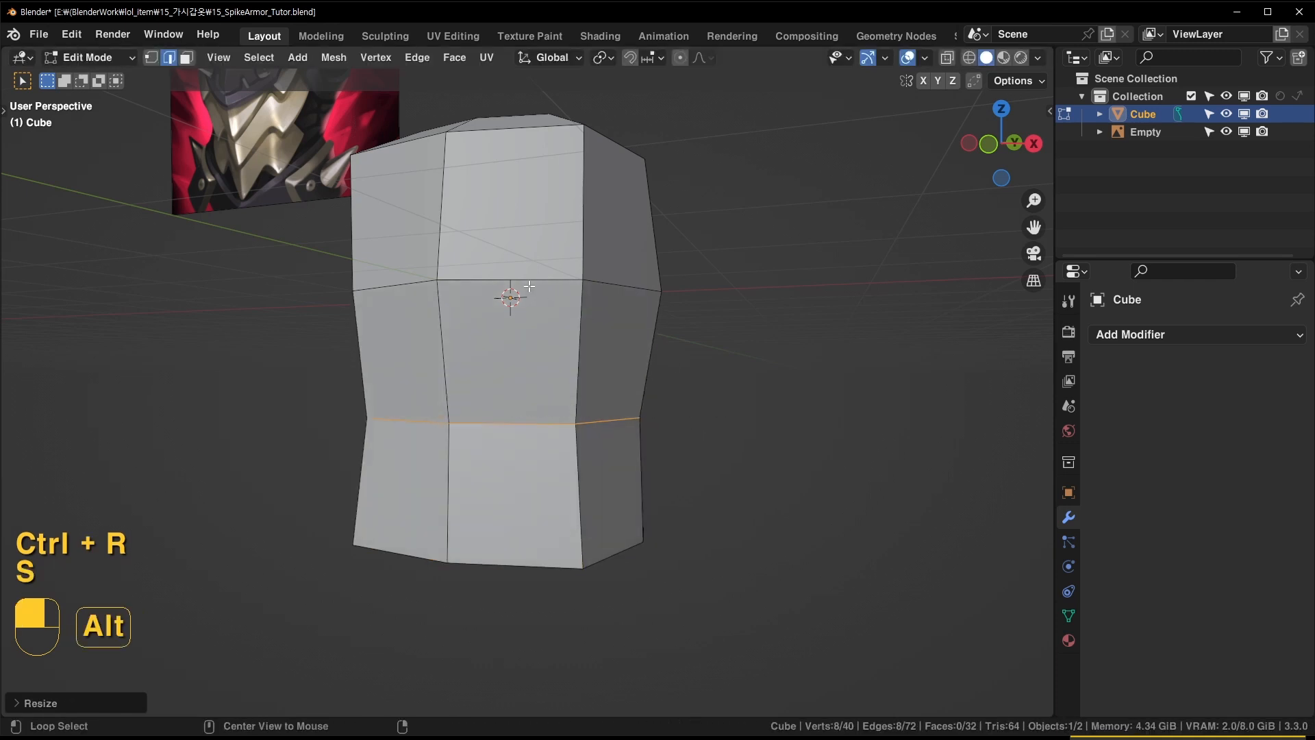
alt+click(529, 286)
key(s)
click(769, 284)
Scale the bottom edge loop outward into a flared hem and raise it along Z
alt+click(613, 556)
key(s)
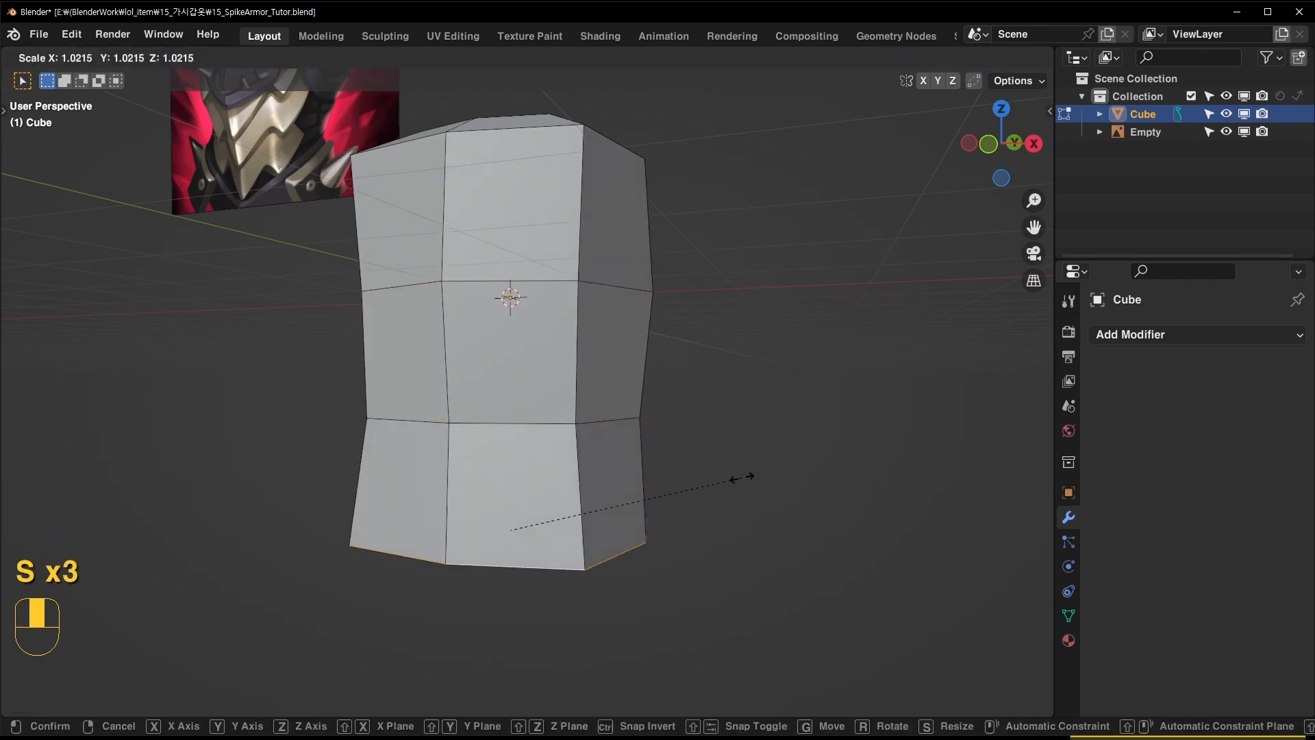
click(781, 464)
key(g)
key(z)
click(763, 413)
Select the vertical centre edge loops on the front and back of the torso and apply Edge Split to them
middle_drag(763, 413, 551, 287)
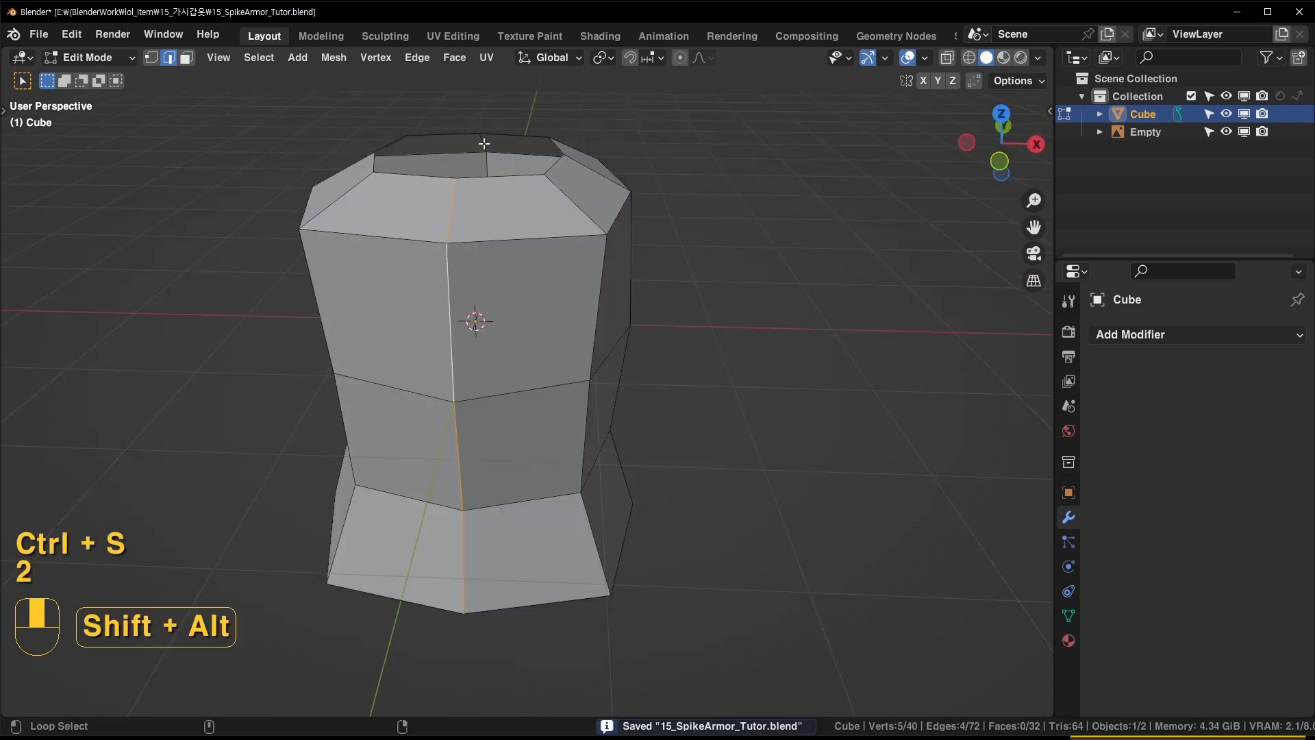
alt+shift+click(485, 144)
middle_drag(569, 258, 546, 263)
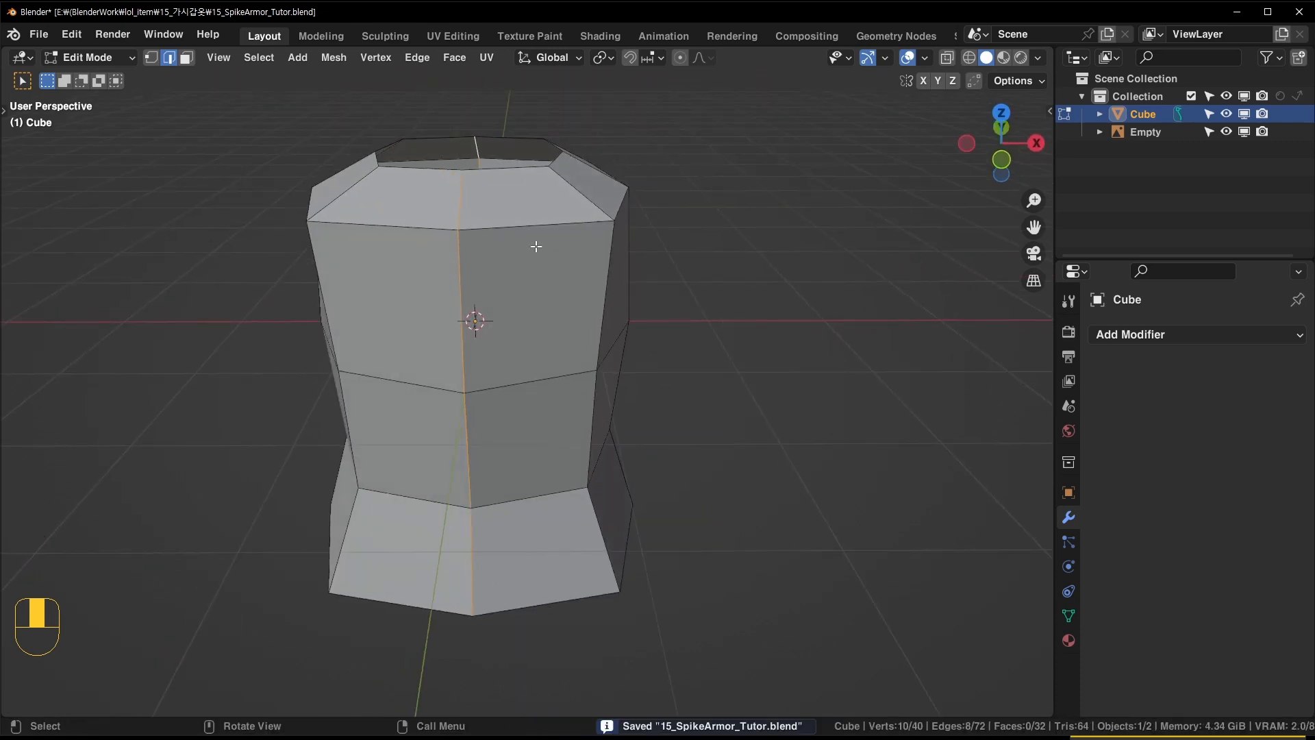
right_click(532, 245)
click(500, 333)
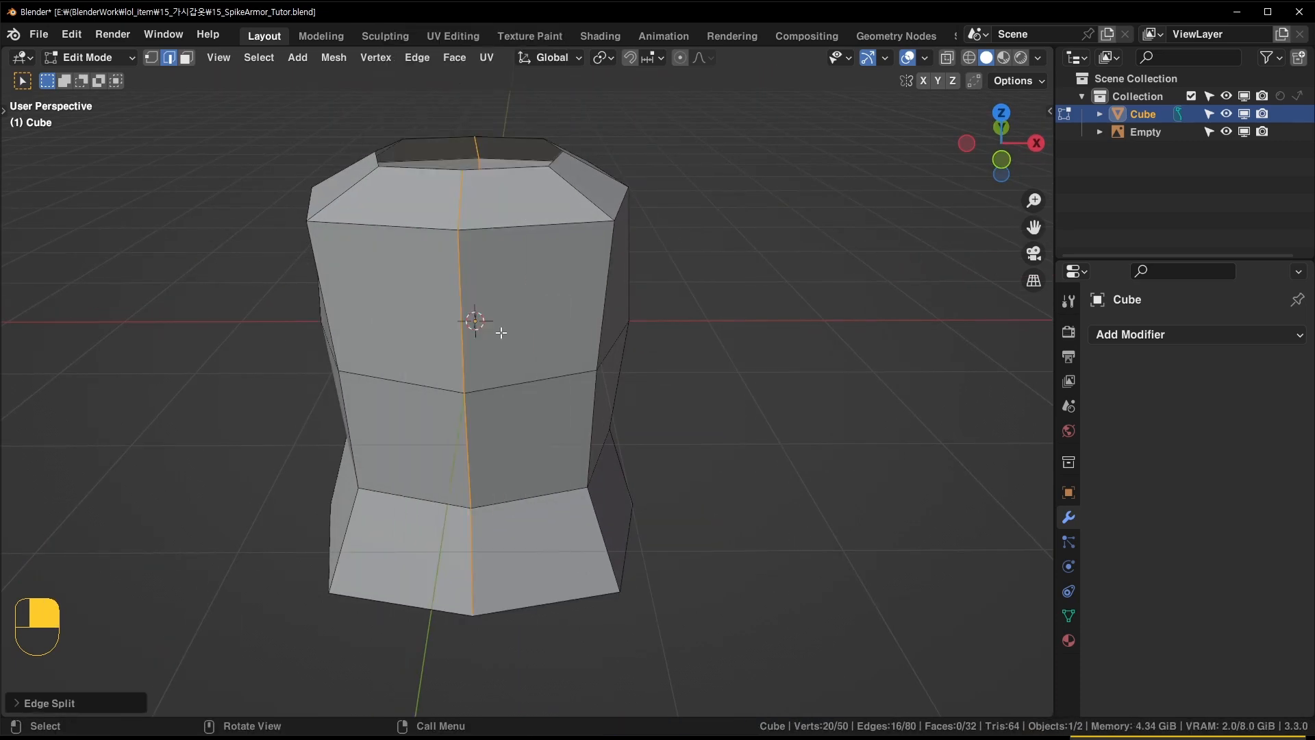
Separate the torso by loose parts and delete the half on the negative X side, saving the file
key(p)
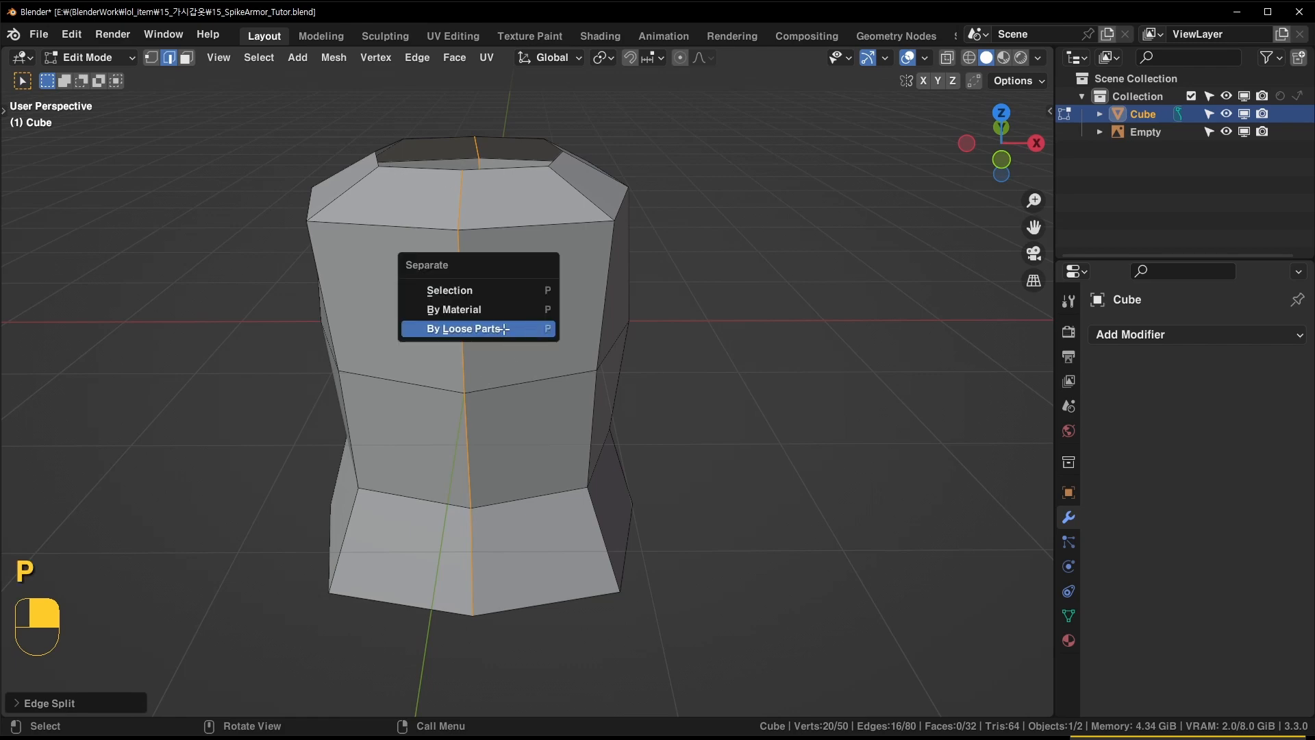
click(504, 329)
key(Tab)
key(x)
click(397, 331)
key(ctrl+s)
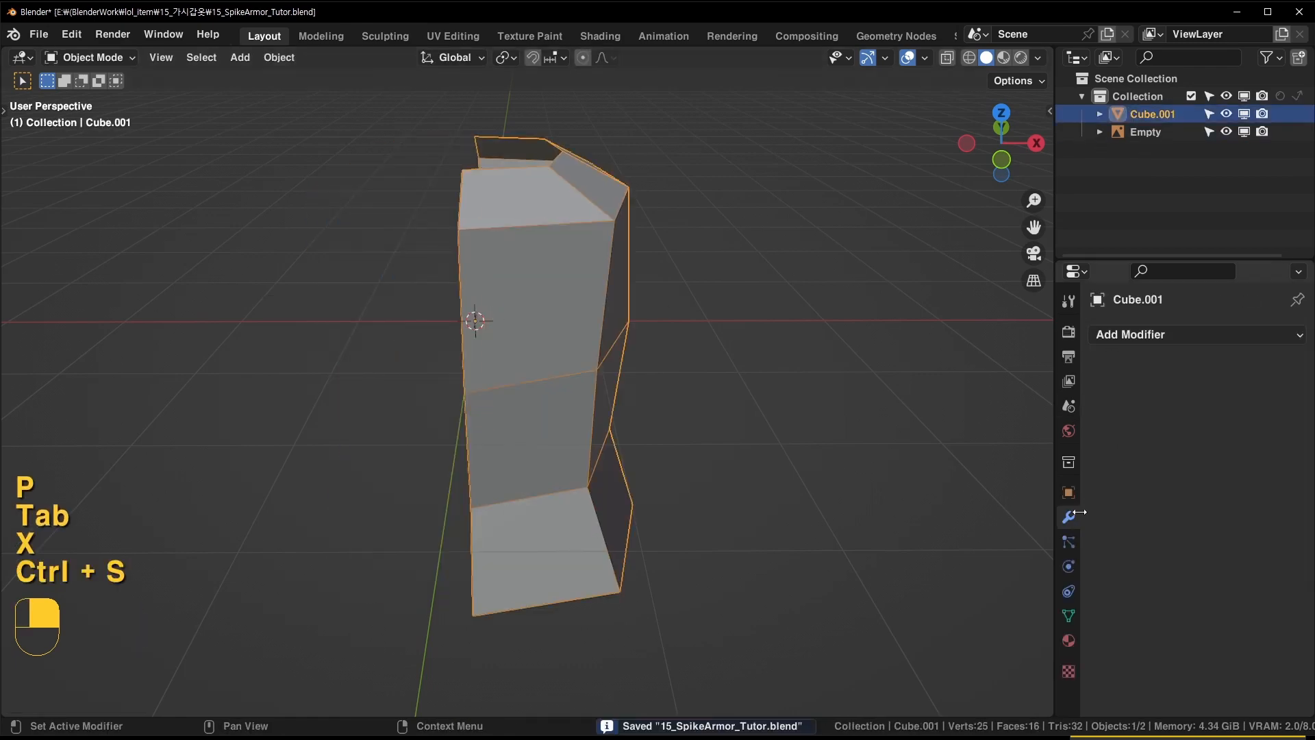
Add a Mirror modifier across the X axis to the remaining half and open its mesh for vertex editing
click(1155, 335)
click(934, 559)
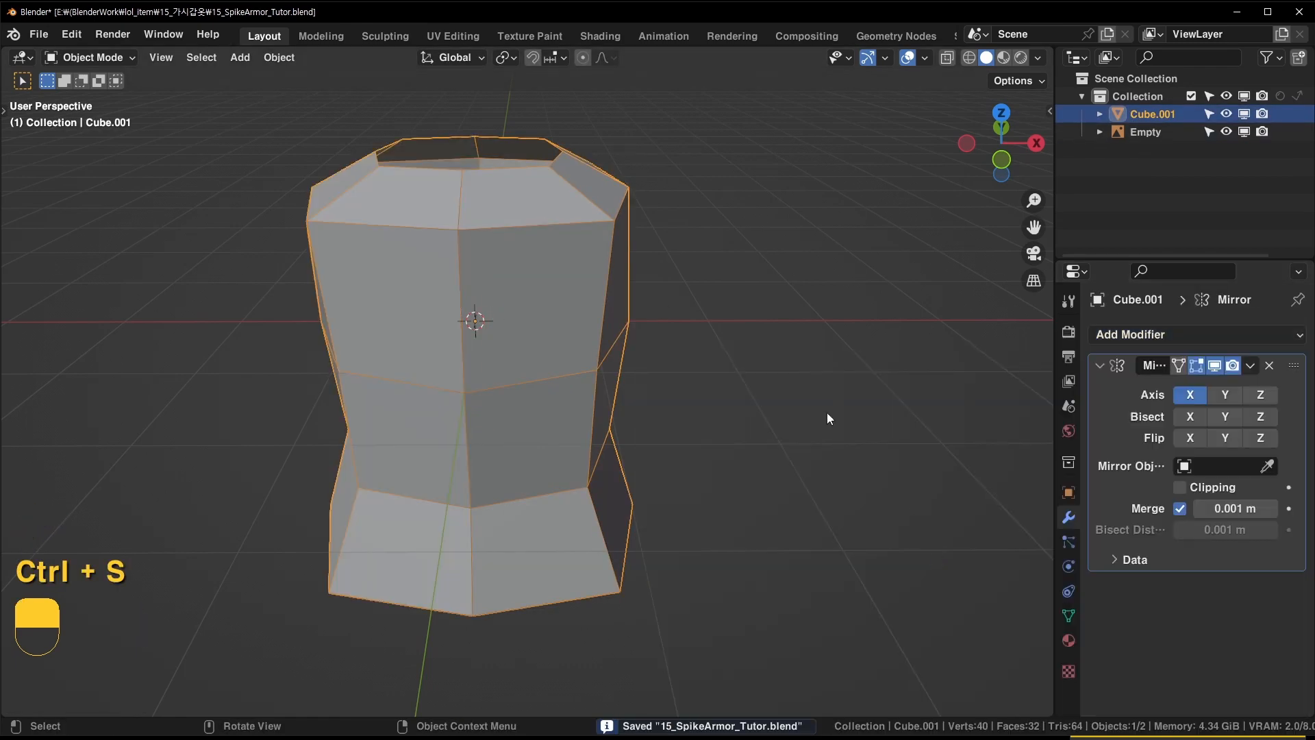
middle_drag(827, 412, 570, 227)
key(Tab)
key(1)
Try moving the front shoulder corner vertex with the Mirror modifier active
click(550, 206)
key(g)
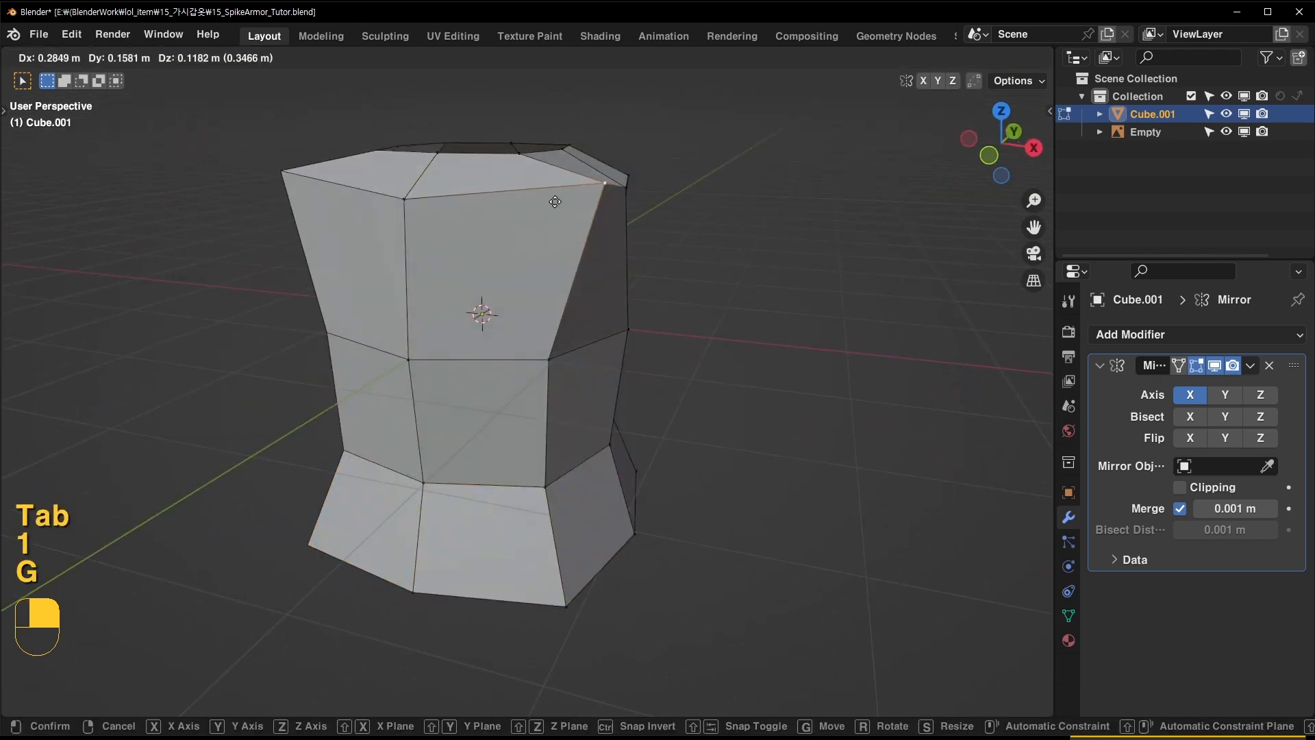
click(593, 237)
key(ctrl+z)
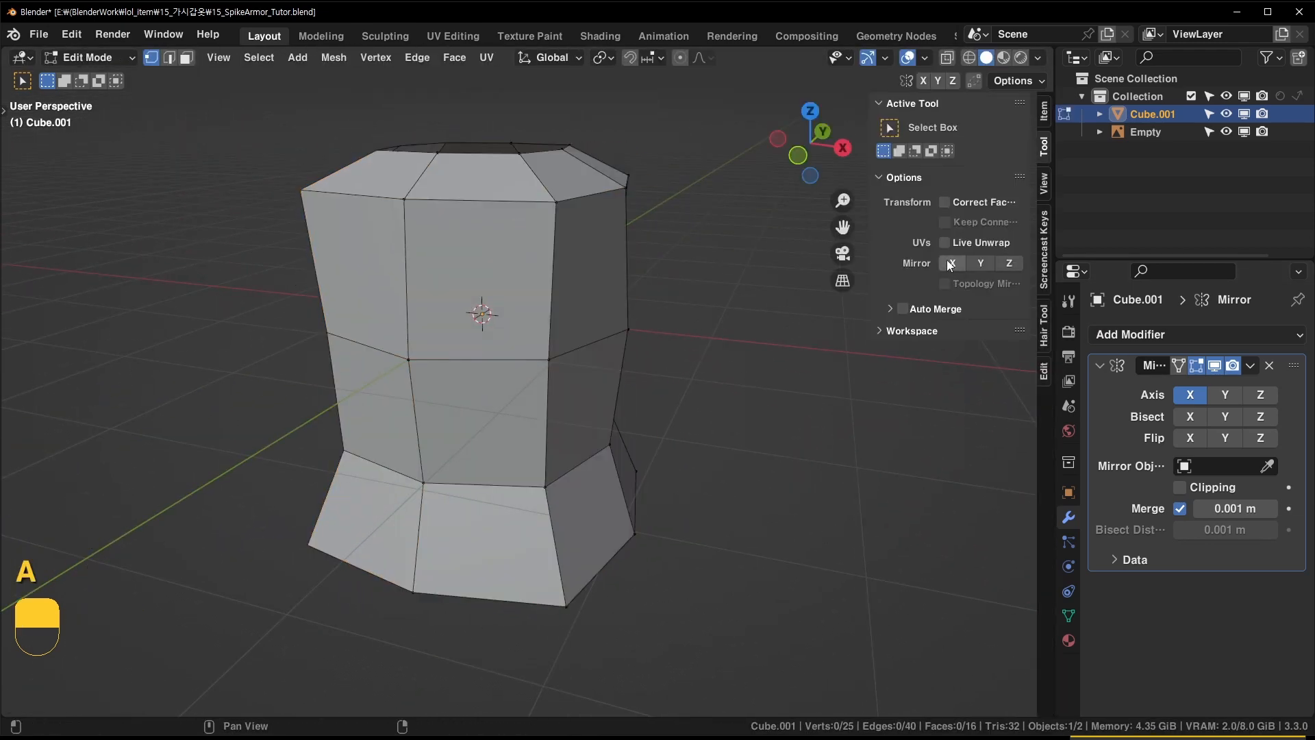
Try moving the upper front vertex on the centre seam away from the mirror plane
click(947, 261)
shift+middle_drag(822, 287, 842, 302)
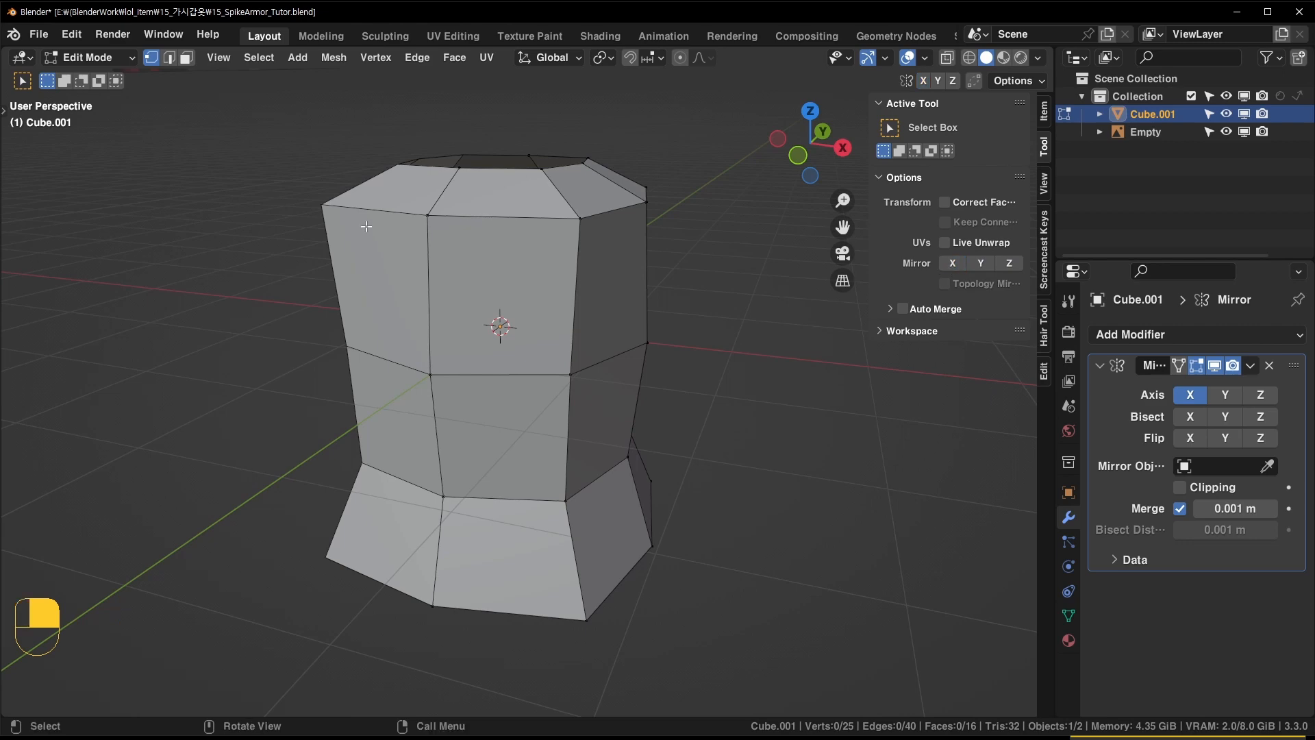
click(427, 211)
key(g)
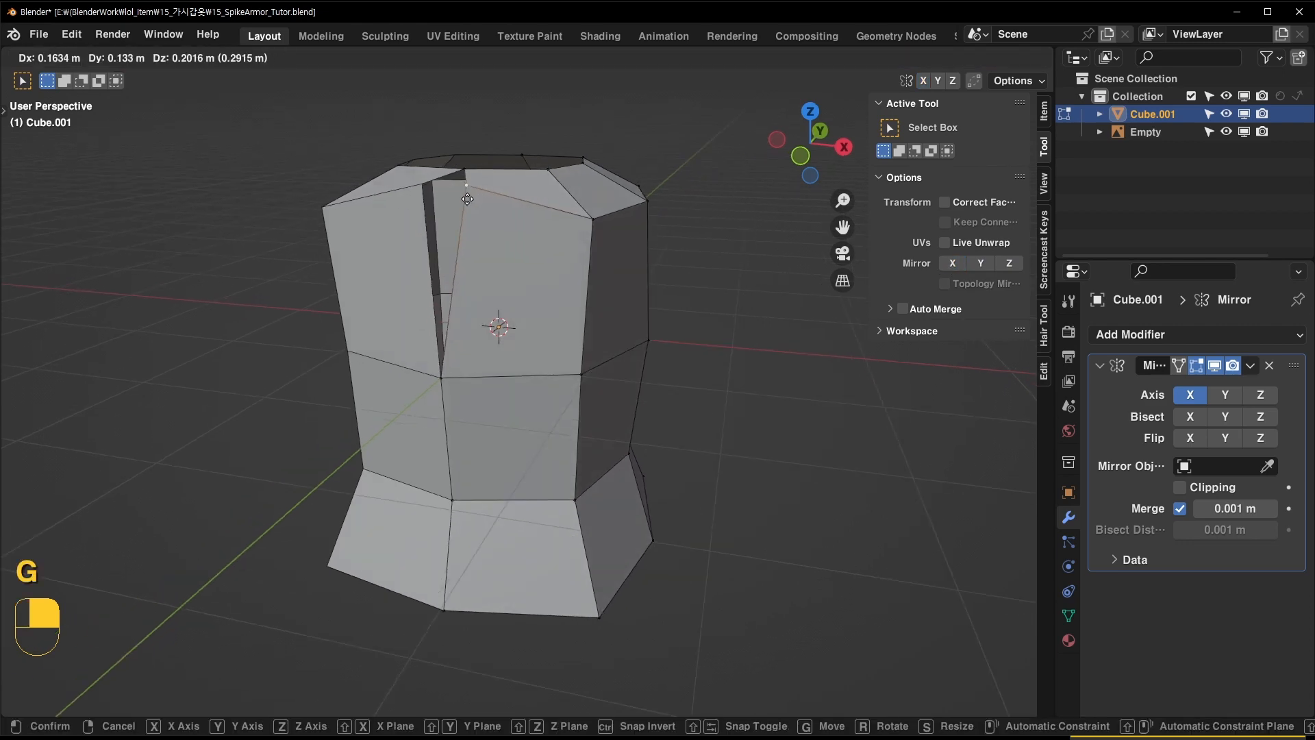
click(476, 228)
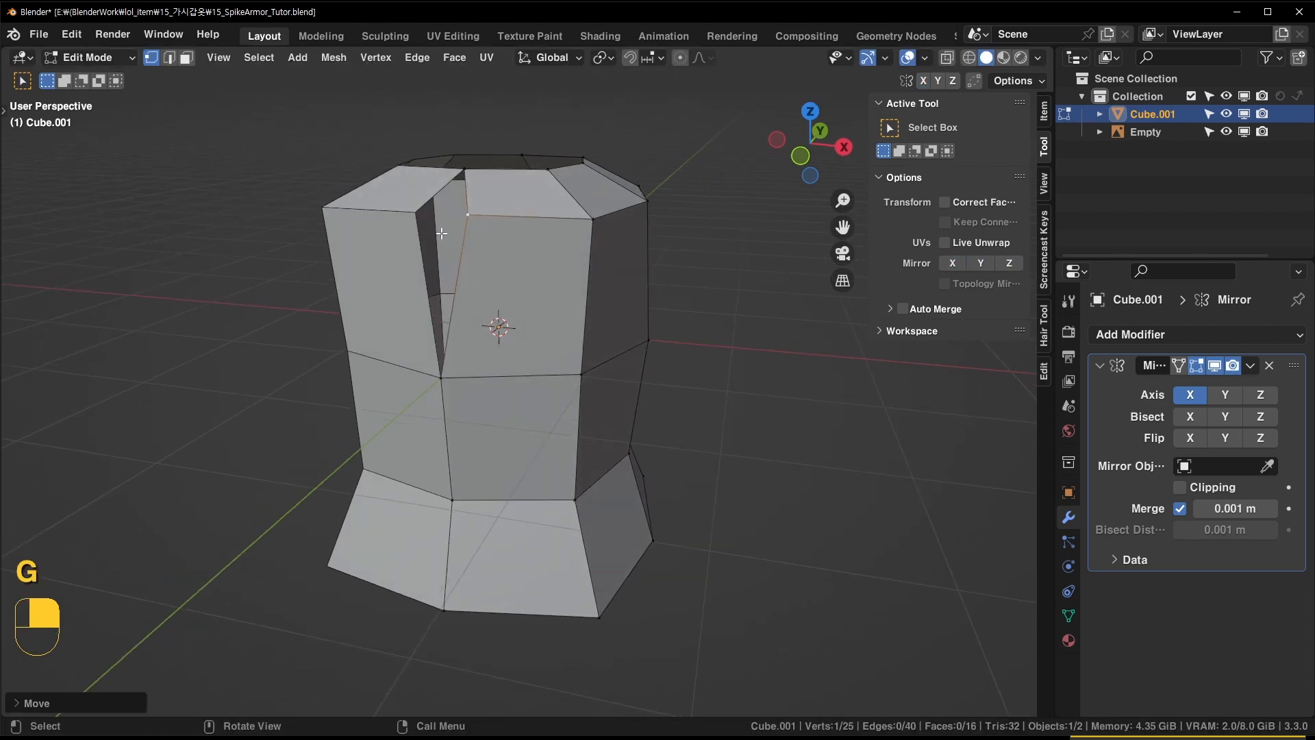
key(ctrl+z)
Enable the X mirror editing option and try moving the upper vertex on the front centre seam
click(952, 263)
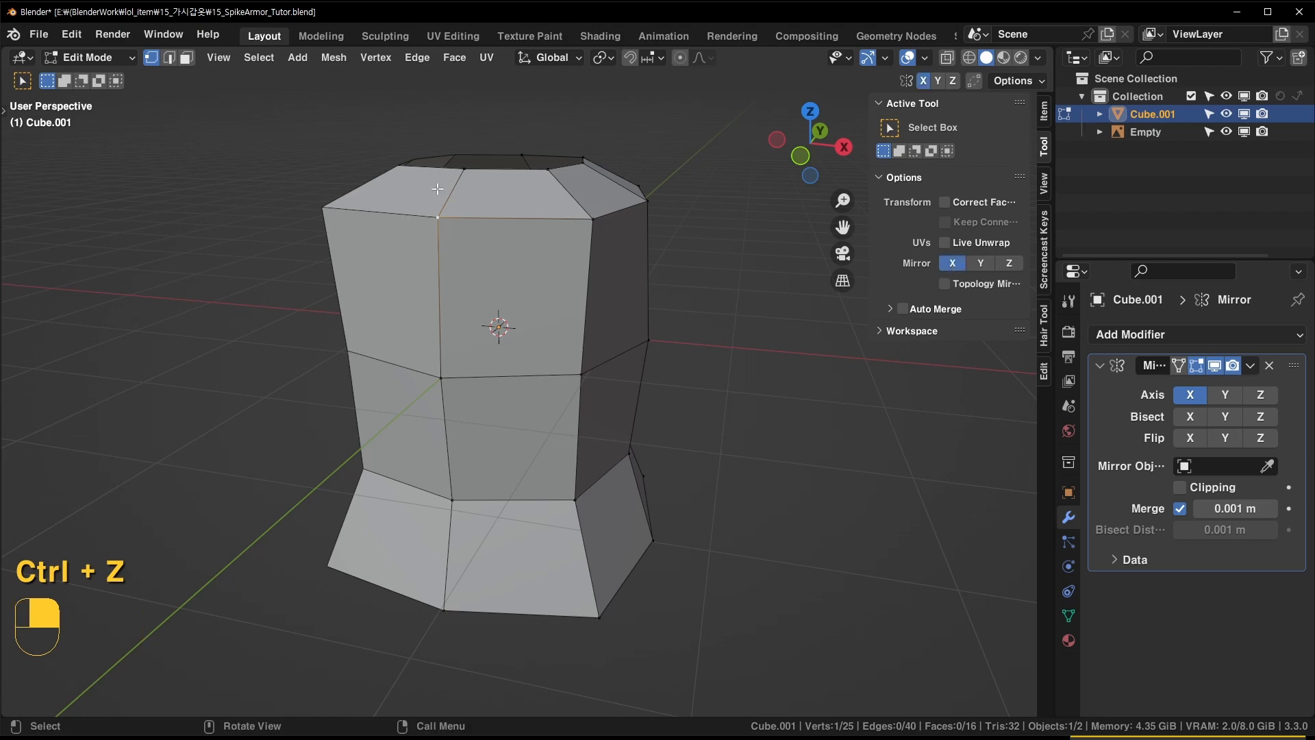
key(g)
click(649, 191)
middle_drag(643, 273, 589, 295)
key(ctrl+z)
Reposition the front shoulder corner vertex beside the centre seam
key(g)
click(696, 290)
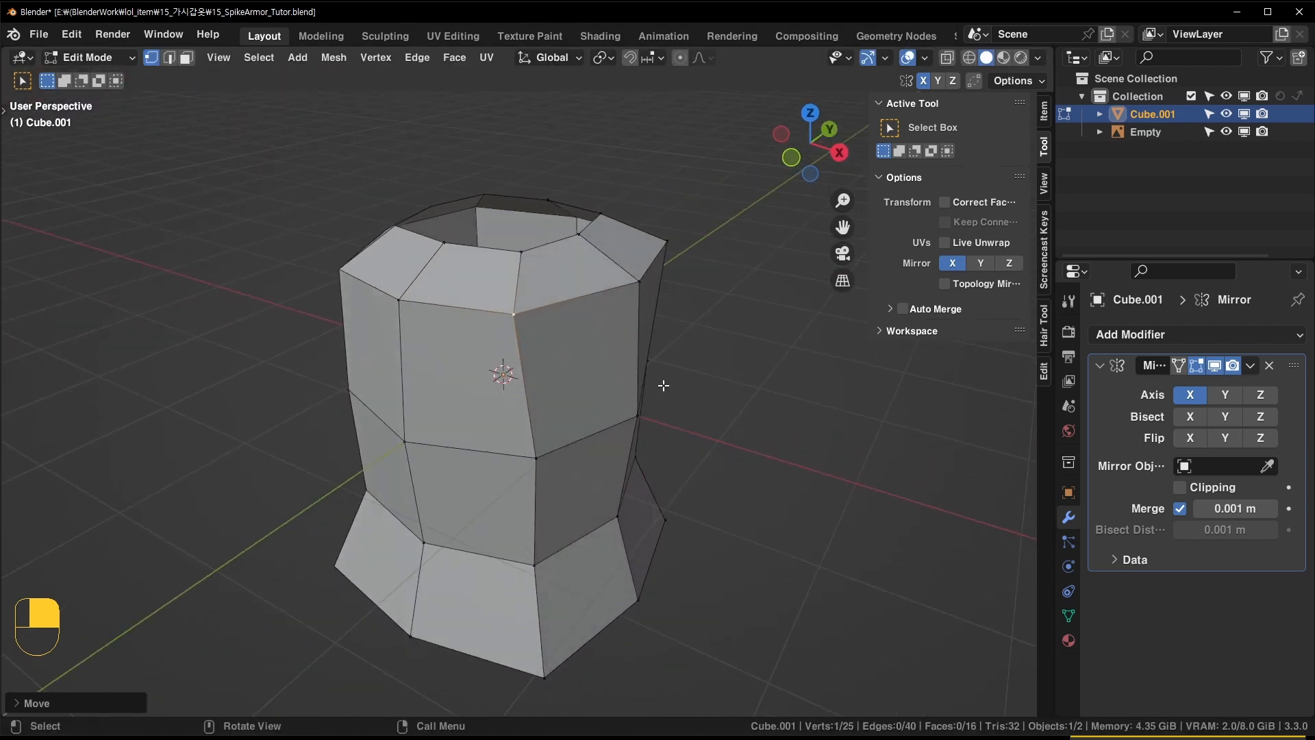
middle_drag(663, 386, 665, 328)
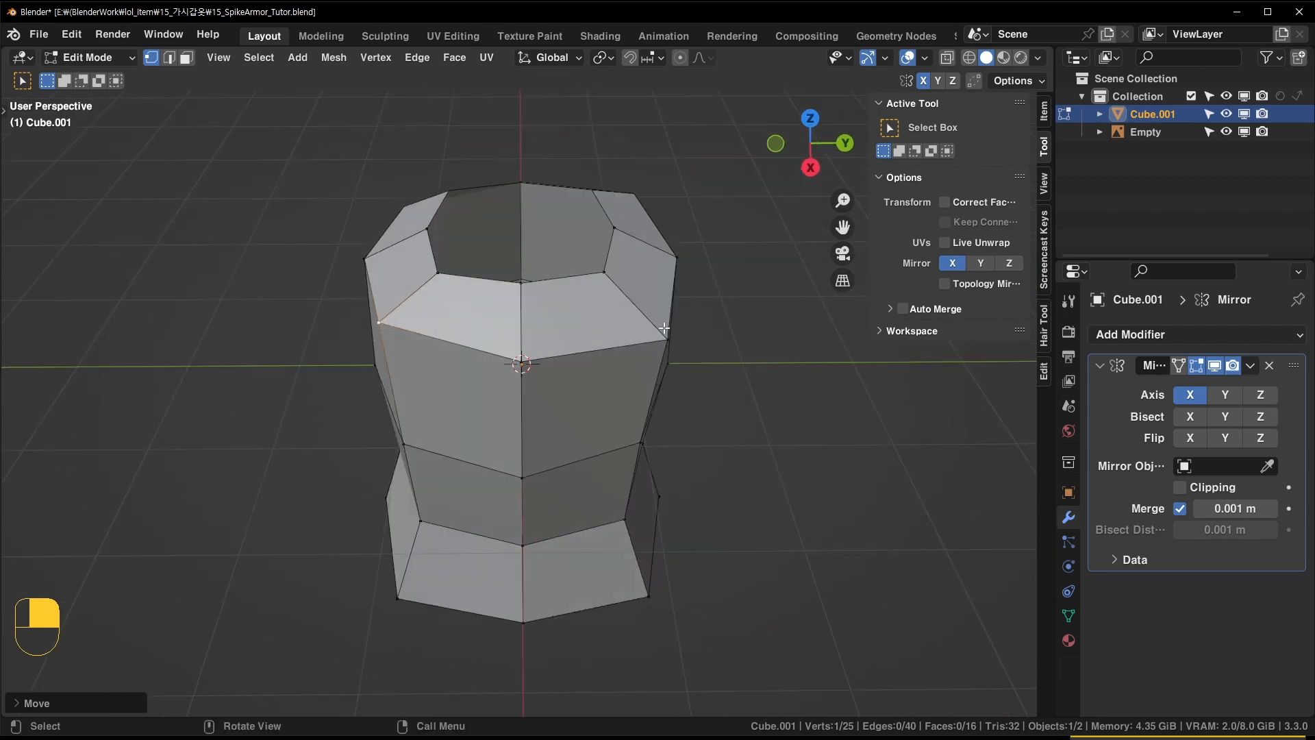
Reposition the back outer shoulder corner vertex of the torso
key(g)
click(814, 341)
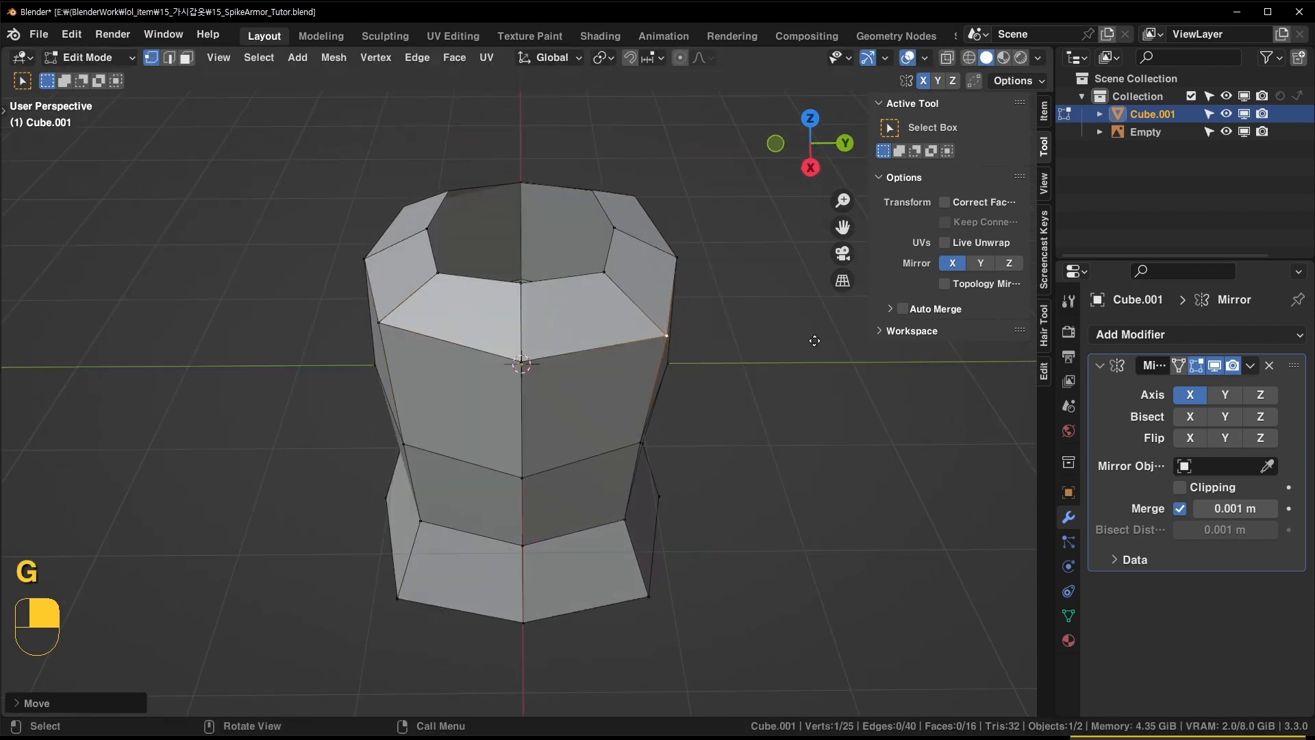
key(g)
click(796, 341)
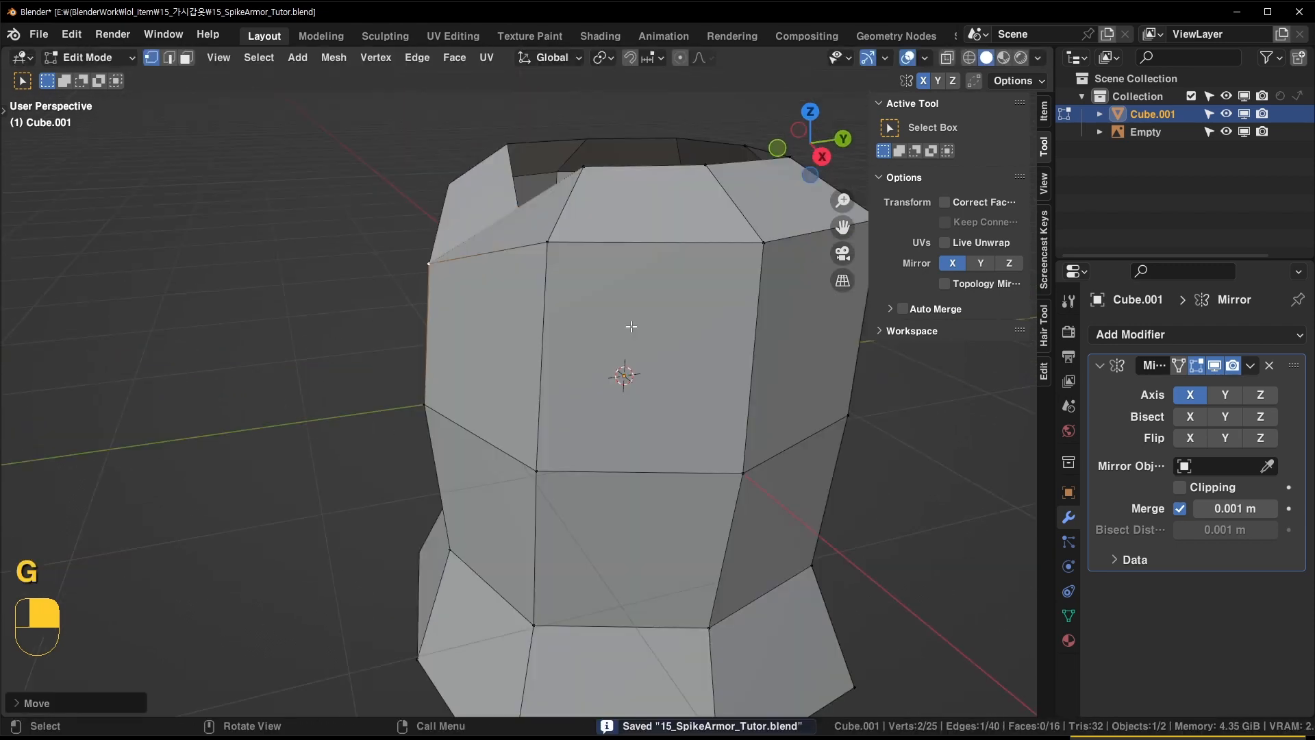
Move the upper chest and neckline vertices on the front centre seam forward along the Y axis
key(g)
key(y)
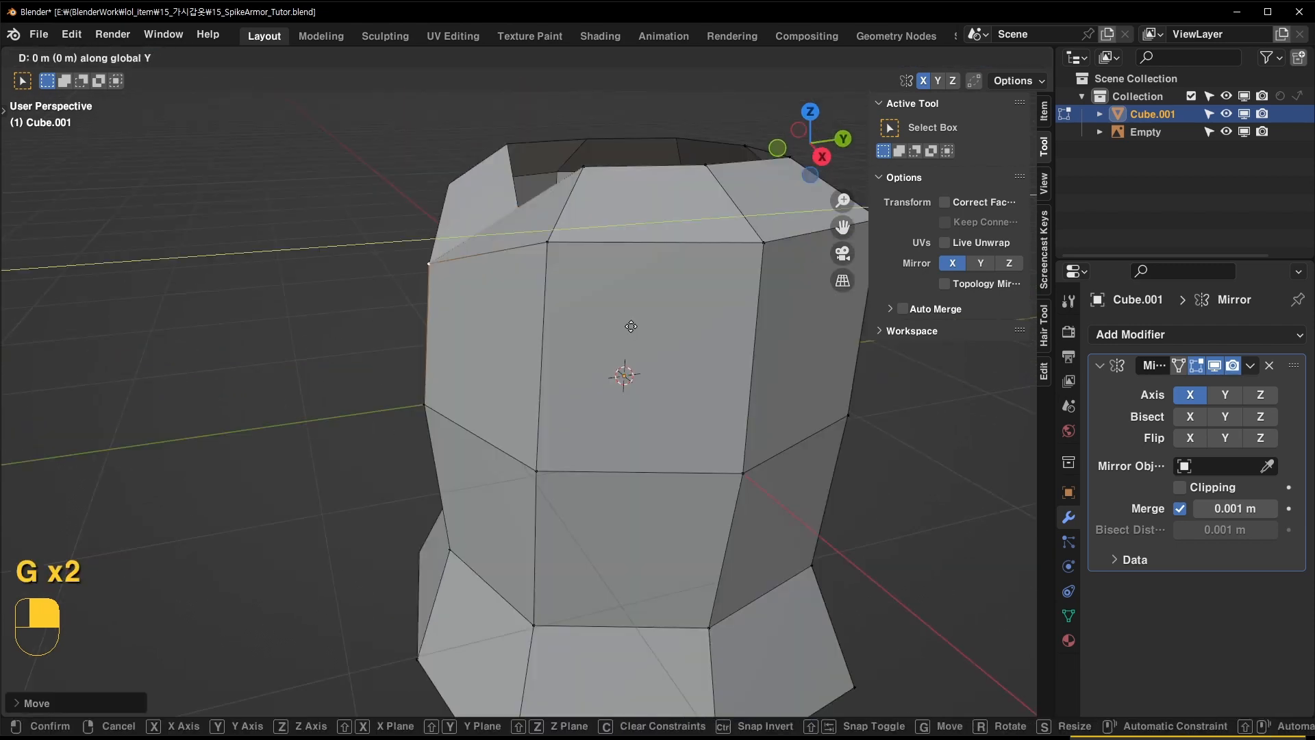
click(615, 330)
key(g)
key(y)
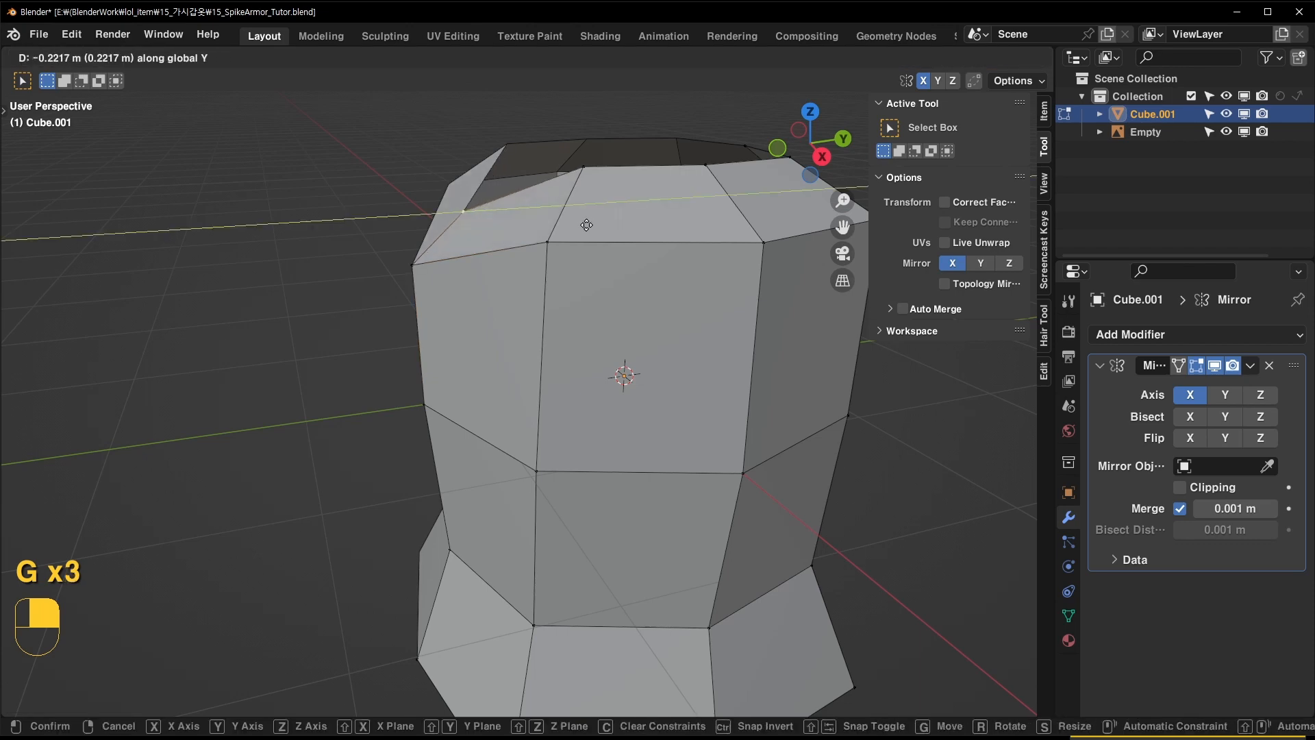
key(g)
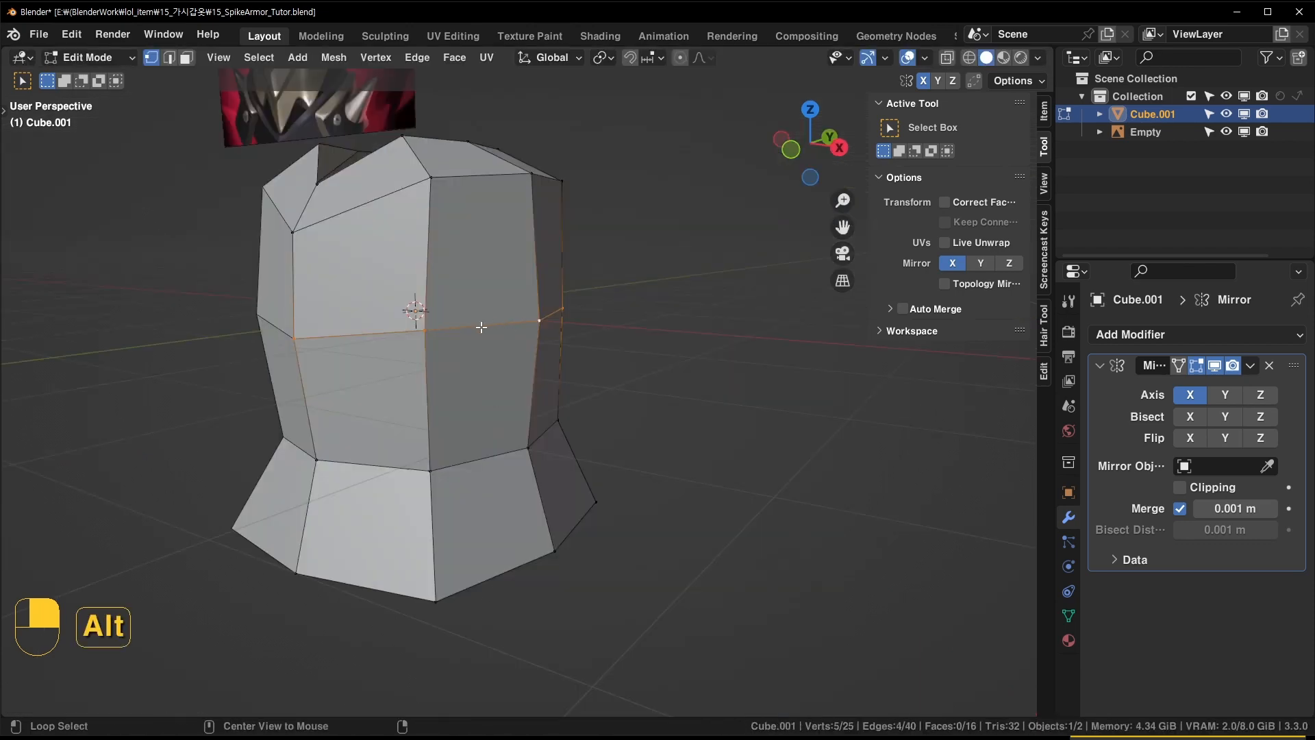
Bevel the horizontal edge loop around the mid-torso into two loops and scale the bottom hem loop inward
key(ctrl+b)
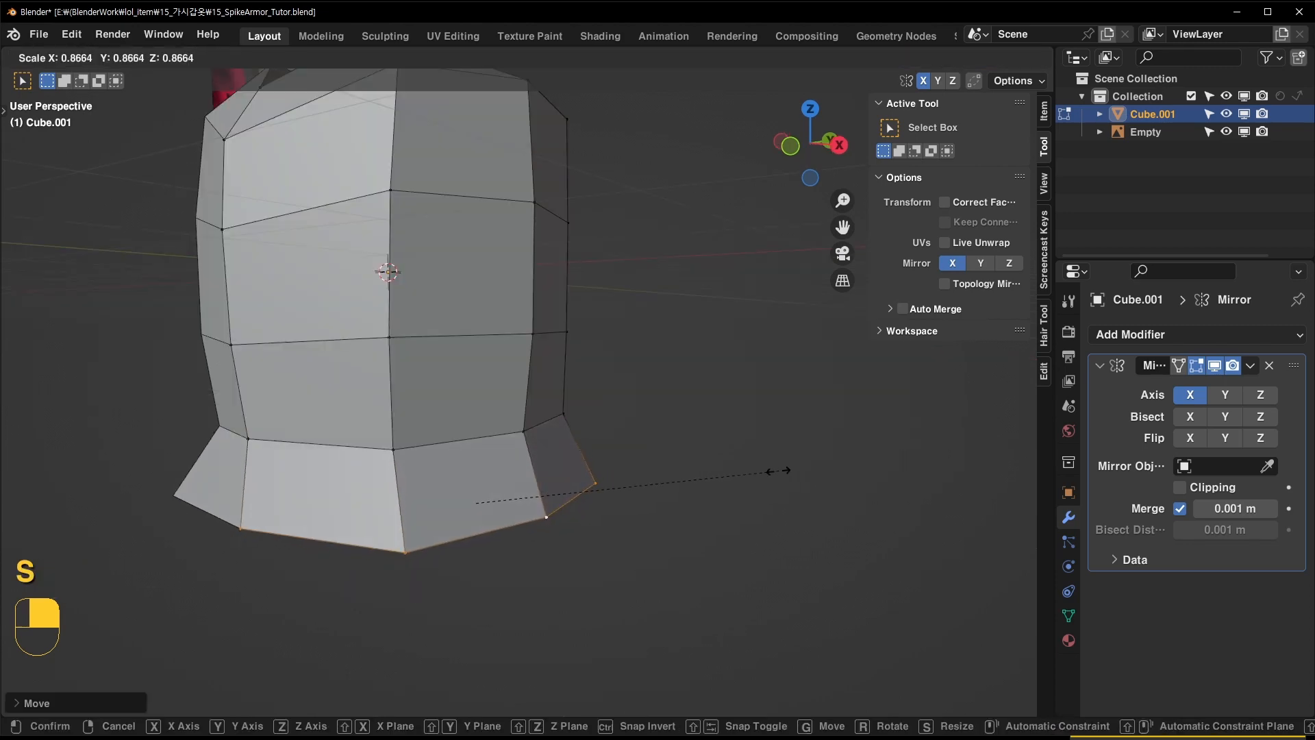
click(754, 466)
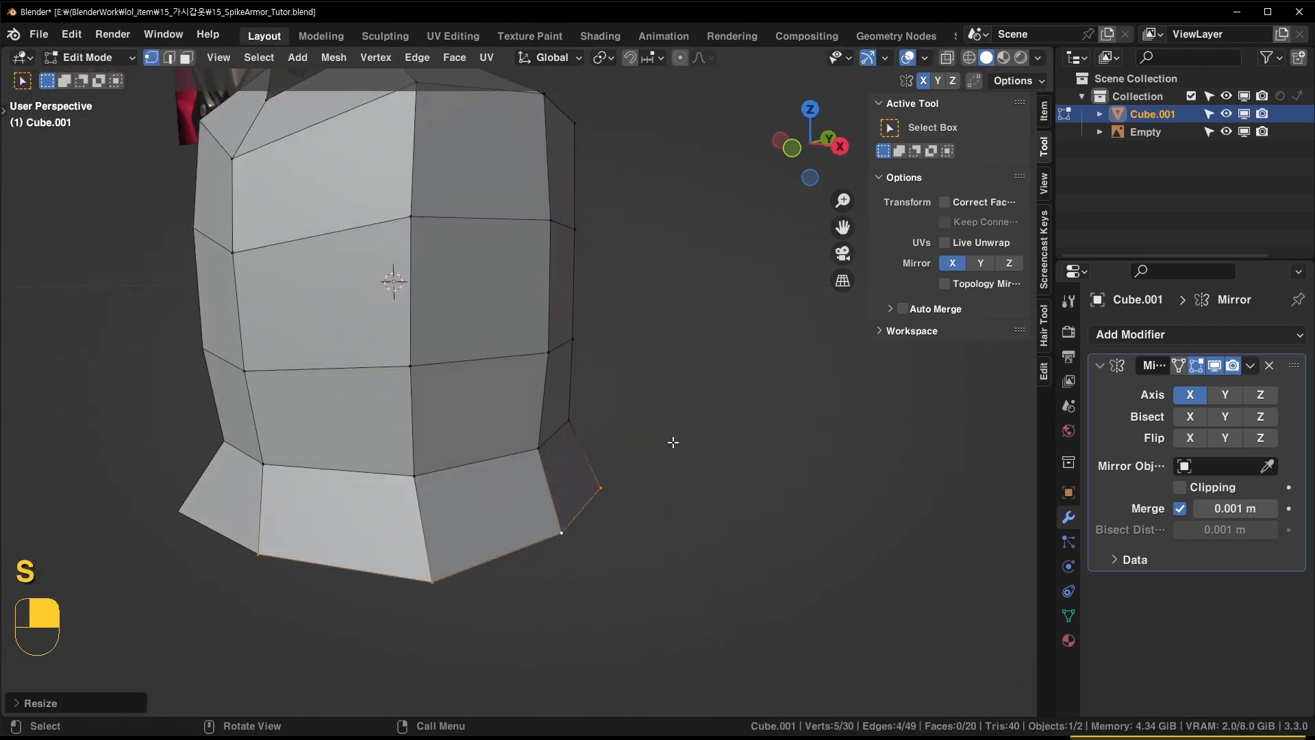
key(s)
click(691, 442)
Inset the four faces around the vertex on the torso's side and delete the inner faces to open an armhole
shift+middle_drag(542, 261, 475, 326)
click(549, 346)
key(ctrl+KP_Add)
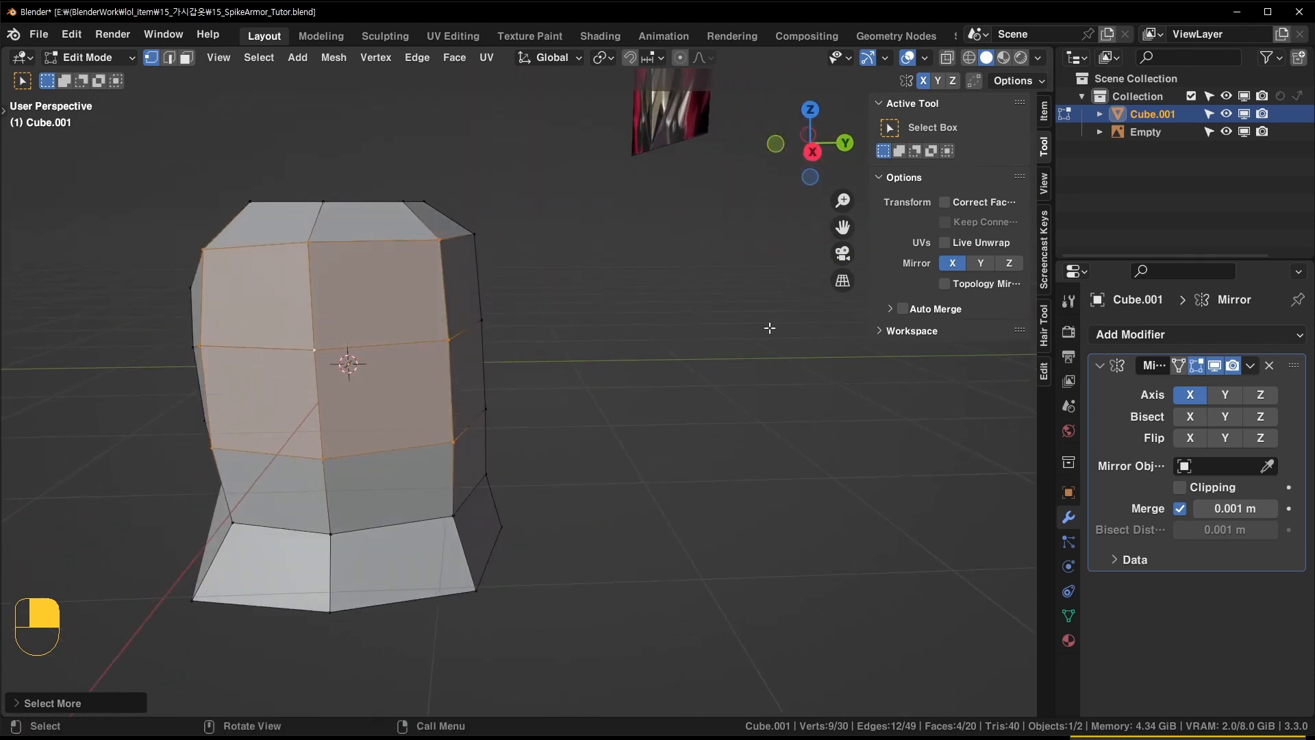
key(i)
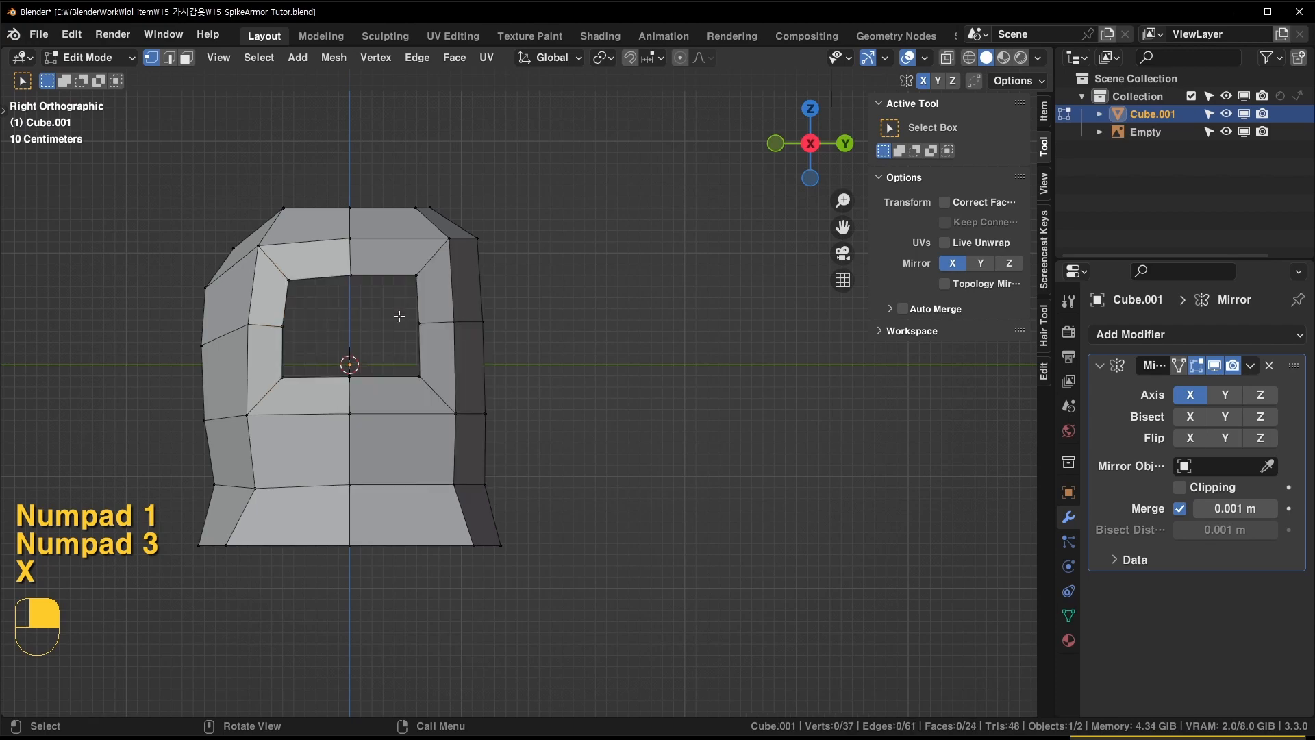
Round the armhole's border edge loop with the LoopTools Circle operation and shift the loop outward along the X axis
scroll(400, 317, up, 3)
shift+middle_drag(370, 325, 376, 400)
key(2)
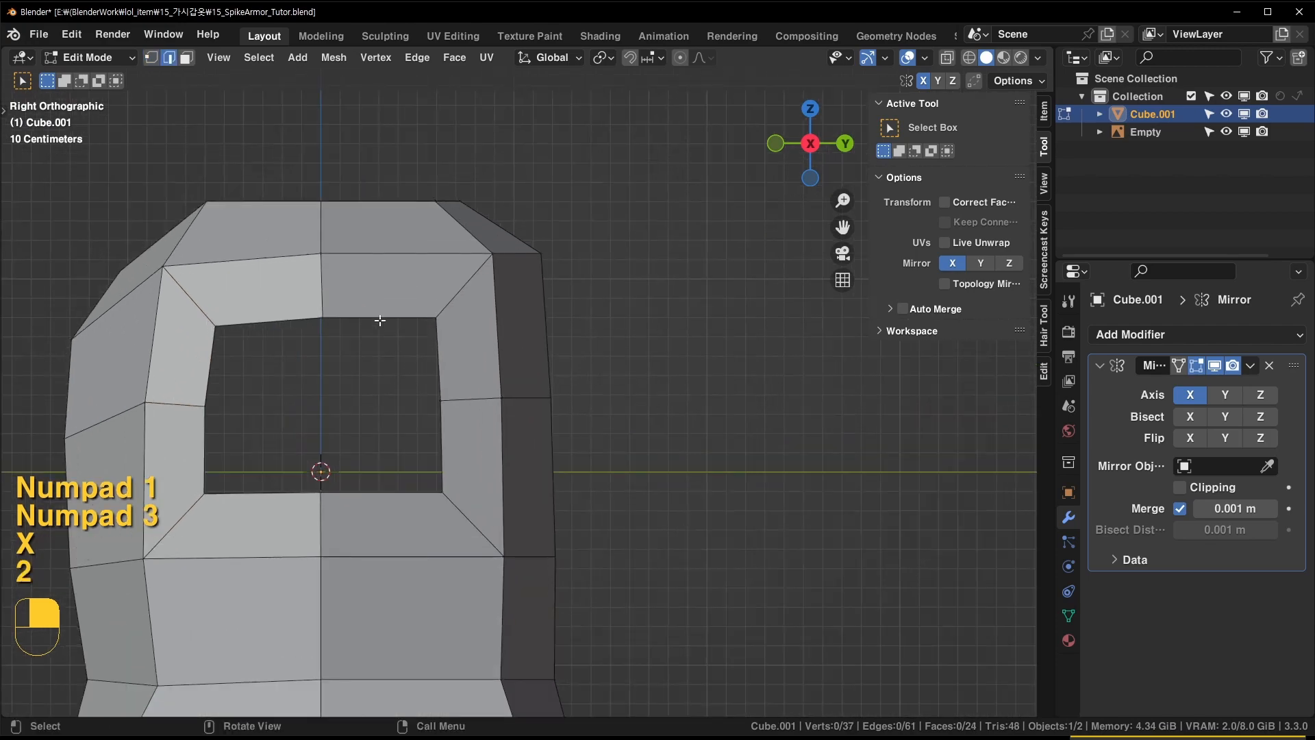
alt+click(378, 319)
middle_drag(356, 234, 323, 352)
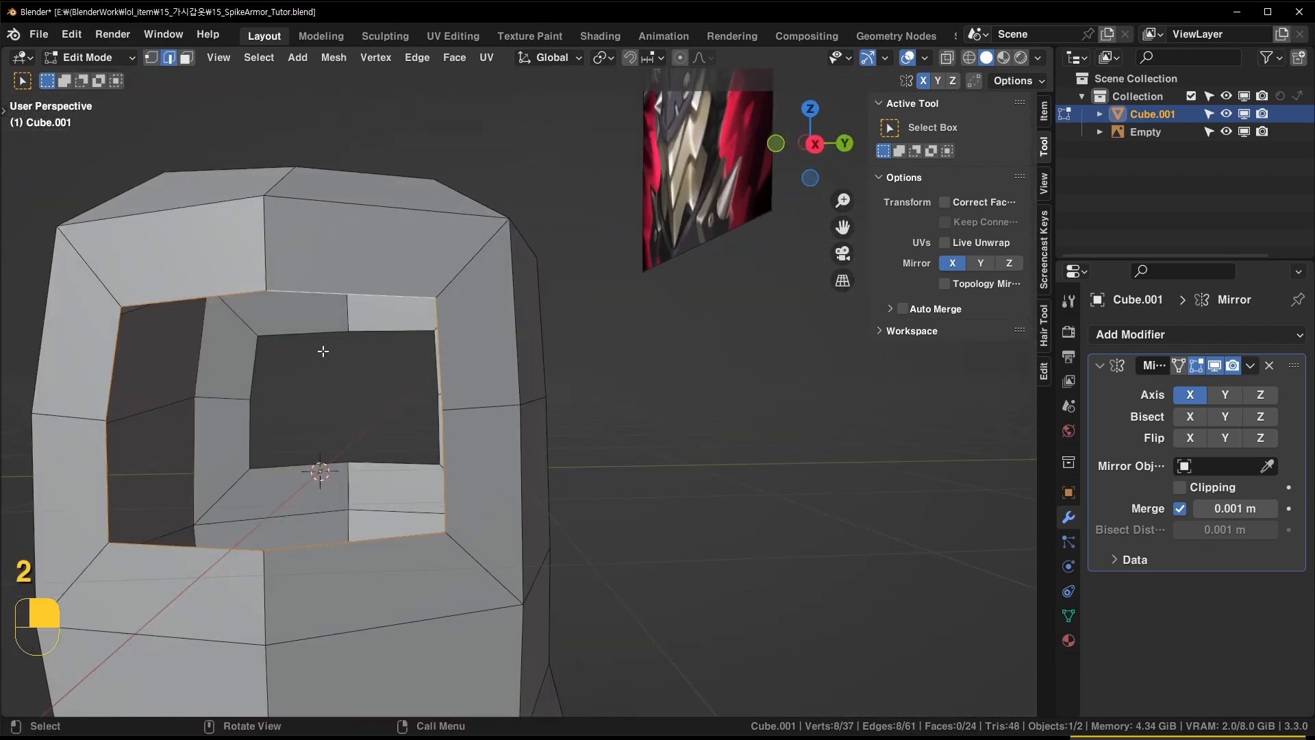
key(KP_1)
key(KP_3)
right_click(357, 300)
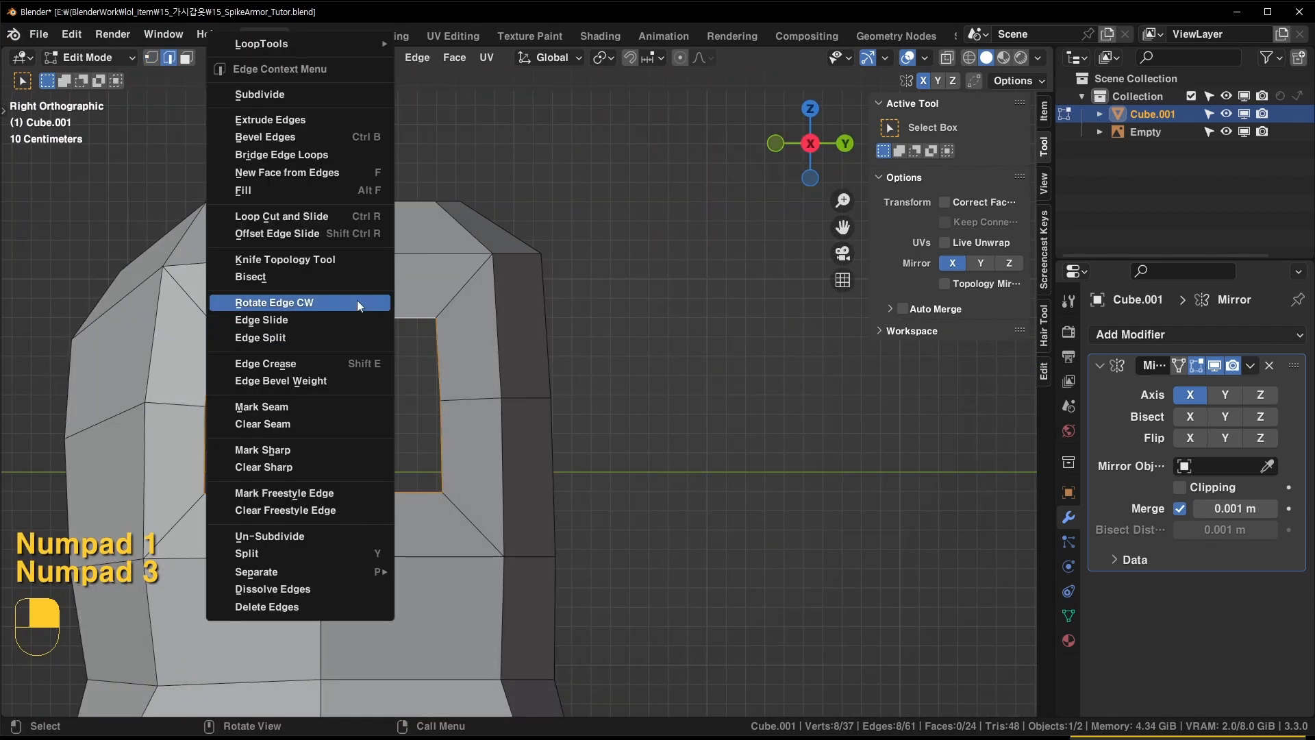
mouse_move(303, 42)
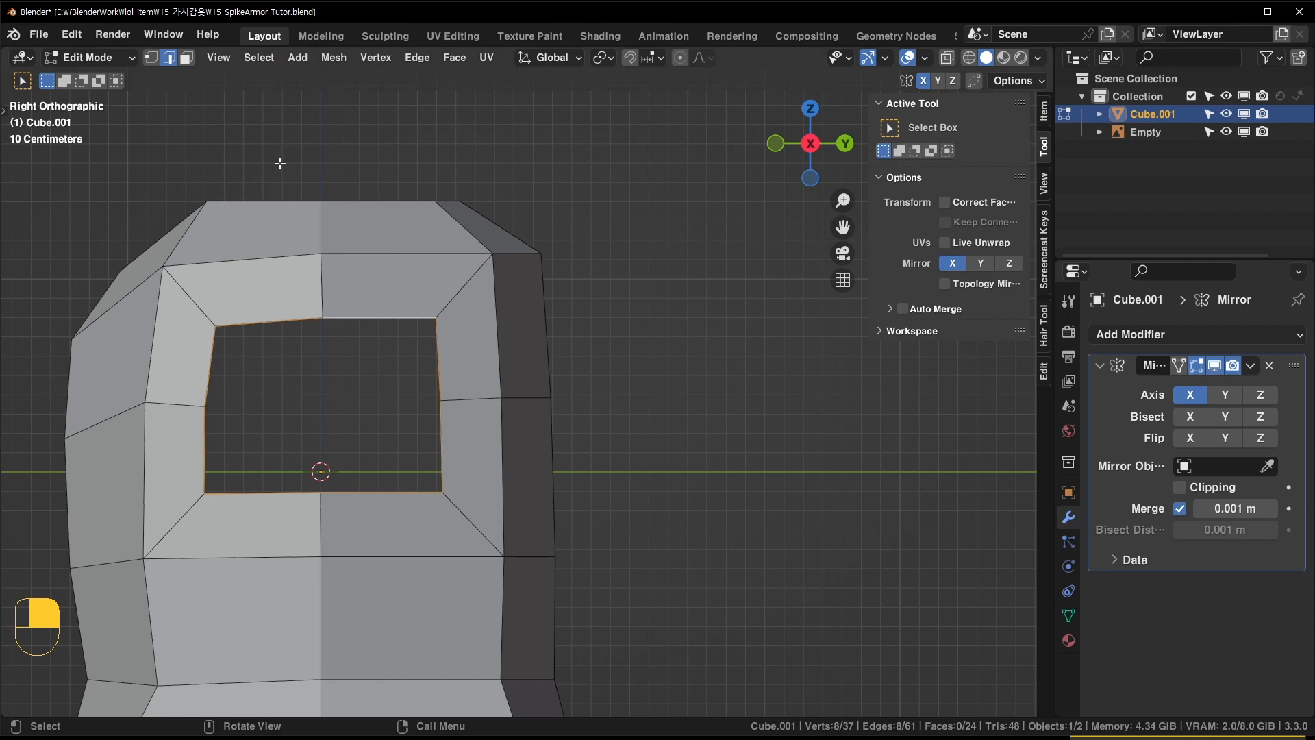
right_click(358, 306)
mouse_move(345, 42)
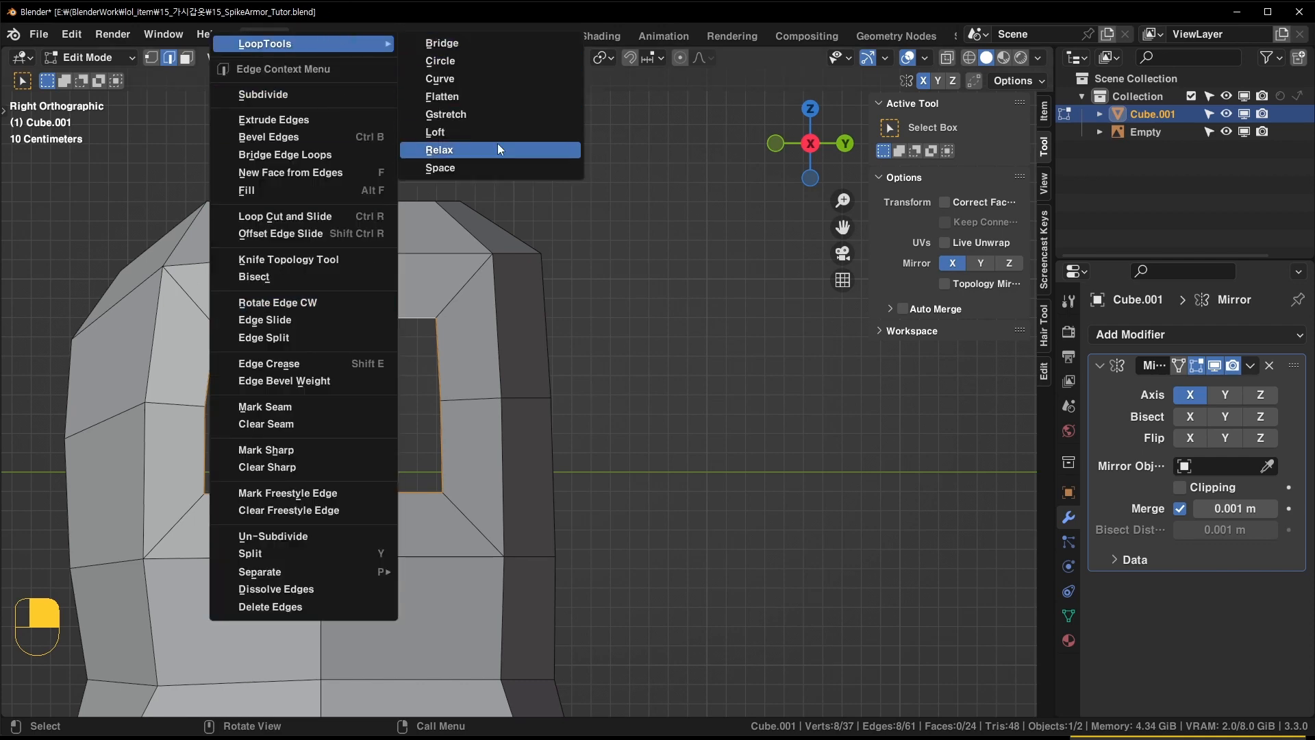
click(475, 60)
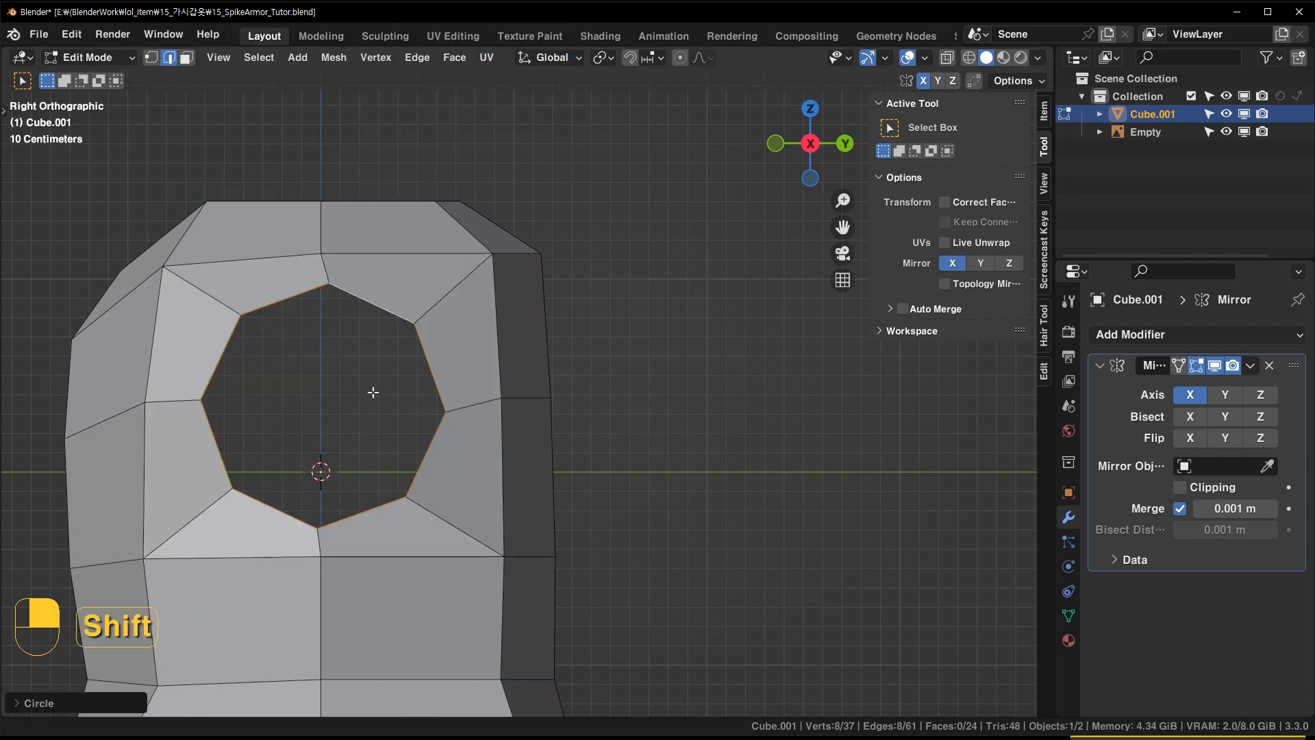
shift+middle_drag(373, 391, 454, 393)
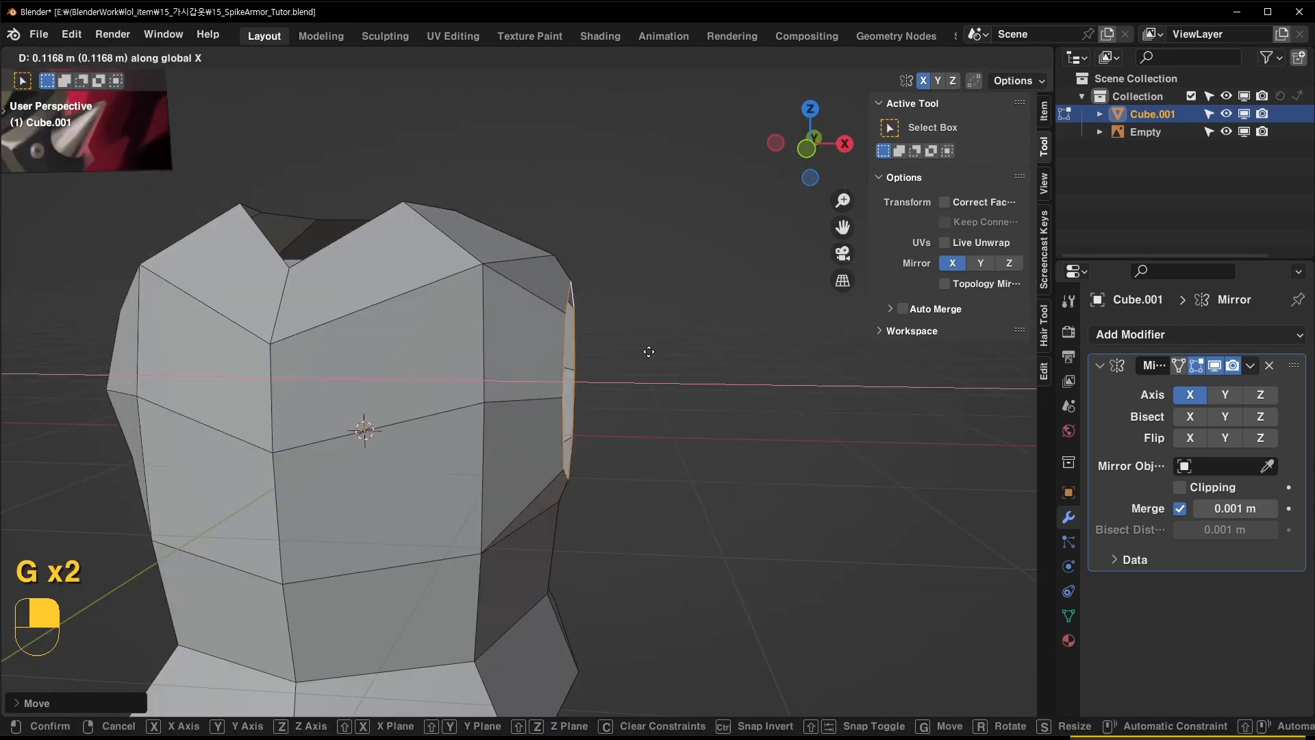
click(642, 352)
Slide the outer shoulder vertex above the armhole along its edge and fine-tune the vertex placement around the shoulder
key(1)
click(556, 268)
middle_drag(555, 260, 557, 289)
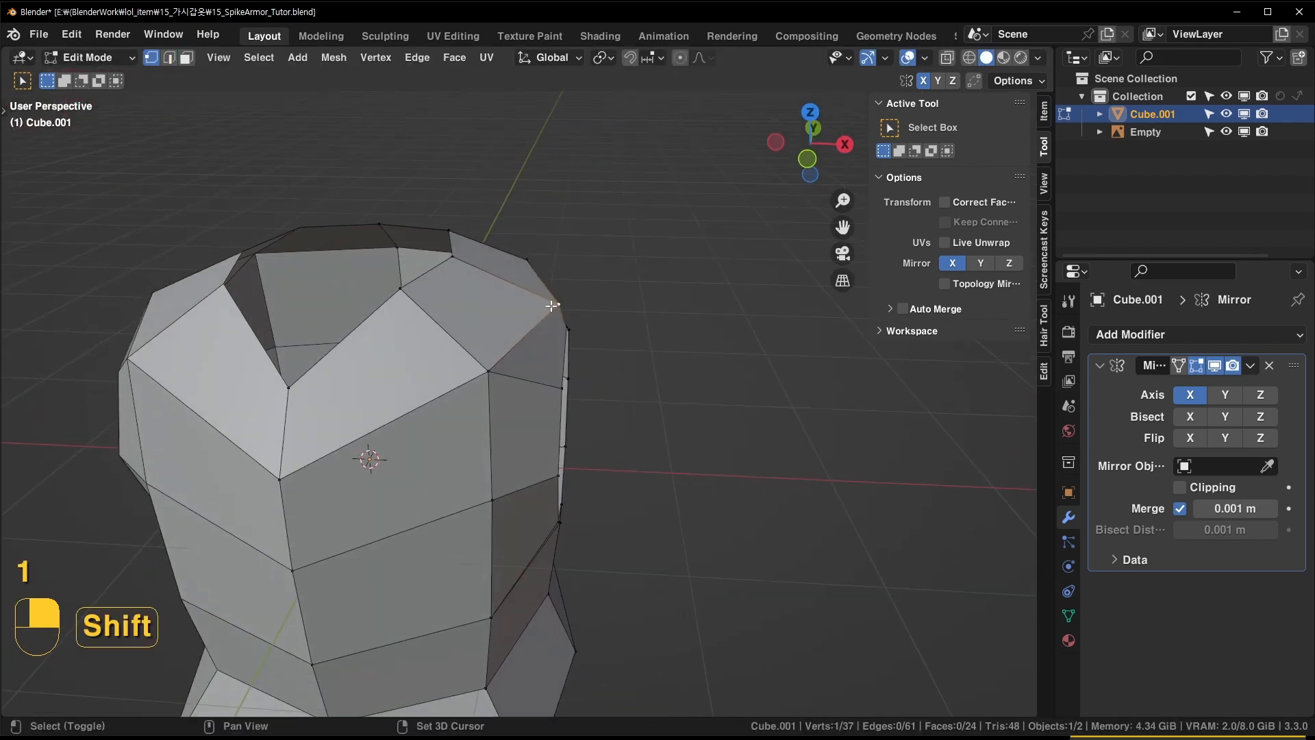
key(shift+v)
click(528, 358)
middle_drag(528, 358, 436, 302)
scroll(435, 302, up, 2)
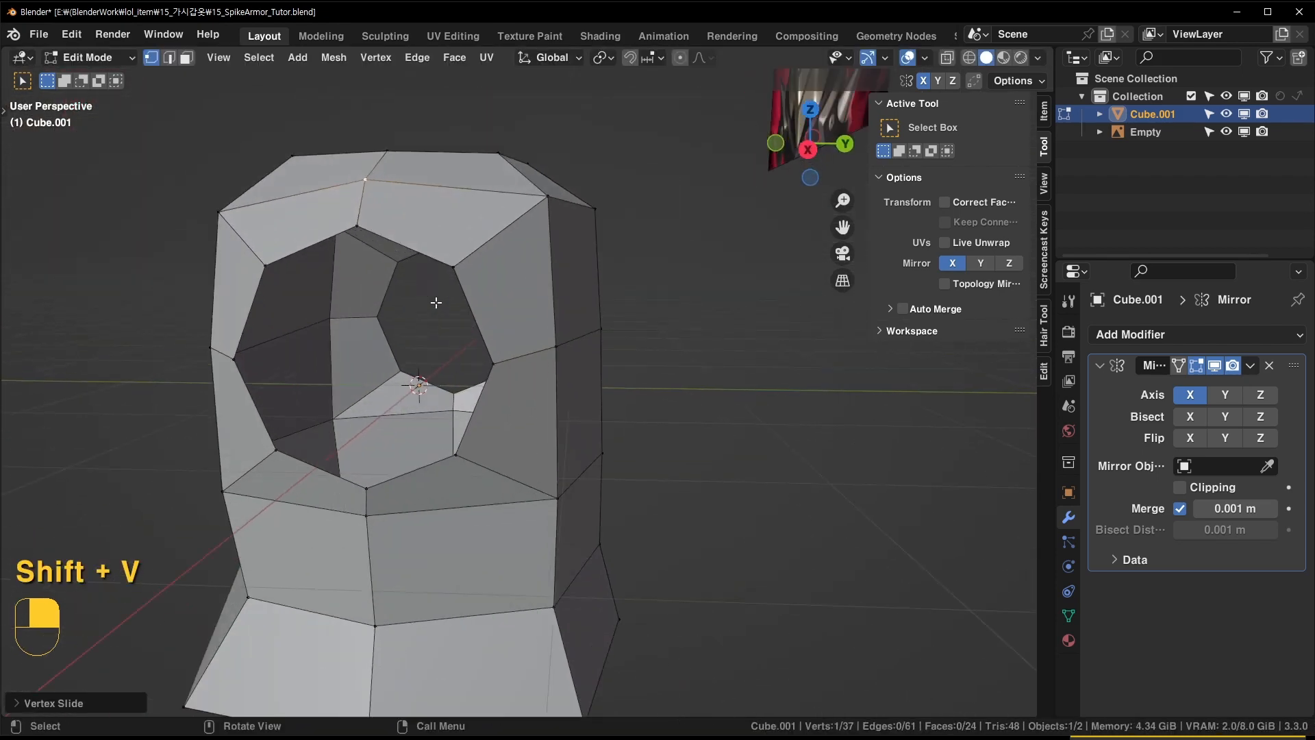
middle_drag(559, 195, 494, 209)
key(g)
click(488, 220)
Slide the back vertex at armhole height along its edge to even out the faces behind the armhole
middle_drag(459, 273, 585, 197)
middle_drag(507, 301, 625, 361)
click(548, 316)
key(shift+v)
click(551, 301)
middle_drag(637, 301, 678, 228)
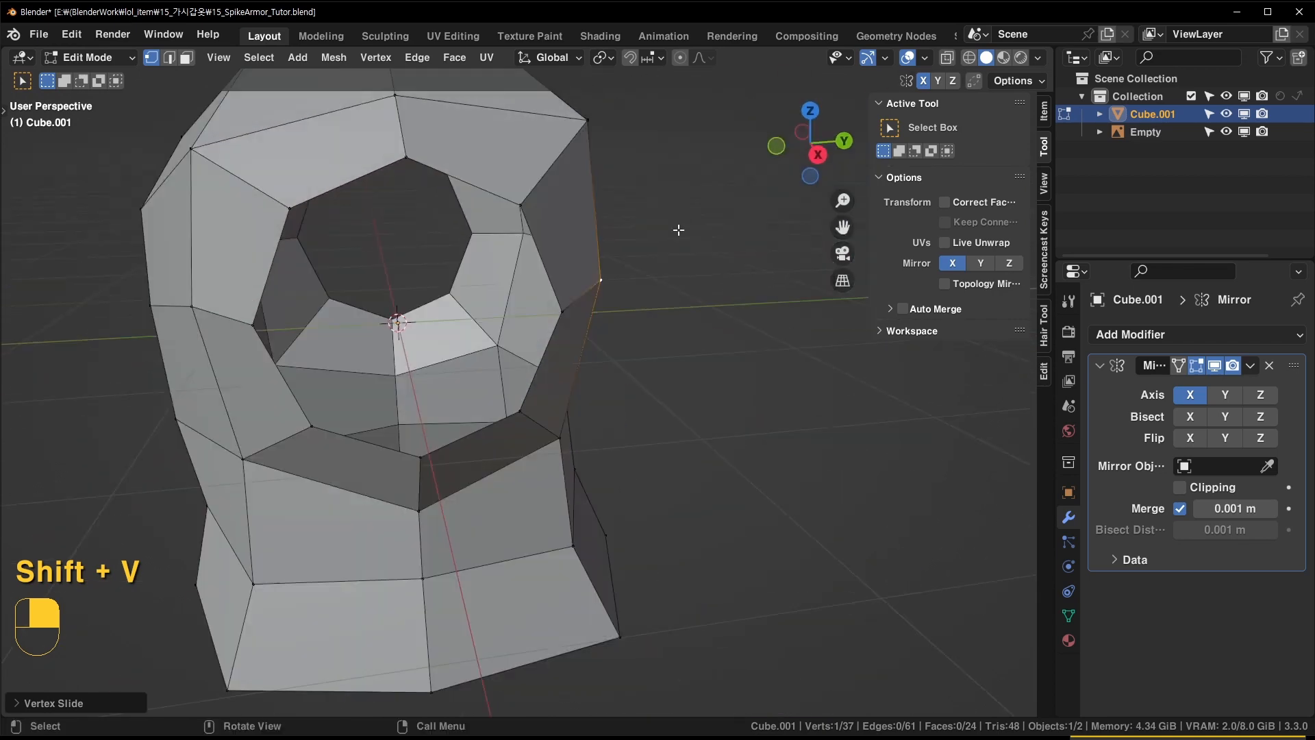
Reposition the upper back vertex and the back vertex at armhole height to round the back profile
middle_drag(603, 281, 562, 248)
click(573, 214)
key(g)
click(604, 198)
click(591, 195)
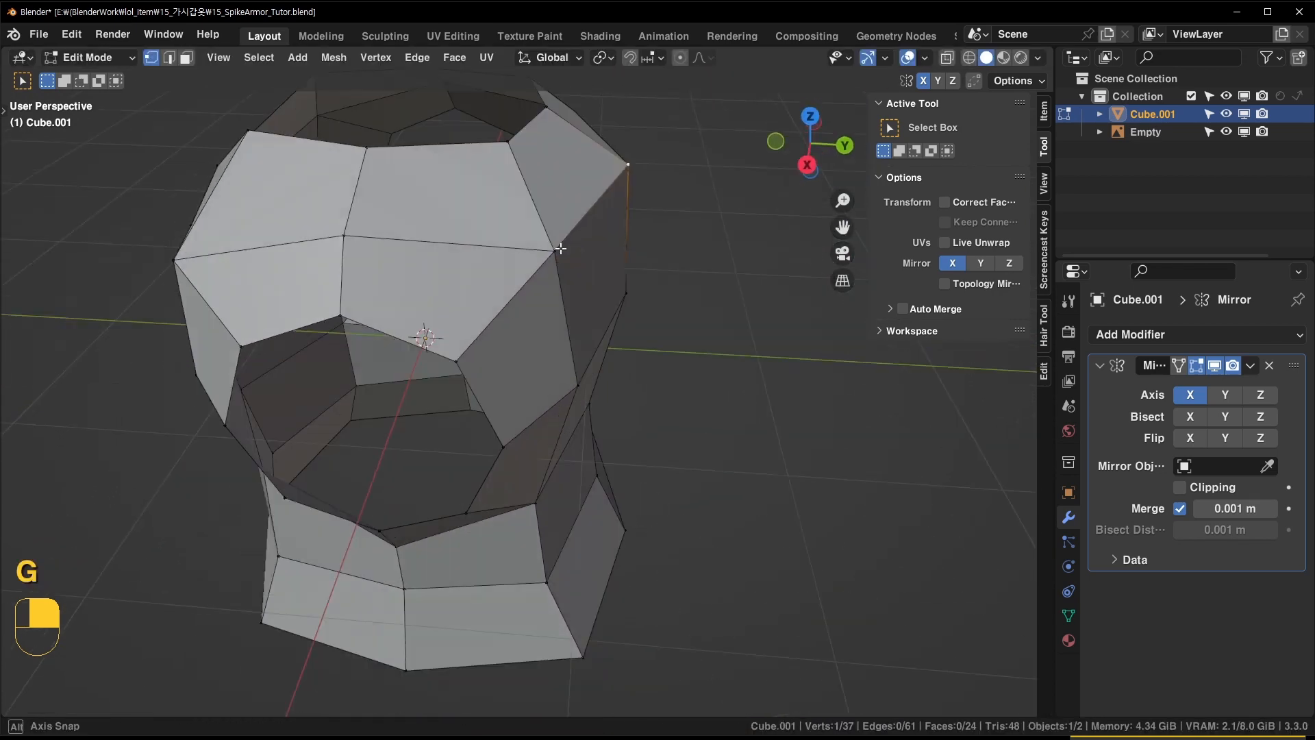
shift+middle_drag(602, 174, 589, 254)
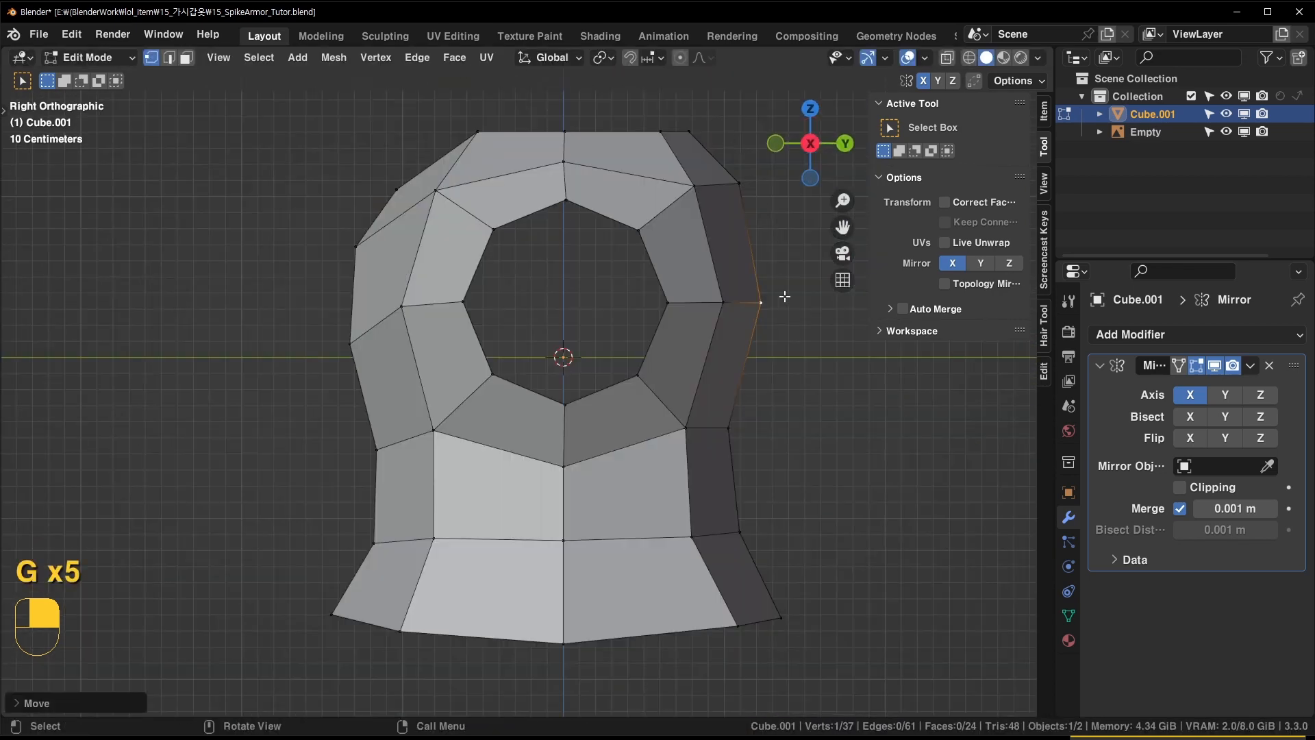
Nudge the front corner vertex of the bottom hem in the right orthographic view
shift+middle_drag(785, 296, 755, 229)
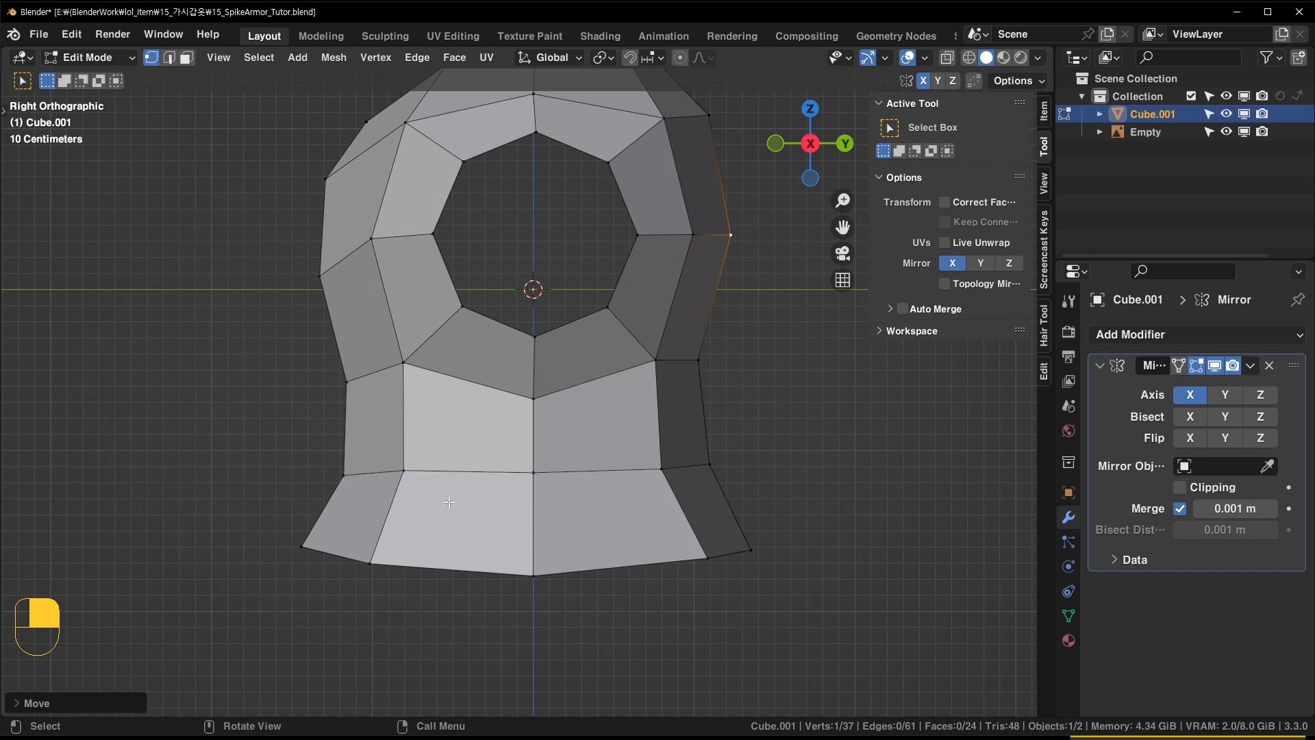
click(376, 554)
key(g)
shift+click(372, 560)
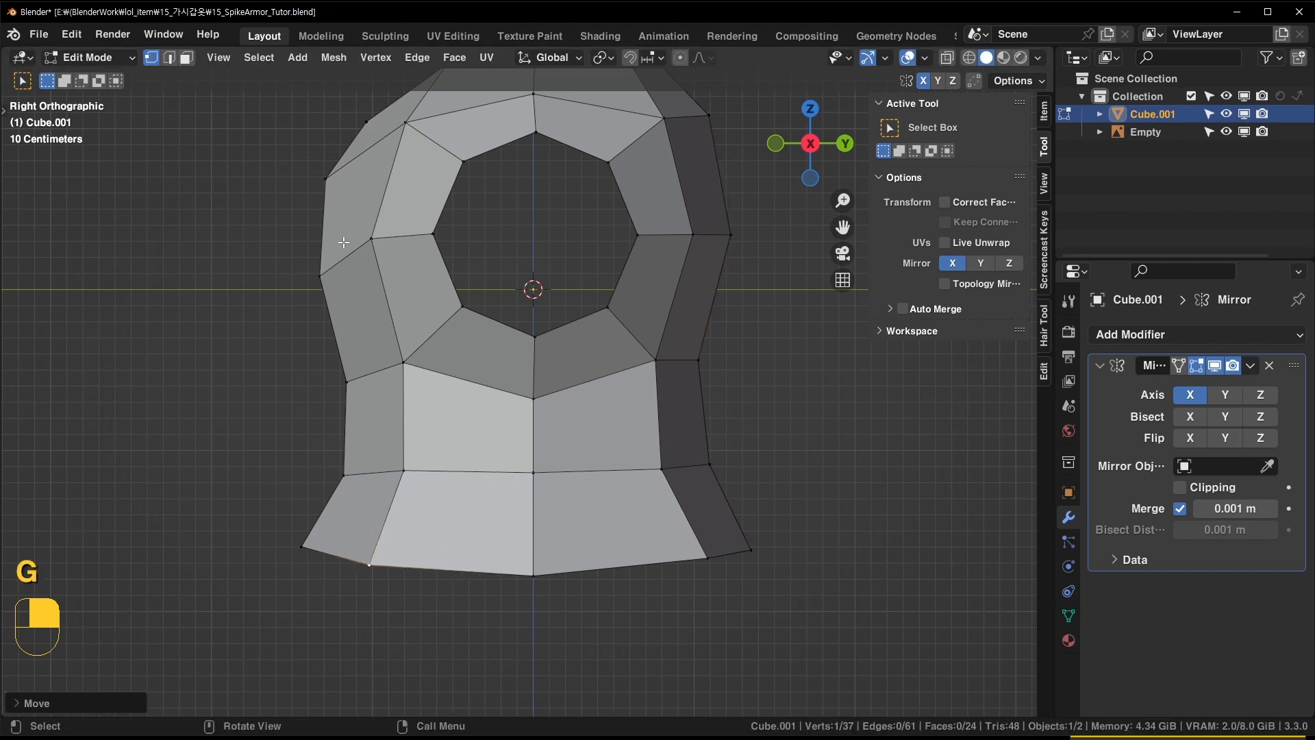
Reposition the chest vertex on the front centre seam to refine the side profile
click(308, 269)
key(g)
shift+click(289, 301)
key(g)
shift+click(291, 300)
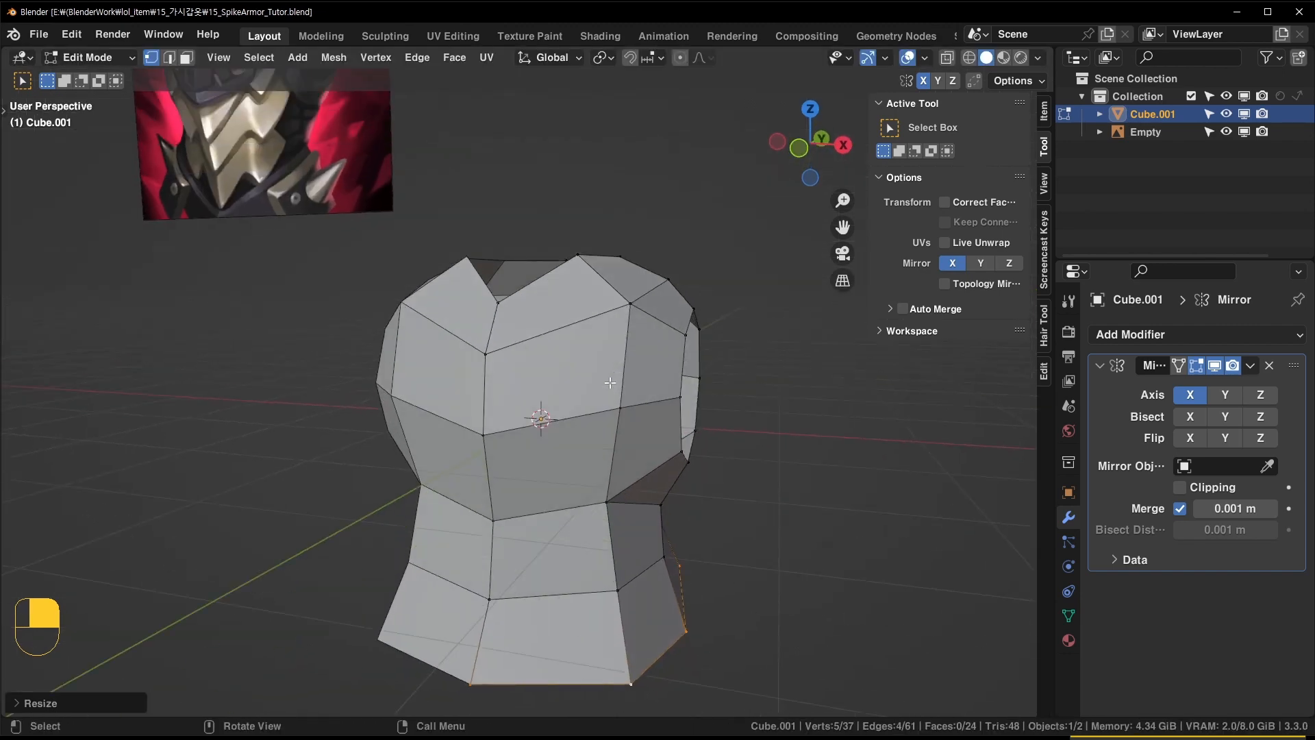
Return to Object Mode and add a level 1 Subdivision Surface modifier to the torso
key(Tab)
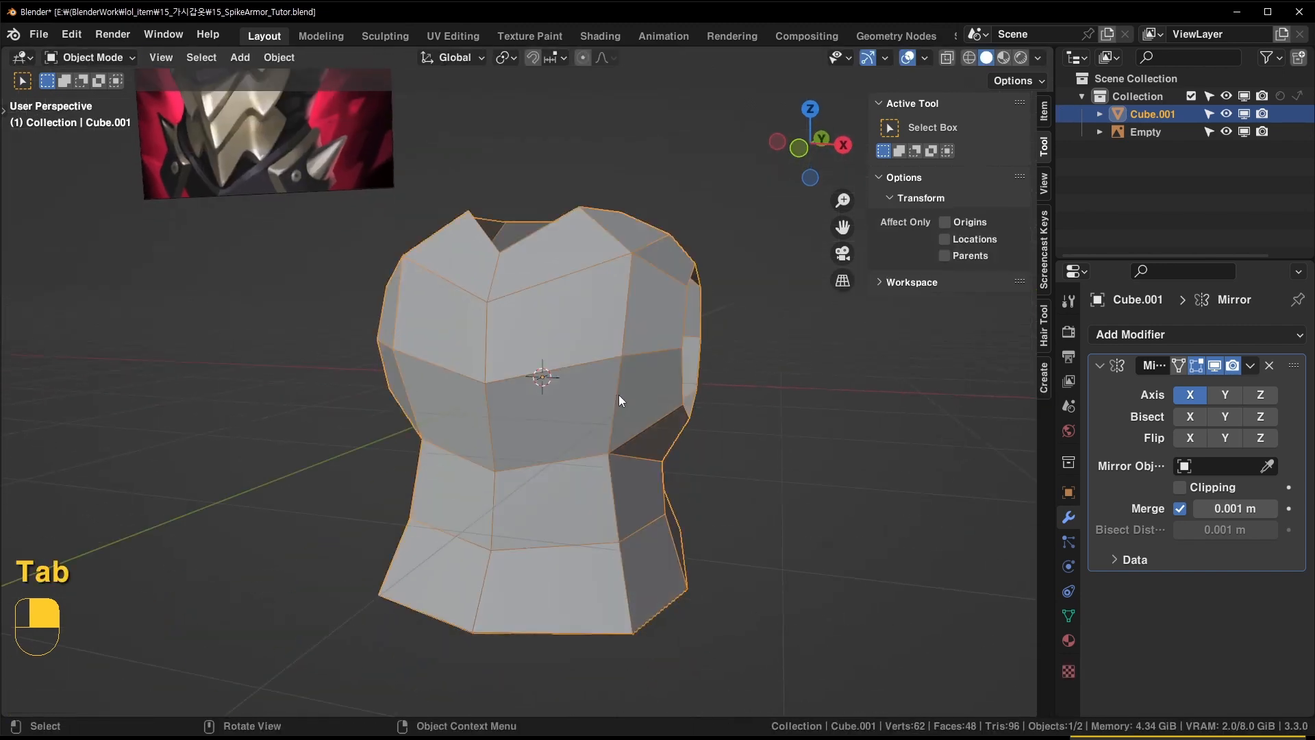
key(ctrl+1)
middle_drag(697, 357, 668, 372)
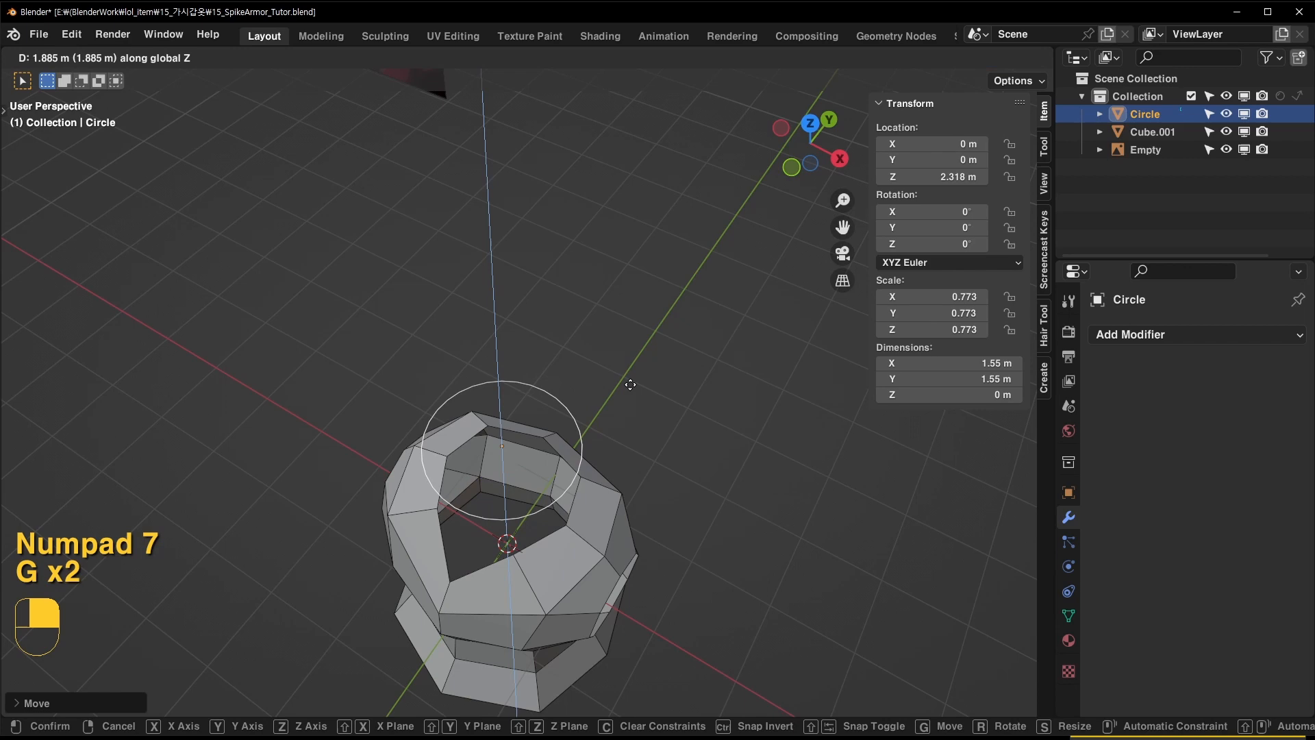
Place a guide circle above the neckline at Z 2.318 m and scale it to about 1.47 m across
click(609, 386)
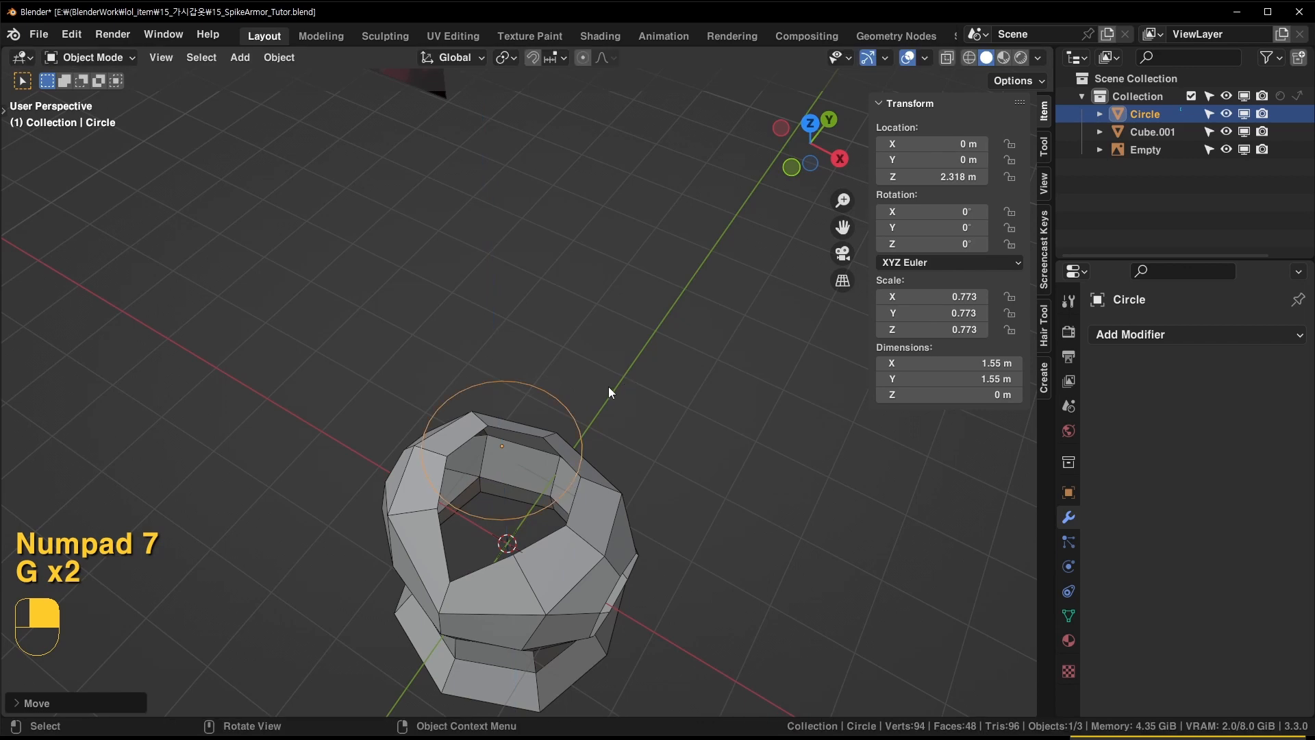
key(KP_7)
scroll(603, 385, up, 2)
key(s)
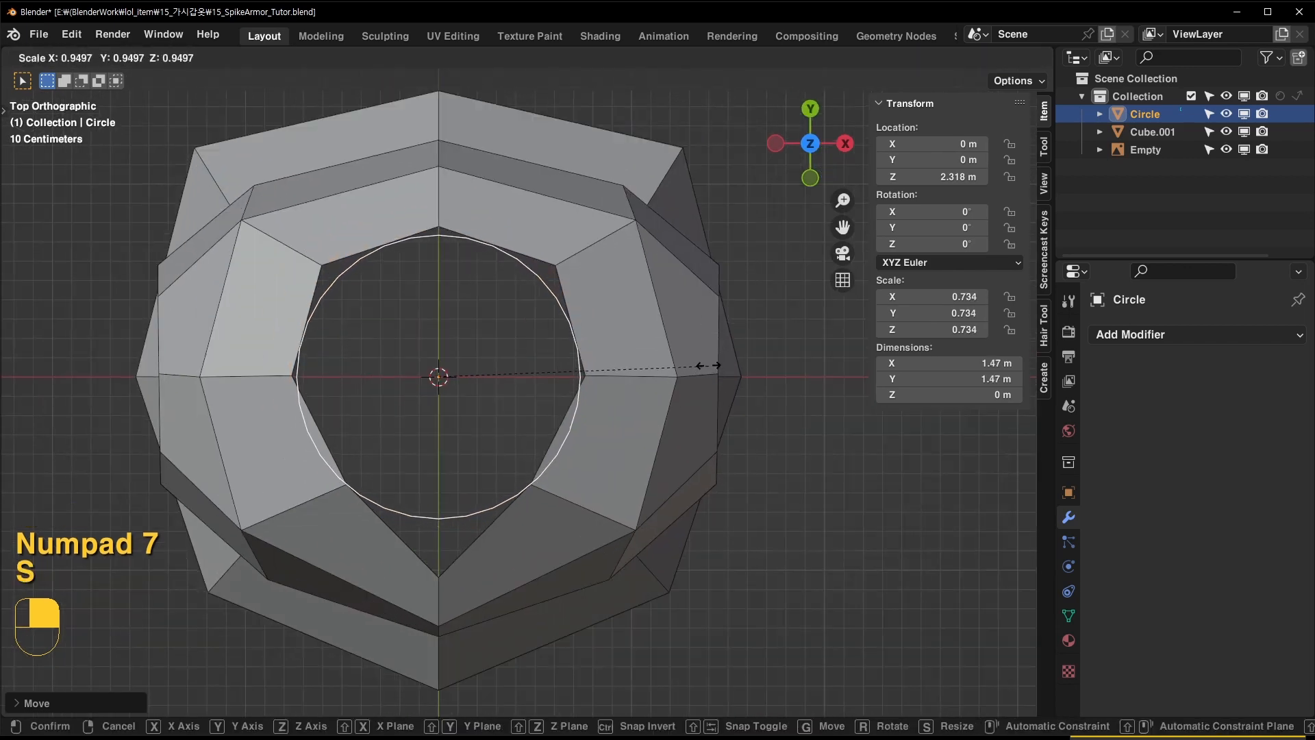
click(710, 364)
Move the torso neckline's back, side and front corner vertices onto the guide circle in top view
click(638, 307)
key(Tab)
key(1)
click(557, 263)
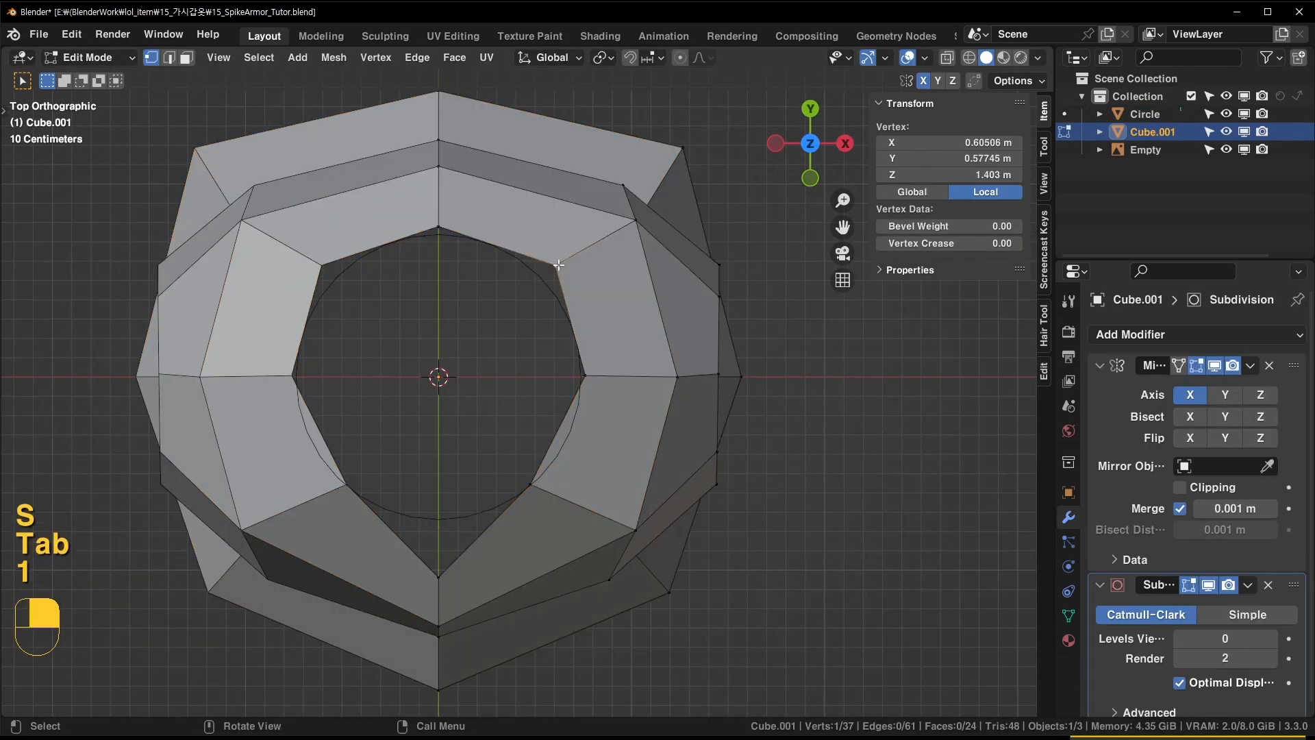
key(g)
click(546, 275)
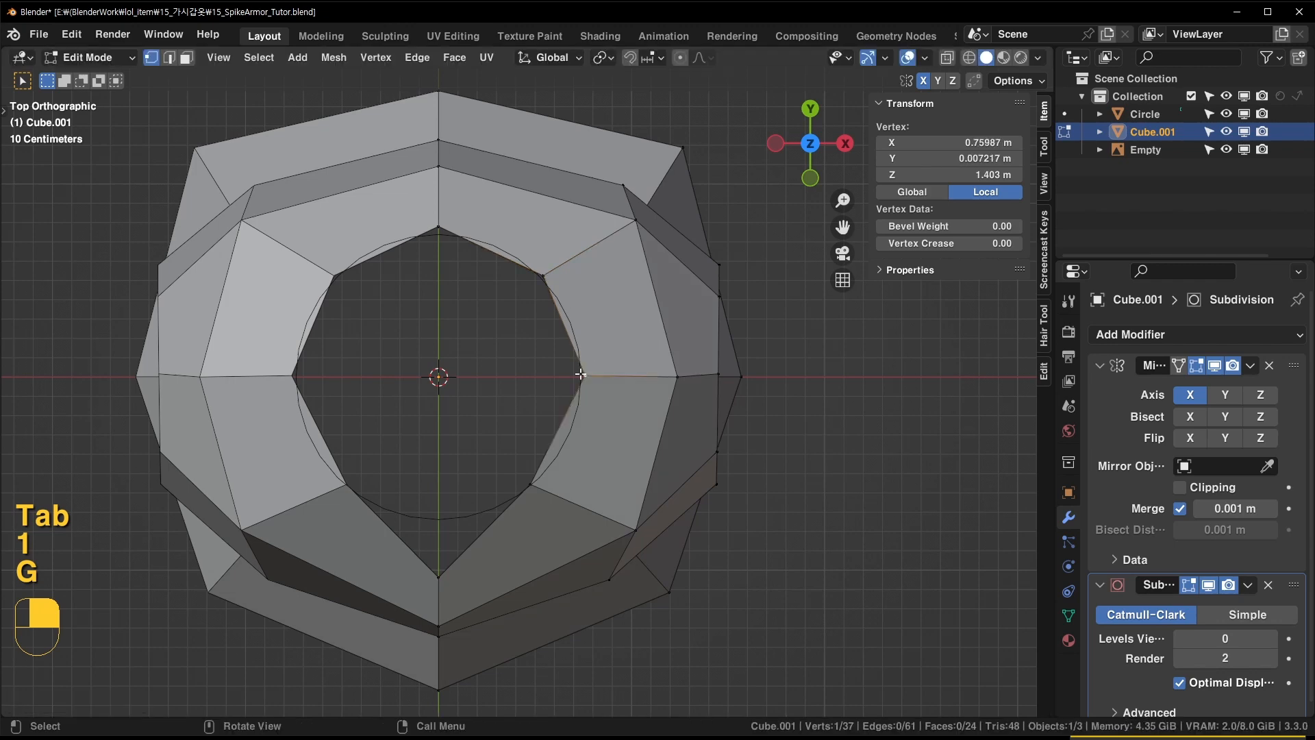
key(g)
click(581, 374)
click(536, 485)
key(g)
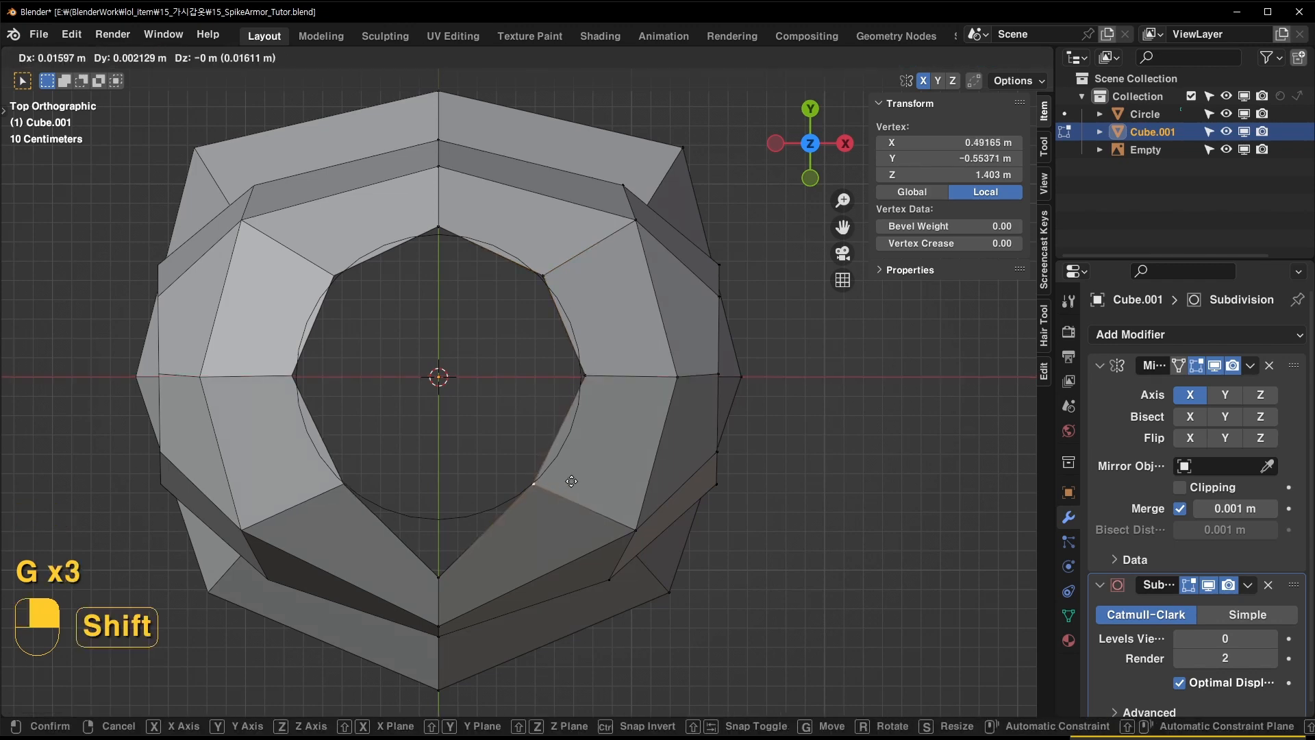
click(613, 473)
Slide the shoulder vertices and the front chest vertex beside the armhole along their edges
middle_drag(446, 233, 644, 346)
key(shift+v)
click(501, 424)
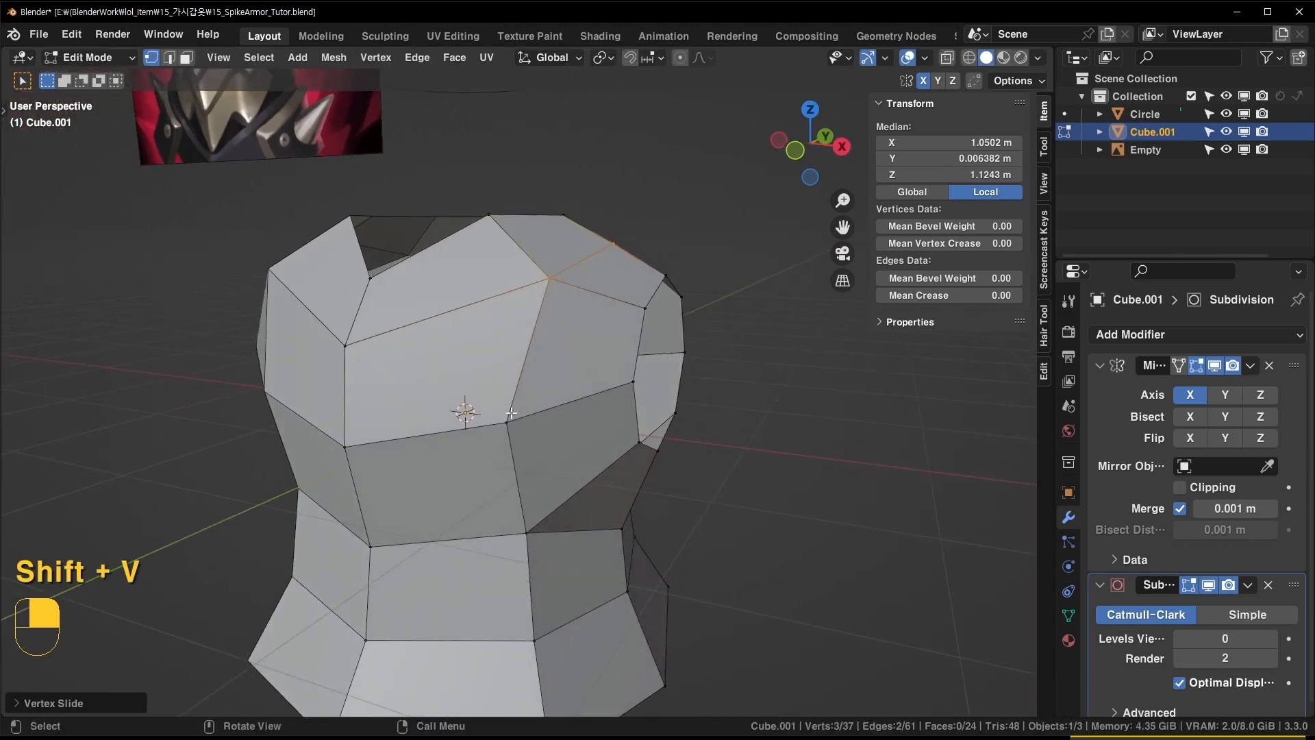
click(510, 415)
key(shift+v)
click(525, 422)
Slide the front vertex below the armhole along its edge to even out the faces above the waist
shift+middle_drag(566, 459, 542, 366)
click(503, 437)
middle_drag(551, 430, 496, 420)
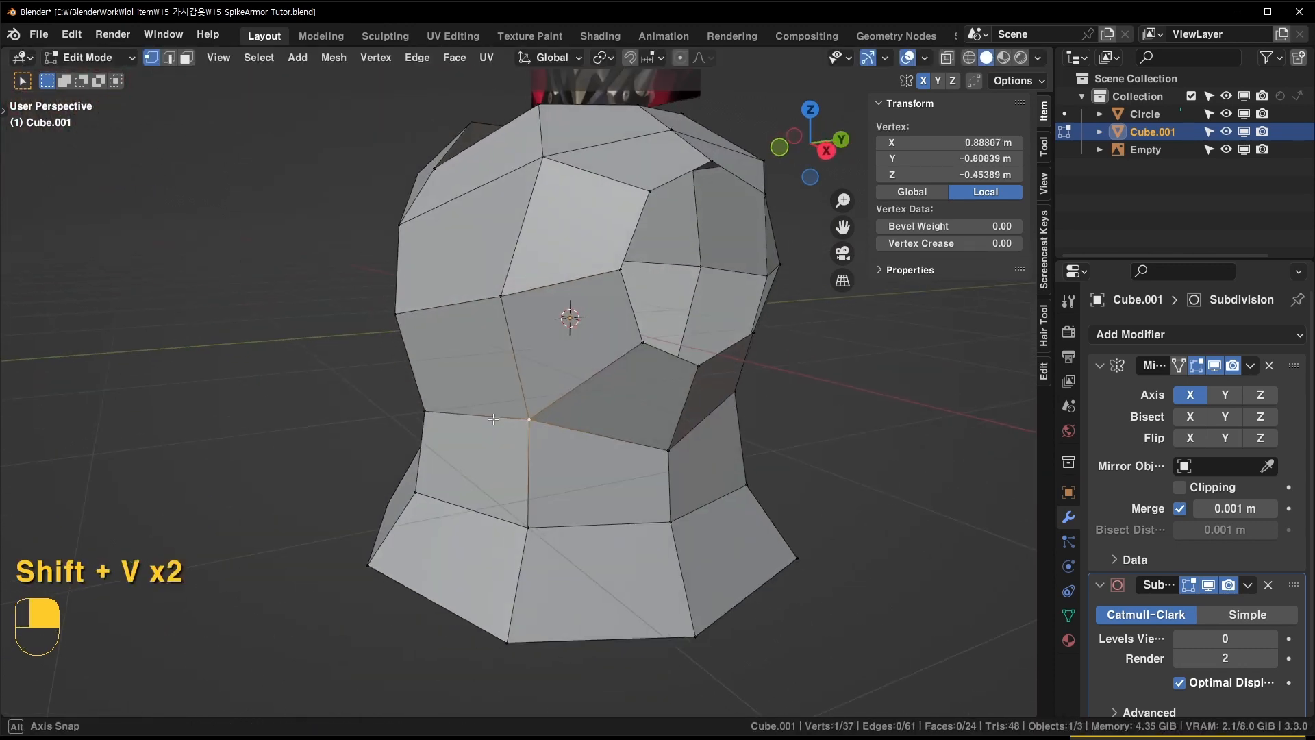
key(shift+v)
click(574, 383)
Set the torso's subdivision to level 1 in Object Mode and place a duplicate of the torso beside it
mouse_move(591, 362)
middle_down()
mouse_move(622, 358)
mouse_move(511, 369)
mouse_move(577, 341)
middle_up()
key(Tab)
key(ctrl+1)
Apply the Mirror and Subdivision modifiers on the original torso
key(ctrl+a)
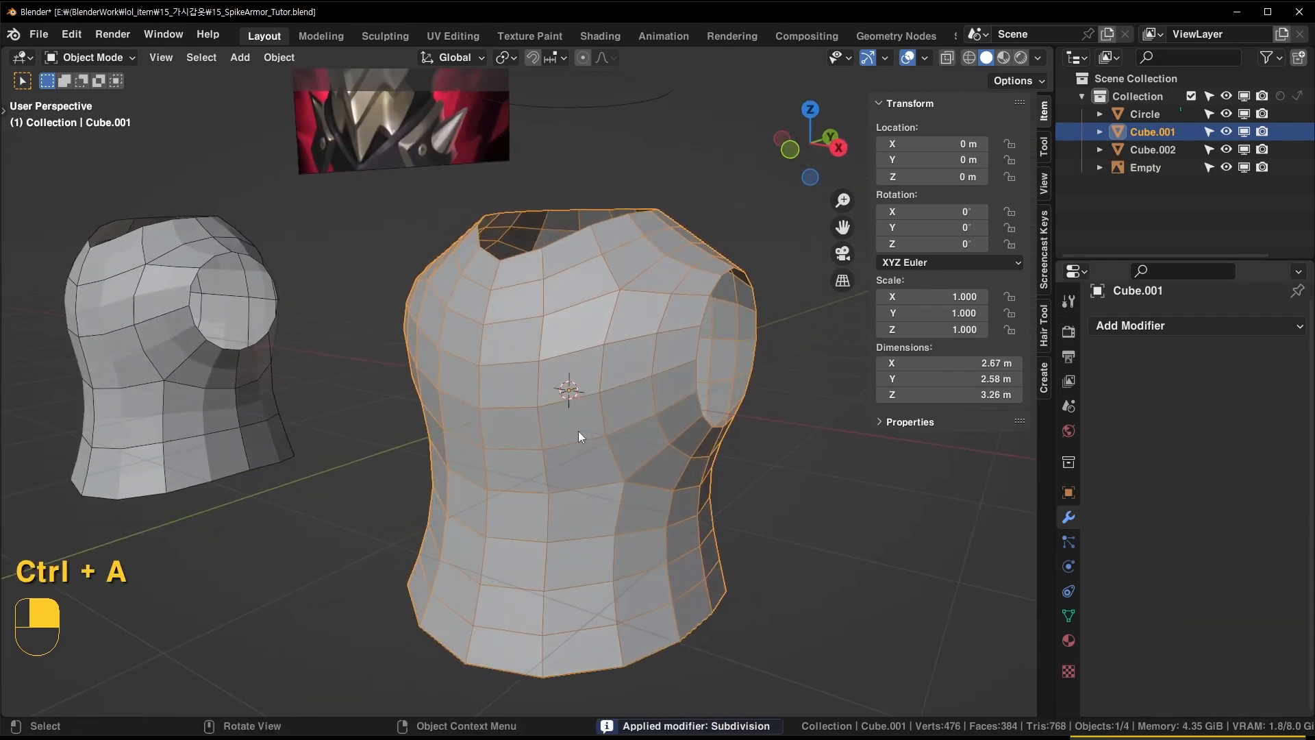
middle_drag(578, 431, 597, 309)
scroll(495, 294, up, 1)
shift+middle_drag(494, 293, 611, 339)
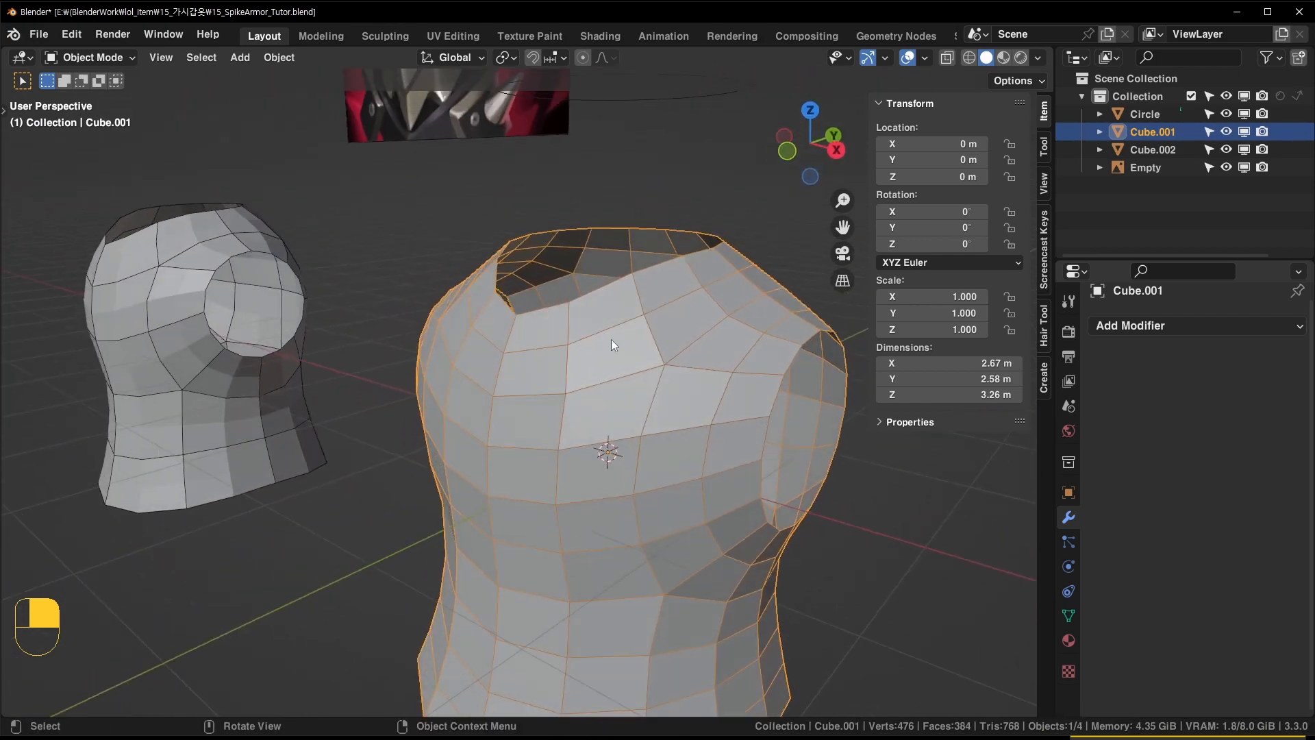
Enter Edit Mode and slide the two front centre vertices of the torso's neckline down along their edges to form a V
key(Tab)
key(2)
key(shift+v)
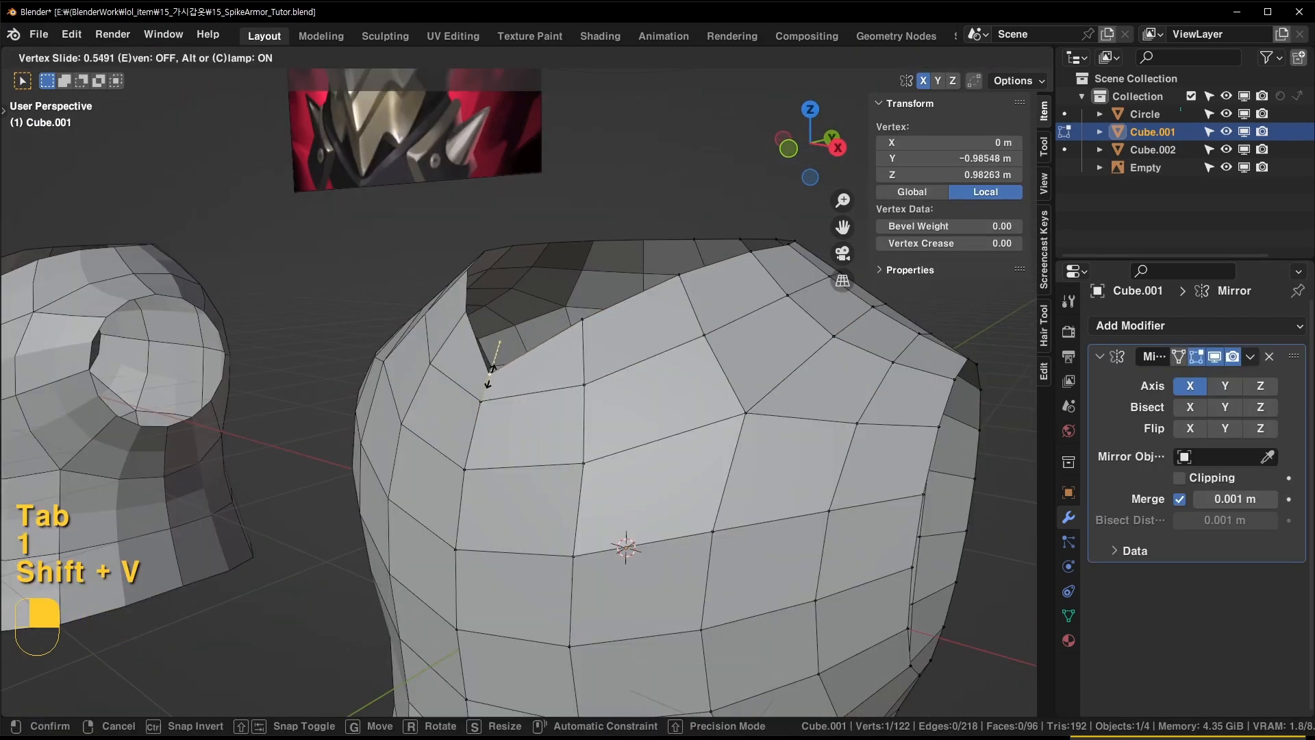
click(527, 394)
key(shift+v)
click(530, 394)
middle_drag(529, 394, 765, 237)
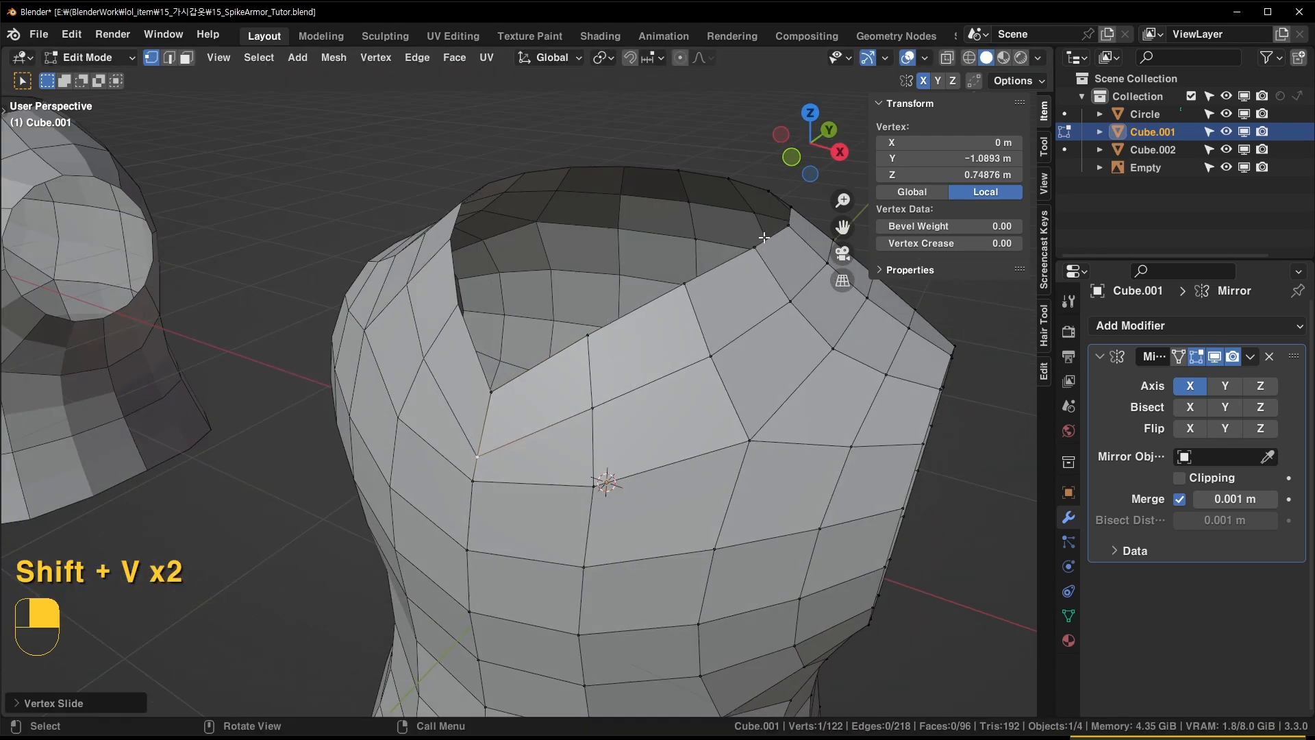
Reposition the neckline vertex beside the V to even out the front neck edge
middle_drag(610, 311, 660, 300)
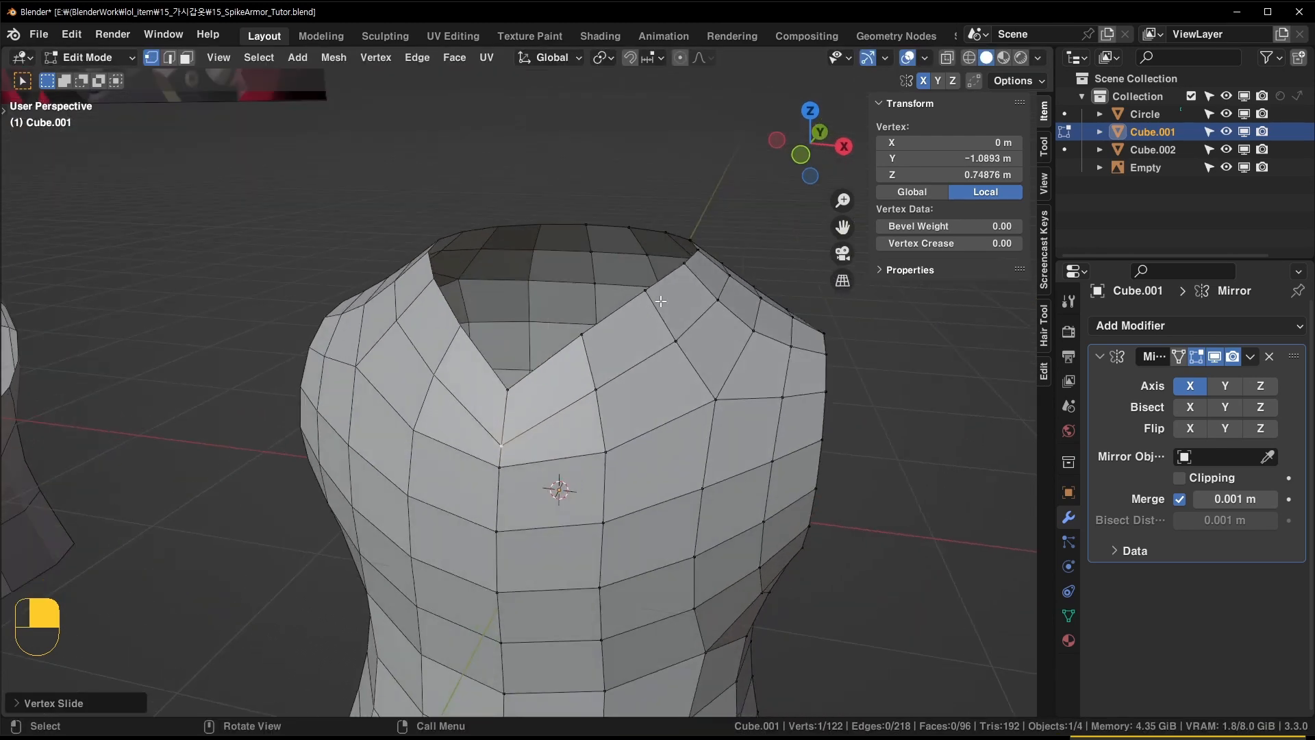
key(g)
click(567, 335)
middle_drag(567, 335, 648, 303)
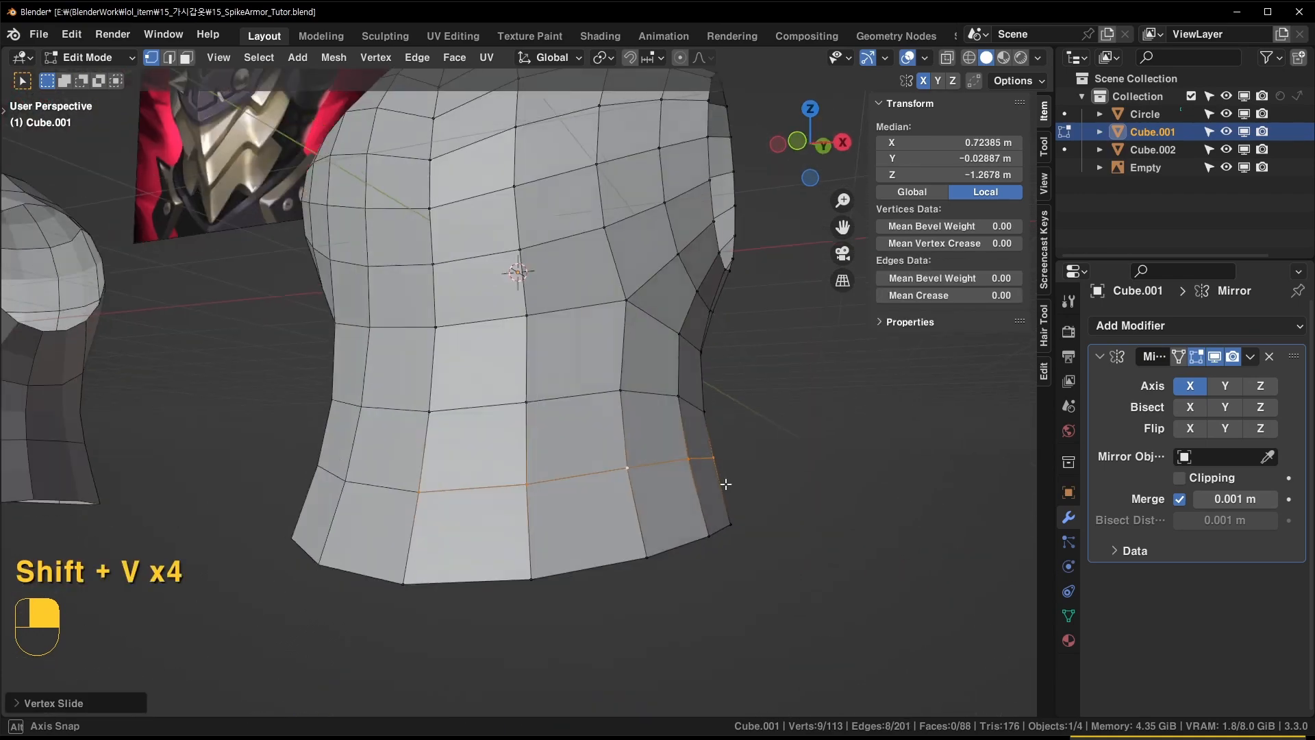
Slide the lower waist edge loop slightly upward along its connecting edges
middle_drag(725, 479, 659, 498)
shift+middle_drag(655, 442, 686, 449)
key(shift+v)
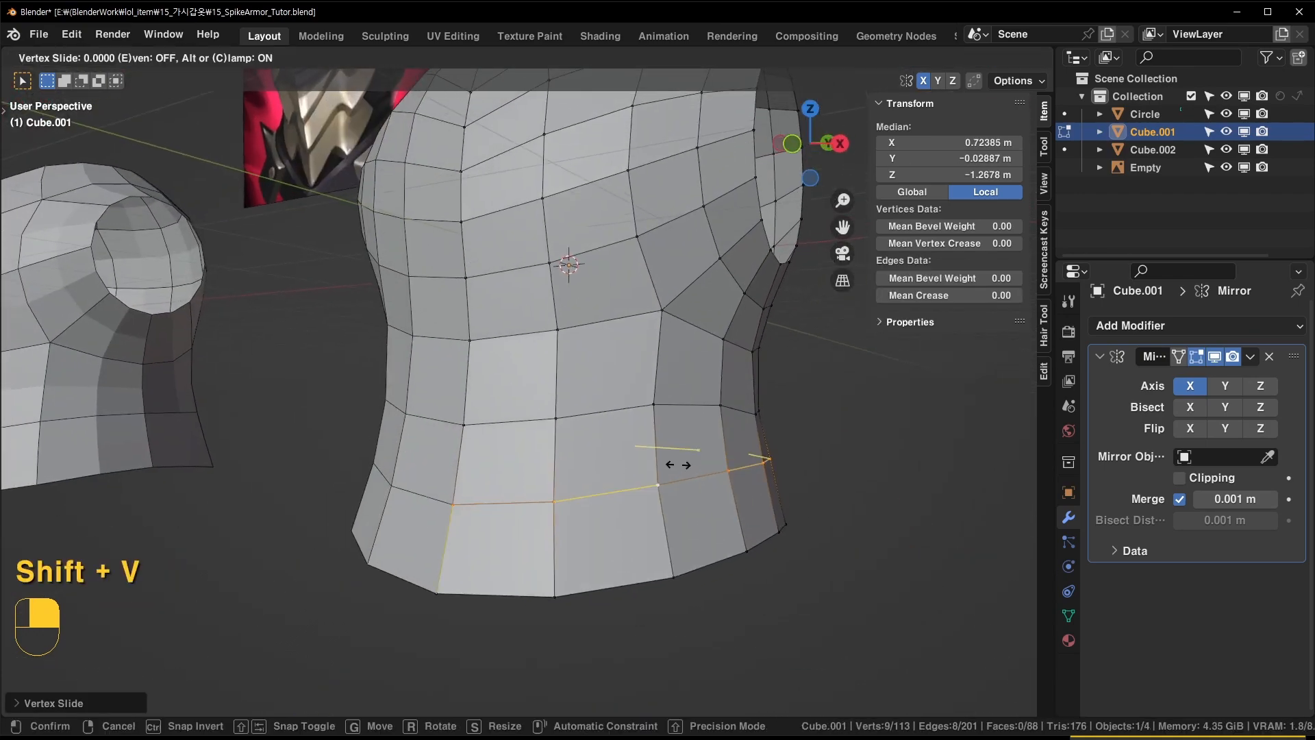
click(679, 456)
scroll(685, 424, down, 2)
shift+middle_drag(363, 182, 466, 296)
middle_drag(465, 296, 586, 319)
scroll(678, 534, up, 5)
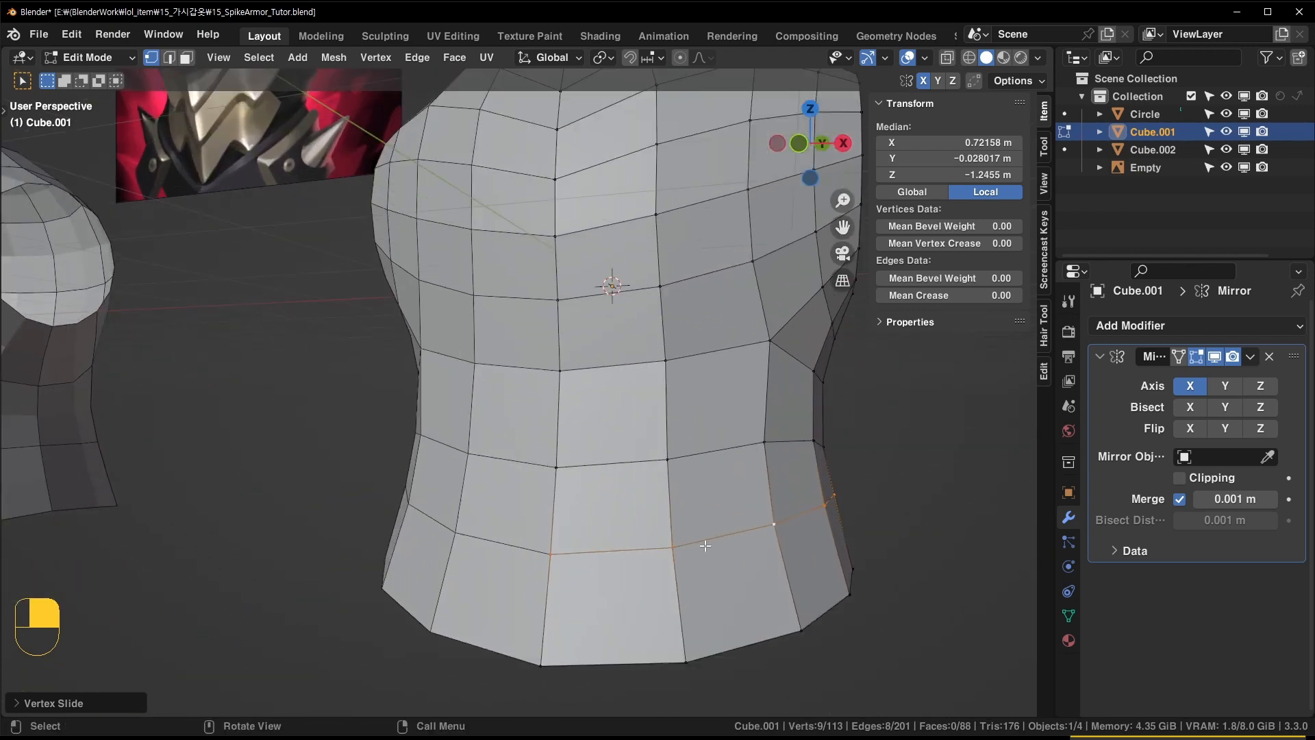
scroll(680, 507, down, 2)
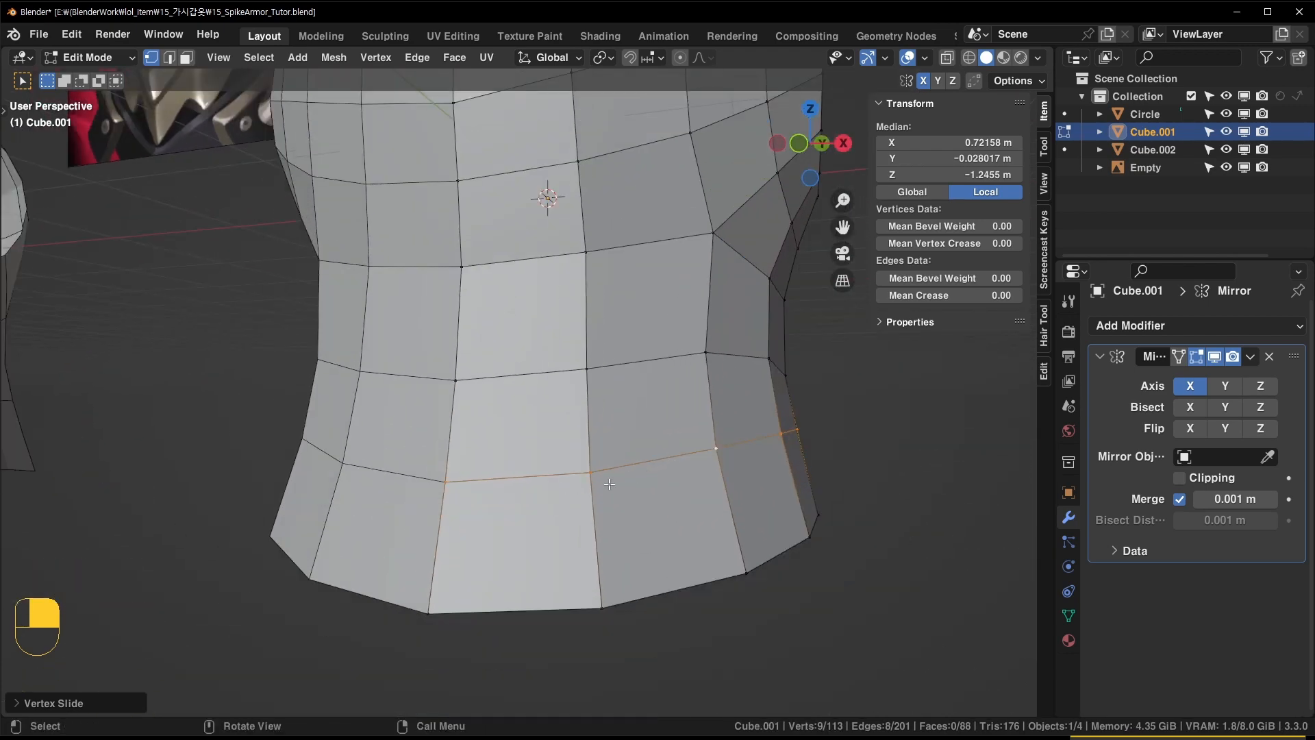
Insert an edge loop around the lower torso and slide it right up against the waist loop
key(ctrl+r)
click(611, 488)
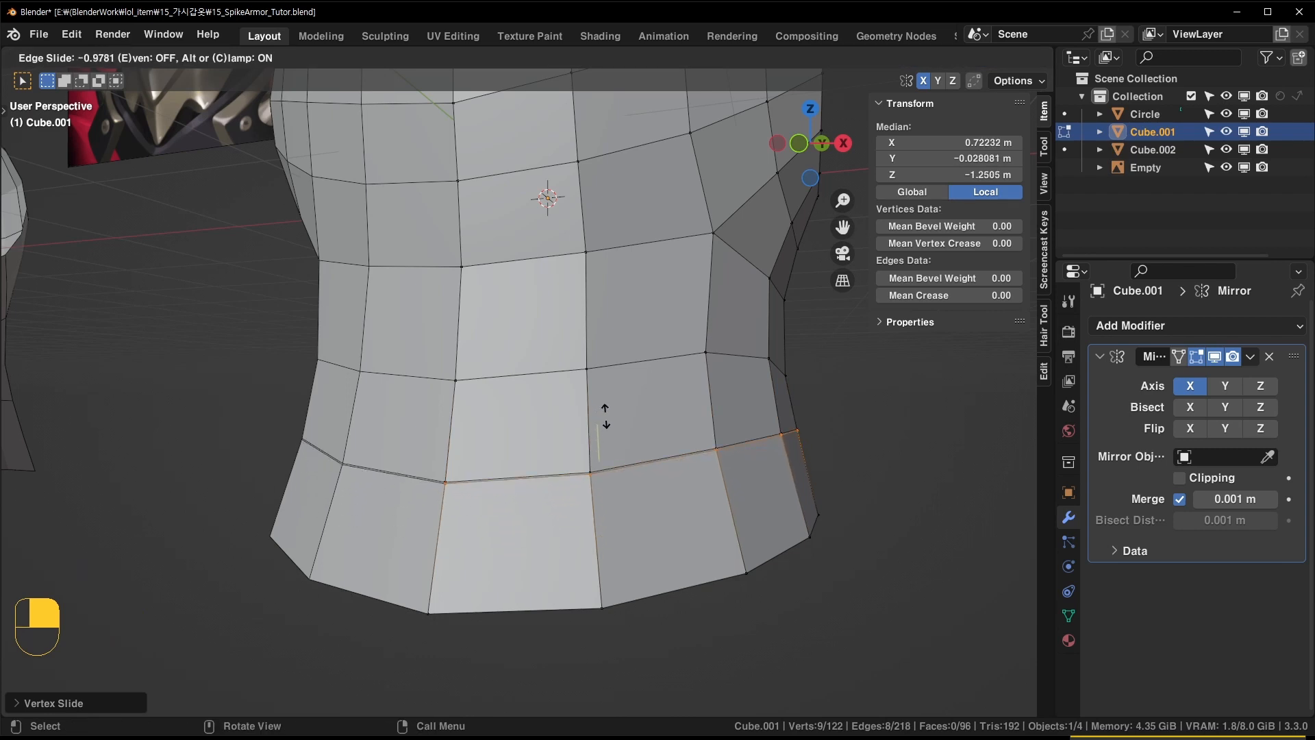
click(601, 418)
click(652, 469)
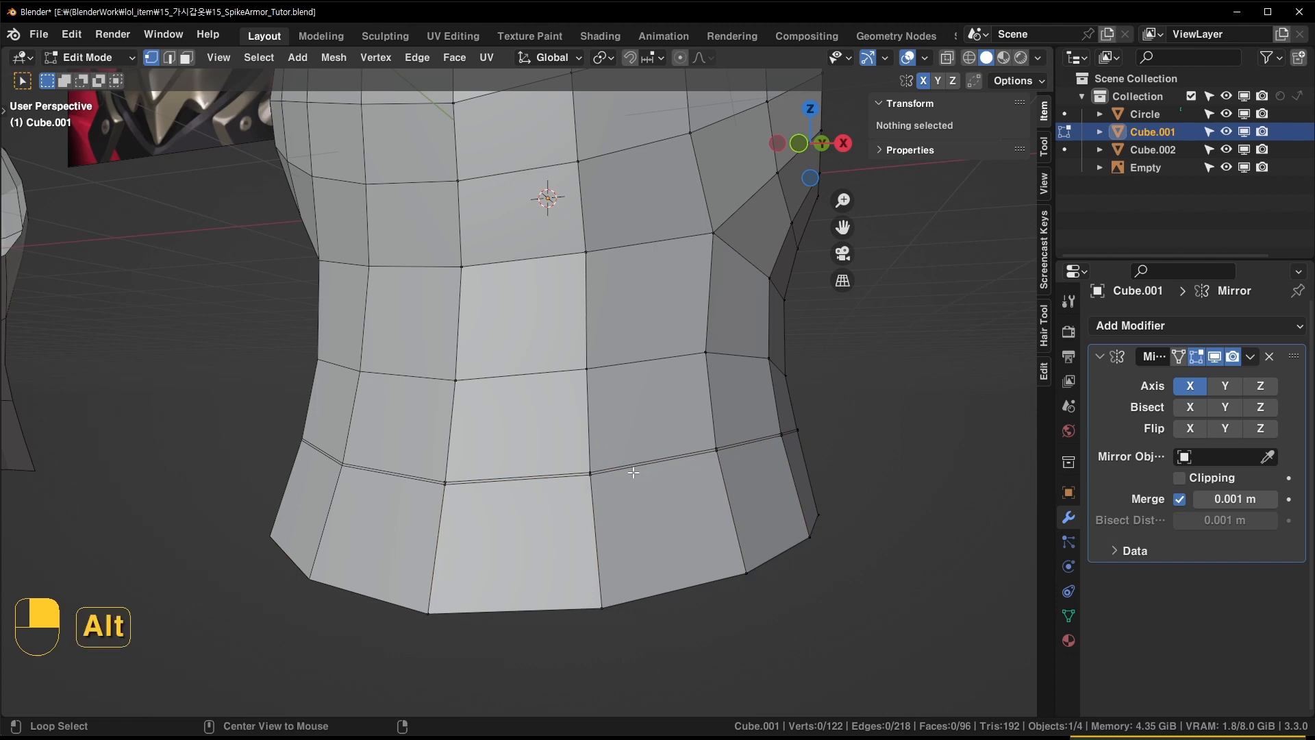
Select the lower loop of the close waist pair and scale it outward by about 1.06 to form a ledge
alt+click(633, 472)
key(s)
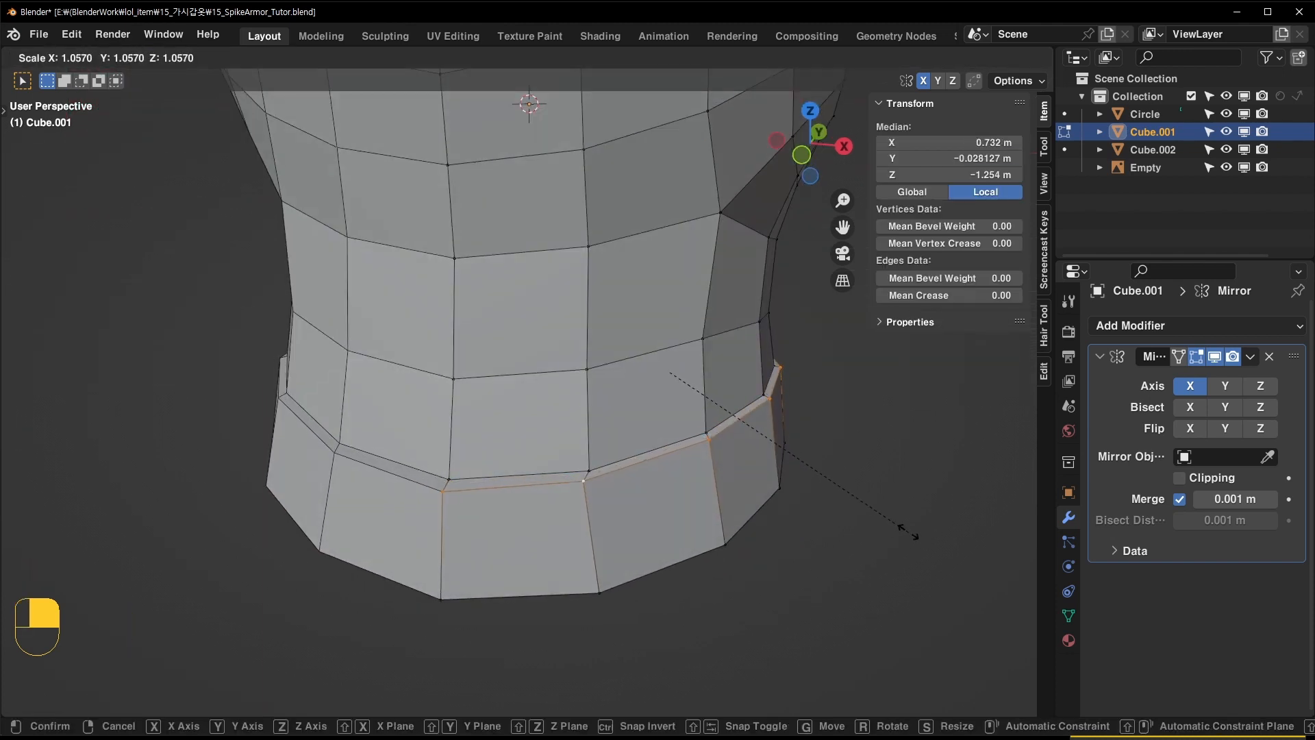
click(910, 531)
key(g)
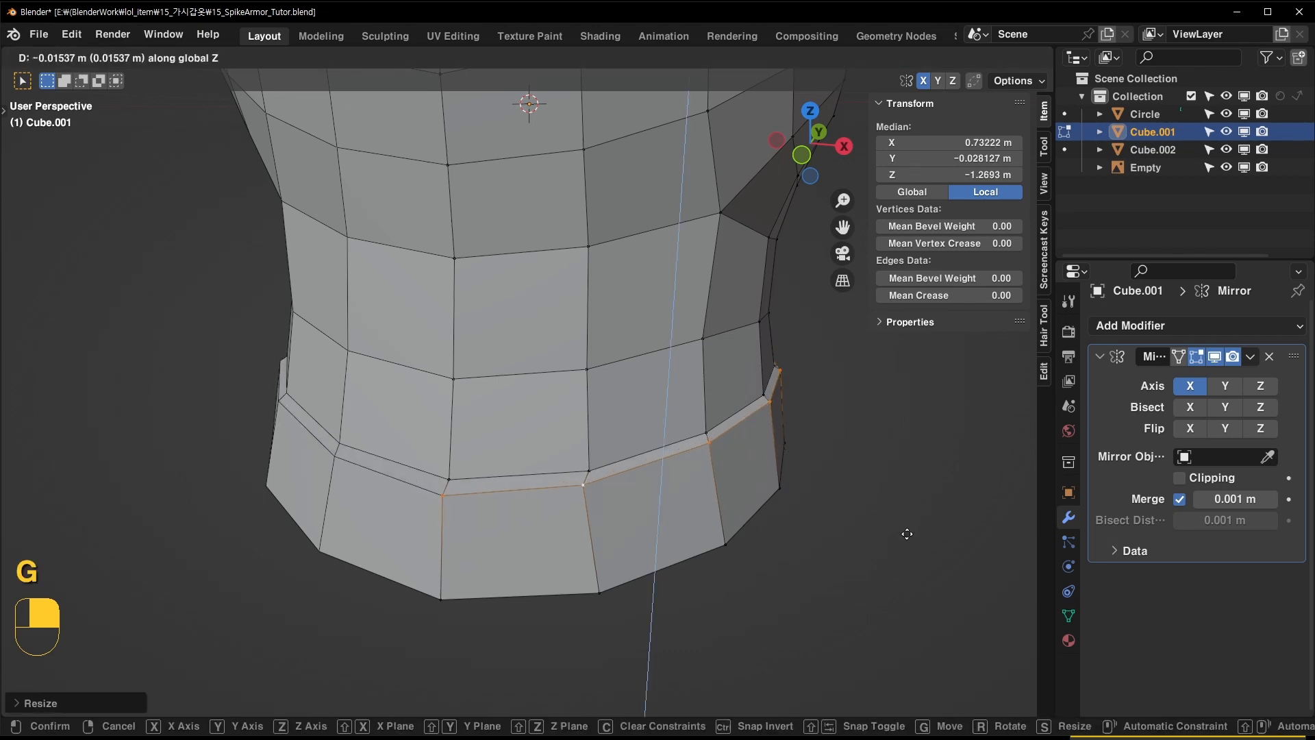
click(910, 530)
key(s)
click(903, 532)
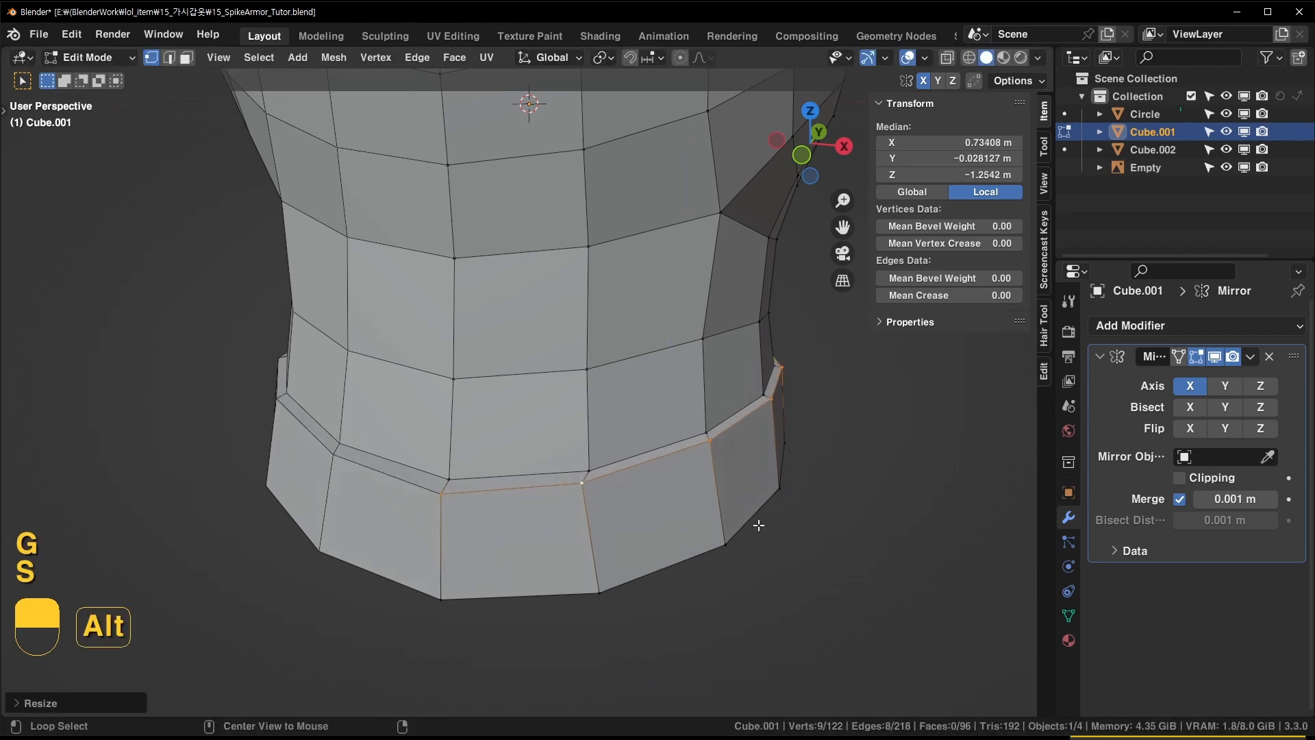
key(s)
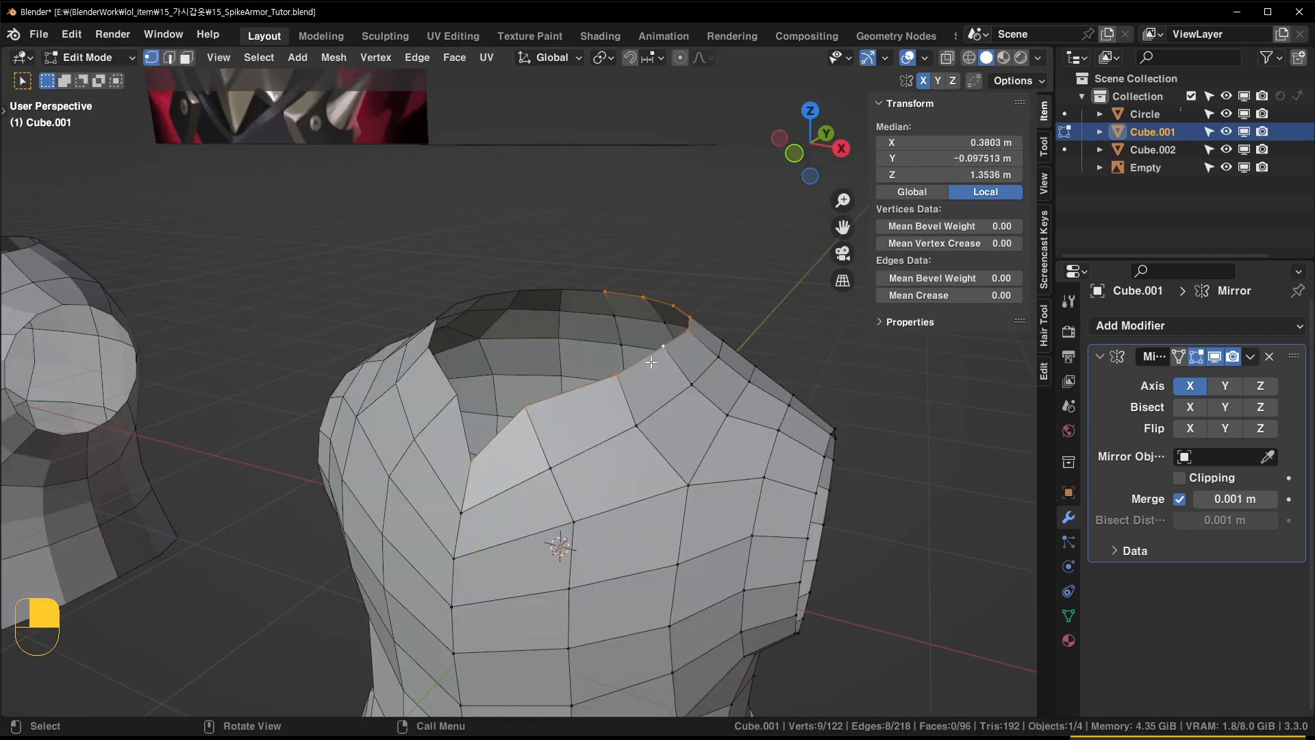
key(e)
key(g)
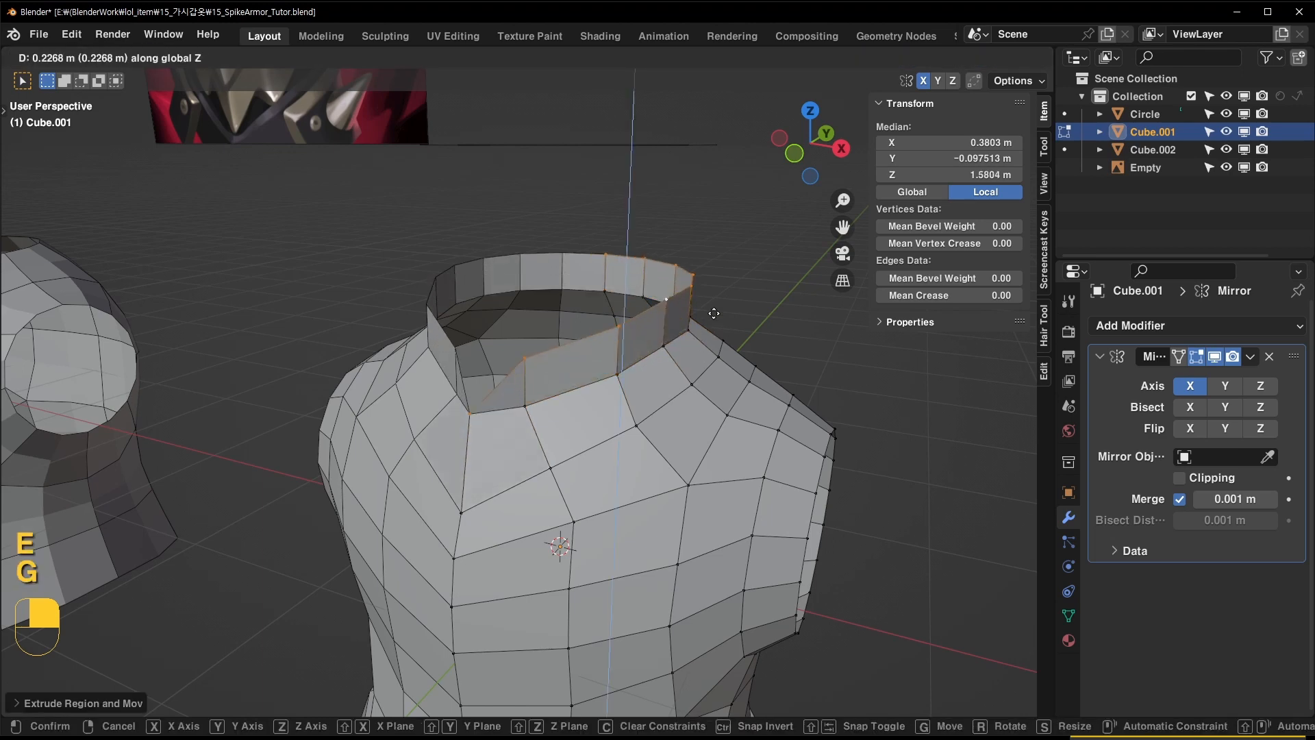
key(ctrl+z)
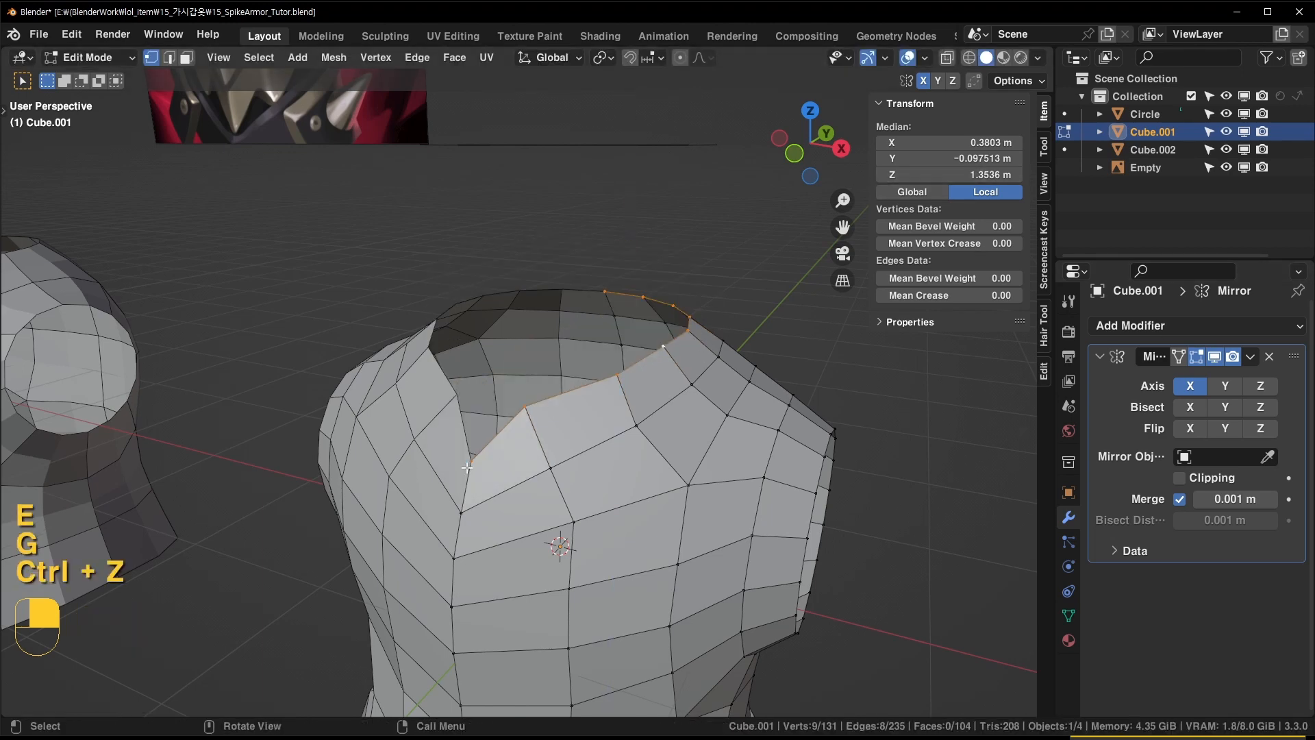
key(ctrl+z)
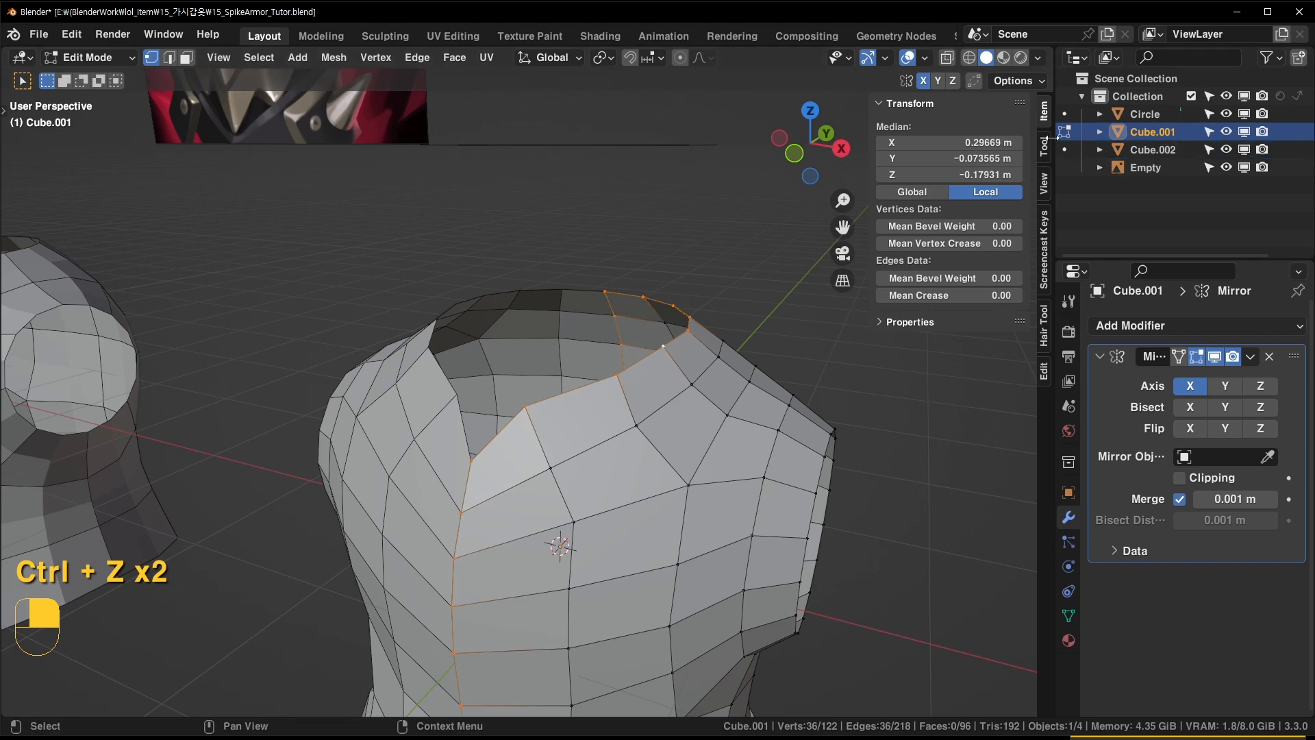
Select the torso's neckline edge loop in edge selection mode and display the active tool's options
key(2)
alt+click(584, 387)
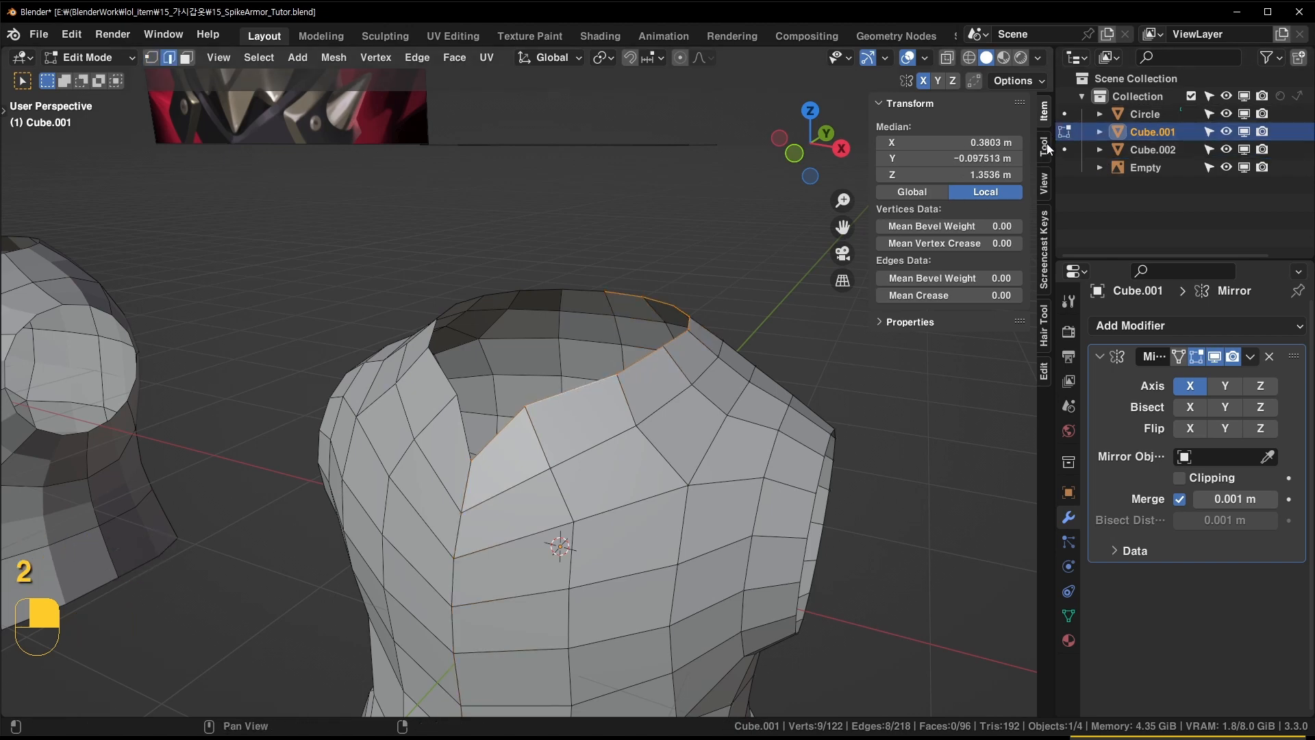
click(1044, 146)
scroll(794, 356, up, 1)
key(g)
key(z)
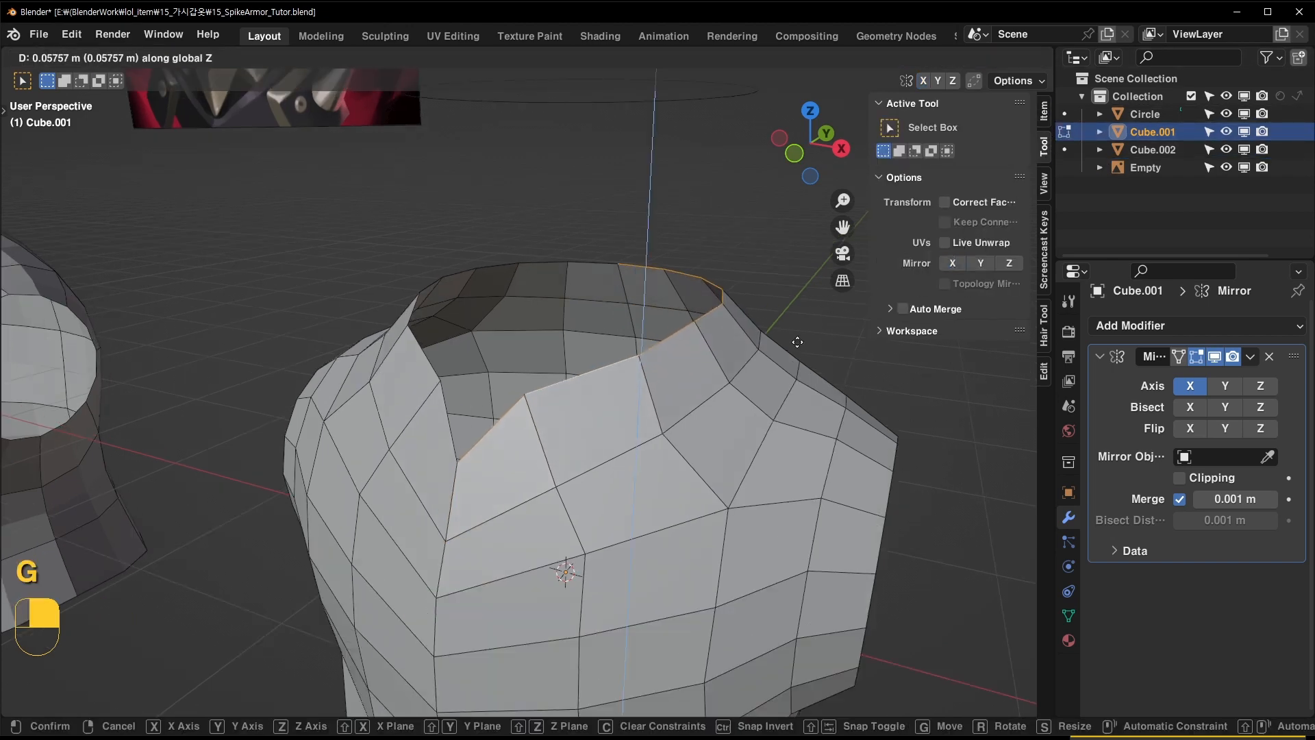
click(795, 313)
key(ctrl+z)
Extrude the neckline loop upward along Z into a standing collar and turn on X mirror editing
key(e)
key(g)
key(z)
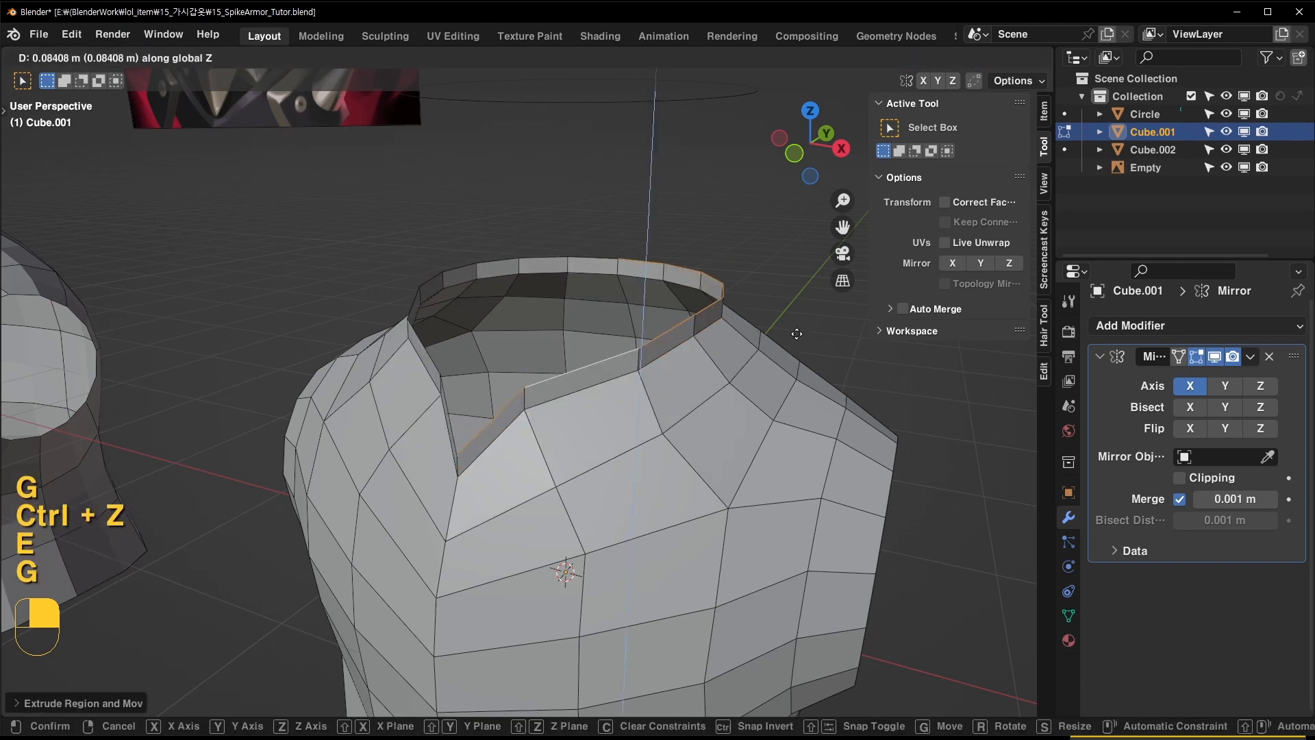
click(798, 291)
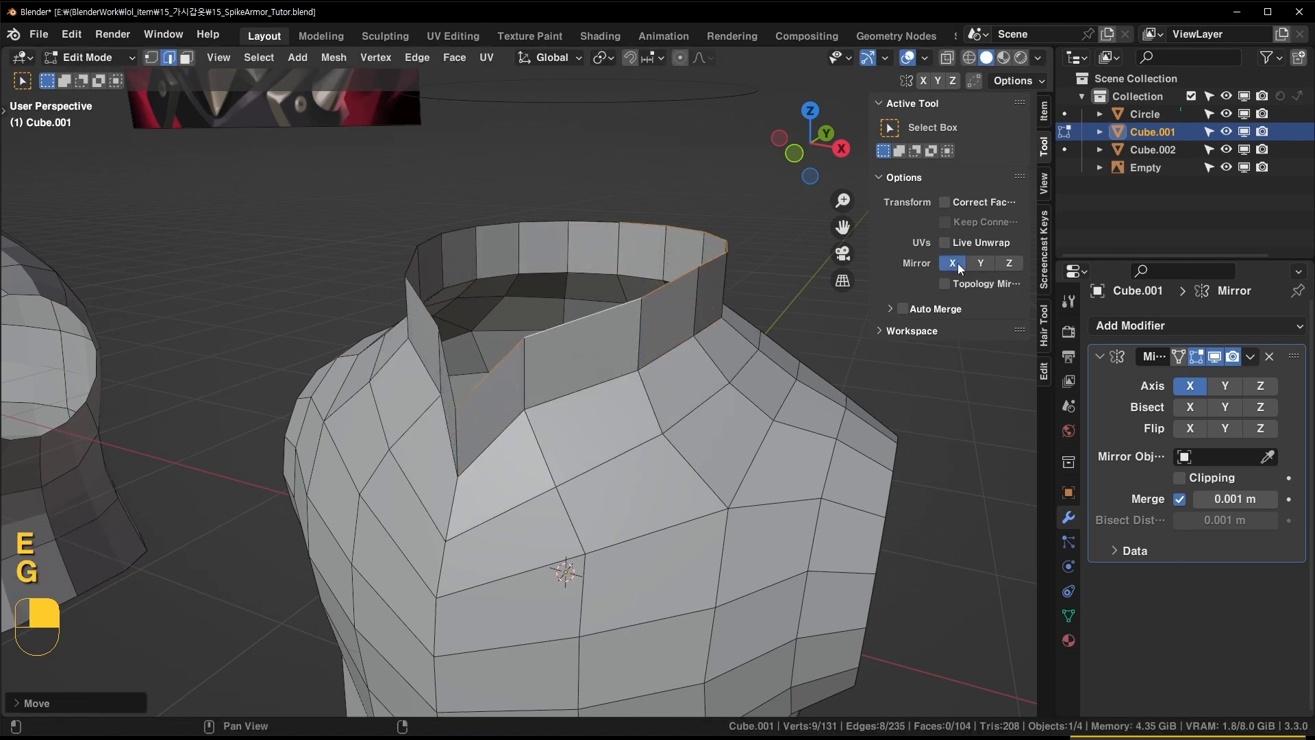
Adjust the collar's rear base and front rim vertices in the right side view to smooth its profile, and save the file
middle_drag(959, 268, 678, 317)
key(1)
click(820, 439)
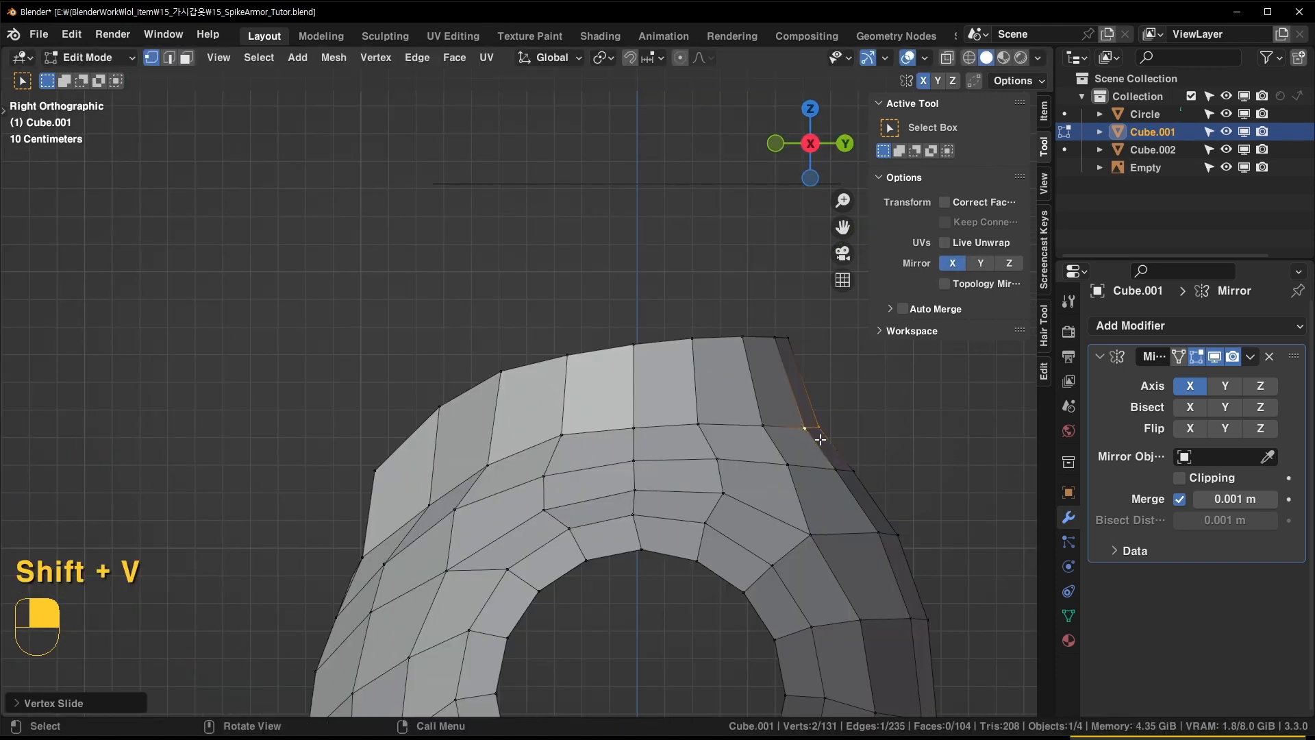
key(g)
click(638, 409)
shift+middle_drag(638, 410, 749, 290)
key(g)
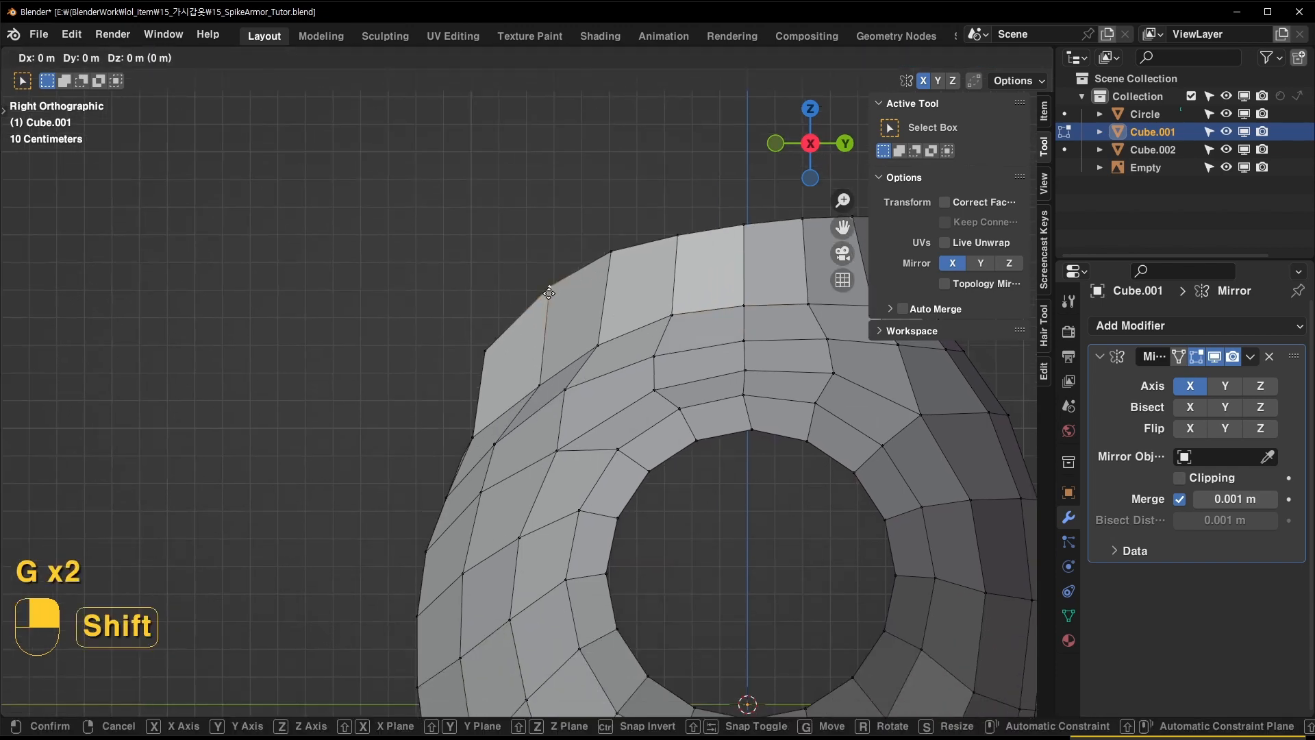
click(549, 293)
key(g)
click(549, 293)
middle_drag(549, 293, 560, 334)
key(ctrl+s)
Move the collar's front rim vertices outward along X to shape the V opening, and save the file
key(g)
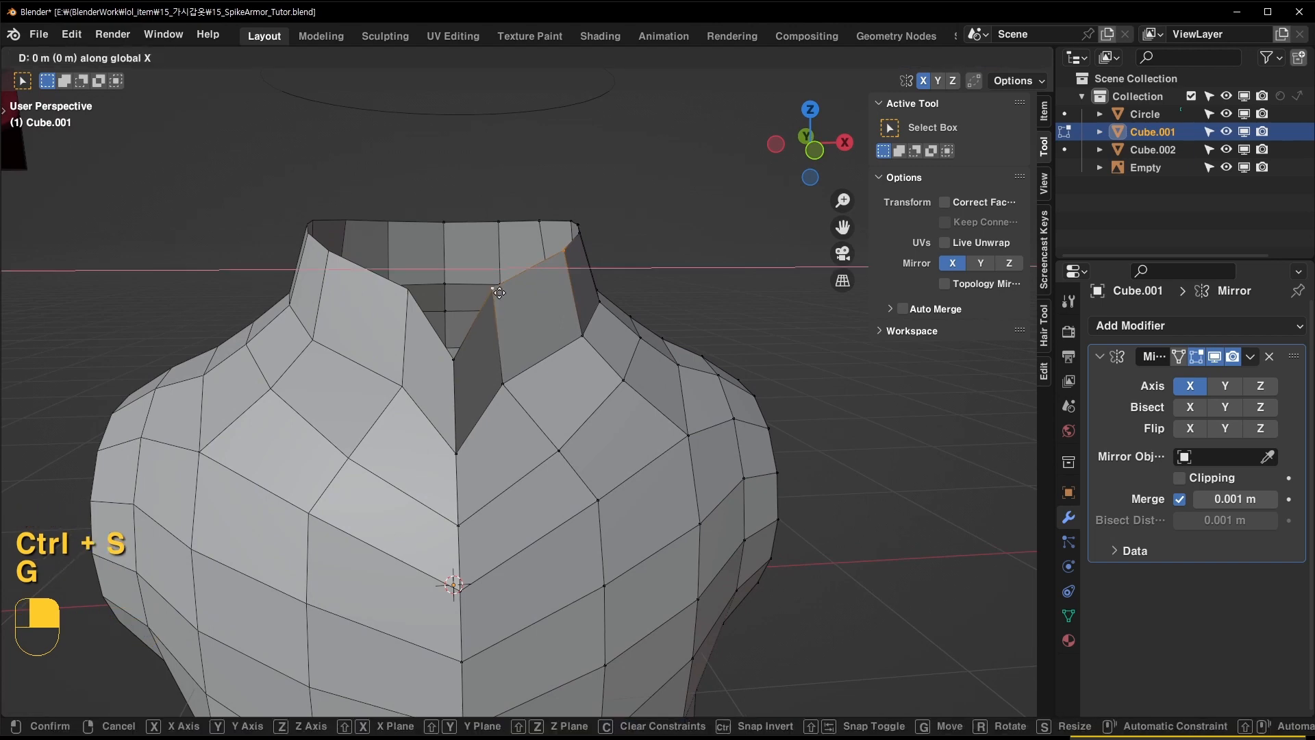
click(508, 293)
middle_drag(508, 293, 610, 273)
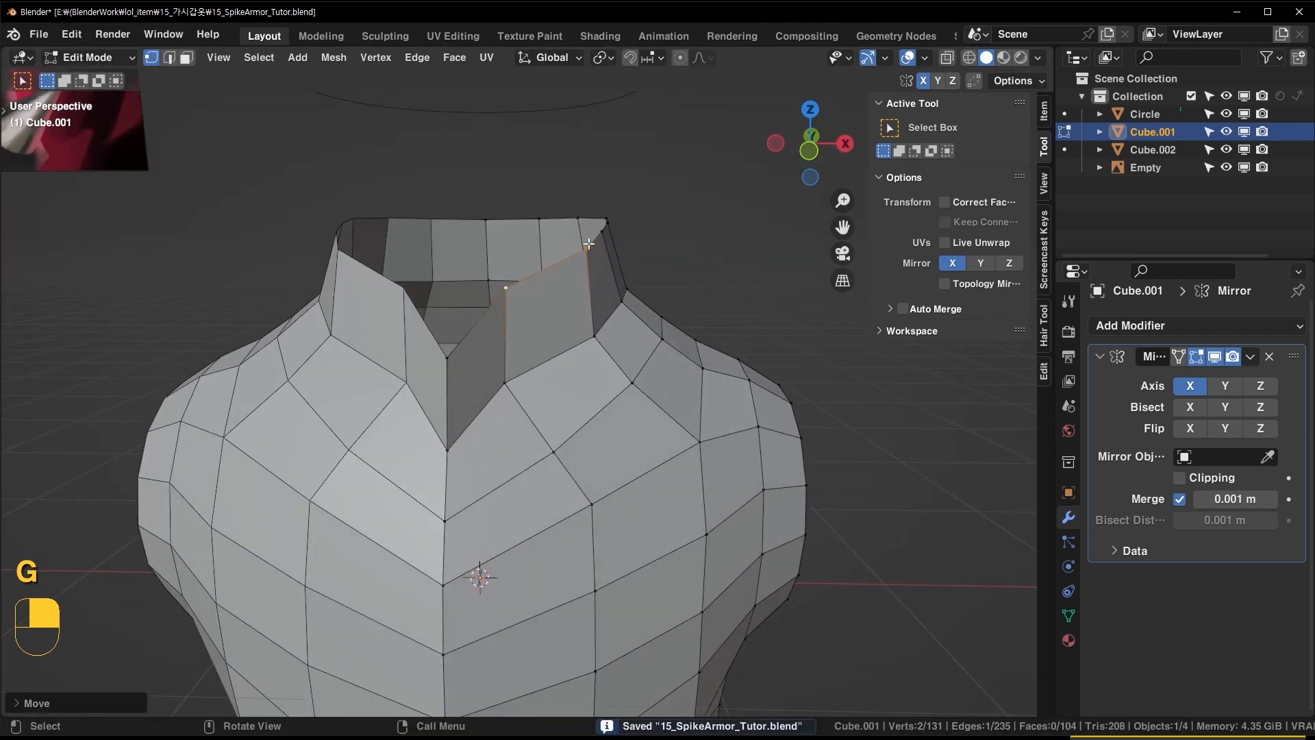
key(g)
click(689, 277)
key(KP_7)
key(ctrl+s)
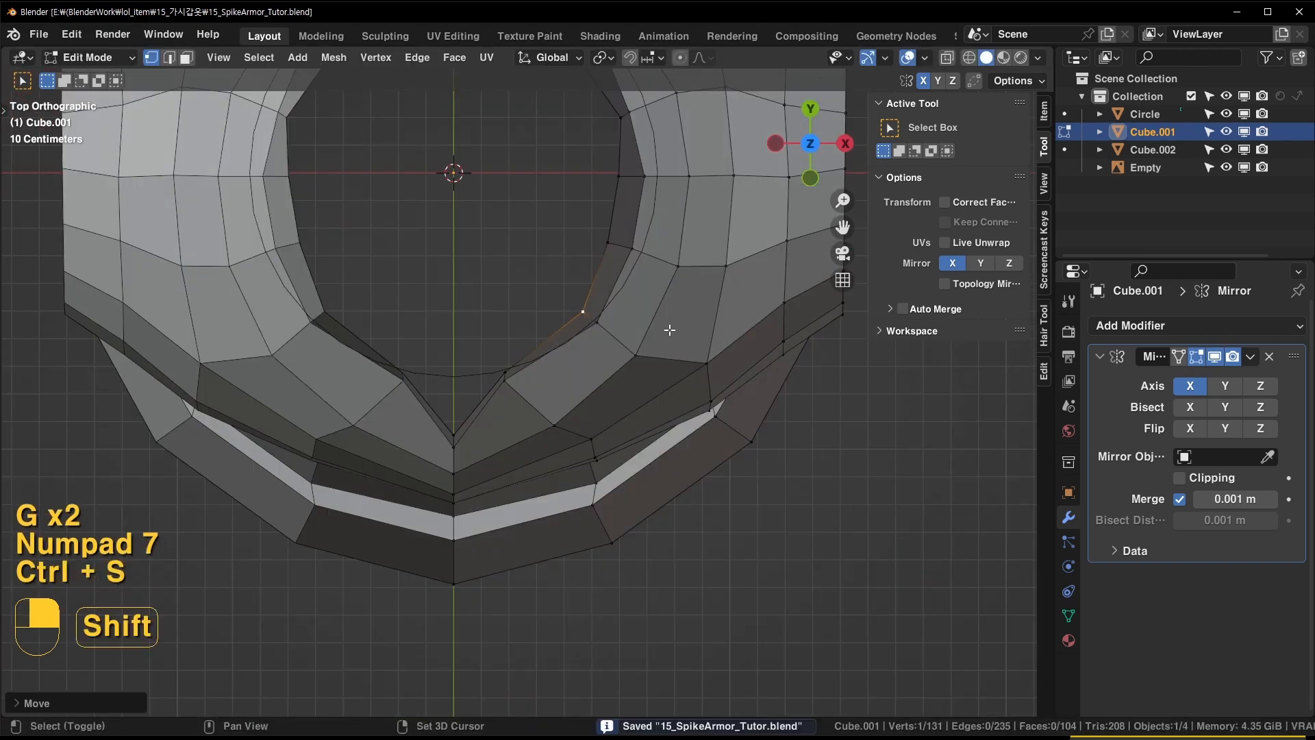
In top view, move the collar's rear side rim vertex and slide its base vertex to round the neck opening
key(g)
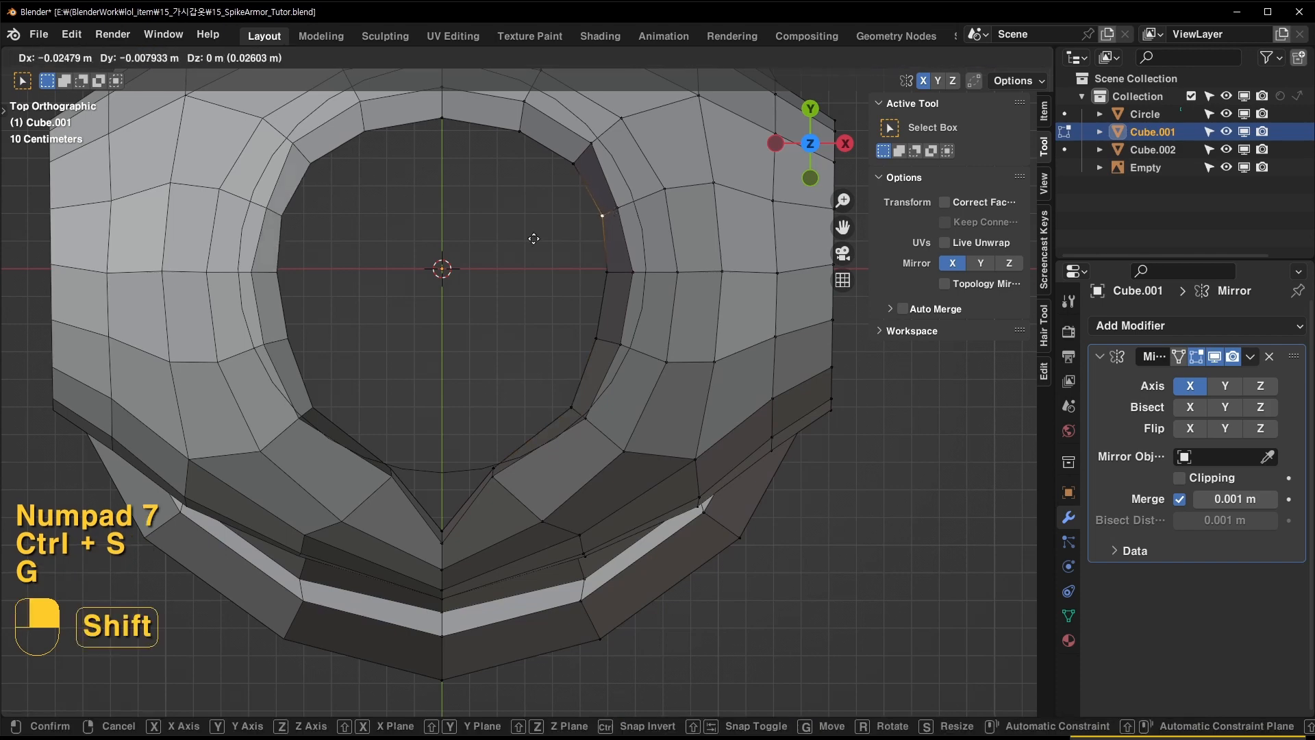
click(606, 208)
key(shift+v)
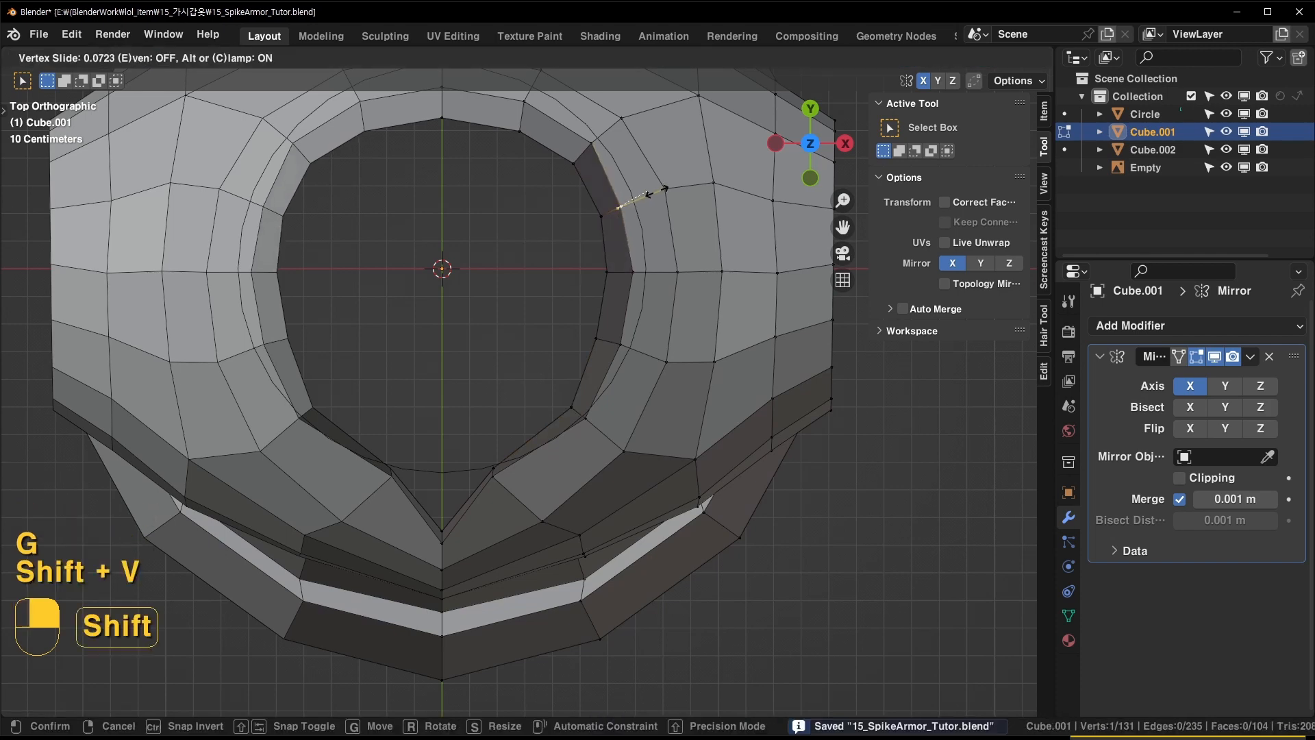
click(647, 194)
shift+scroll(647, 194, up, 3)
key(Tab)
click(484, 233)
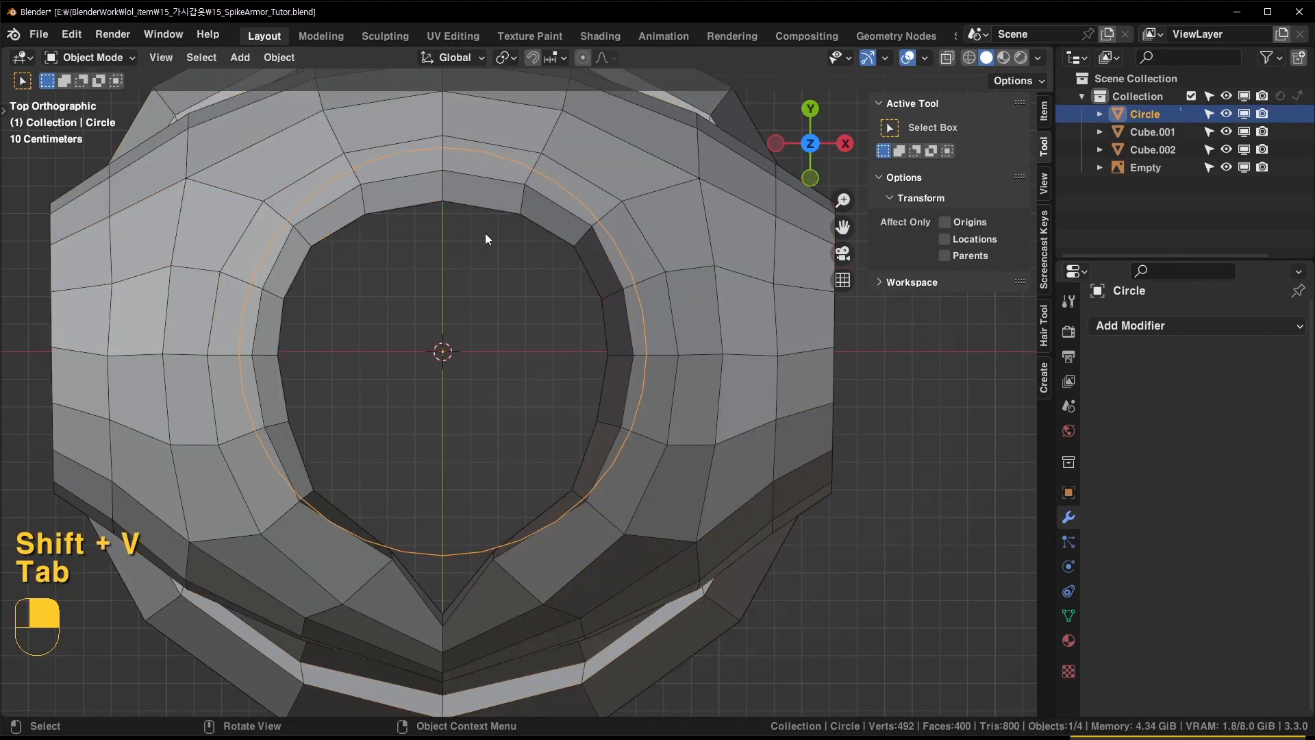
click(450, 178)
key(Tab)
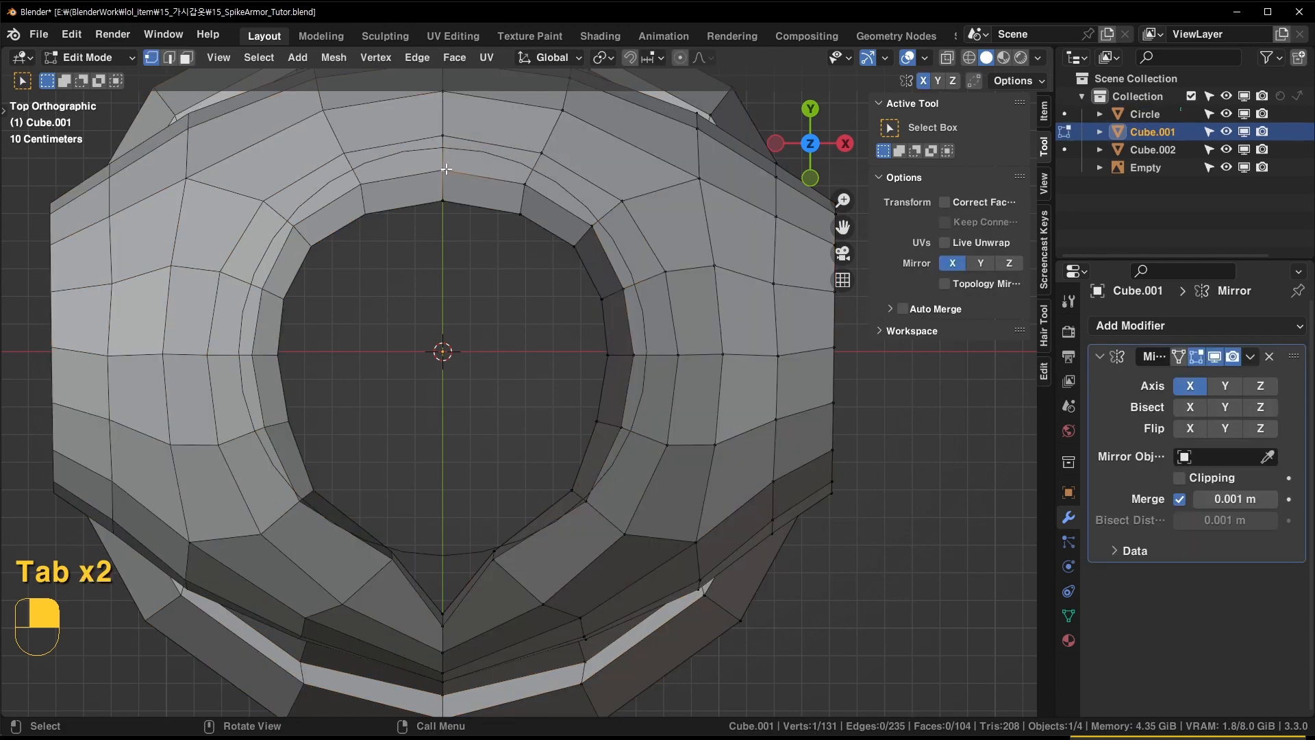
Move the collar's back centre vertices outward along Y and shift the neighbouring rim and base pair outward to match
key(g)
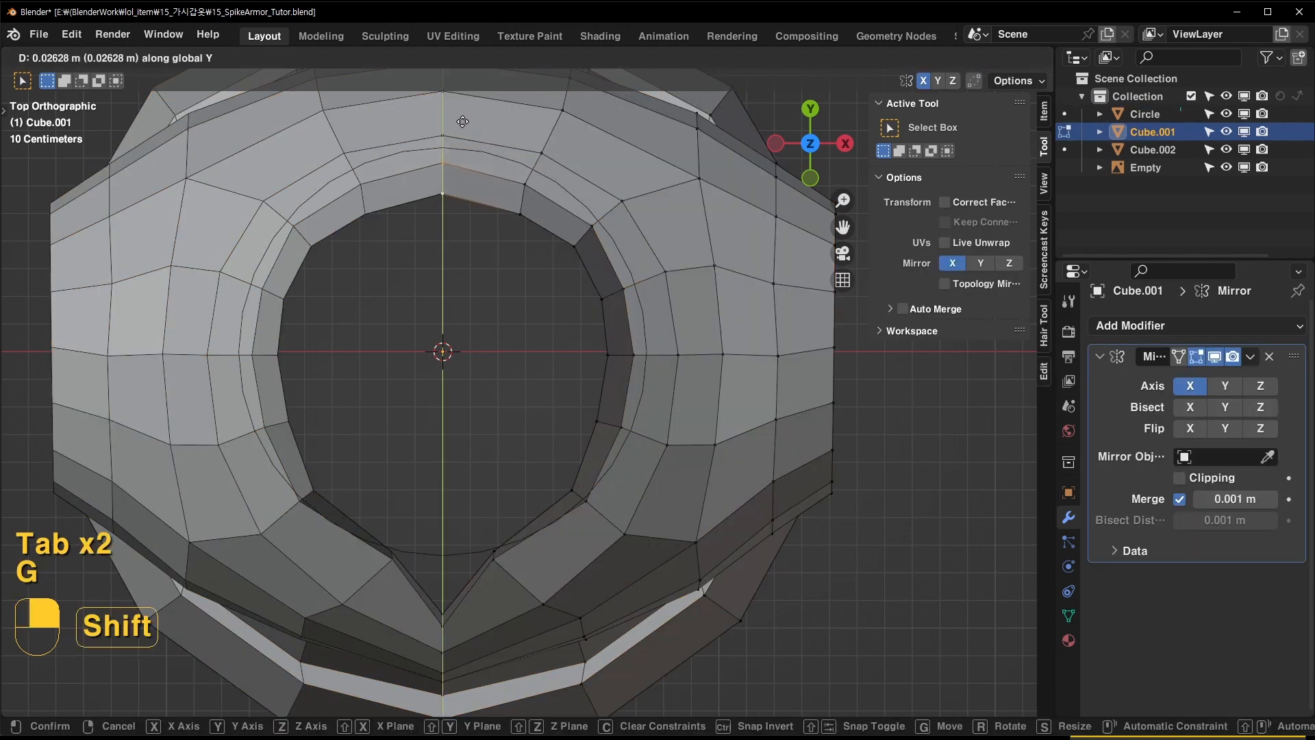
shift+click(463, 90)
click(521, 213)
shift+click(527, 185)
key(g)
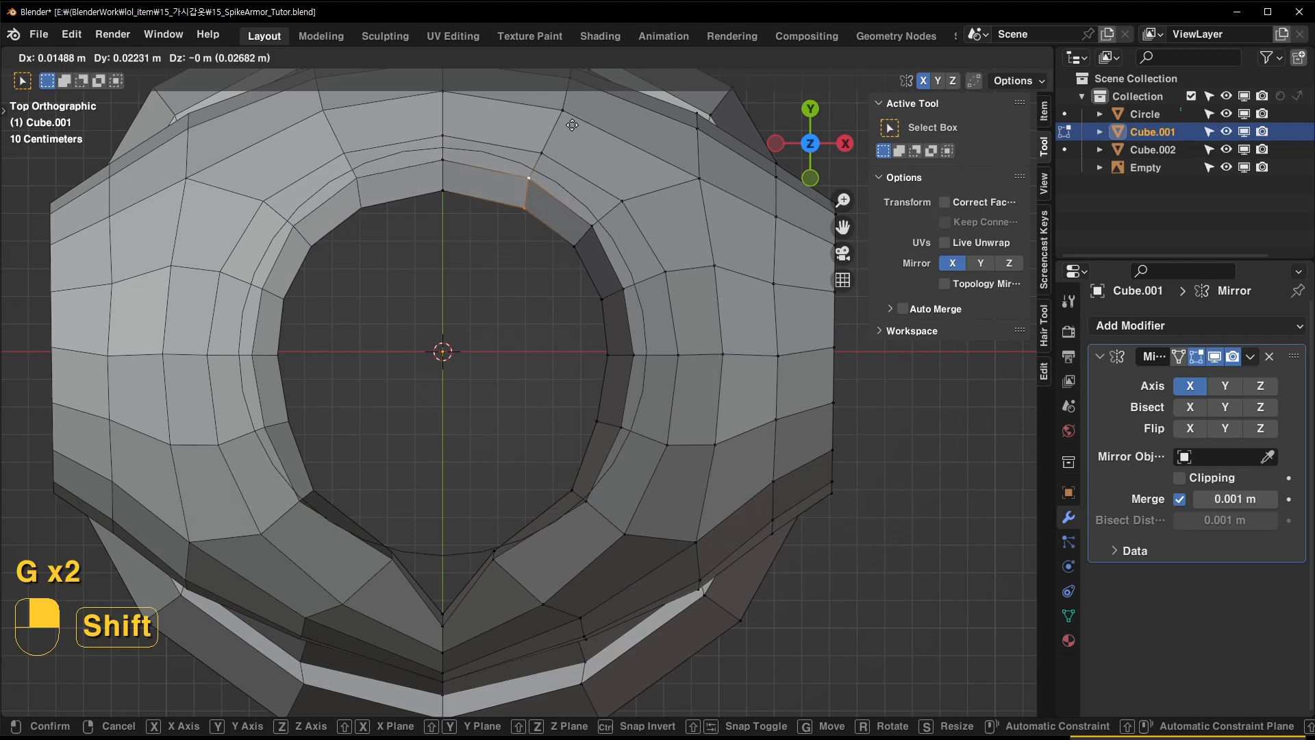
click(572, 126)
Move the collar's side vertex pair outward and adjust the pair just behind it to round the neck opening
scroll(652, 379, up, 1)
click(629, 350)
shift+click(647, 347)
key(g)
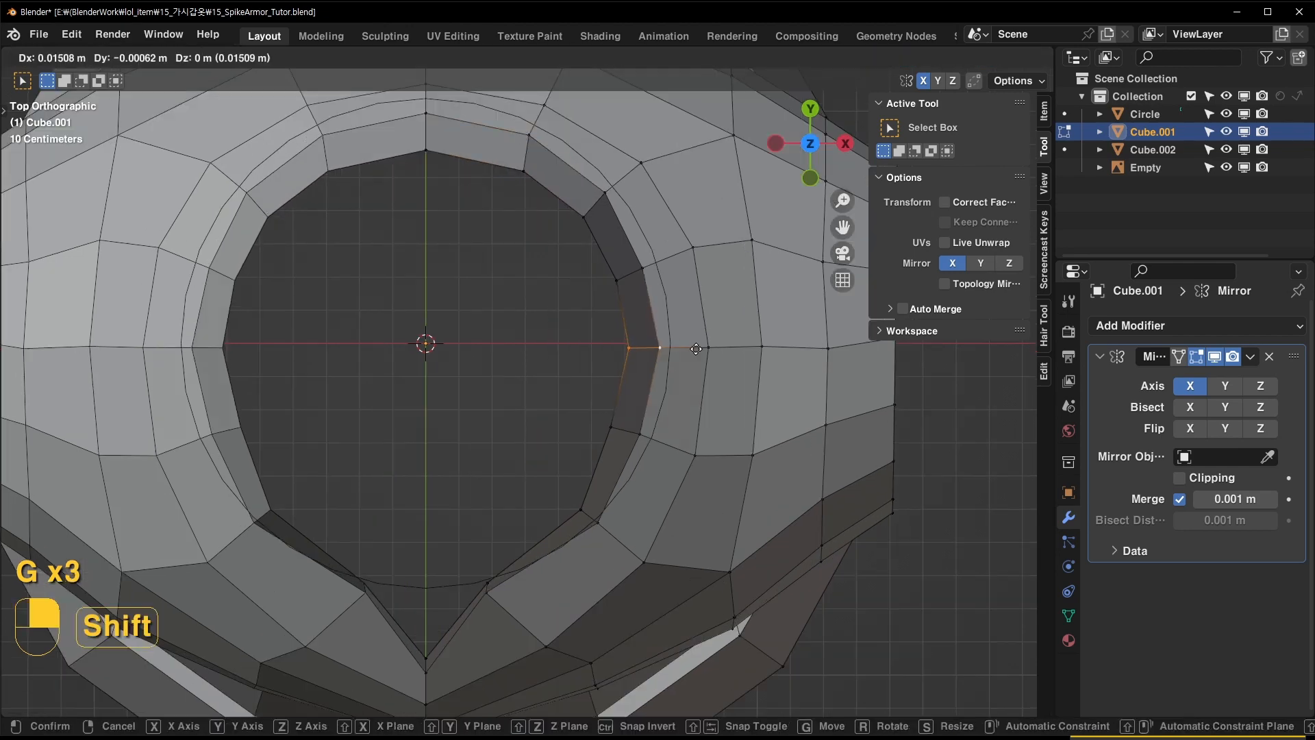
click(697, 348)
click(614, 278)
shift+click(641, 266)
key(g)
click(650, 264)
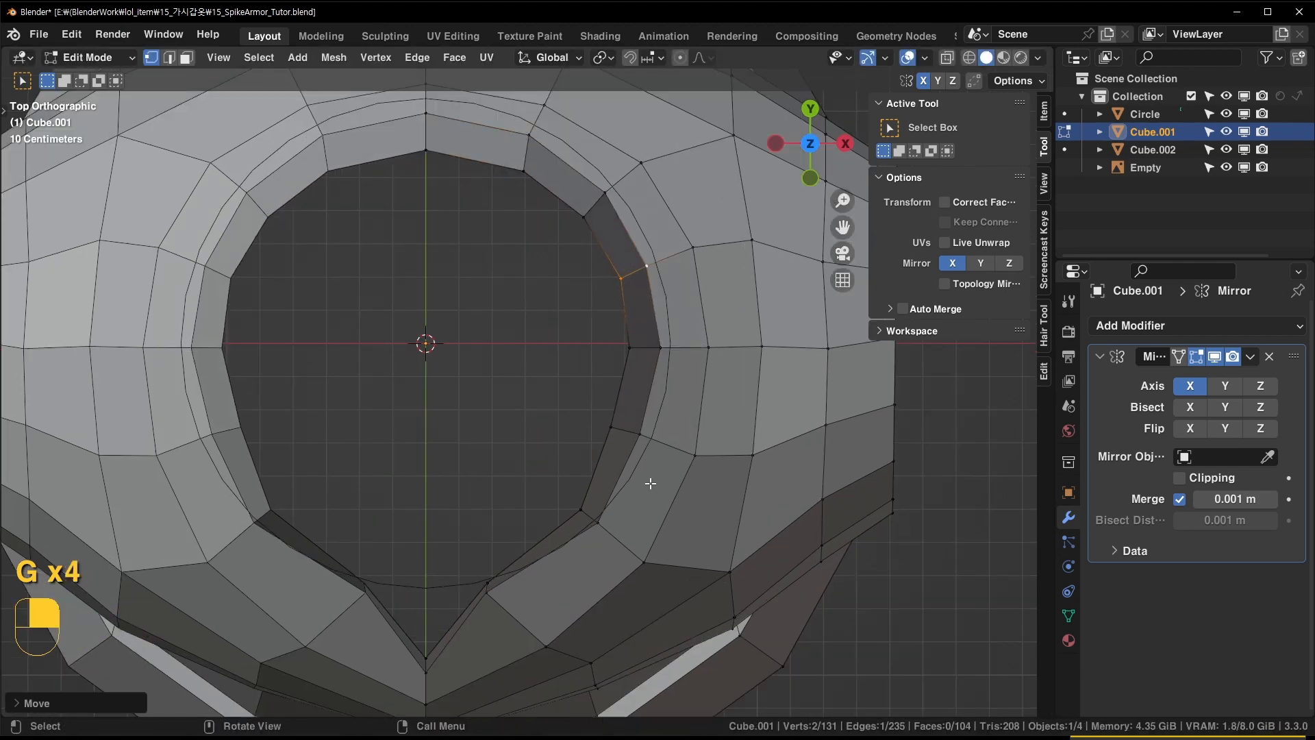
Move the rim and base vertex pair at the collar's front corner slightly to smooth the curve
click(580, 508)
shift+click(604, 529)
key(g)
click(601, 526)
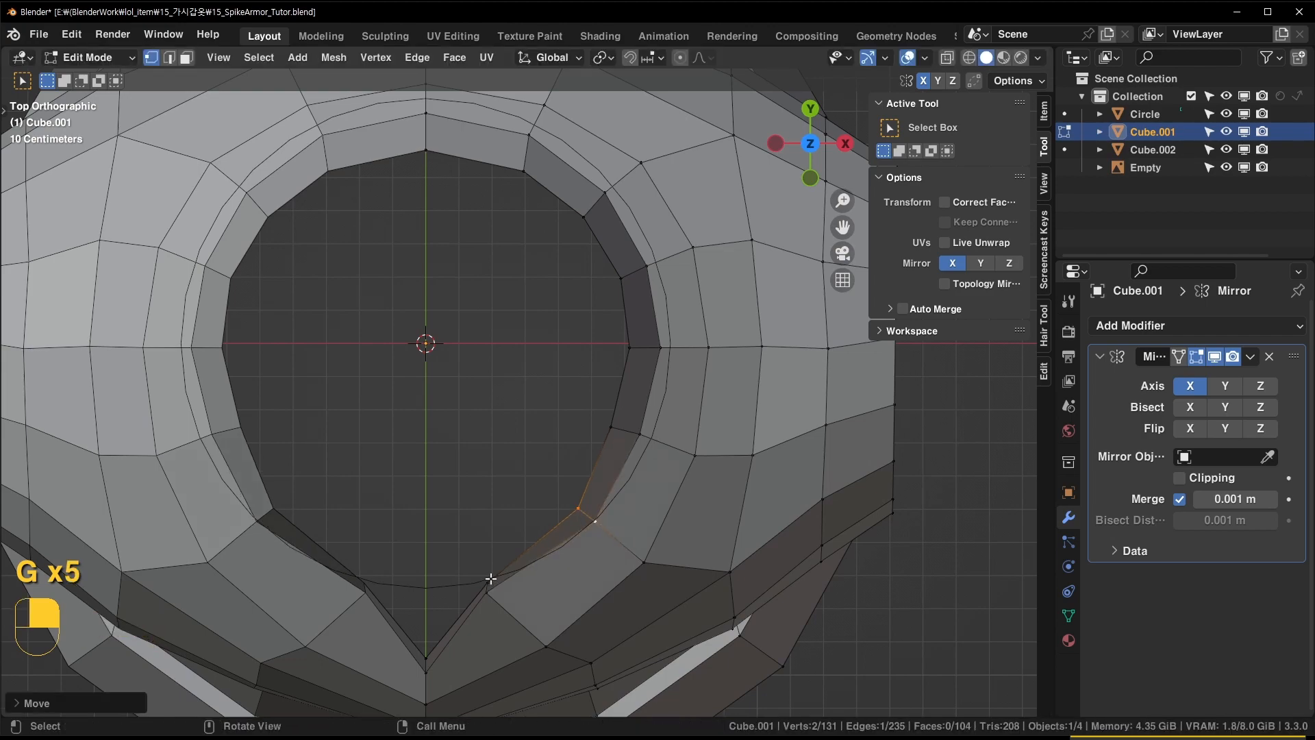
Reposition the collar vertices beside the front V to refine the opening's shape
click(490, 580)
key(g)
click(459, 578)
middle_drag(459, 577, 610, 325)
click(337, 348)
key(g)
click(500, 277)
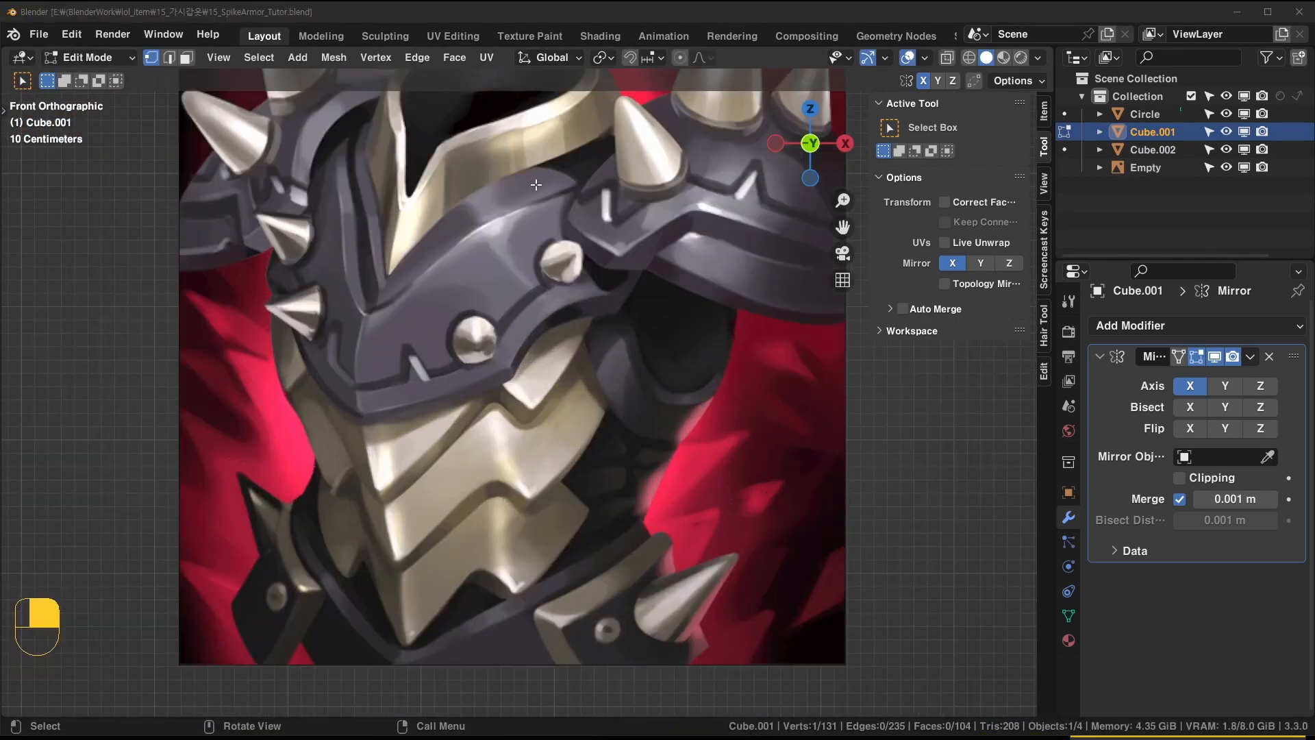
Examine the chest plate and its layered edges in the reference image
scroll(473, 321, down, 8)
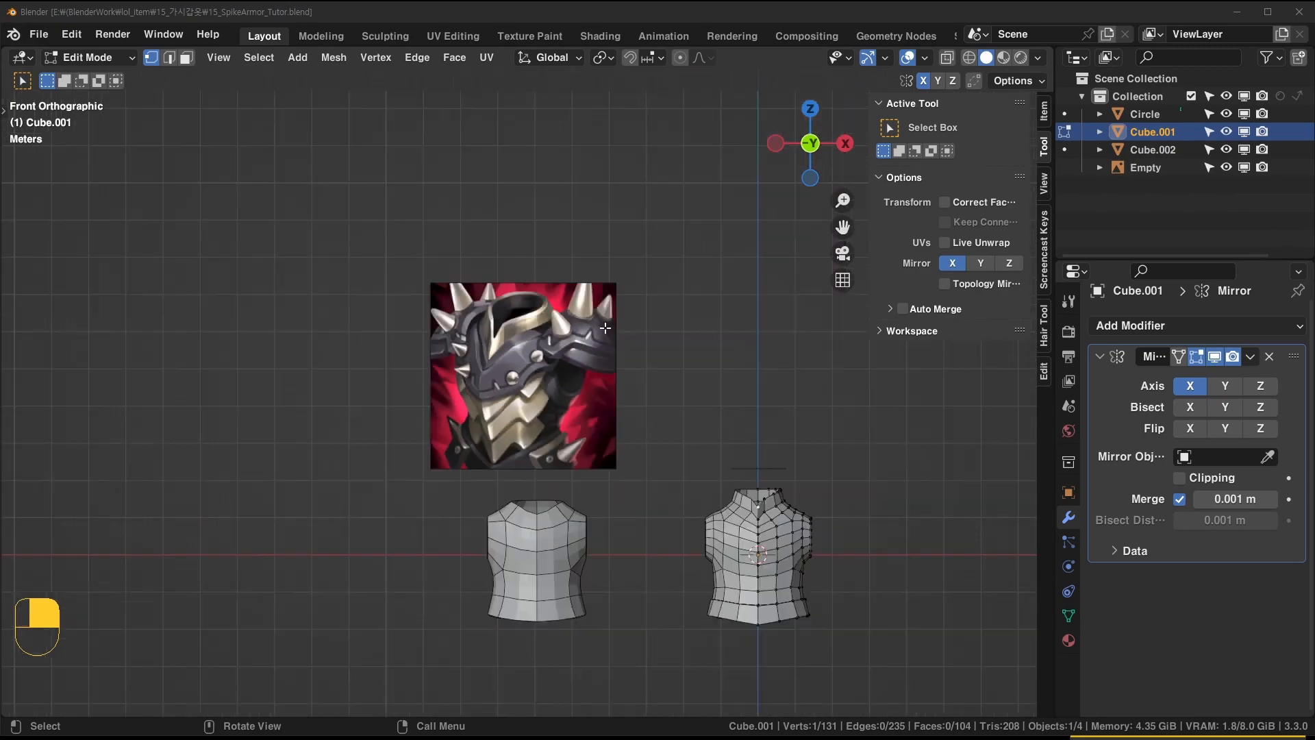
scroll(473, 320, up, 6)
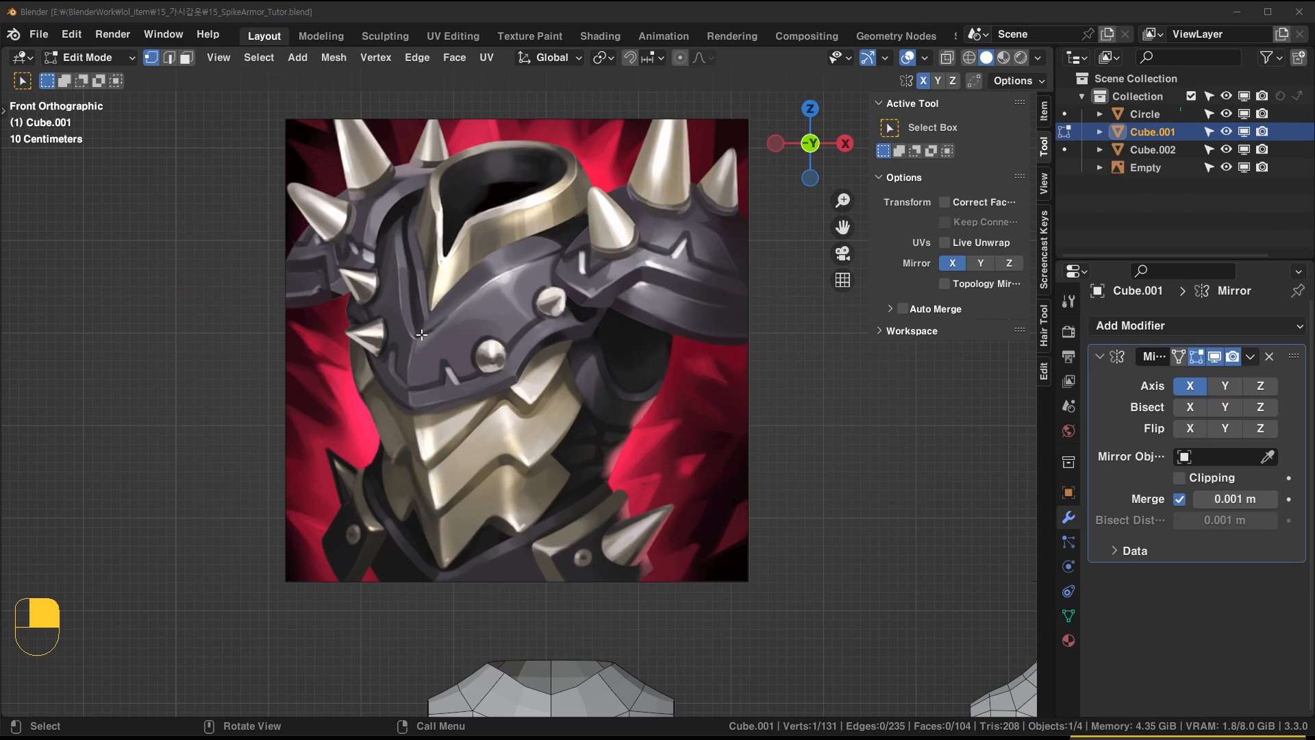
scroll(434, 309, up, 4)
middle_drag(478, 249, 385, 337)
middle_drag(374, 257, 531, 213)
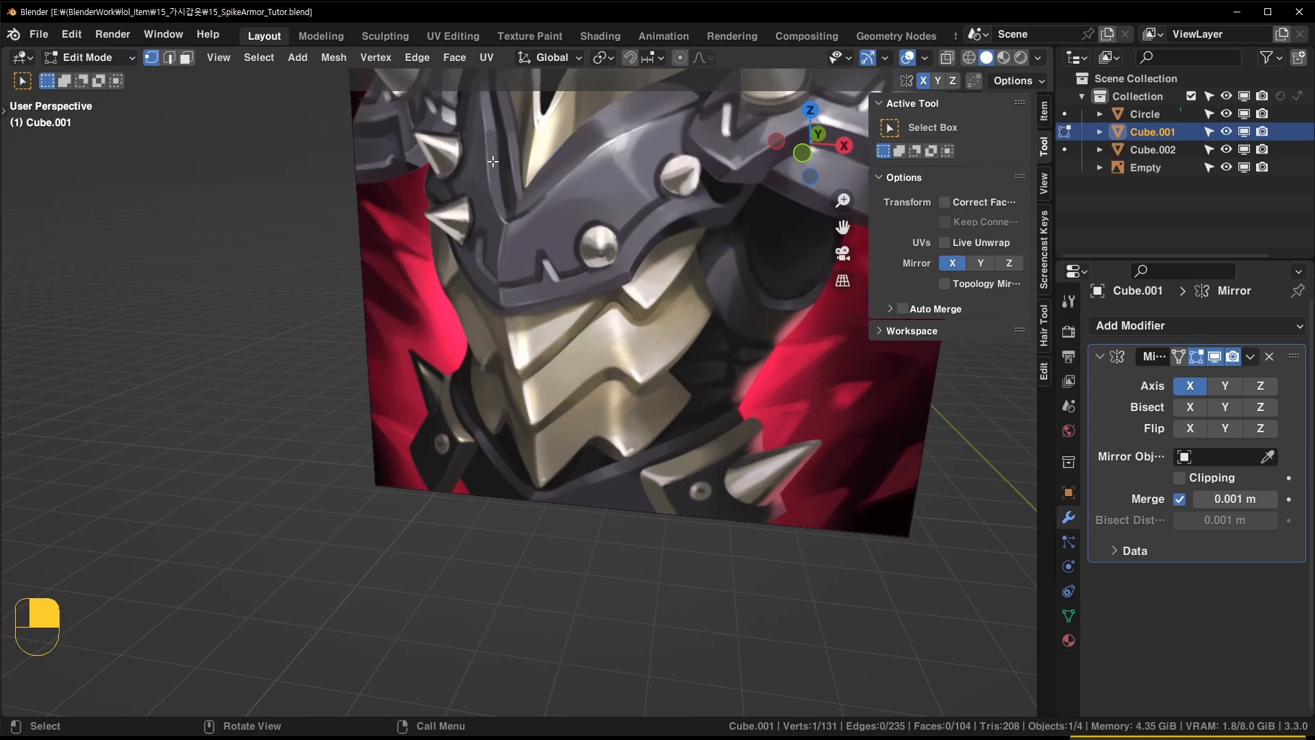
scroll(563, 241, down, 6)
Select the two rows of torso faces around the collar base, from the front V over the shoulder to the back
shift+middle_drag(705, 418, 468, 254)
scroll(561, 346, up, 3)
shift+middle_drag(654, 439, 594, 395)
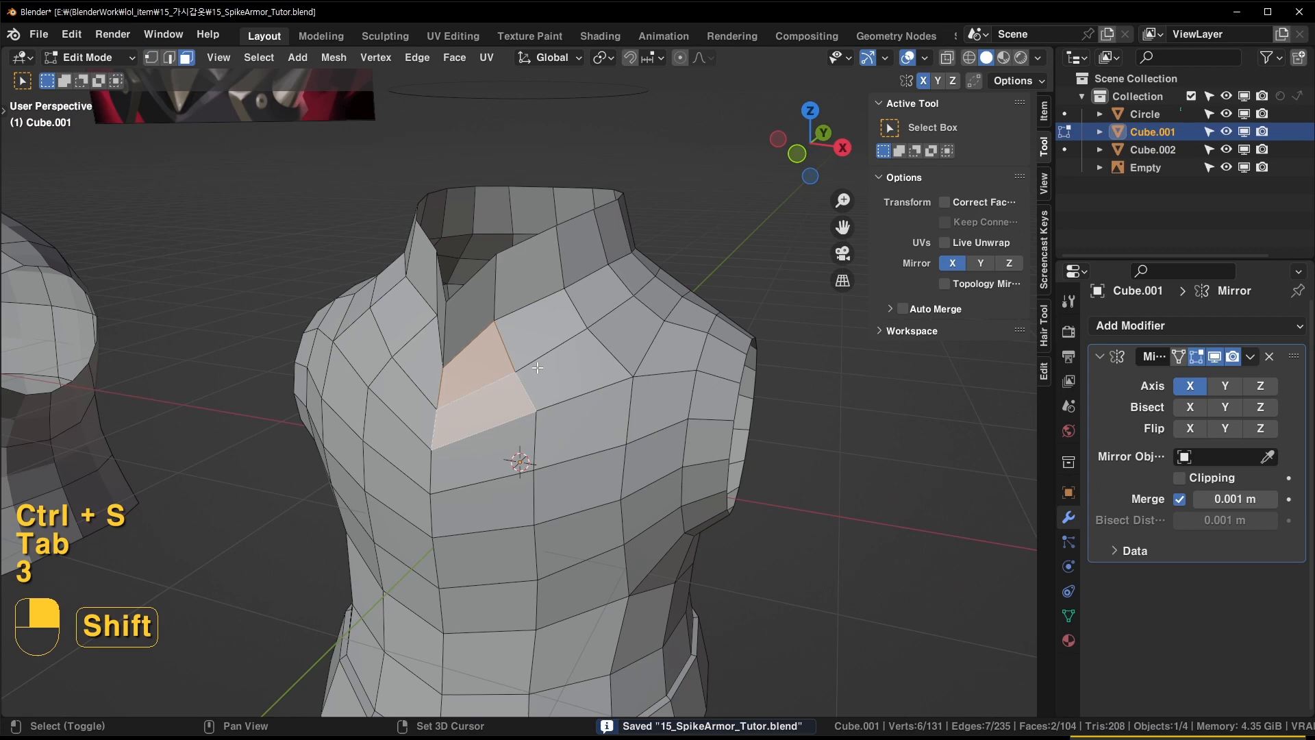
shift+click(548, 356)
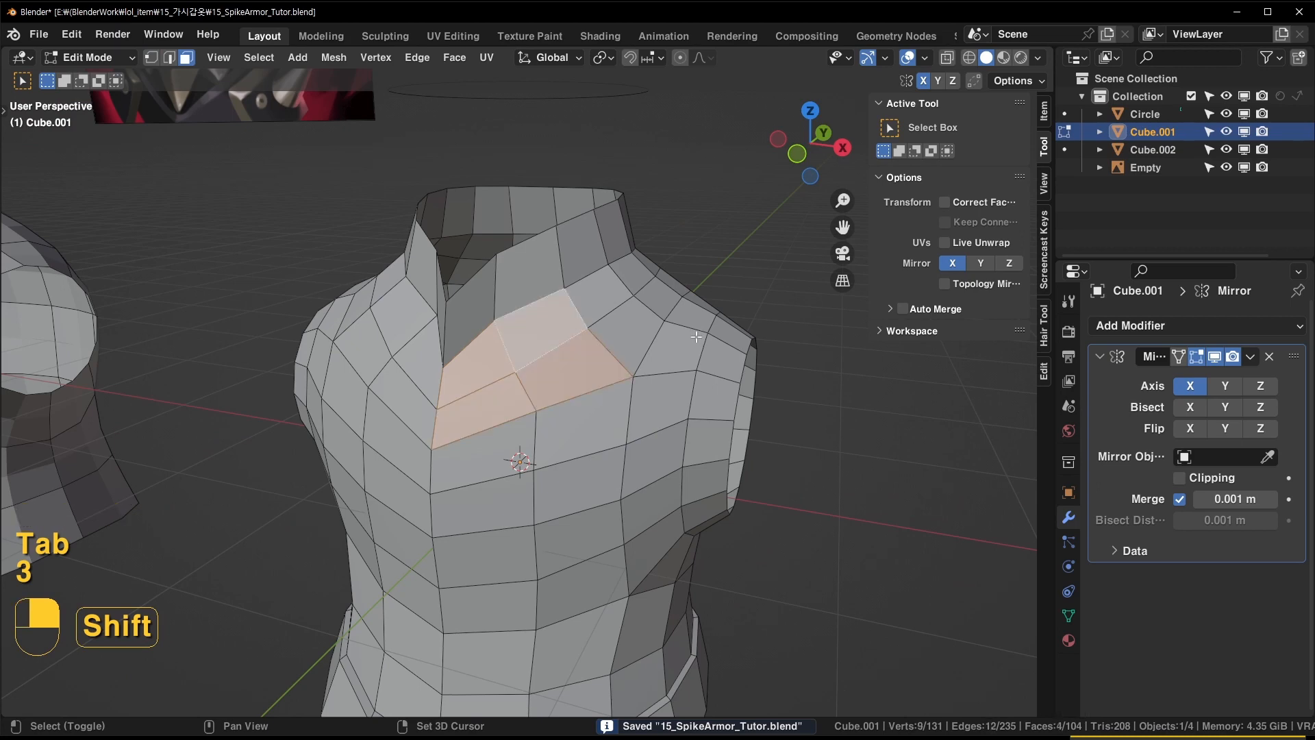
middle_drag(548, 356, 541, 374)
shift+click(527, 381)
shift+click(576, 369)
shift+click(621, 327)
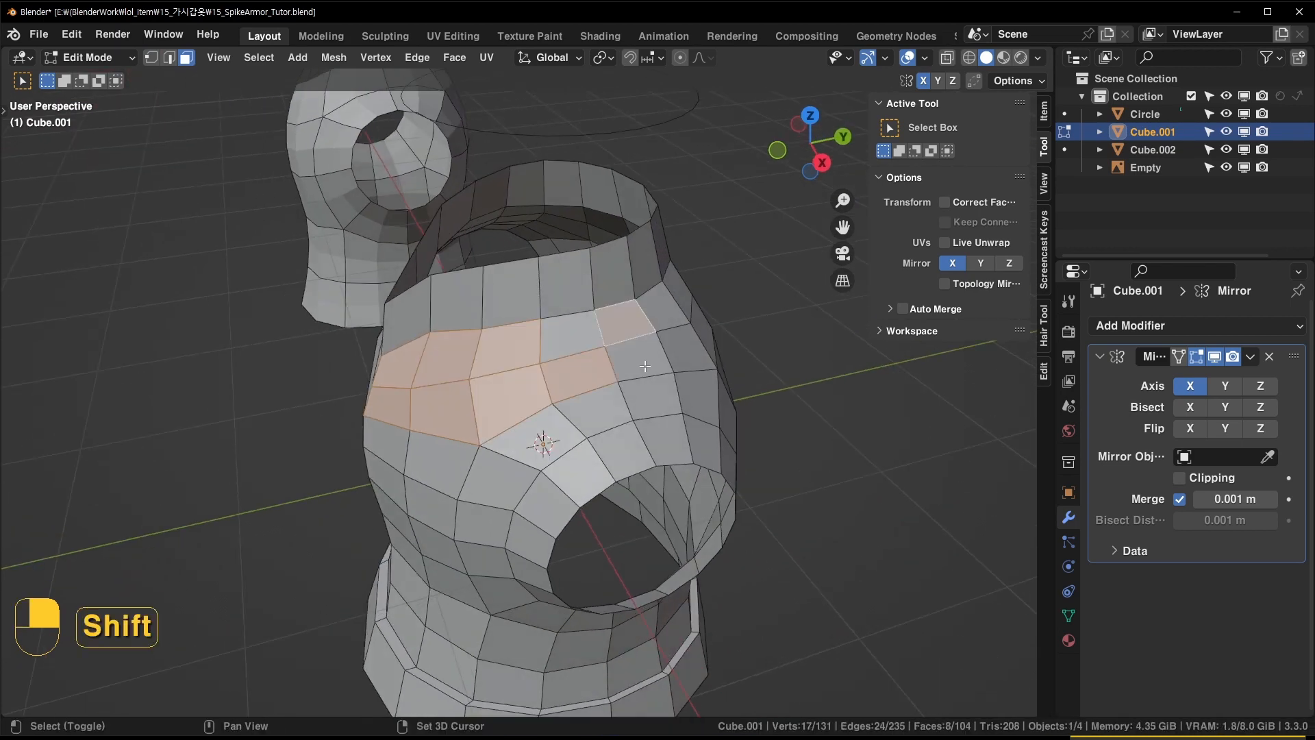
shift+click(644, 354)
shift+click(577, 337)
middle_drag(787, 361, 564, 361)
key(c)
drag(539, 381, 635, 368)
right_click(636, 369)
Duplicate the selected faces and raise the copy slightly along Z above the torso surface
middle_drag(473, 370, 681, 328)
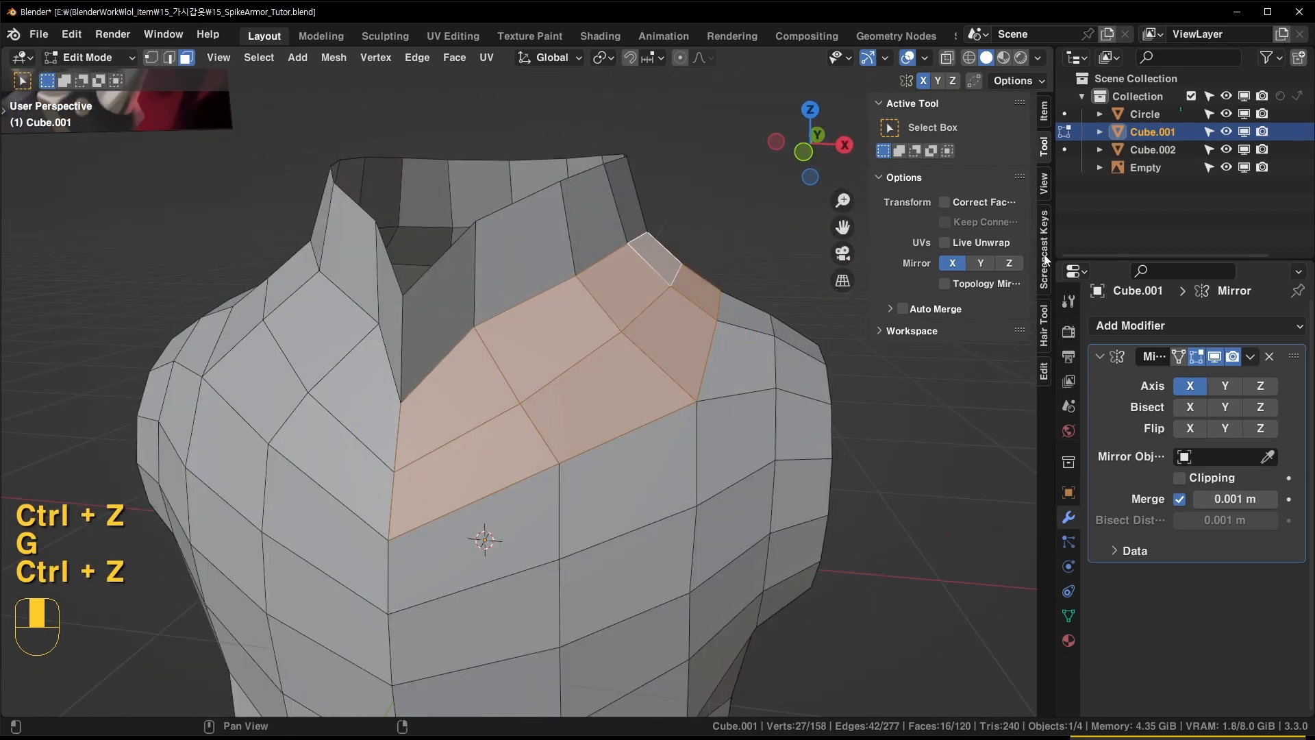
key(g)
key(z)
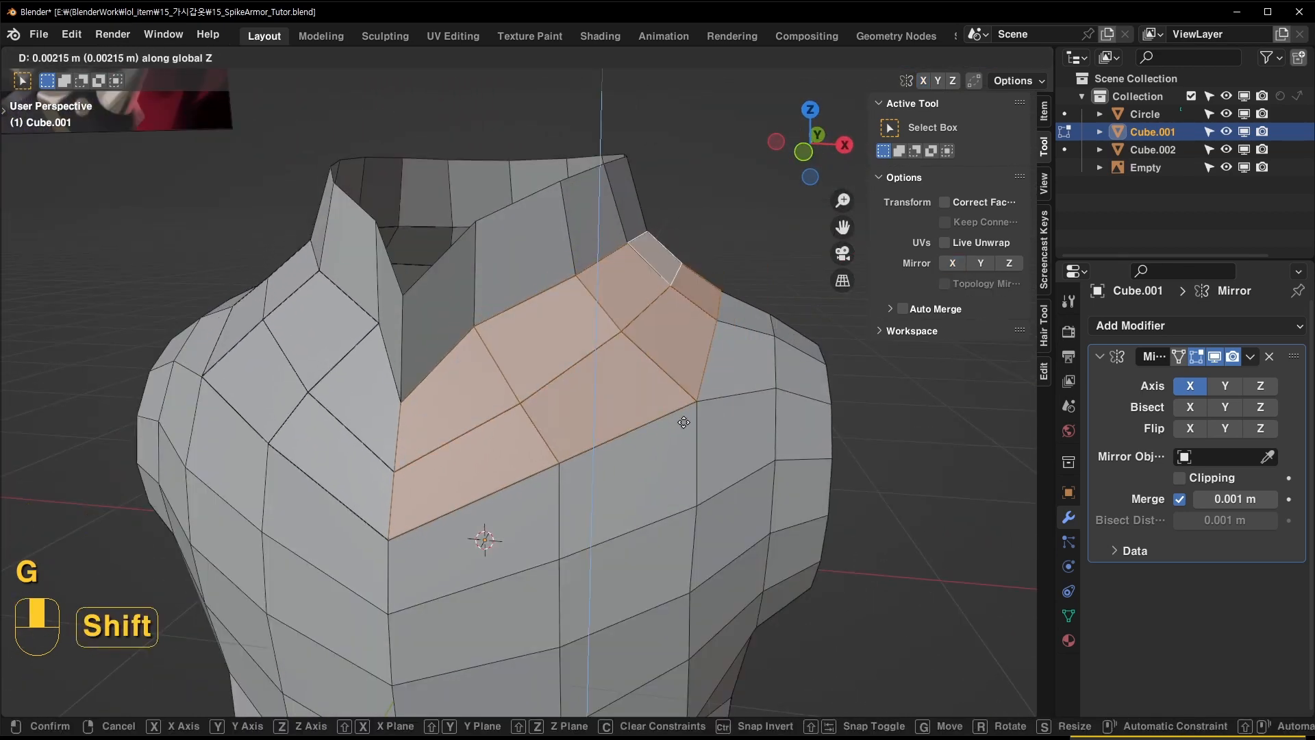
click(685, 417)
scroll(657, 419, up, 3)
scroll(635, 423, down, 2)
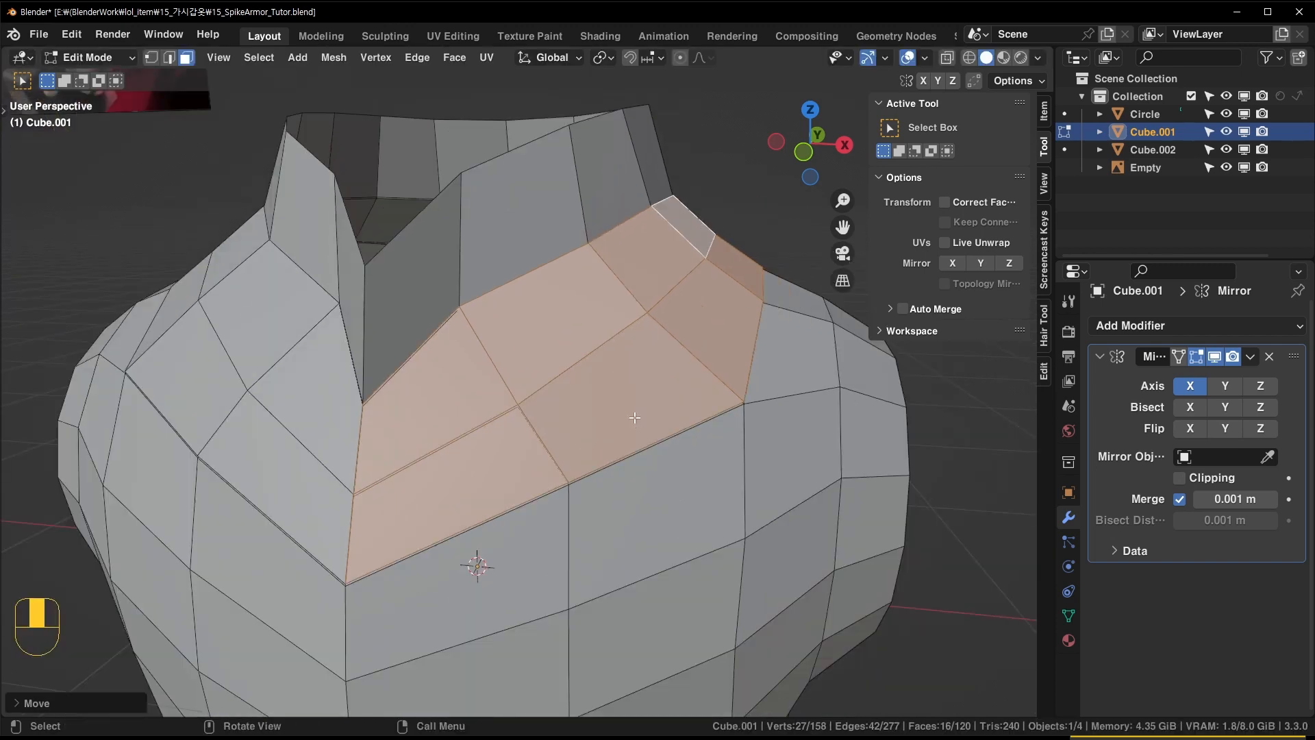
Separate the duplicated faces into their own object and start editing its mesh
key(p)
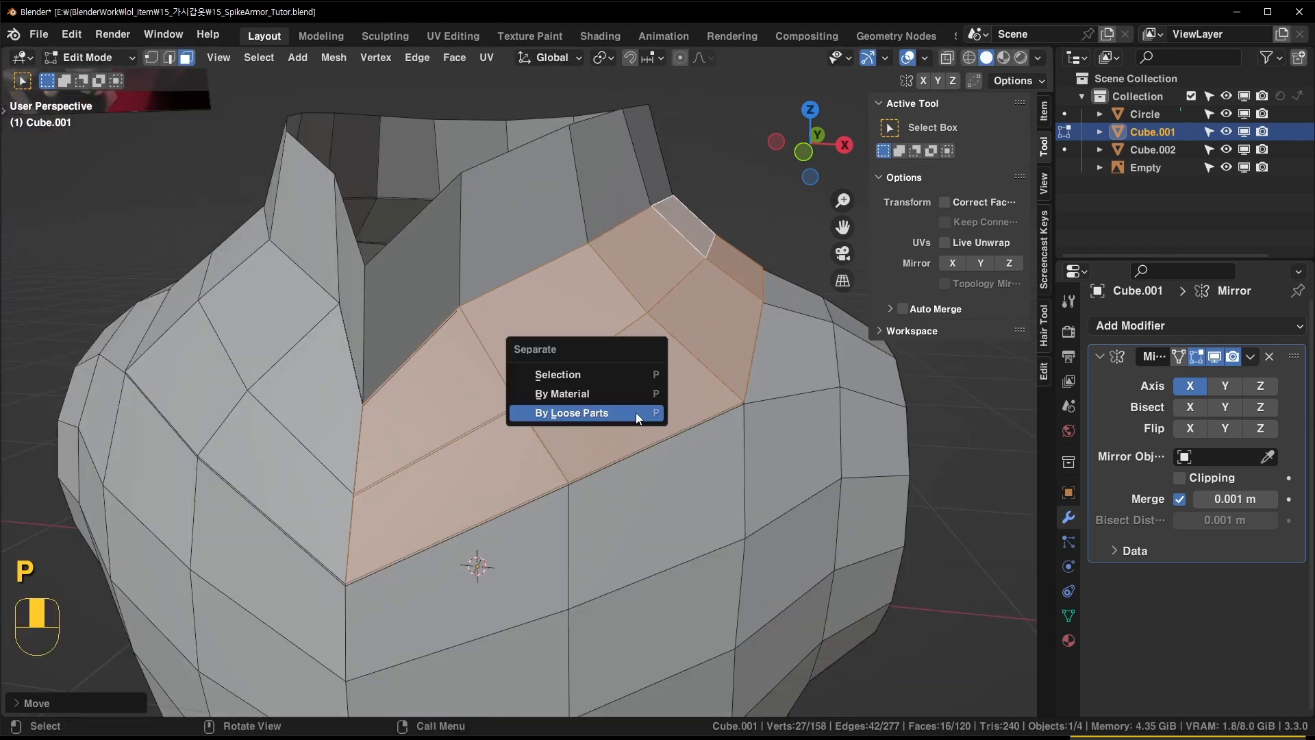
click(611, 374)
key(Tab)
Lower the new panel's front centre vertex and set the snapping target to Face Project
key(g)
key(g)
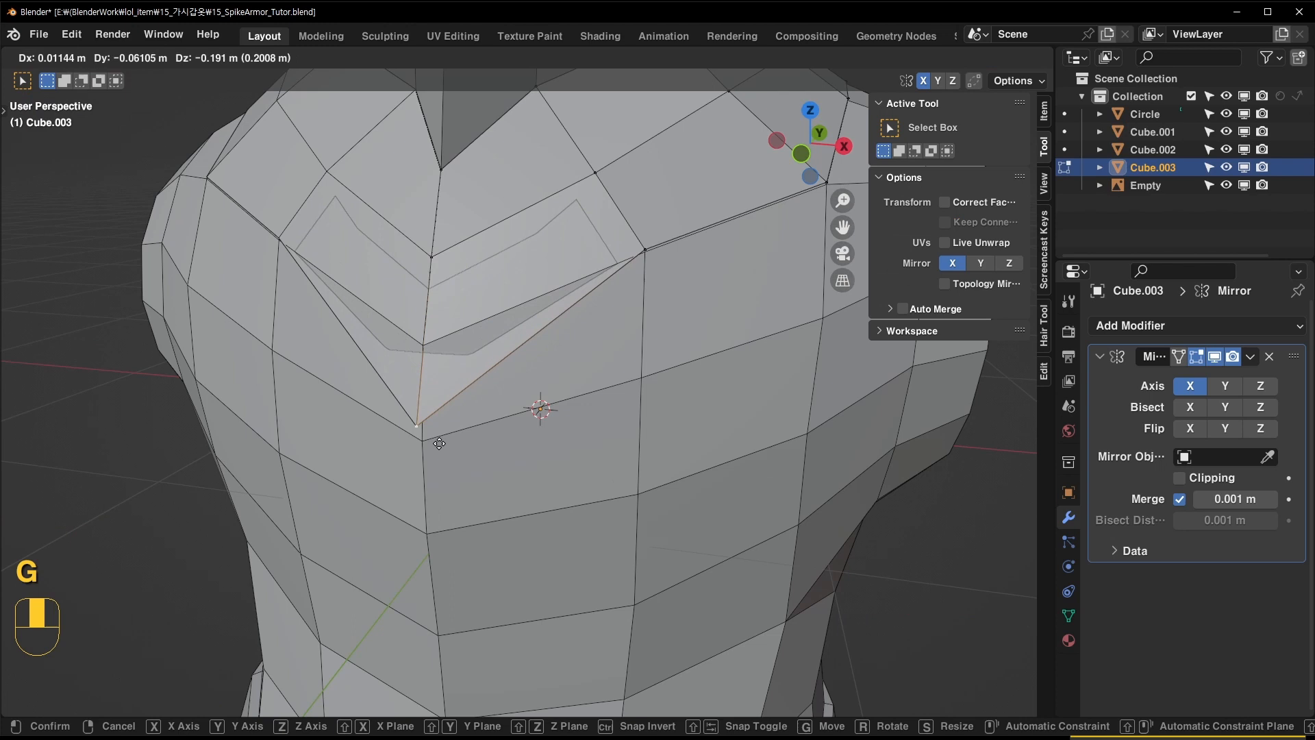
click(469, 331)
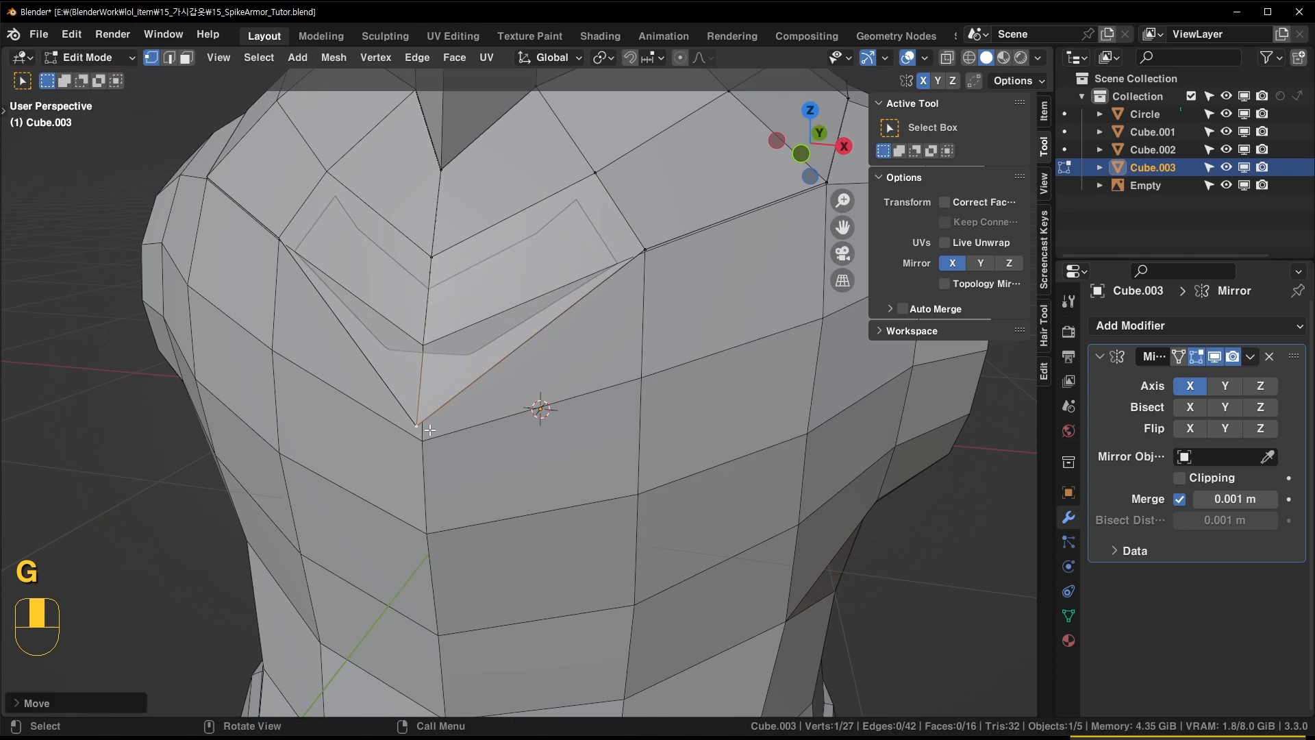
key(shift+ctrl+Tab)
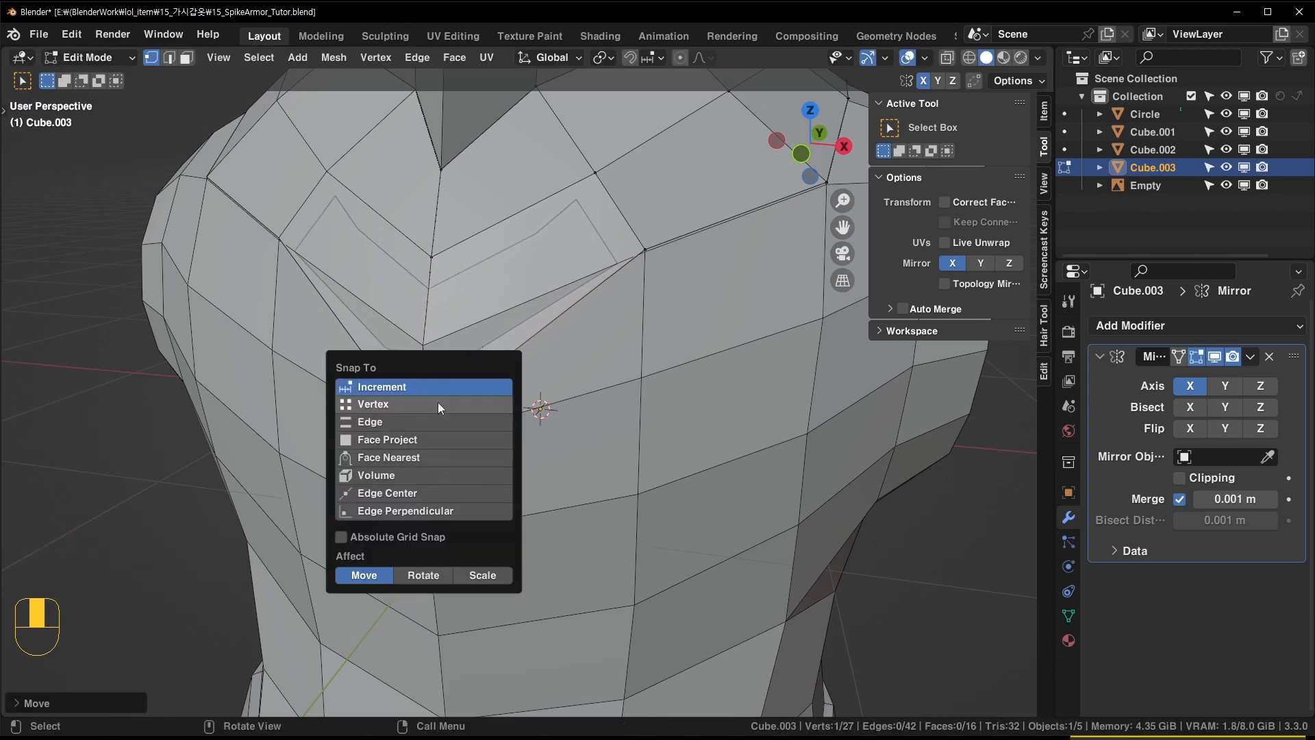
click(406, 442)
middle_drag(467, 401, 452, 404)
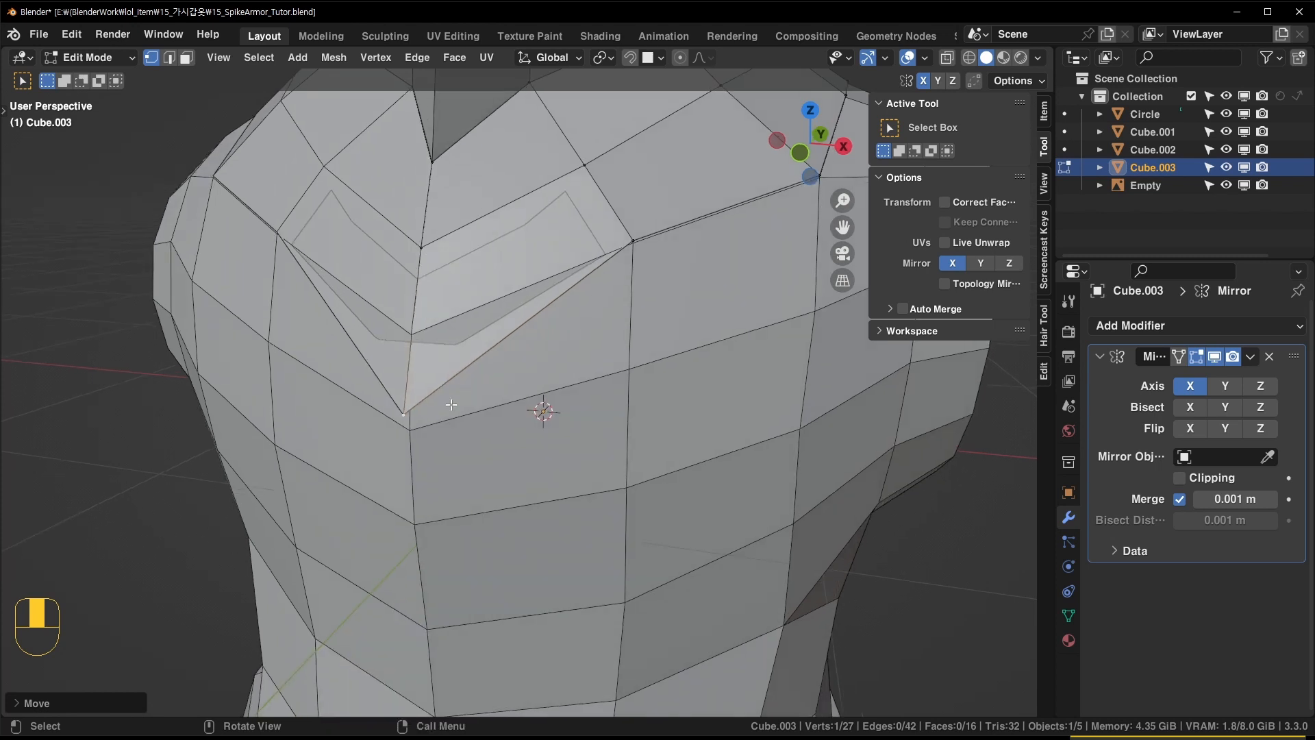
Try moving the panel's front centre vertex across the torso with surface snapping, undoing each attempt
key(g)
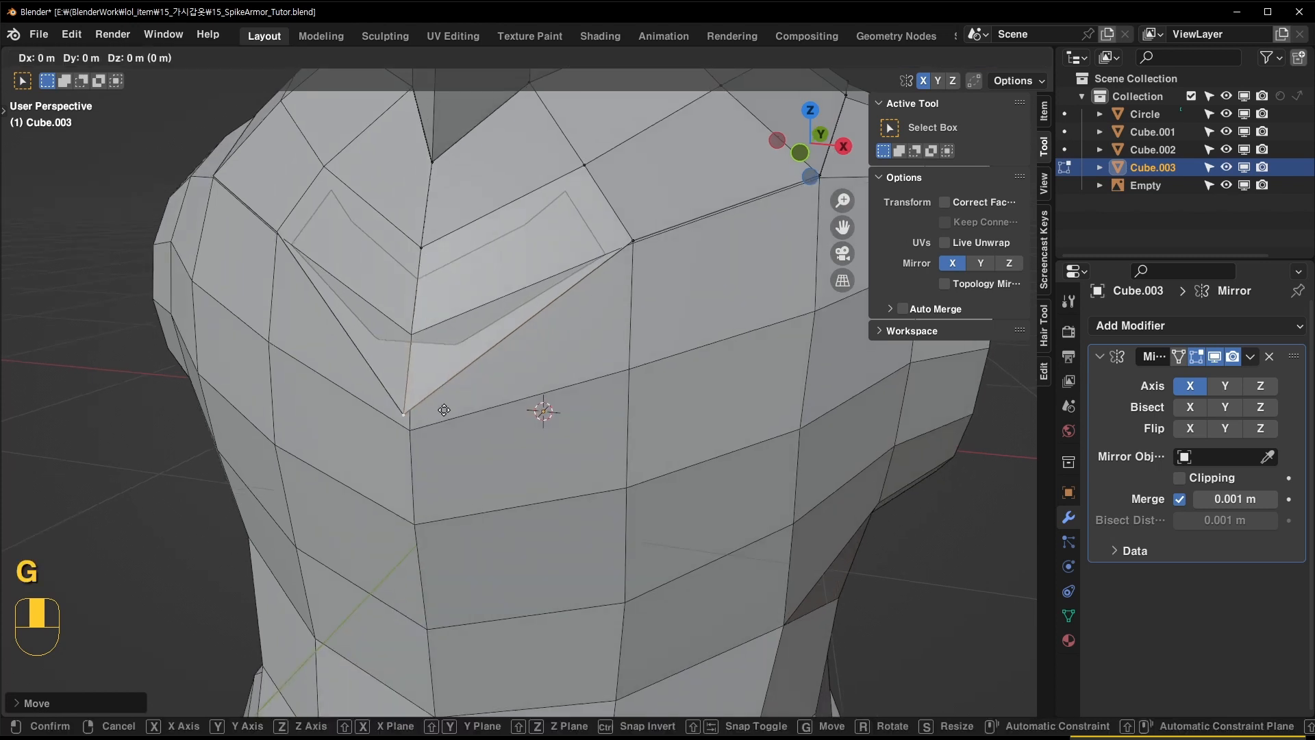
key(ctrl)
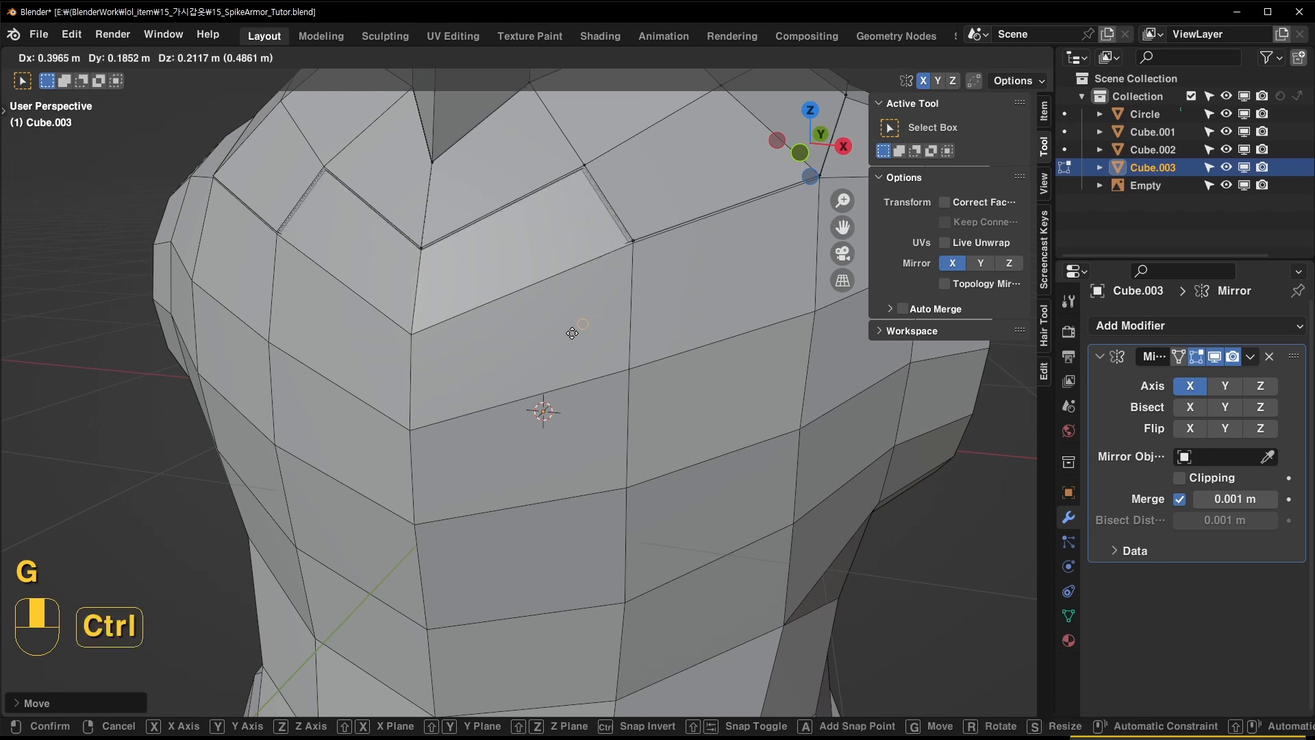
click(414, 390)
key(ctrl+z)
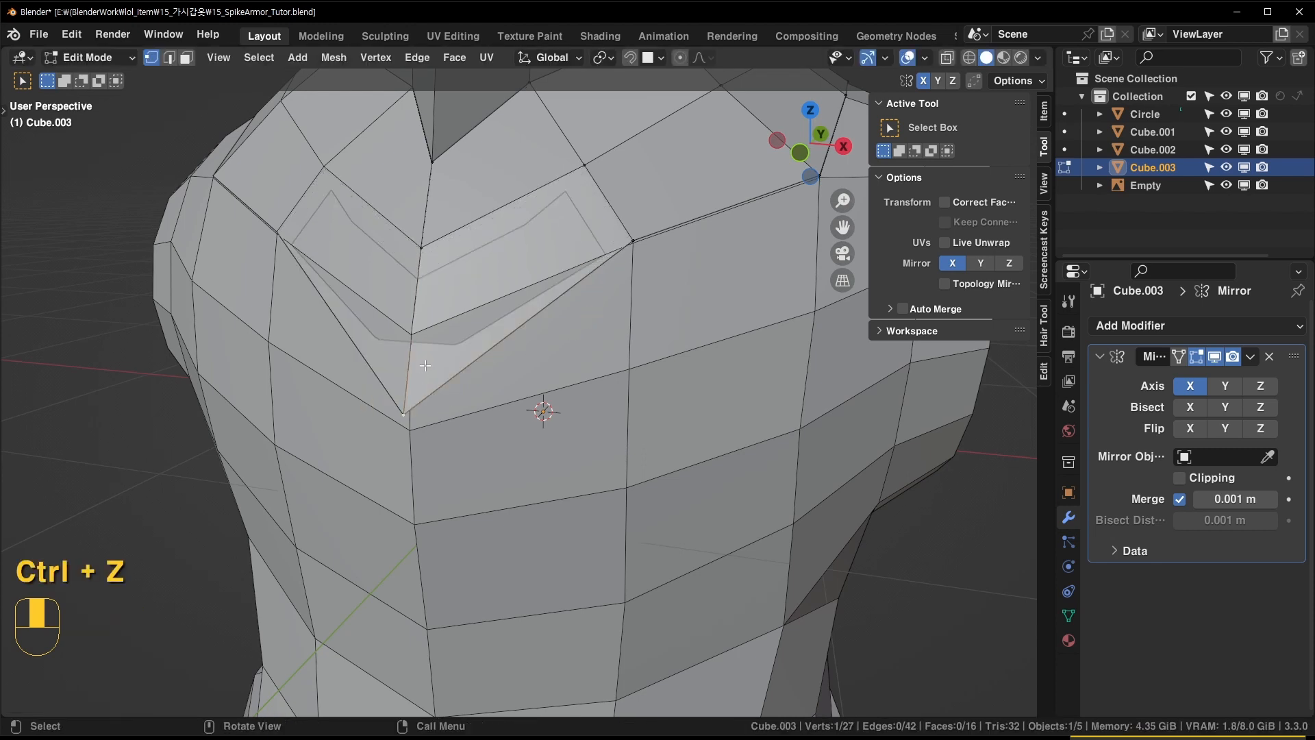
key(g)
click(445, 369)
key(ctrl+z)
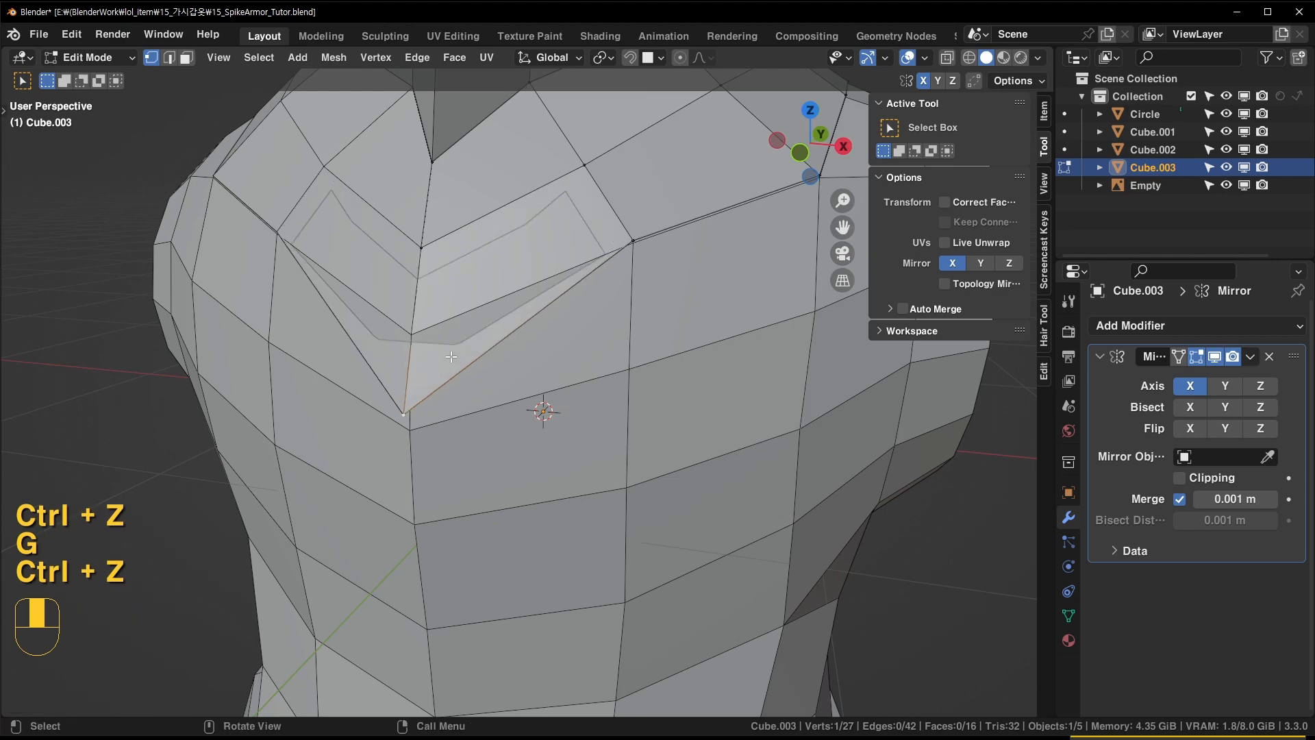
Pull the panel's front centre and neighbouring lower vertices down over the chest, snapping them to the torso surface
key(g)
key(z)
click(453, 423)
key(g)
click(452, 425)
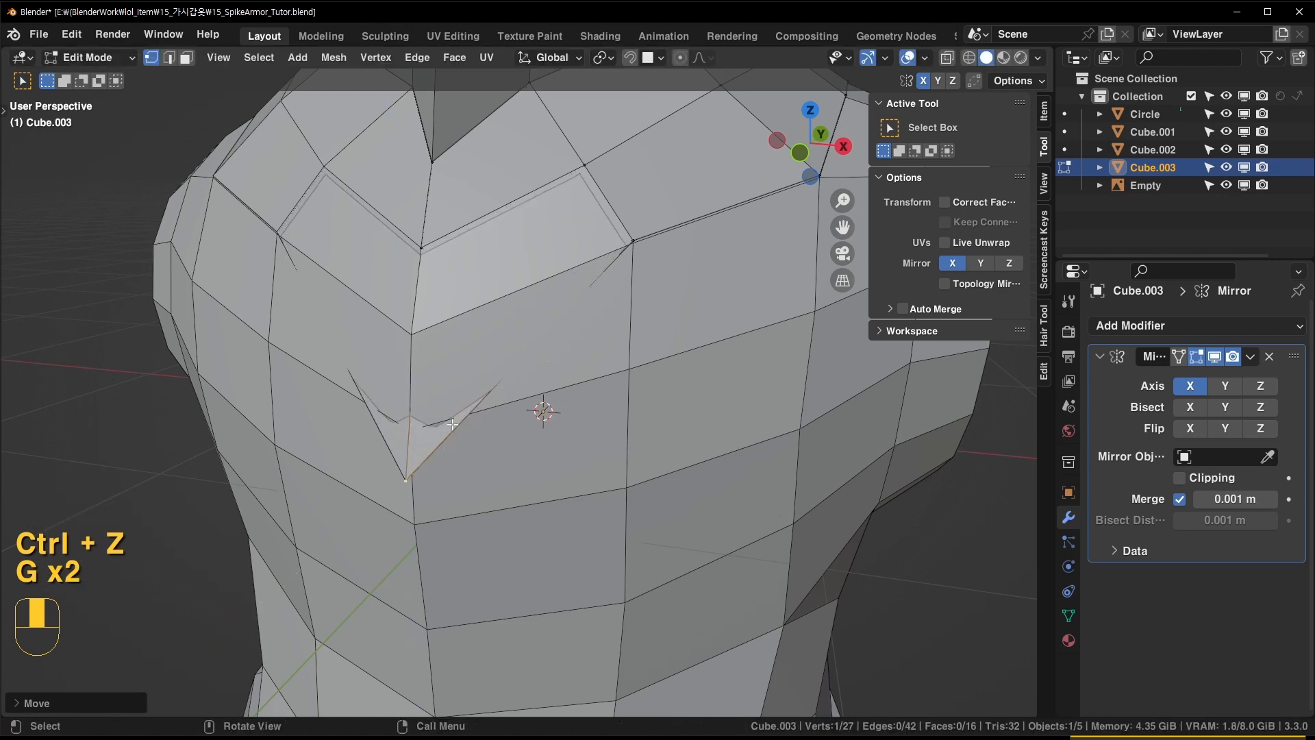
middle_drag(428, 250, 370, 252)
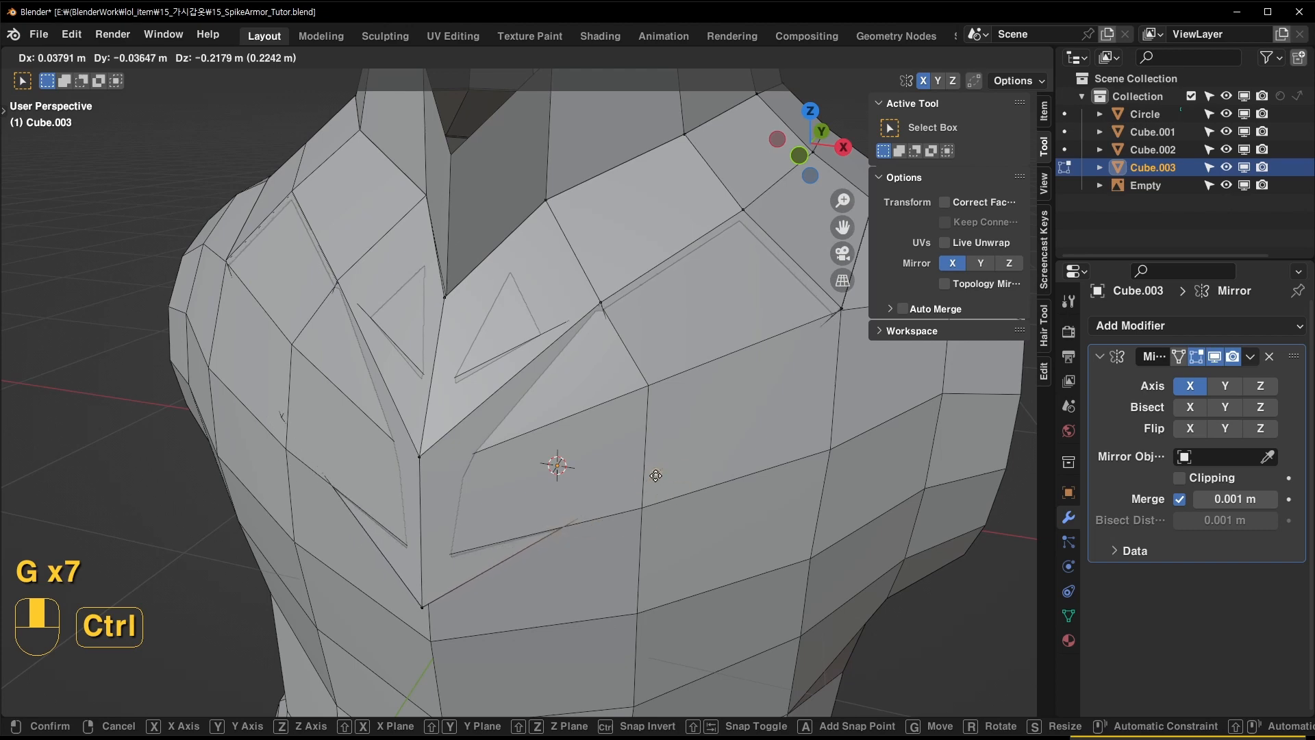
click(726, 510)
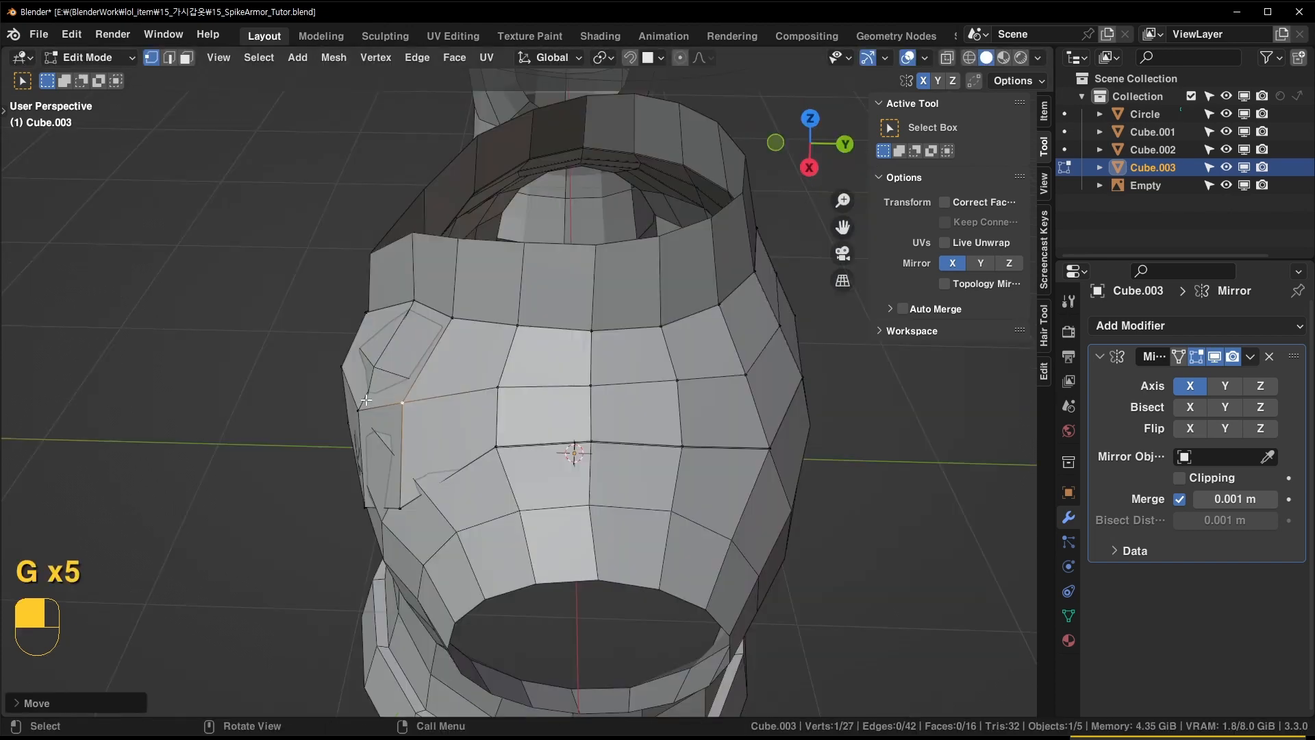
Reposition the panel's middle-row vertex beside the front centre and adjust the vertex at the collar base
key(g)
click(383, 356)
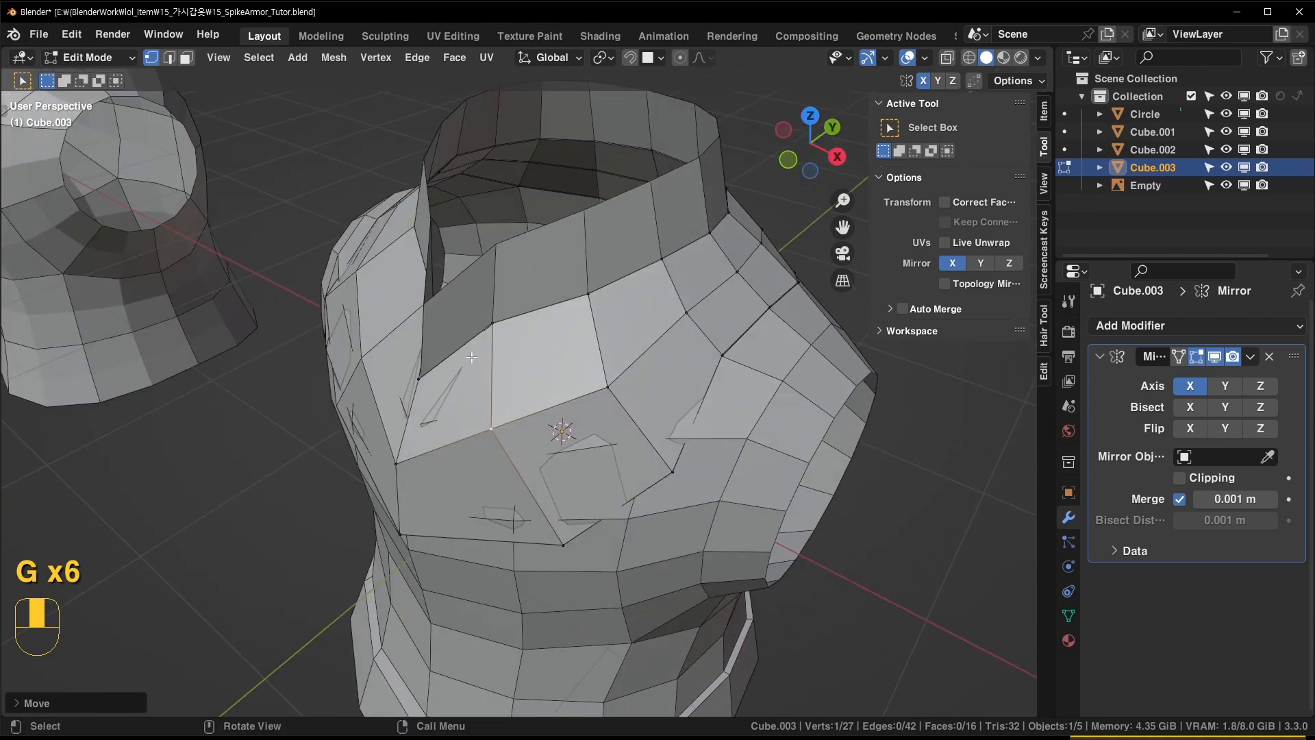
scroll(472, 358, up, 3)
middle_drag(472, 357, 424, 358)
scroll(403, 263, down, 3)
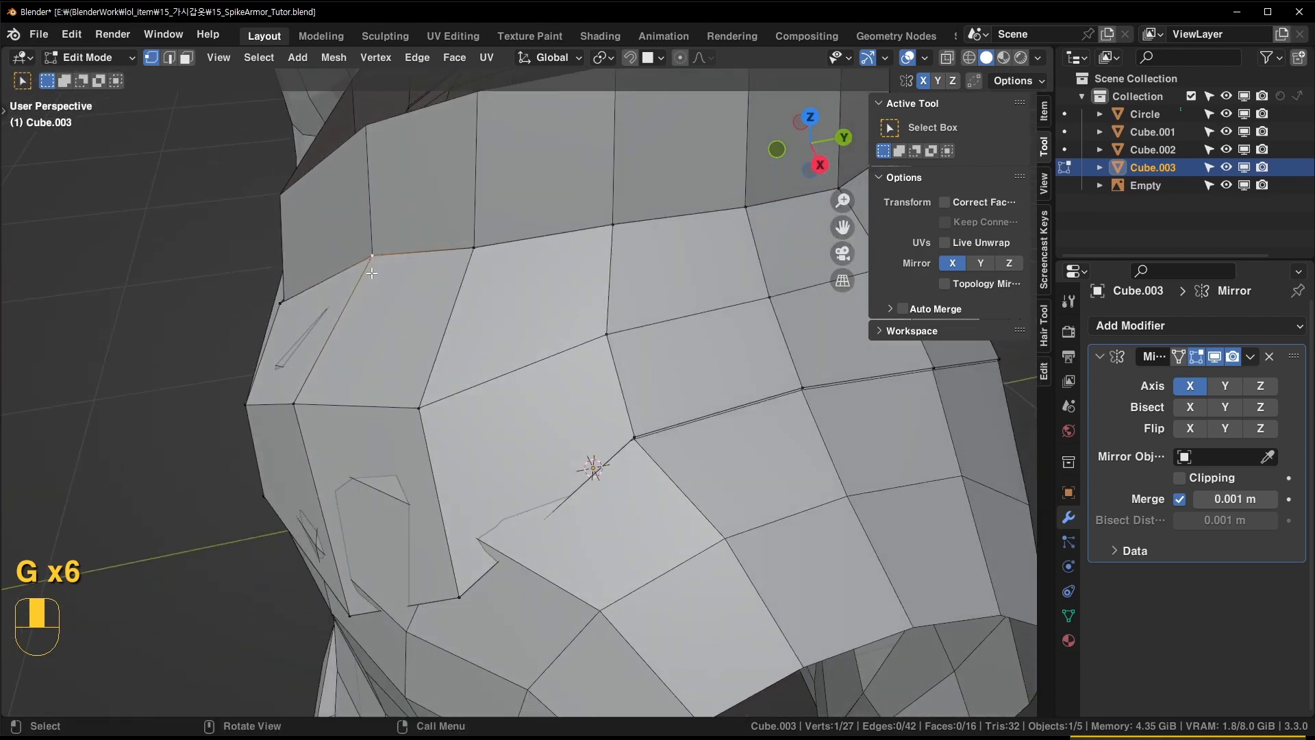
key(g)
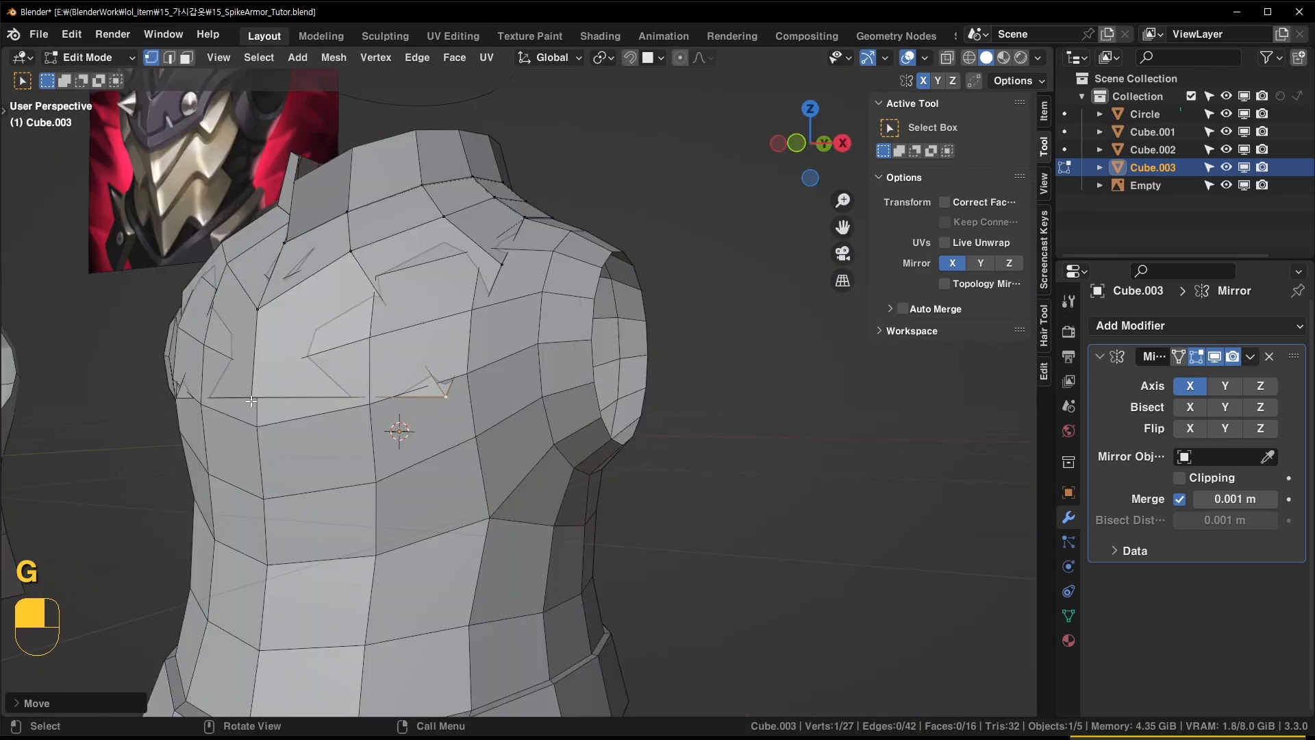
Lower the bottom vertex on the panel's front centre line to deepen its V-shaped point
key(g)
middle_click(263, 478)
click(264, 478)
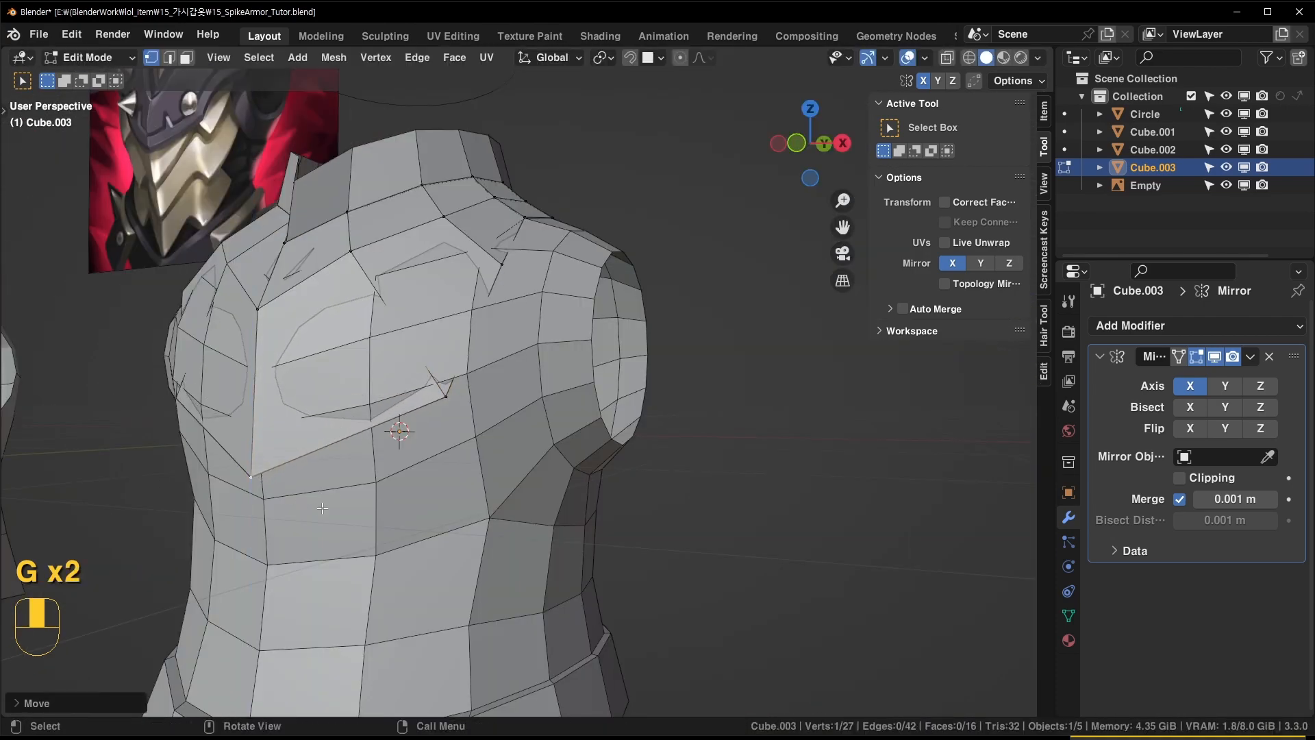
Extend the panel's rear shoulder edge vertex outward along X toward the armhole
scroll(323, 508, down, 2)
shift+middle_drag(323, 508, 325, 425)
key(g)
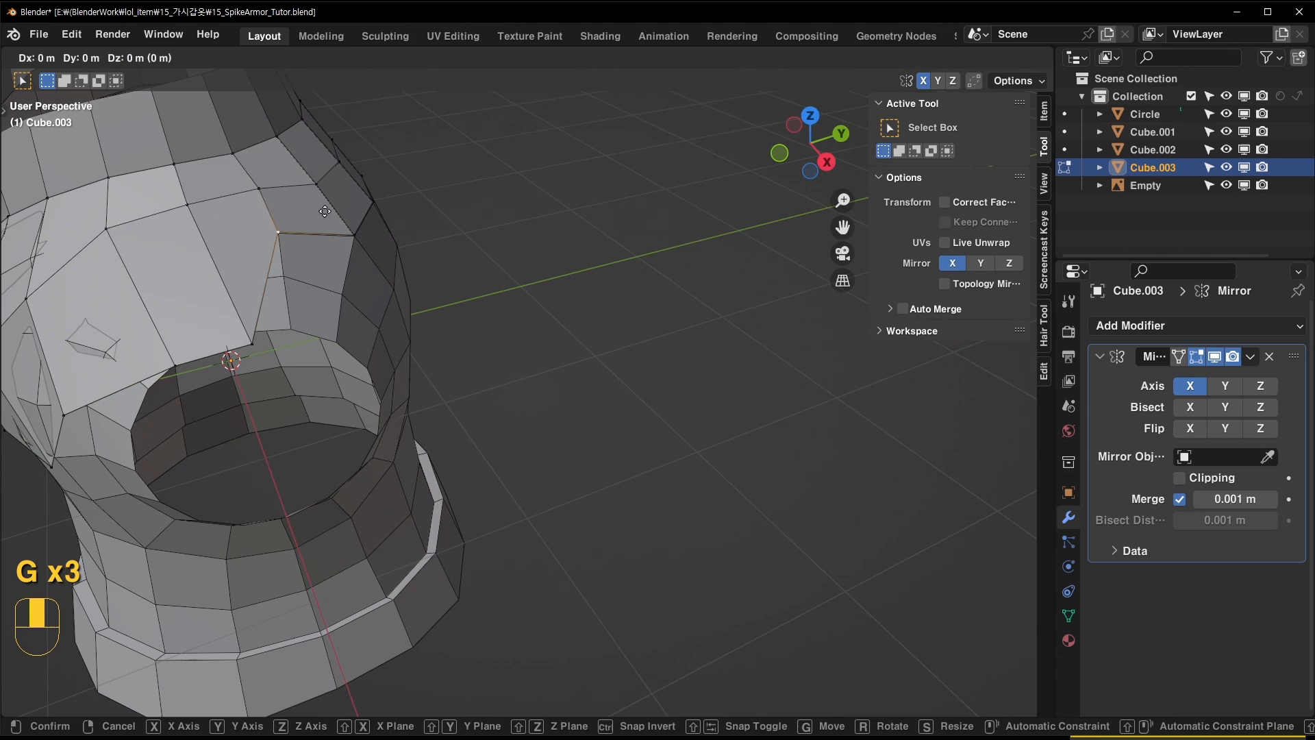
middle_click(360, 248)
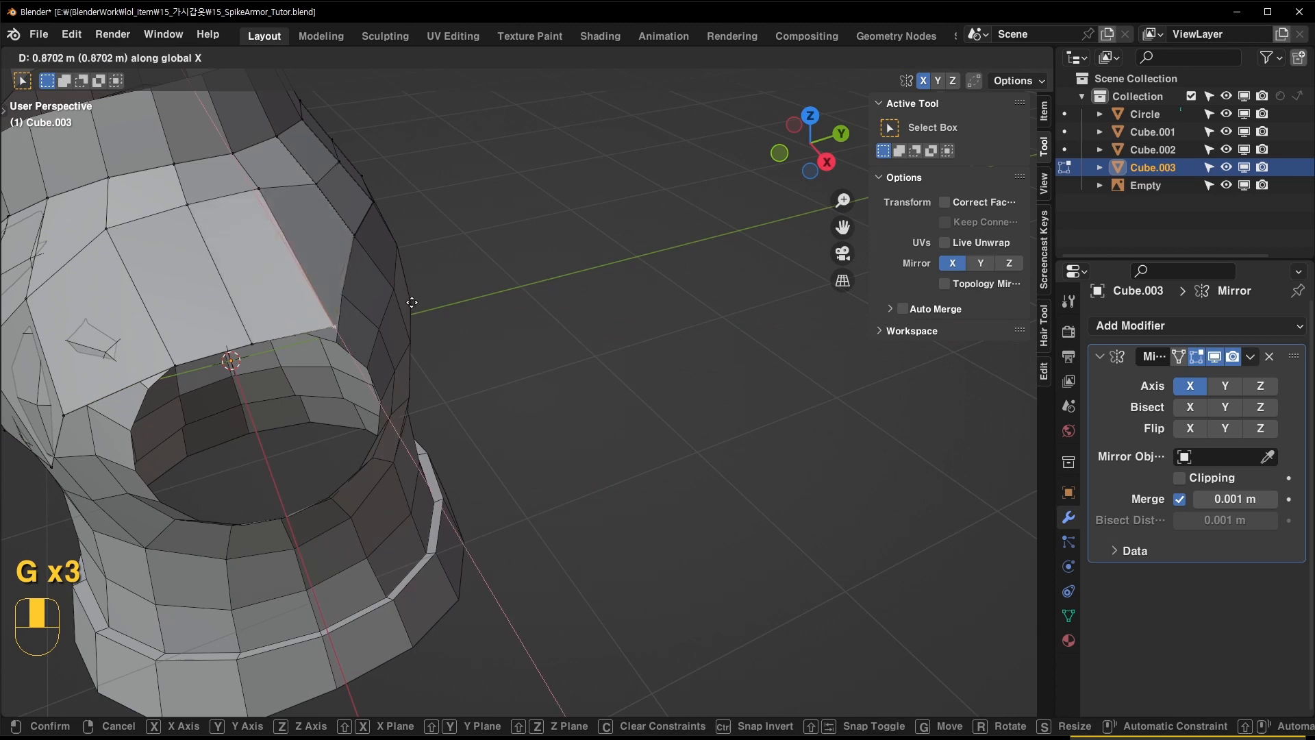
click(395, 267)
click(360, 241)
Pull the protruding rear shoulder vertex back inward and lower it along Z to the armhole's upper edge
middle_drag(374, 260, 301, 404)
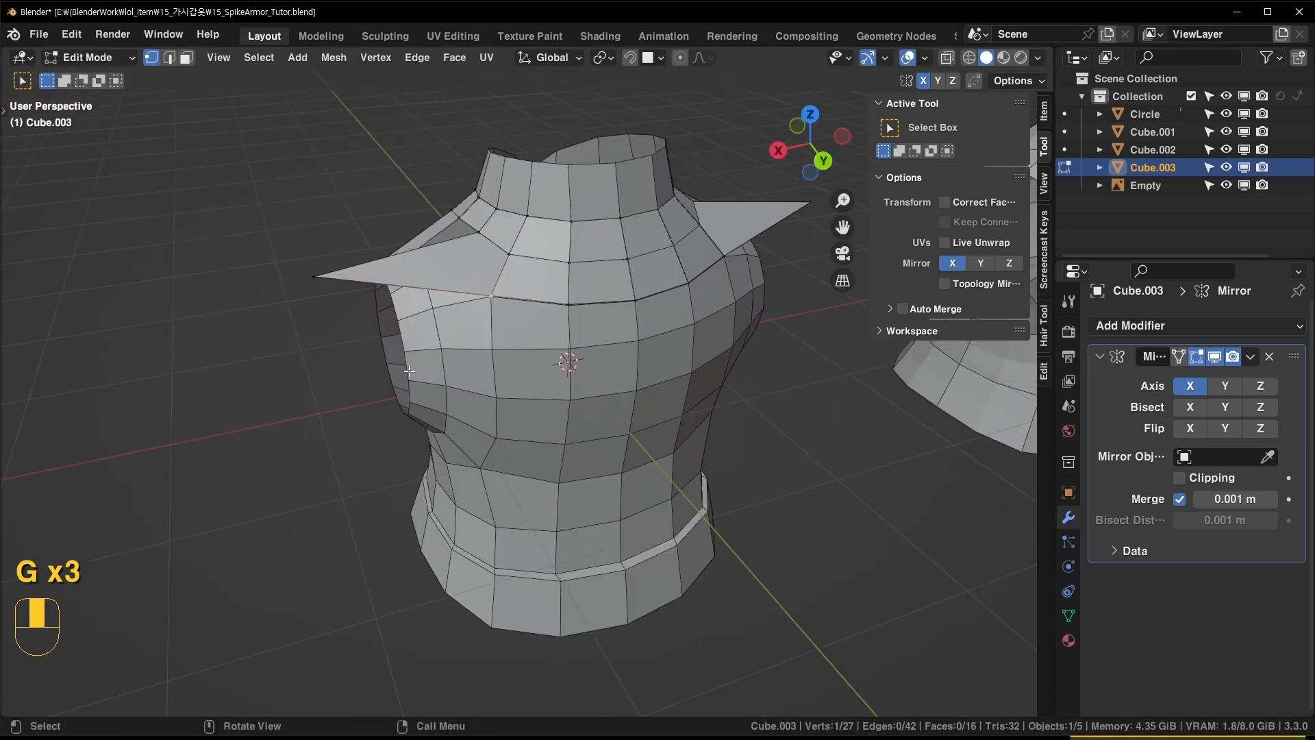
scroll(341, 271, up, 2)
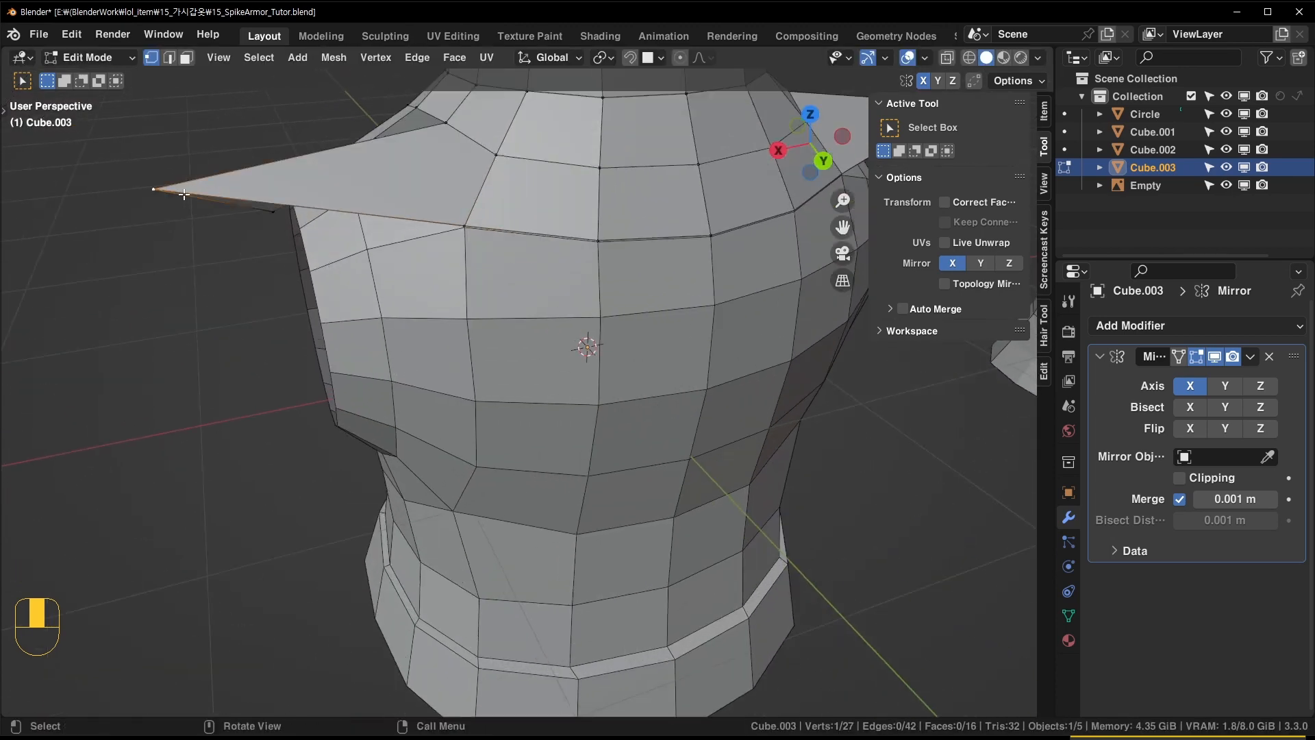
key(g)
middle_click(209, 194)
click(302, 184)
key(g)
middle_click(302, 223)
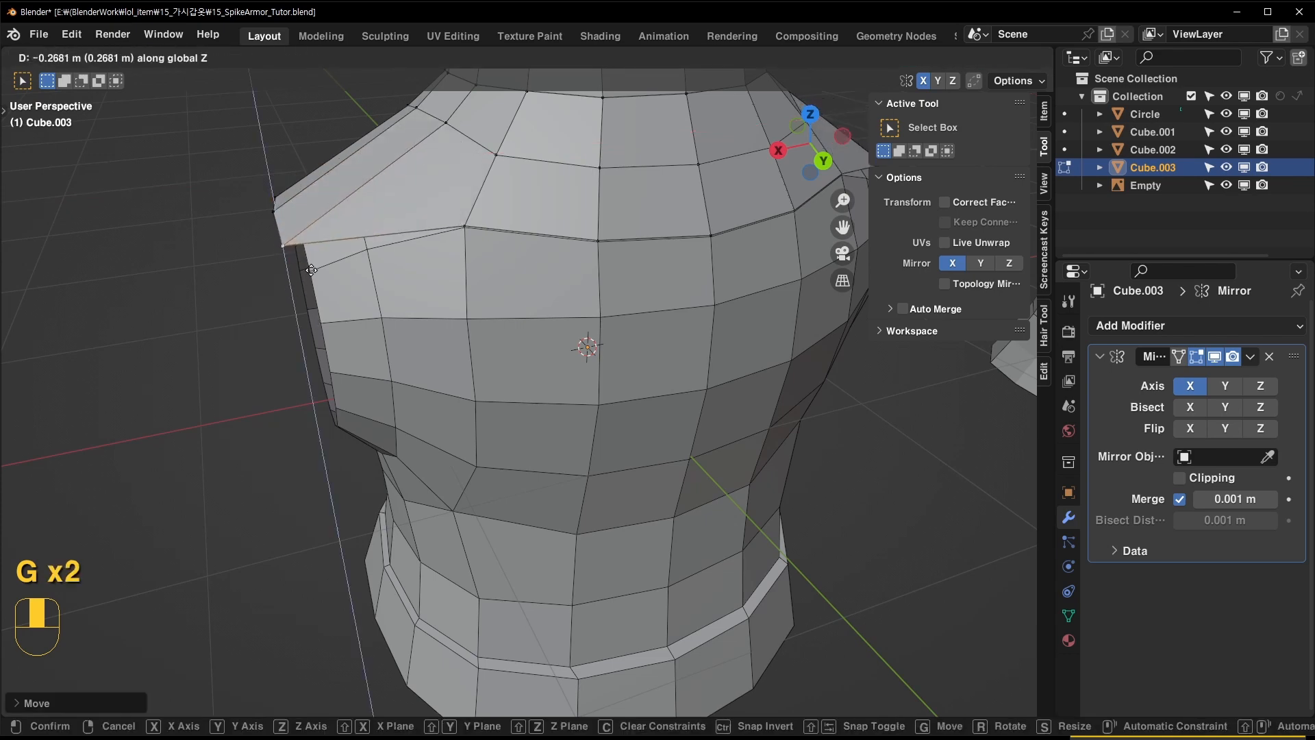
click(373, 239)
Adjust the panel's middle-row vertices above the armhole from the side to smooth the shoulder curve
middle_drag(373, 240, 383, 288)
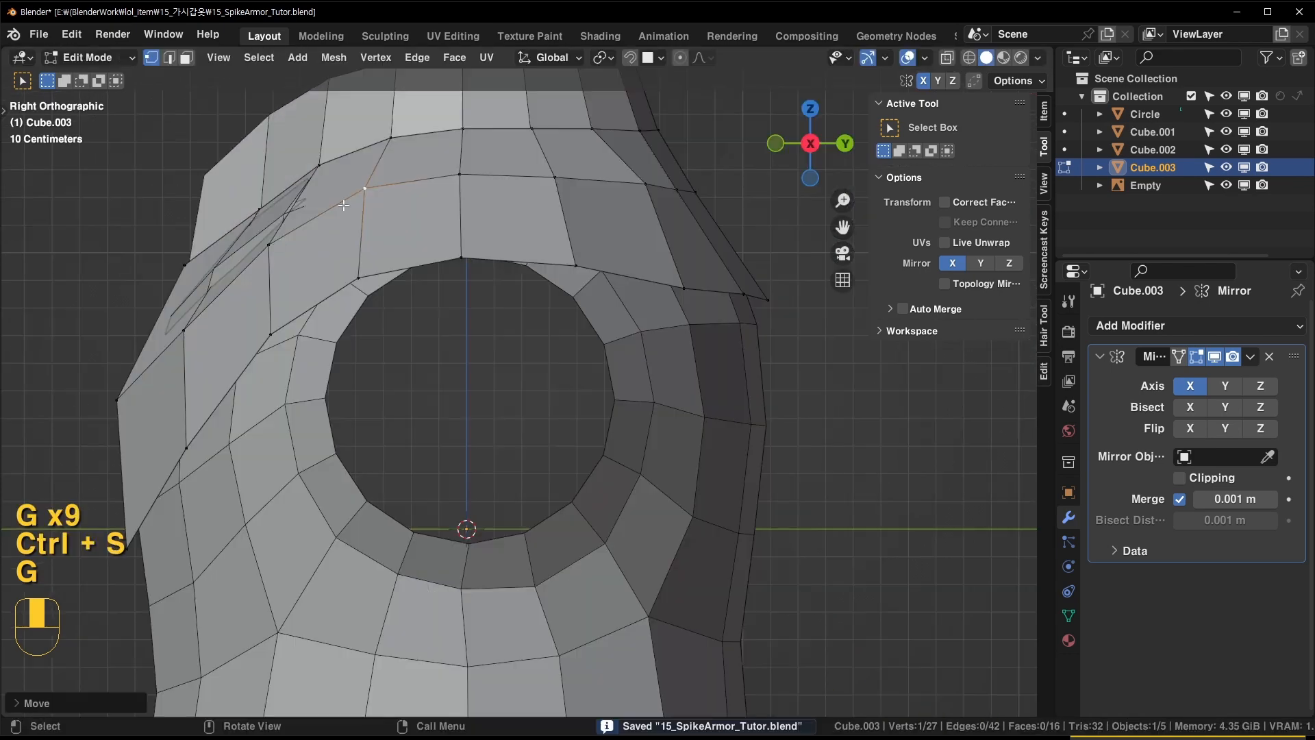
key(g)
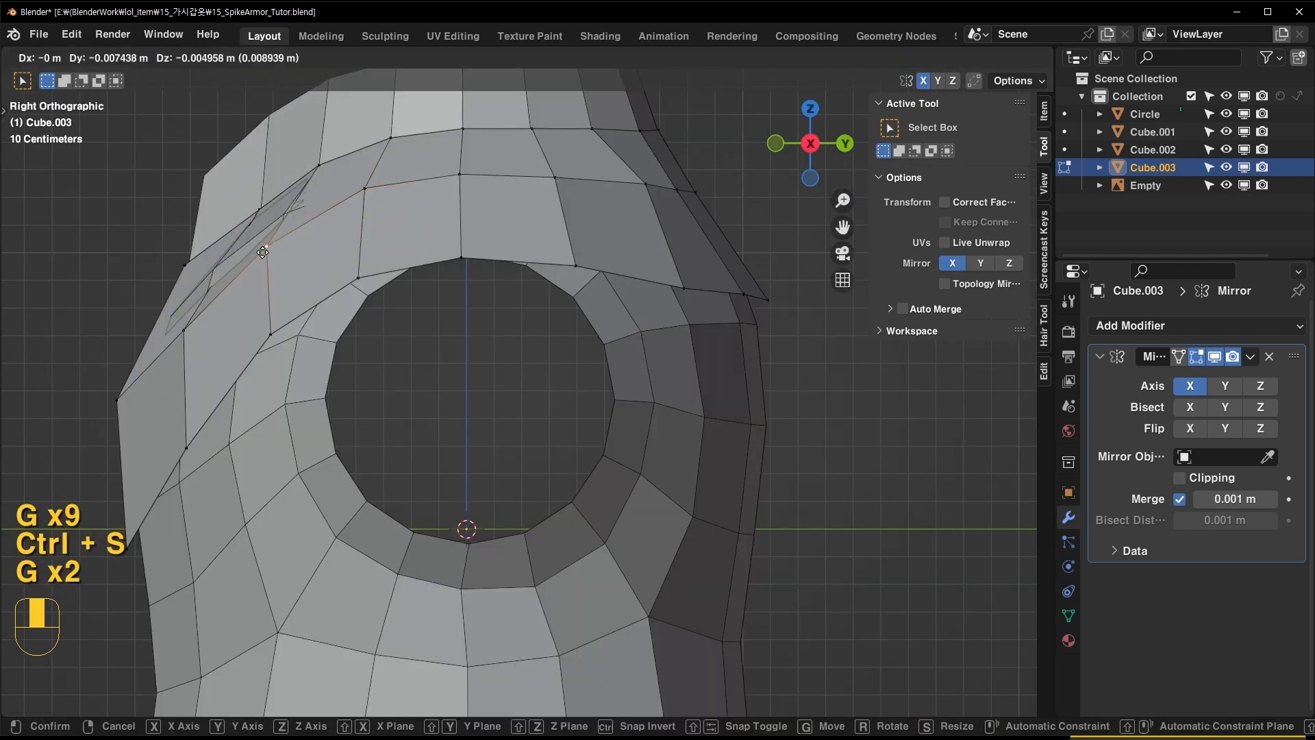
click(263, 252)
middle_drag(262, 252, 346, 360)
key(g)
click(611, 226)
Finish editing the panel, isolate the torso by hiding every other object, and save the file
middle_drag(612, 227, 389, 387)
scroll(623, 352, down, 2)
shift+middle_drag(610, 465, 621, 334)
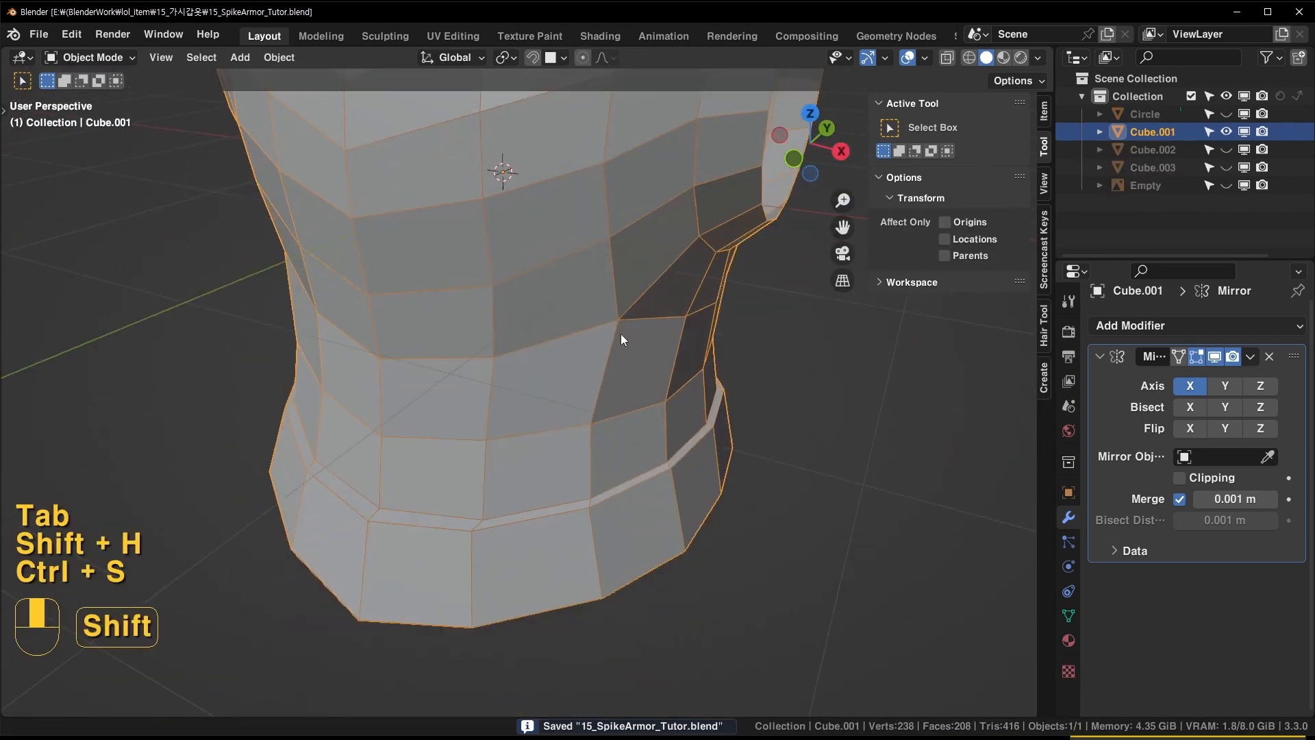
scroll(573, 422, down, 2)
middle_drag(573, 420, 622, 202)
middle_drag(701, 265, 553, 221)
Crease the torso's armhole, waist ledge and bottom hem edge loops
key(Tab)
key(2)
alt+click(654, 259)
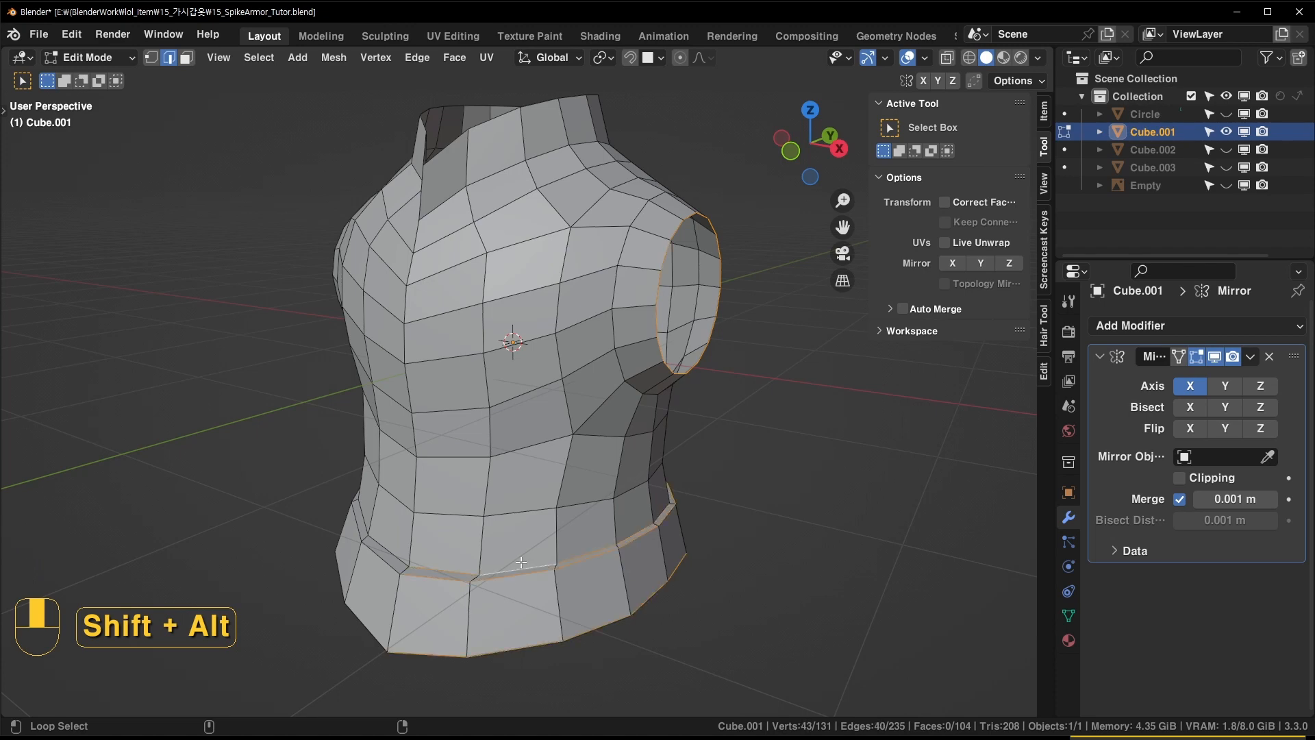
key(shift+e)
click(489, 427)
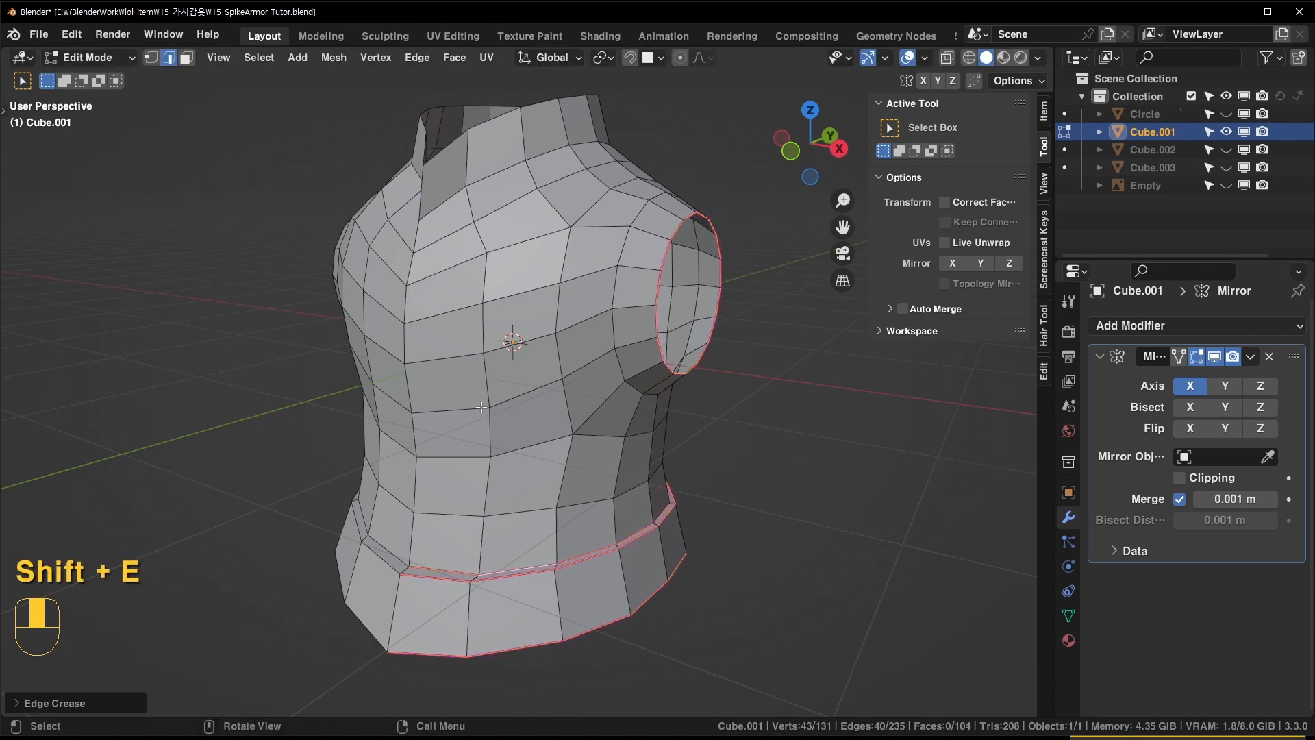
Crease the torso's vertical front centre edge loop
alt+click(415, 395)
key(shift+e)
click(295, 506)
shift+middle_drag(430, 386, 477, 541)
middle_drag(519, 452, 526, 449)
scroll(526, 449, up, 3)
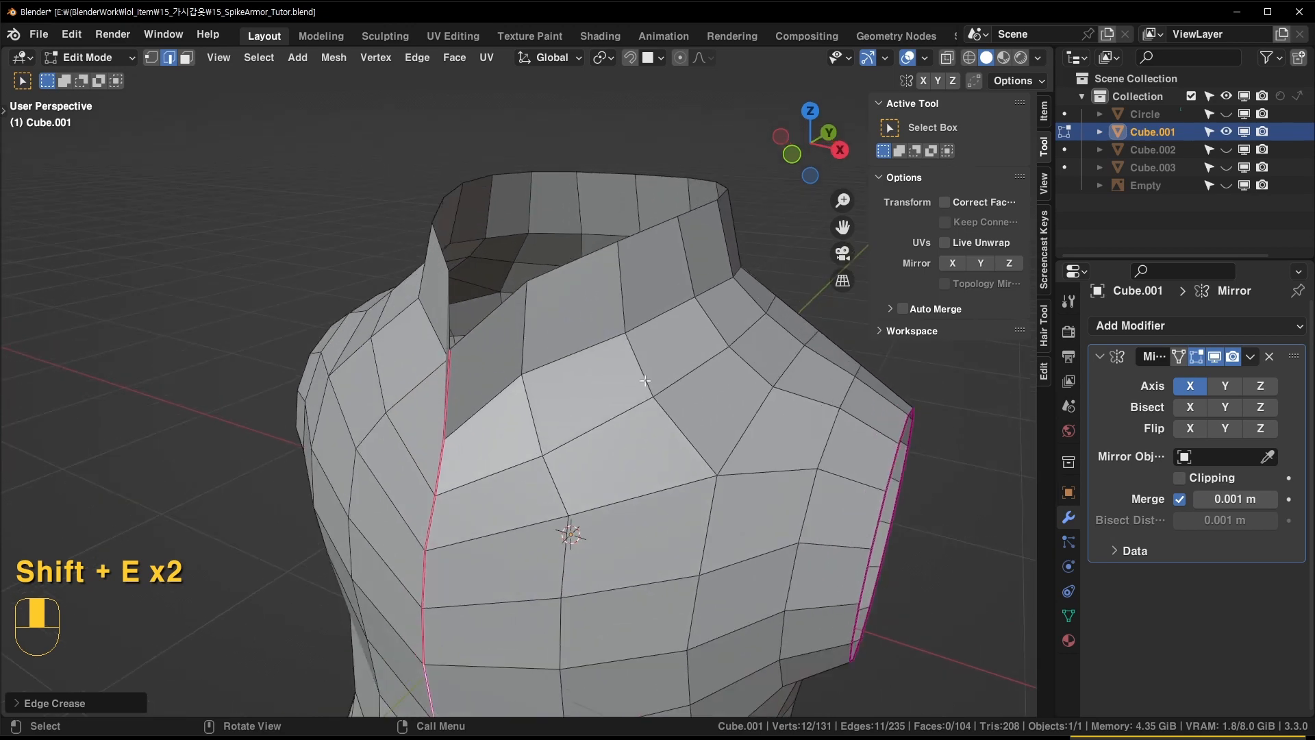
Crease the collar's rim and base edge loops and the vertical collar edge beside the front notch
alt+shift+click(569, 284)
key(shift+e)
click(735, 397)
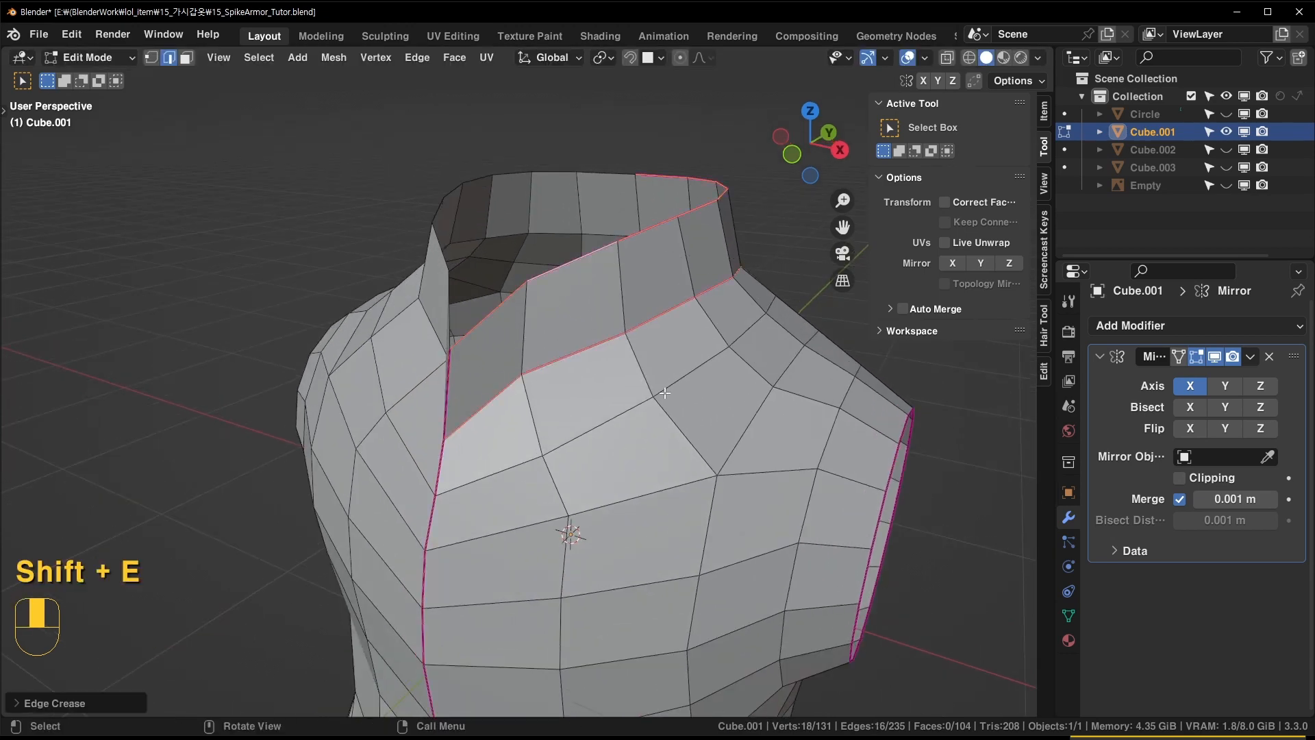
middle_drag(665, 393, 699, 415)
click(528, 329)
key(shift+e)
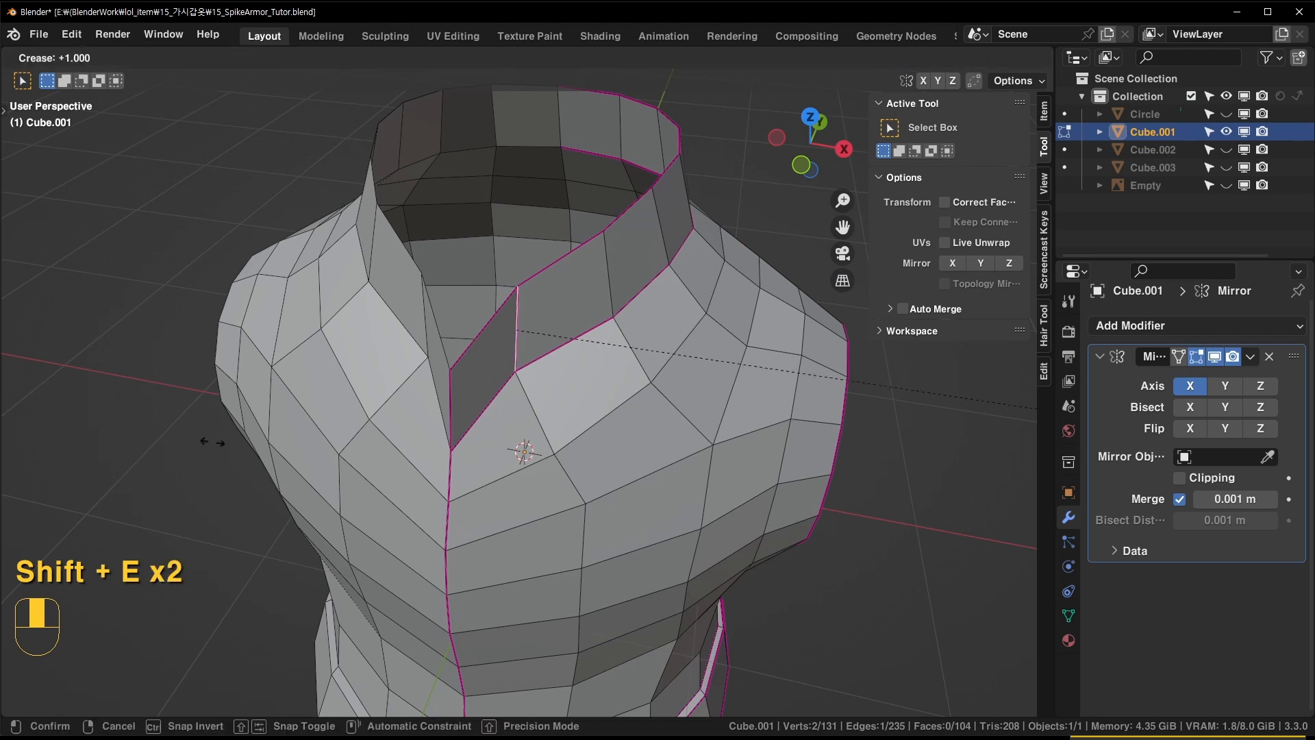
click(596, 456)
Finish editing the torso, save the file, and apply a level 1 subdivision to it
middle_drag(639, 448, 487, 311)
key(Tab)
key(ctrl+s)
key(ctrl+1)
Bevel the chest panel's middle edge loop with one segment at about 32.5% width, saving the file beforehand
middle_drag(457, 232, 332, 180)
shift+middle_drag(502, 374, 426, 319)
middle_drag(575, 332, 680, 319)
alt+click(529, 272)
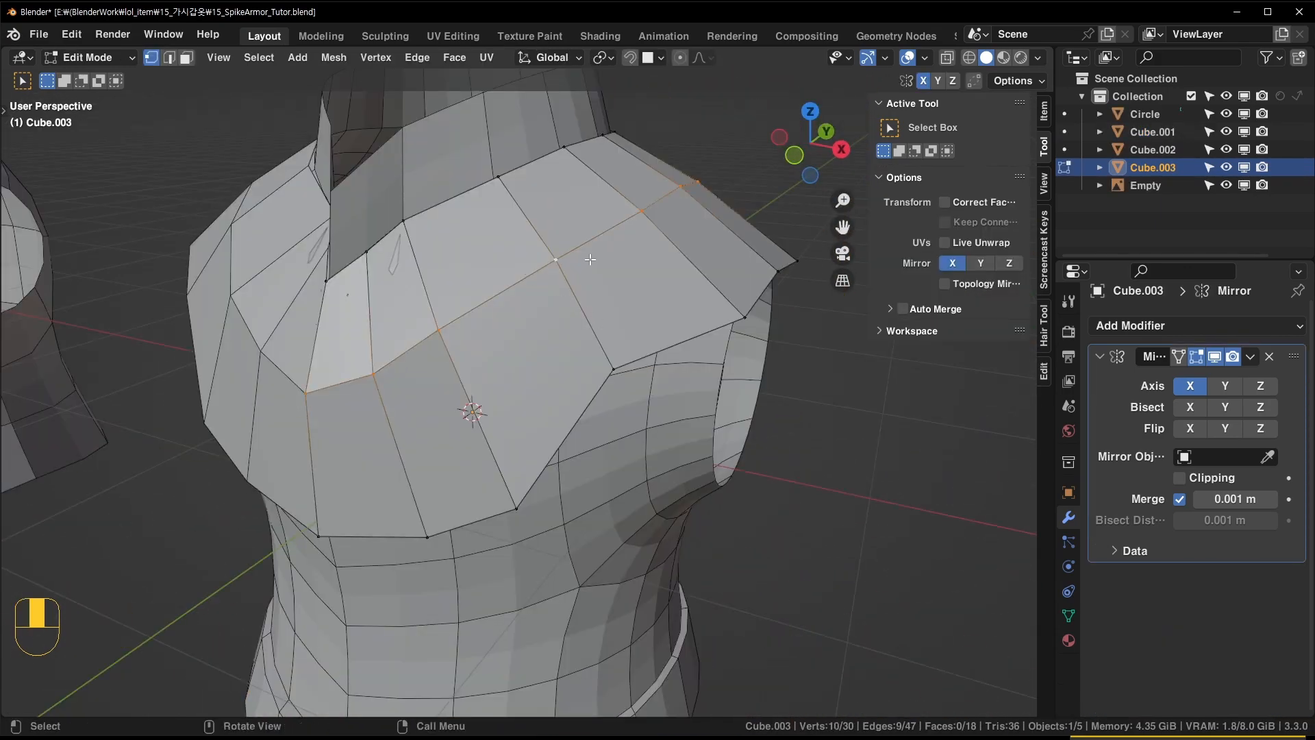
key(ctrl+s)
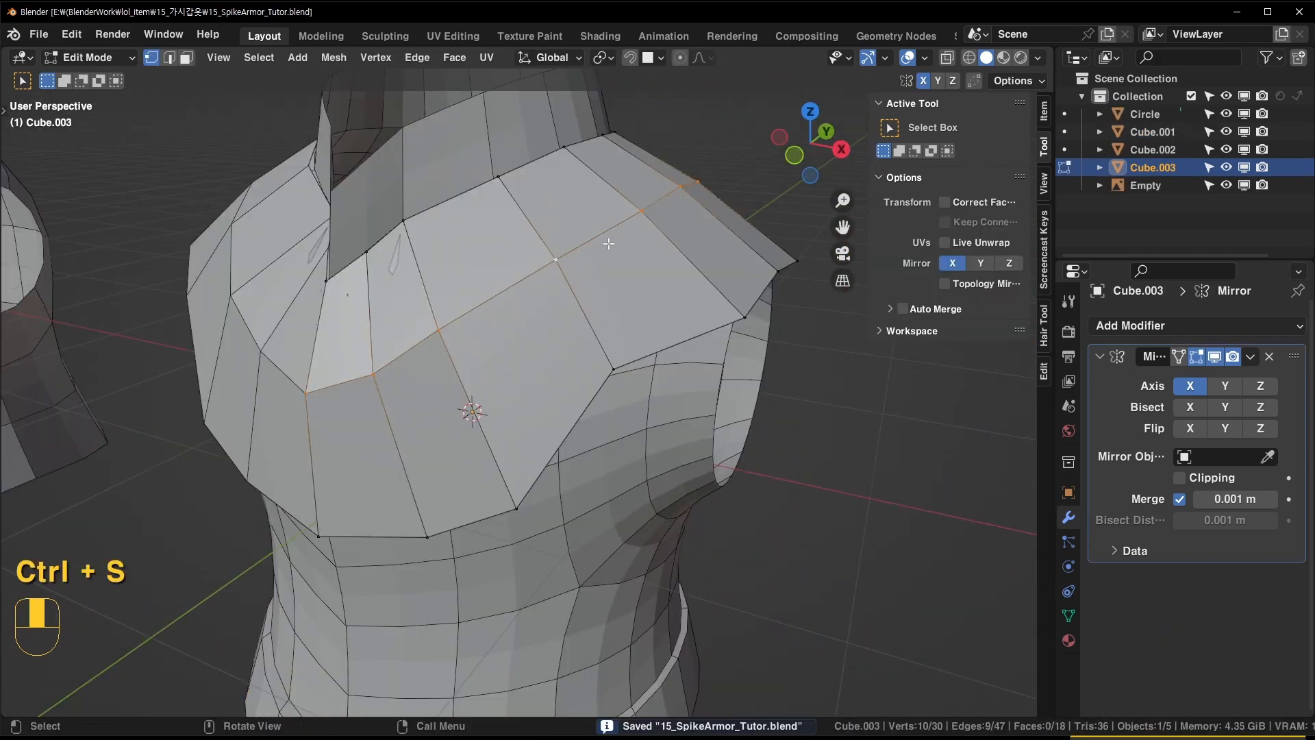
middle_drag(590, 259, 446, 290)
middle_drag(370, 241, 754, 351)
middle_drag(521, 352, 541, 342)
key(ctrl+b)
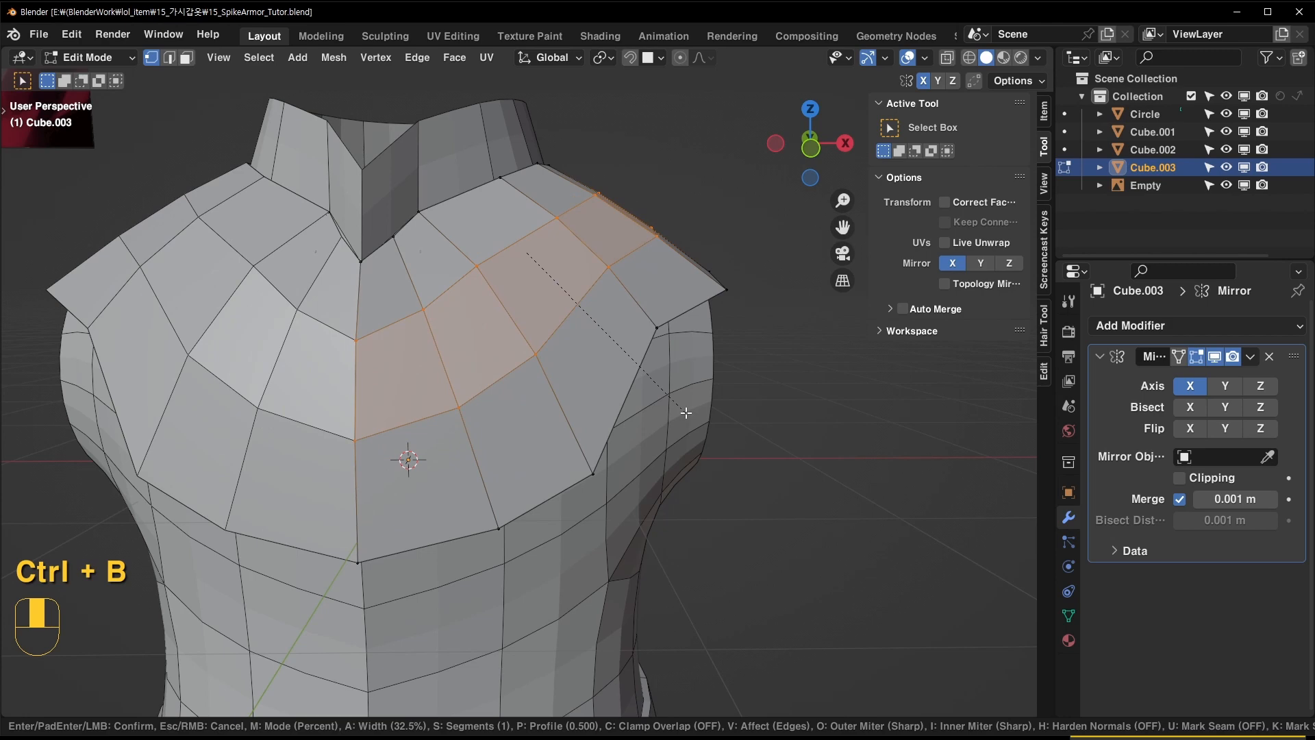
click(686, 412)
Reposition the panel's front vertices on the two bevelled loops to smooth the chest curve
click(344, 440)
middle_drag(344, 440, 268, 454)
key(g)
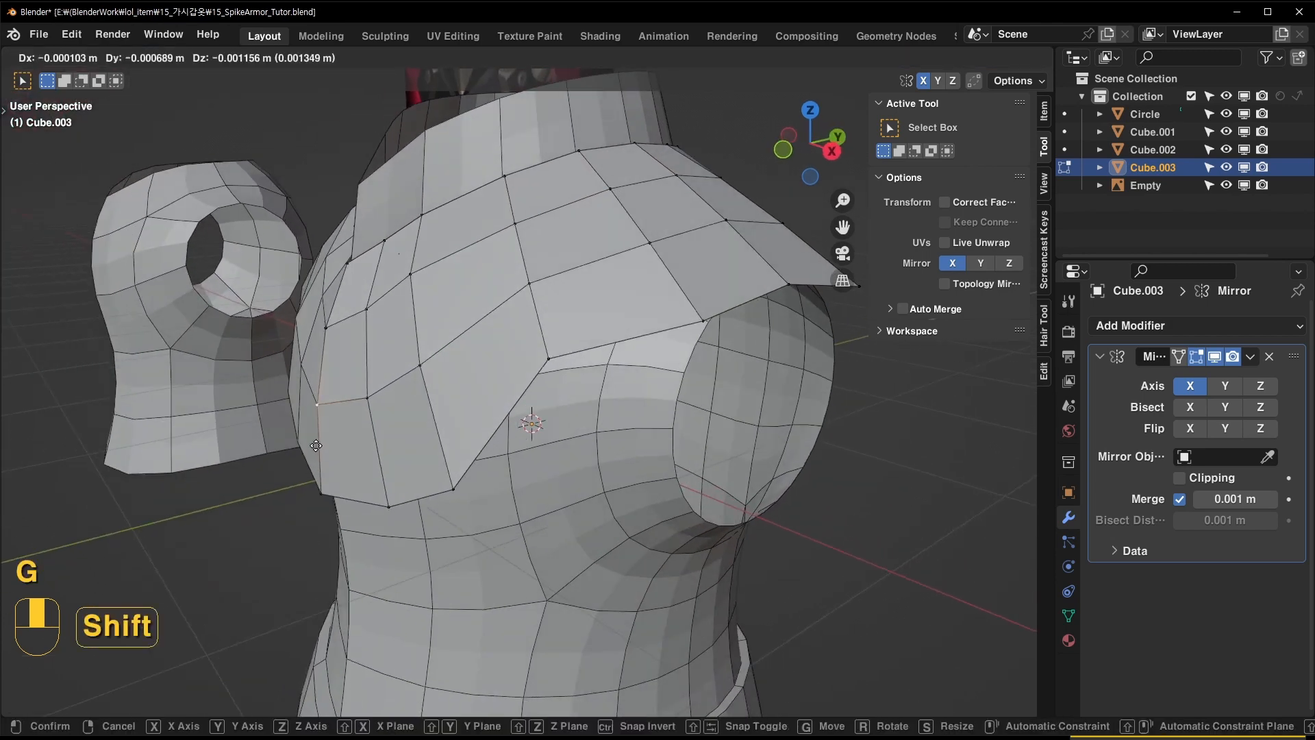
shift+click(305, 468)
key(g)
shift+click(370, 410)
click(416, 269)
key(g)
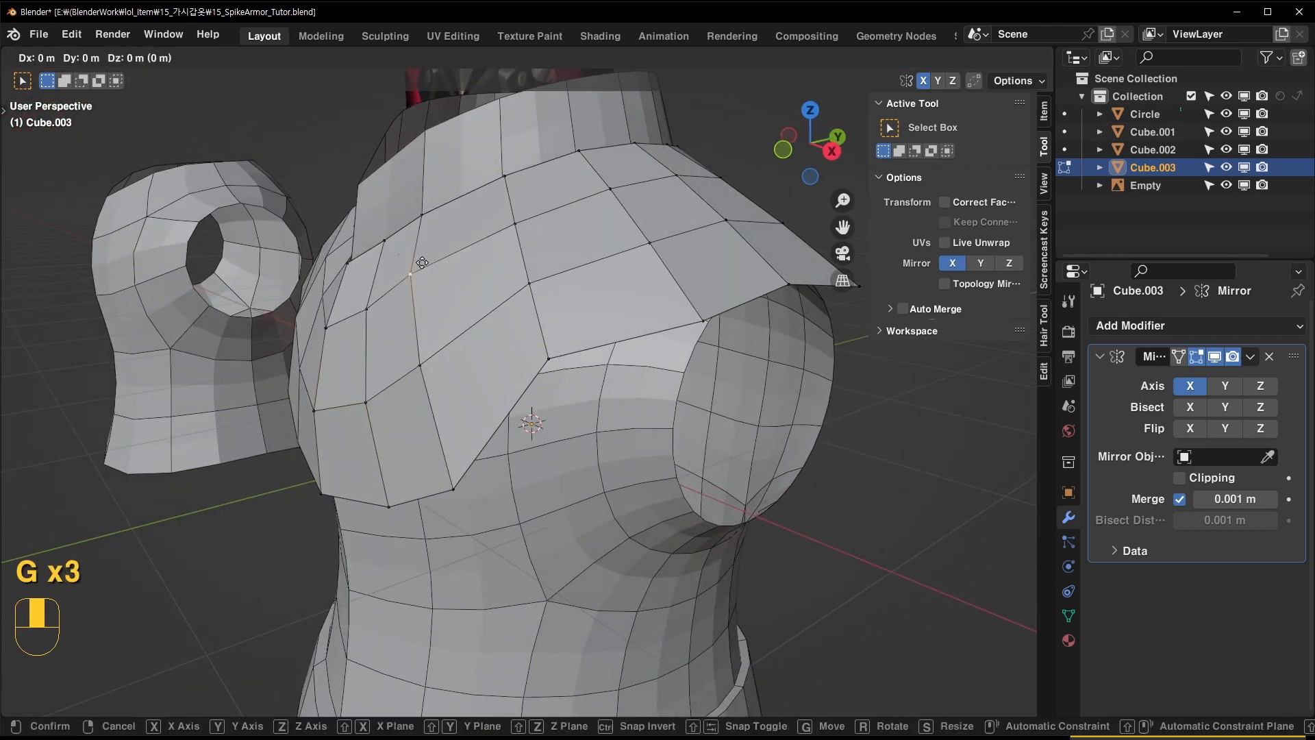
shift+click(460, 280)
middle_drag(524, 346, 591, 350)
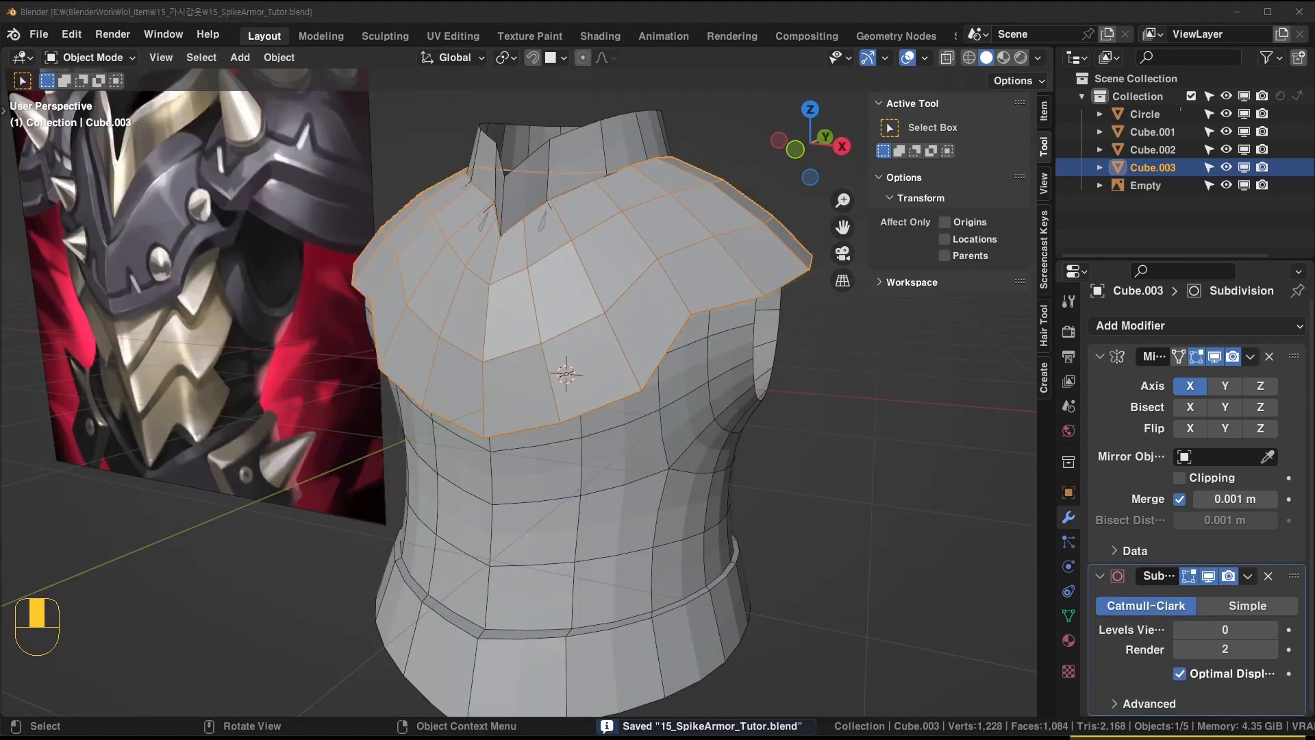
Slide the panel vertex beside the centre line below the neckline, and set the panel's subdivision to level 1
mouse_move(556, 242)
middle_down()
mouse_move(569, 243)
mouse_move(563, 262)
mouse_move(541, 269)
mouse_move(533, 237)
middle_up()
scroll(563, 263, up, 2)
key(Tab)
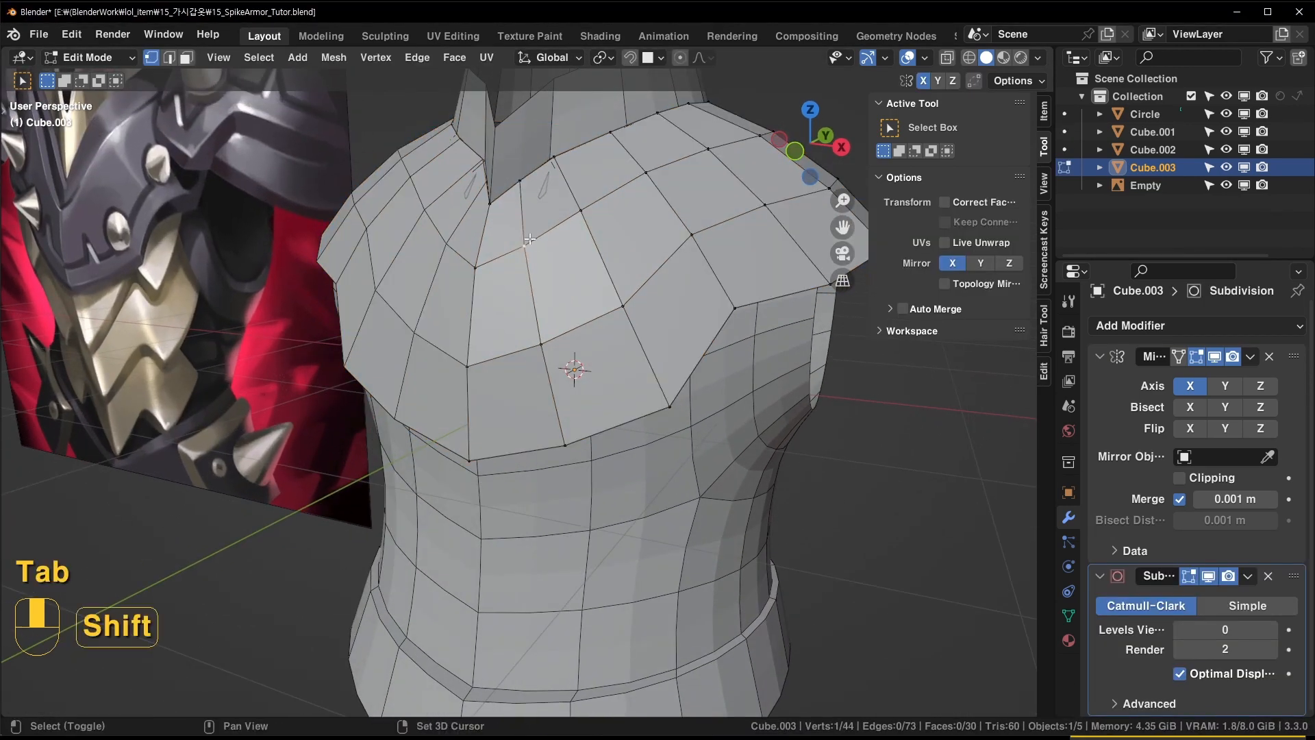
key(shift+v)
click(541, 225)
middle_drag(769, 261, 644, 315)
scroll(644, 315, up, 1)
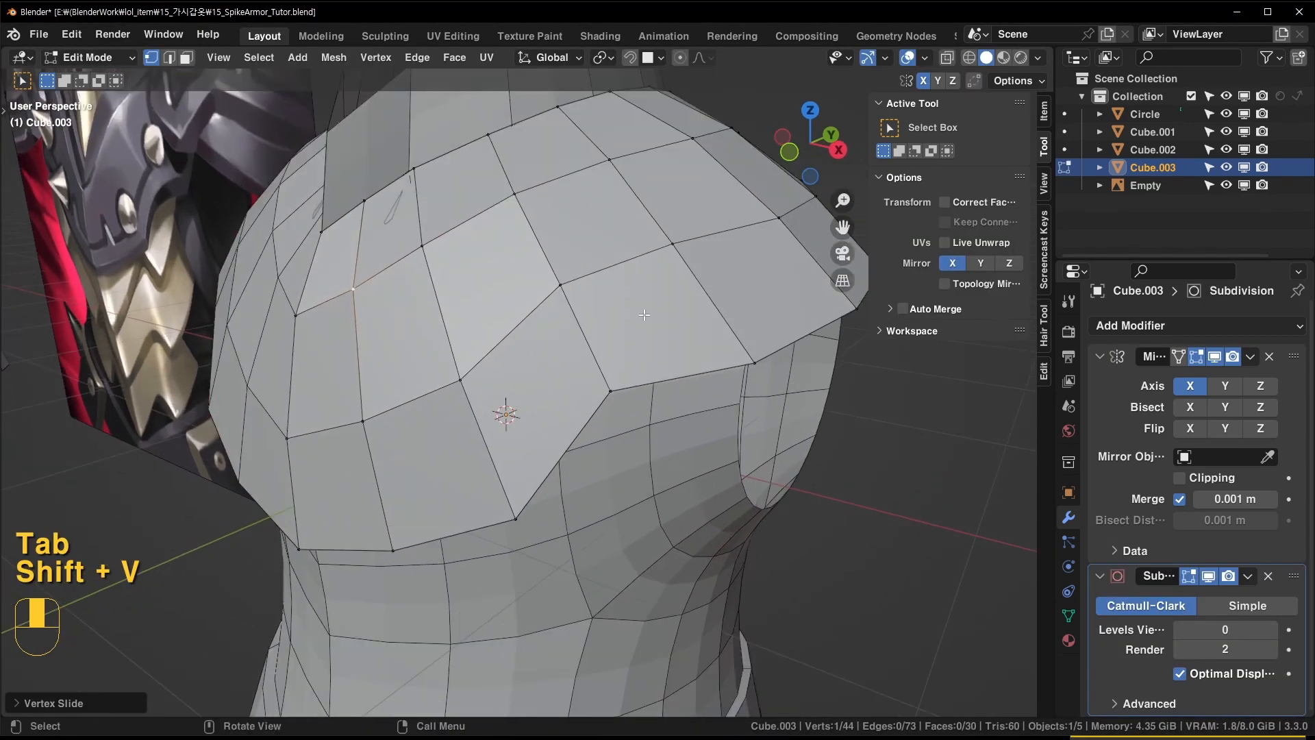
key(Tab)
key(ctrl+1)
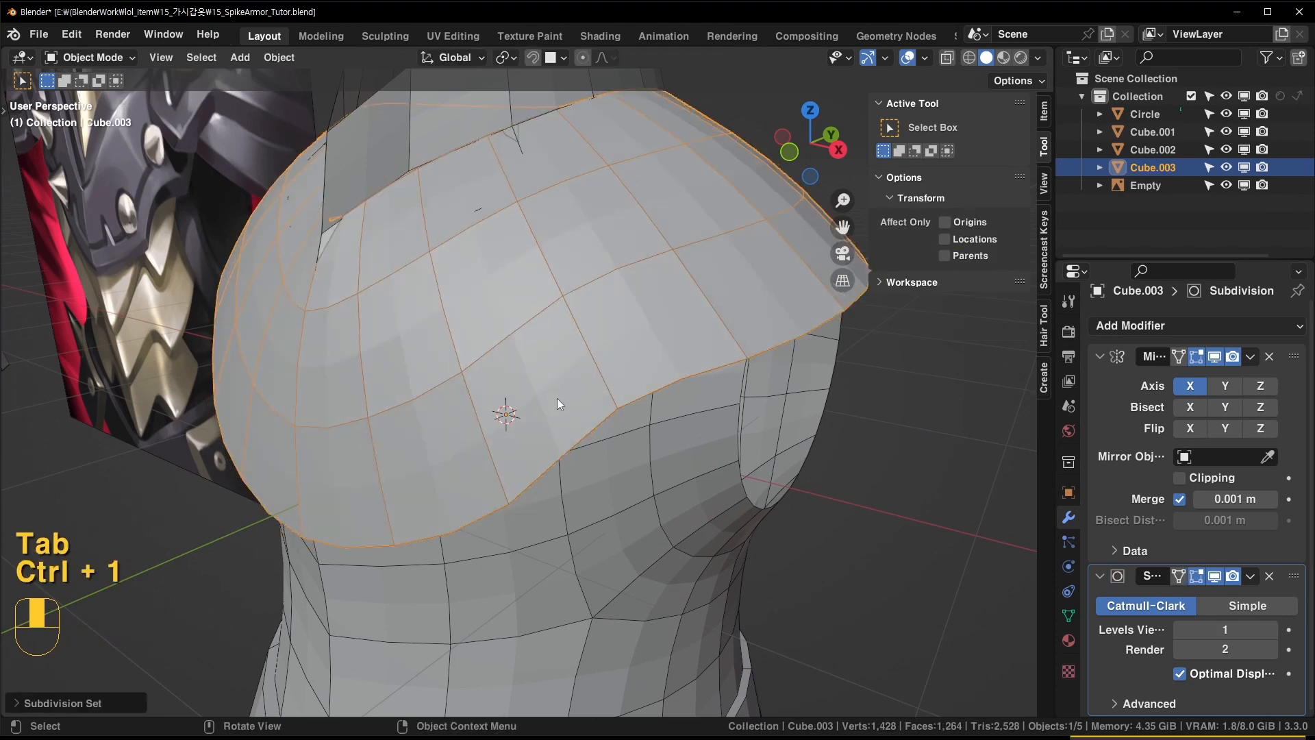
Crease the panel's two short outer edges, one at the lower chest corner and one above the armhole
key(Tab)
key(2)
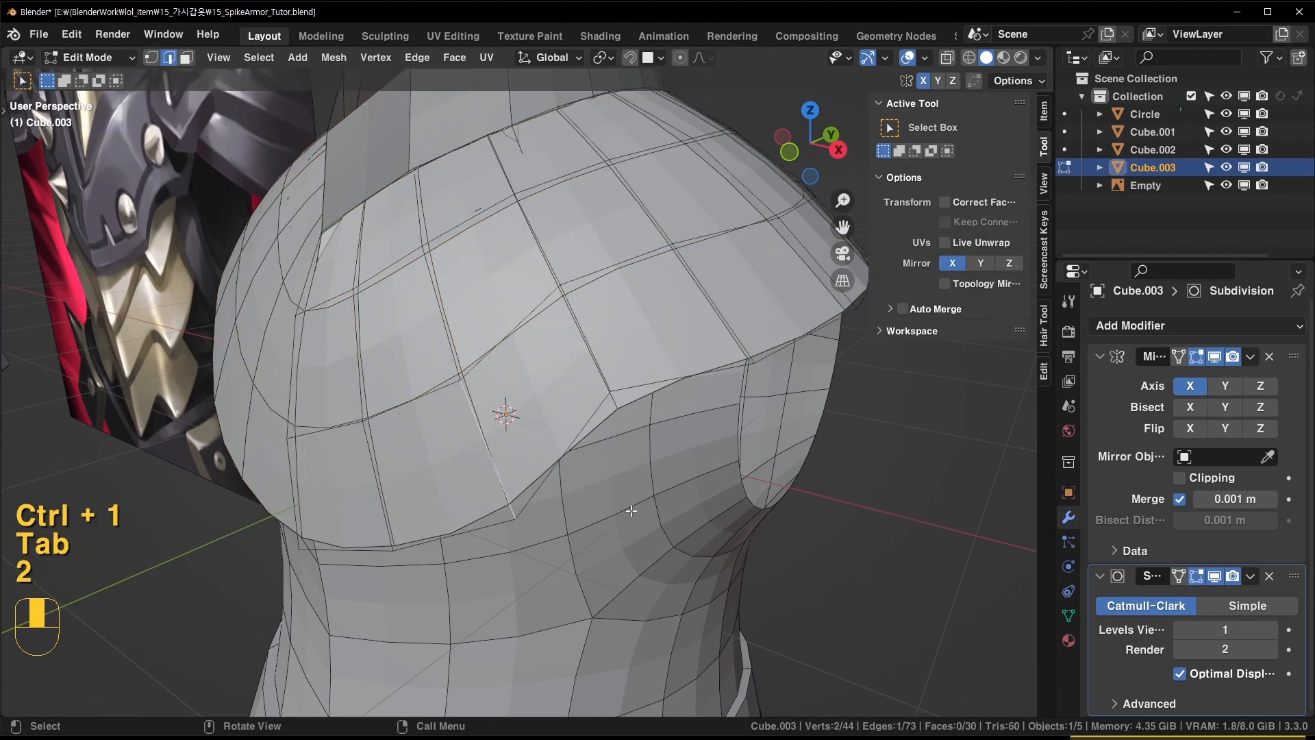
click(906, 519)
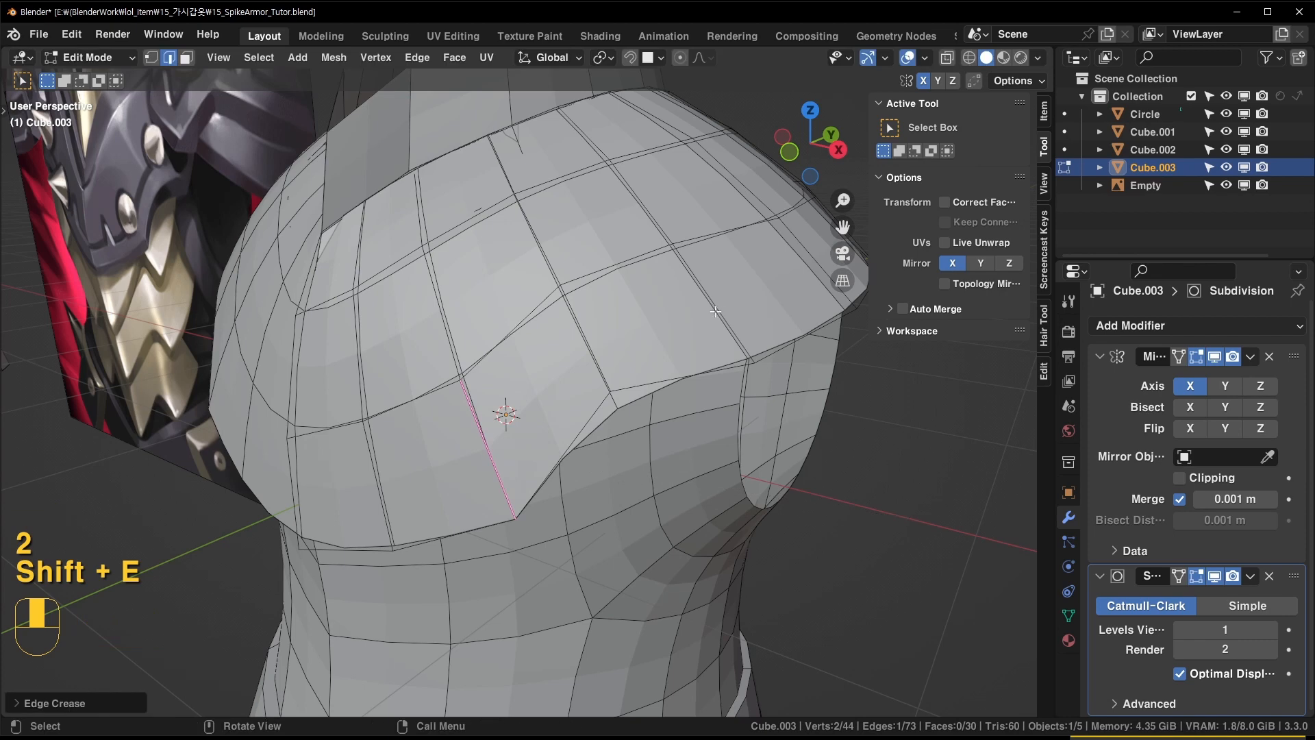
shift+click(715, 305)
key(shift+e)
click(482, 464)
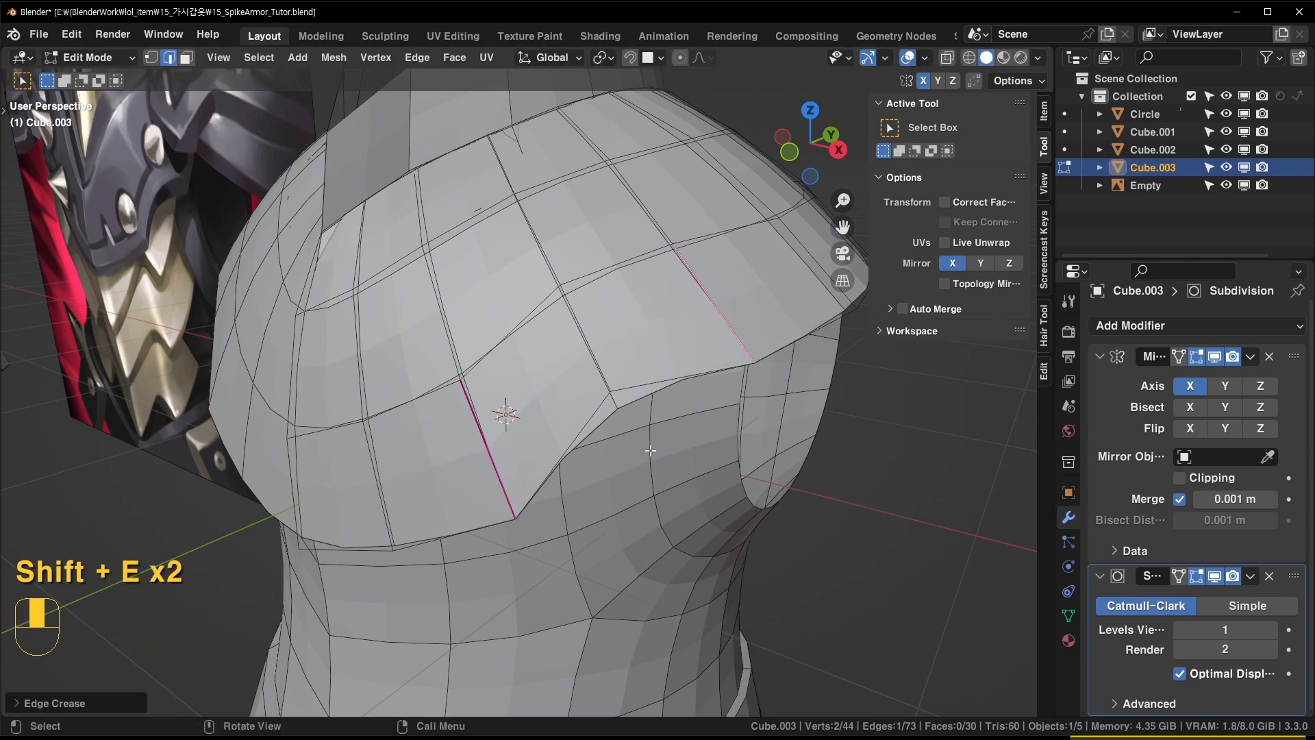
Try creasing the short edge at the panel's inner corner between the two creased edges, and undo it
middle_drag(650, 450, 625, 423)
click(548, 373)
key(shift+e)
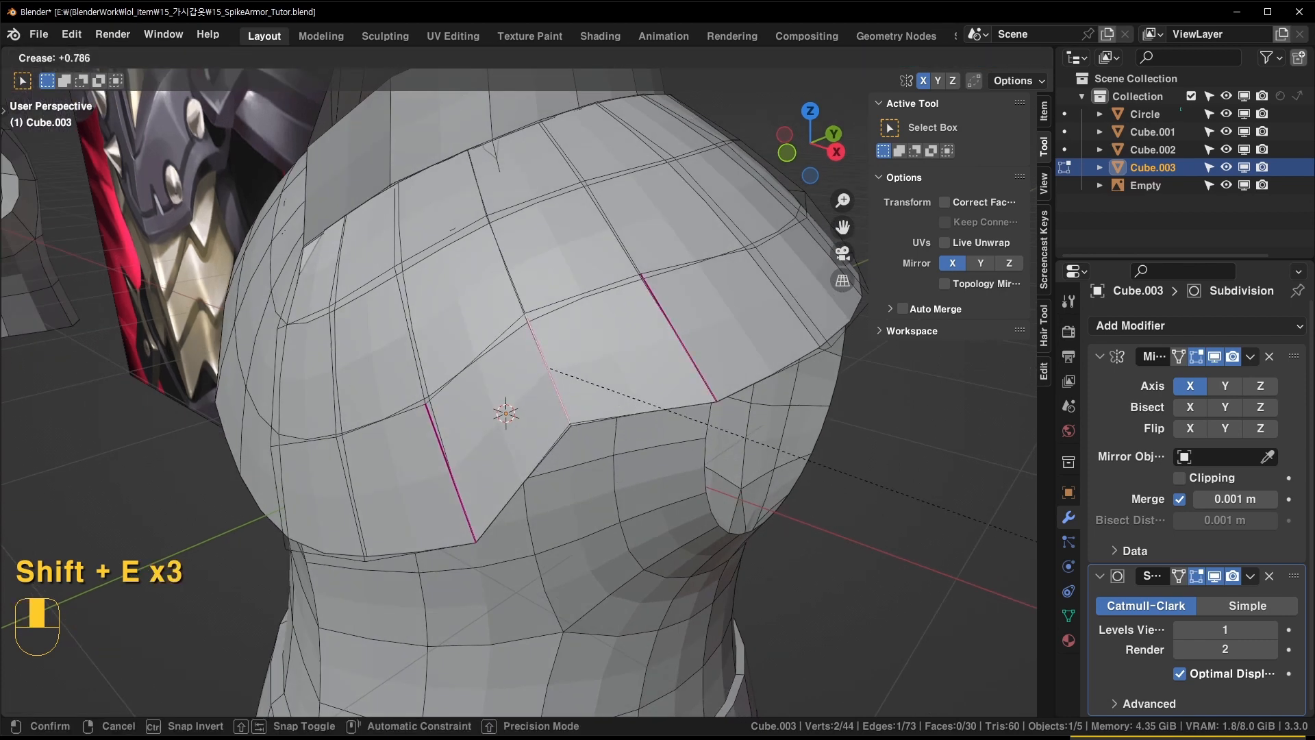
click(1036, 541)
key(ctrl+z)
middle_drag(842, 470, 742, 384)
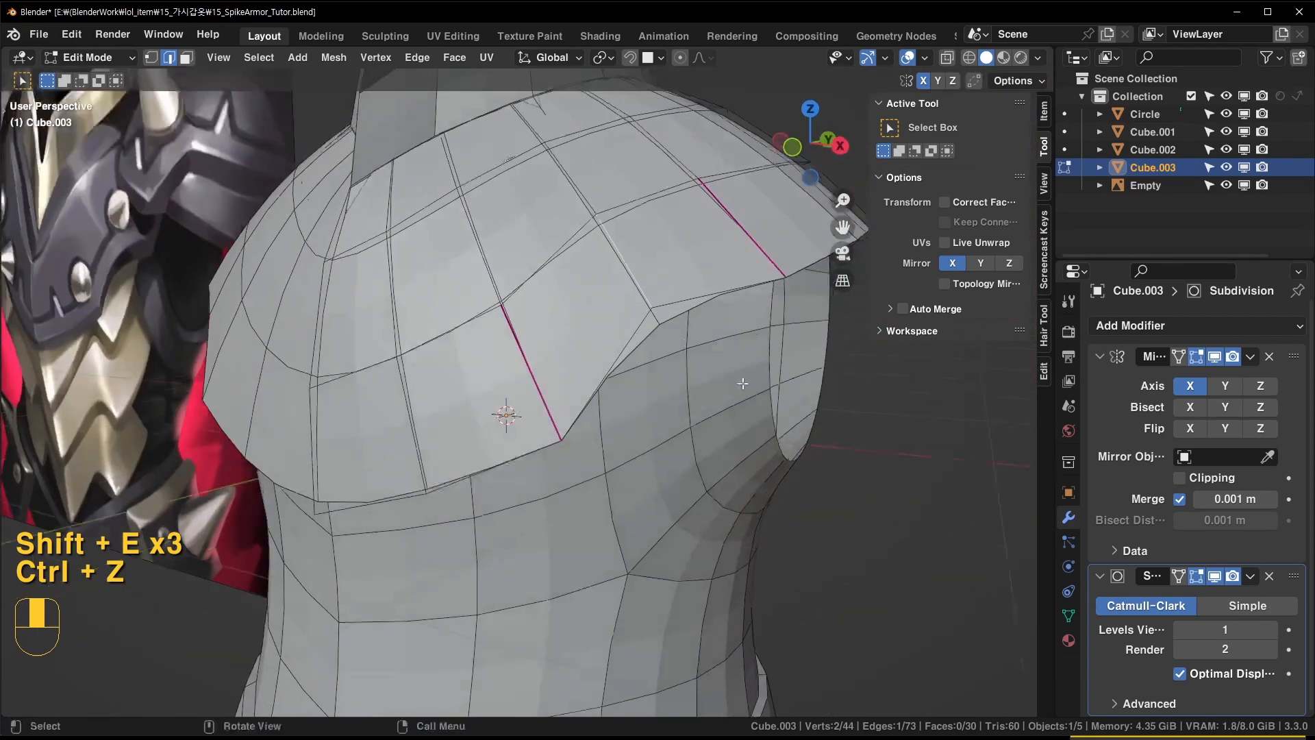
Crease the panel's vertical front centre edge loop and finish editing the panel
key(Tab)
key(Tab)
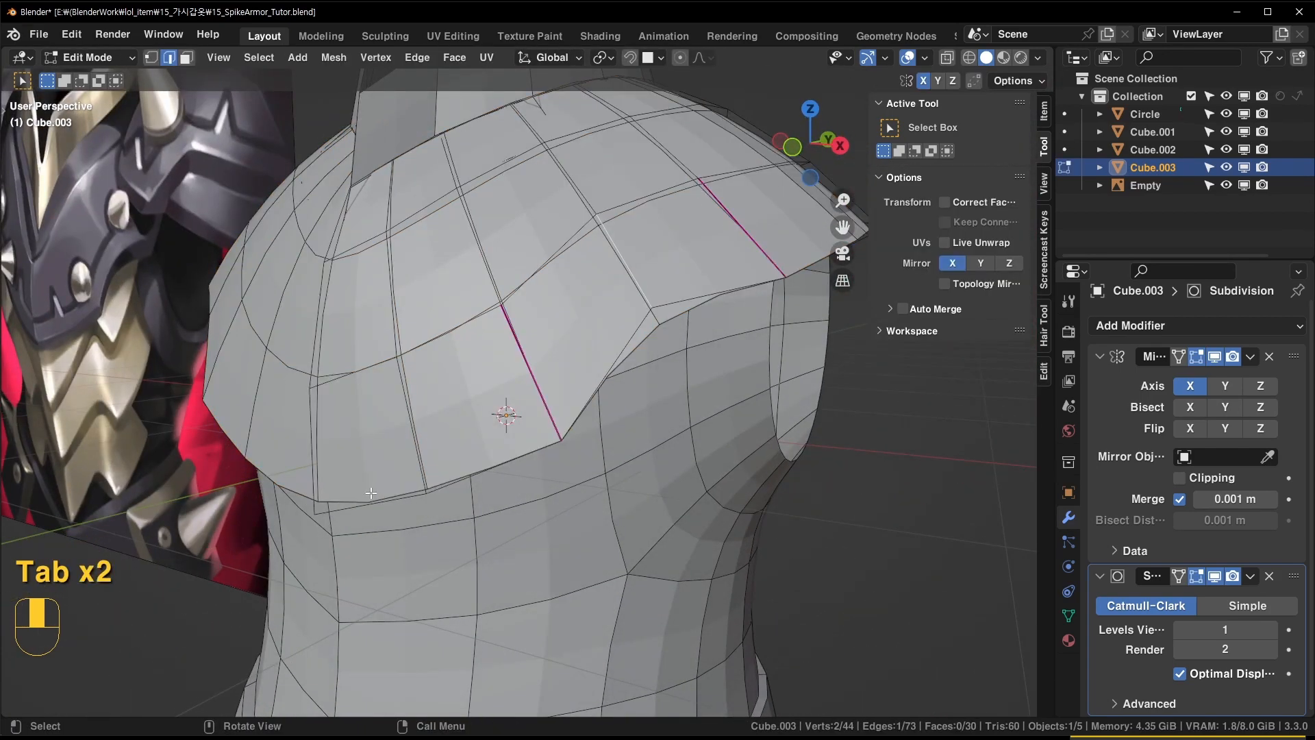
key(shift+e)
click(292, 411)
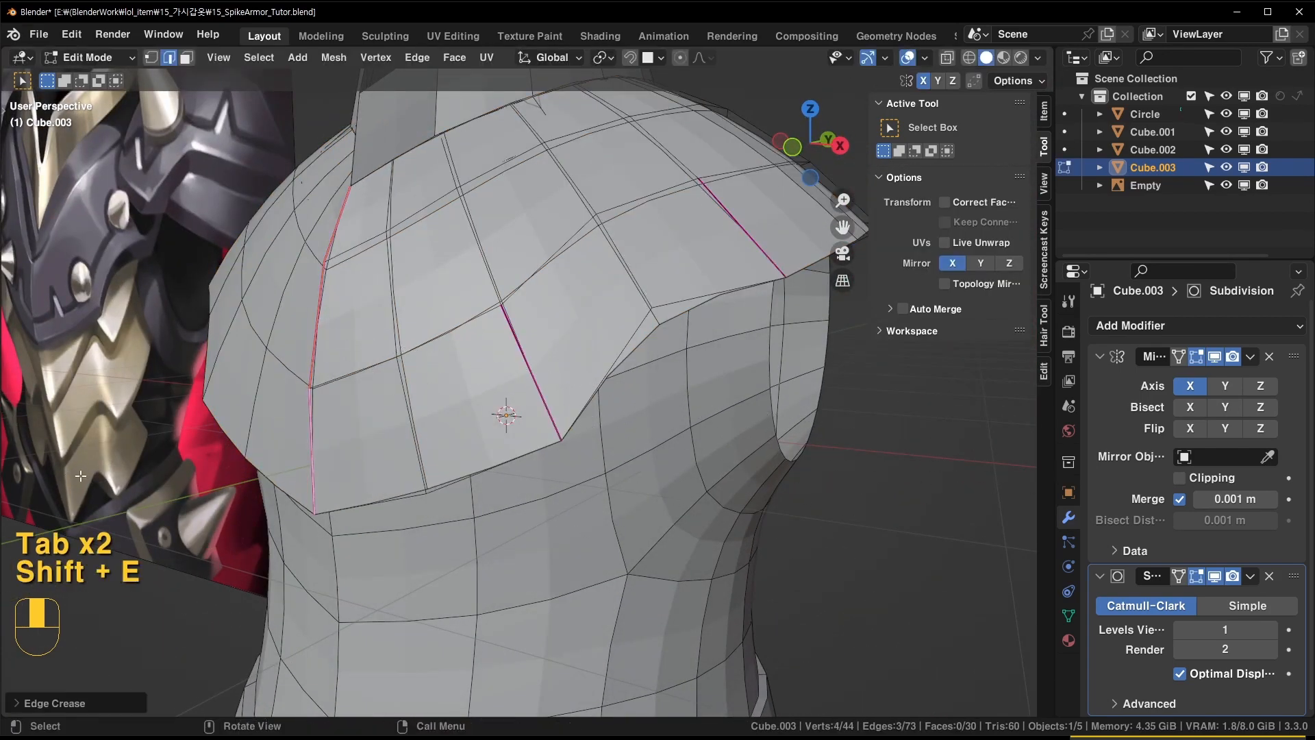
key(Tab)
middle_drag(292, 411, 417, 139)
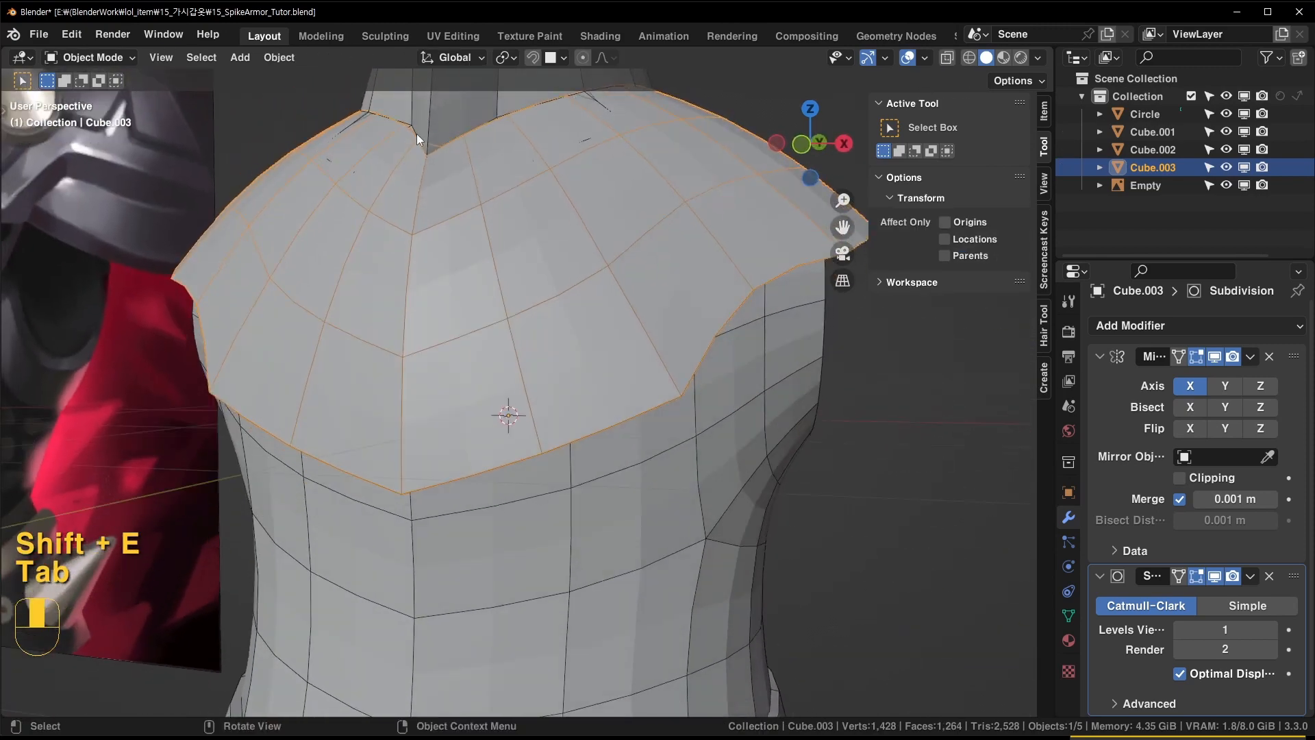
middle_drag(400, 415, 516, 384)
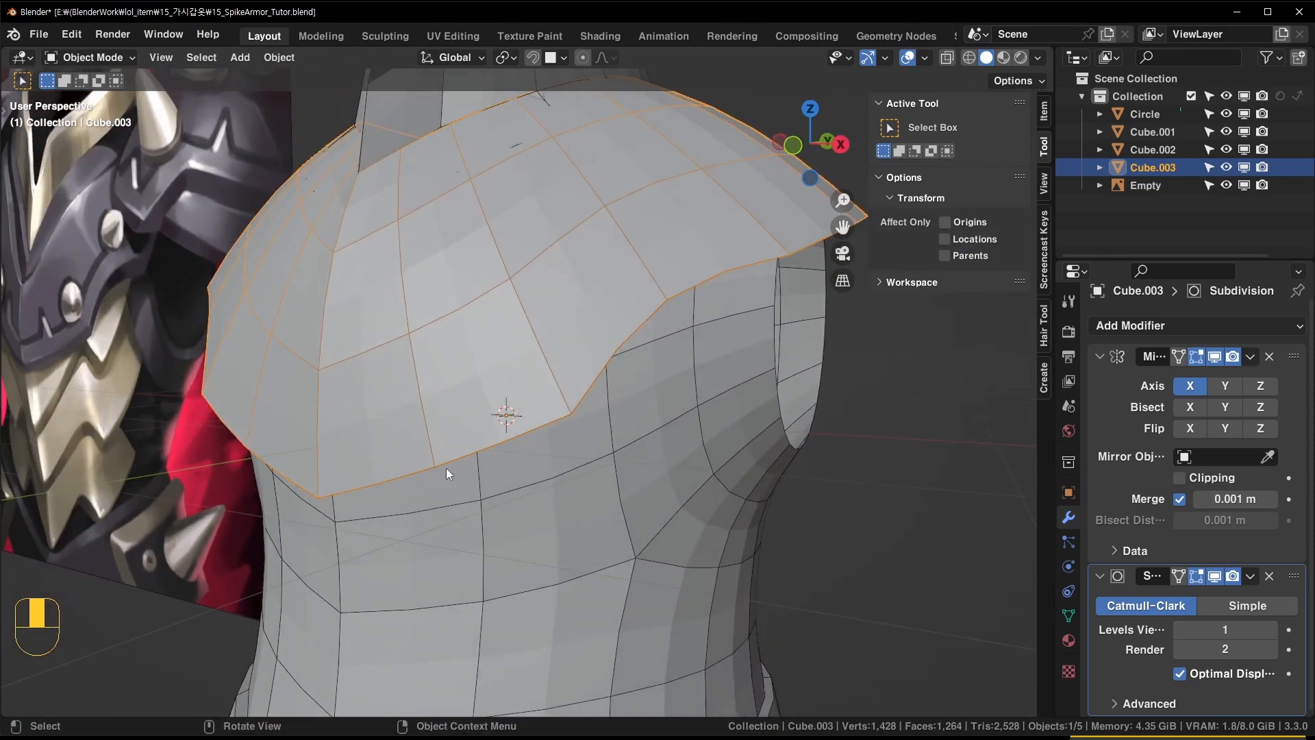
Slide the panel's inner corner vertex in front of the armhole upward along its edge
middle_drag(620, 361, 441, 339)
shift+middle_drag(194, 298, 463, 364)
key(Tab)
key(1)
click(535, 455)
key(shift+v)
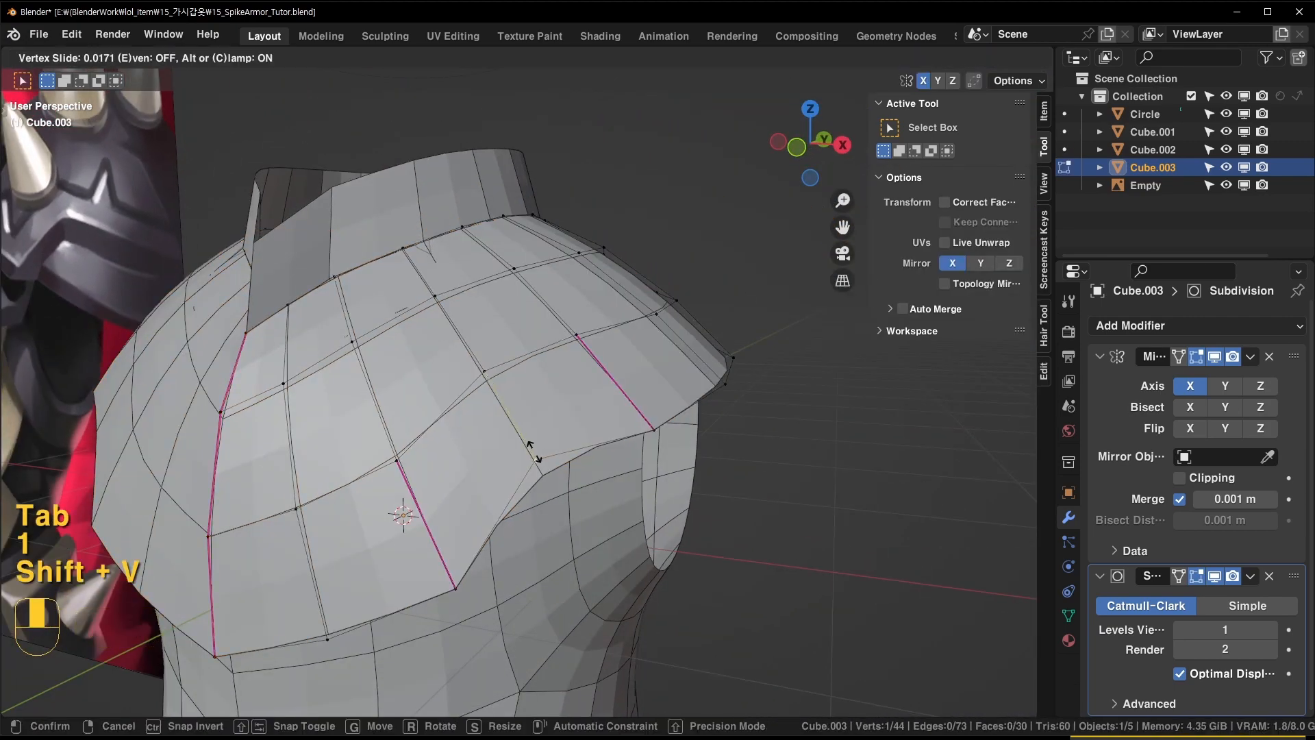
click(517, 424)
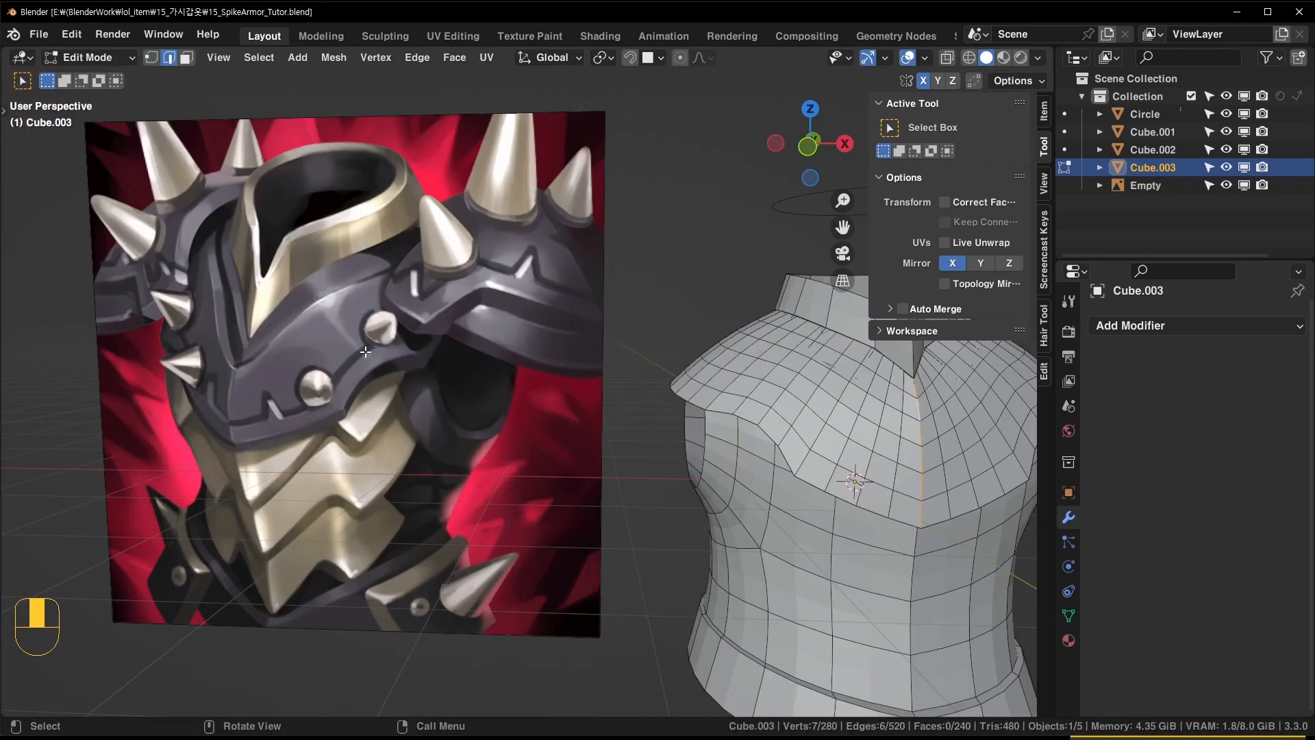
Add a Solidify modifier to the panel and adjust its thickness
shift+middle_drag(365, 351, 287, 343)
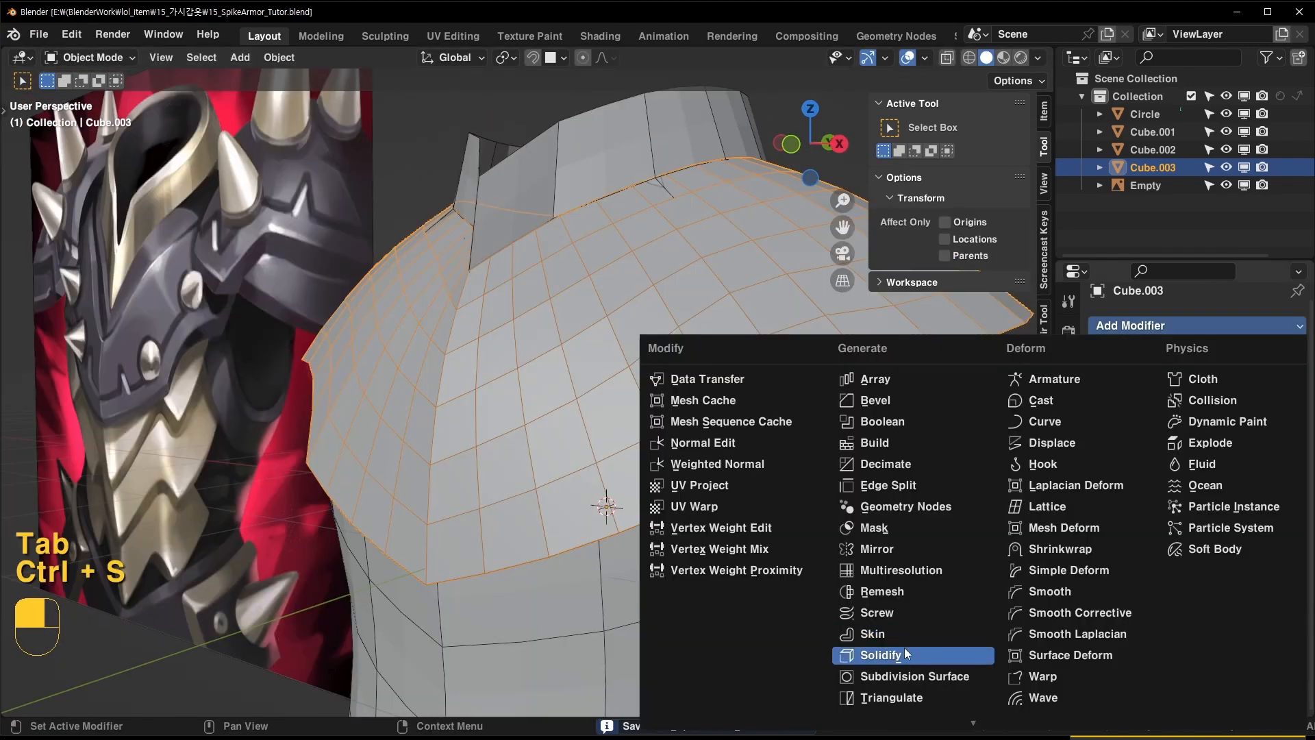
click(903, 651)
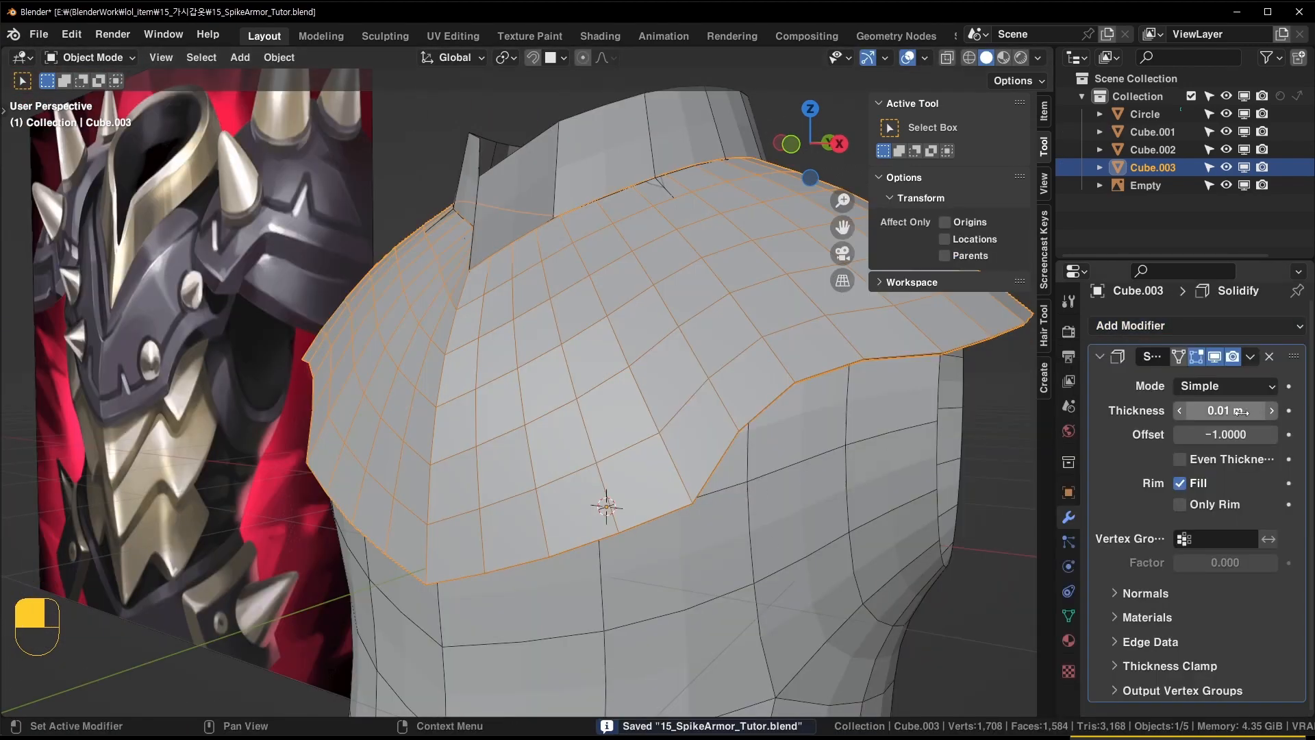
shift+drag(1225, 410, 1185, 410)
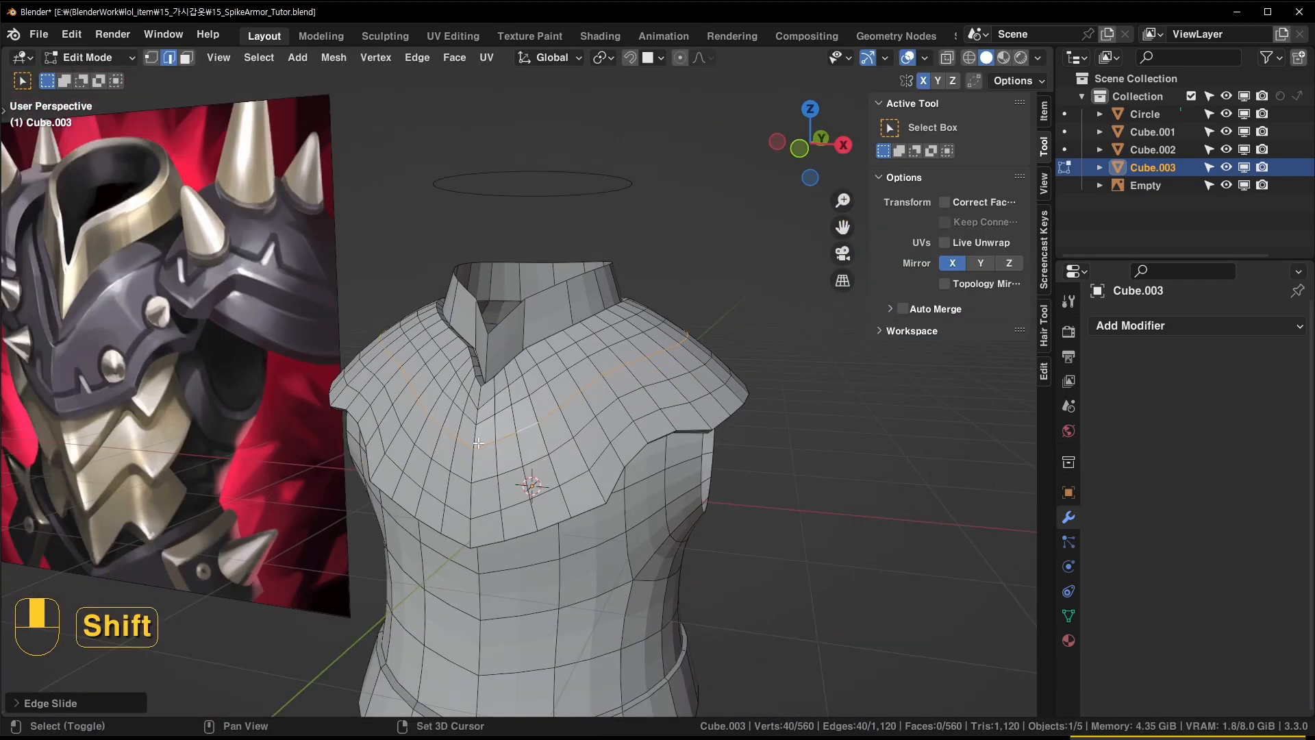
Grow the selection twice from the panel's middle edge loop, and activate the Extrude Along Normals tool
scroll(478, 443, up, 3)
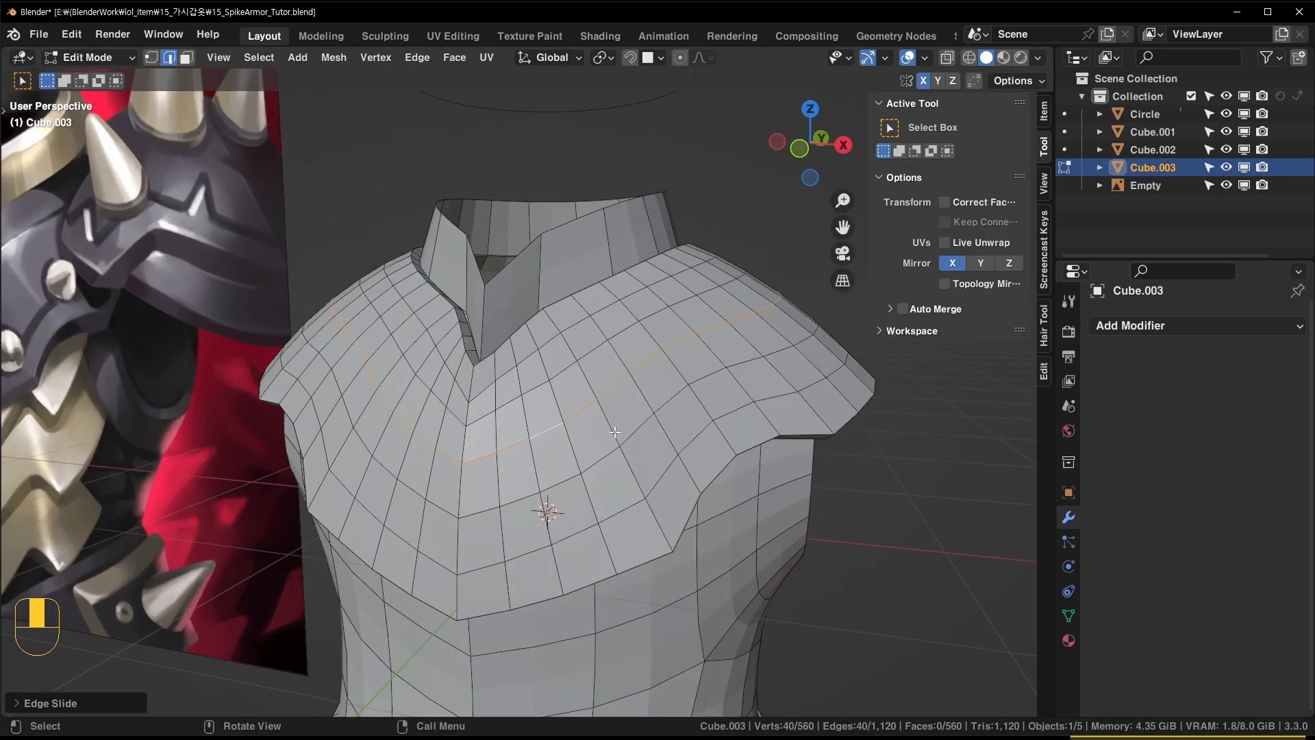
key(ctrl+KP_Add)
key(ctrl+KP_Add)
middle_drag(579, 458, 547, 452)
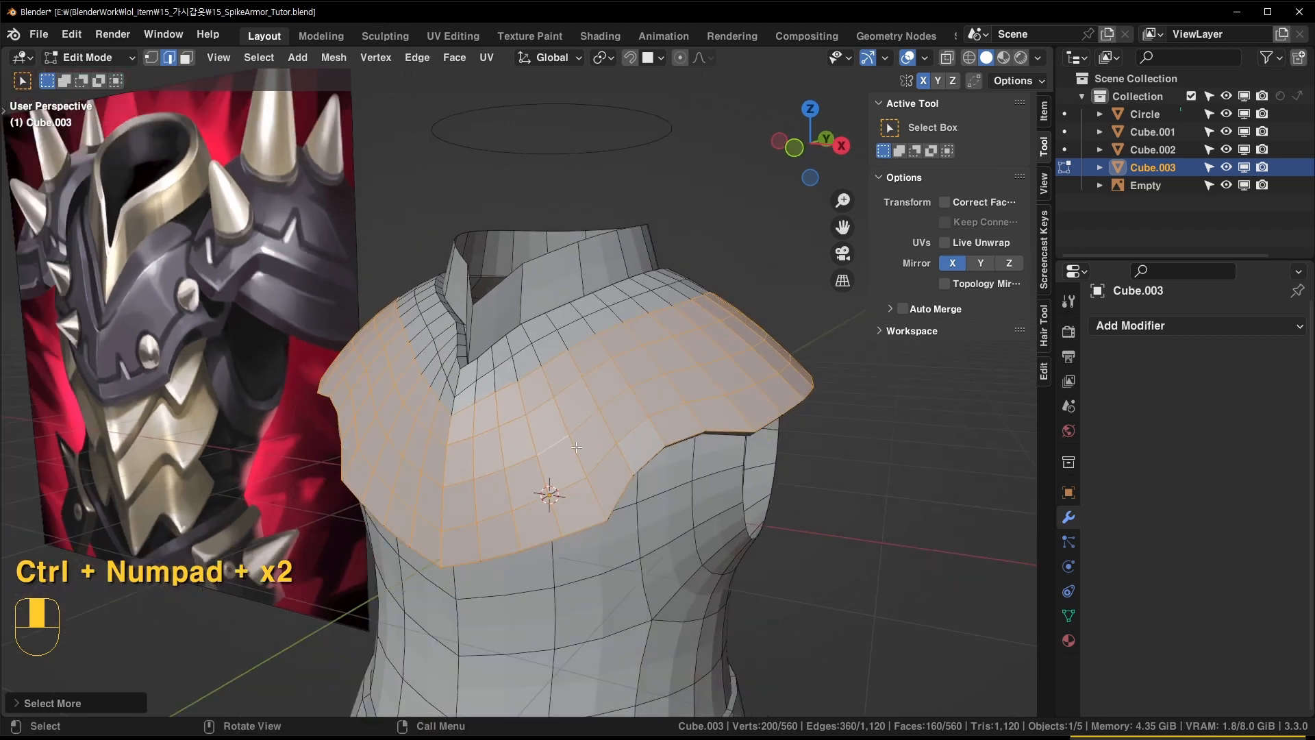
shift+middle_drag(496, 389, 574, 384)
scroll(588, 402, up, 3)
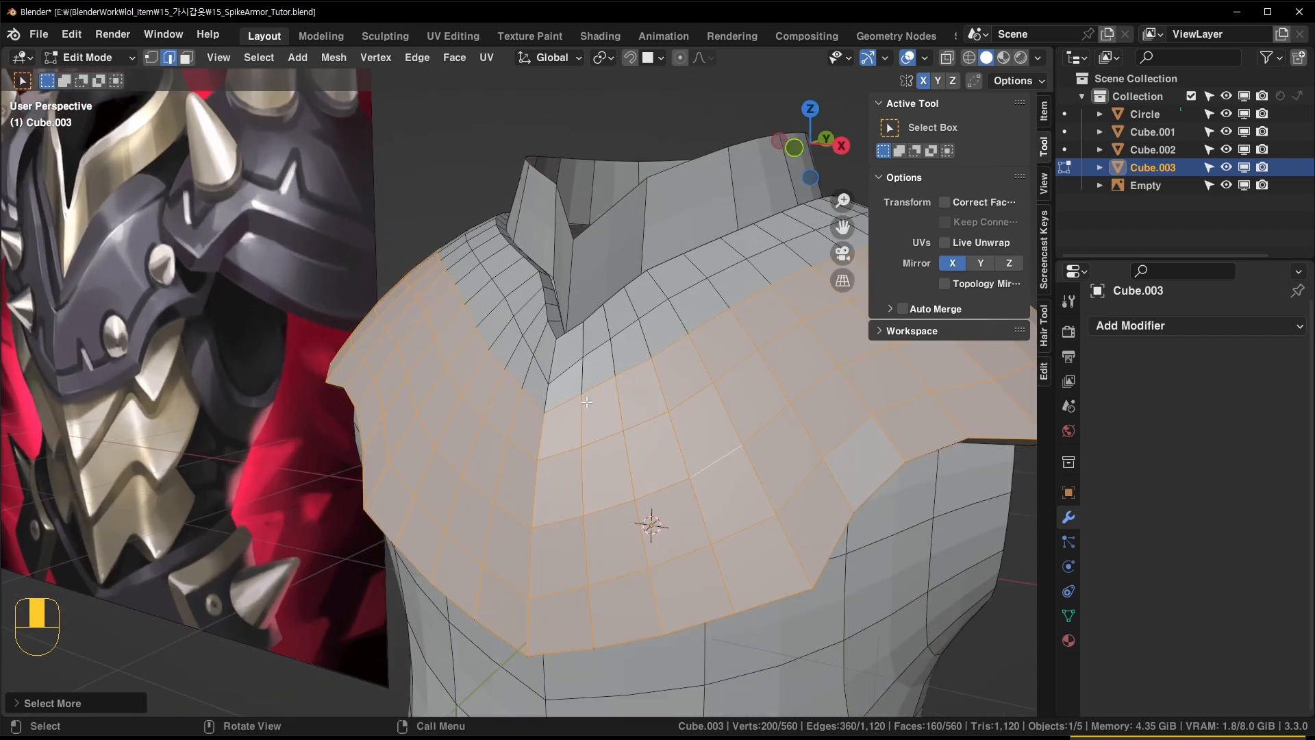
shift+middle_drag(674, 430, 650, 413)
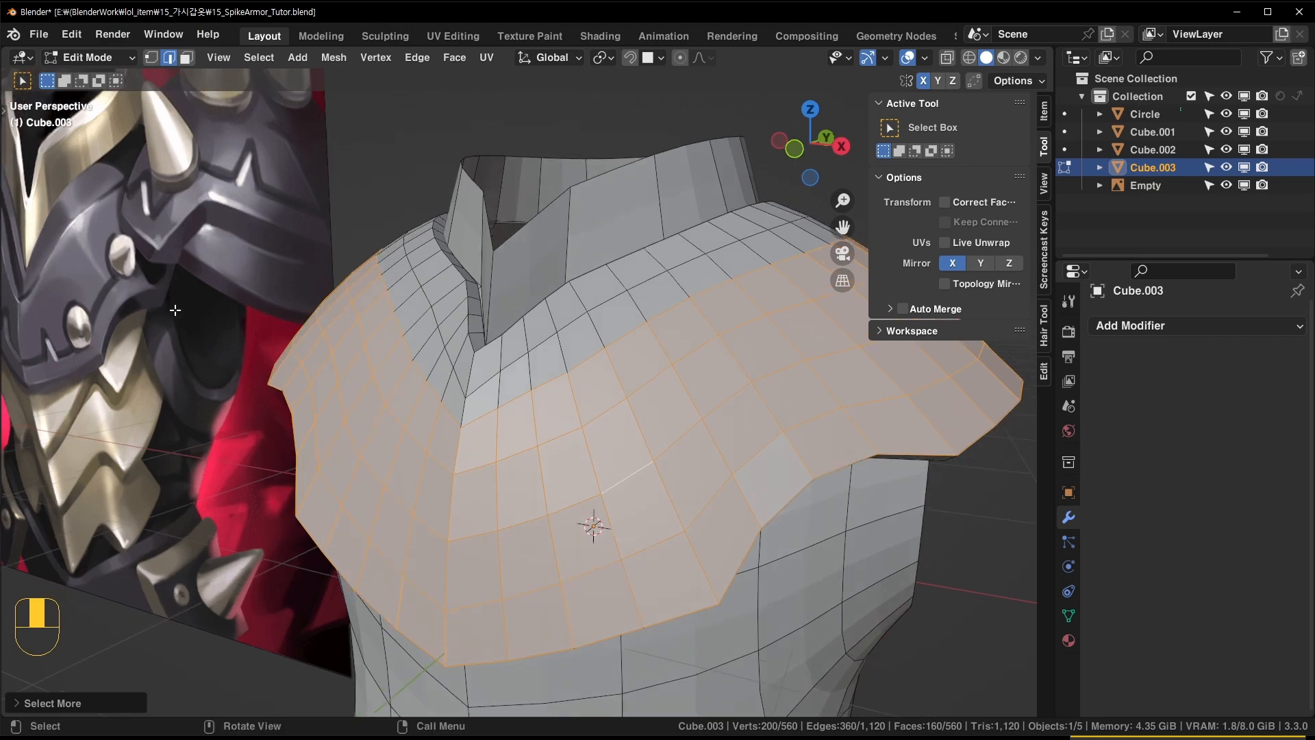
key(t)
drag(136, 465, 154, 584)
click(154, 584)
Try extruding the panel's selected outer band slightly outward along its normals, and undo it
middle_drag(485, 309, 514, 317)
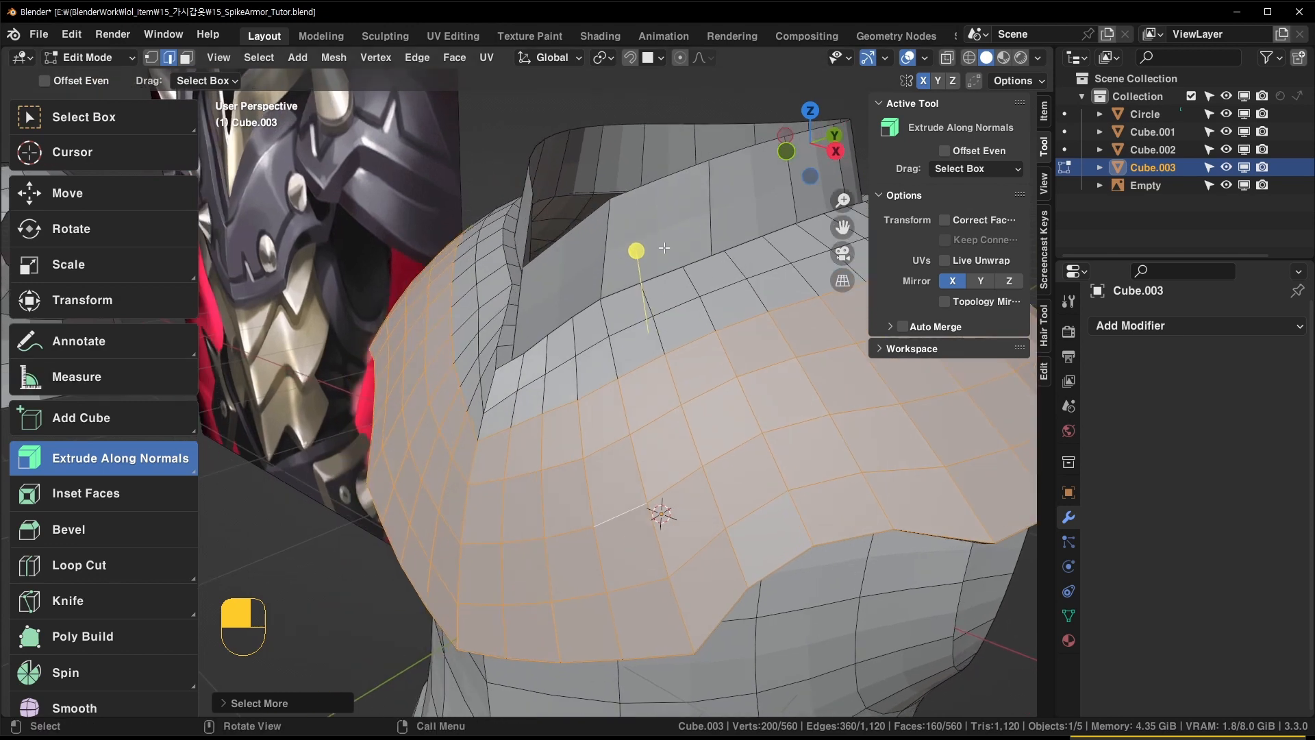
drag(640, 249, 645, 237)
shift+middle_drag(451, 321, 553, 334)
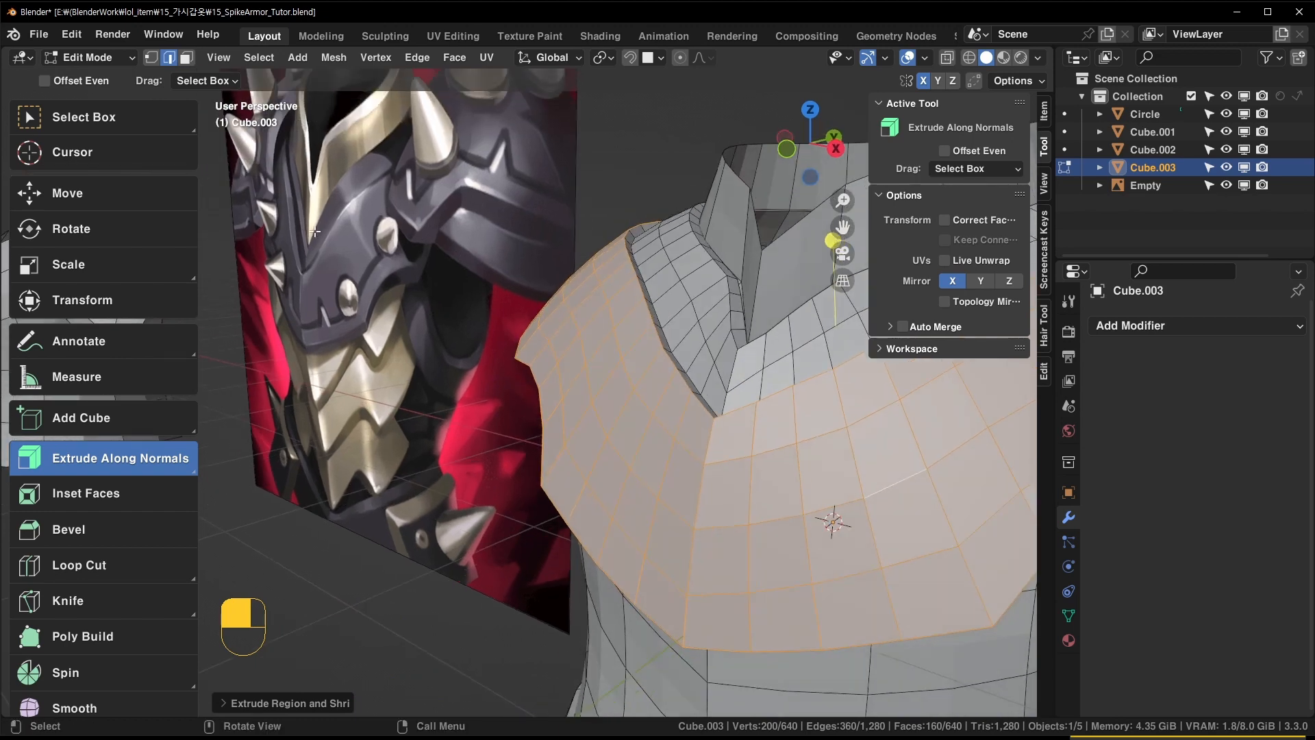
shift+middle_drag(298, 215, 648, 295)
key(ctrl+z)
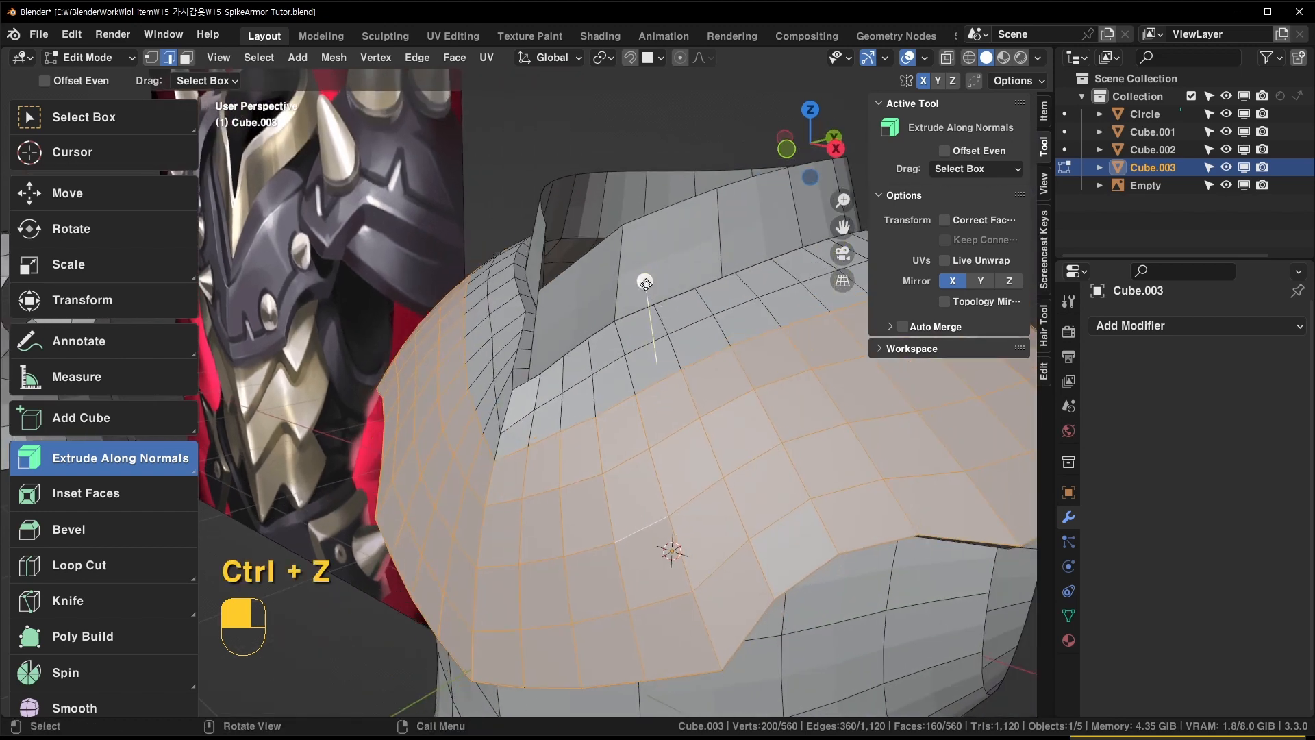
Retry the slight outward extrusion of the outer band, and undo it together with the last selection growth
drag(645, 283, 648, 276)
middle_drag(647, 276, 547, 411)
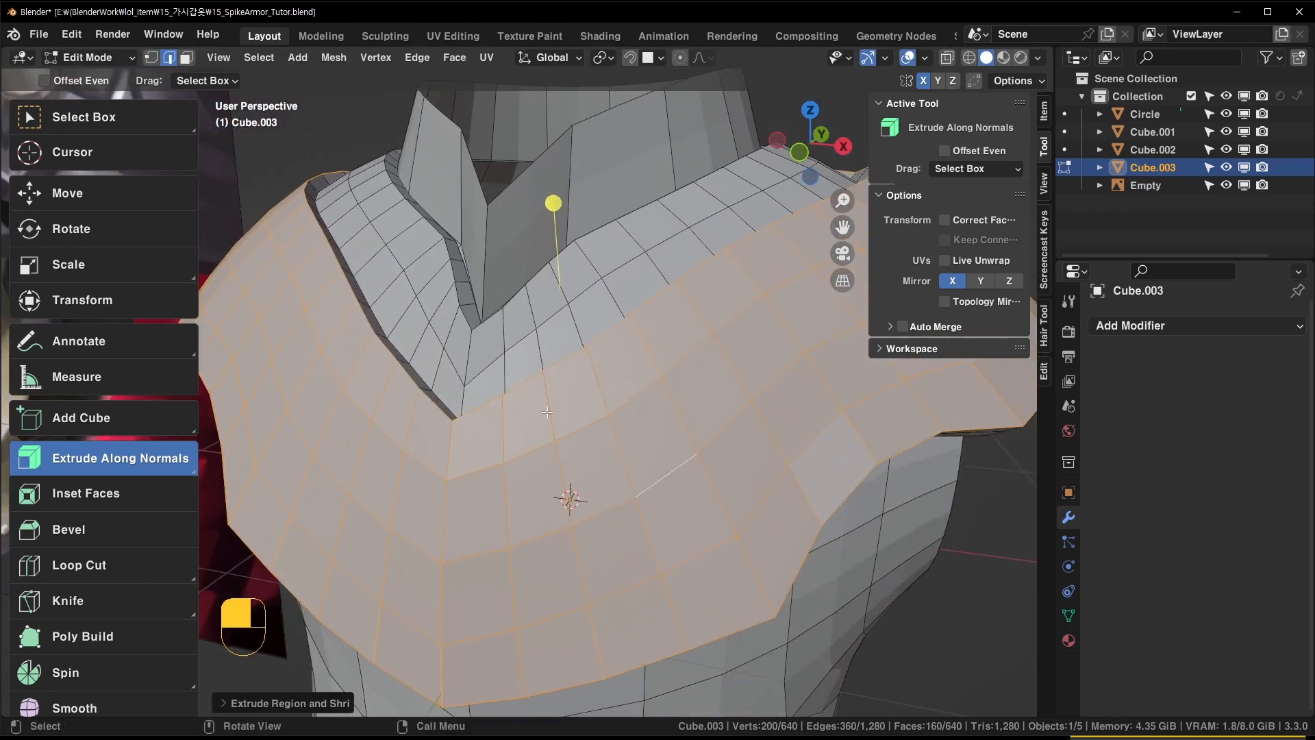
key(ctrl+z)
key(ctrl+z)
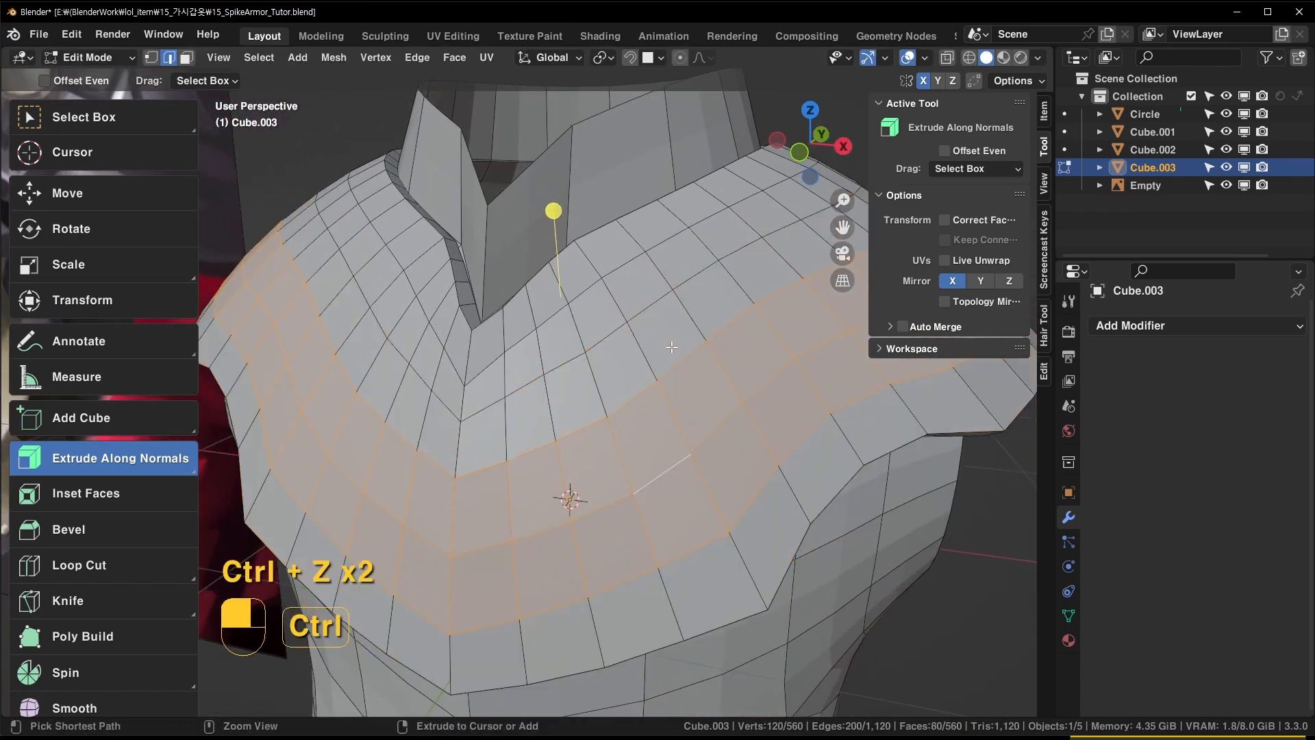
Extend the face selection to cover the whole panel below its neckline strip, and extrude it slightly outward along its normals
key(2)
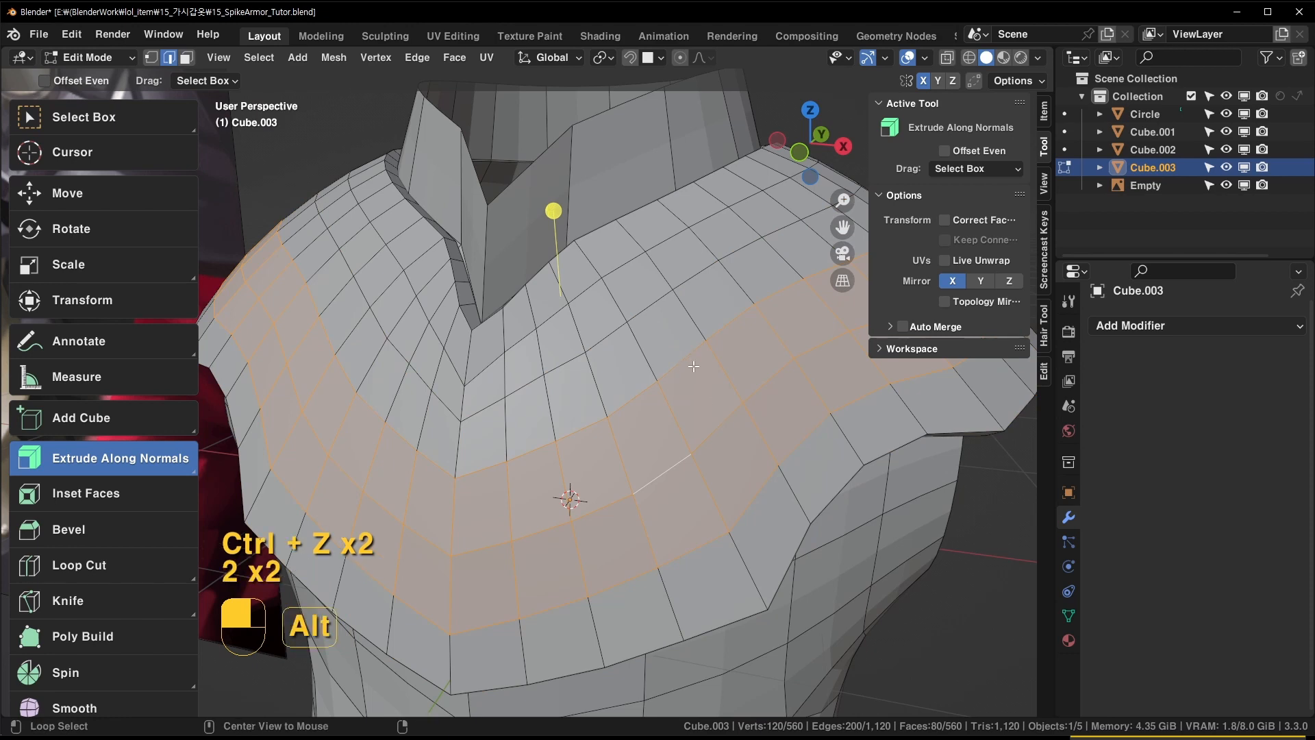
key(ctrl+KP_Add)
key(ctrl+KP_Add)
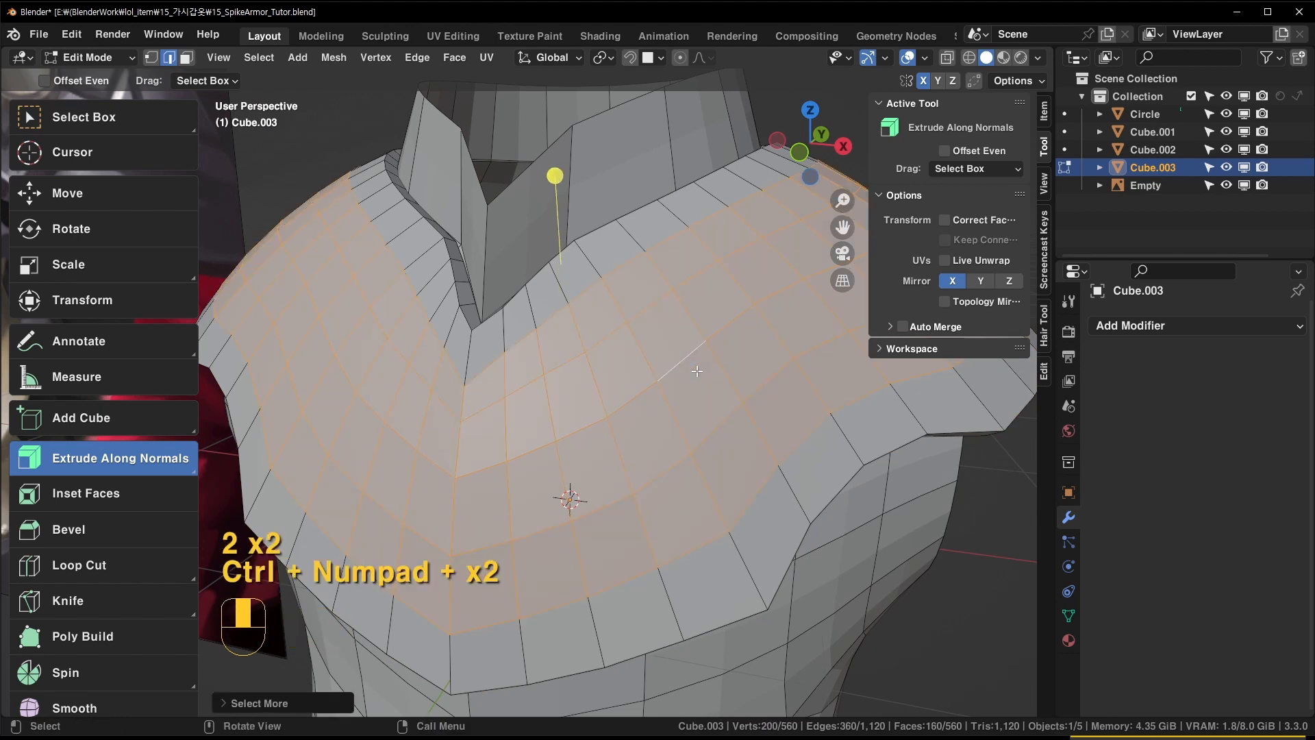
key(3)
alt+shift+click(779, 481)
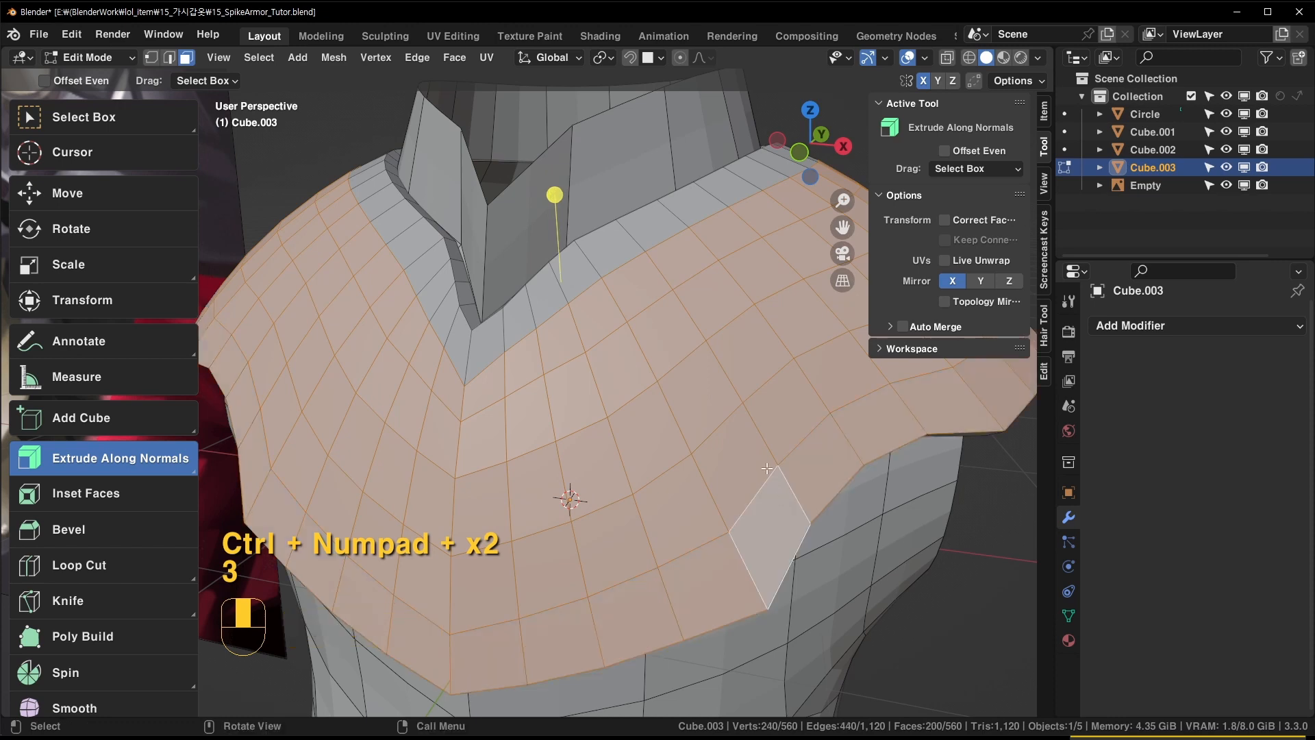
middle_drag(779, 480, 582, 192)
drag(561, 195, 563, 185)
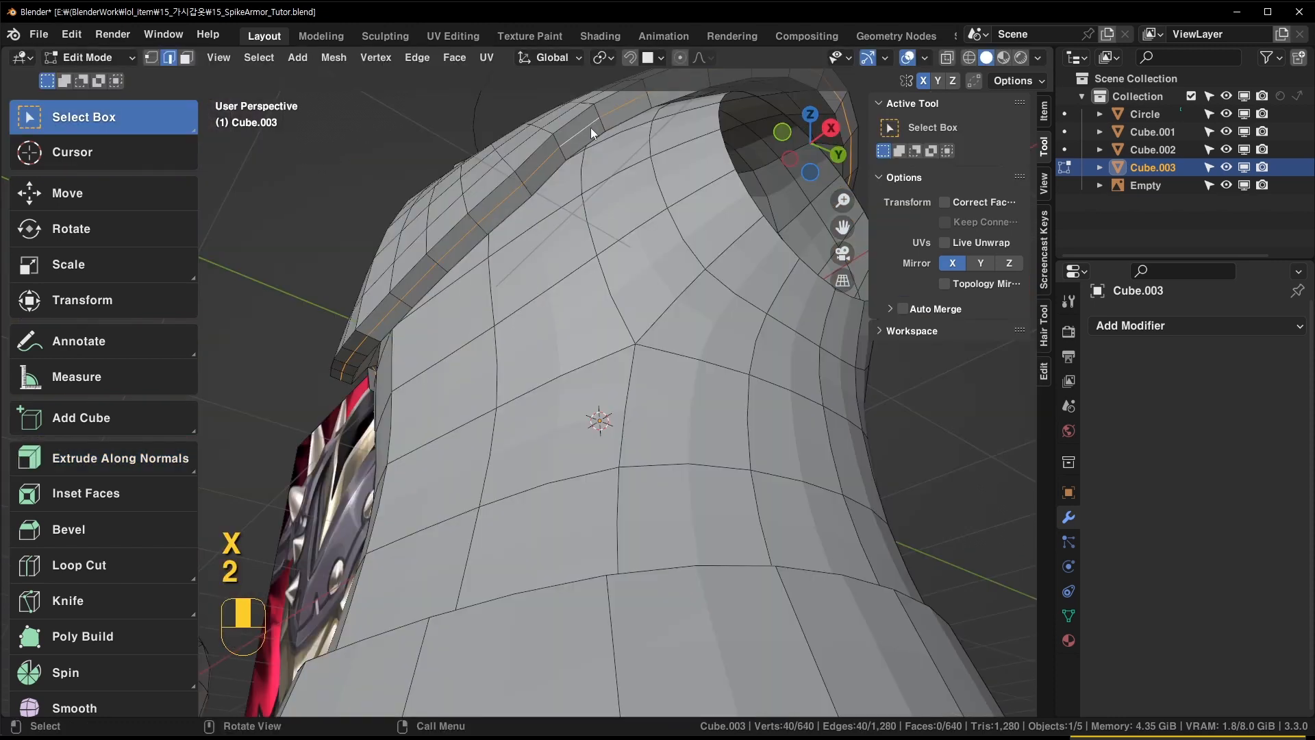
Dissolve the selected middle edge loop on the panel's thickness rim, return to Object Mode and save the file
key(x)
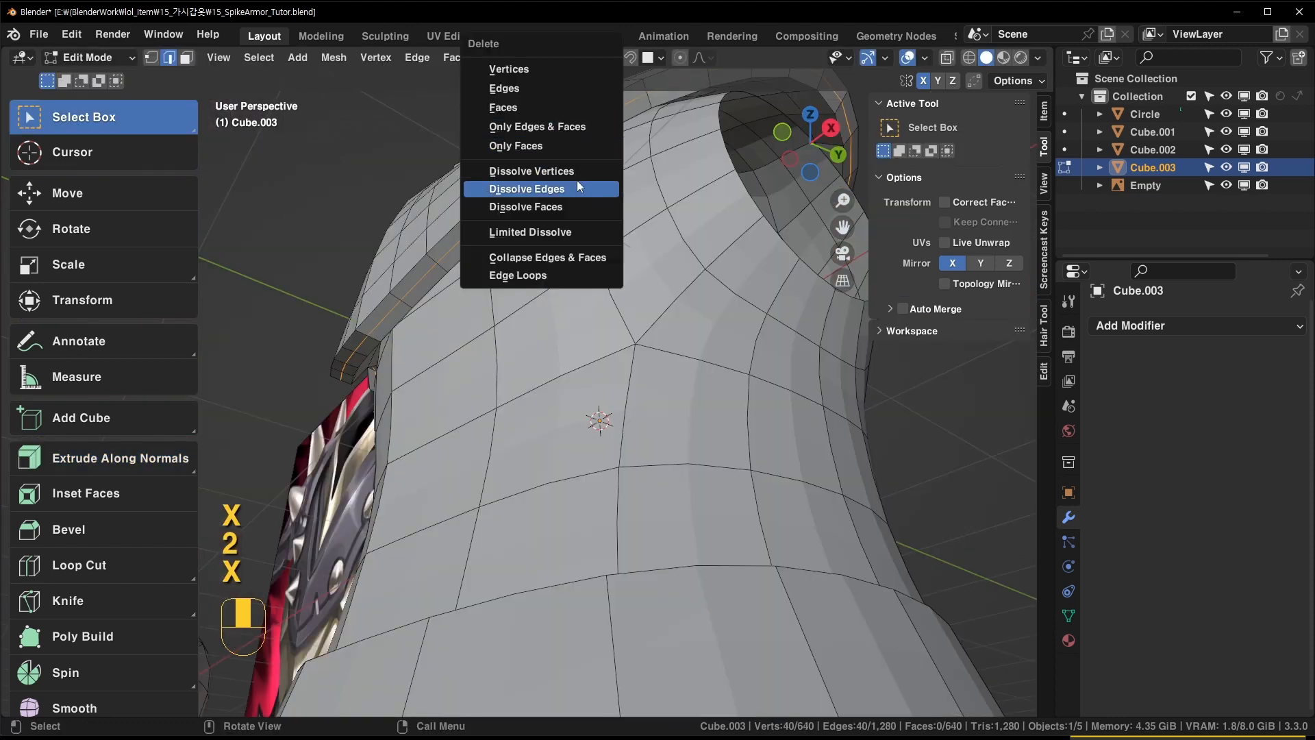
click(577, 180)
key(t)
key(n)
middle_drag(631, 268, 285, 298)
key(Tab)
key(shift+h)
key(alt+h)
key(ctrl+s)
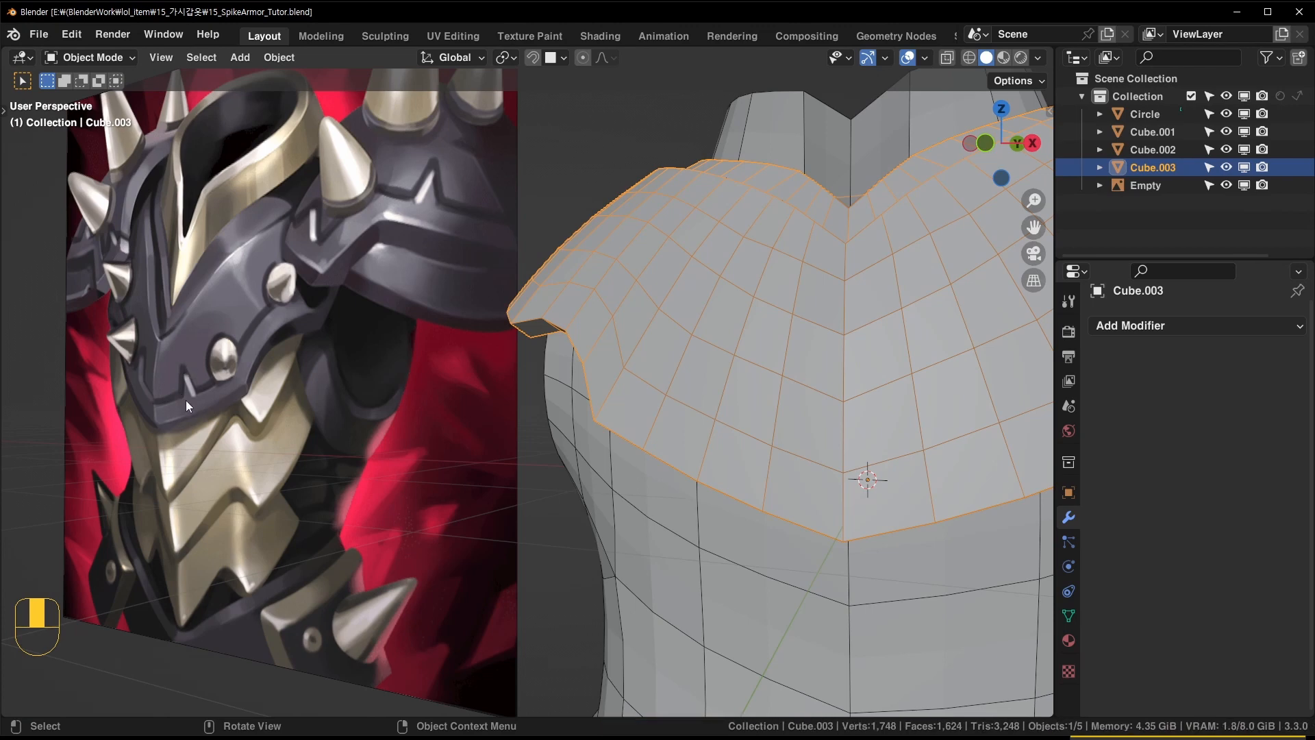
Knife two slanted cuts from a vertex on the panel's lower front down to the next edge loop, outlining a pointed notch
key(Tab)
key(k)
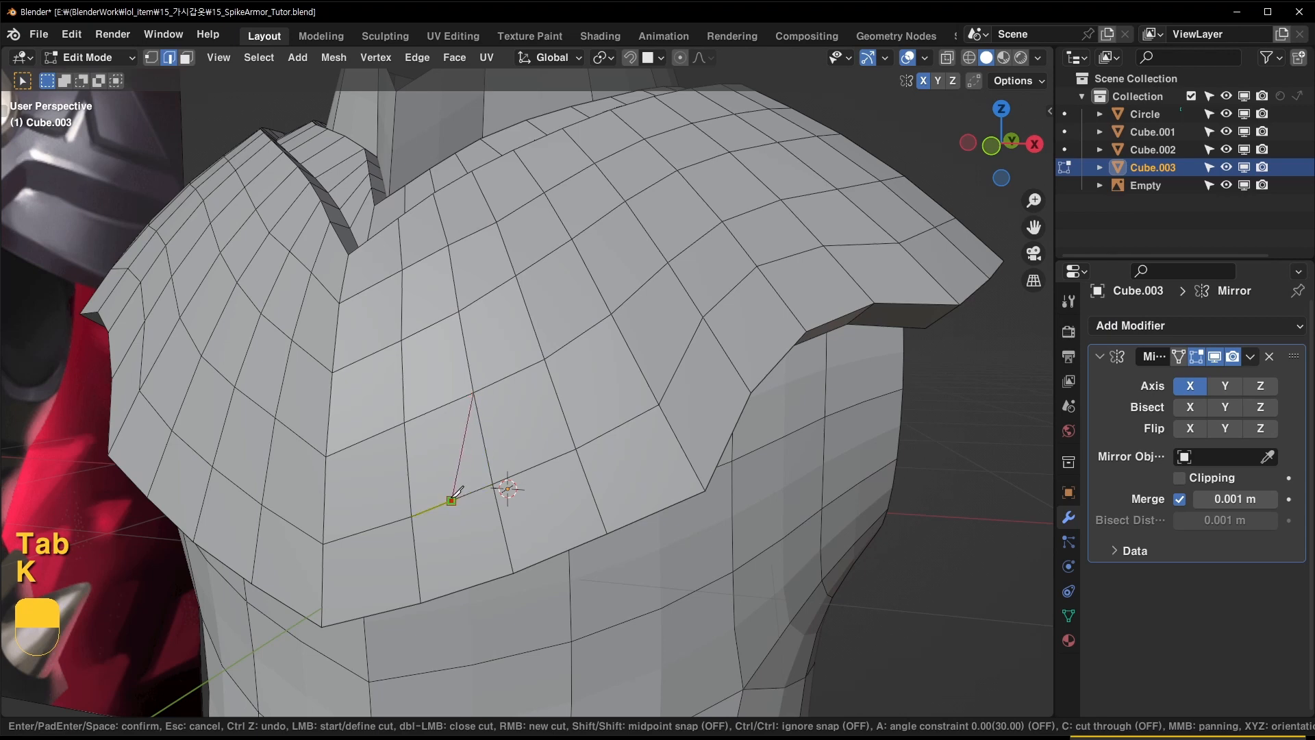
key(space)
key(k)
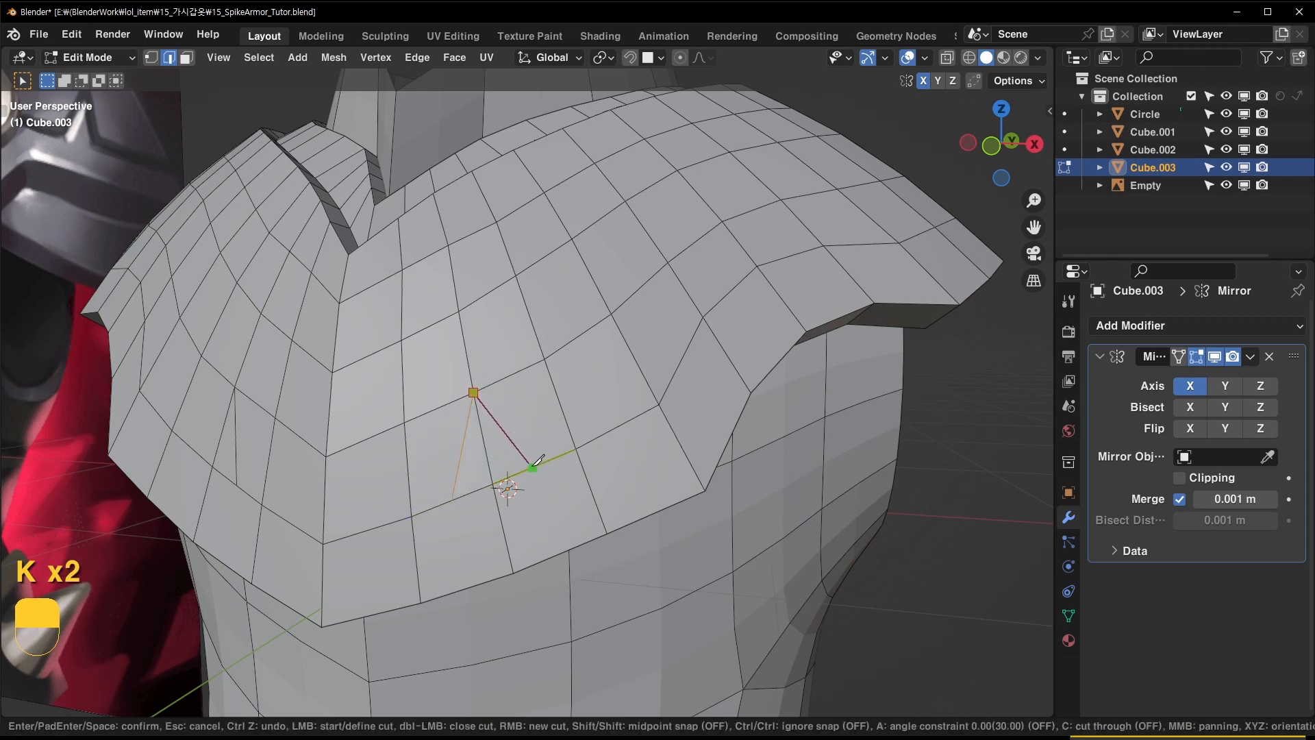
click(535, 457)
key(space)
Knife a stepped cut below the notch, starting and ending at vertices on the panel's lower border
mouse_move(495, 543)
middle_down()
mouse_move(495, 502)
mouse_move(490, 524)
middle_up()
scroll(479, 513, up, 3)
key(k)
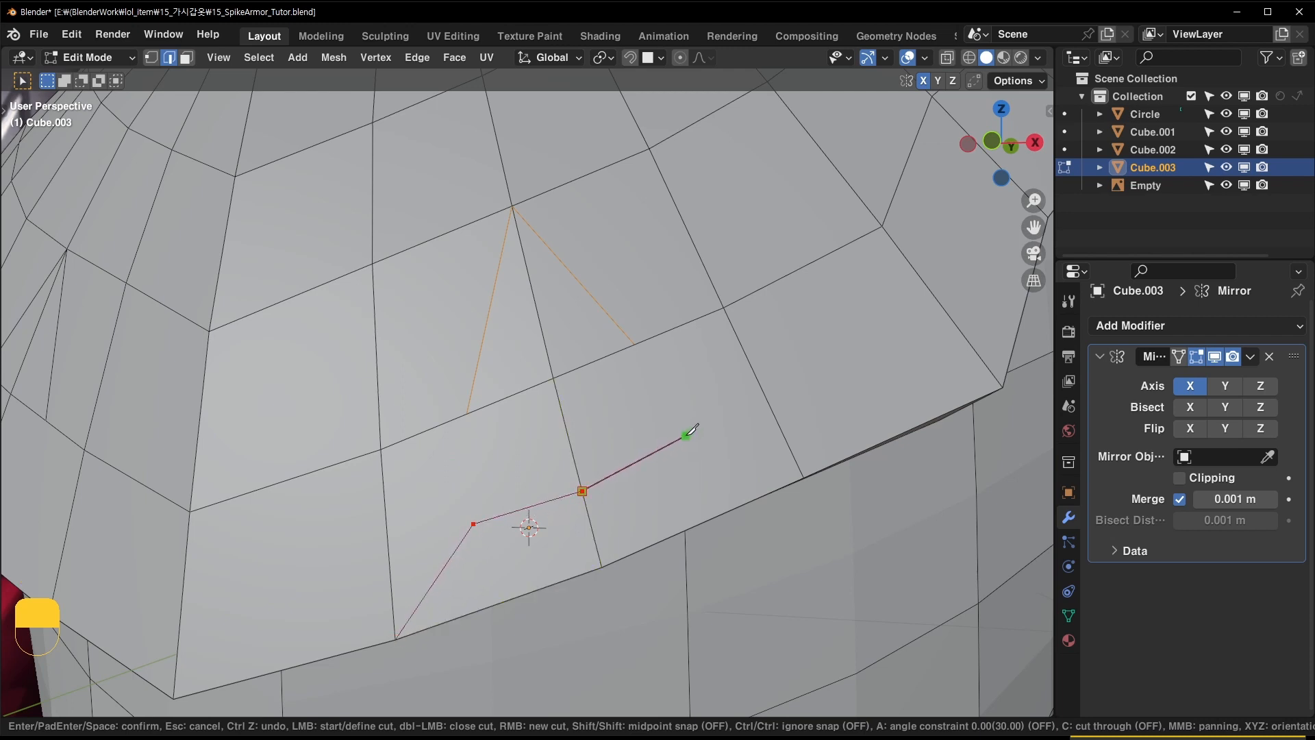
click(805, 476)
key(space)
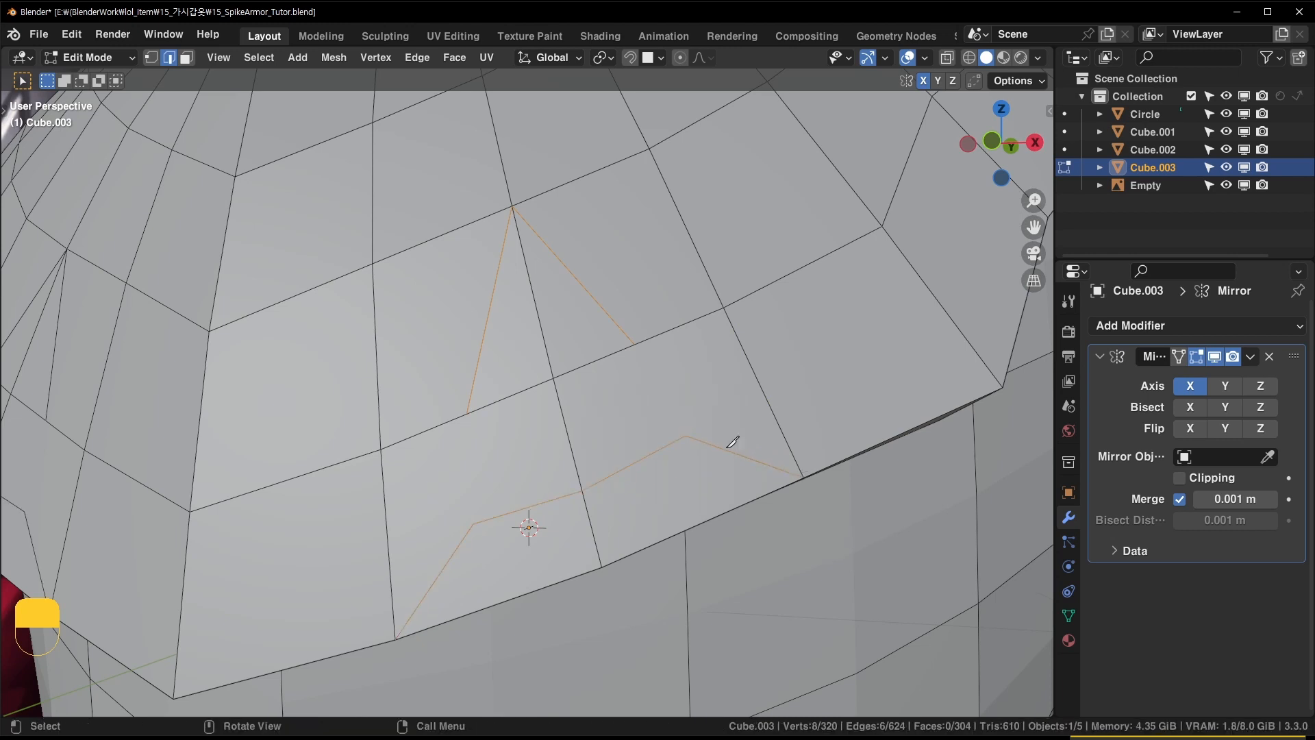
Knife connecting cuts from both feet of the pointed notch down to the corners of the stepped cut
key(k)
key(space)
key(k)
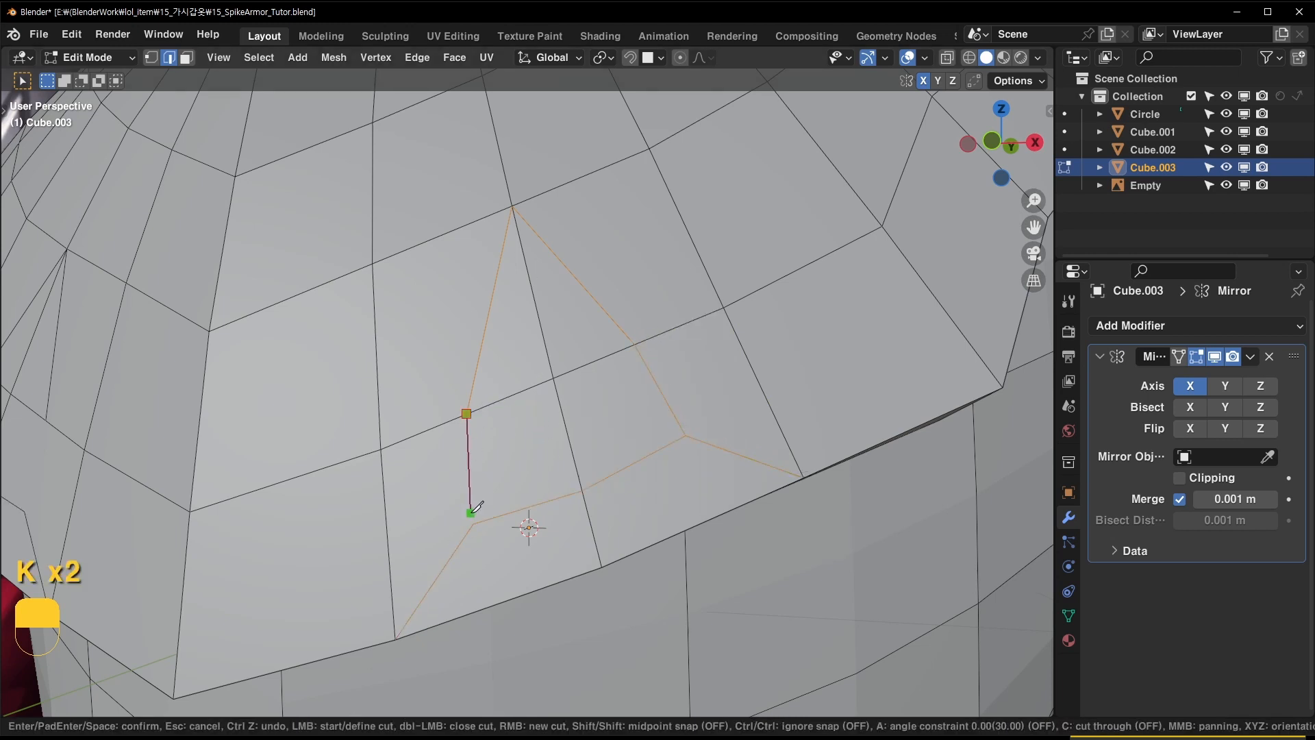
click(474, 524)
key(space)
key(1)
click(472, 516)
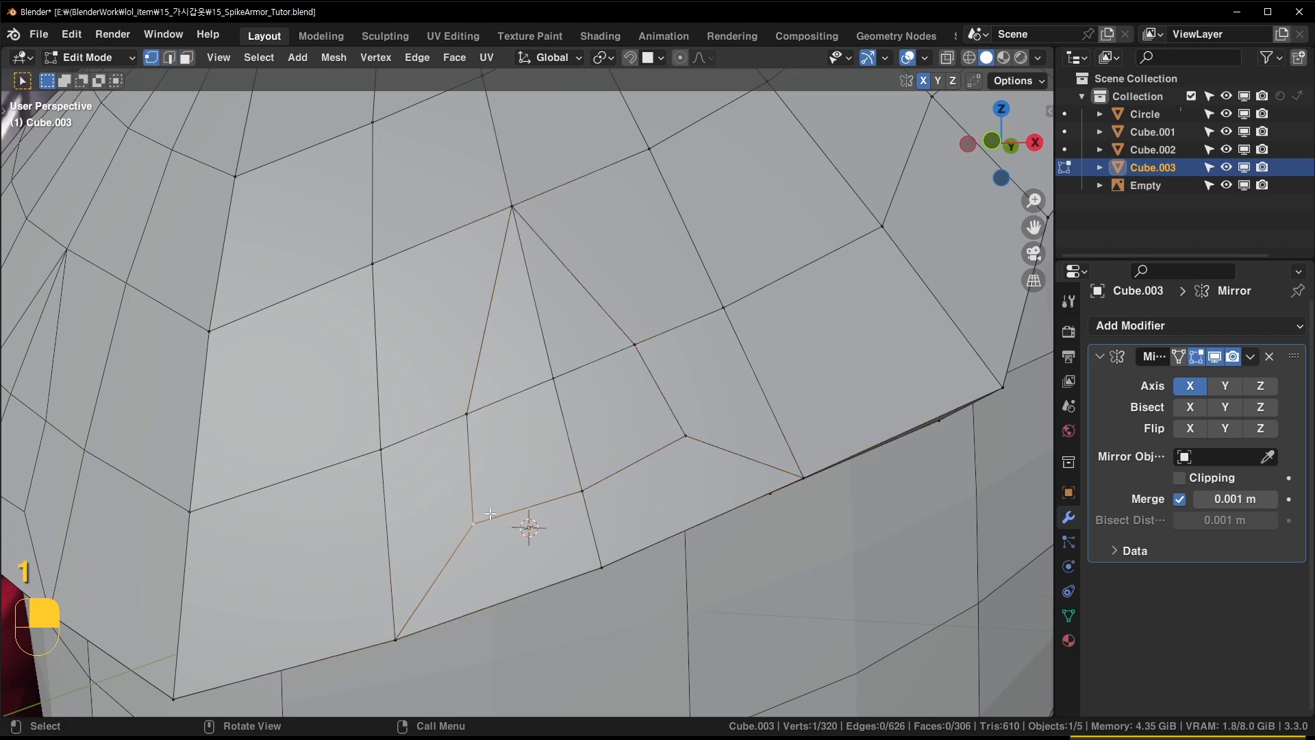
Apply the Mirror modifier to the chest panel
key(Tab)
scroll(473, 516, down, 2)
middle_drag(472, 516, 476, 512)
key(ctrl+a)
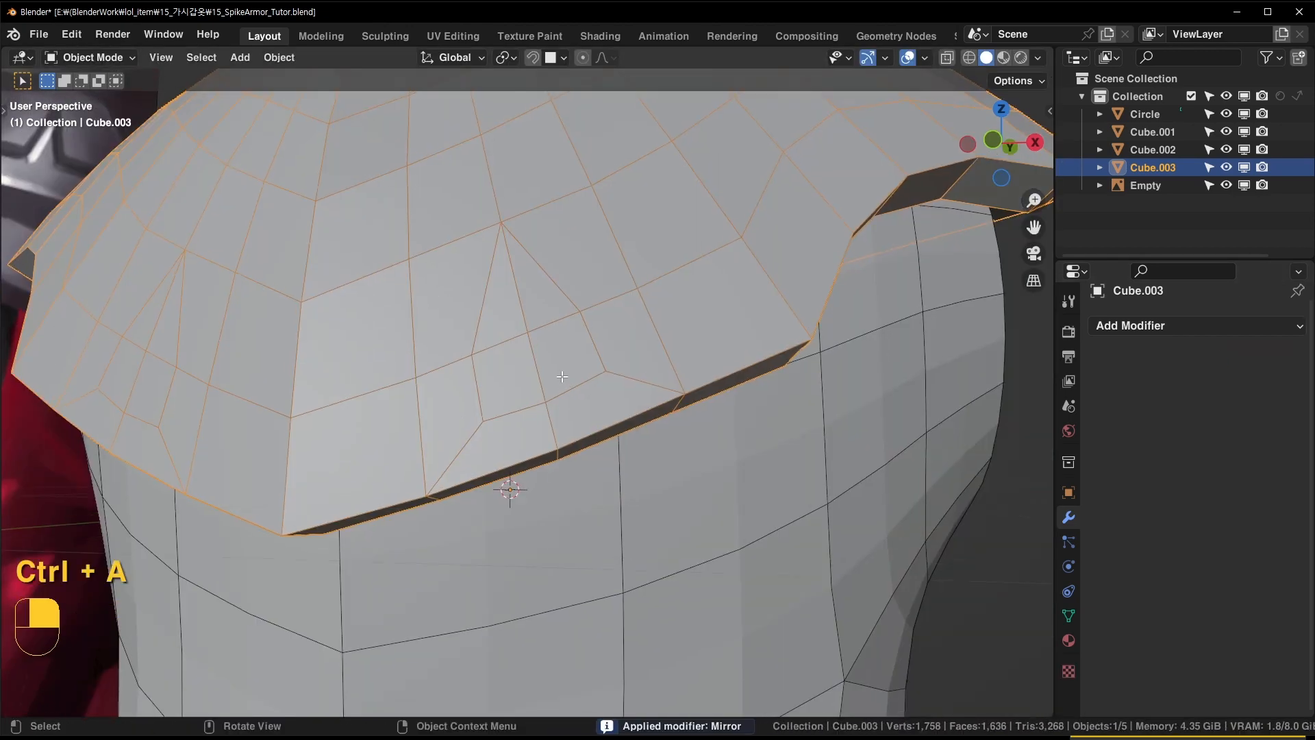
Select the panel's lower border band with its pointed notches on both halves, and extrude it slightly outward along its normals
key(Tab)
key(3)
alt+click(789, 295)
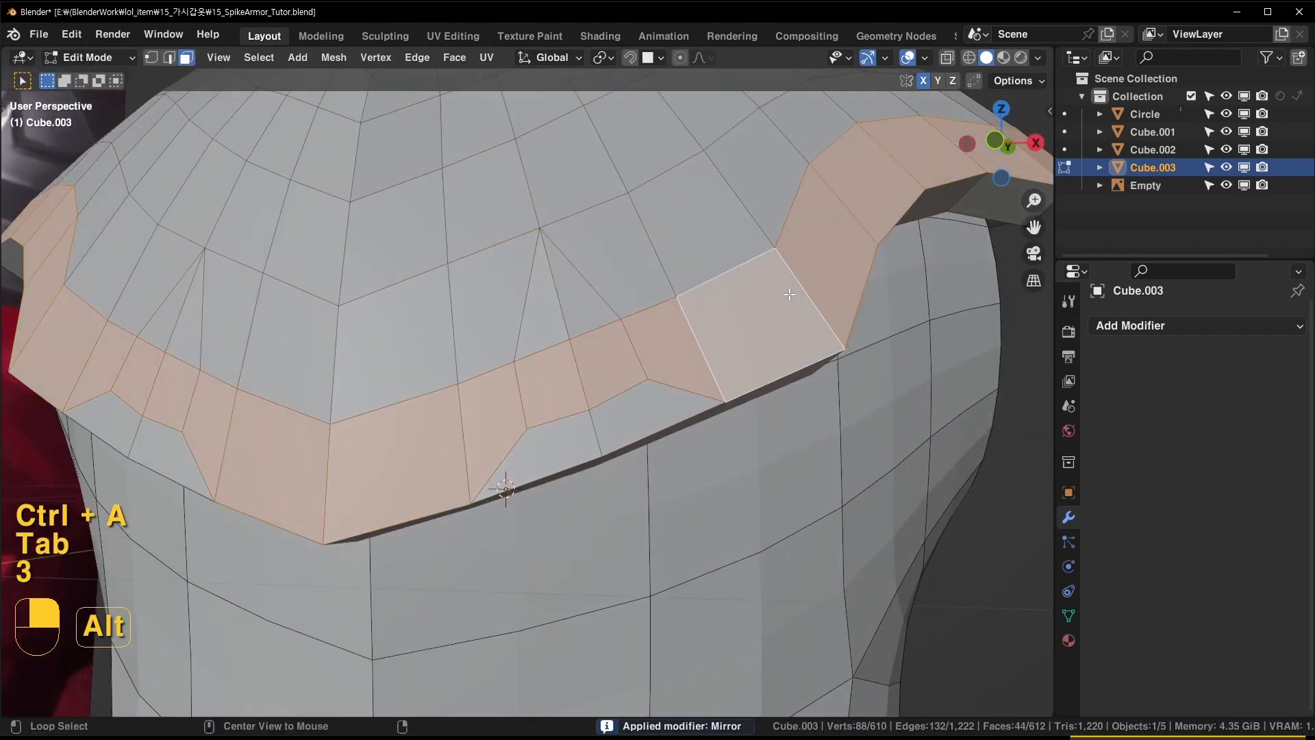
shift+click(629, 403)
shift+click(558, 452)
shift+click(165, 452)
shift+click(107, 421)
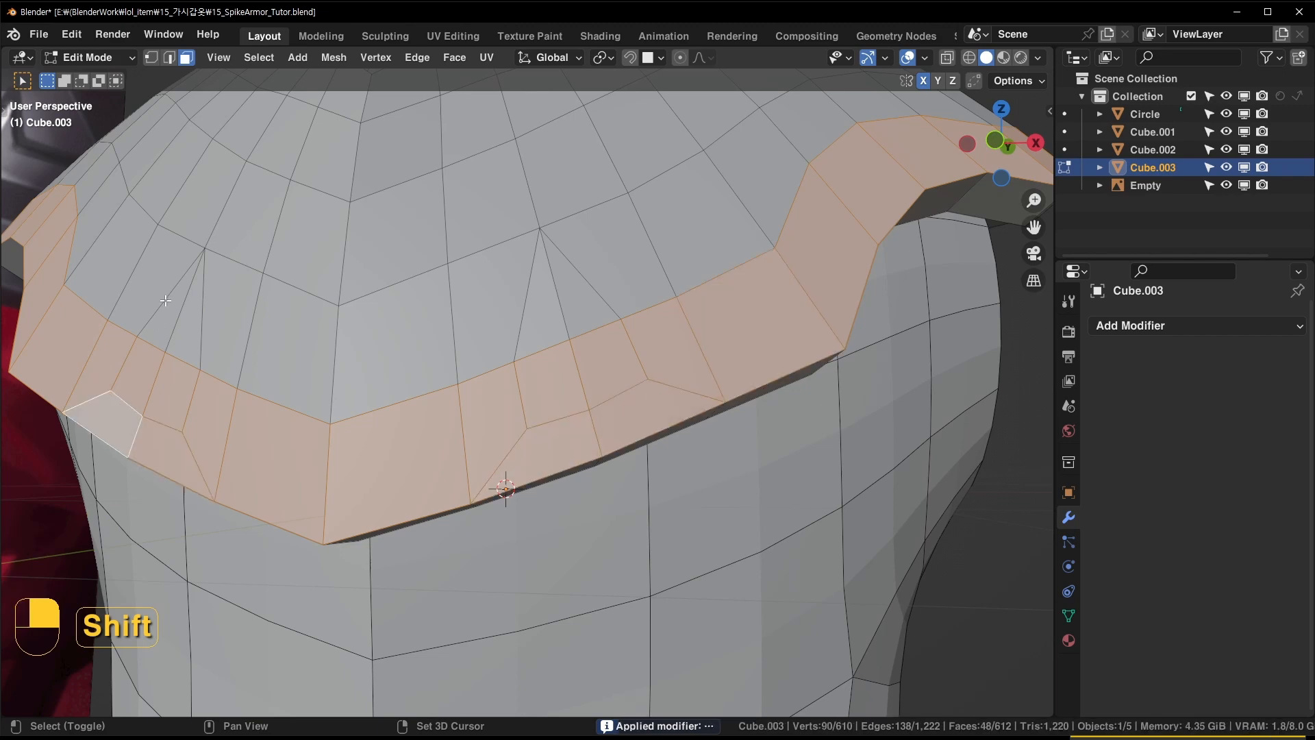
shift+click(165, 300)
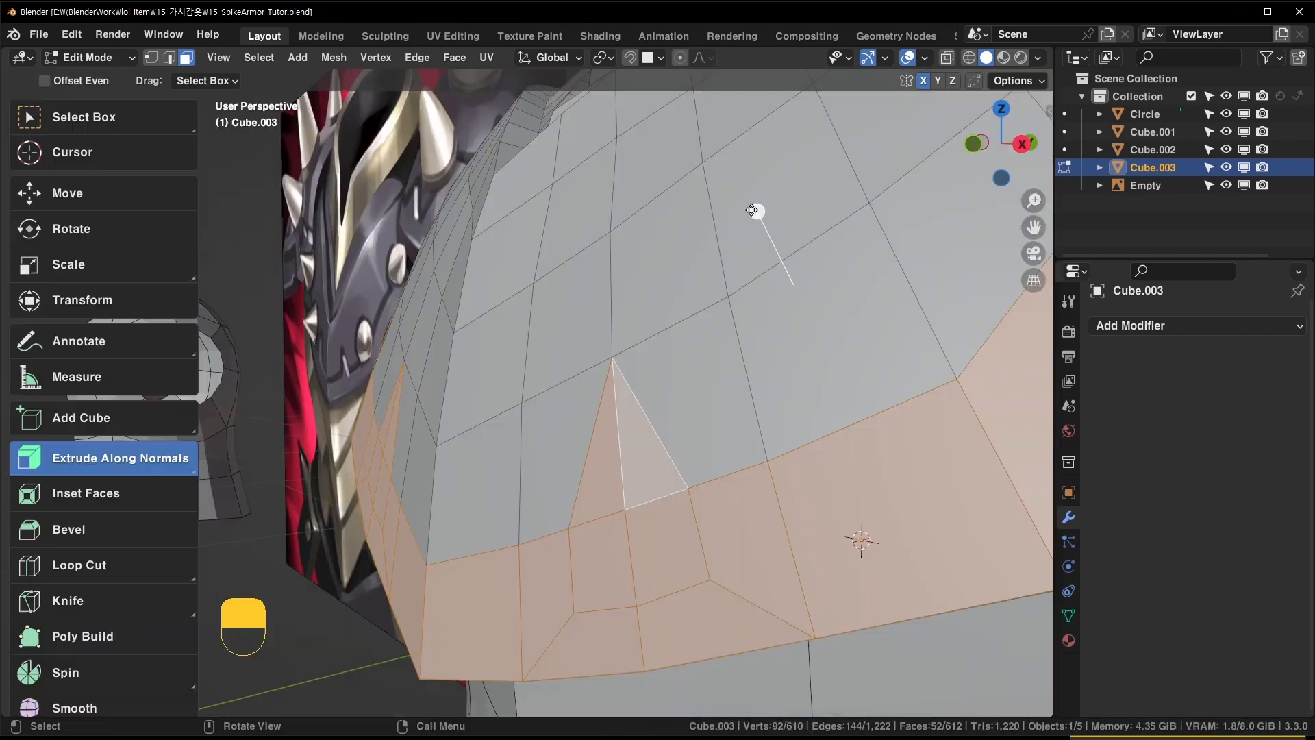
mouse_move(757, 211)
mouse_down()
mouse_move(746, 199)
mouse_move(764, 217)
mouse_up()
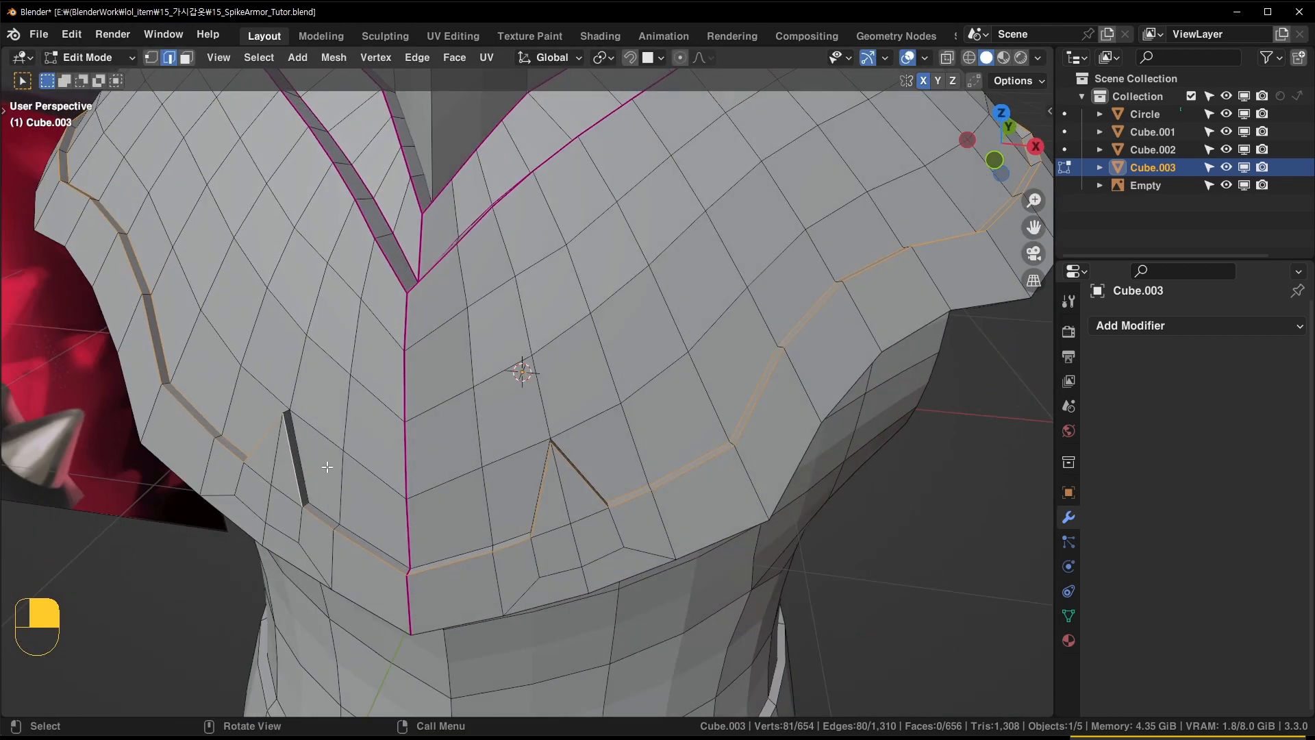
Crease the edge loops along the raised band's stepped border, including the remaining edges at the front centre
alt+shift+click(331, 465)
key(shift+e)
click(513, 505)
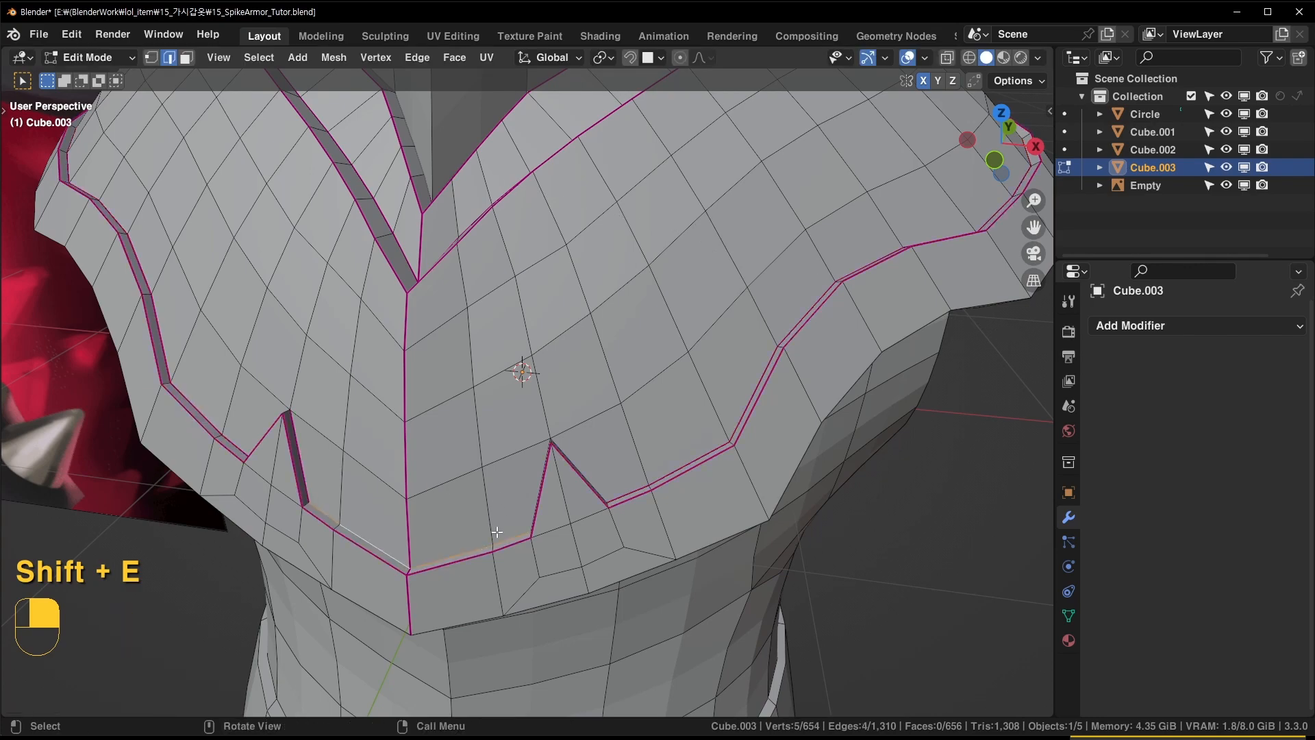
key(shift+e)
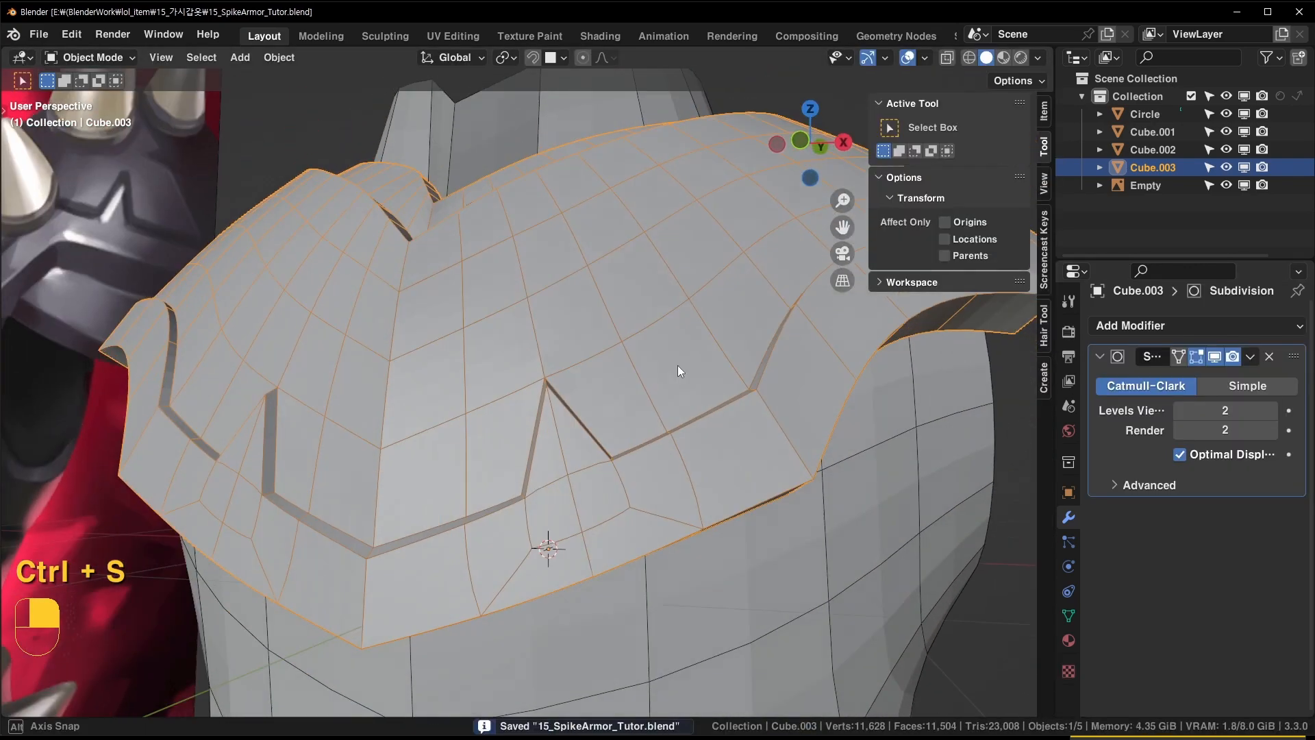
Hide the wireframe display over the subdivided armour
middle_drag(677, 365, 685, 310)
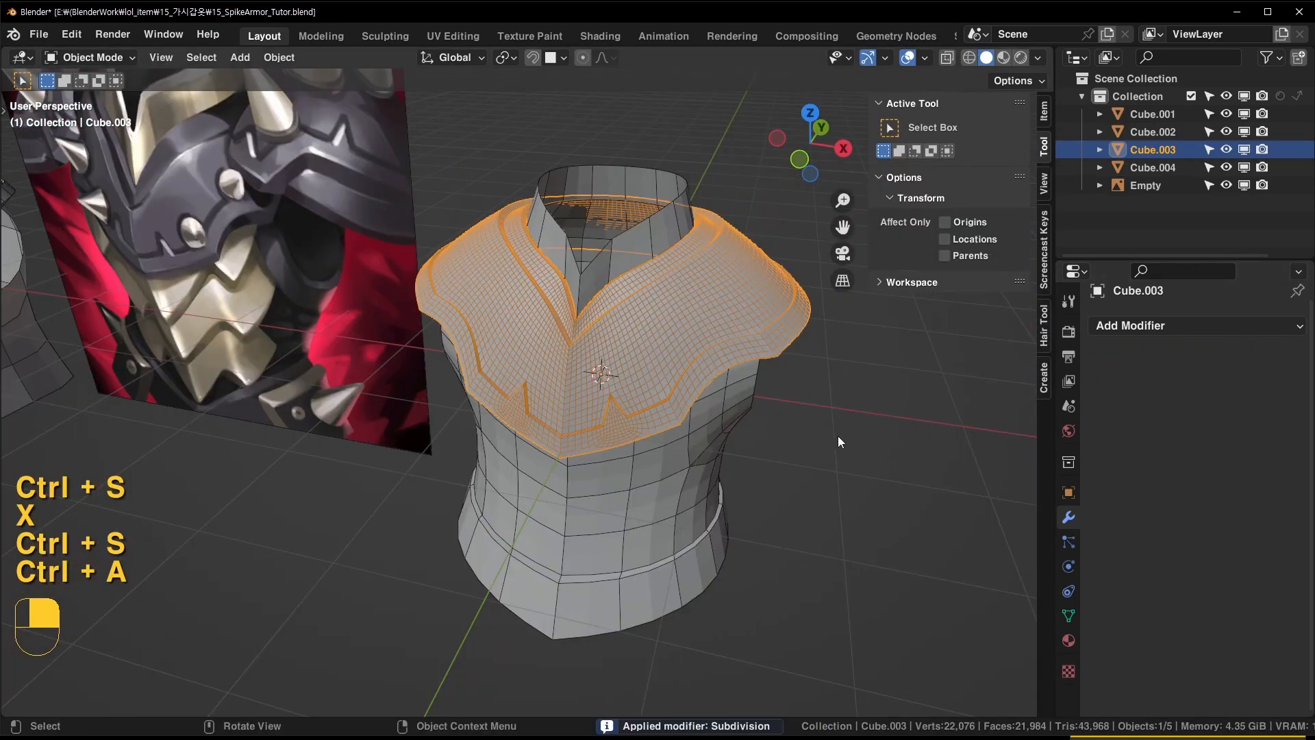
scroll(837, 437, up, 4)
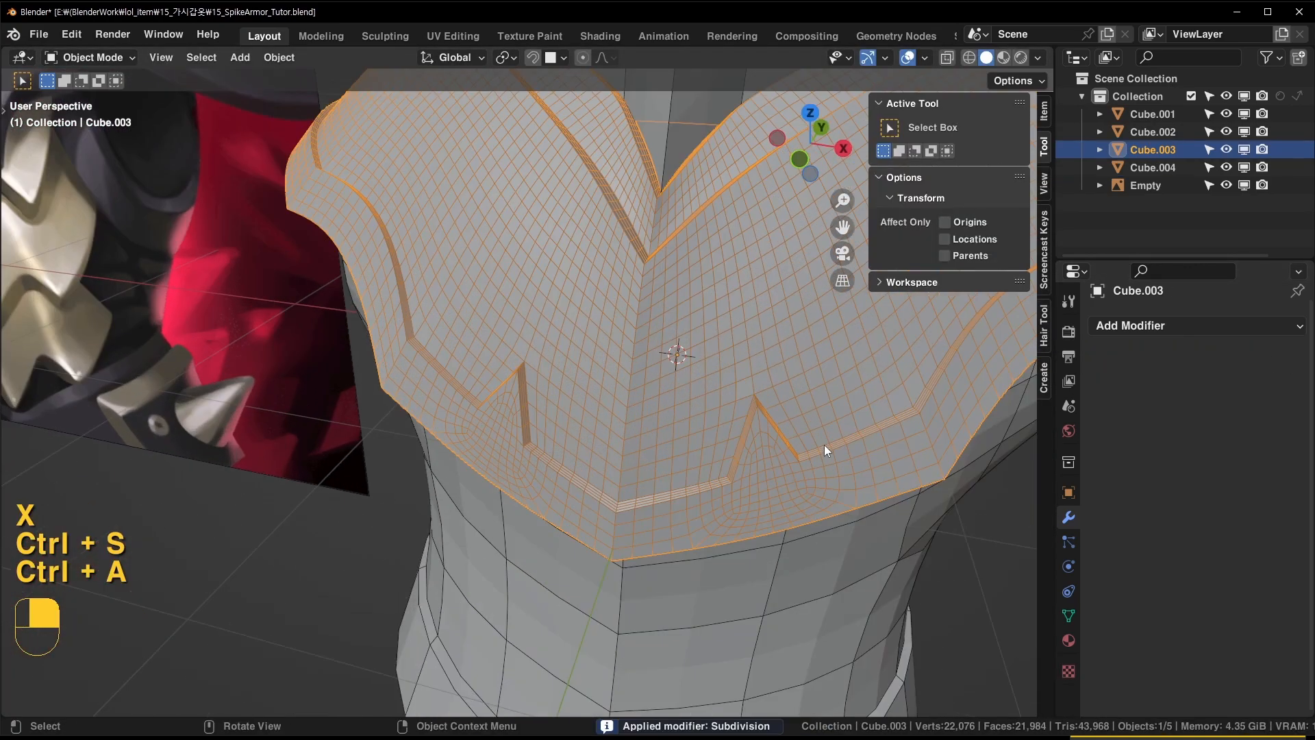
shift+middle_drag(823, 445, 698, 454)
key(ctrl+w)
click(841, 506)
click(692, 420)
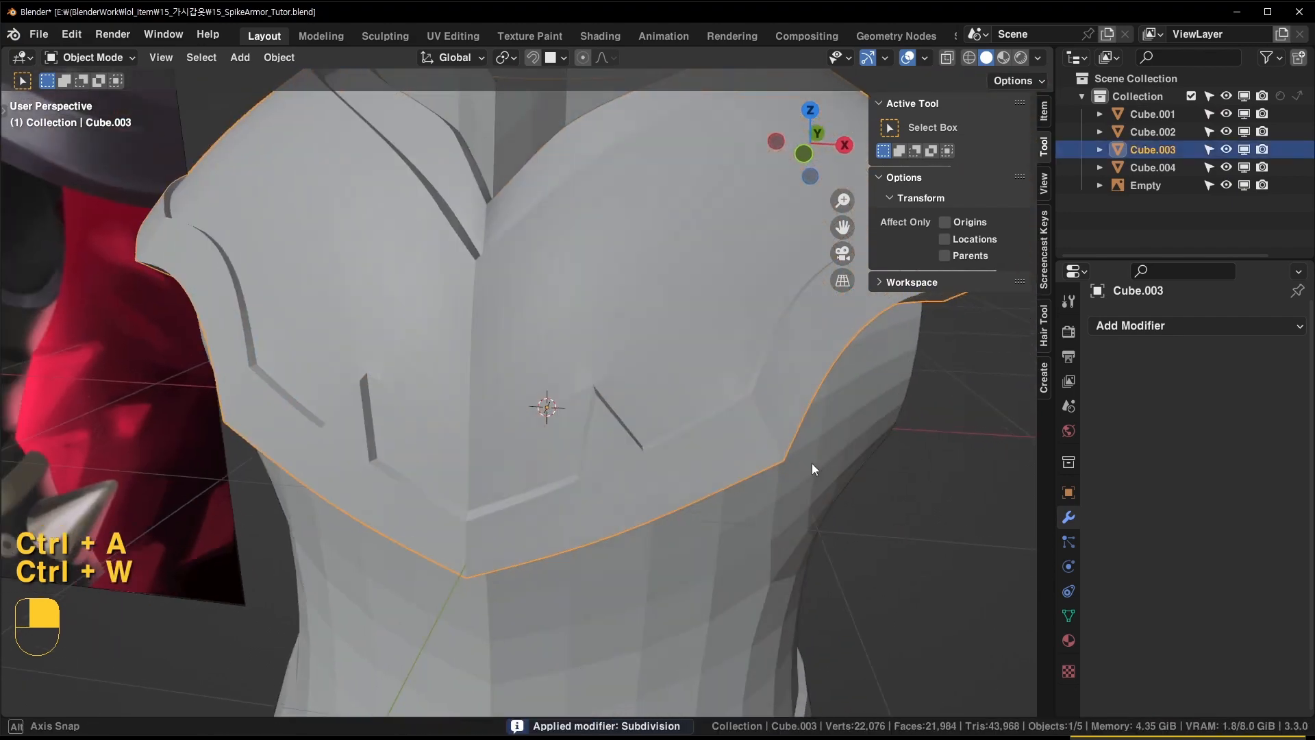
Shade the chest panel with Auto Smooth at a 30° angle
middle_drag(813, 461, 275, 72)
click(291, 64)
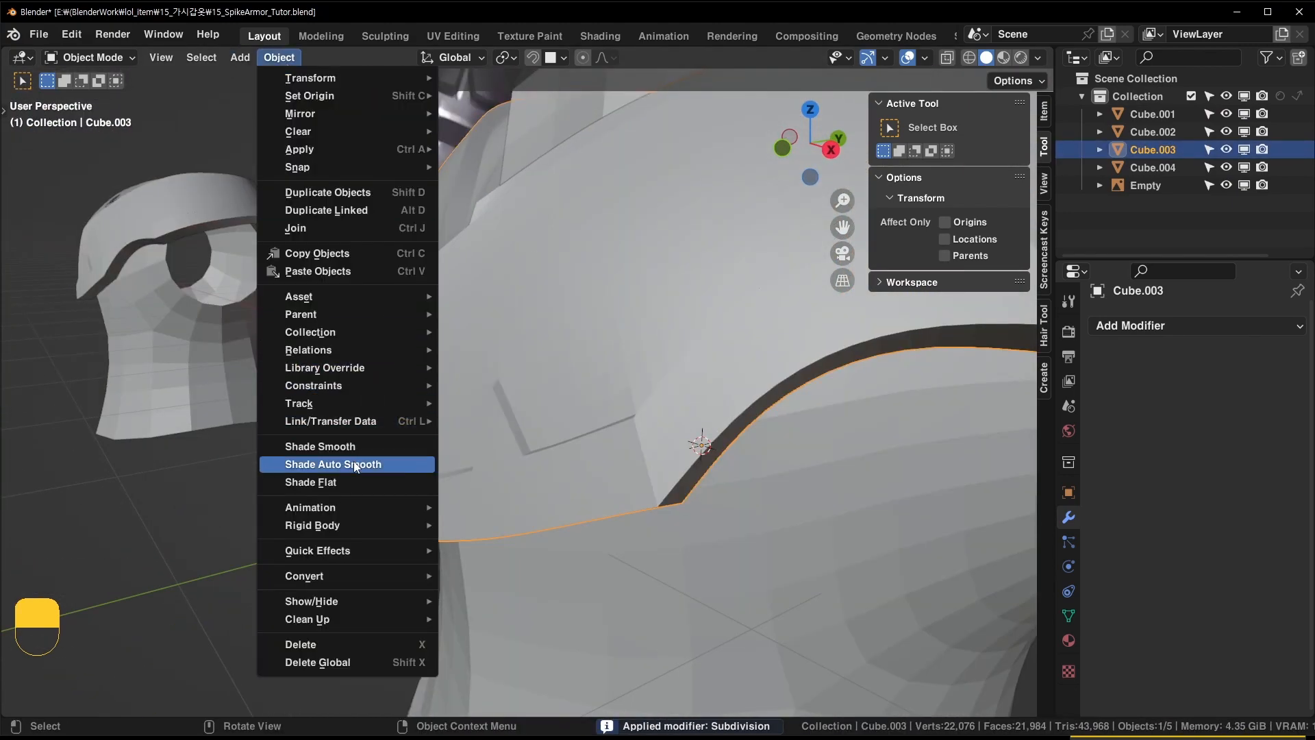
click(316, 460)
click(104, 700)
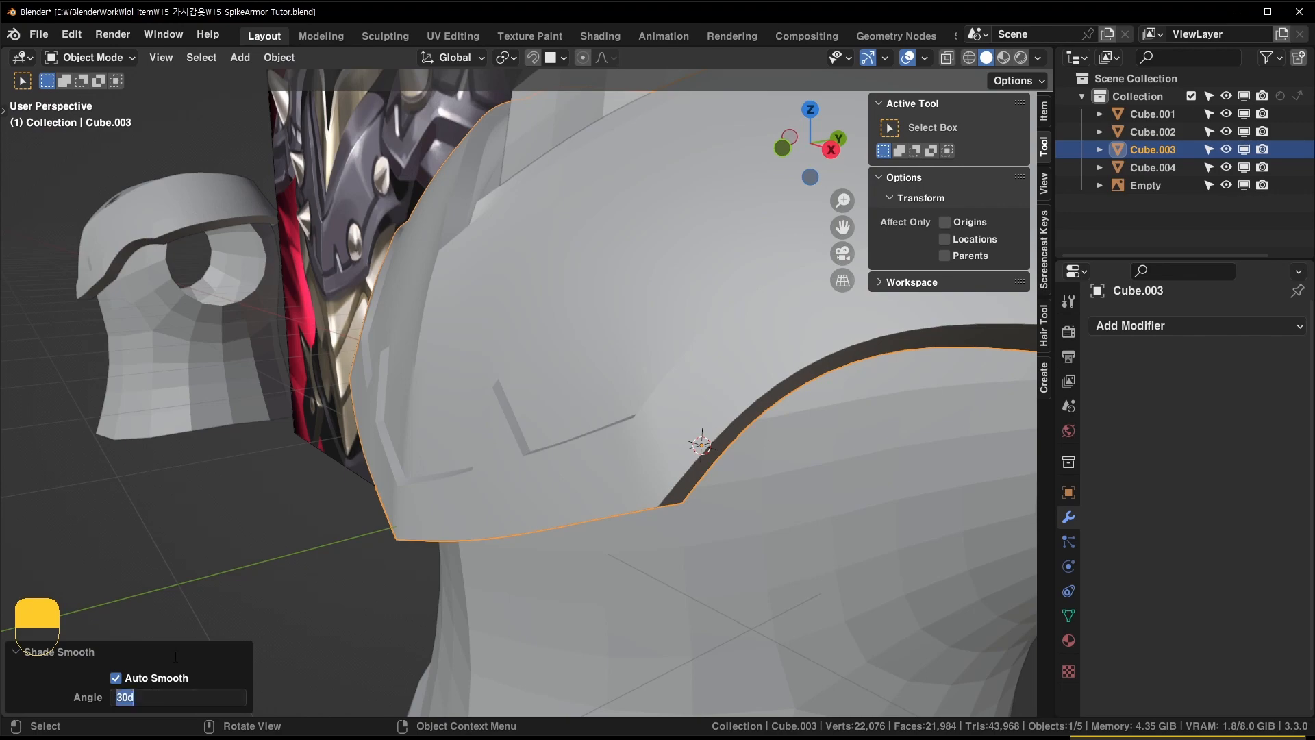
key(Return)
Select all edges with the same crease on the chest panel, save the file and bevel those edges
middle_drag(693, 279, 720, 494)
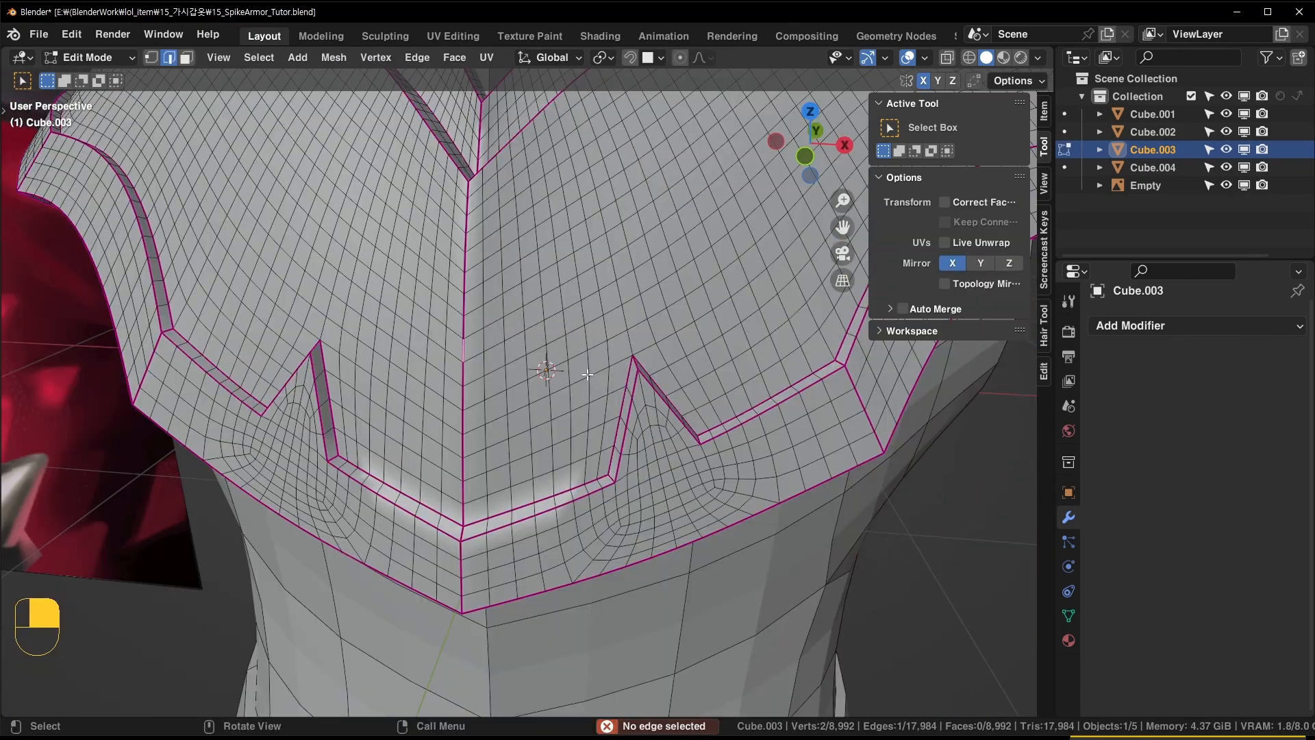
key(shift+g)
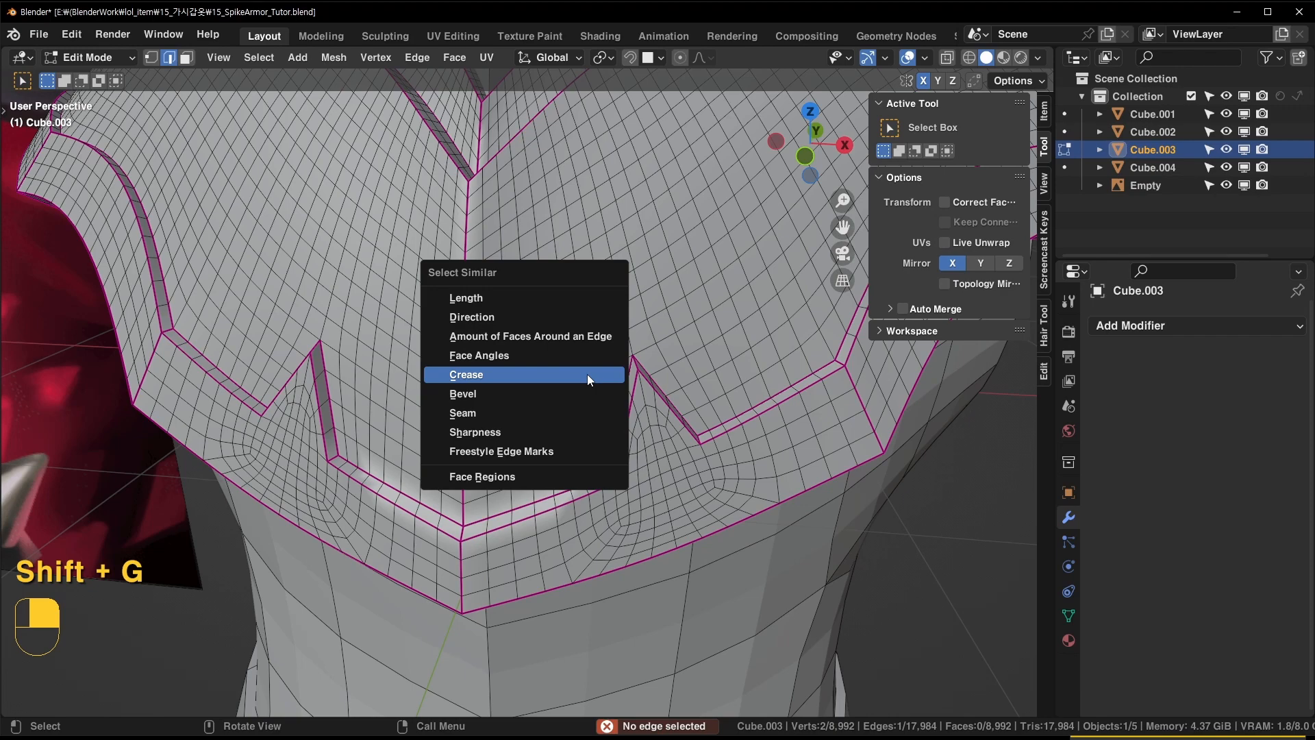
click(587, 374)
middle_drag(586, 374, 522, 410)
key(ctrl+s)
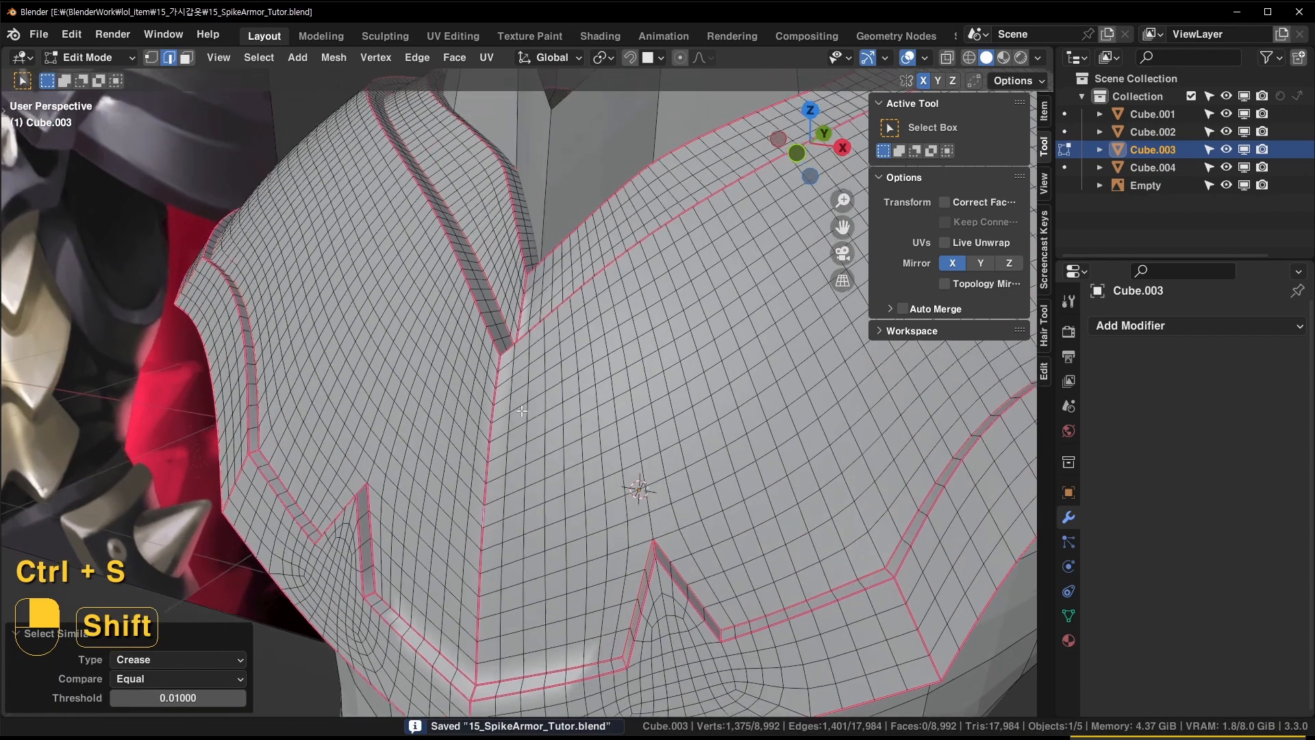
scroll(522, 411, up, 2)
key(ctrl+b)
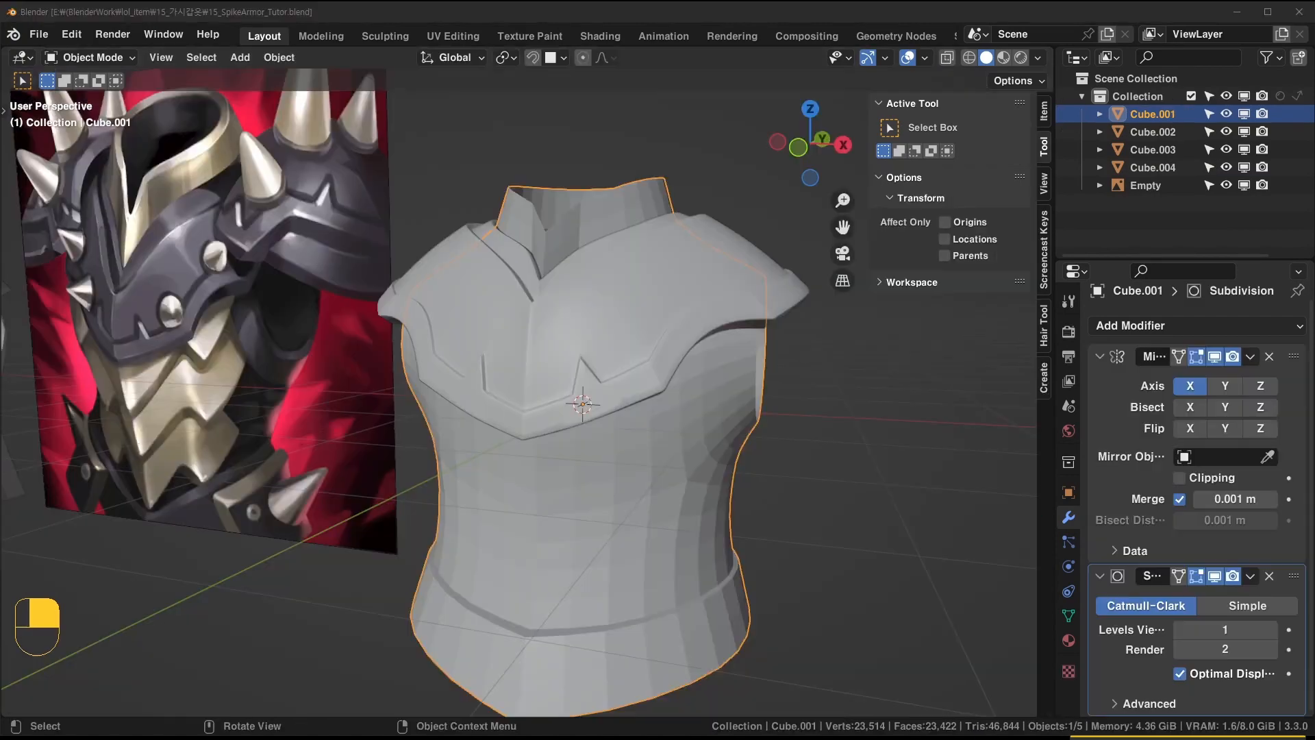
Compare the reference's shoulder, abdomen and waist plates with the modelled torso, saving the file along the way
shift+middle_drag(237, 444, 396, 417)
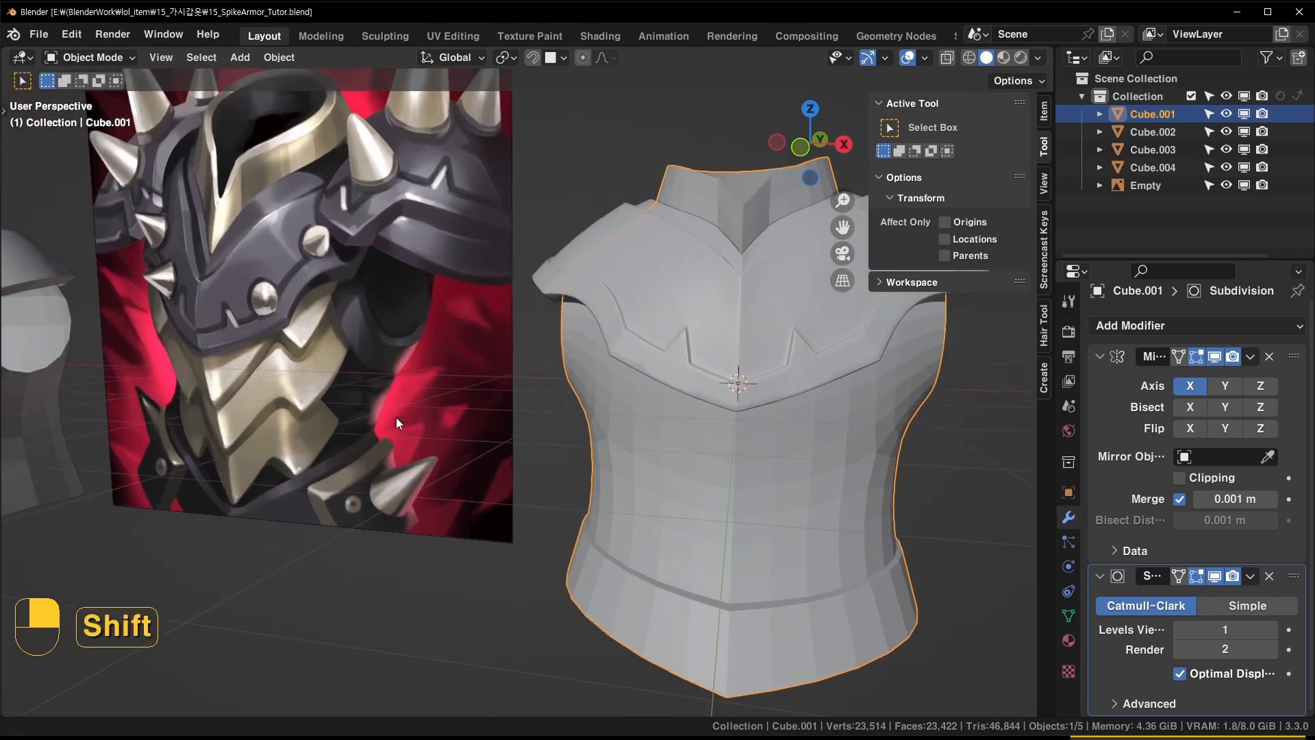
scroll(390, 414, up, 2)
shift+middle_drag(188, 407, 219, 522)
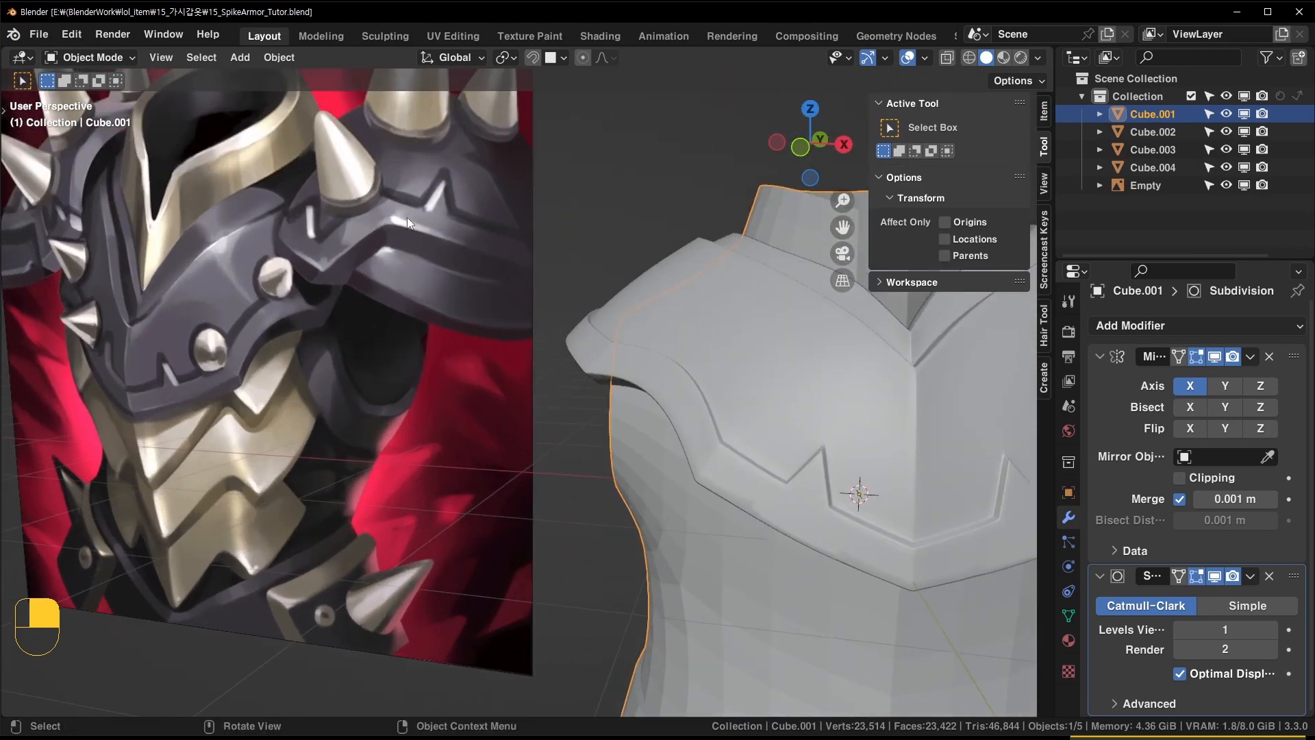
shift+middle_drag(362, 149, 383, 213)
shift+middle_drag(353, 445, 350, 221)
shift+middle_drag(550, 483, 332, 478)
scroll(285, 392, down, 3)
scroll(706, 389, up, 3)
key(ctrl+s)
shift+middle_drag(440, 242, 474, 312)
shift+middle_drag(695, 433, 545, 162)
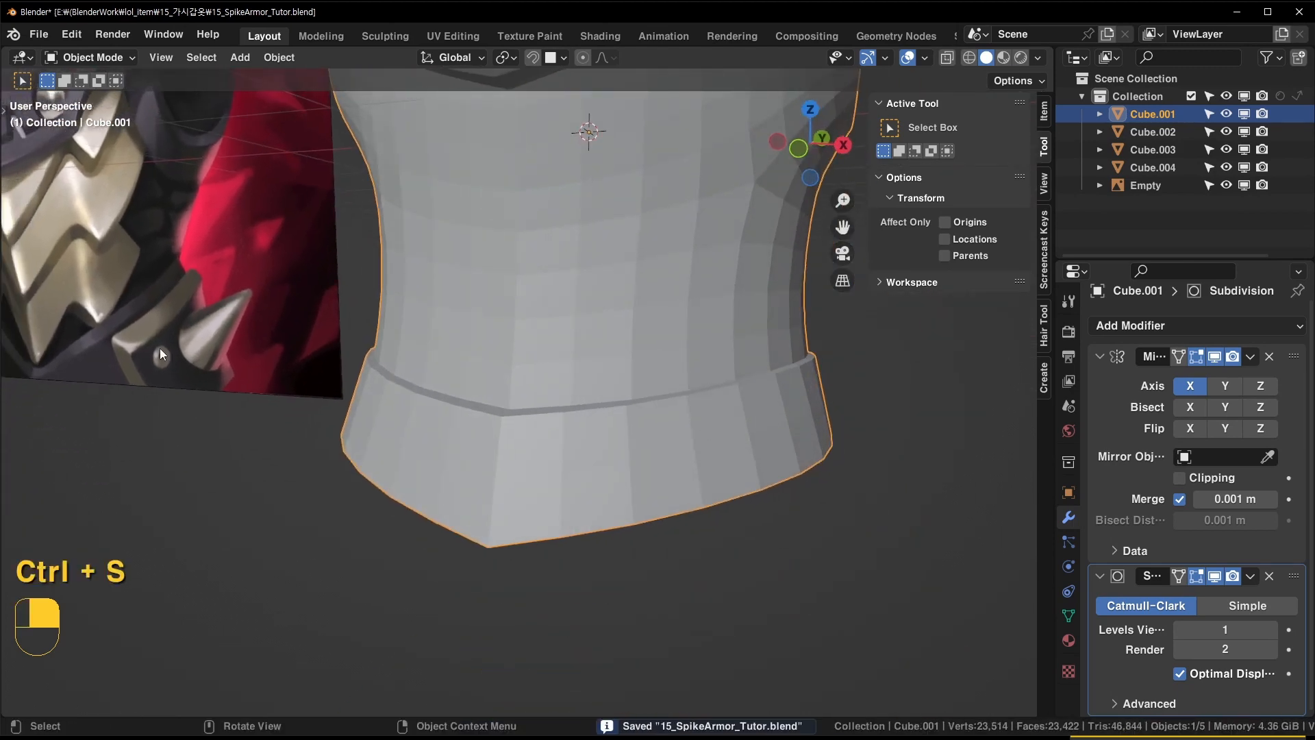
shift+middle_drag(159, 348, 330, 366)
shift+middle_drag(829, 413, 598, 411)
Select four adjoining faces on the side of the torso's flared waist band
key(Tab)
key(3)
middle_drag(763, 473, 662, 500)
click(702, 502)
shift+click(550, 510)
shift+click(695, 528)
scroll(728, 522, down, 3)
middle_drag(749, 548, 704, 520)
shift+click(650, 468)
Move the selected waist faces about 0.007 m outward along X and separate them into their own object
middle_drag(646, 478, 667, 468)
drag(667, 468, 757, 456)
scroll(757, 455, up, 2)
key(p)
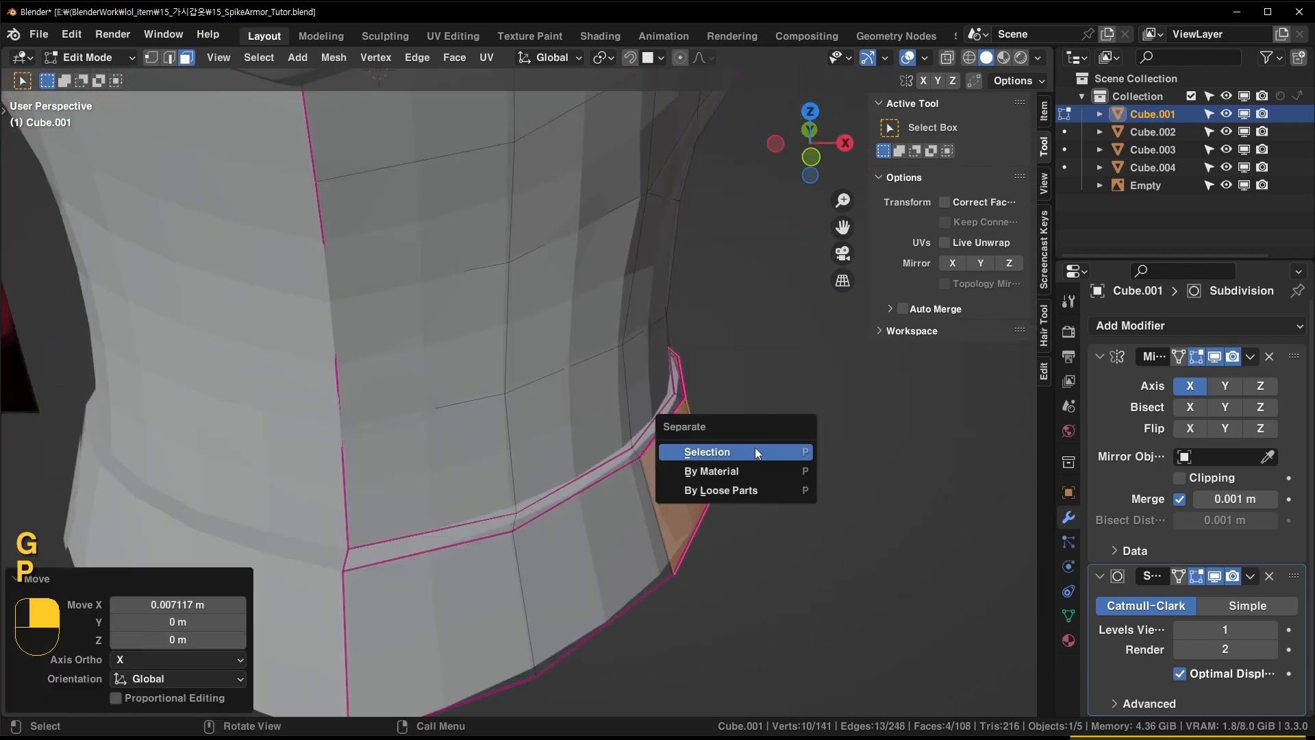
click(755, 451)
Select the separated waist plate and remove its Subdivision modifier
key(Tab)
click(690, 472)
middle_drag(723, 477, 697, 476)
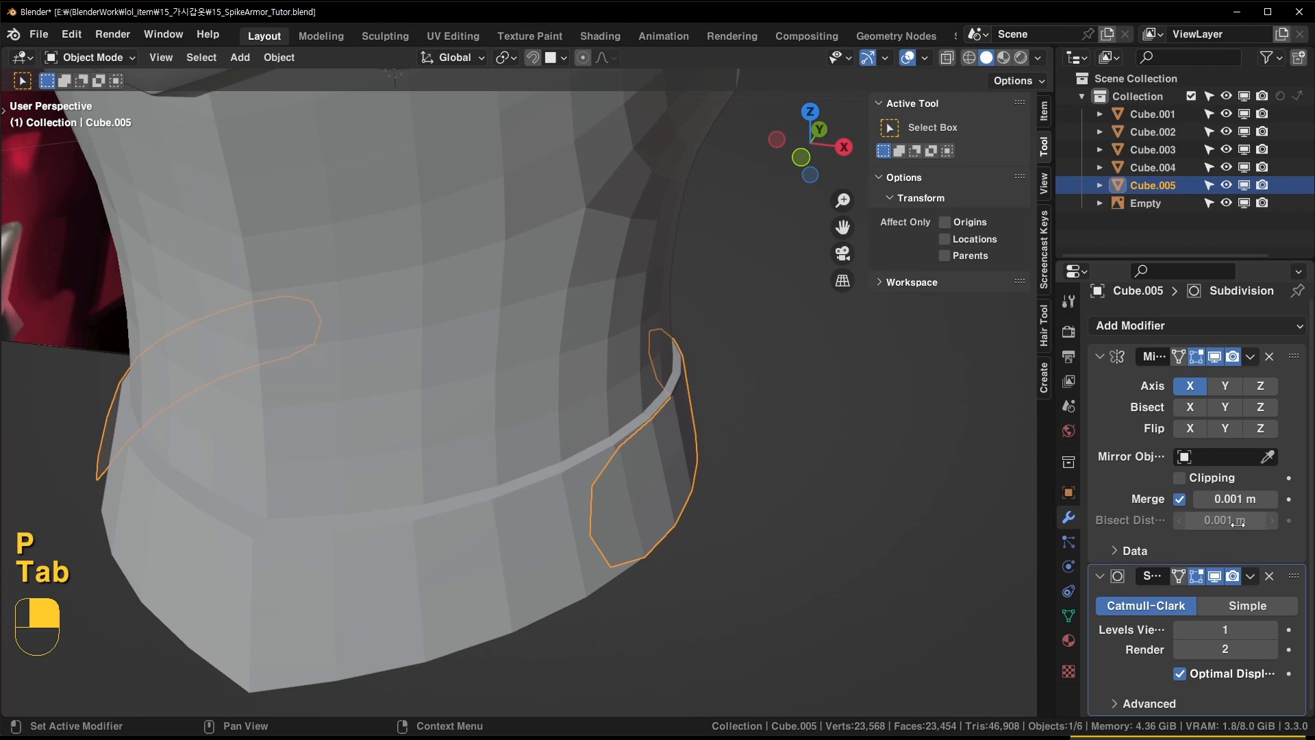
click(1251, 575)
click(1269, 575)
middle_drag(740, 541, 725, 538)
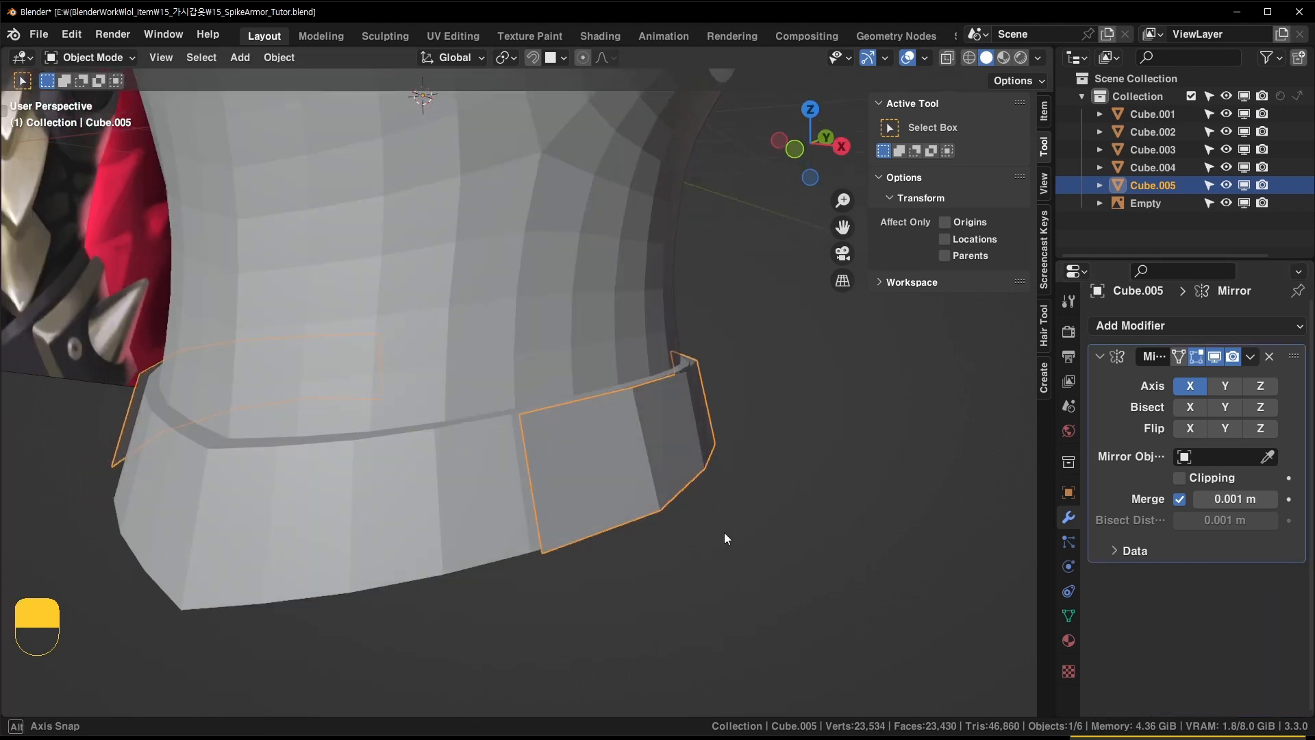
Select part of the waist plate in front view with X-ray on, and move it to reshape the plate
key(Tab)
key(KP_1)
key(alt+z)
drag(572, 446, 822, 499)
key(g)
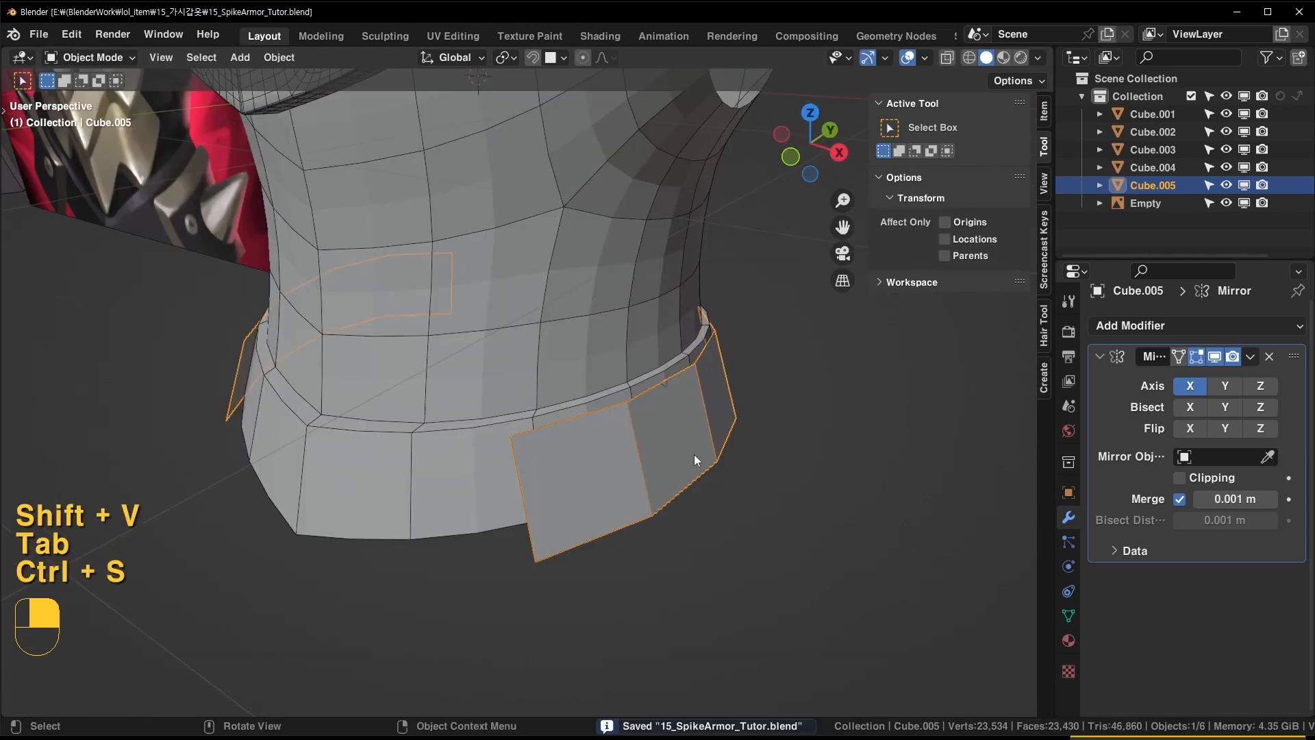
Select the two end edges of the waist plate and crease them
key(Tab)
middle_drag(546, 464, 622, 461)
key(2)
click(494, 473)
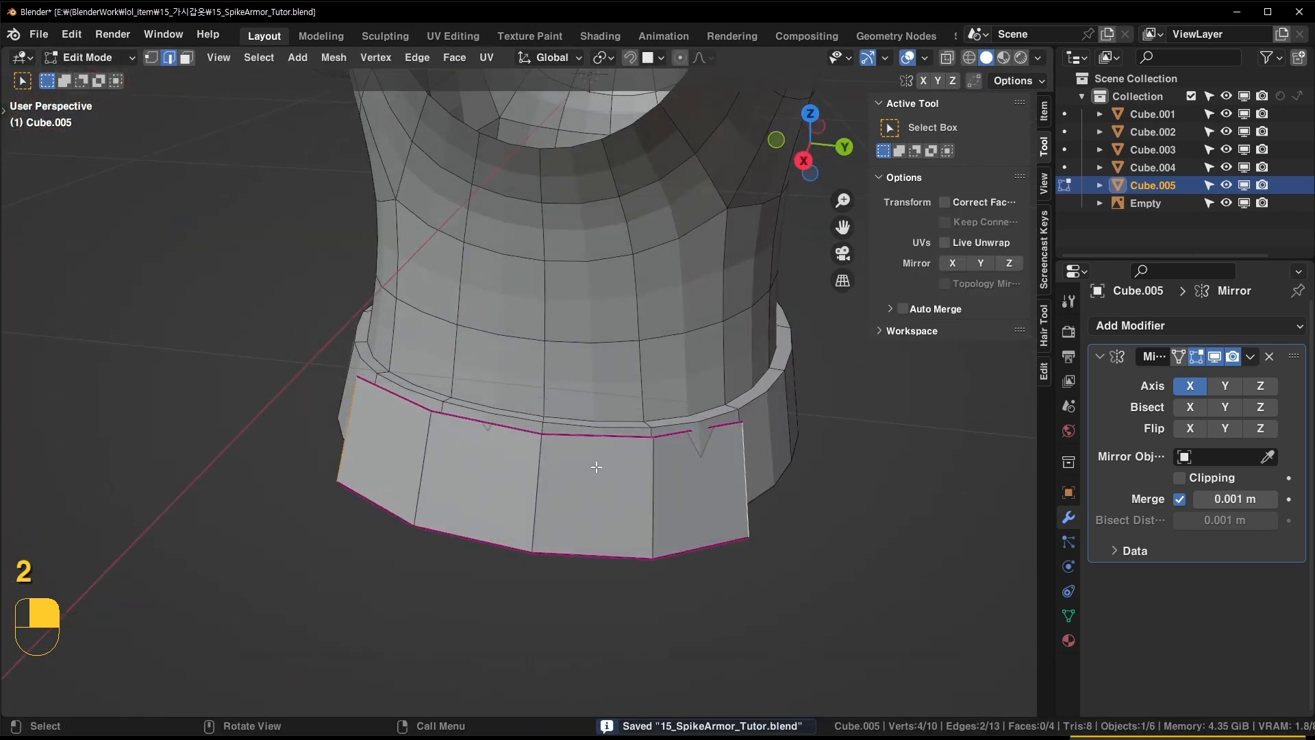
key(shift+e)
click(467, 472)
Add a level 1 Subdivision modifier to the waist plate
key(Tab)
middle_drag(563, 443, 478, 450)
key(ctrl+1)
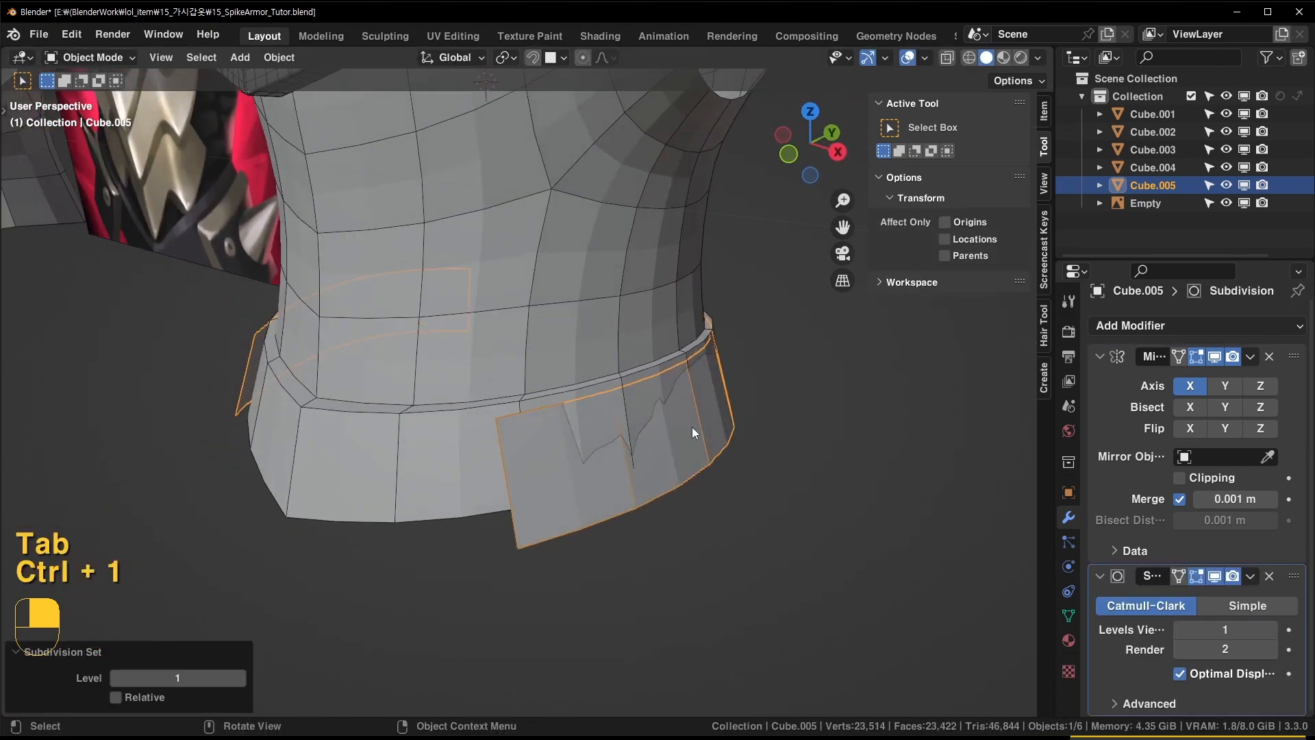
Extrude all faces of the waist plate along their normals by about 0.096 m to give it thickness
key(Tab)
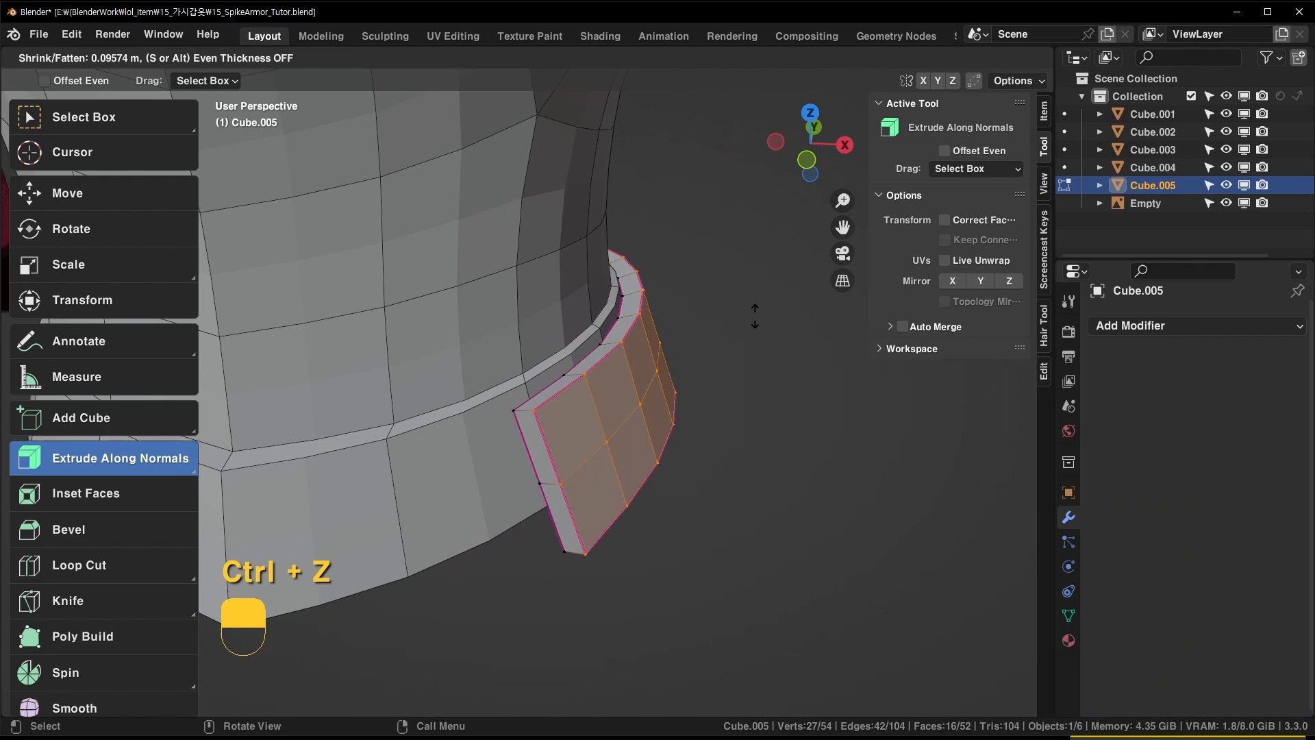
click(754, 316)
click(103, 124)
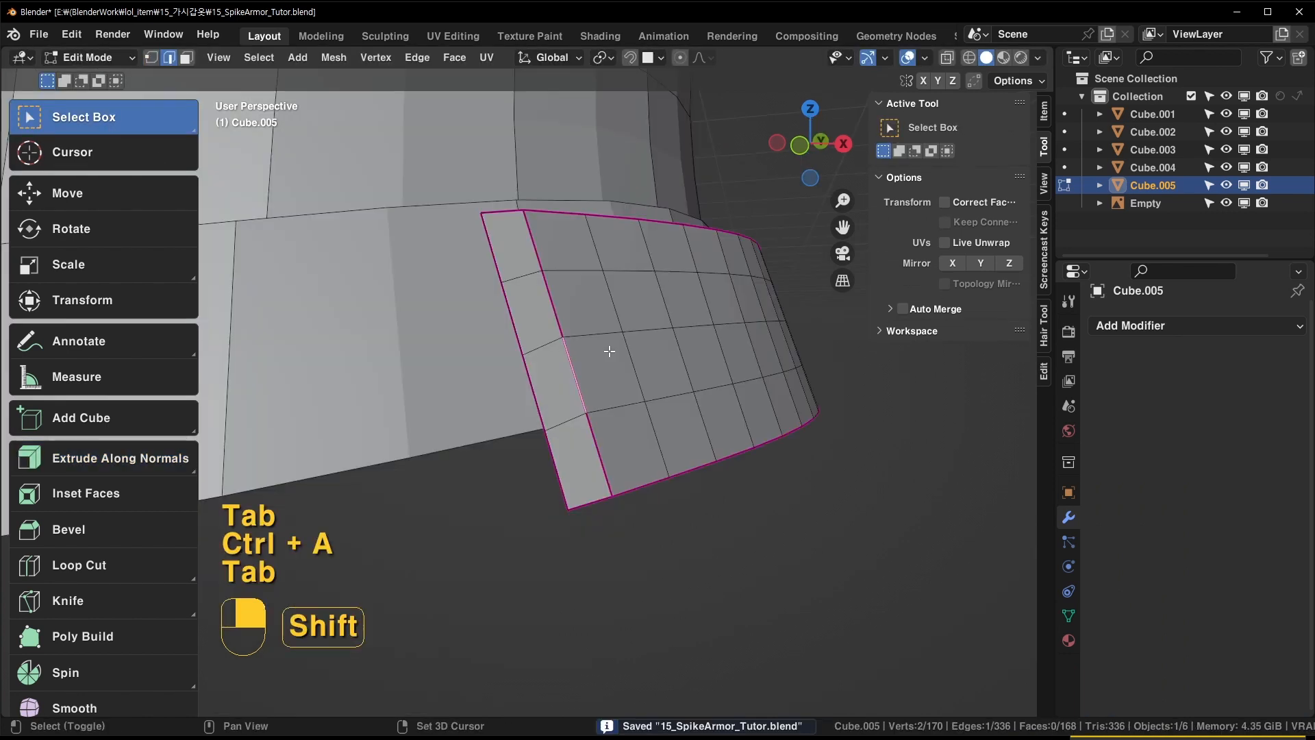
Select all edges of the waist plate with the same crease, bevel them with two segments, and save the file
key(shift+g)
click(609, 350)
middle_drag(609, 350, 799, 417)
key(ctrl+b)
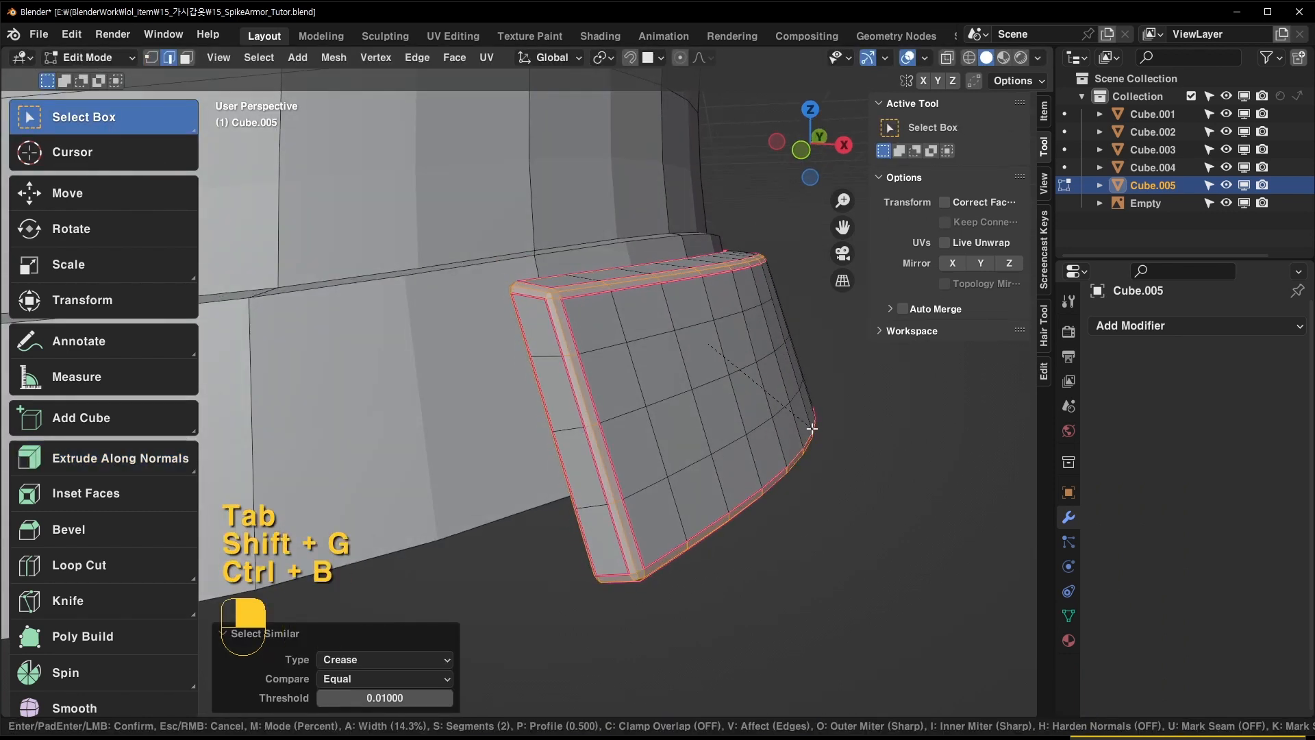
key(ctrl+s)
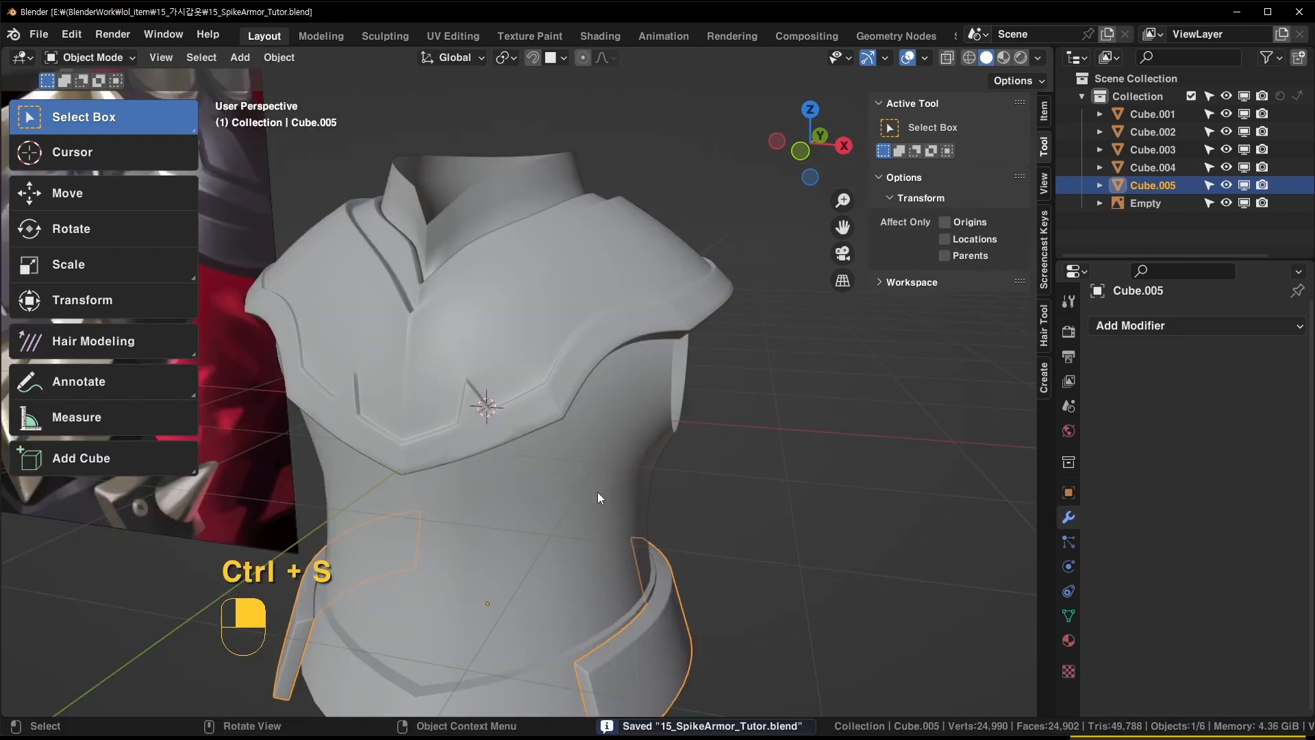
Show the wireframe on the armour, deselect the waist plate, and save the file
key(ctrl+w)
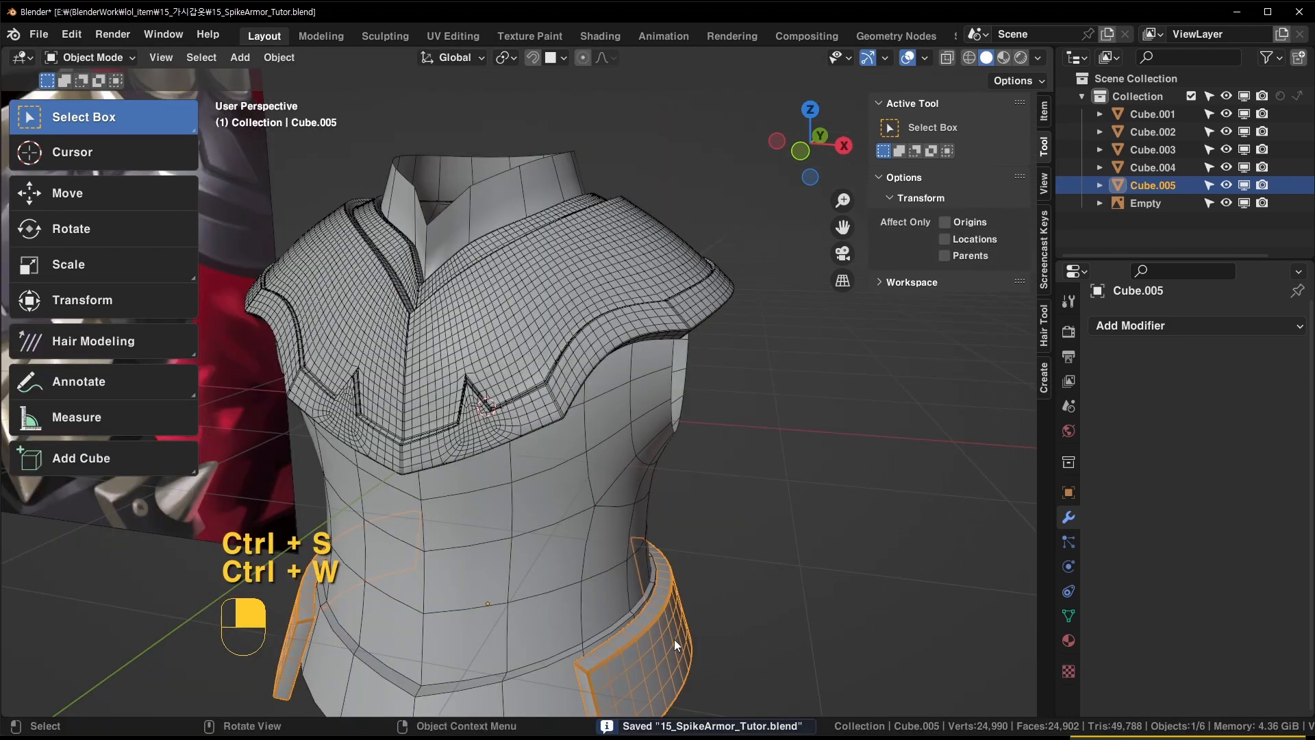
click(729, 637)
key(ctrl+s)
middle_drag(506, 419, 515, 443)
shift+middle_drag(372, 322, 681, 360)
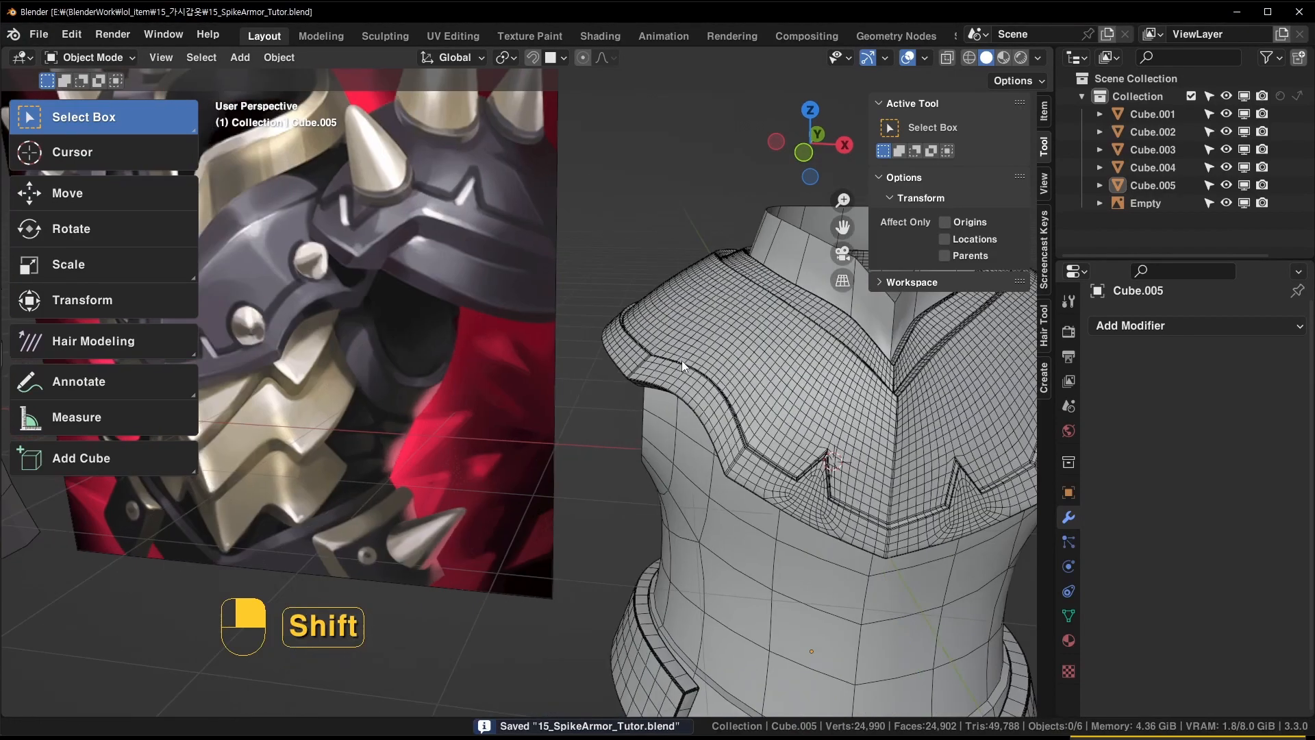
Add a plane and raise it about 1.46 m along Z
key(shift+a)
mouse_move(712, 377)
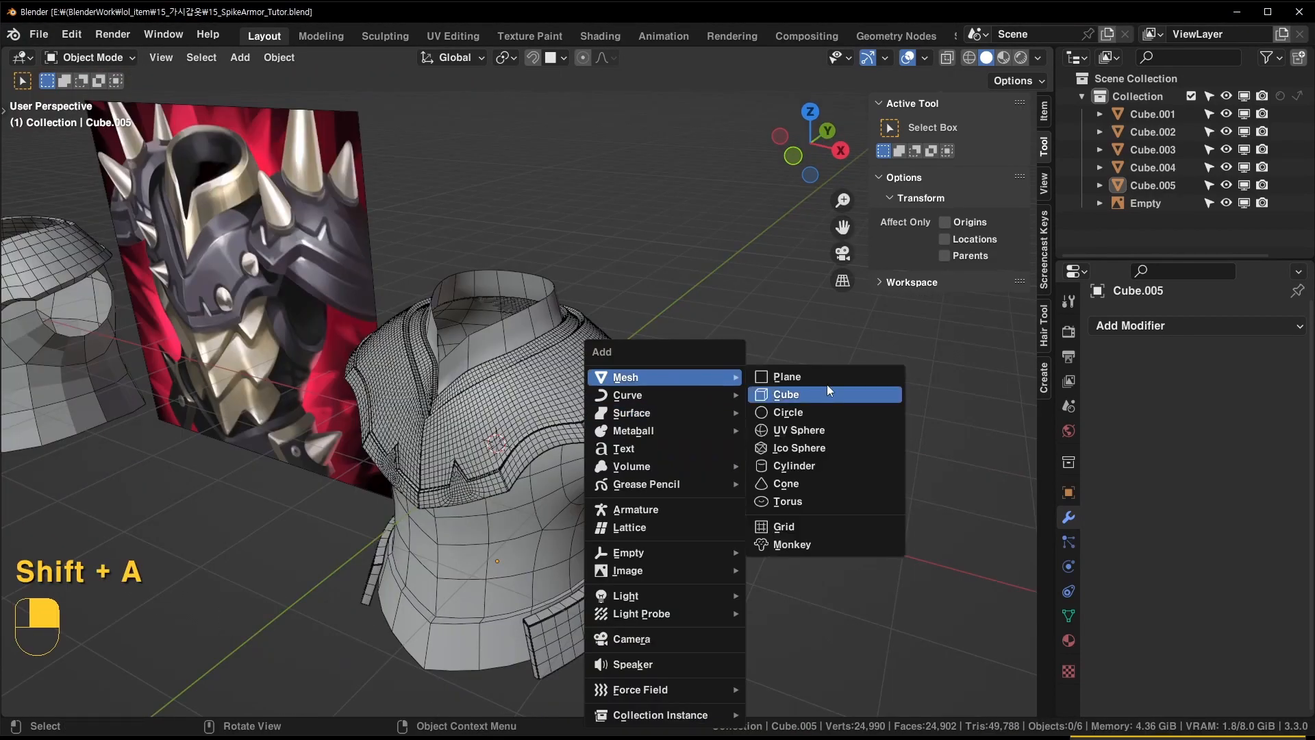
click(828, 378)
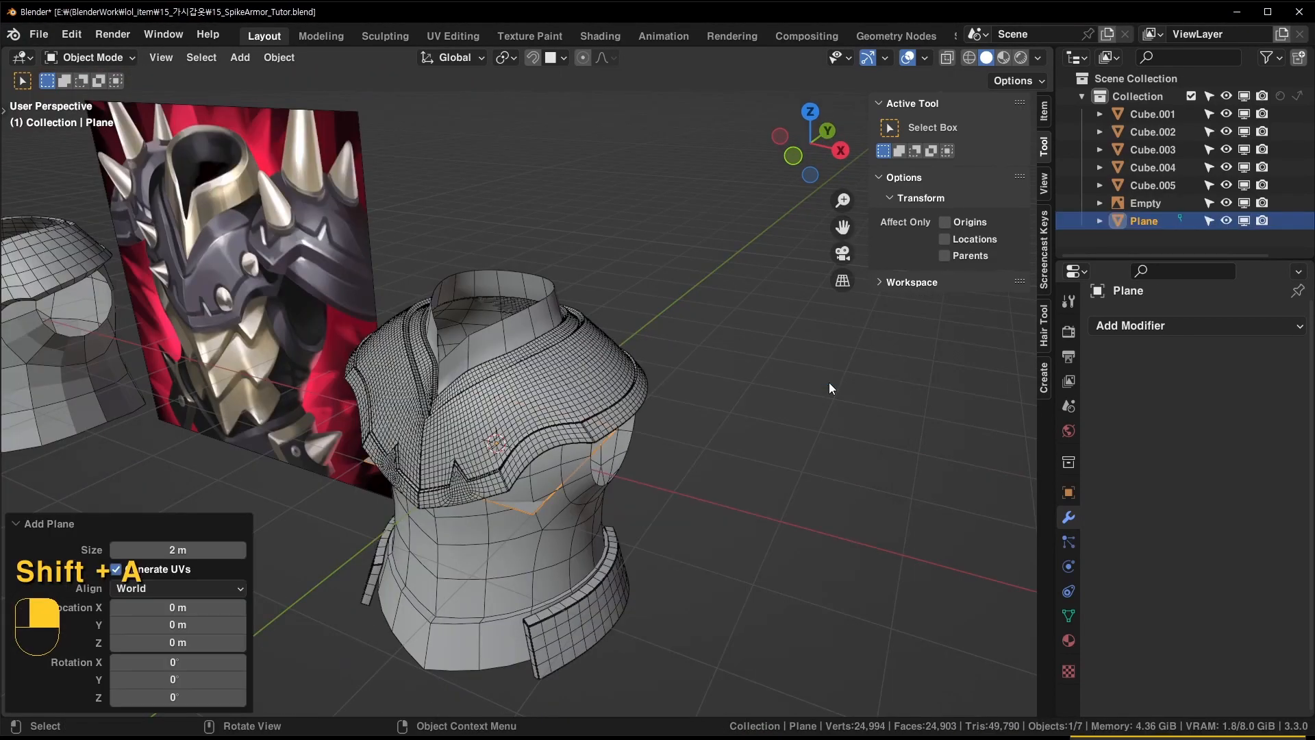
key(g)
key(z)
click(746, 335)
key(g)
key(y)
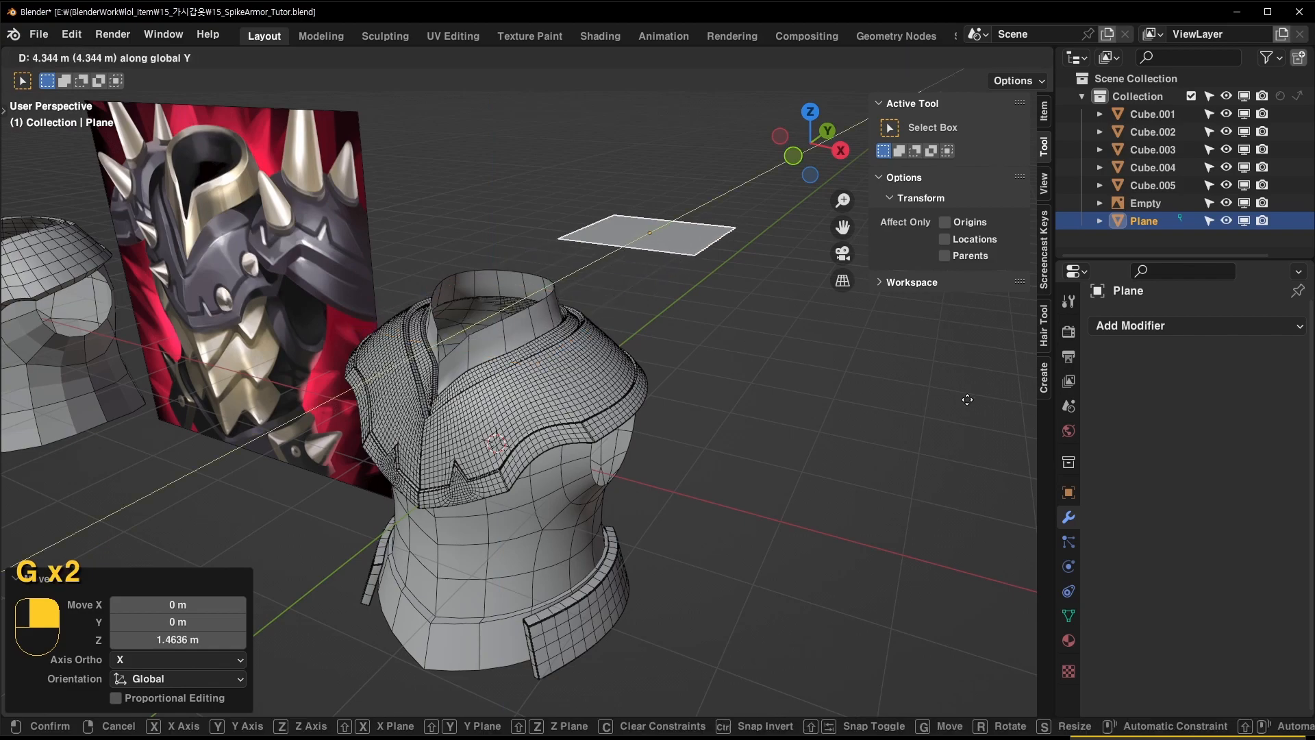
click(821, 410)
key(ctrl+z)
Scale the plane to 1.077 along Y and apply its scale
key(s)
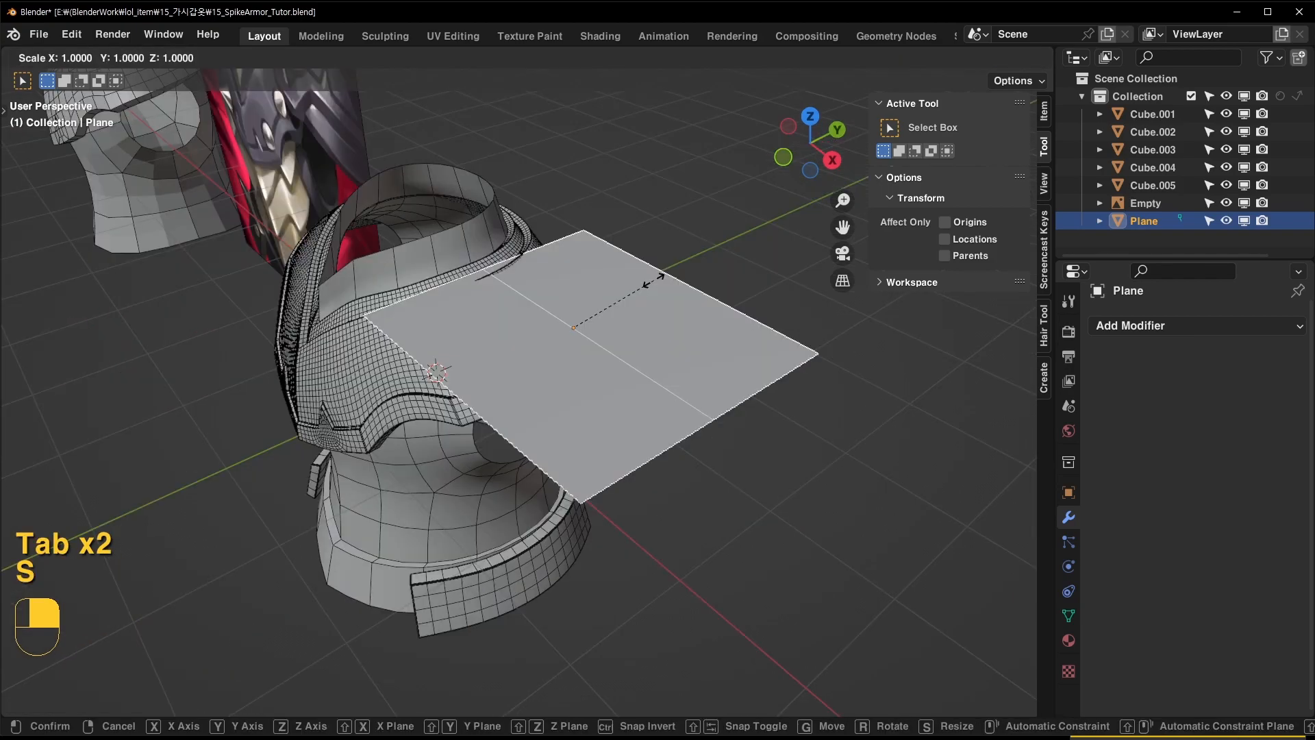
key(y)
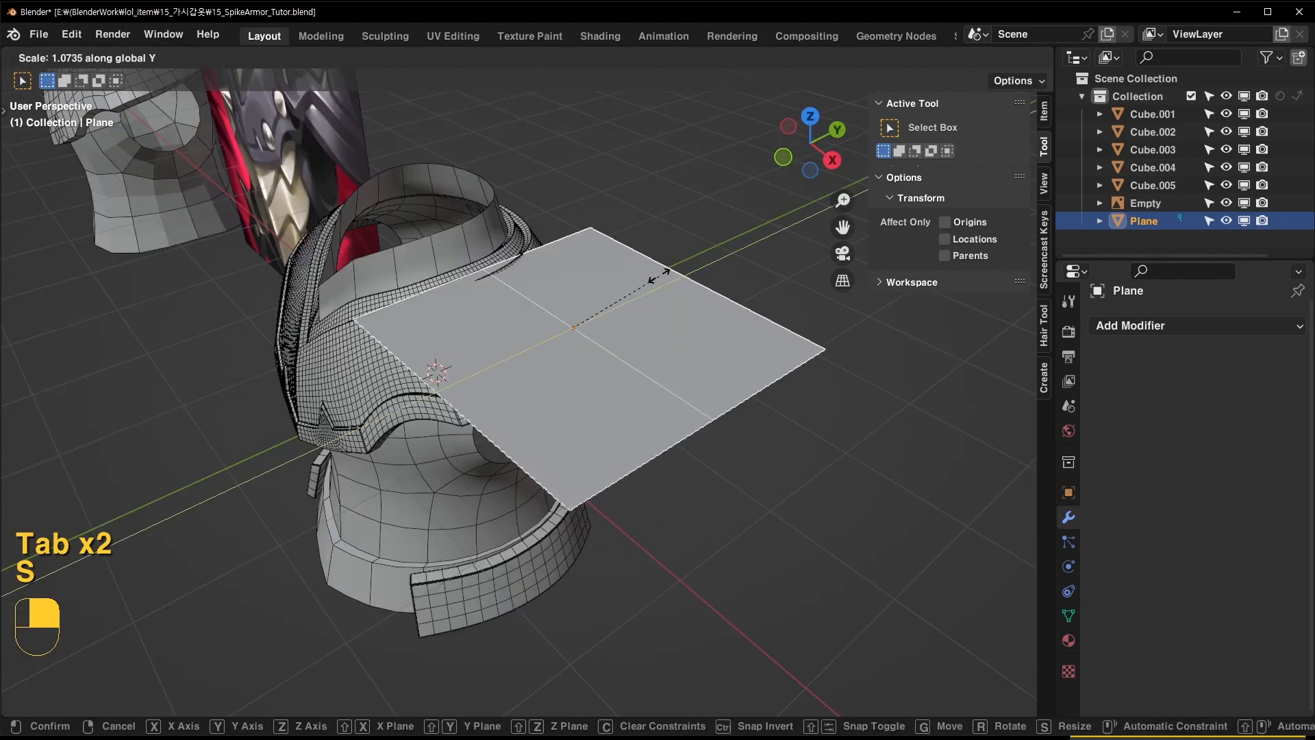
click(636, 293)
mouse_move(635, 293)
middle_down()
mouse_move(675, 246)
mouse_move(637, 281)
middle_up()
key(ctrl+a)
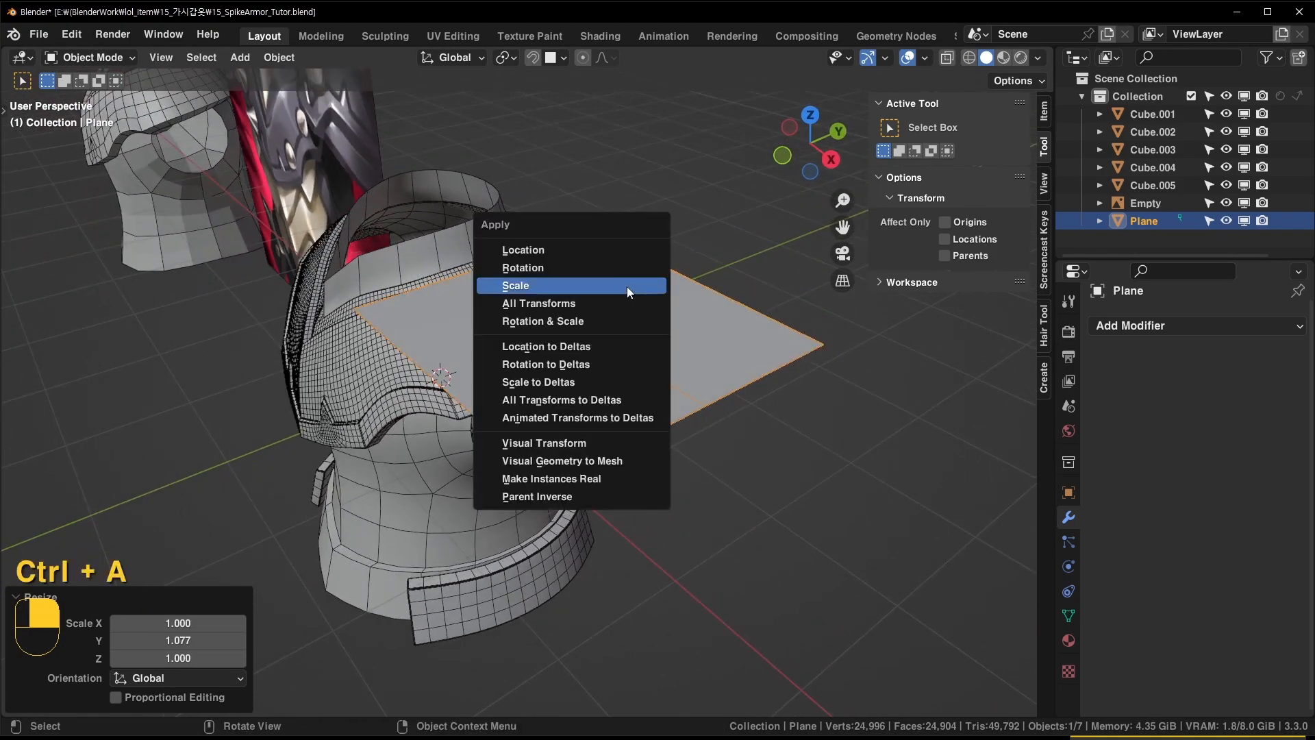
click(626, 287)
Put the plane into Edit Mode with face selection
mouse_move(607, 358)
middle_down()
mouse_move(699, 347)
mouse_move(617, 372)
middle_up()
key(Tab)
key(3)
click(632, 311)
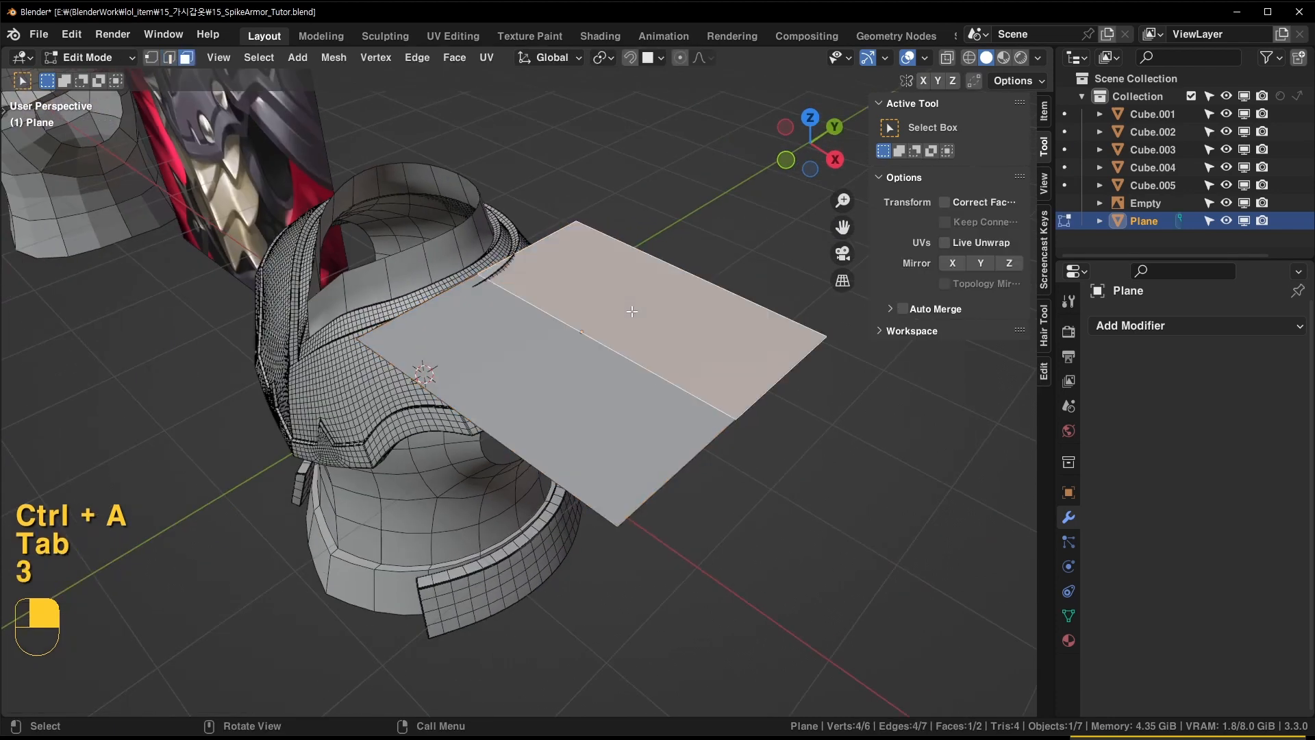
key(ctrl+r)
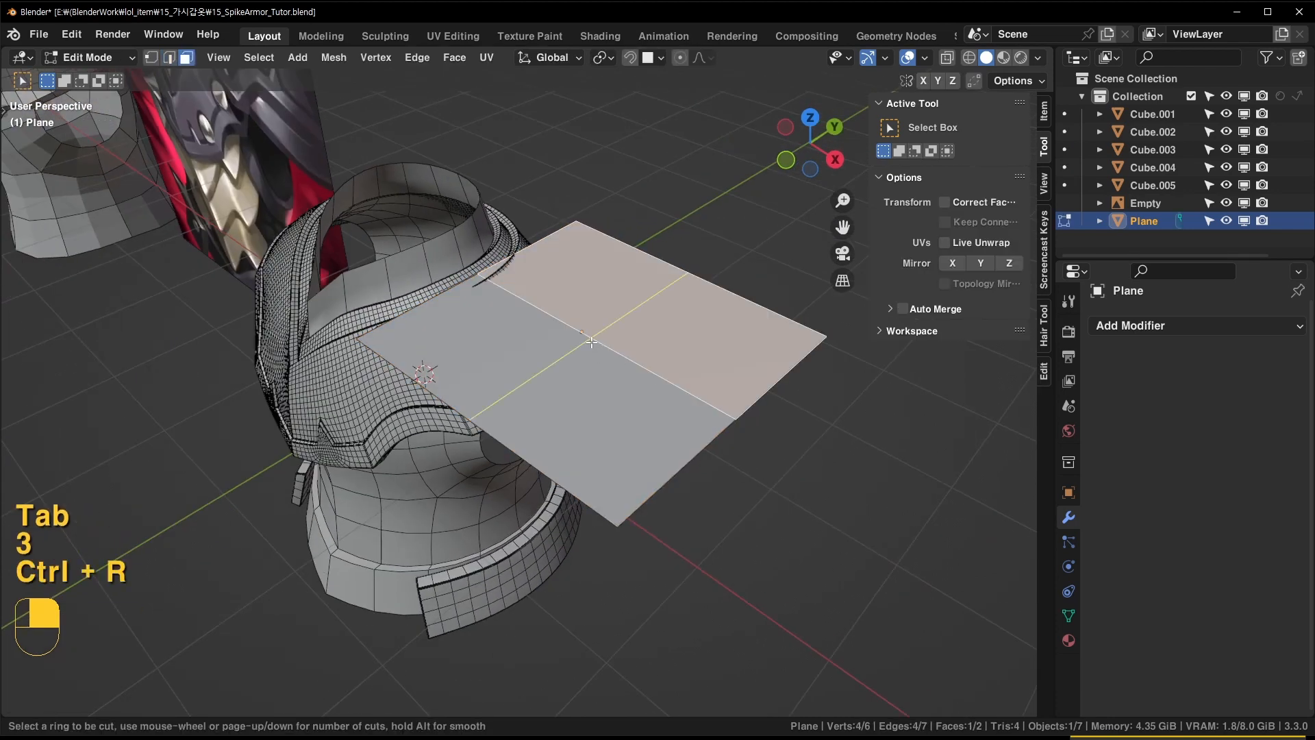
click(609, 353)
click(623, 350)
key(ctrl+z)
key(ctrl+z)
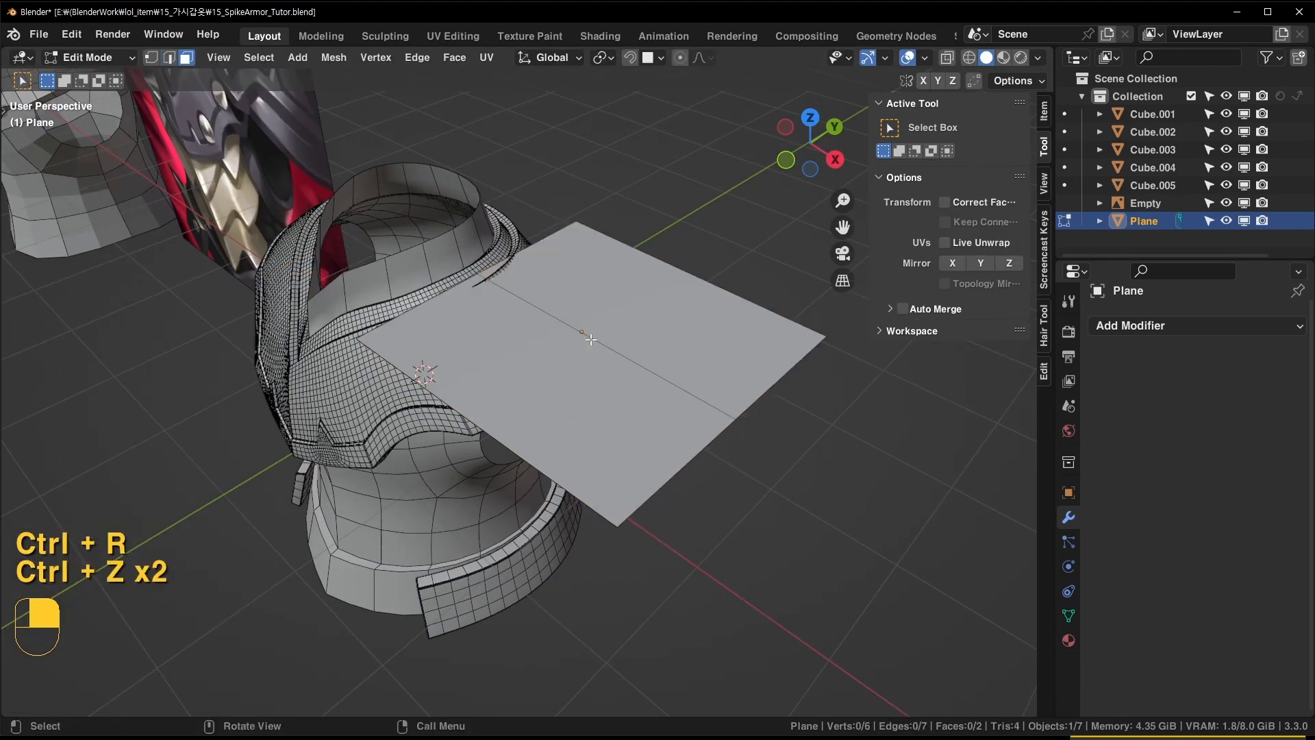
Add a loop cut through the middle of the plane, crossing its existing centre edge to form four faces
key(ctrl+r)
click(762, 324)
click(763, 324)
Delete the two faces on the plane's +Y half and return to Object Mode
key(3)
shift+click(692, 326)
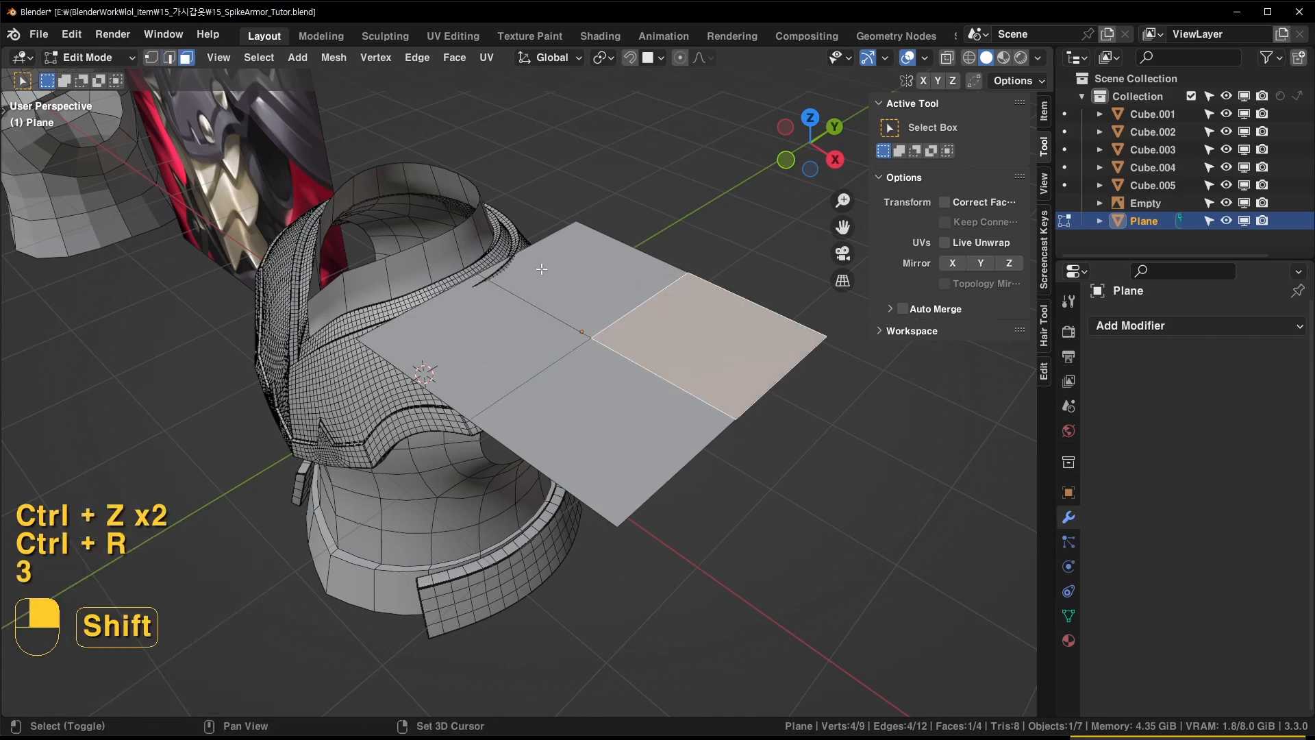
key(x)
click(548, 190)
key(Tab)
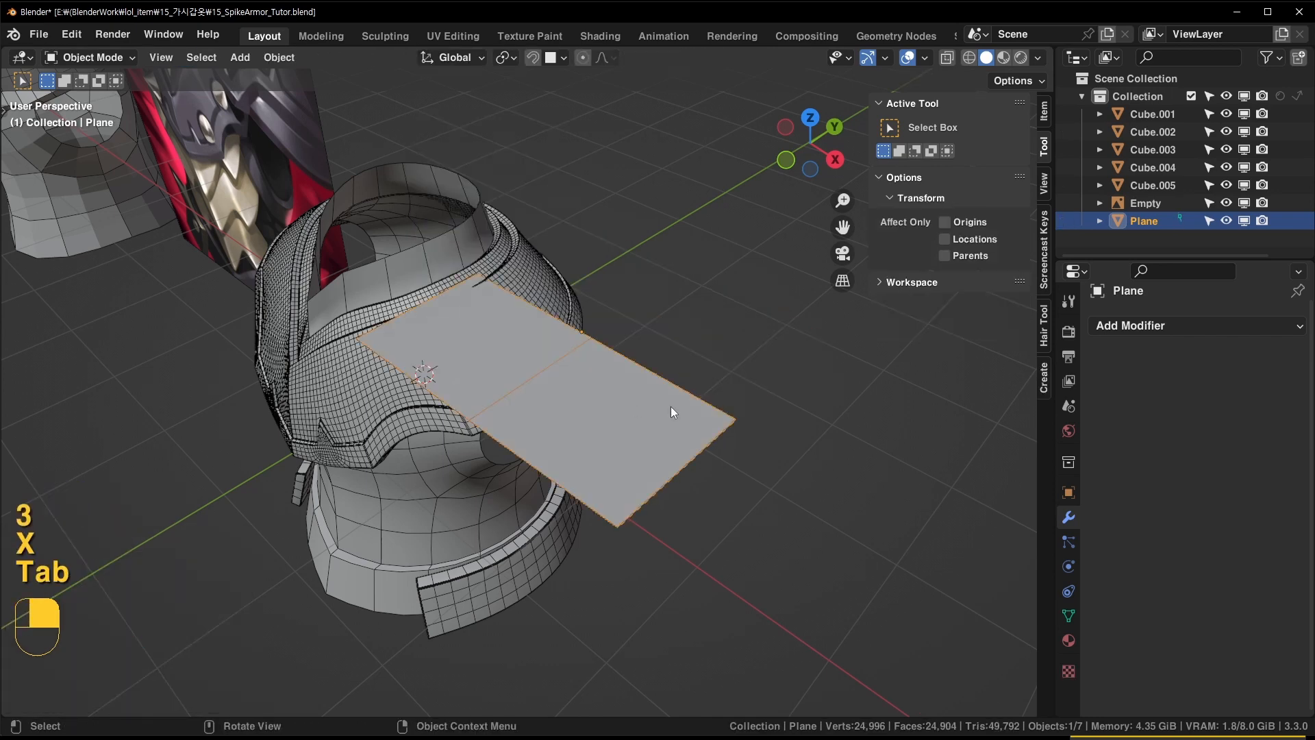
Save the file and add a Mirror modifier to the plane, mirroring on the Y axis only
middle_drag(671, 405, 704, 422)
key(ctrl+s)
click(1212, 328)
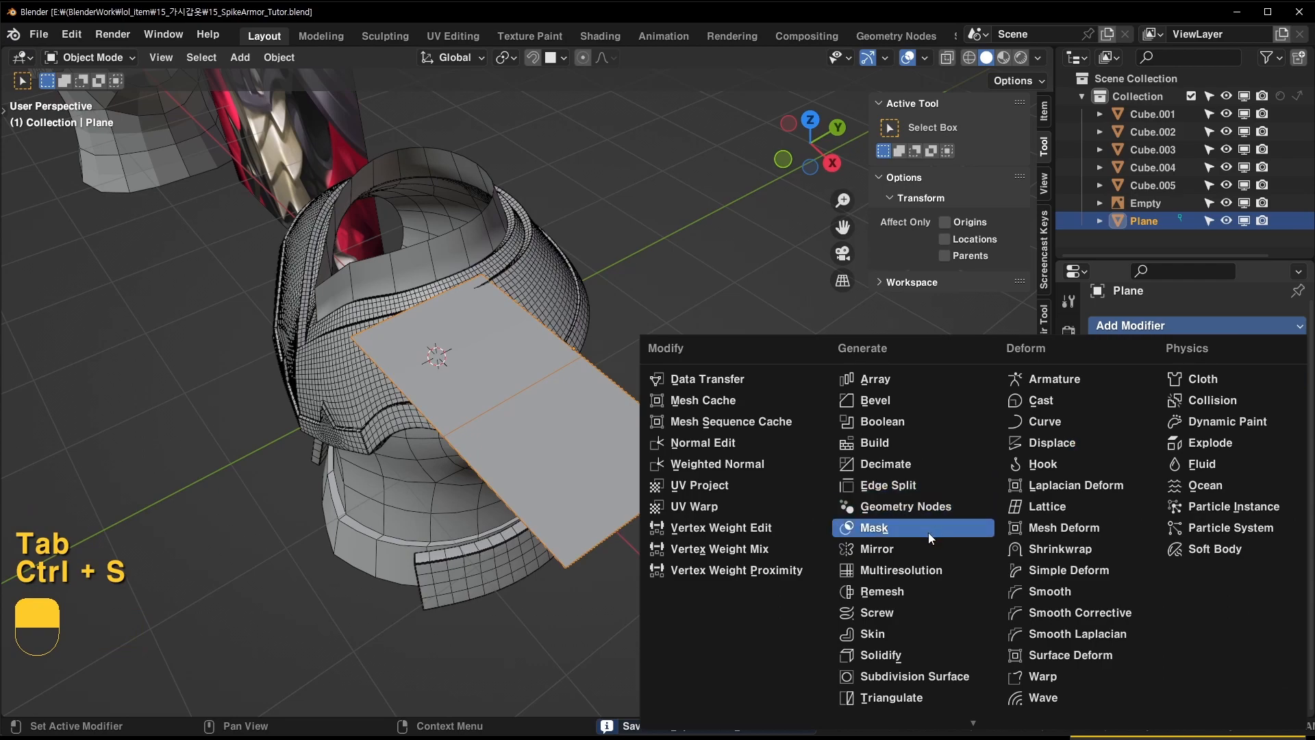
click(877, 549)
click(1232, 388)
click(1198, 391)
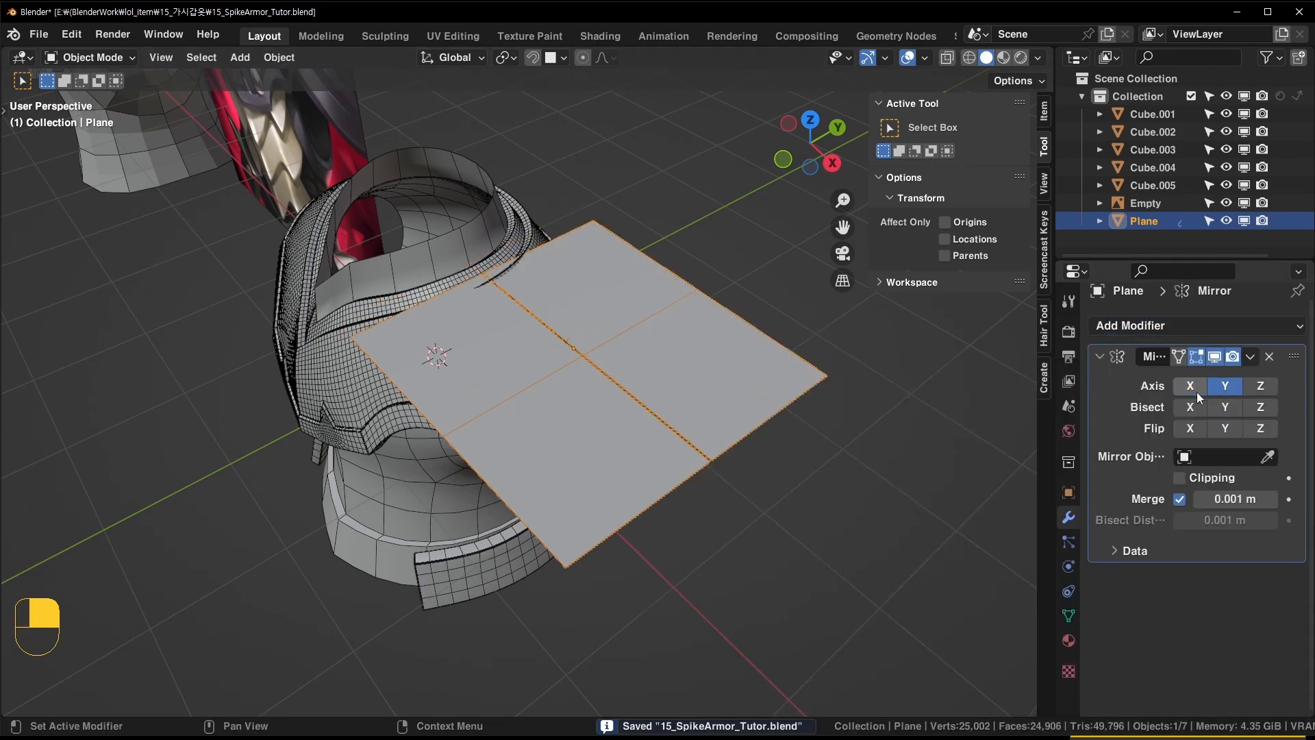
In top view, move the plane's outer corner vertex about -0.19 m in X and 0.41 m in Y
middle_drag(849, 419, 782, 446)
middle_drag(782, 446, 779, 446)
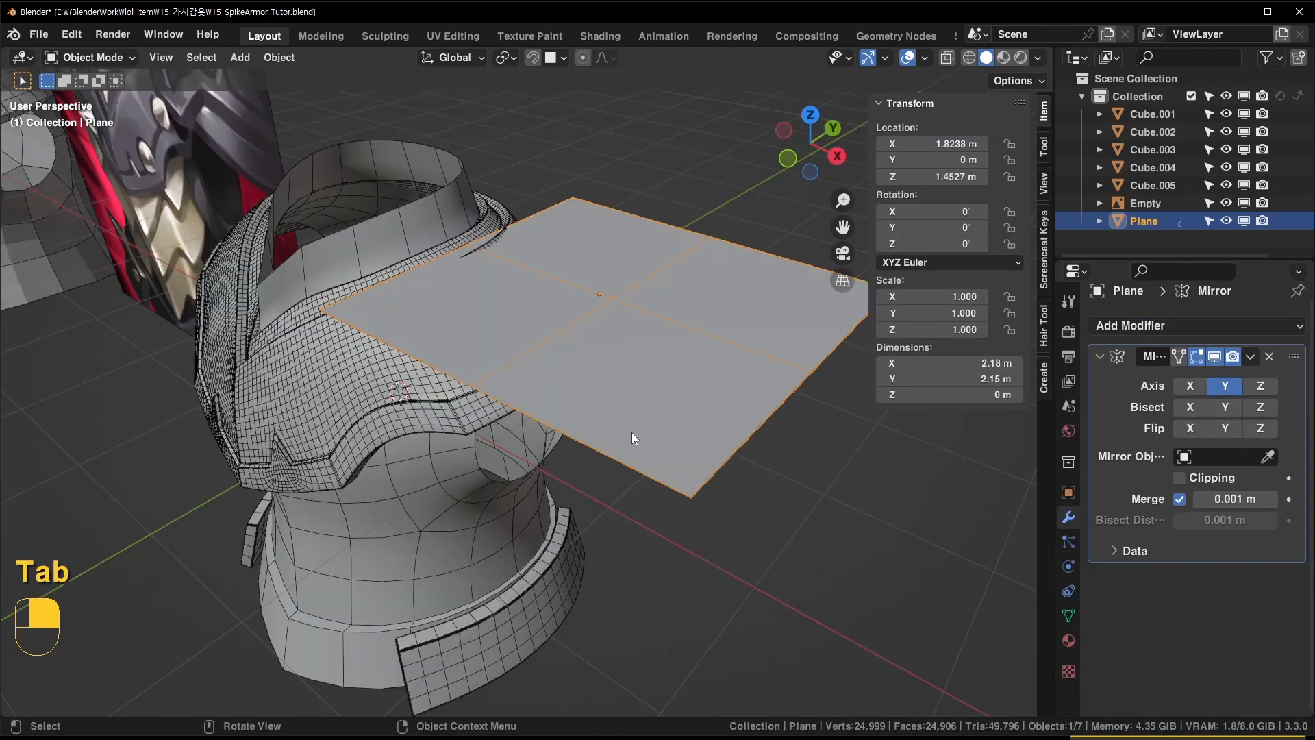
middle_drag(631, 433, 669, 385)
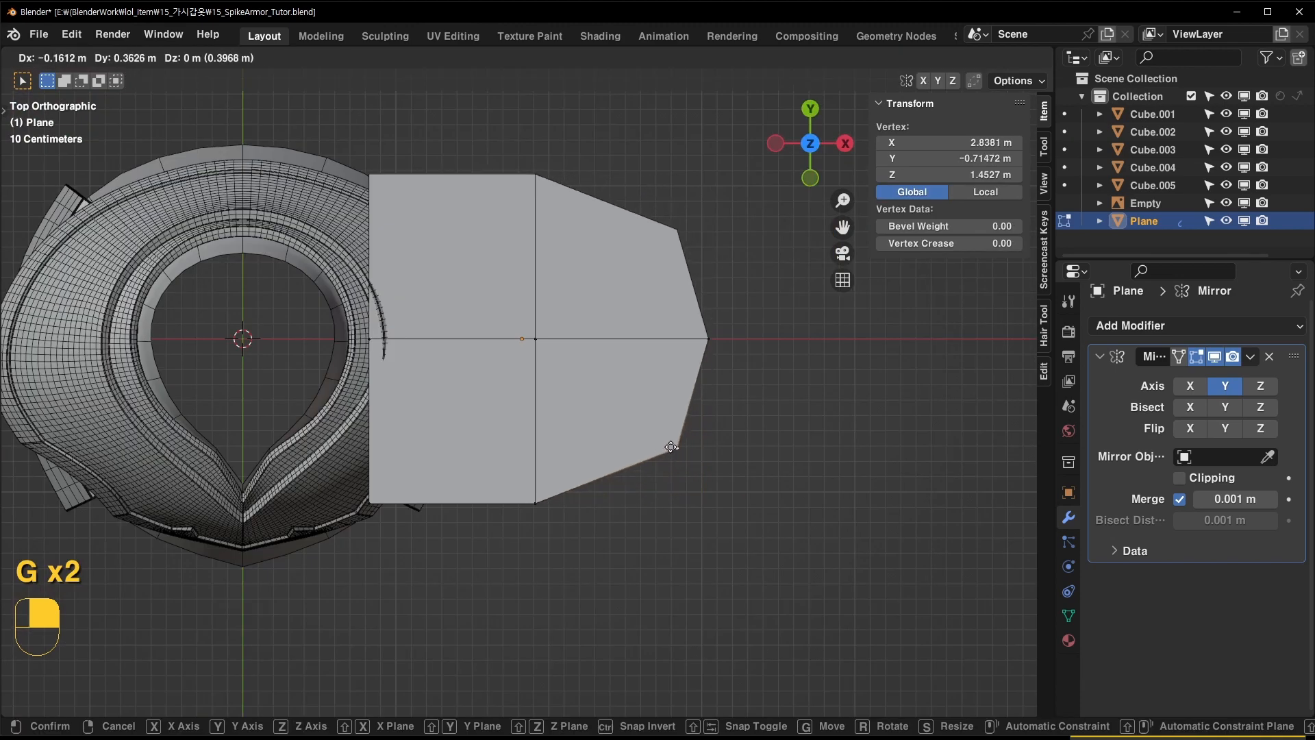
click(667, 439)
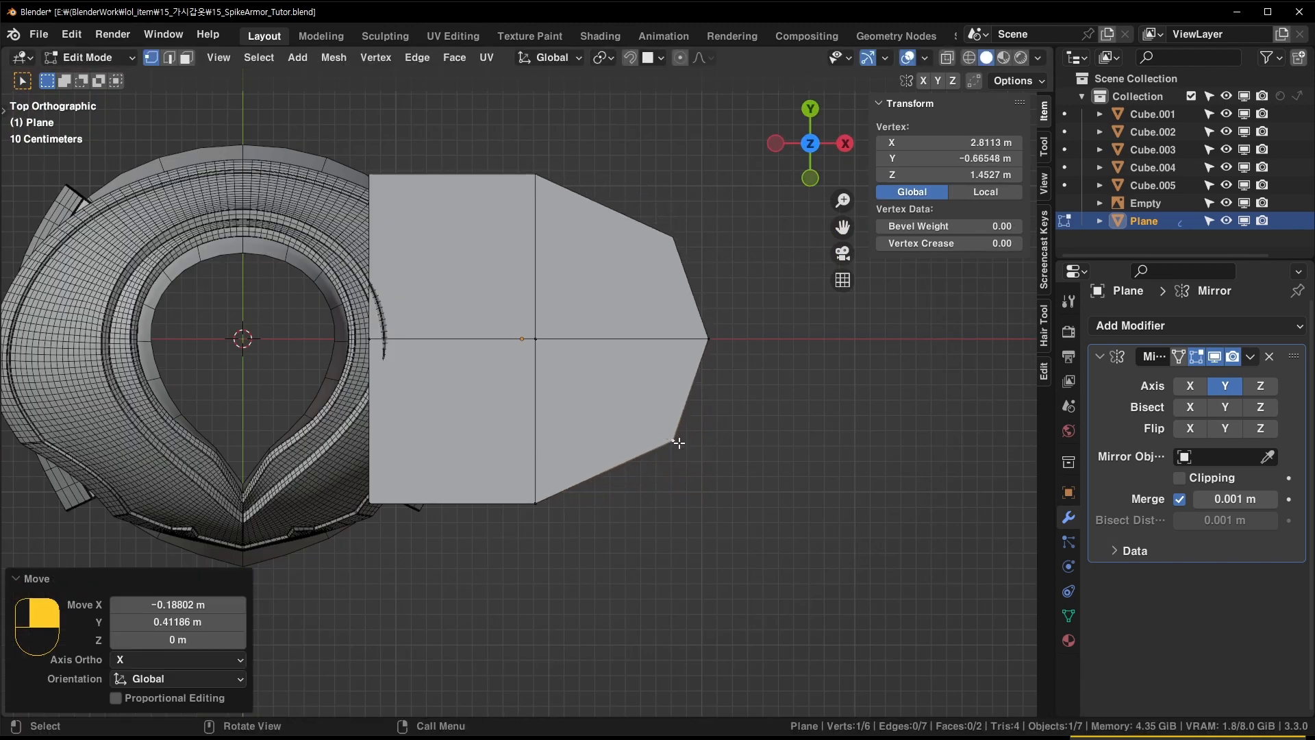
Bevel the plane's middle cross edge with two segments at about 56% width
alt+click(535, 404)
key(ctrl+b)
scroll(726, 463, up, 4)
scroll(726, 464, down, 3)
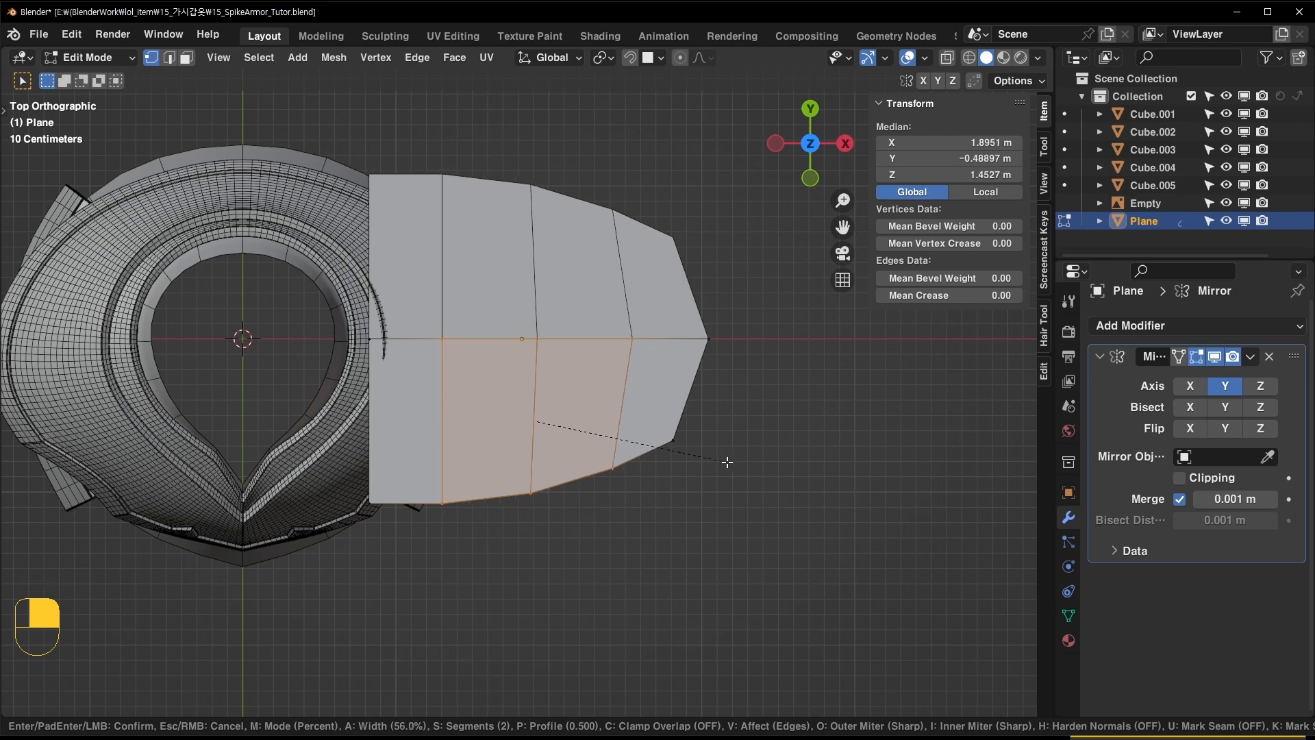
key(ctrl+z)
key(ctrl+z)
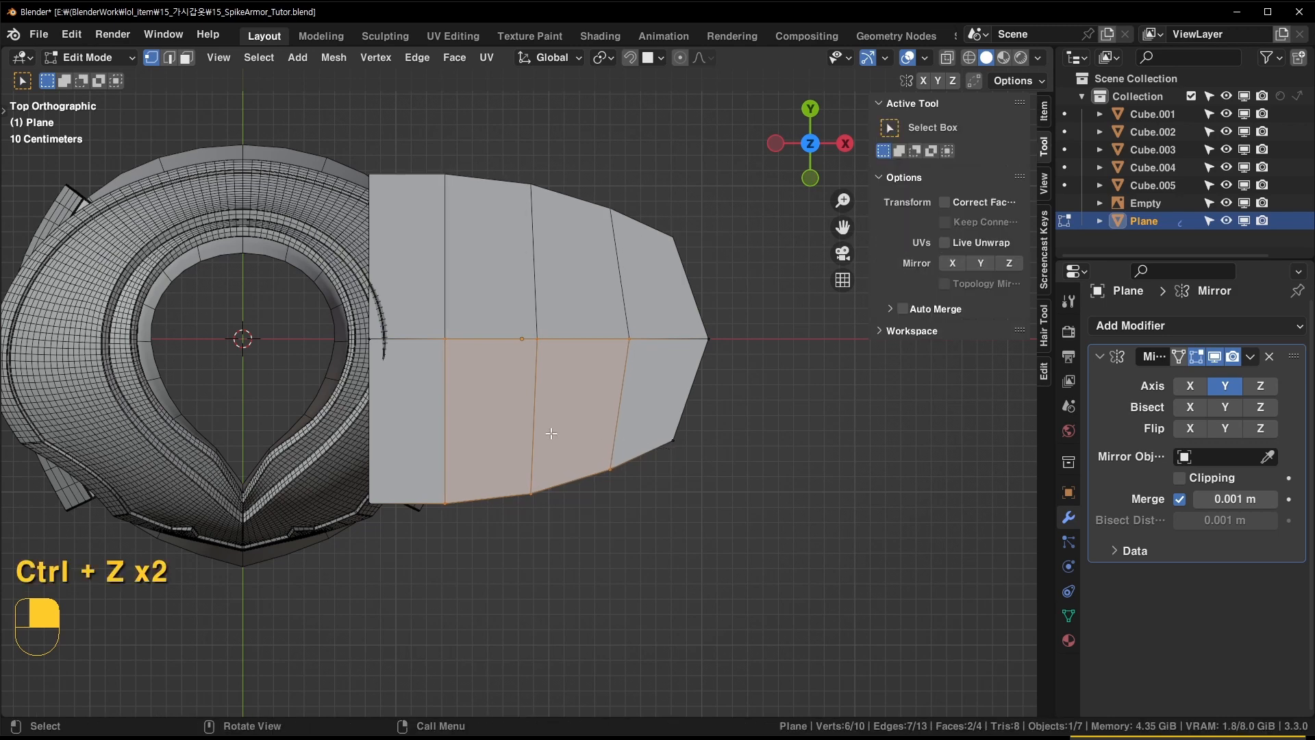
Add one centred loop cut running lengthwise through the plane's half
key(ctrl+r)
click(536, 394)
right_click(538, 393)
scroll(714, 437, up, 1)
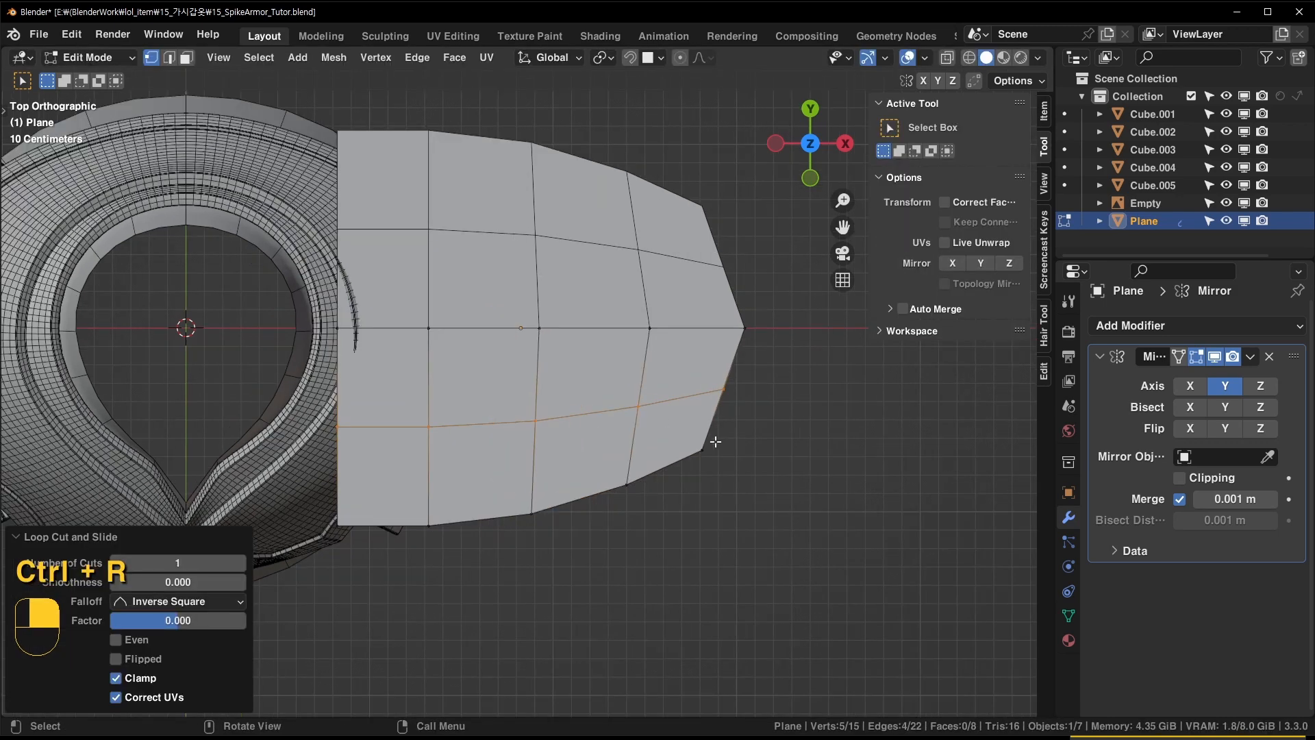
Extrude the two outer side edges nearest the torso about 0.4 m along negative Y to form a flap
key(e)
right_click(622, 518)
key(g)
key(y)
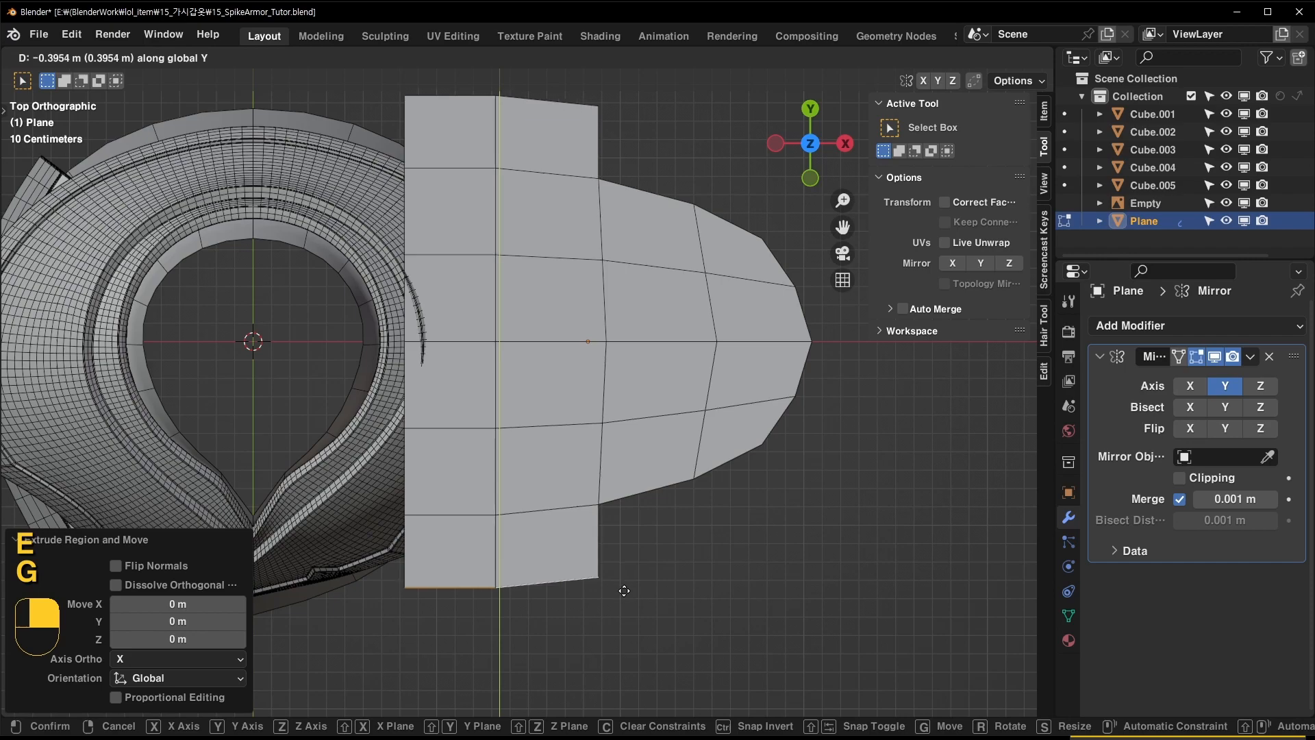
click(624, 590)
Move the outer corner vertices of the extruded flap to reshape its outline, and return to Object Mode
key(1)
click(598, 576)
key(g)
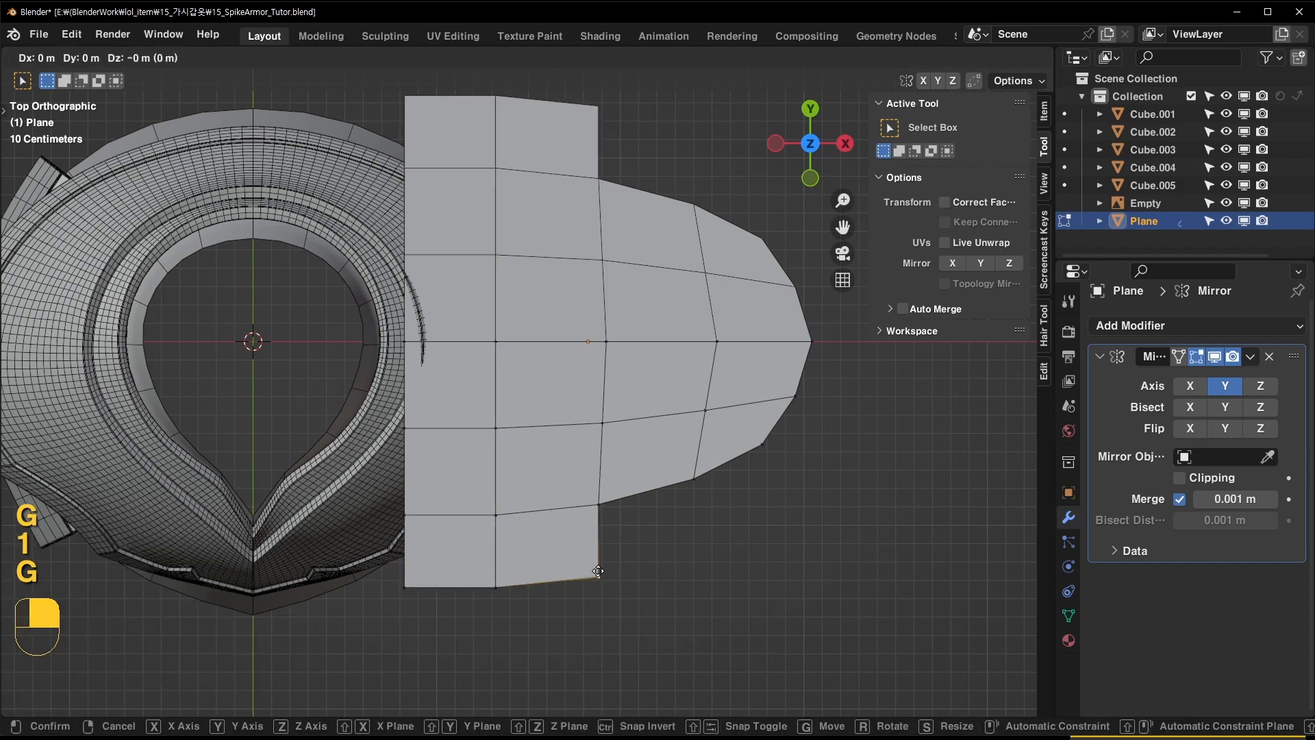
shift+click(407, 480)
middle_drag(407, 480, 591, 453)
key(Tab)
key(s)
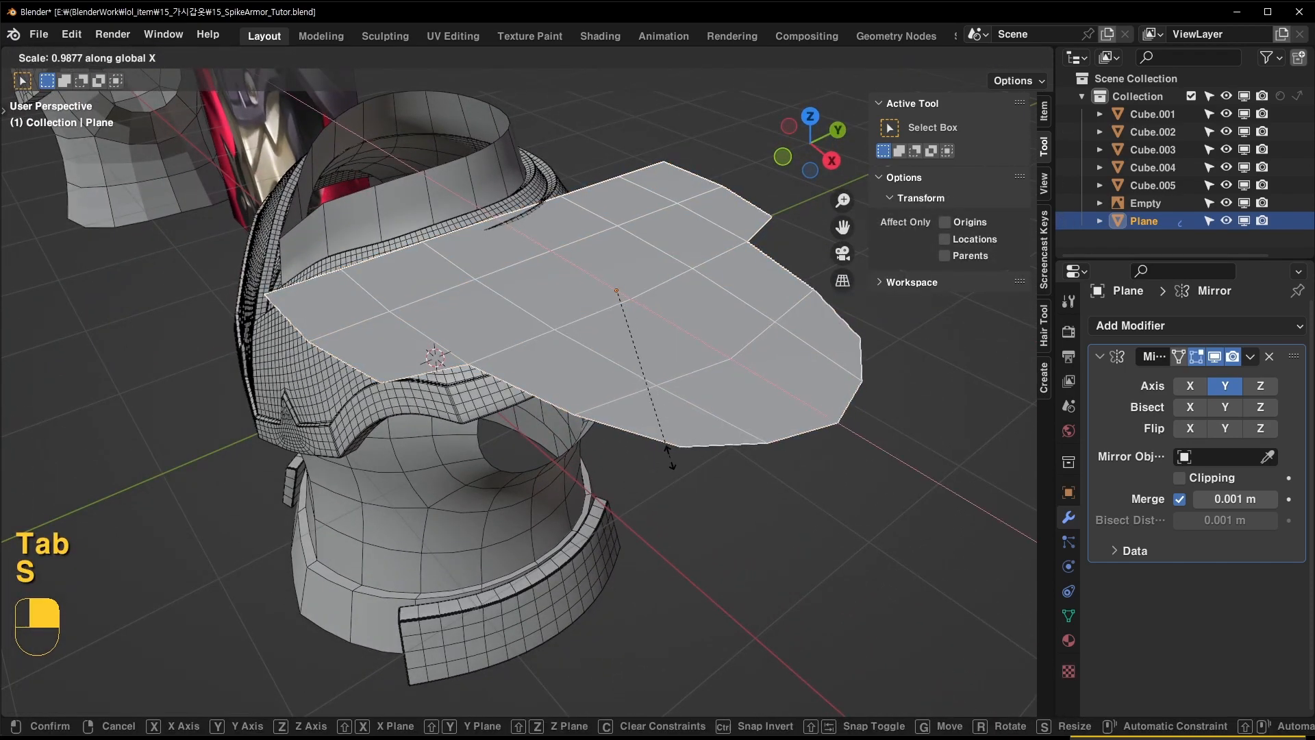
click(670, 457)
key(ctrl+z)
Narrow the shoulder plane along Y to about 0.83 of its width
key(s)
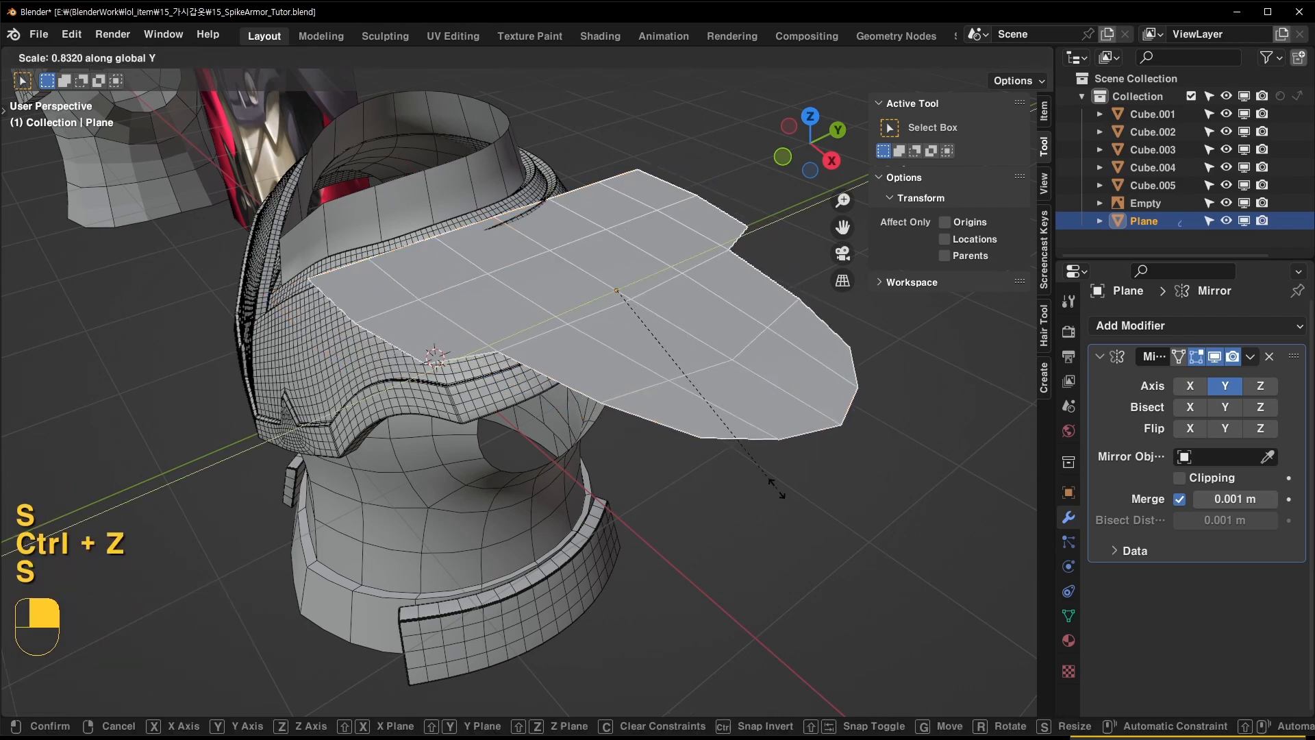
click(568, 518)
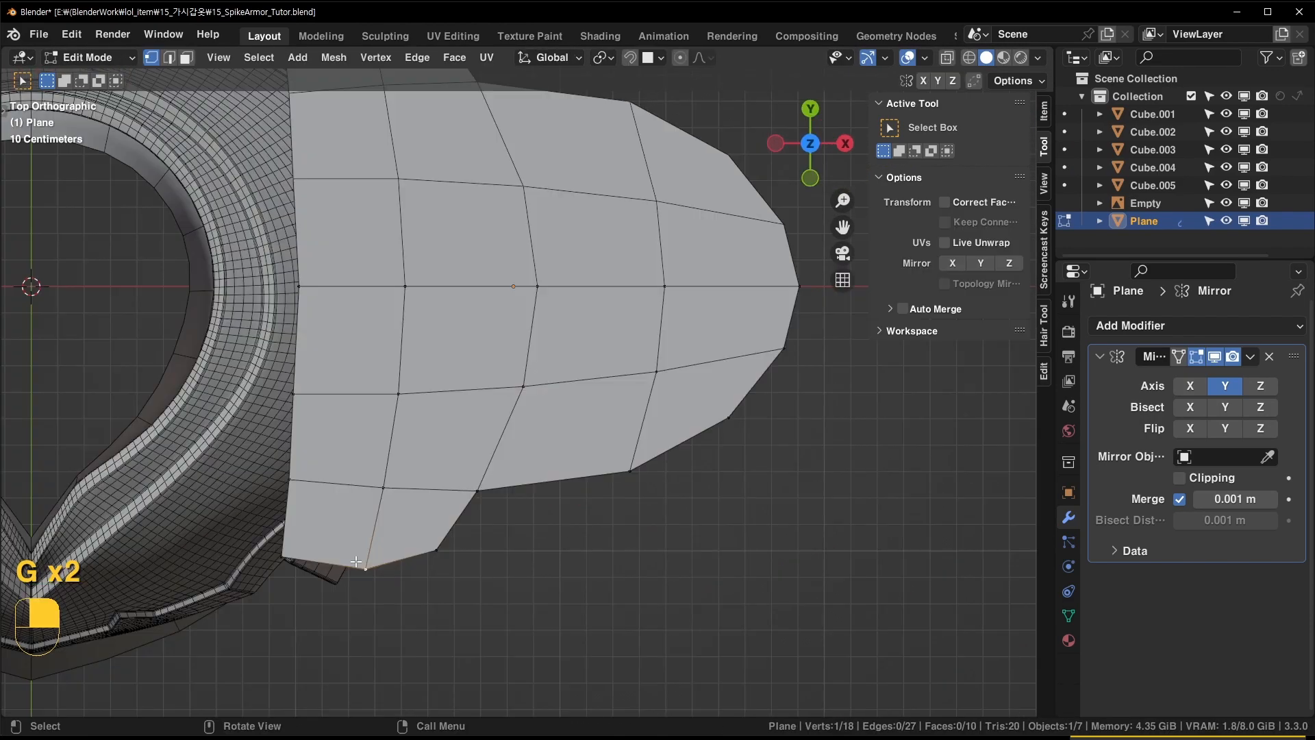
Move the middle vertex on the flap's outer edge about -0.026 m in X and 0.011 m in Y
key(g)
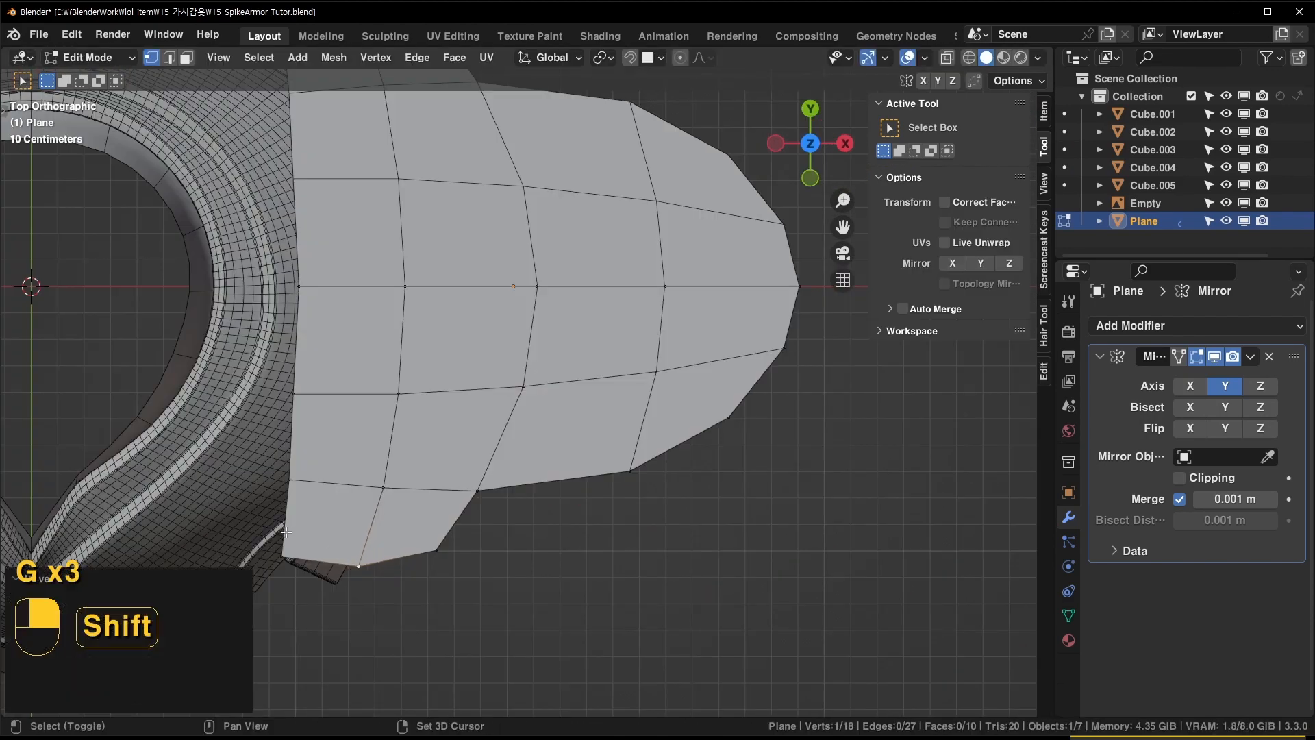
click(303, 534)
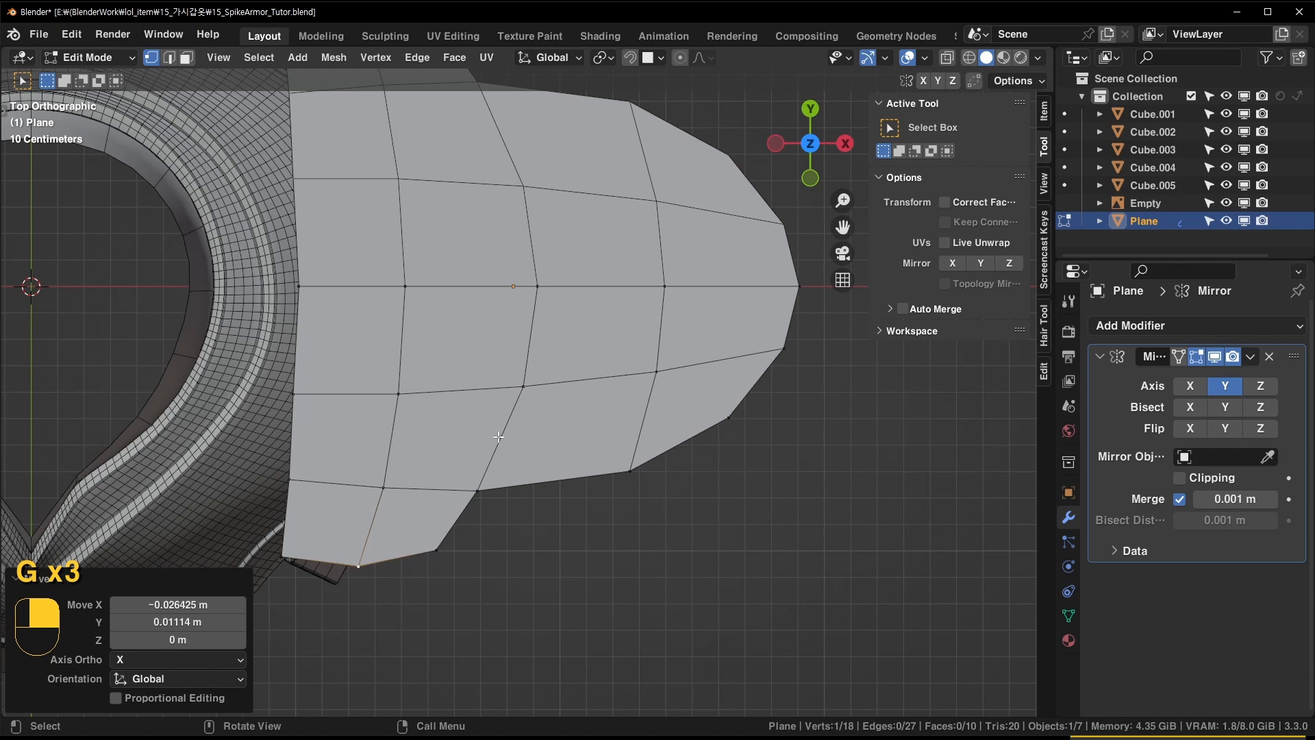
Knife-cut an edge line across the outer negative-Y faces of the shoulder plate and connect its outer bend to the outline vertex near the tip
key(k)
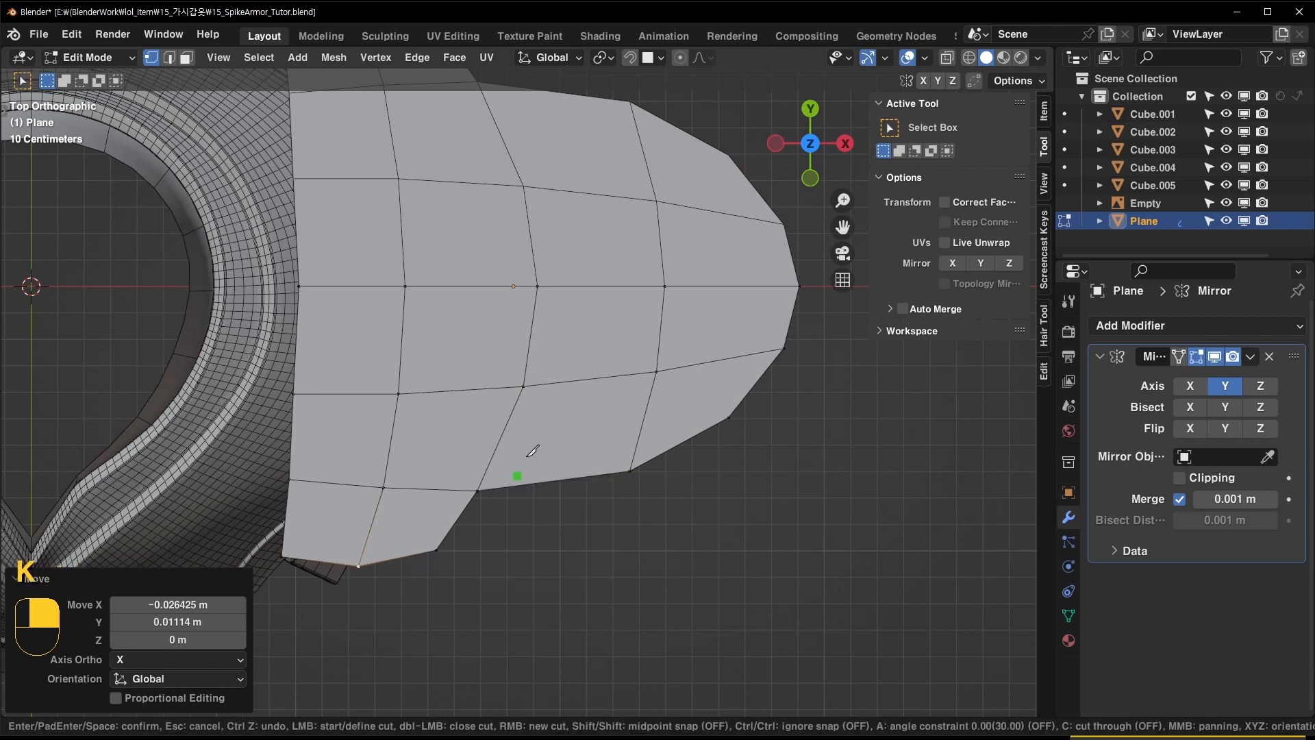
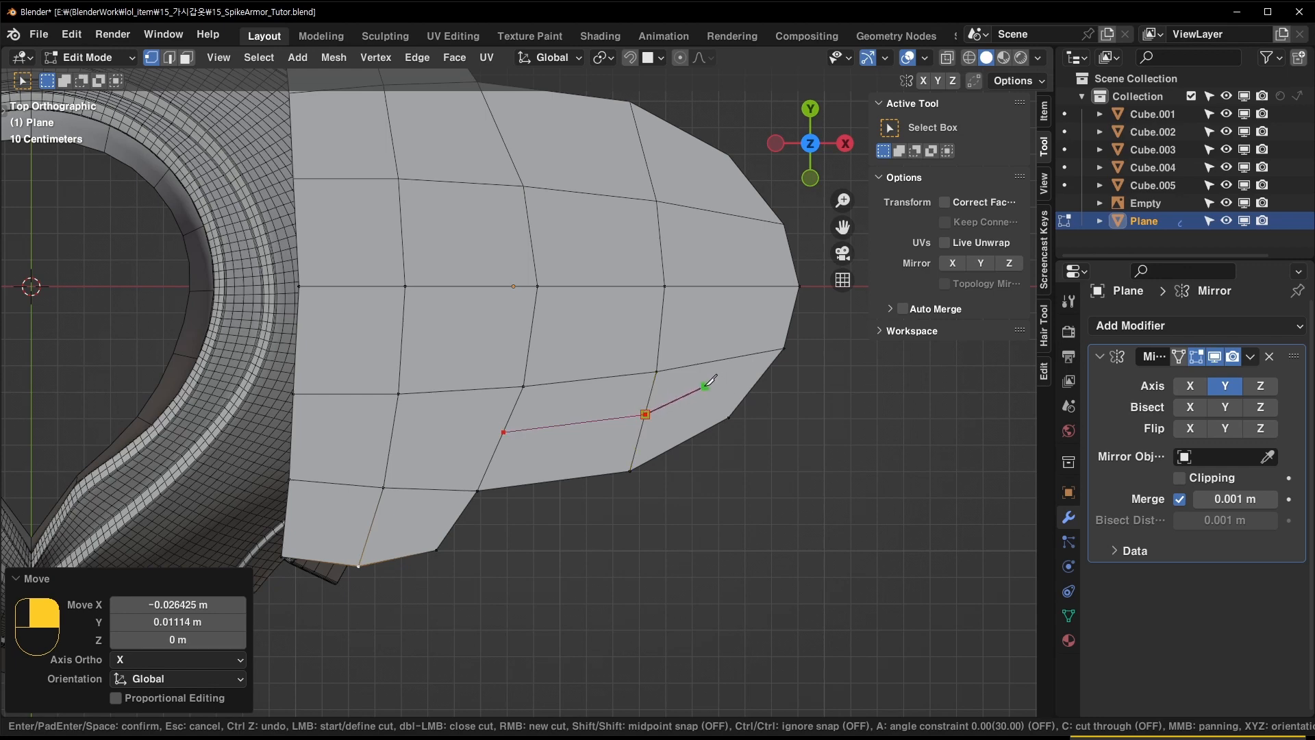
key(space)
key(k)
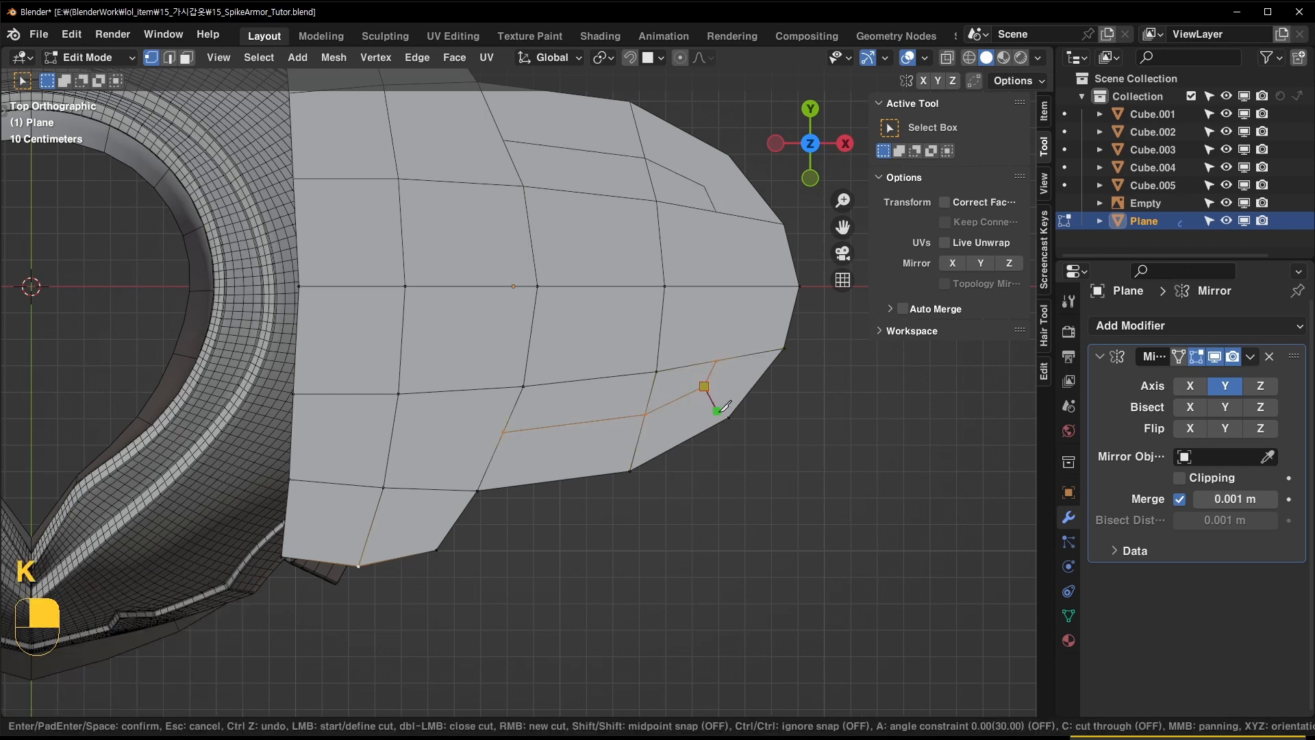
click(726, 414)
key(space)
drag(684, 397, 656, 409)
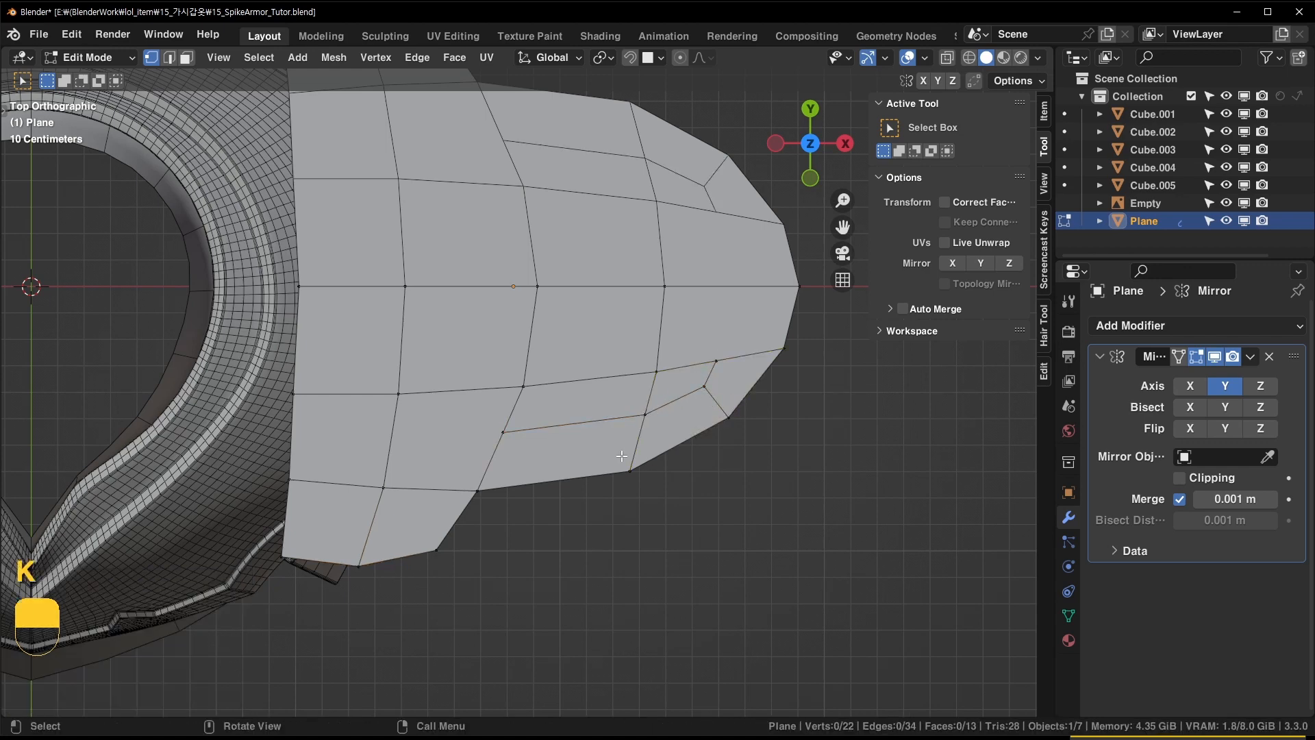
Slide the outline vertex and the inner knife-cut vertex next to it toward the torso, the inner one by a factor of 0.131
key(shift+v)
click(601, 465)
key(shift+v)
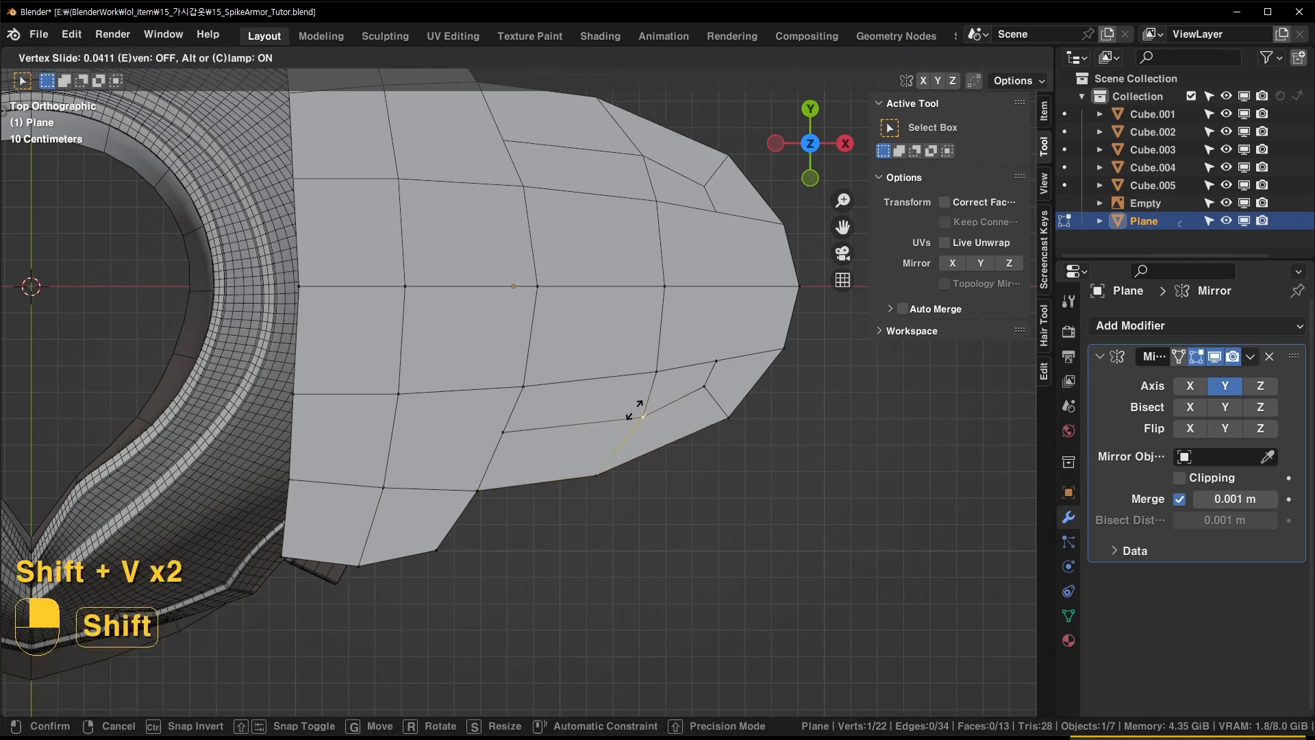
click(626, 416)
Knife-cut from the tip-side cut to the centreline, and from the flap's outer corner to the row beyond, joining that to the neighbouring cut line
key(k)
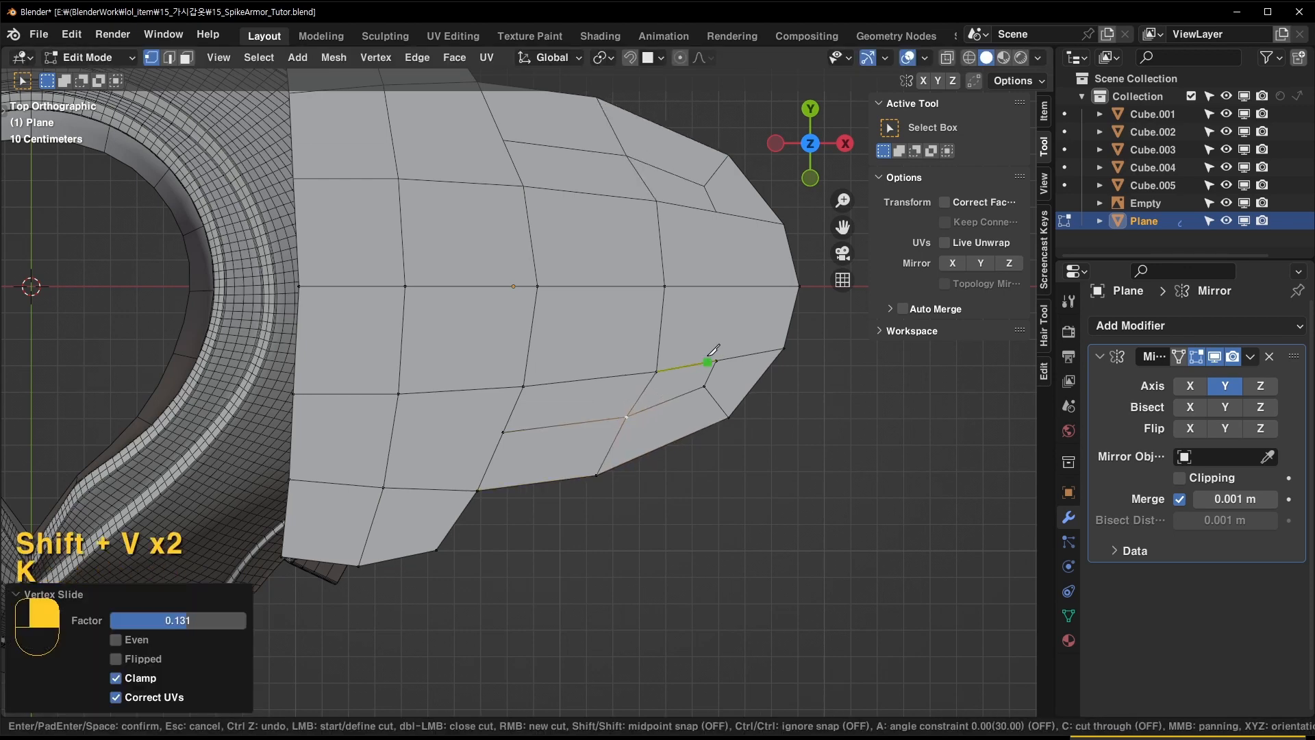
click(751, 281)
key(Return)
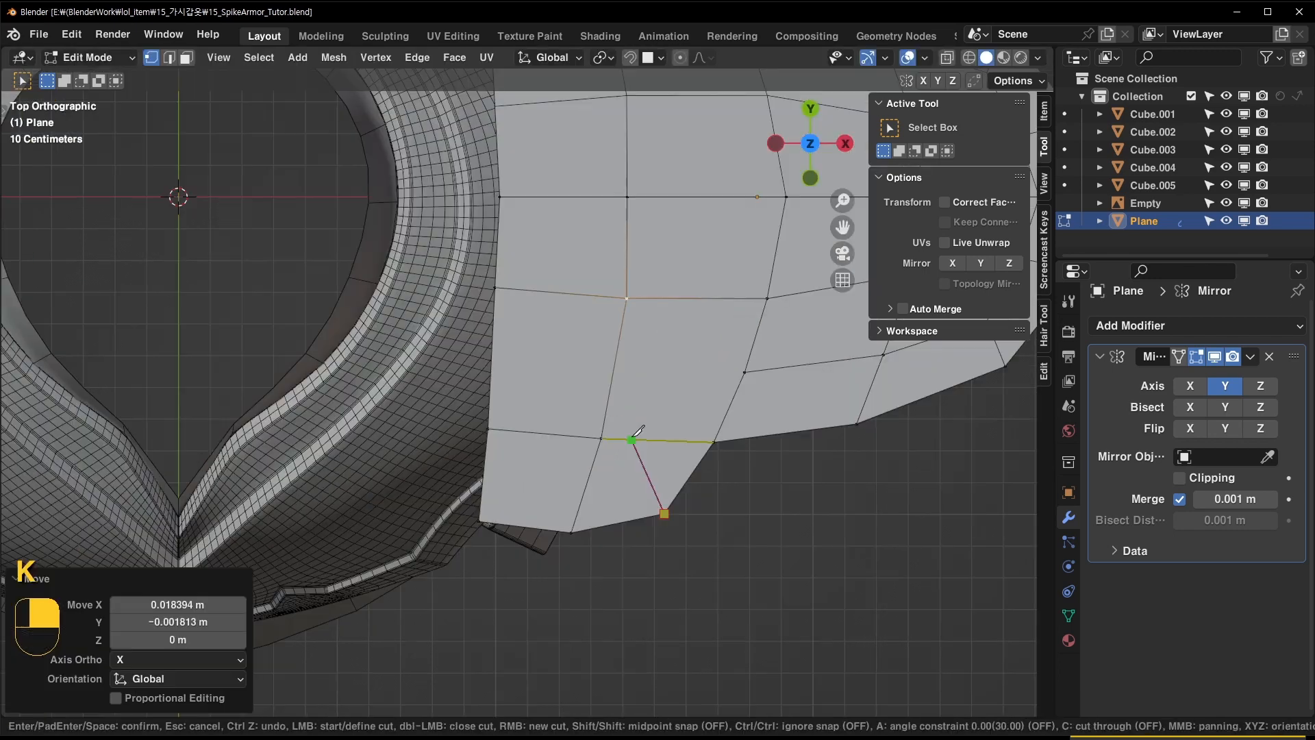
click(692, 298)
key(Return)
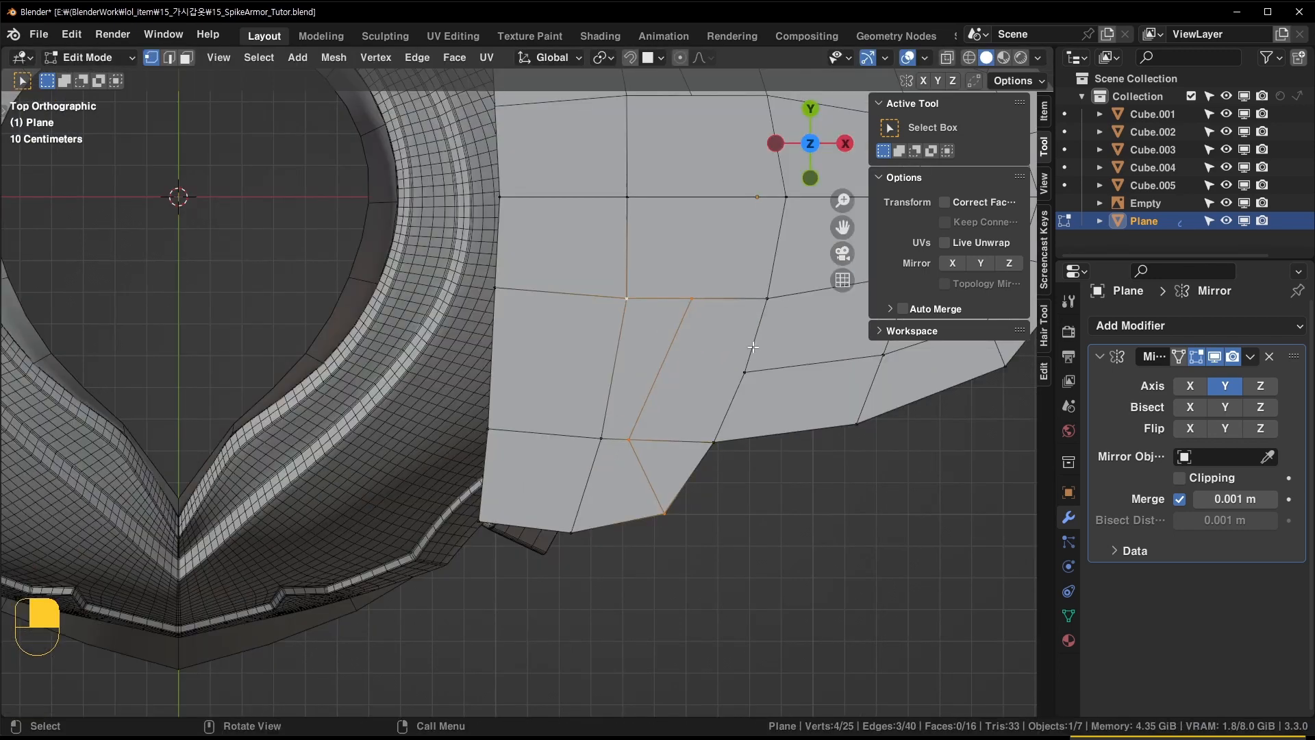
key(k)
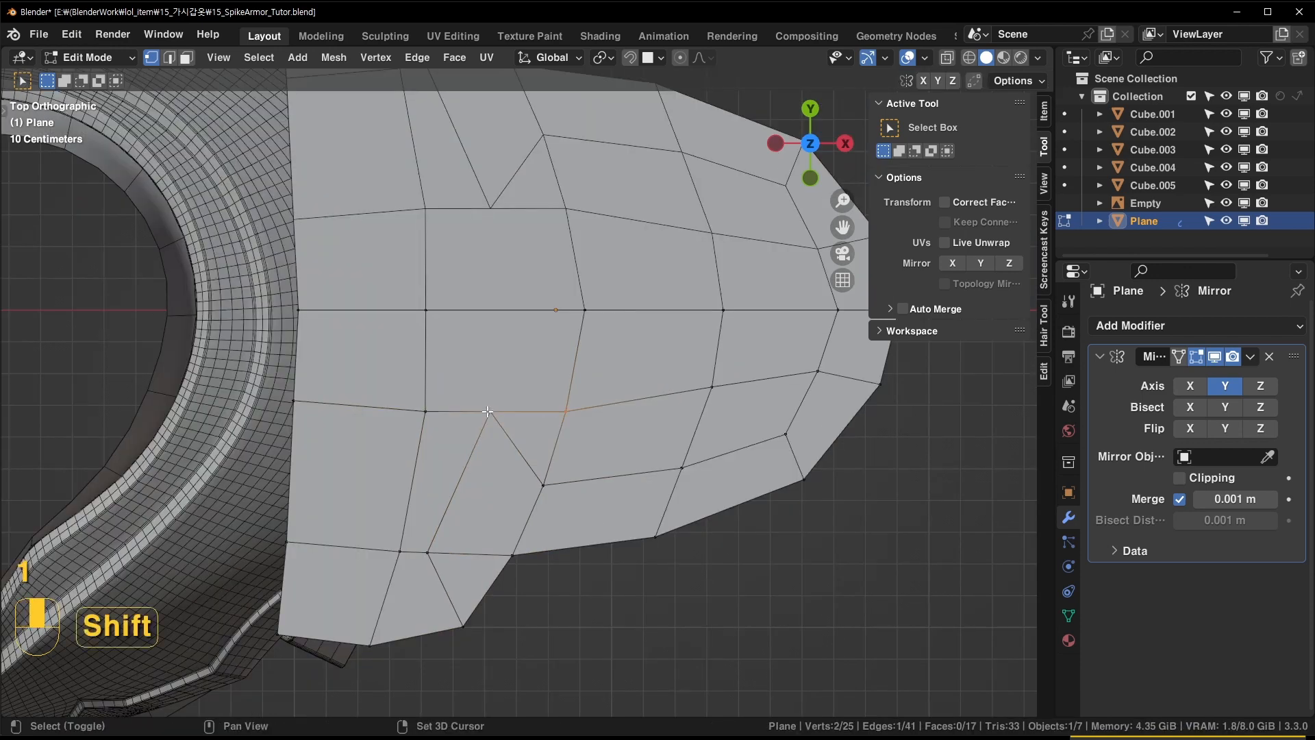
Merge the two neighbouring row vertices above the flap At Last, and slide the adjacent centreline vertex toward the torso by a factor of 0.397
key(m)
click(487, 411)
key(g)
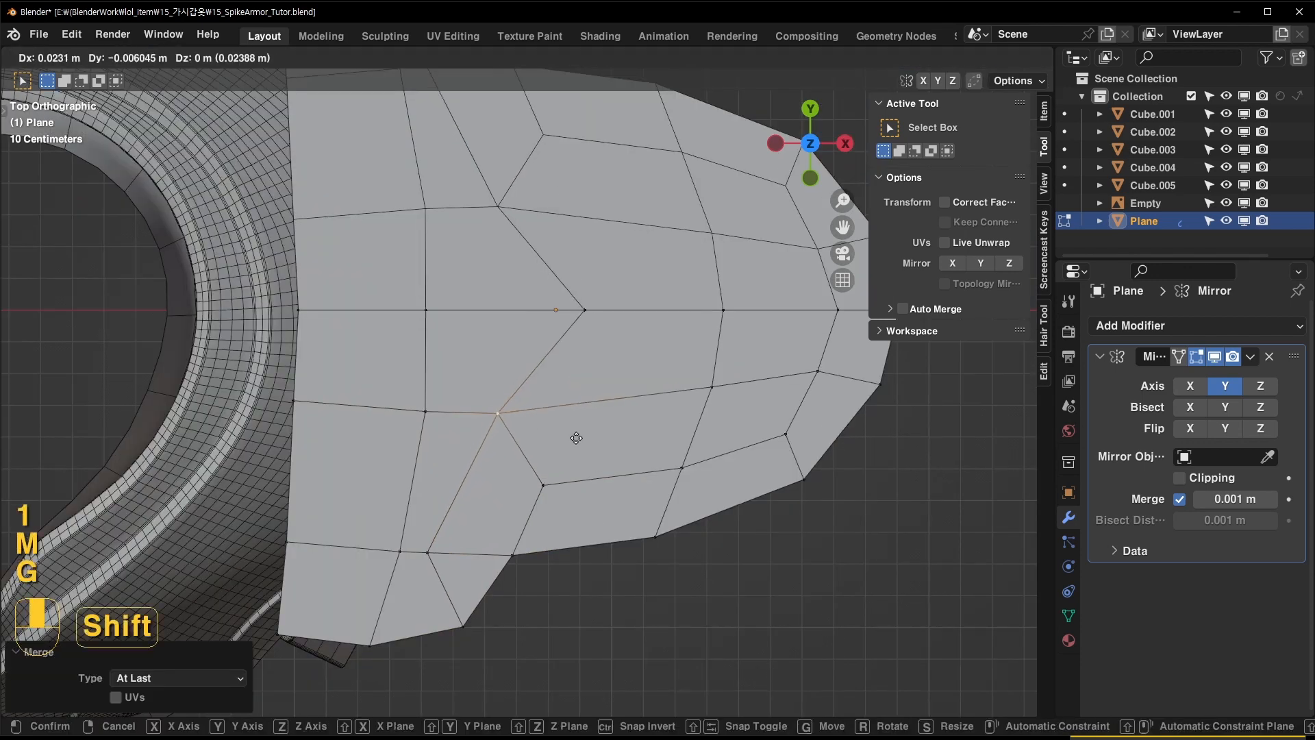
click(585, 307)
key(shift+v)
click(519, 313)
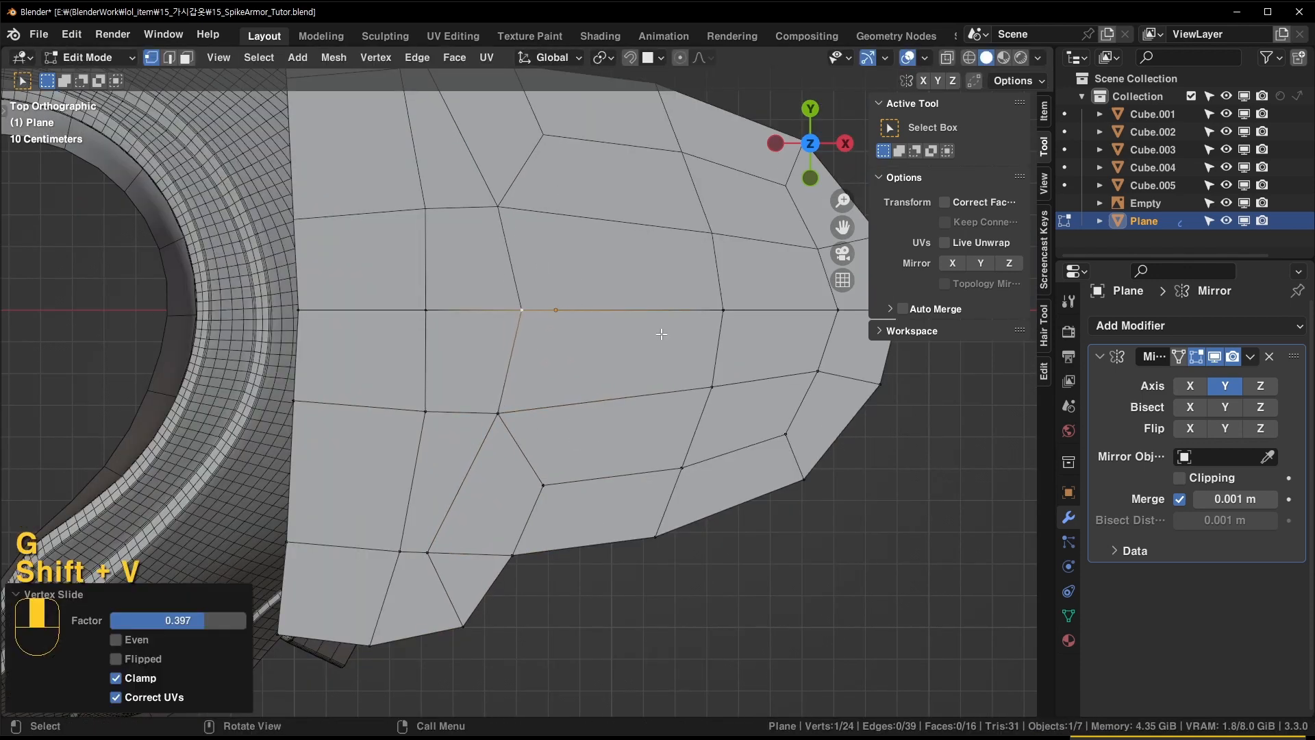
Add a centred loop cut across the wide faces in the middle of the plate and shift the nearby row vertices slightly toward the outline
key(ctrl+r)
click(644, 322)
right_click(644, 322)
click(616, 318)
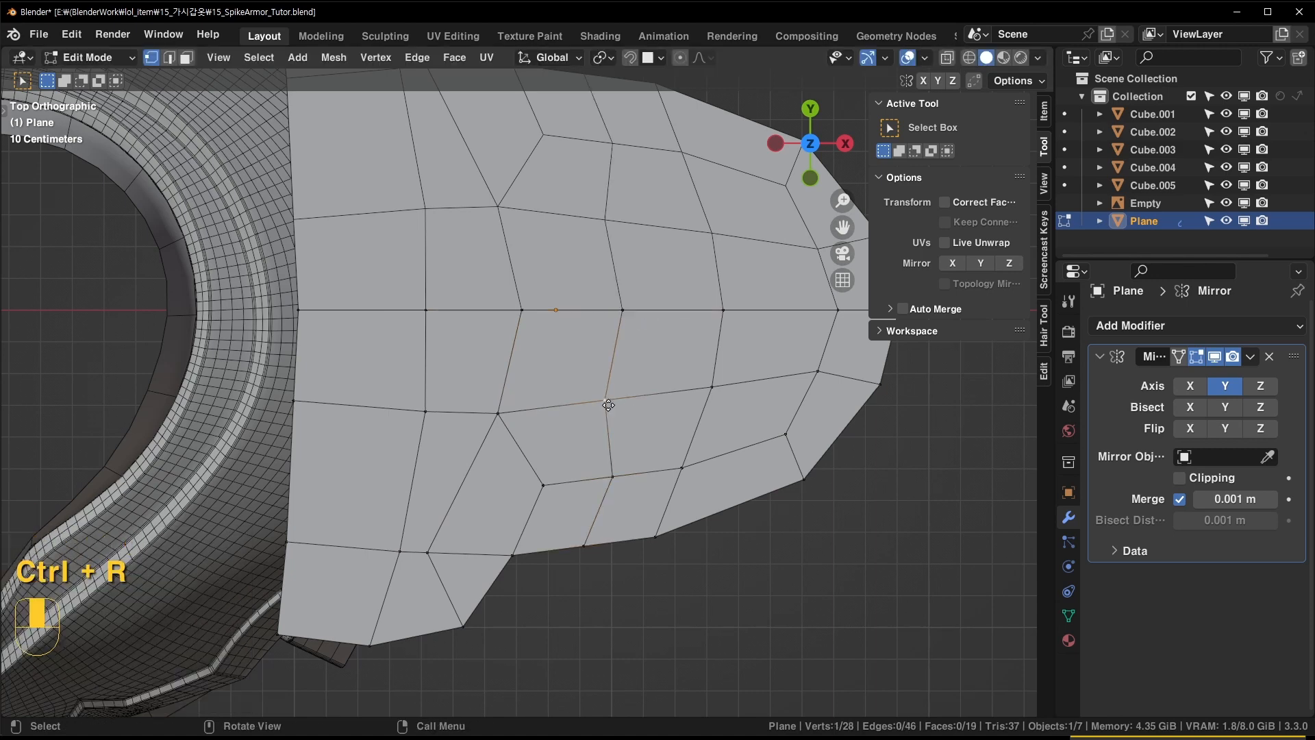
drag(608, 404, 614, 414)
drag(712, 388, 715, 397)
Knife-cut an edge near the tip from the centreline across the next row to the bend of the outer cut line
key(k)
click(772, 382)
click(795, 310)
key(Return)
key(k)
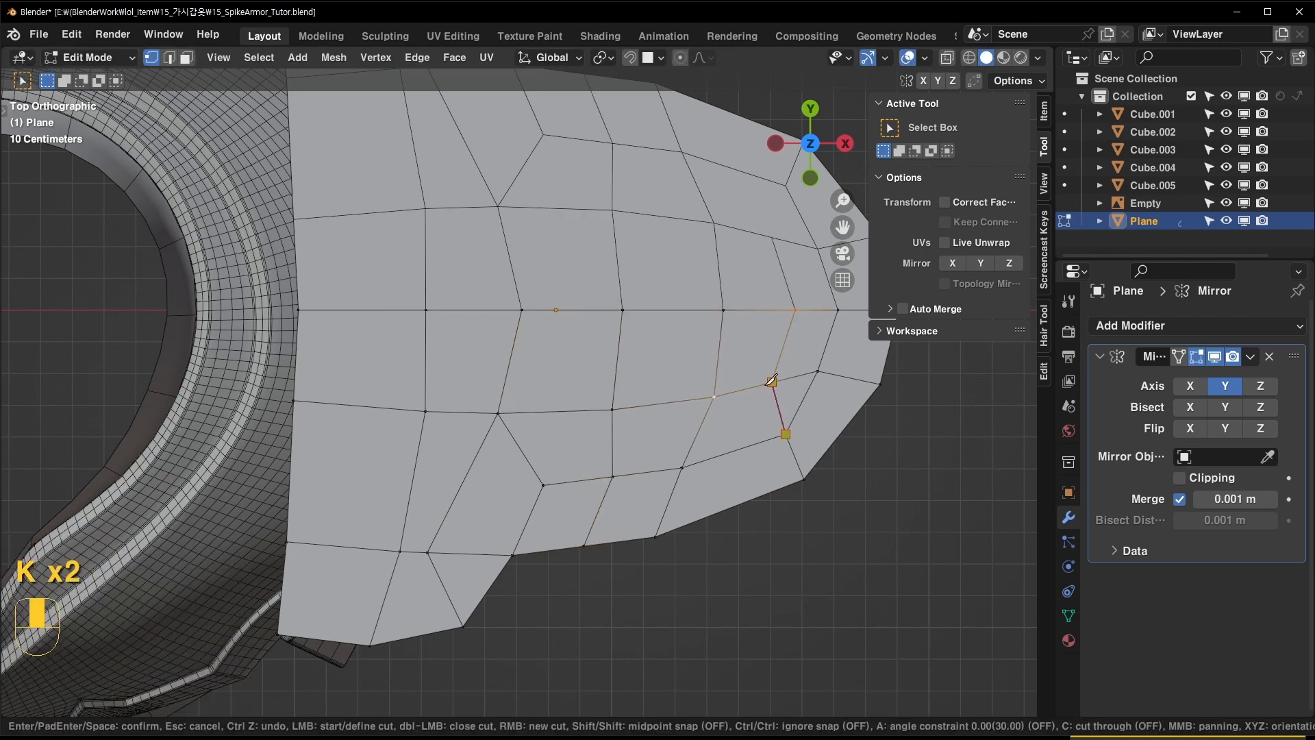
click(772, 383)
key(Return)
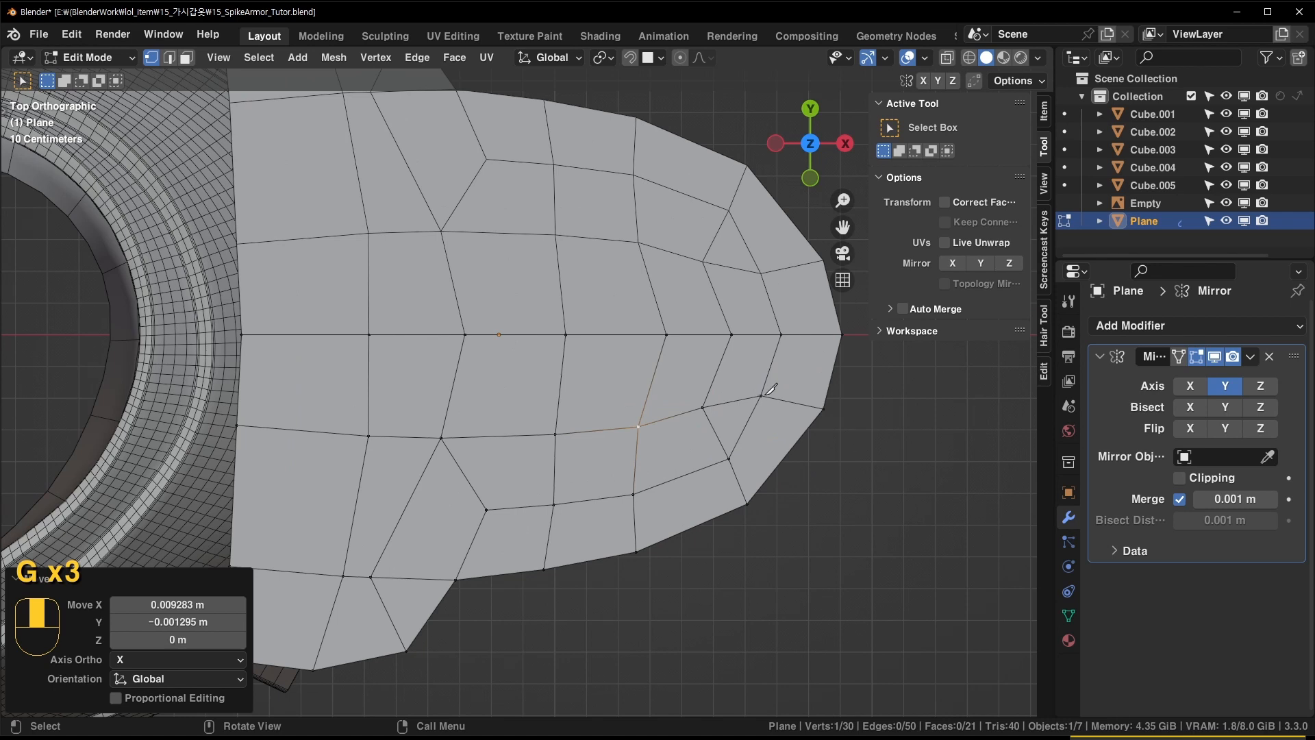
Add a loop cut beside the centreline and join its outer end with knife cuts to the inner ring and the row vertex near the tip
key(k)
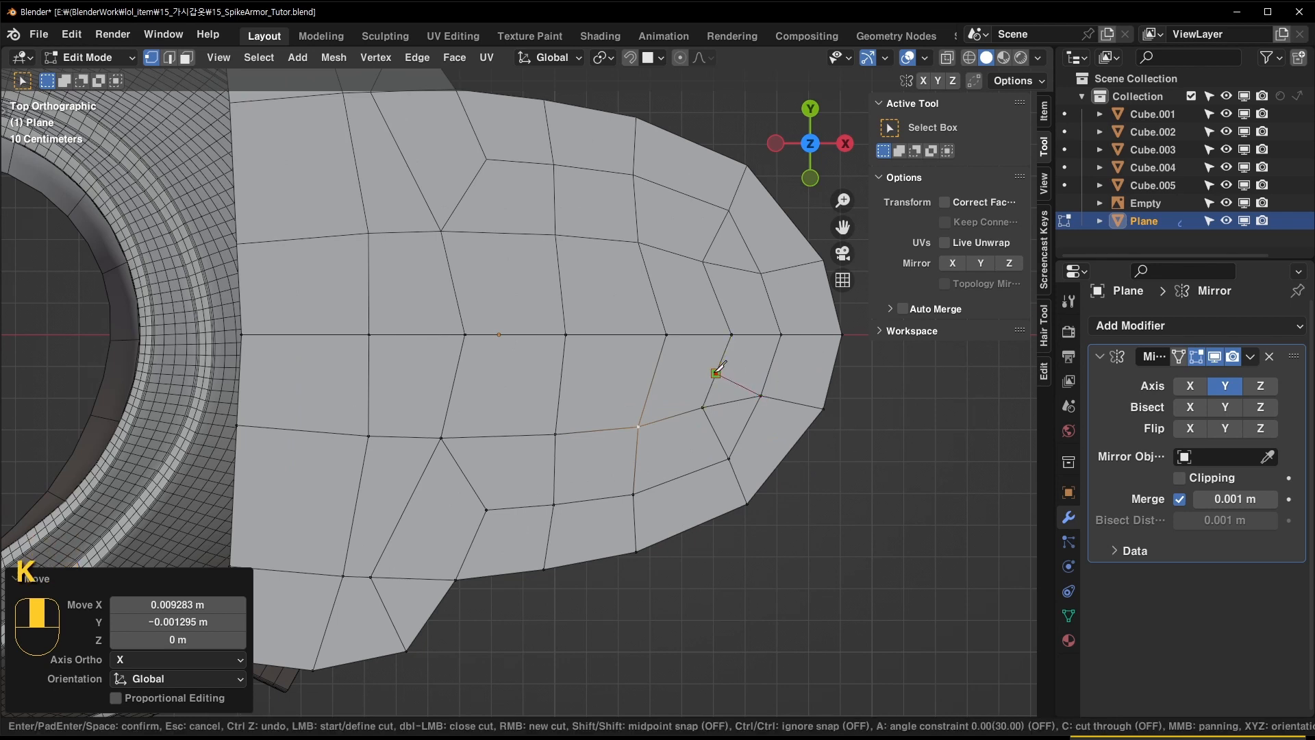
click(717, 372)
key(Return)
key(ctrl+r)
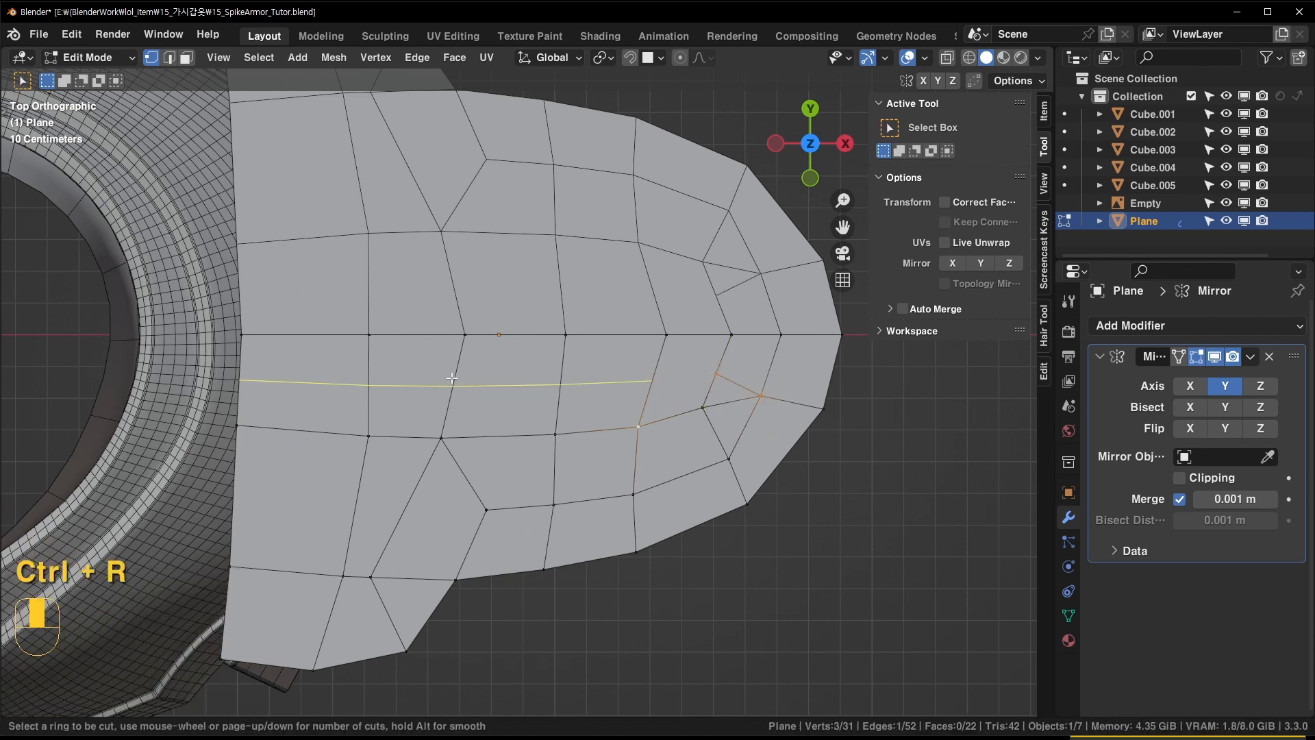
click(445, 384)
key(k)
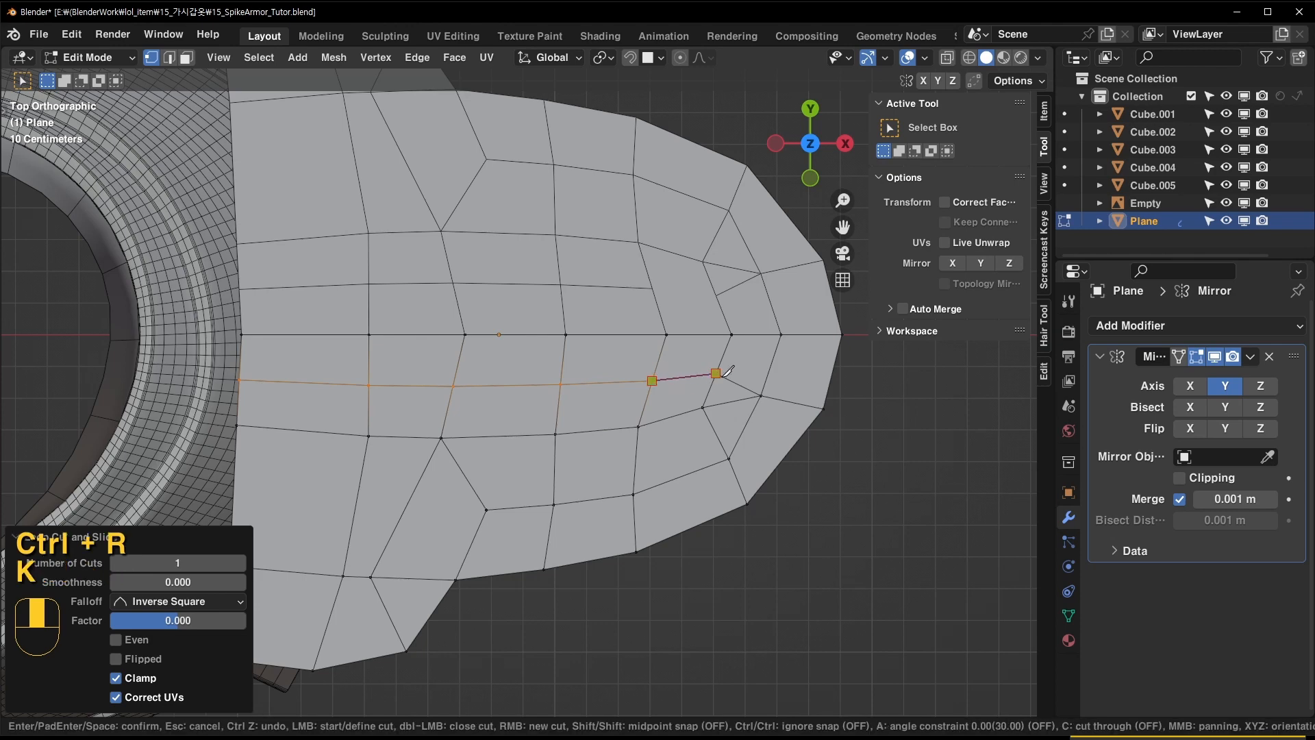
key(Return)
Dissolve the redundant edge between the two curved edge lines near the plate's tip
key(2)
key(x)
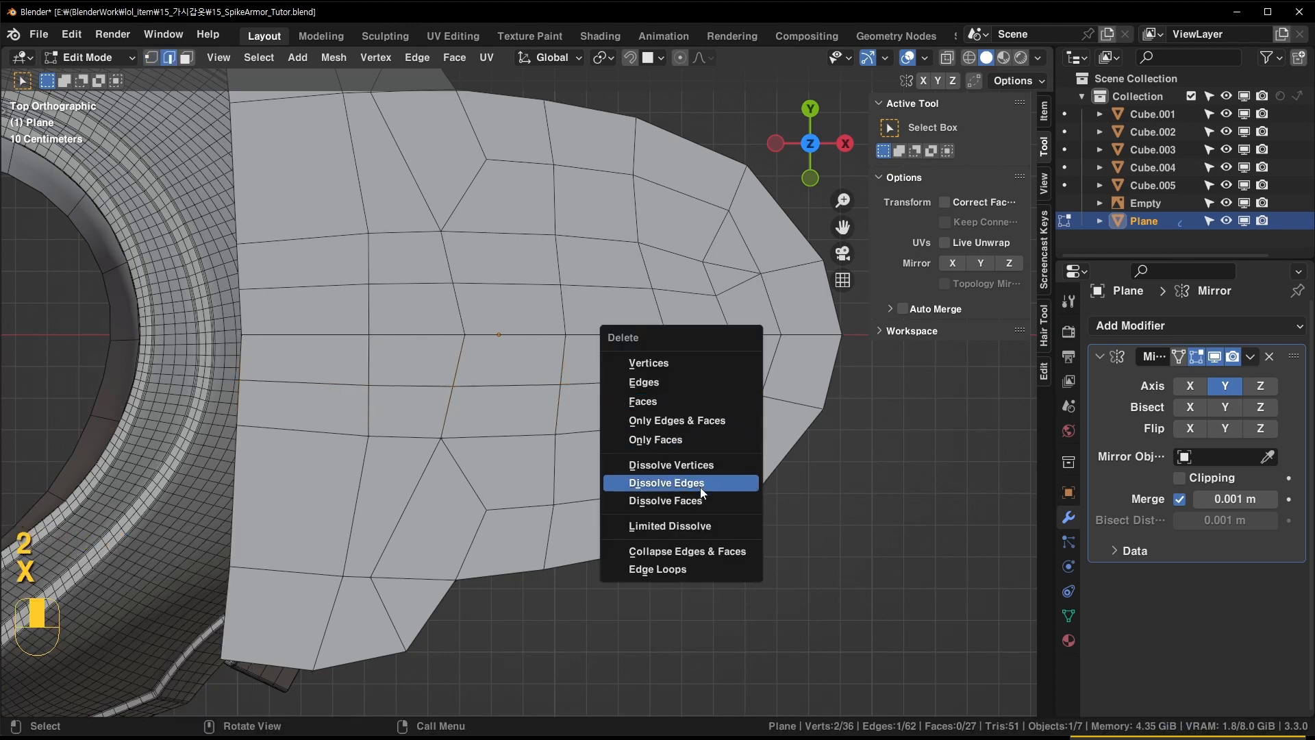
click(702, 492)
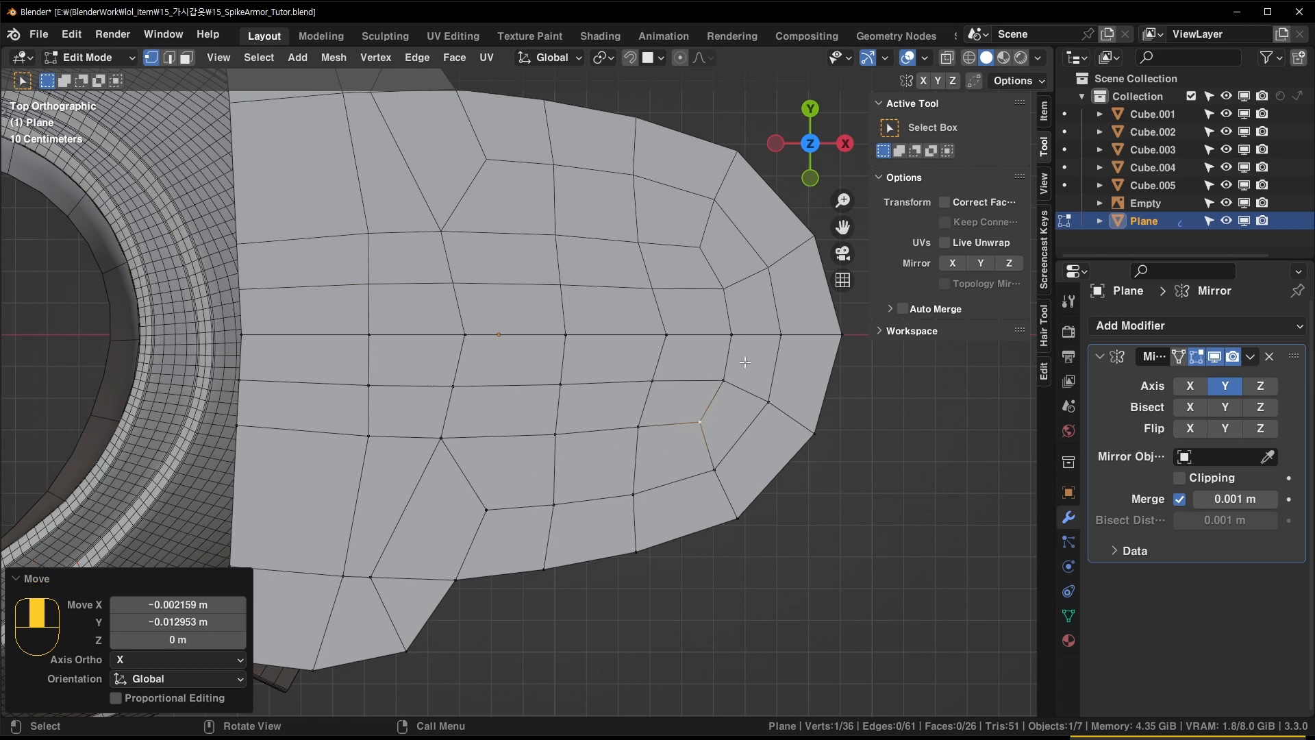
Move the two outer vertices of the row beyond the new loop toward negative Y, the first by about -0.006 m in X and -0.032 m in Y
click(634, 426)
key(g)
click(643, 394)
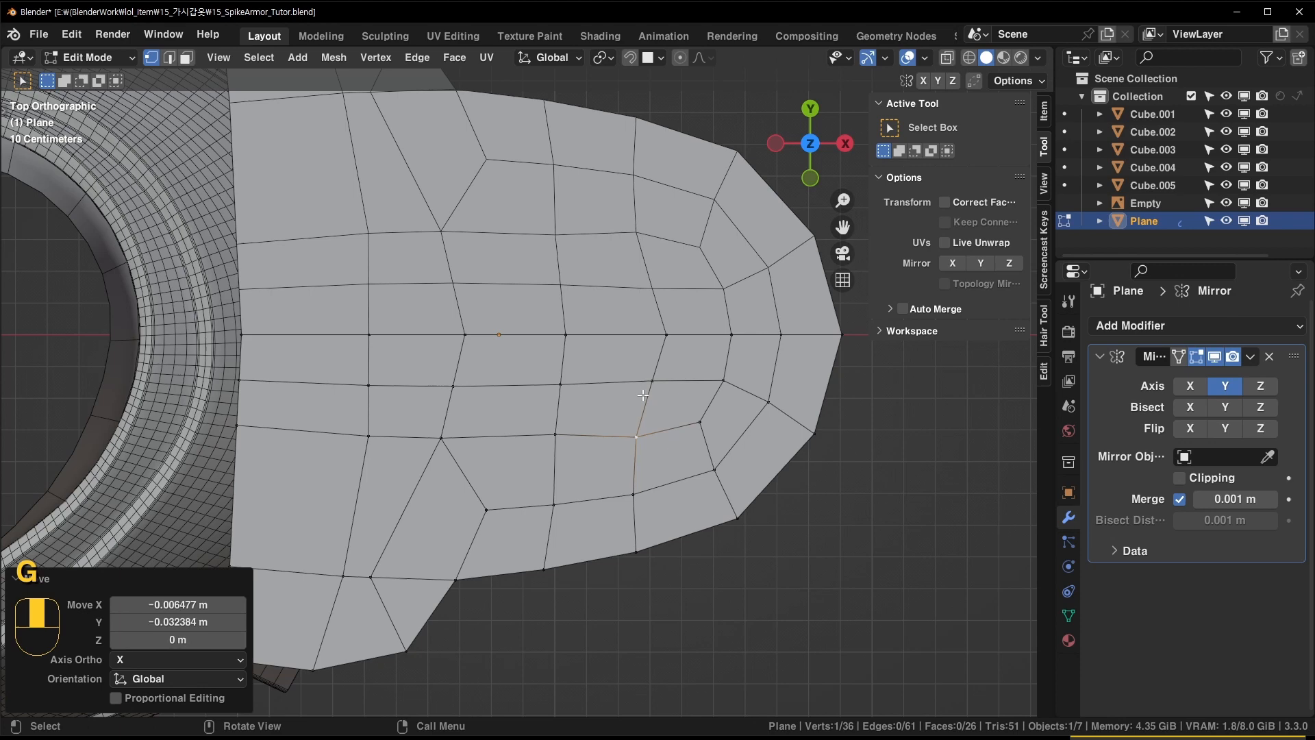
click(545, 436)
key(g)
click(544, 447)
Move the row's two vertices above the flap toward negative Y, the one nearer the torso about -0.037 m in X and -0.084 m in Y
shift+middle_drag(438, 441, 550, 407)
click(553, 410)
key(g)
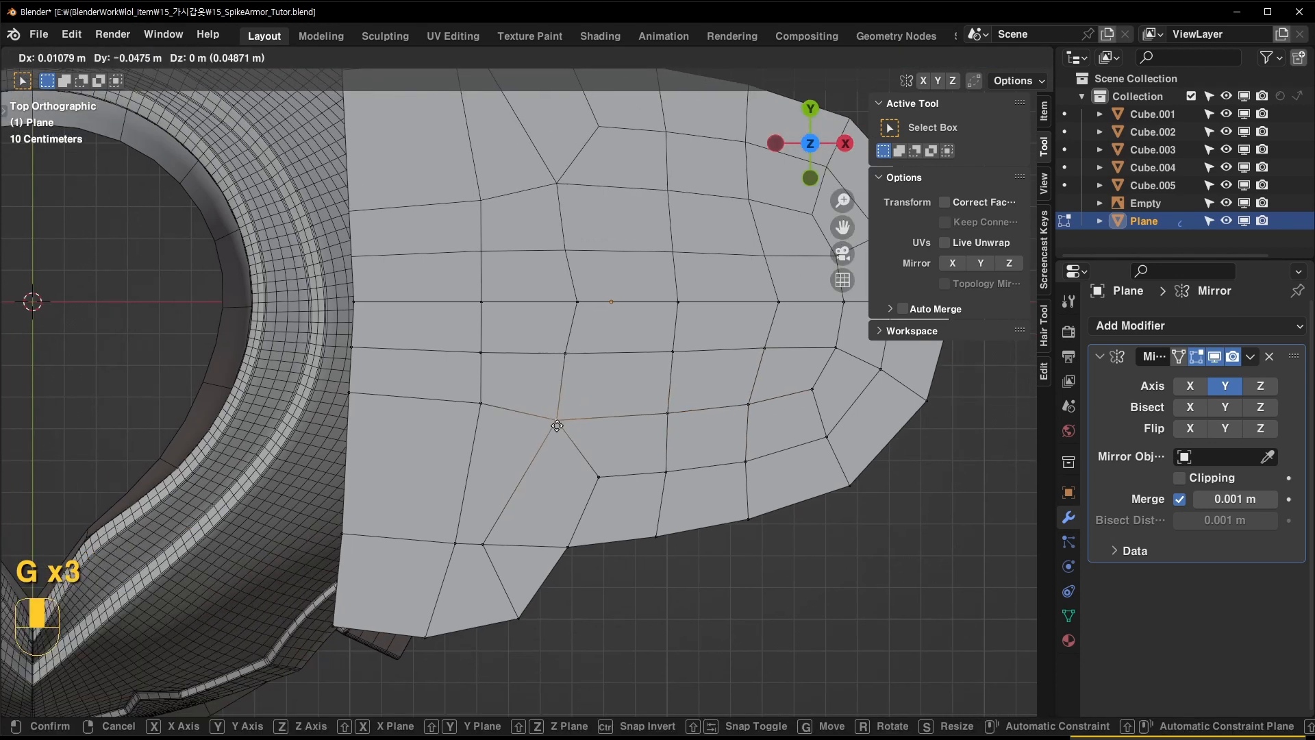
click(557, 426)
click(466, 408)
key(g)
click(454, 432)
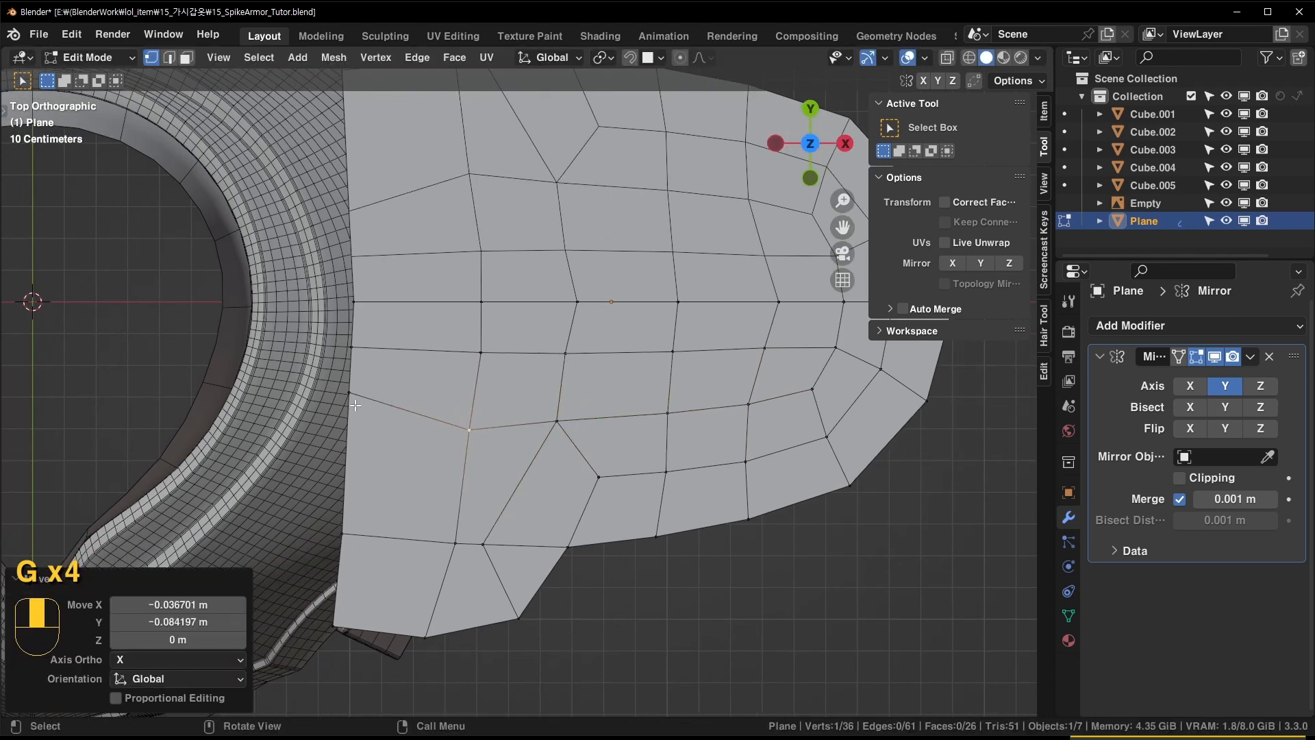
Slide the two row-end vertices on the torso-side edge and the adjacent loop vertex toward the flap to even the row spacing
key(shift+v)
click(352, 439)
click(352, 347)
key(shift+v)
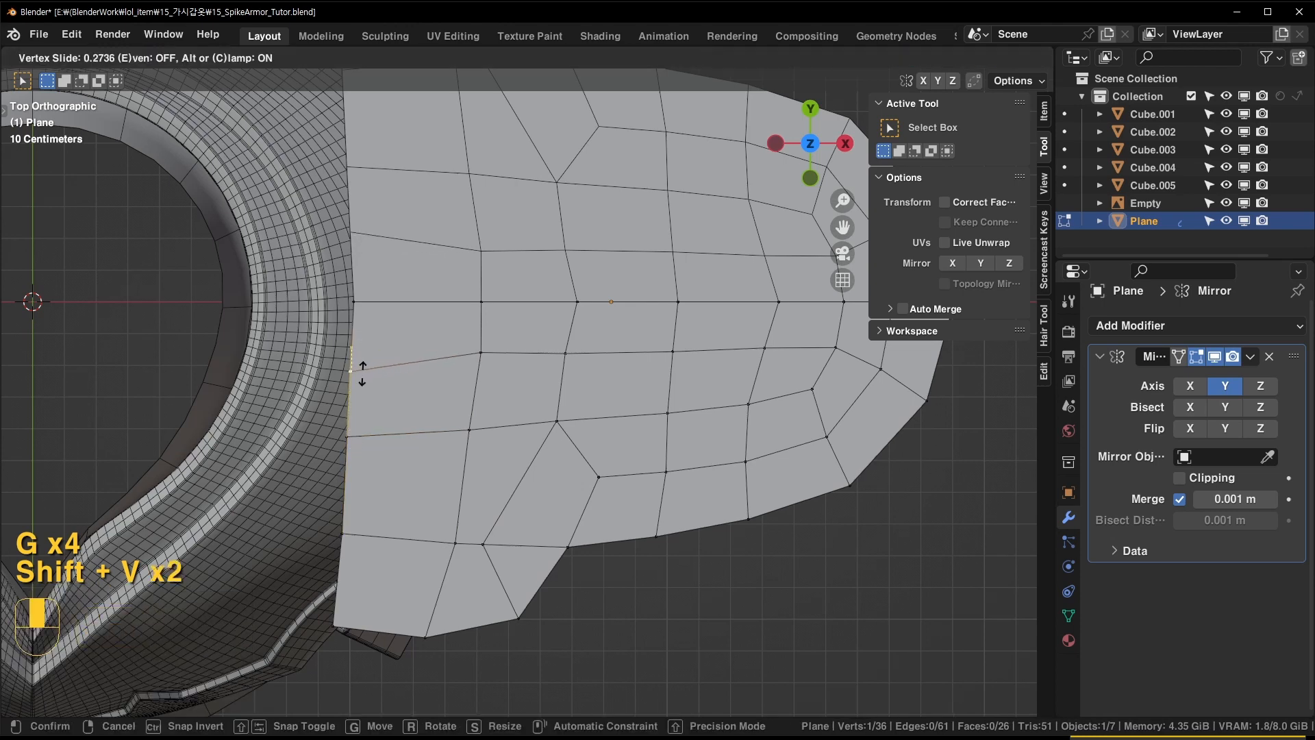
click(362, 373)
click(481, 372)
key(shift+v)
click(477, 385)
click(572, 303)
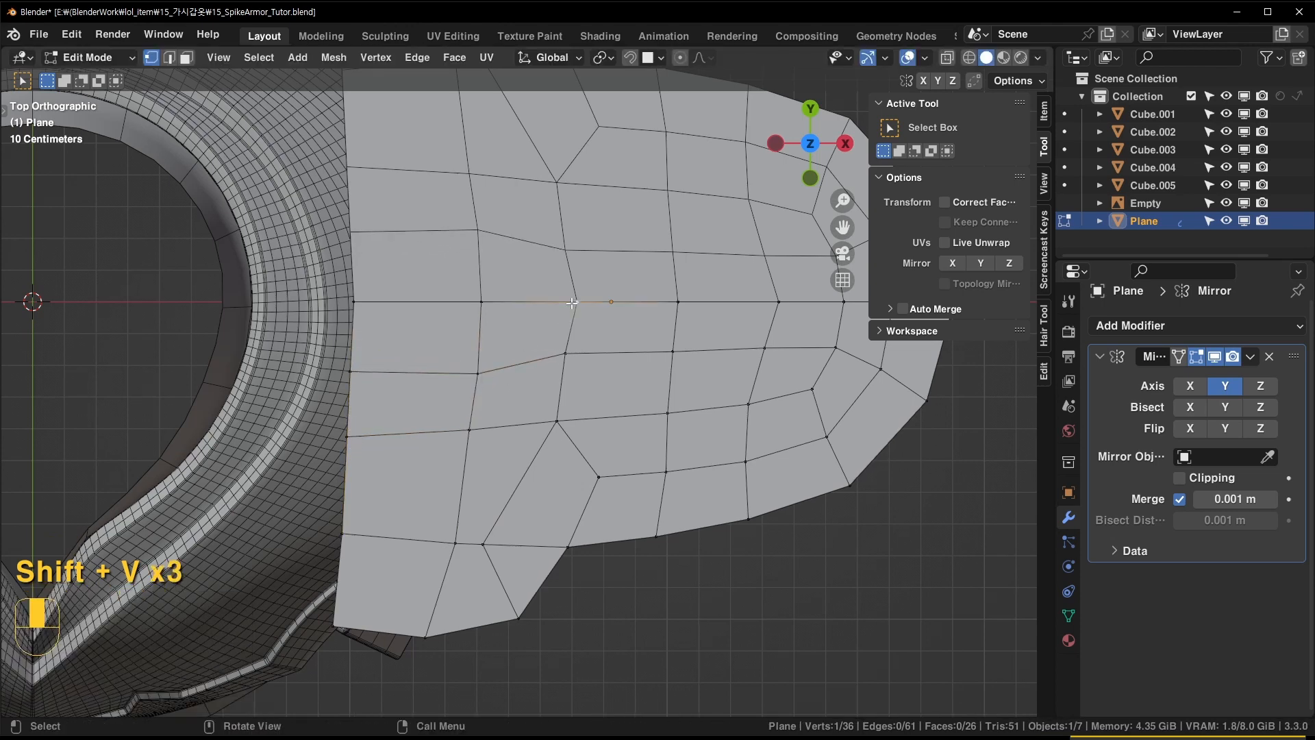
Slide the centre-line vertex and the one below it in the plate's third column along their edges
key(shift+v)
click(567, 301)
click(566, 353)
key(shift+v)
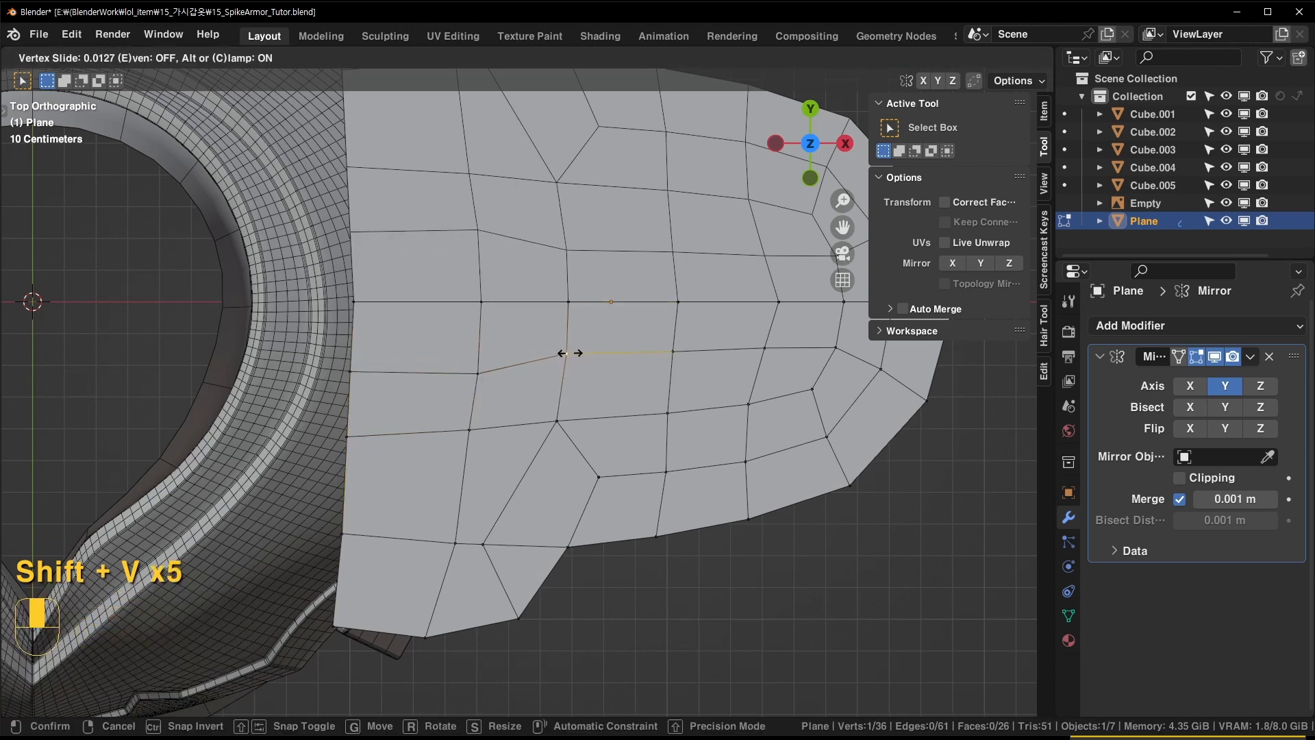
click(571, 353)
Slide the next two vertices along the plate's centre line toward the neck opening to even out the column spacing
click(675, 301)
key(shift+v)
click(768, 298)
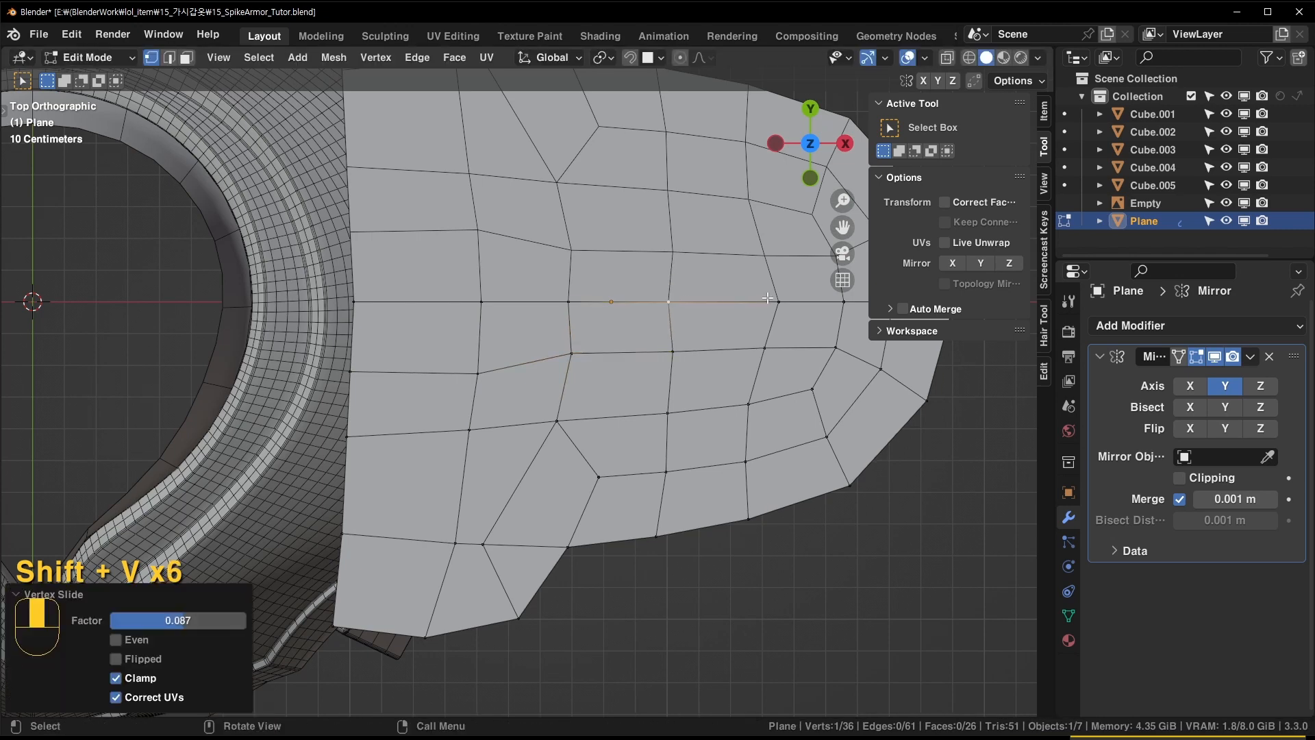
click(775, 301)
key(shift+v)
click(761, 300)
Move the vertex directly below the second slid centre-line vertex about 0.035 m toward the neck opening
click(761, 347)
key(g)
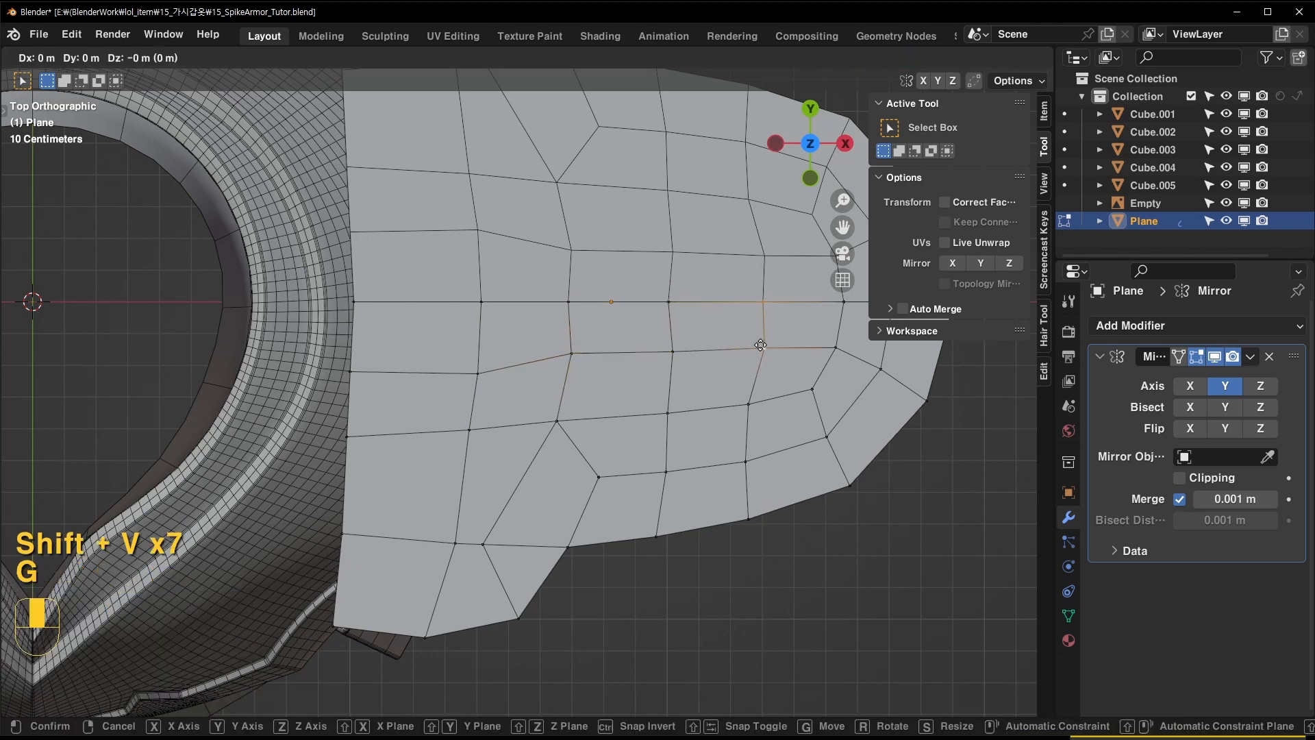
click(754, 344)
key(ctrl+z)
key(g)
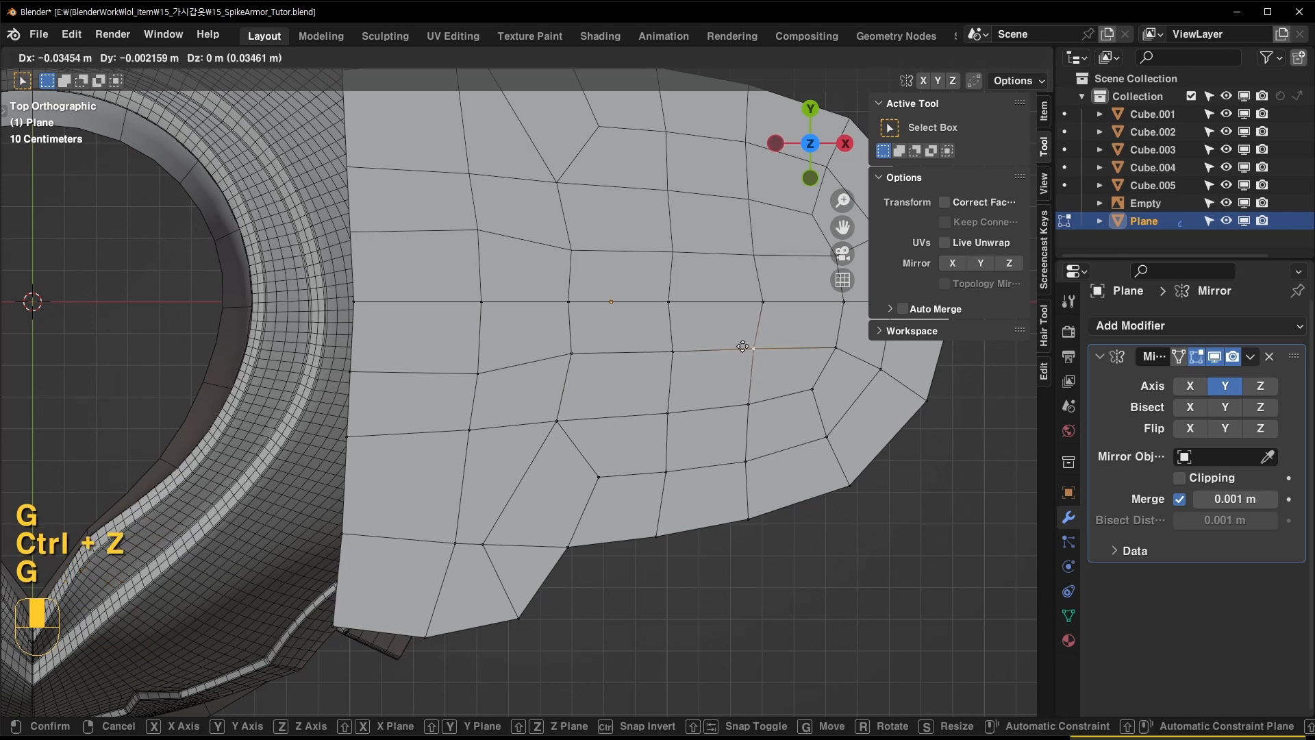
click(742, 346)
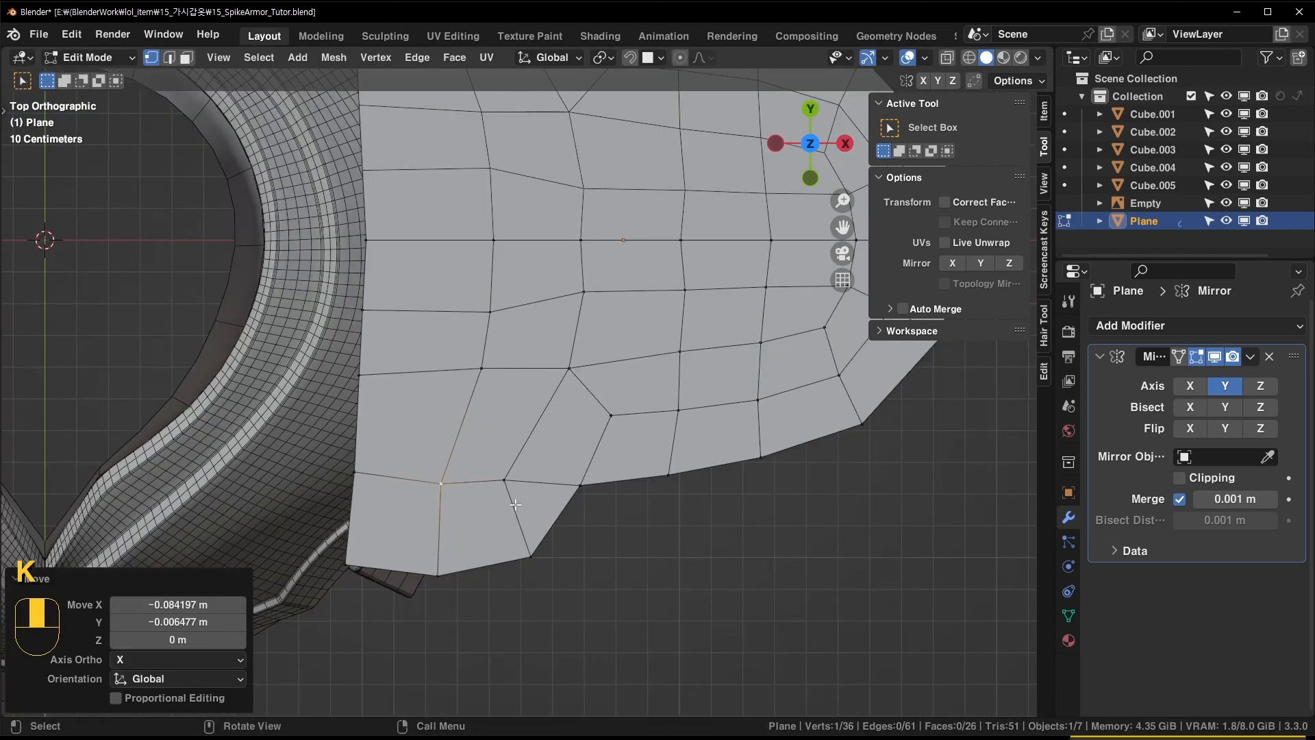
Move the inner vertex beside the outline's notch by about 0.013 m in X and 0.015 m in Y
click(505, 479)
key(g)
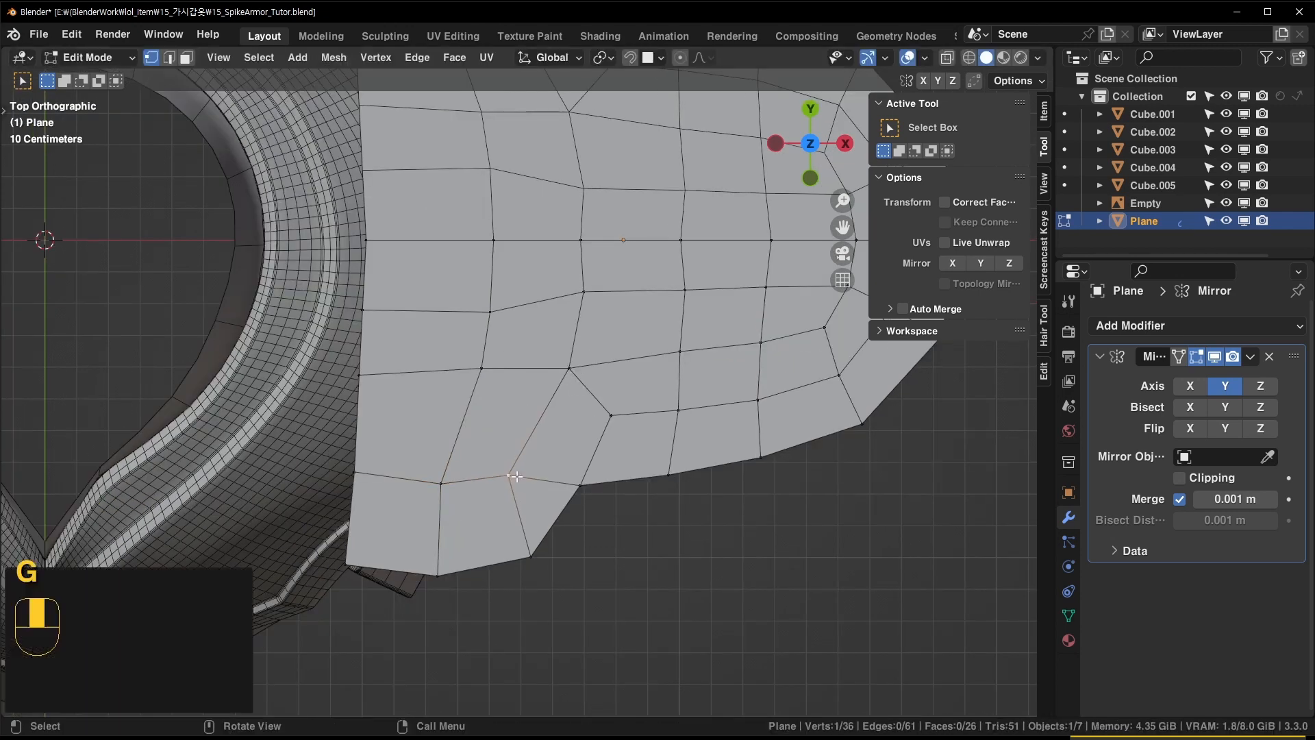
click(511, 474)
Knife-cut a new edge line from the outline's notch corner across the lower panels to the plate's inner border
key(k)
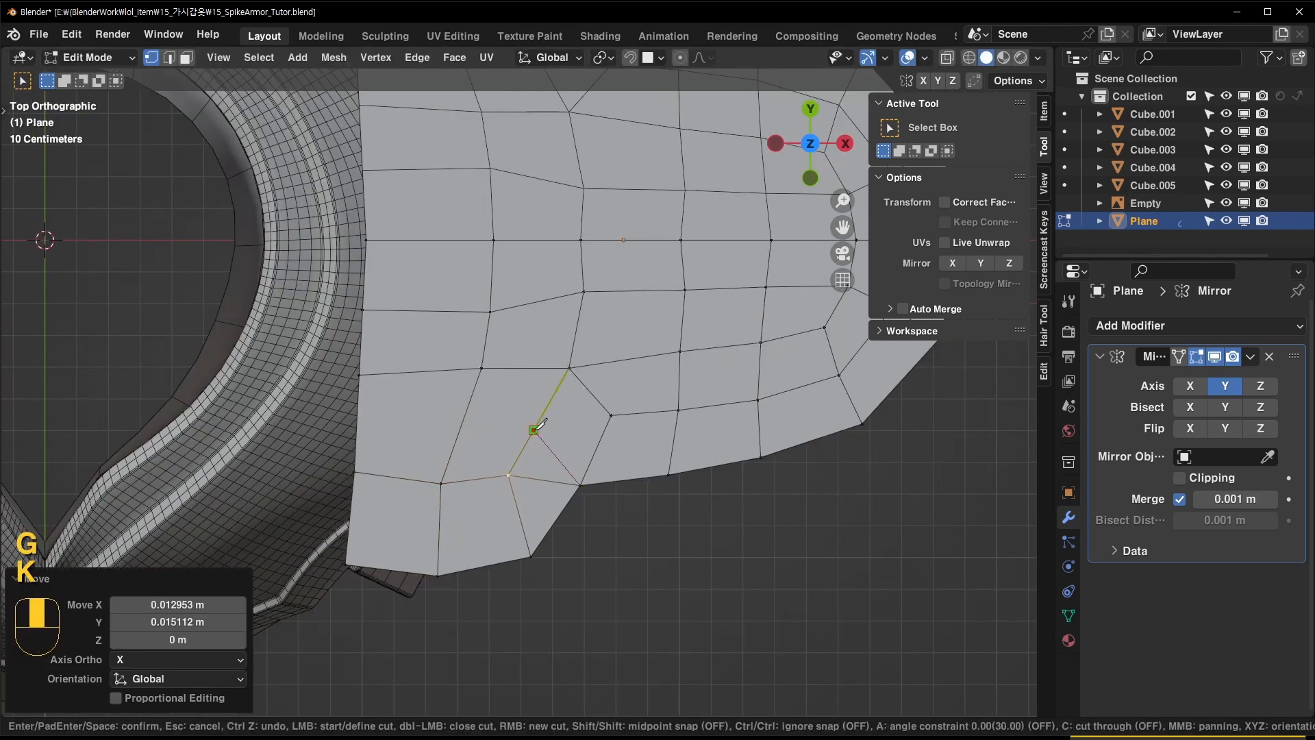
key(Return)
key(2)
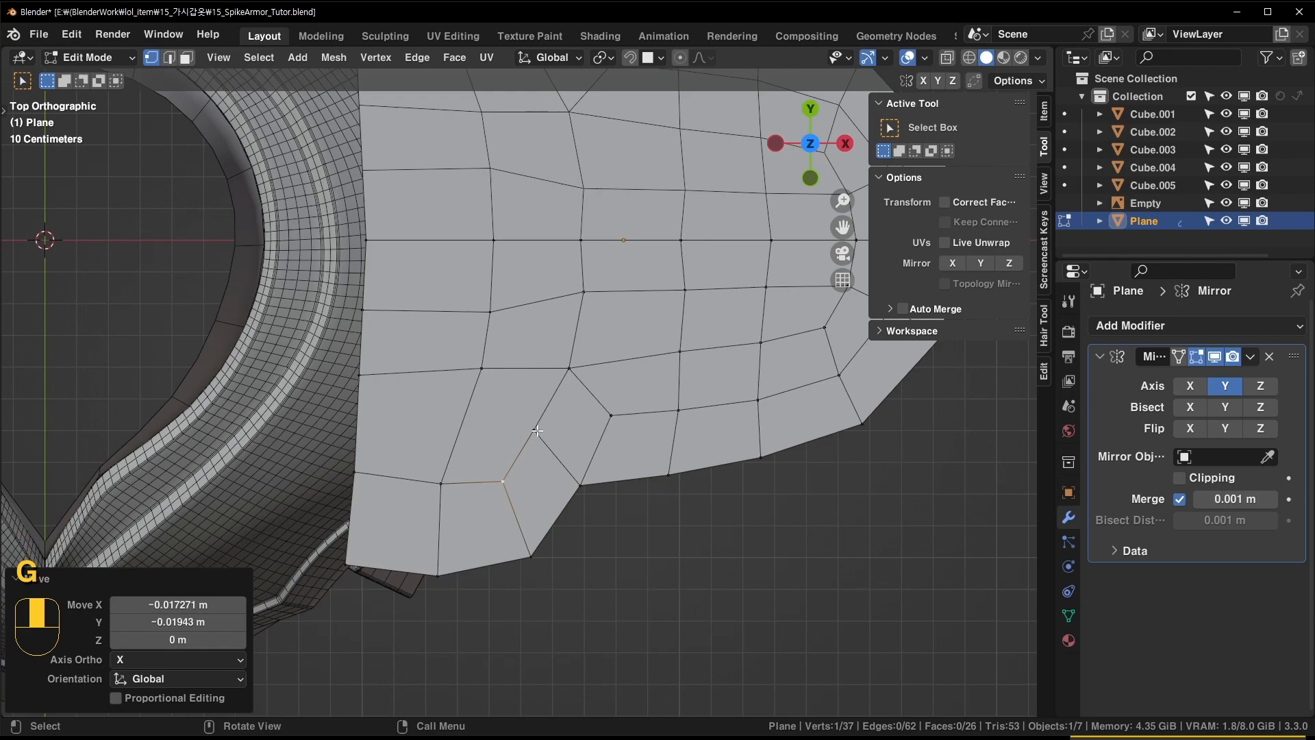
key(k)
click(357, 426)
key(Return)
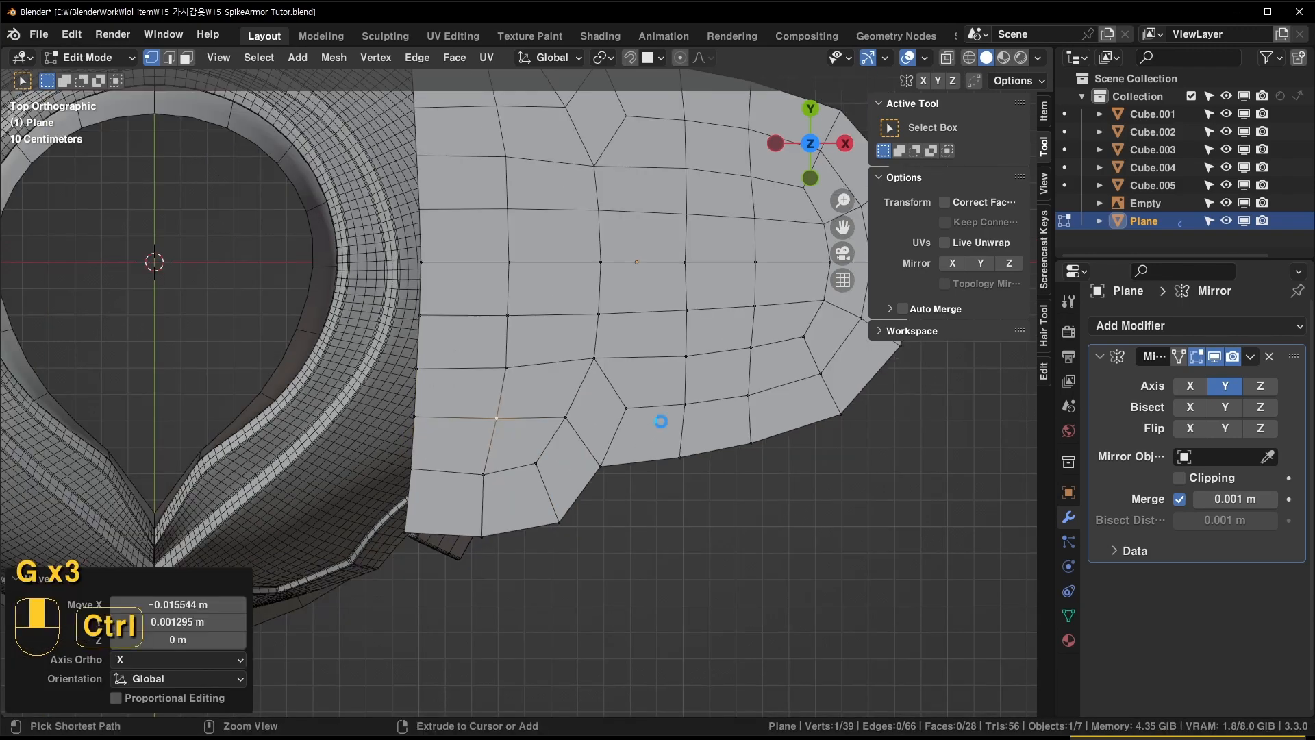
Save the file and inspect the flat plate against the torso armor from several angles
key(ctrl+s)
middle_drag(690, 488, 641, 364)
scroll(640, 364, down, 3)
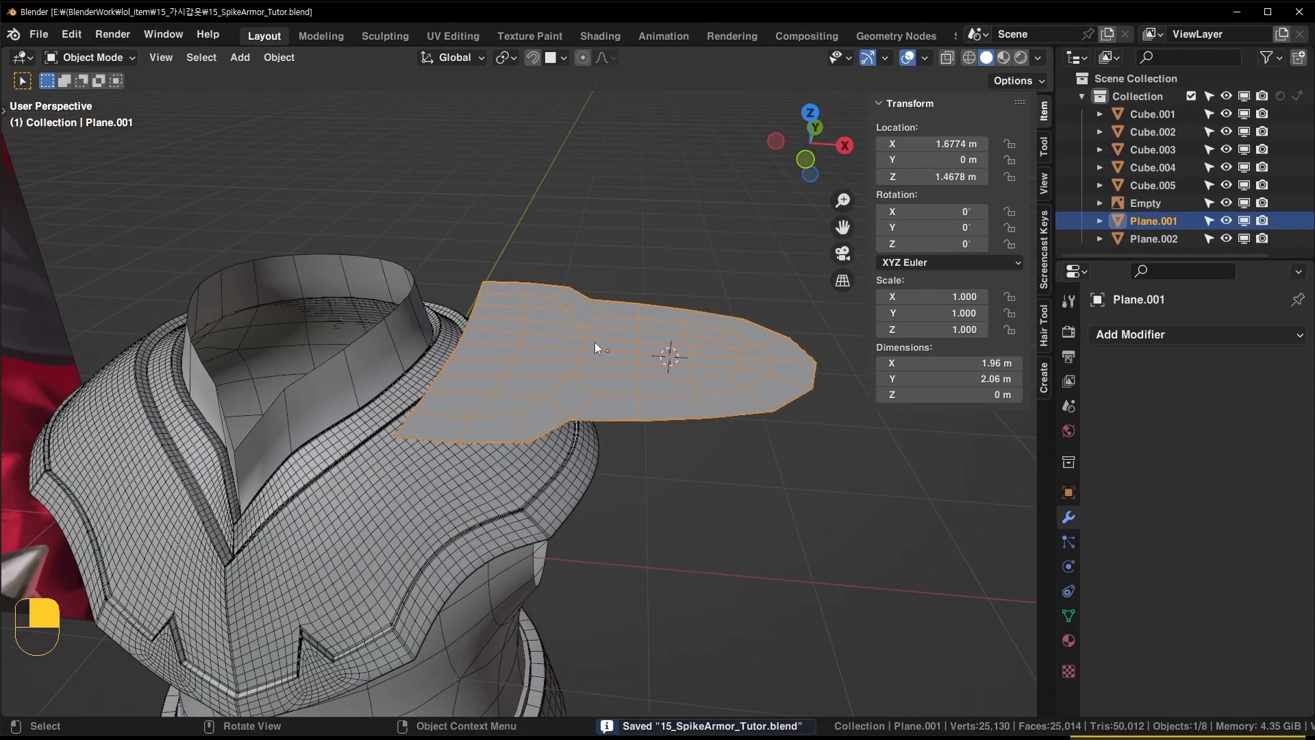
middle_drag(595, 343, 601, 305)
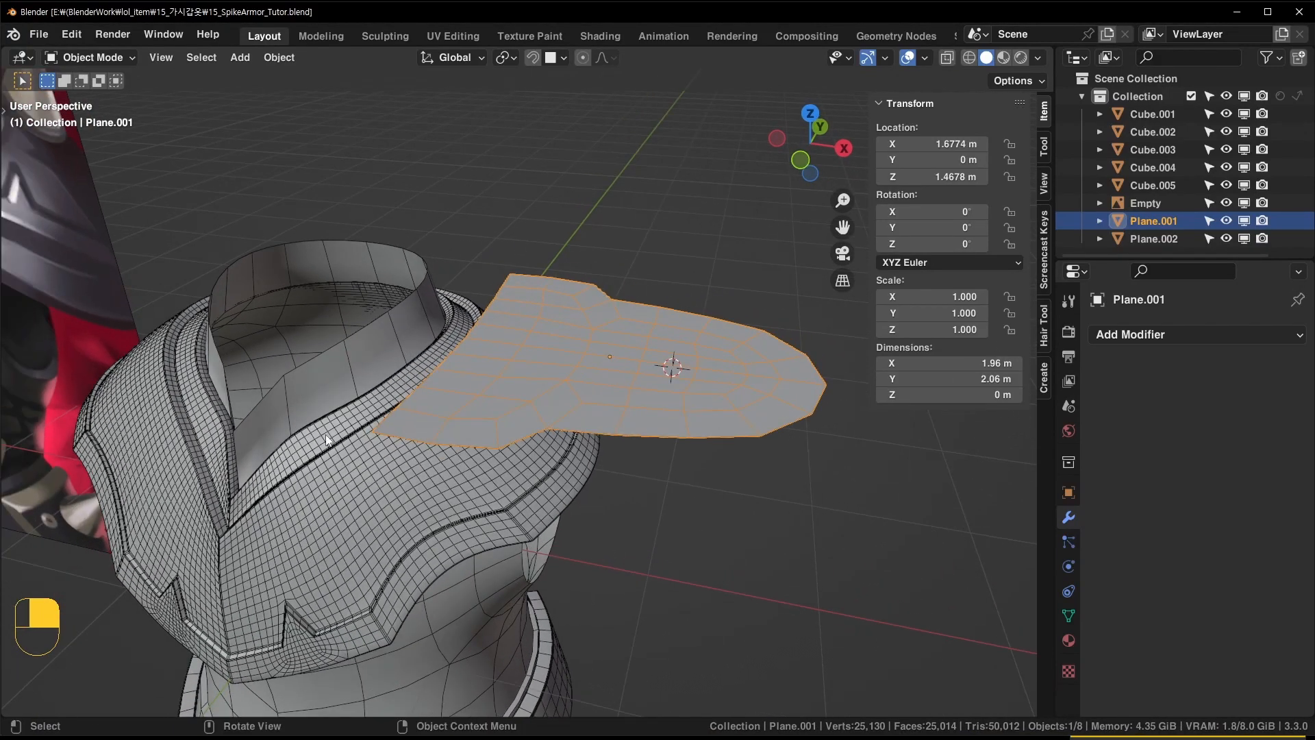
scroll(507, 443, down, 3)
key(ctrl+s)
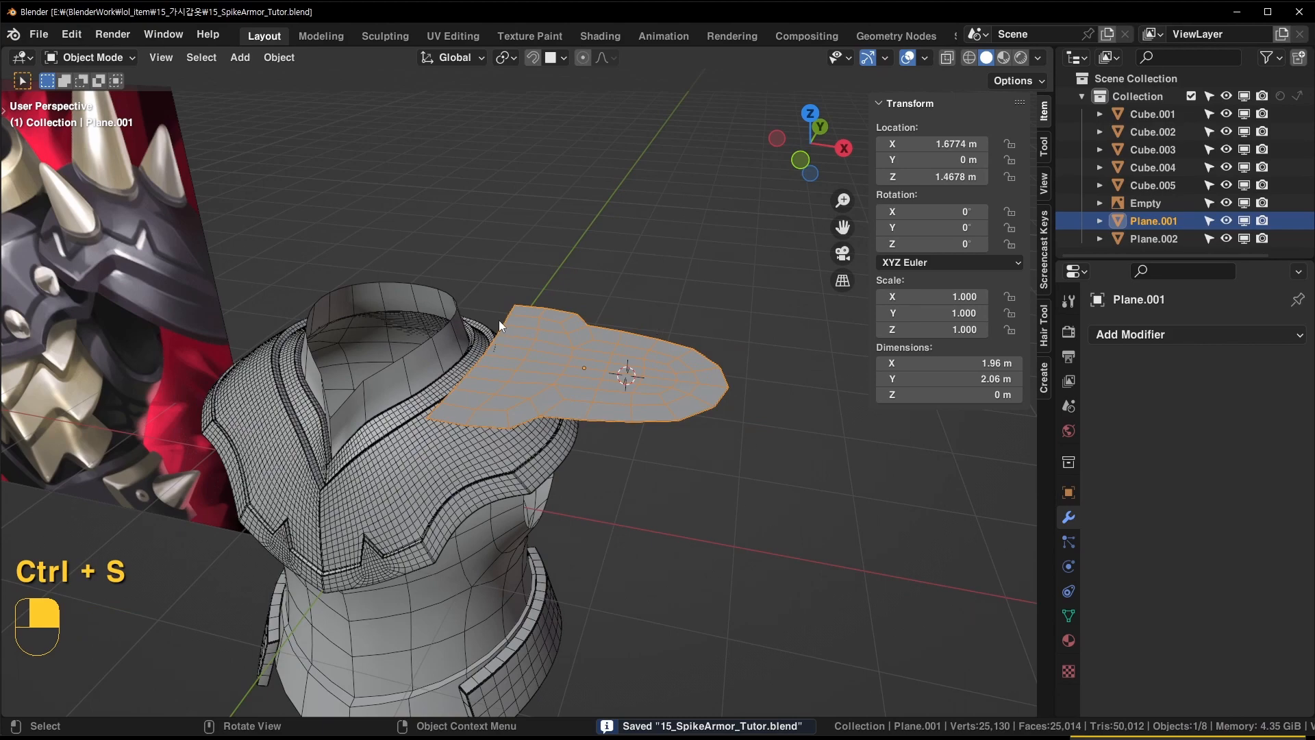
scroll(679, 372, up, 2)
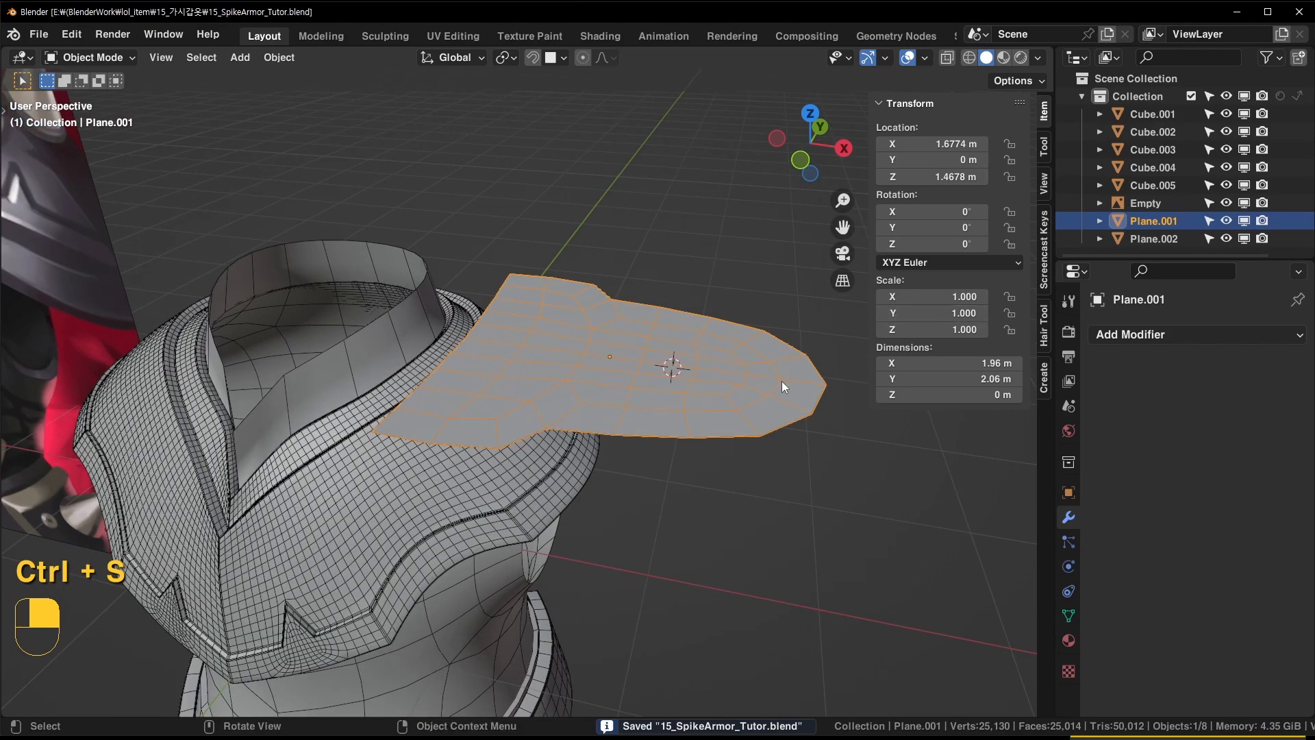
middle_drag(691, 369, 693, 370)
scroll(691, 370, down, 2)
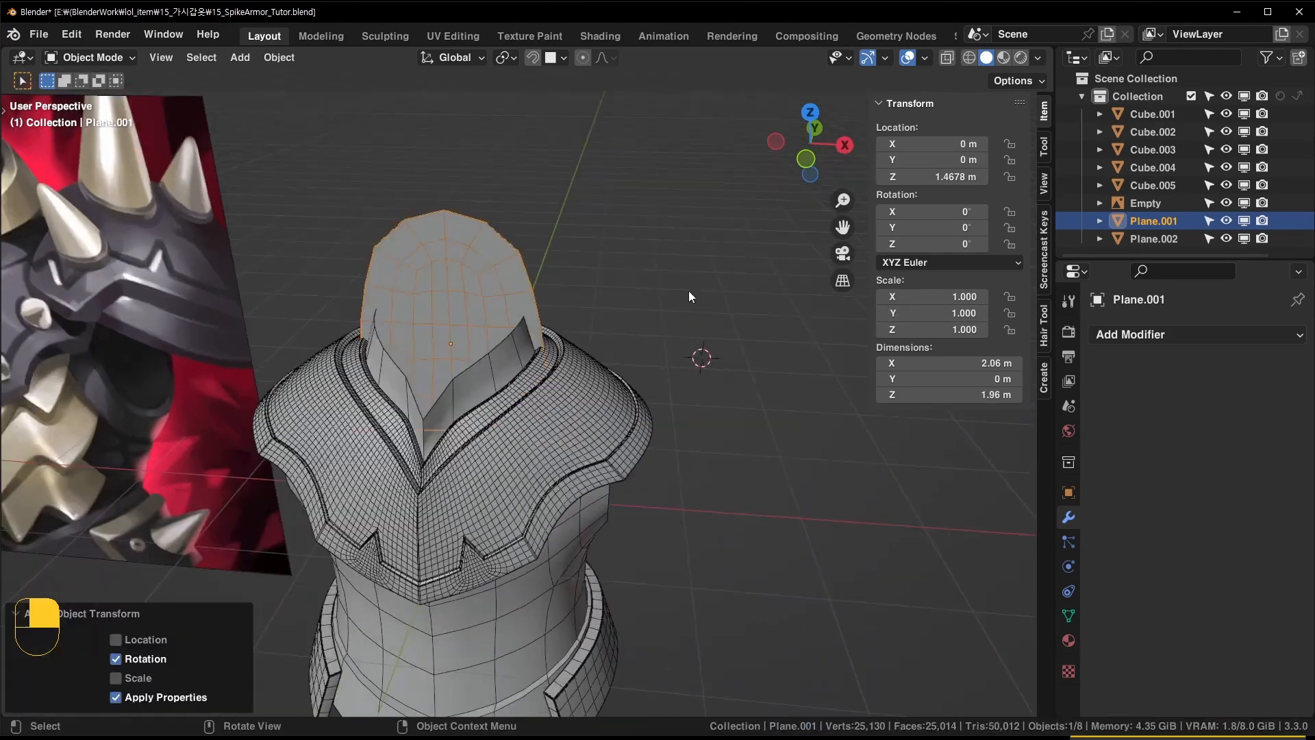
Move the upright plate about 0.94 m up along Z above the collar and save the file
key(g)
key(z)
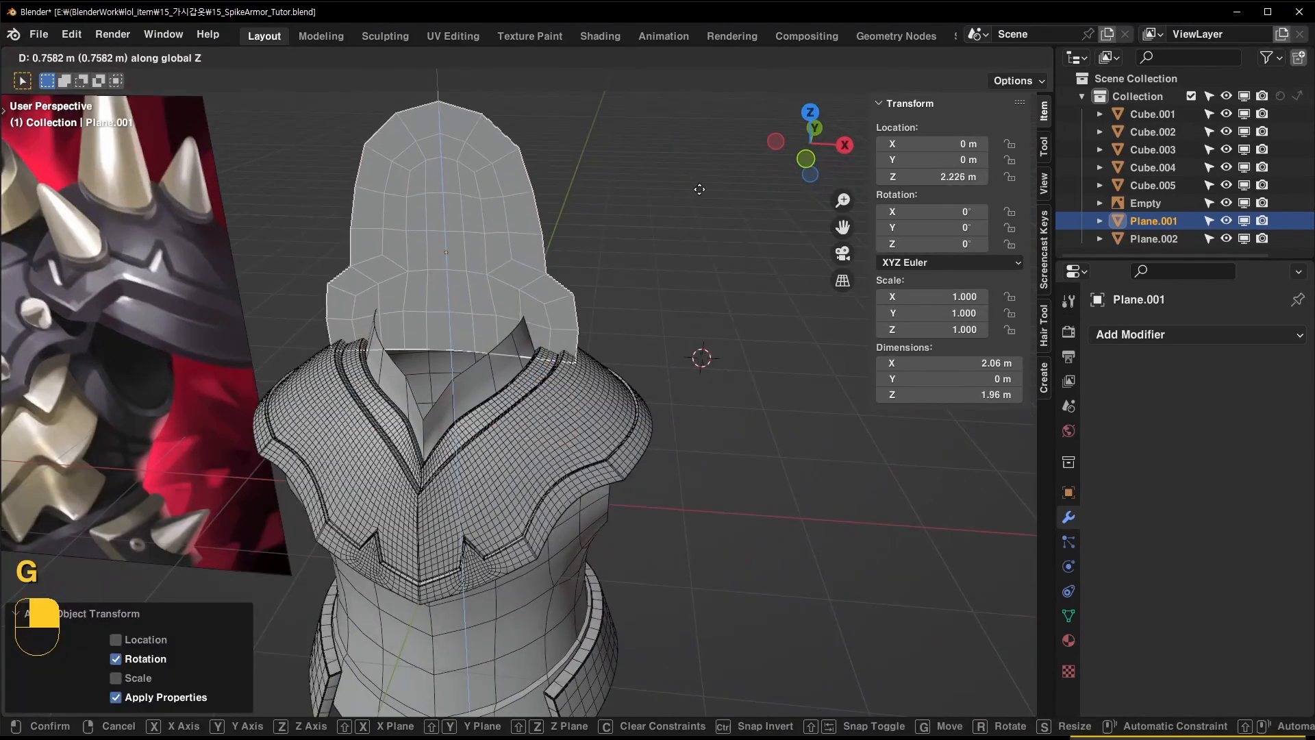
click(691, 171)
key(ctrl+s)
shift+middle_drag(679, 249, 694, 283)
Add a Simple Deform modifier to the plate and set it to Bend around the Z axis
click(1144, 337)
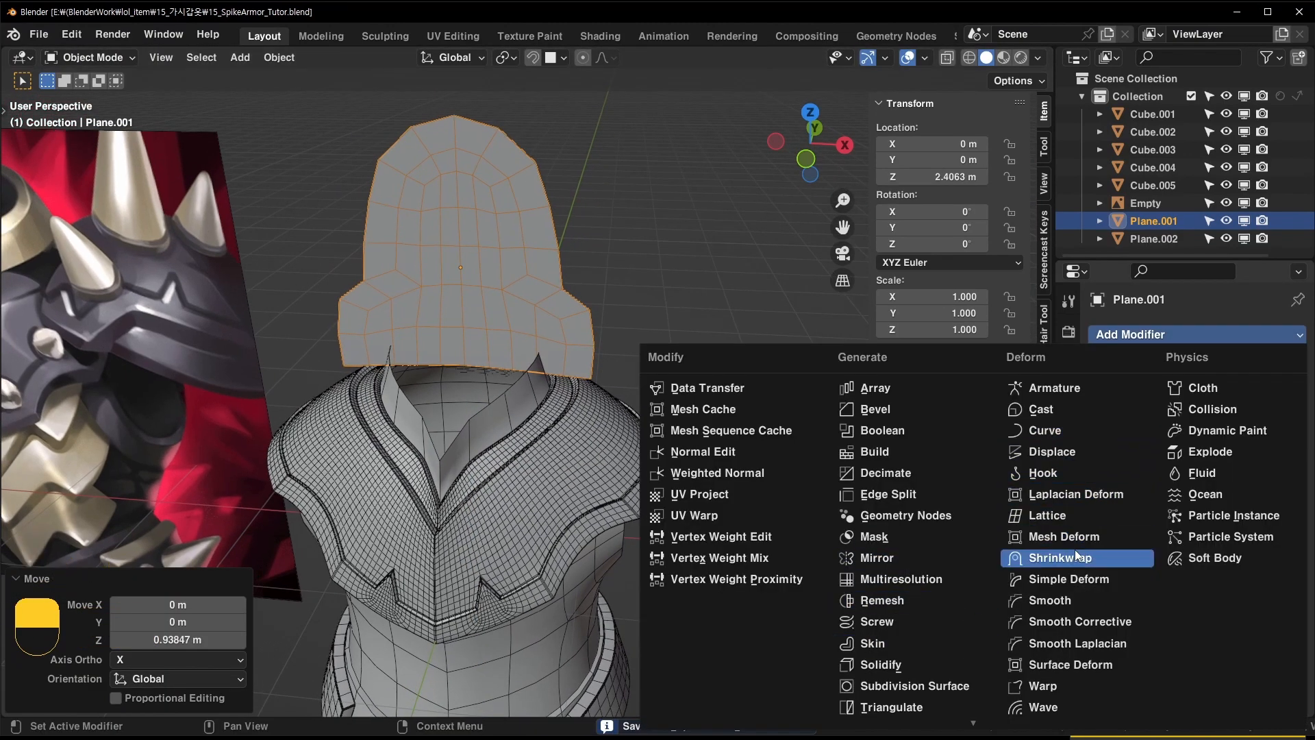
click(1075, 579)
scroll(667, 418, up, 2)
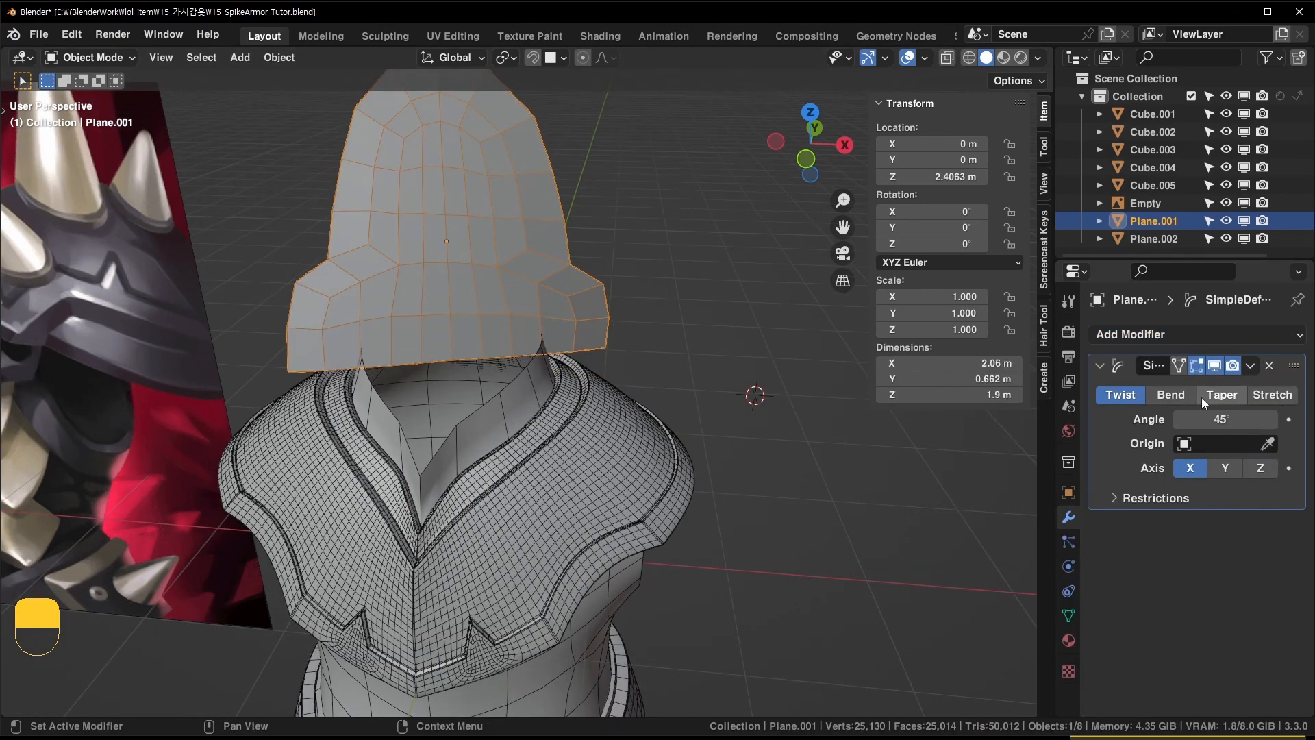
click(1173, 395)
click(1261, 468)
Try a 124° bend angle on the plate and test bending around the X axis
middle_drag(657, 472, 501, 97)
middle_drag(486, 177, 473, 373)
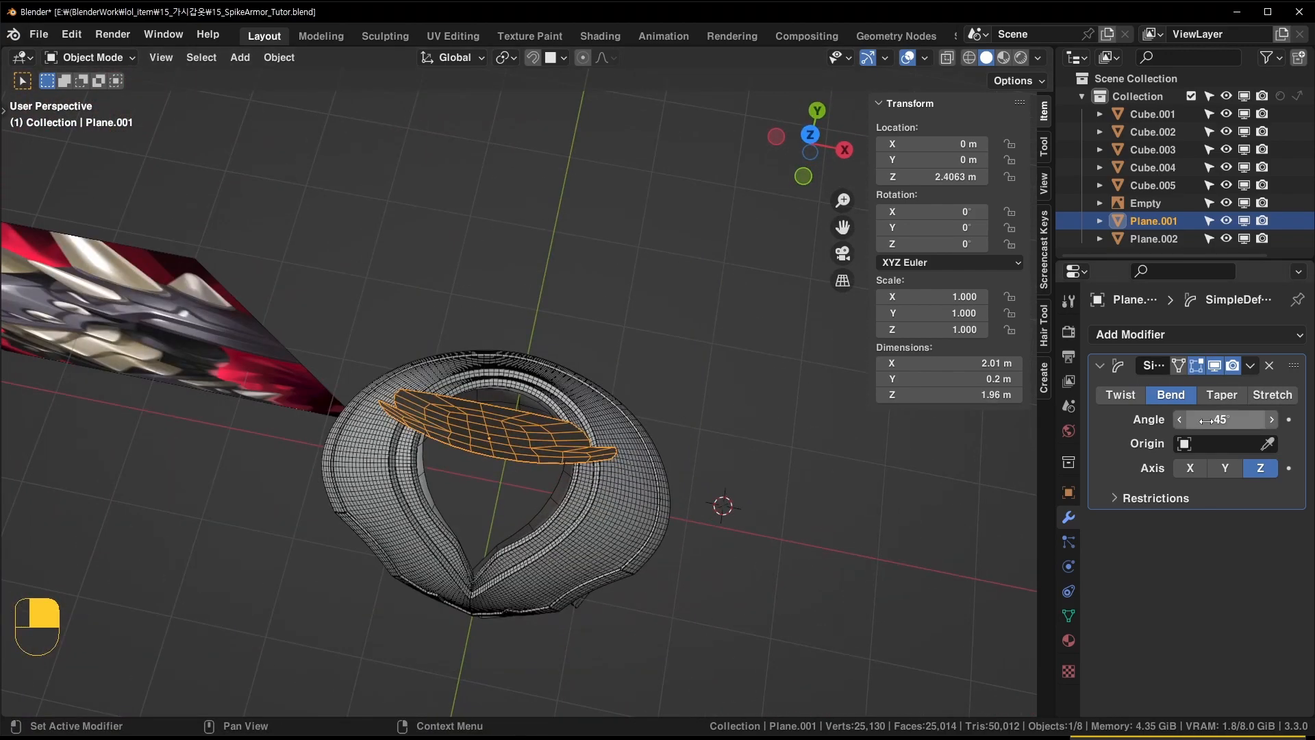
drag(1226, 419, 1163, 439)
middle_drag(622, 638, 607, 553)
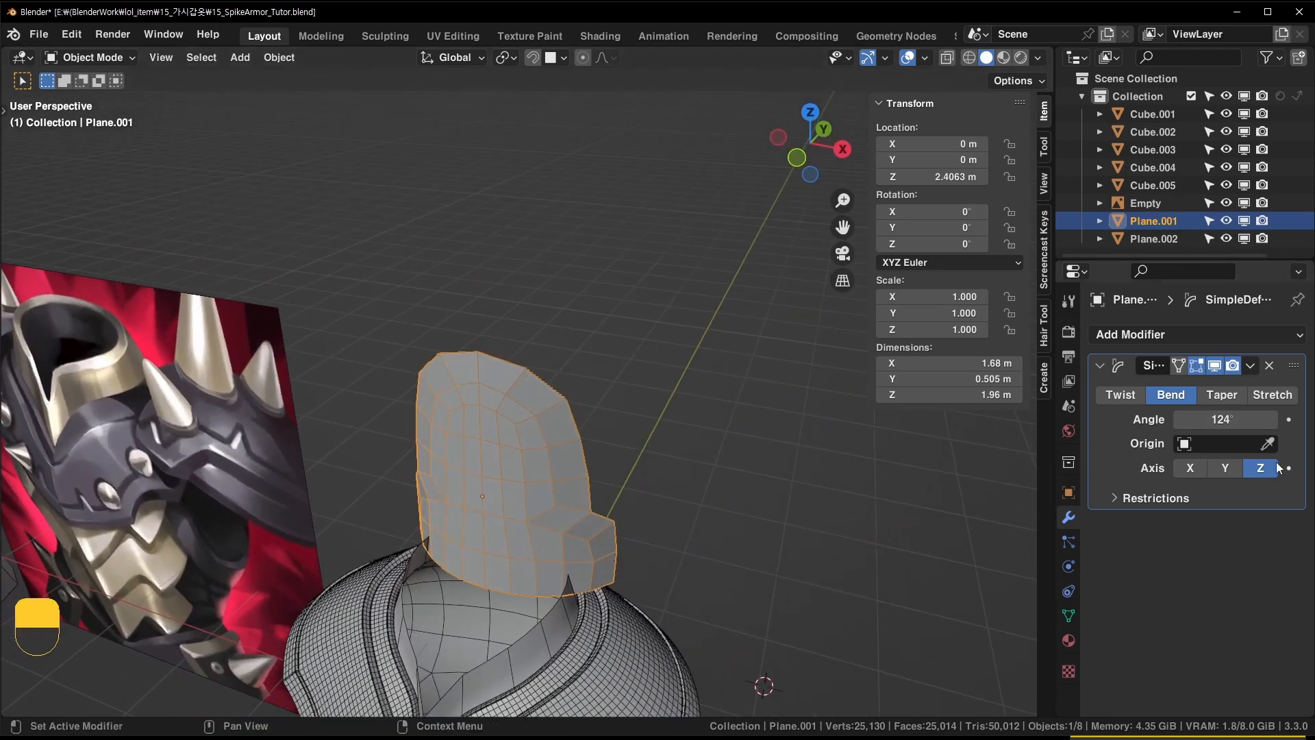
click(1190, 468)
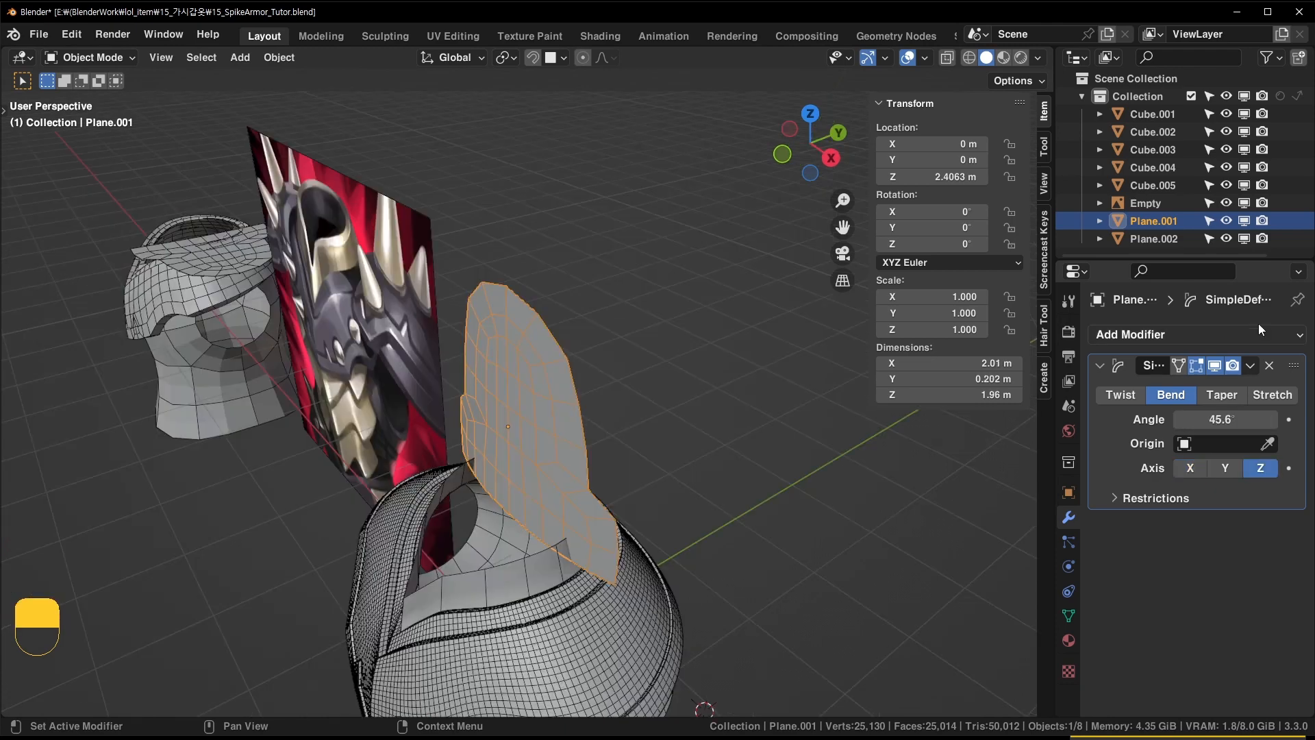
Add a second Simple Deform modifier to the plate and set it to Bend
click(1215, 334)
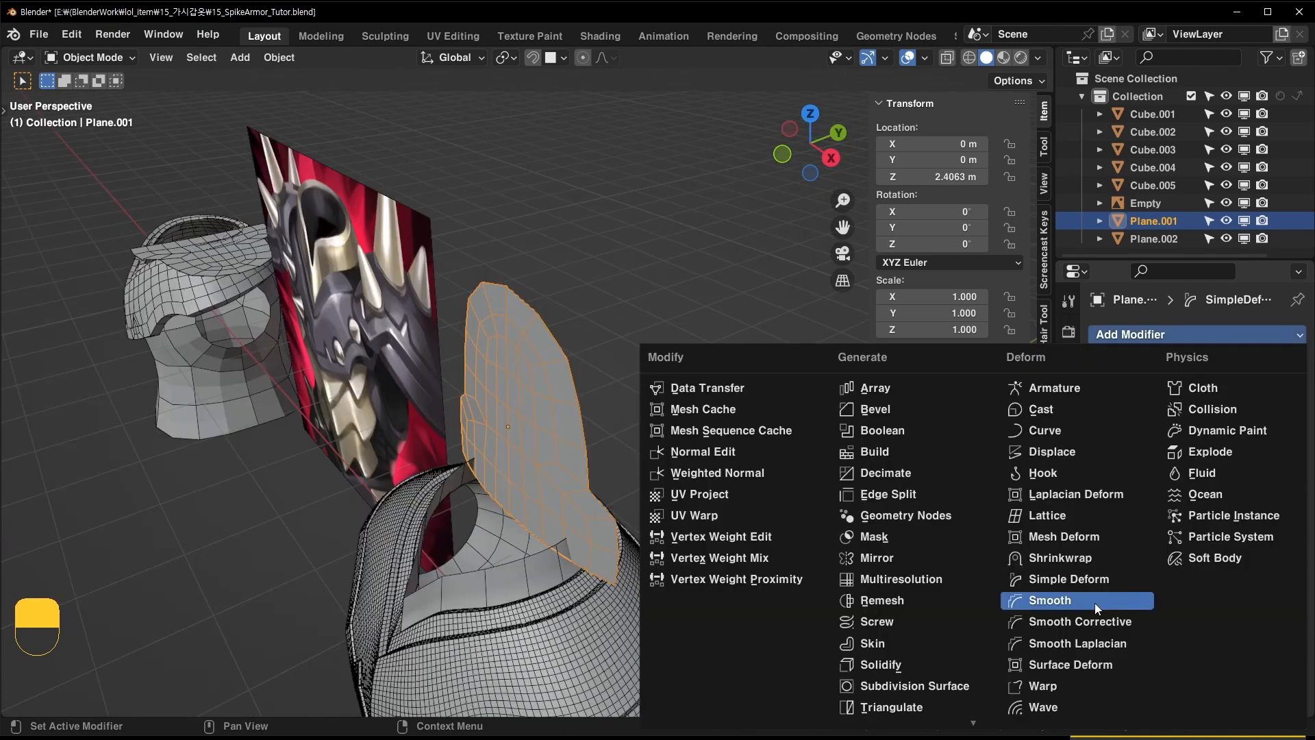
click(1086, 578)
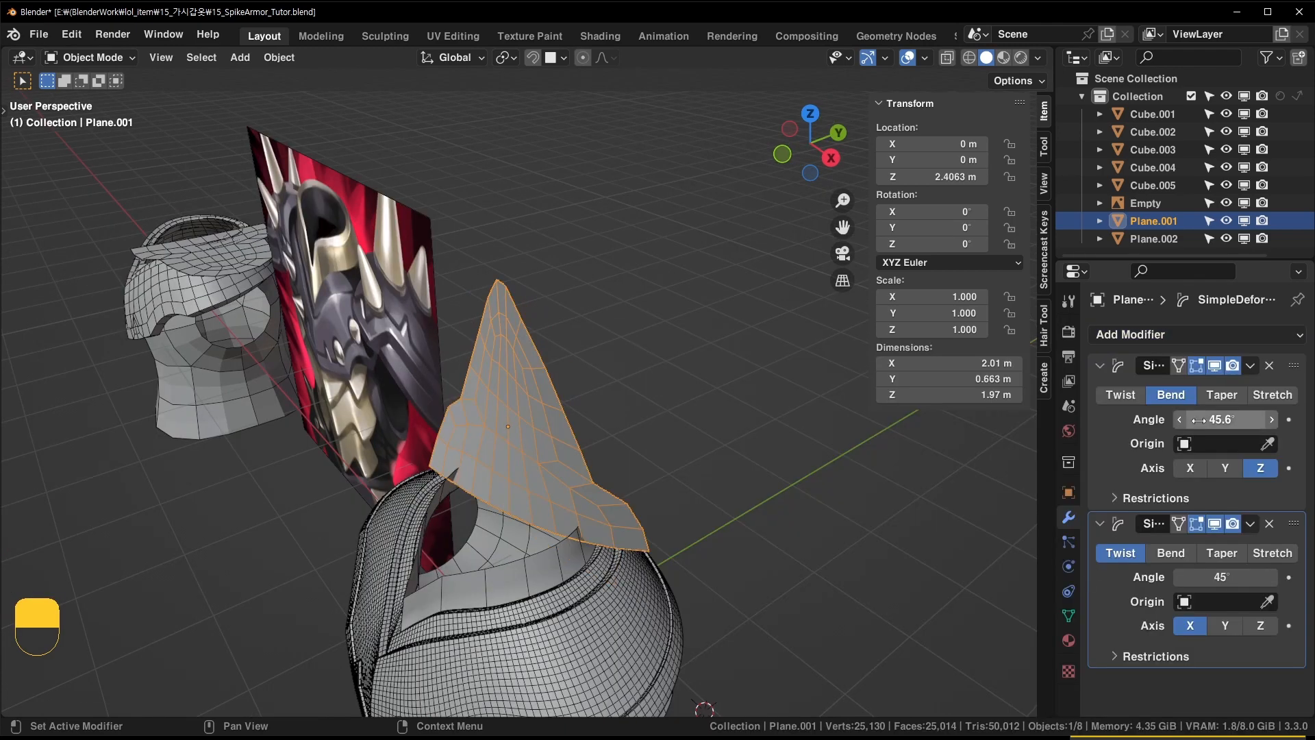
click(1188, 553)
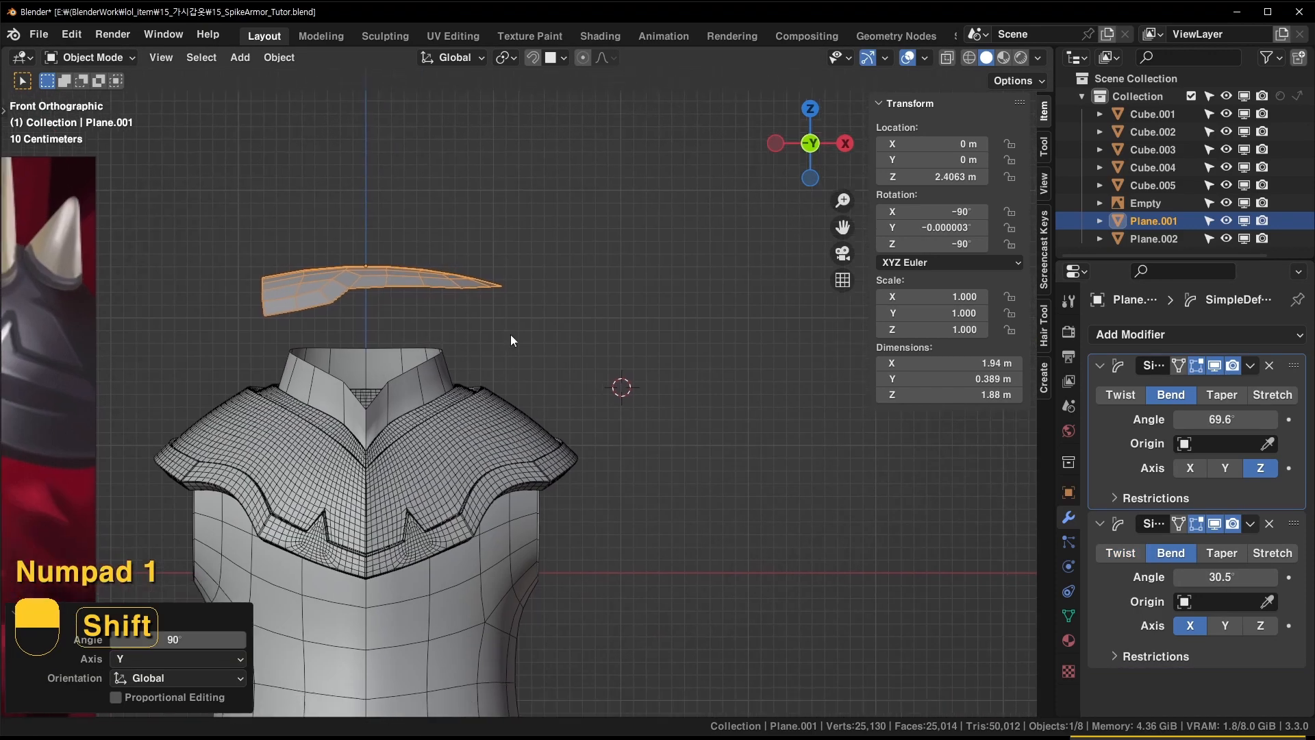
Move the bent plate about 1.56 m along X and 0.71 m down, placing it above the shoulder
shift+middle_drag(511, 334, 477, 311)
key(g)
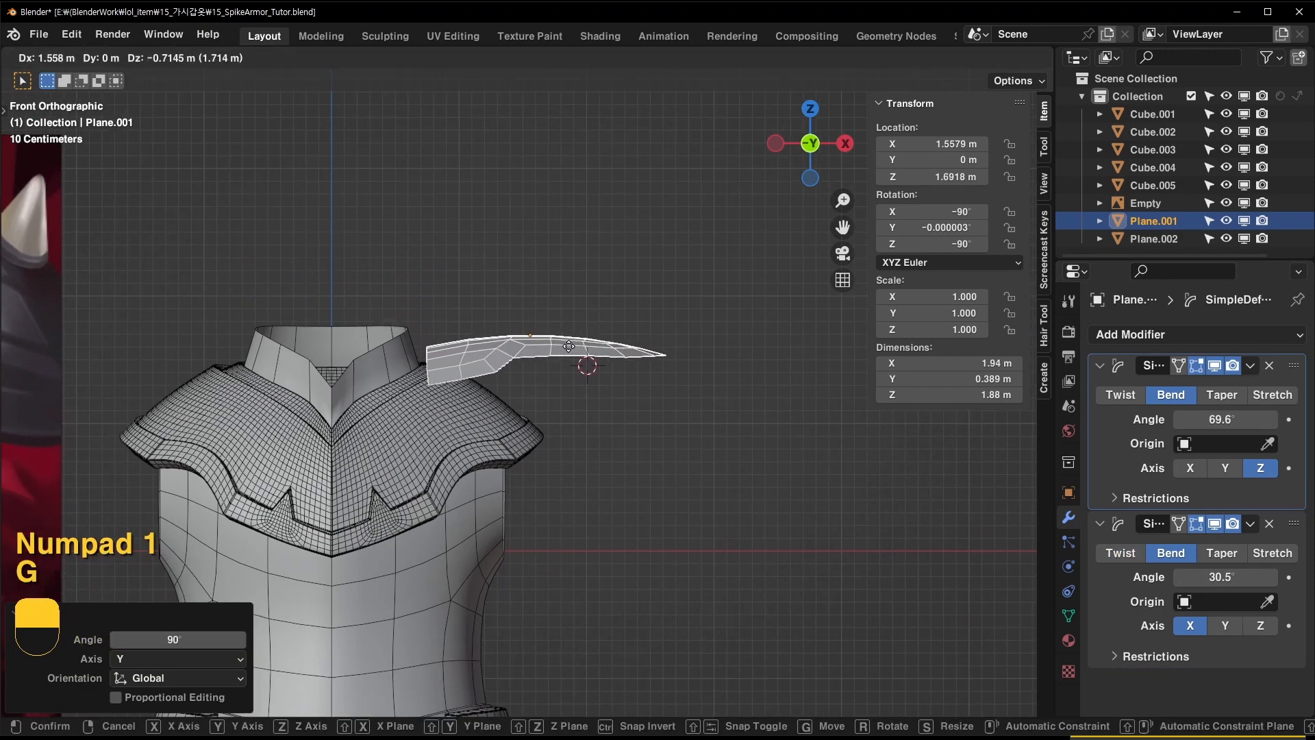
click(620, 375)
scroll(620, 375, up, 3)
scroll(620, 376, down, 1)
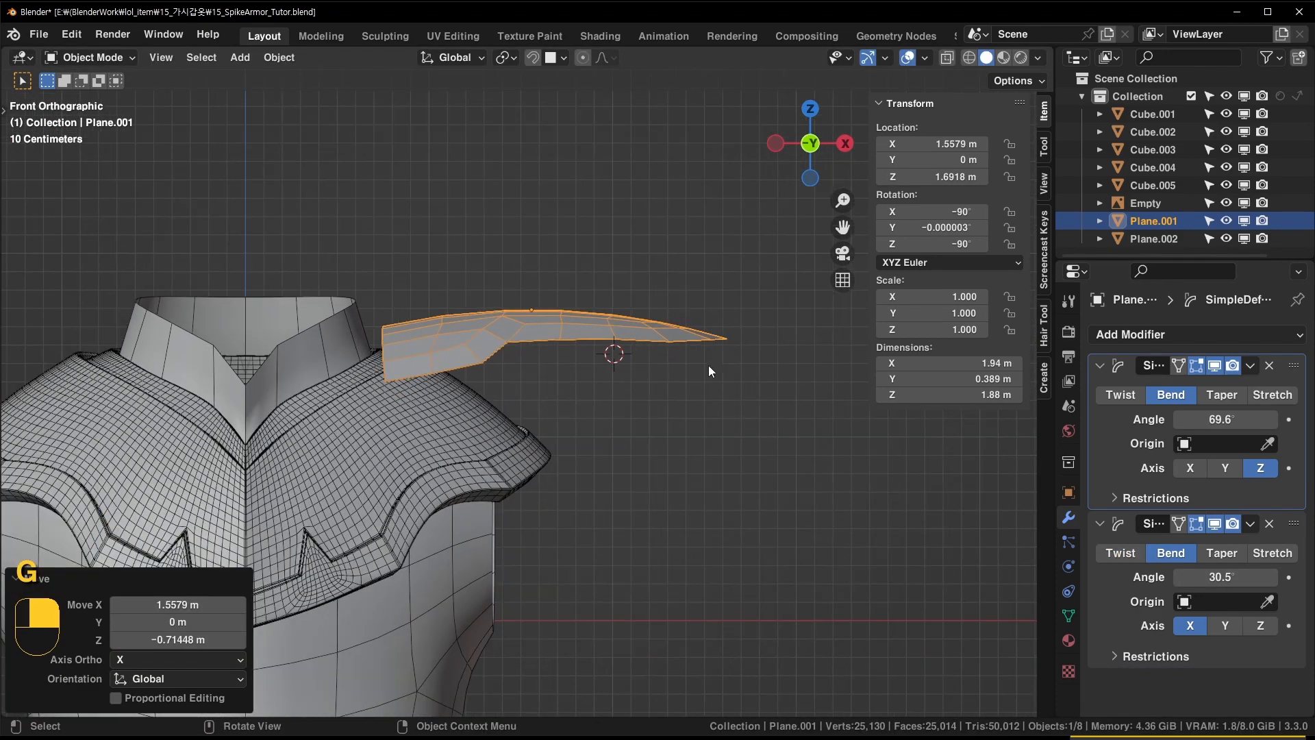
Rotate the plate about 23° so it slopes down outward and reposition it onto the shoulder
key(r)
click(736, 425)
key(g)
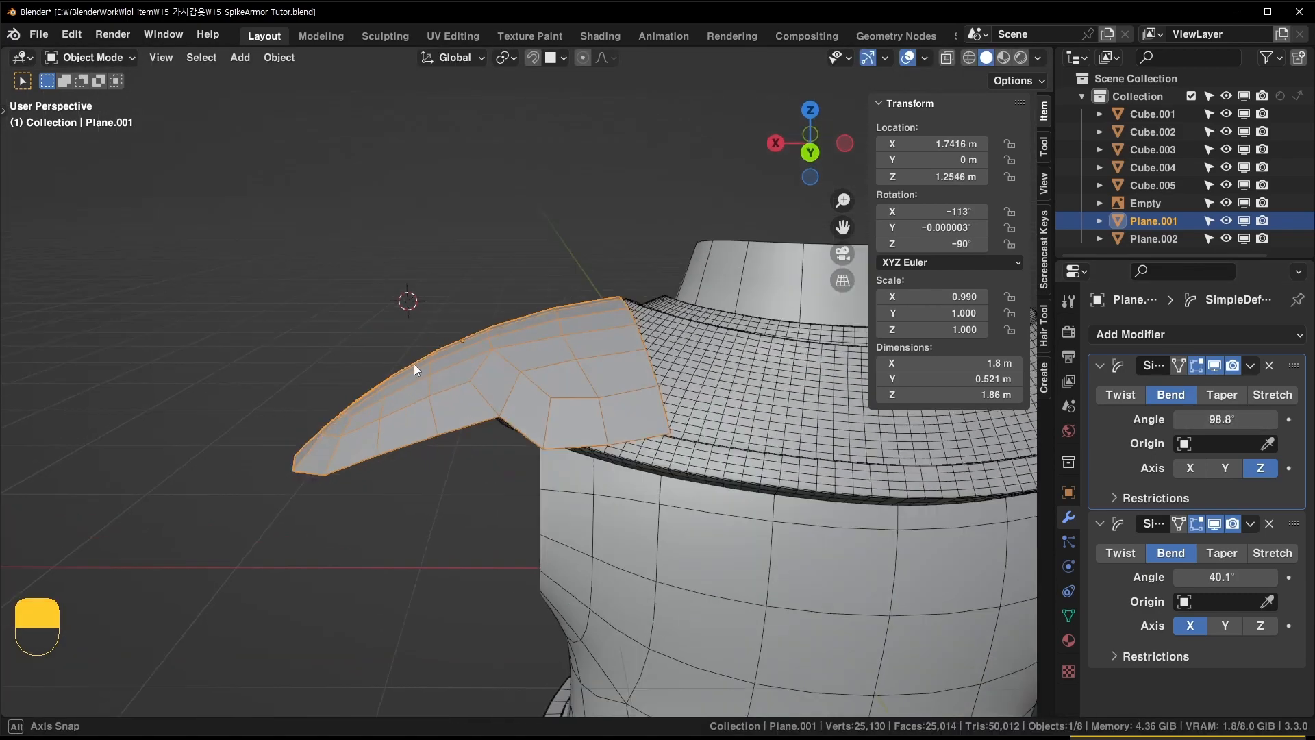
Extrude all faces of the shoulder plate along their normals by 0.2 m
middle_drag(414, 364, 597, 387)
scroll(597, 387, up, 4)
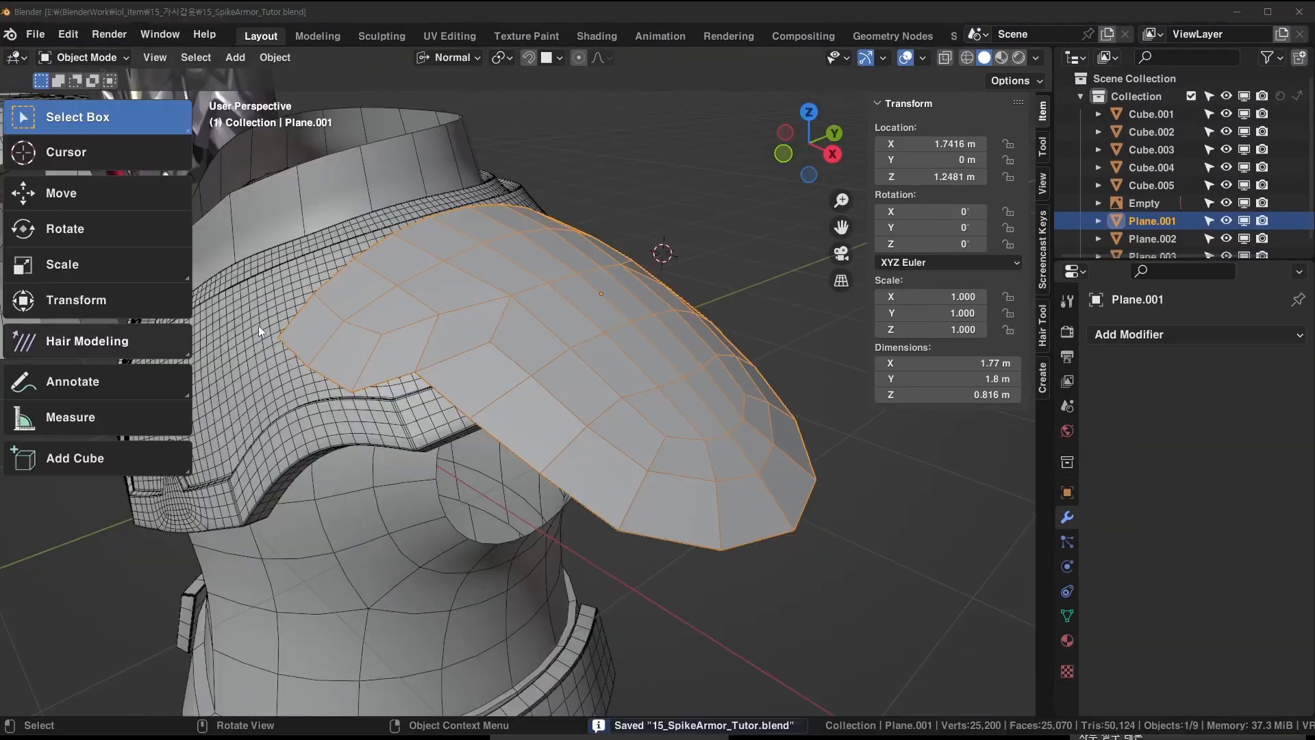
middle_drag(589, 339, 553, 367)
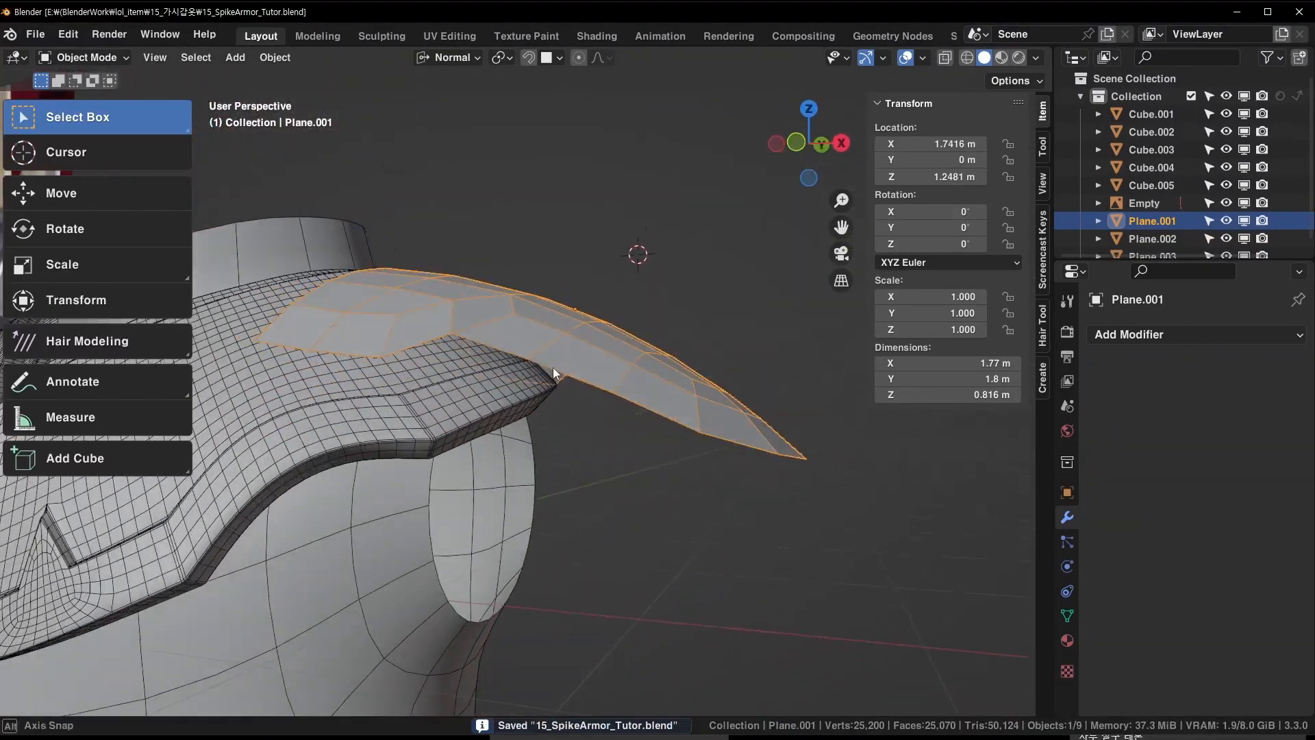
key(Tab)
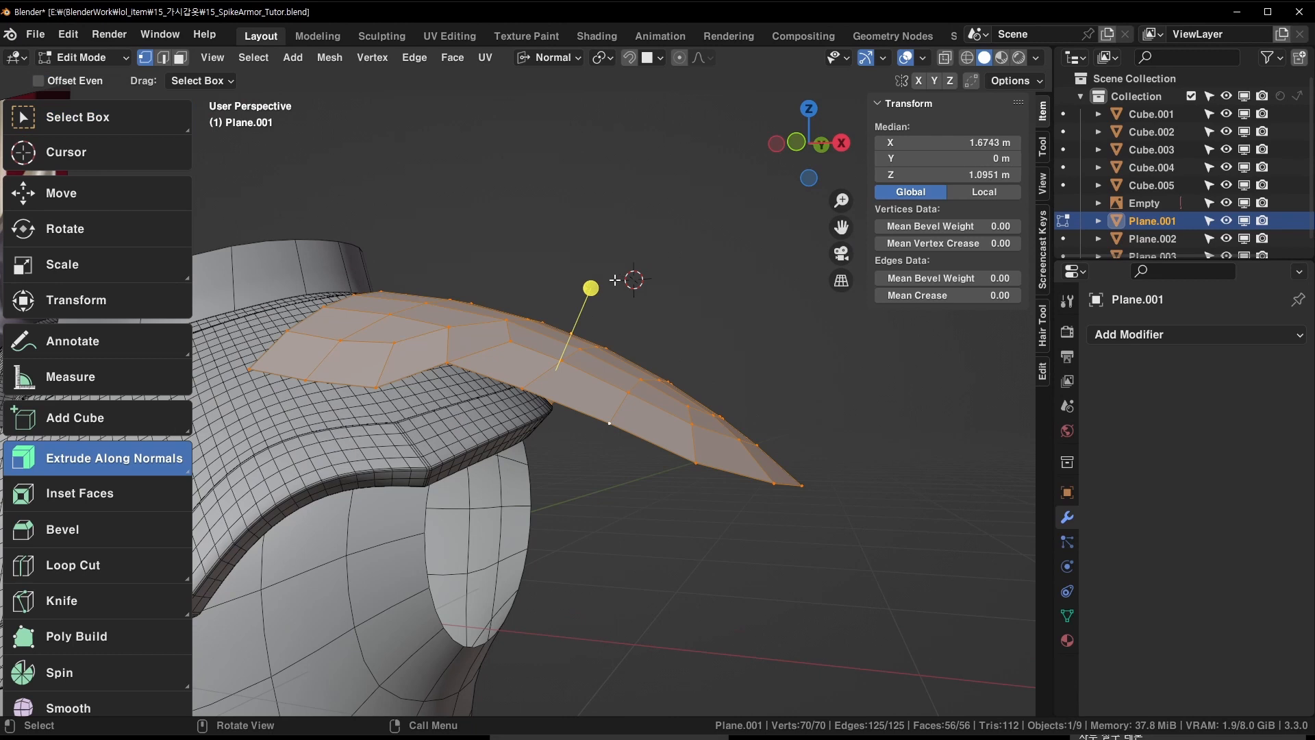
drag(589, 287, 607, 248)
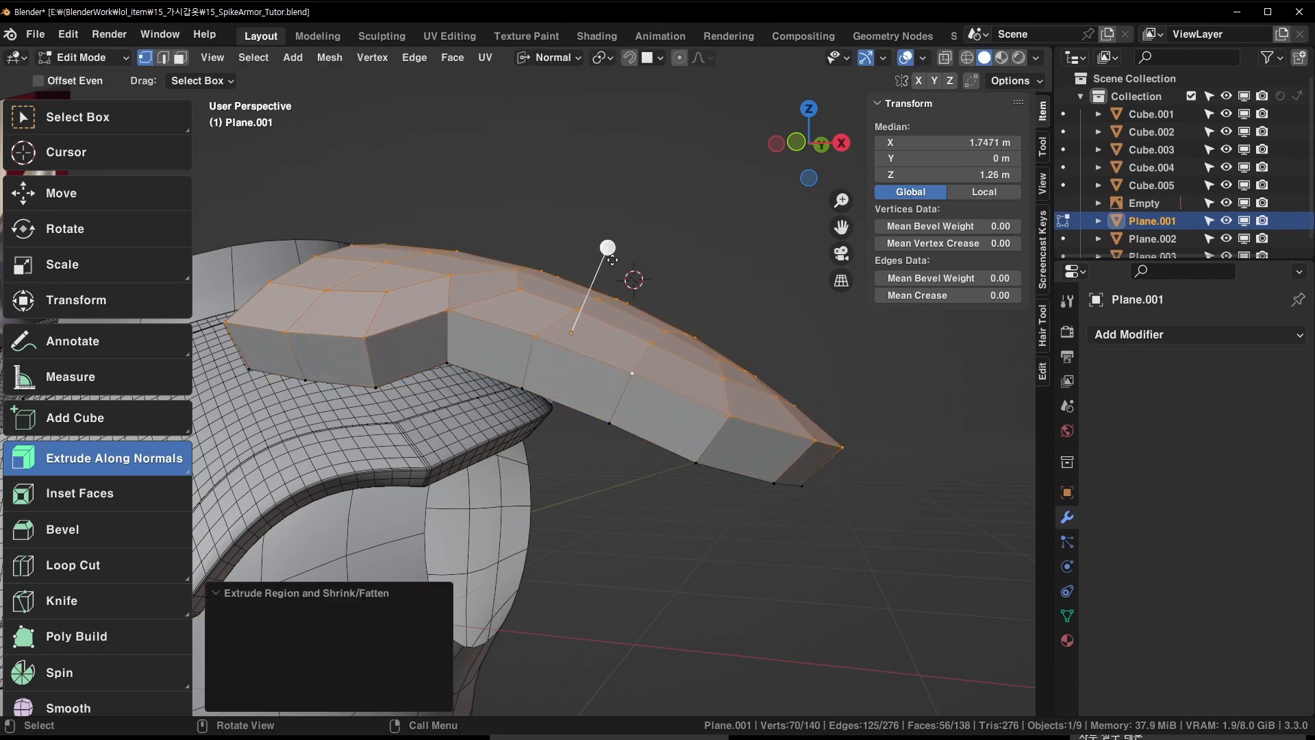
click(117, 130)
Scale the extruded top faces to about 0.928 and shift them slightly along Z
key(s)
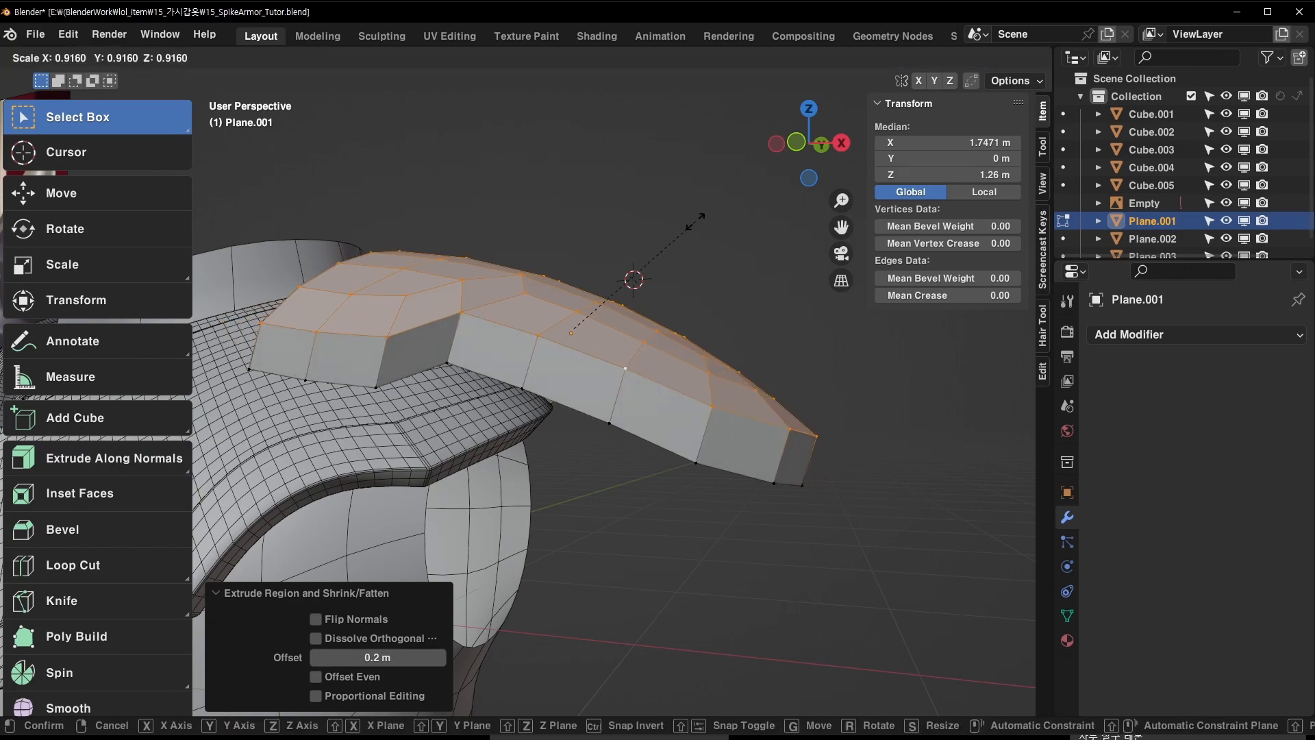
click(698, 220)
middle_drag(697, 219, 668, 219)
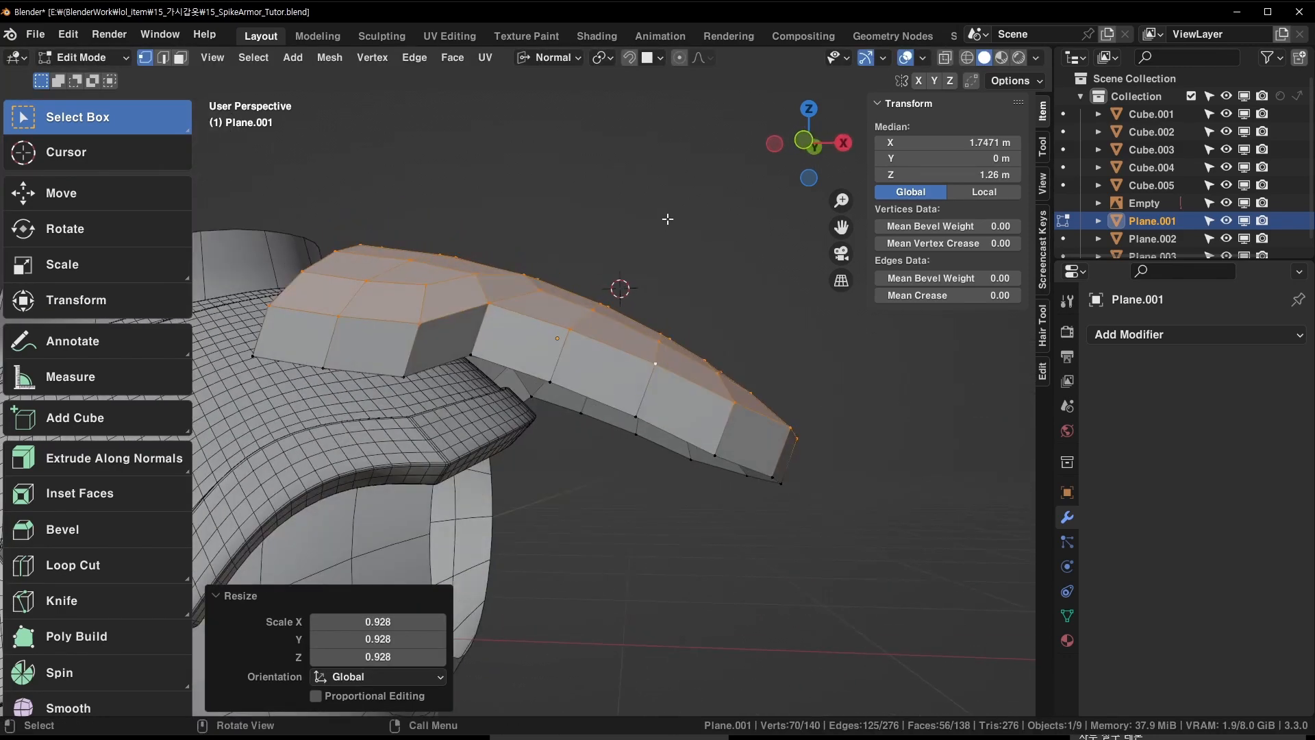
key(g)
key(z)
click(660, 228)
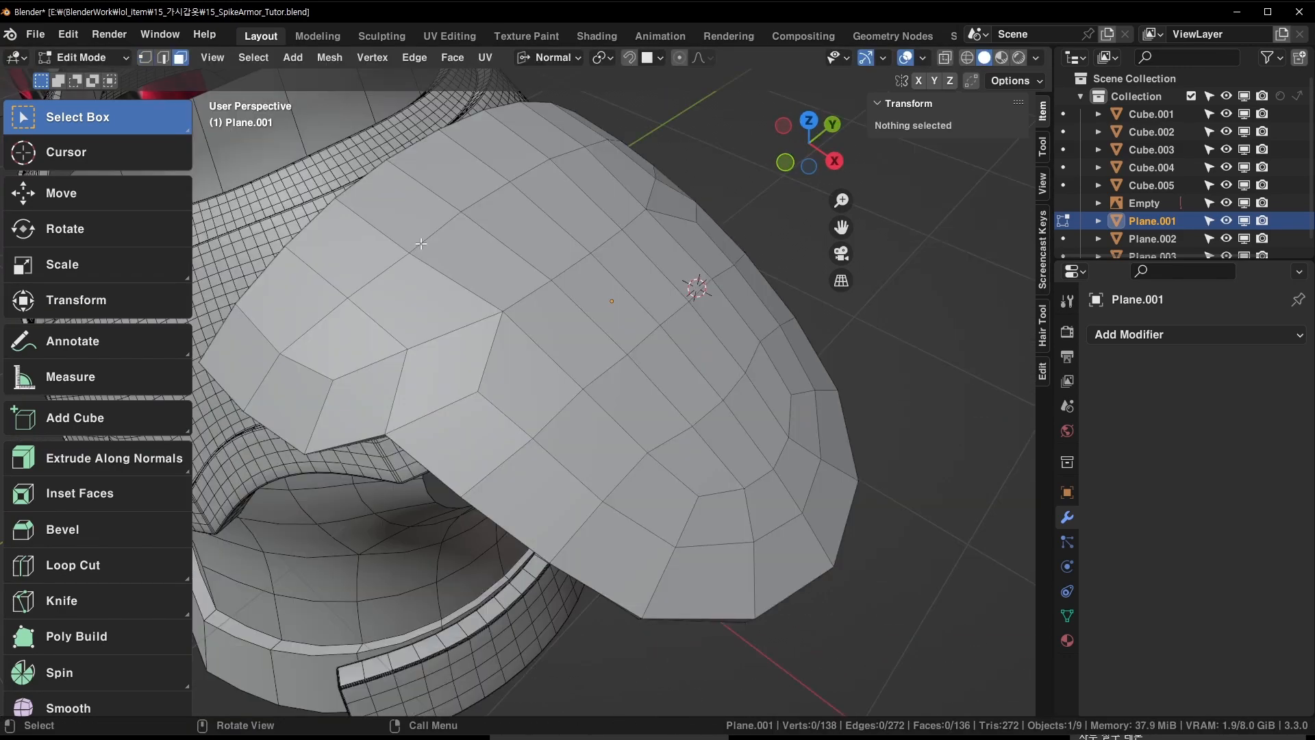
Select the shoulder plate's top faces across the whole surface, leaving the strip of faces along its outer lower rim unselected
click(420, 241)
key(c)
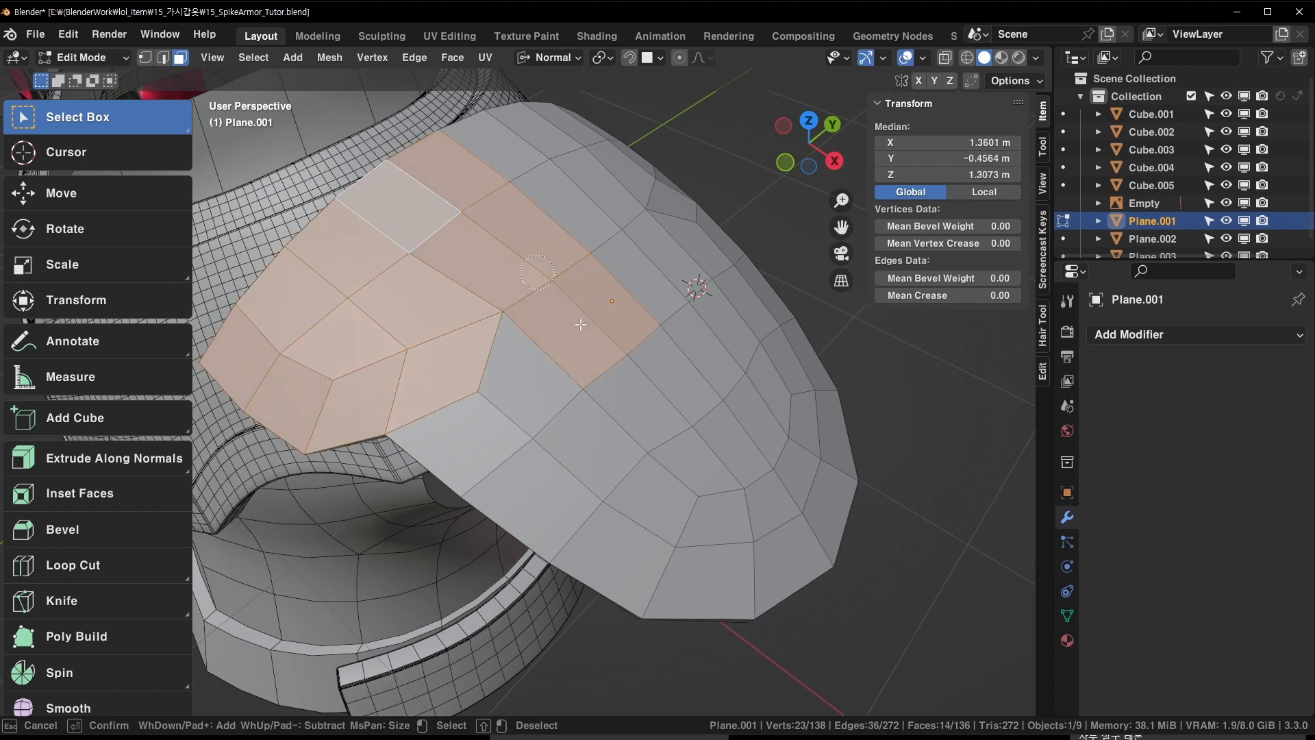
mouse_move(739, 481)
mouse_down()
mouse_move(778, 420)
mouse_move(694, 341)
mouse_move(696, 285)
mouse_up()
mouse_move(695, 285)
middle_down()
mouse_move(593, 434)
mouse_move(667, 470)
middle_up()
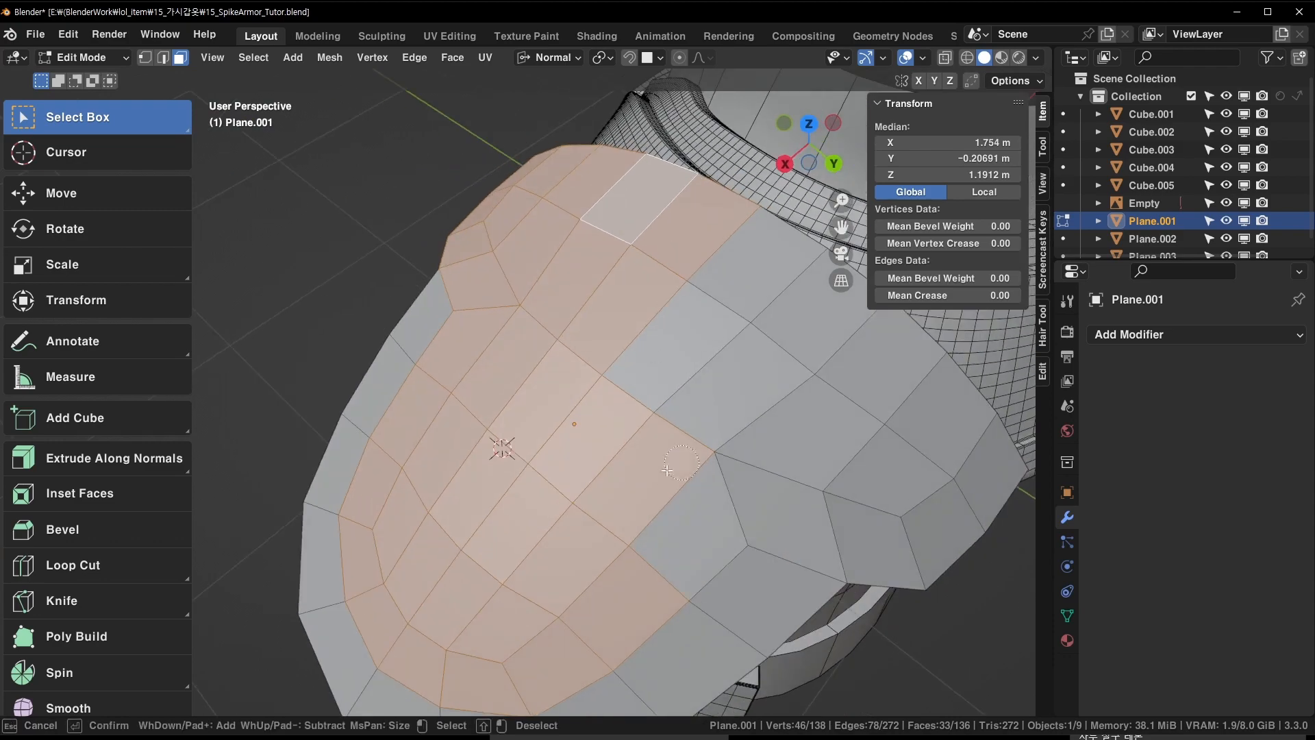
drag(805, 463, 911, 491)
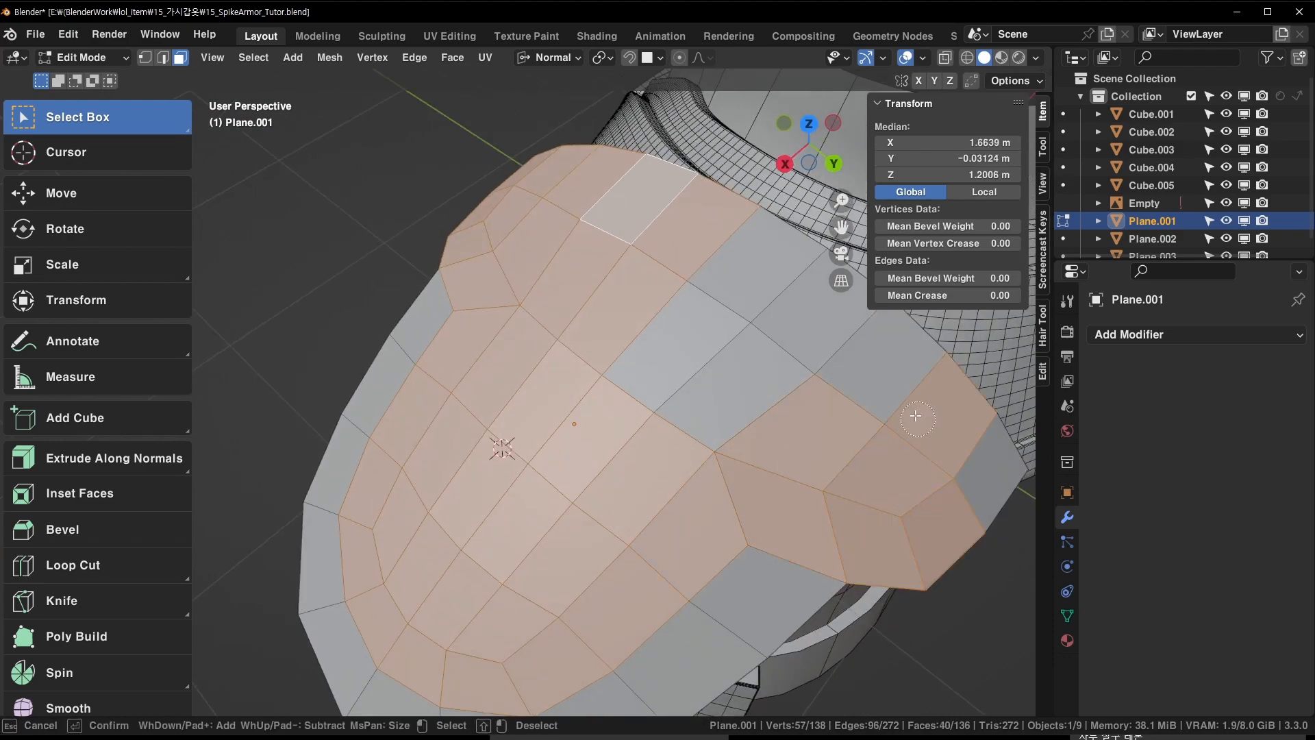
mouse_move(916, 416)
mouse_down()
mouse_move(946, 458)
mouse_move(750, 431)
mouse_up()
key(Escape)
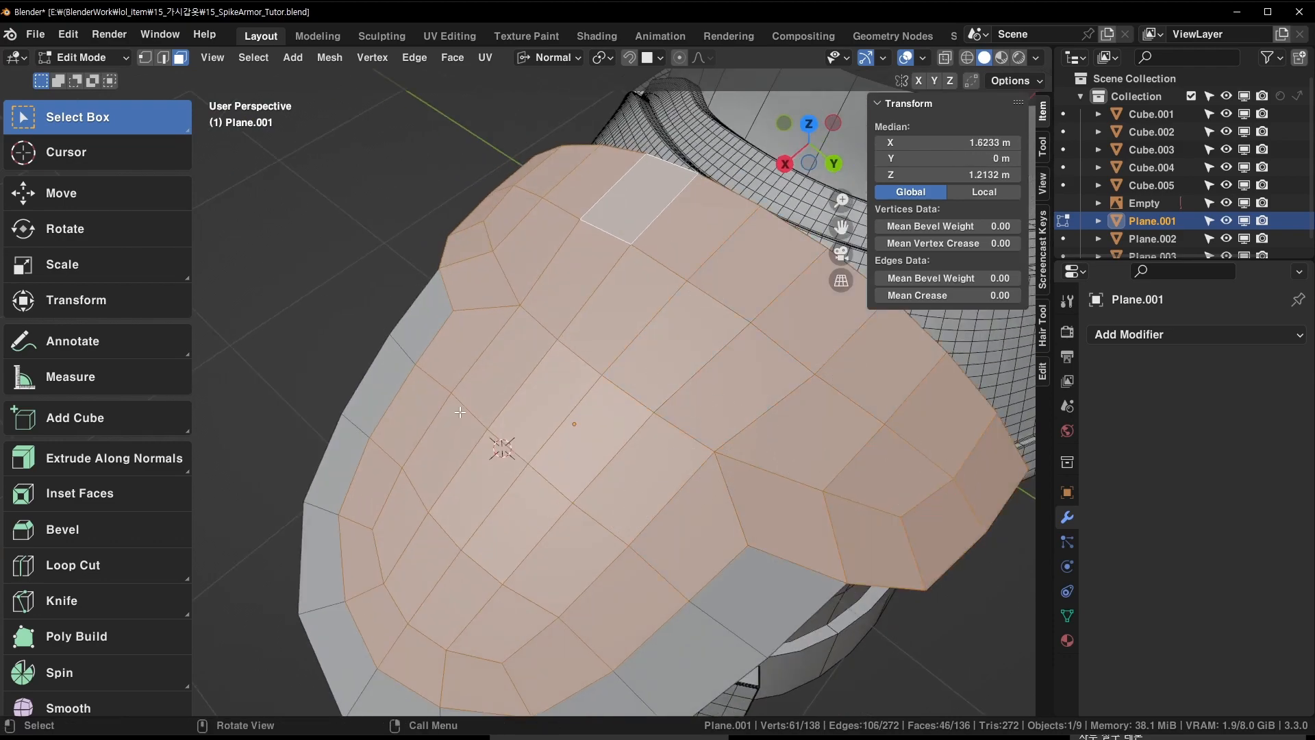
Extrude the selected top faces along their normals as a second layer, scale them to 0.934 and nudge them into place
middle_drag(460, 412, 722, 308)
key(ctrl+s)
middle_drag(586, 363, 555, 393)
click(96, 458)
drag(587, 350, 608, 327)
drag(608, 327, 608, 323)
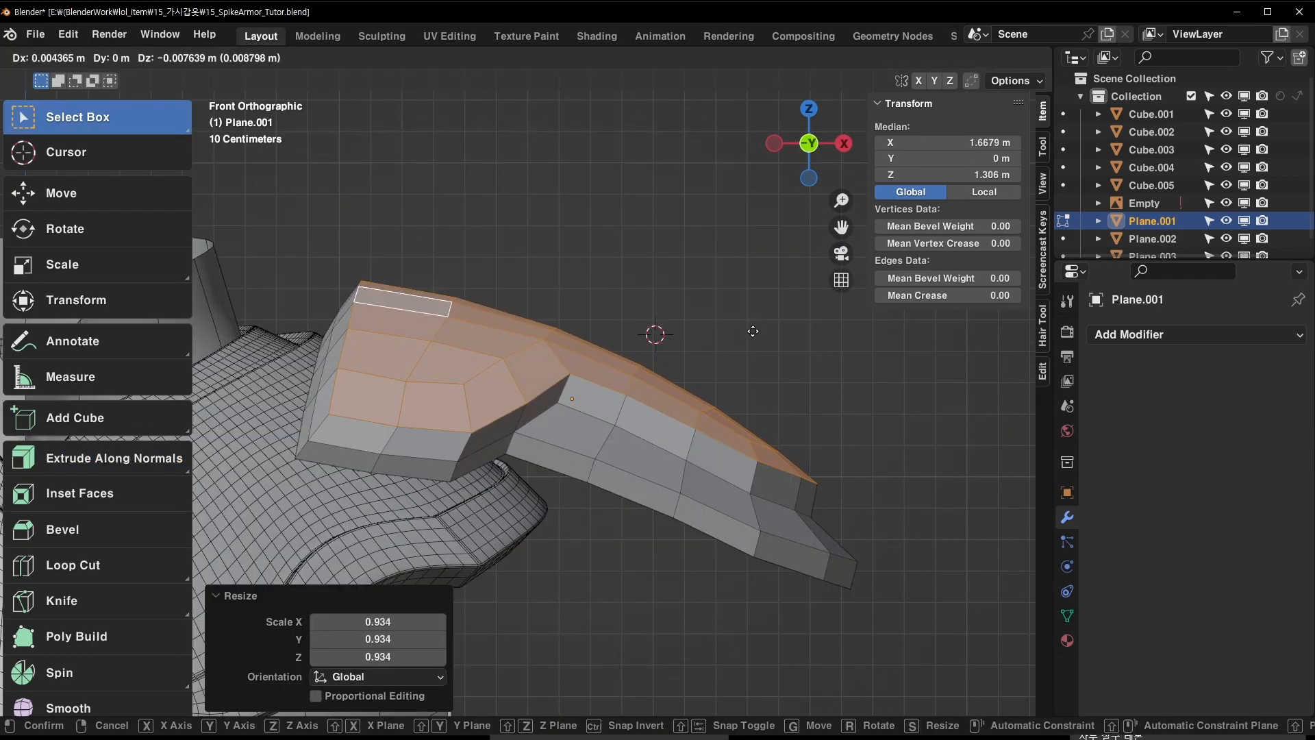
click(752, 331)
middle_drag(603, 445, 311, 399)
middle_drag(609, 363, 651, 347)
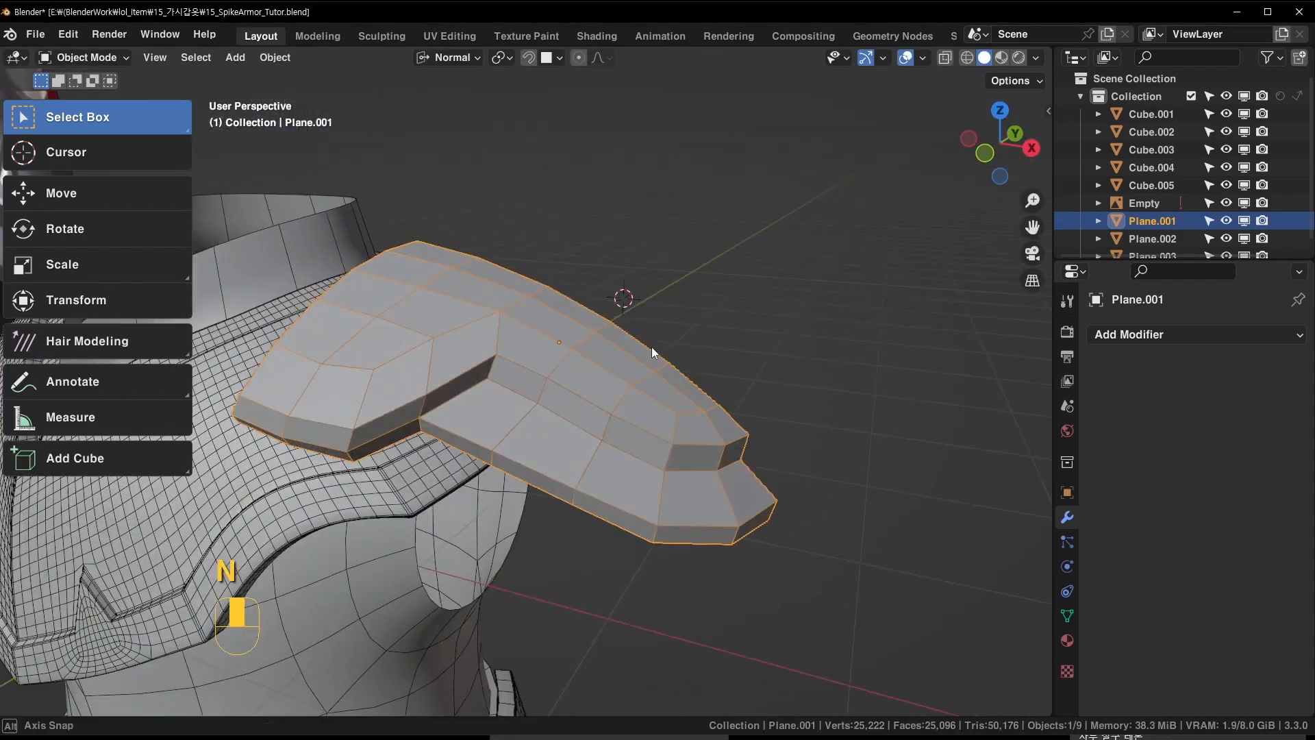
Save the file and add a Mirror modifier to the plate that mirrors on the Y axis only
key(ctrl+s)
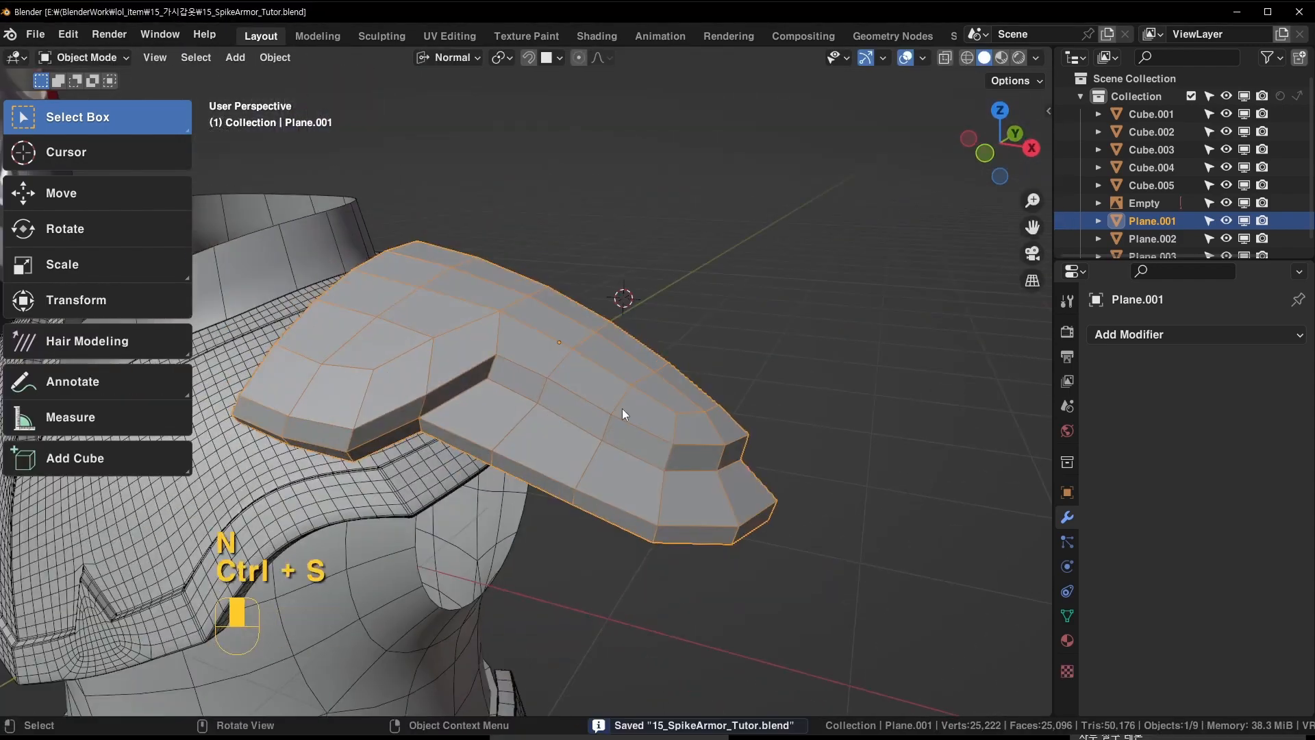
middle_drag(622, 408, 598, 422)
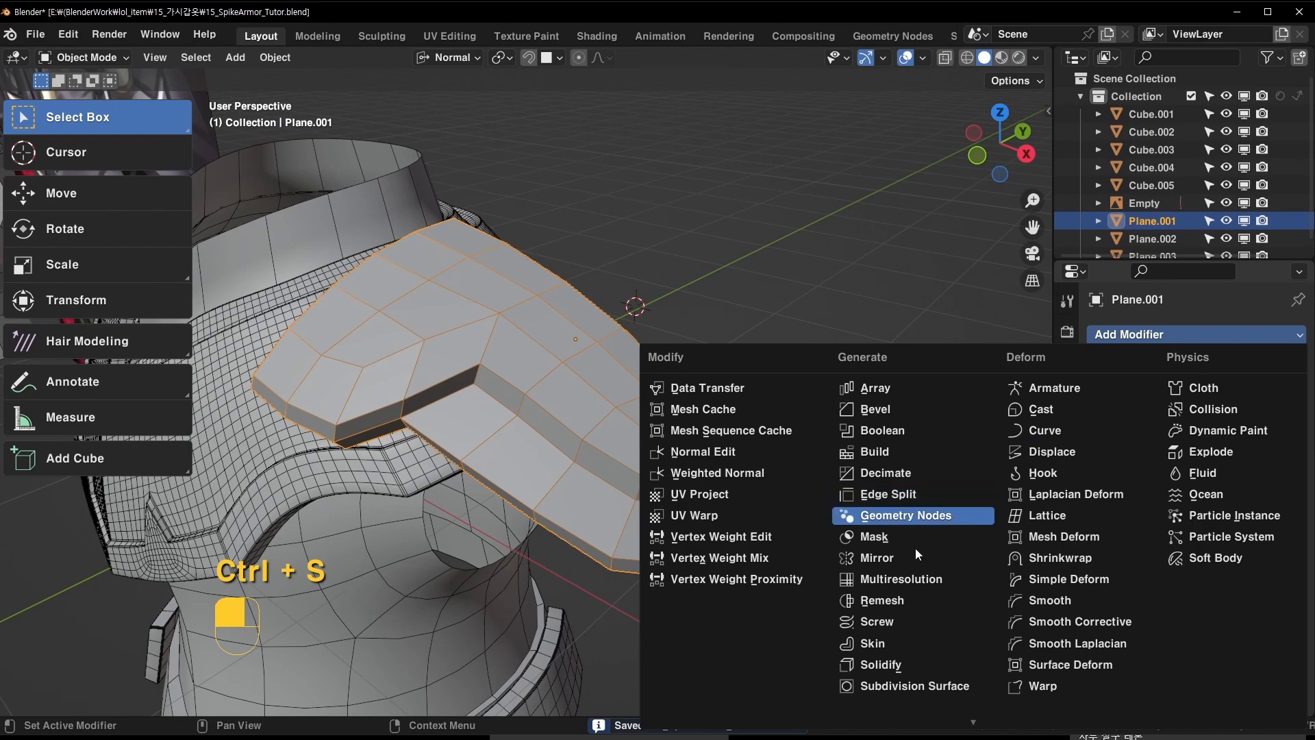
click(877, 557)
middle_drag(878, 531, 769, 413)
click(1225, 394)
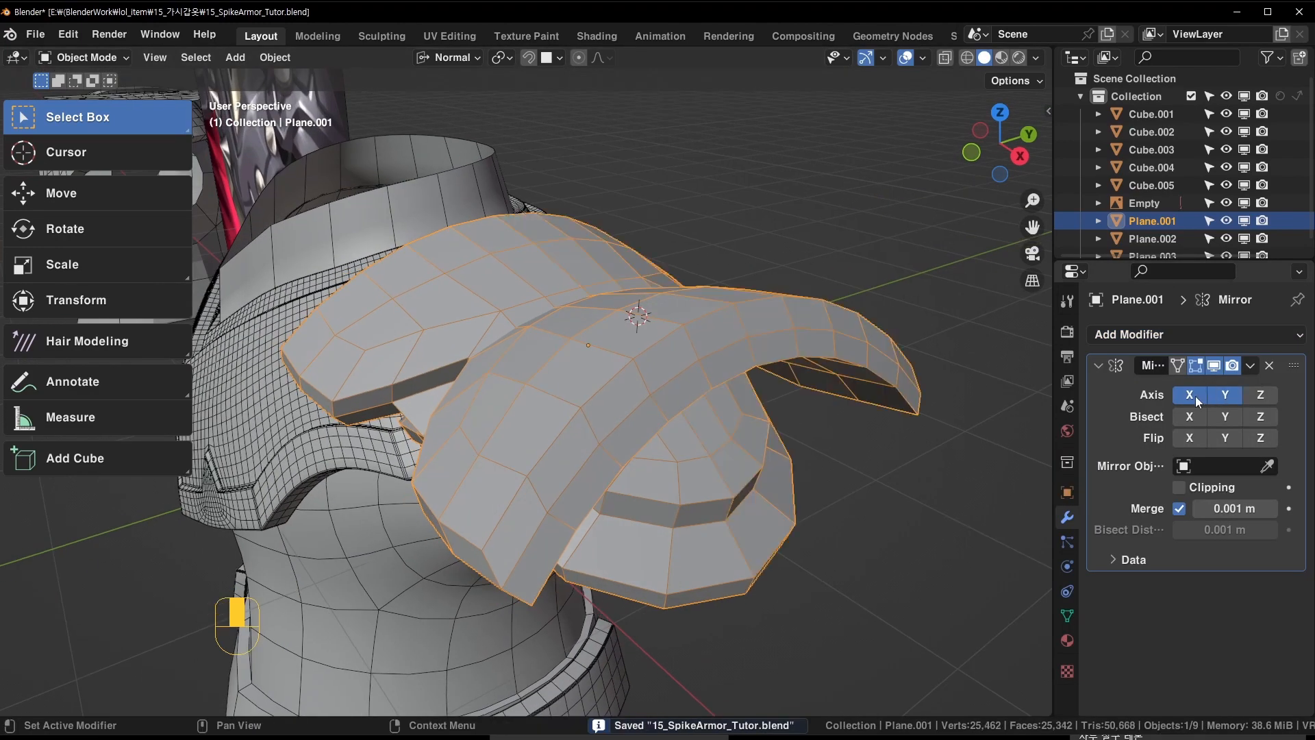
click(1190, 395)
key(ctrl+s)
Cut two diagonal edges from the front flap's inner vertex to the neighbouring edges and add two loop cuts through the flap's rim
middle_drag(581, 387, 570, 358)
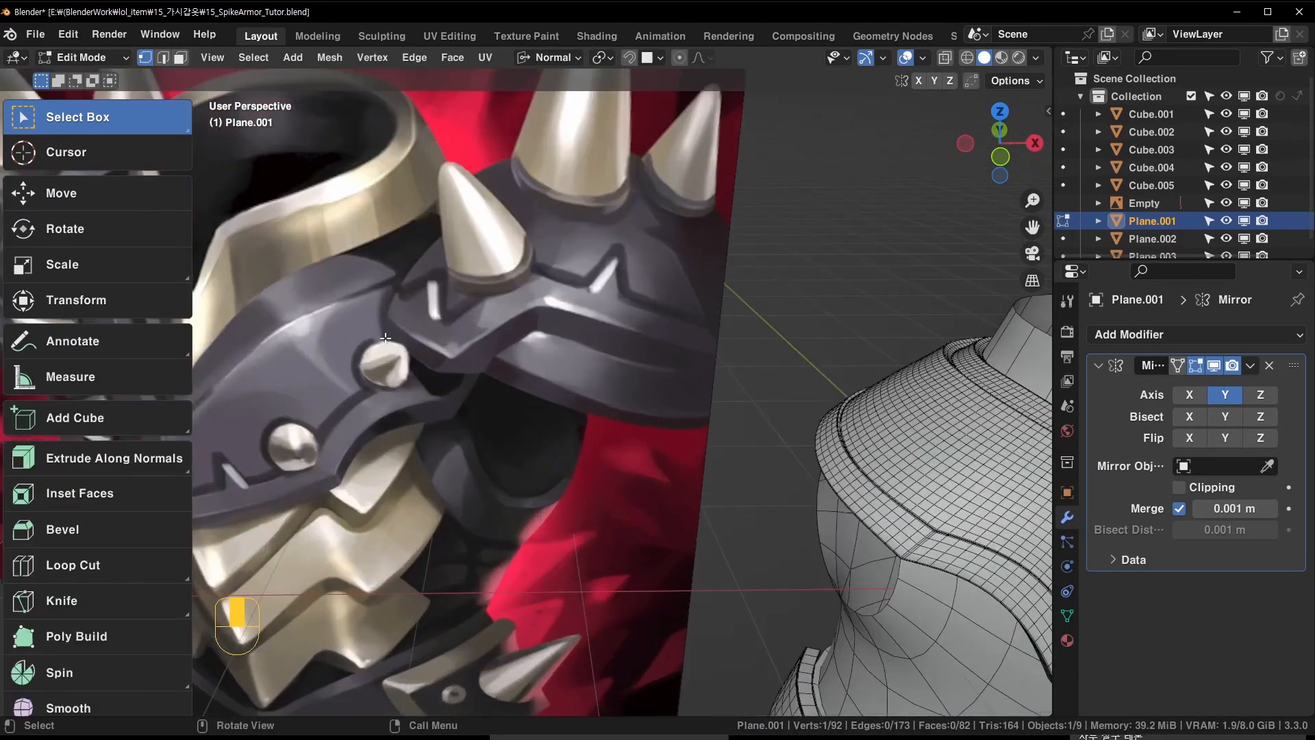
shift+middle_drag(778, 392, 697, 287)
scroll(848, 319, up, 5)
key(j)
key(k)
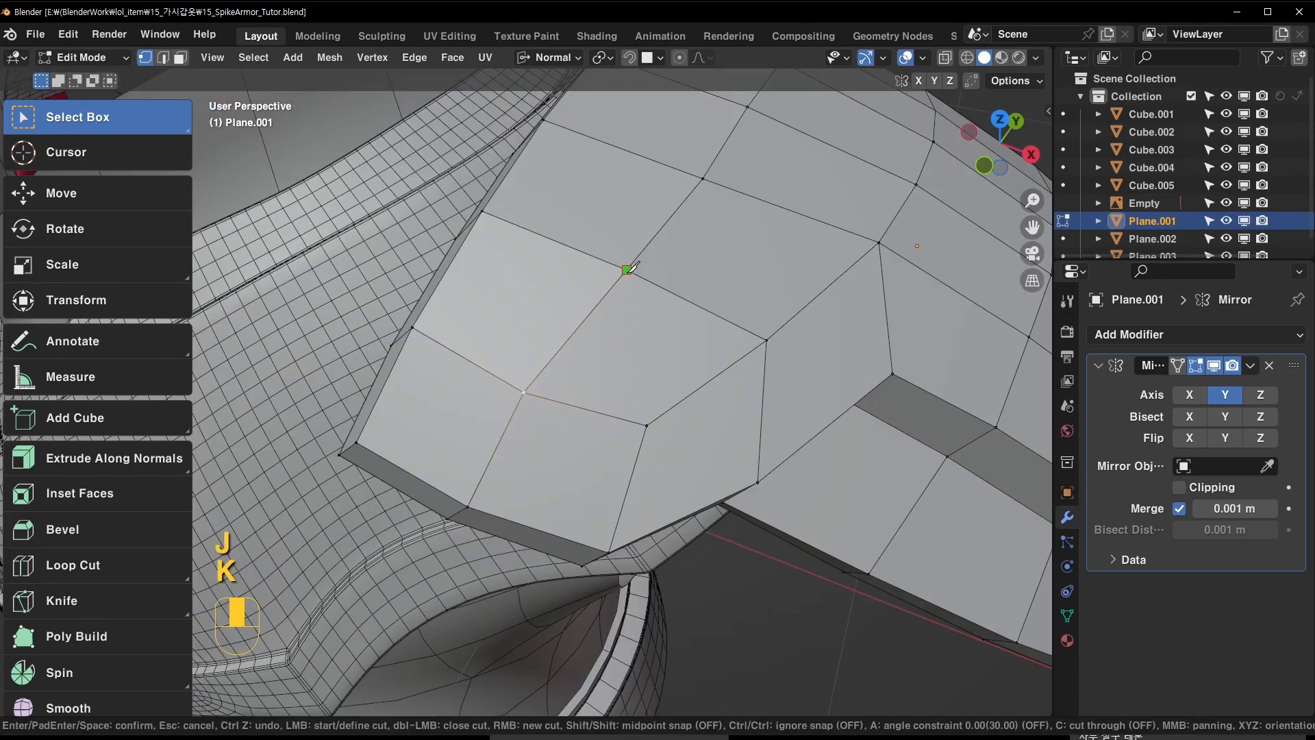
click(468, 343)
key(k)
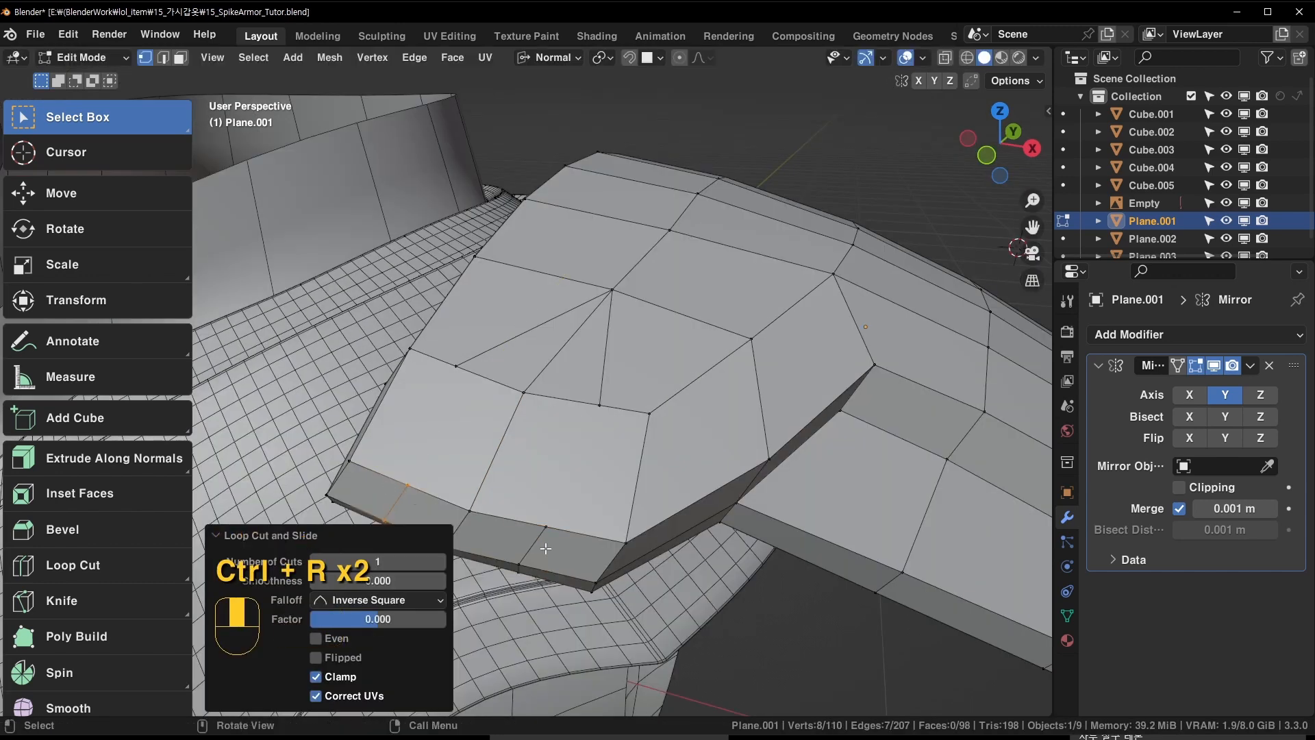
Nudge the new vertices on the front flap's rim and knife-cut edges joining them to the ends of the two diagonals
middle_drag(480, 466, 540, 512)
key(KP_7)
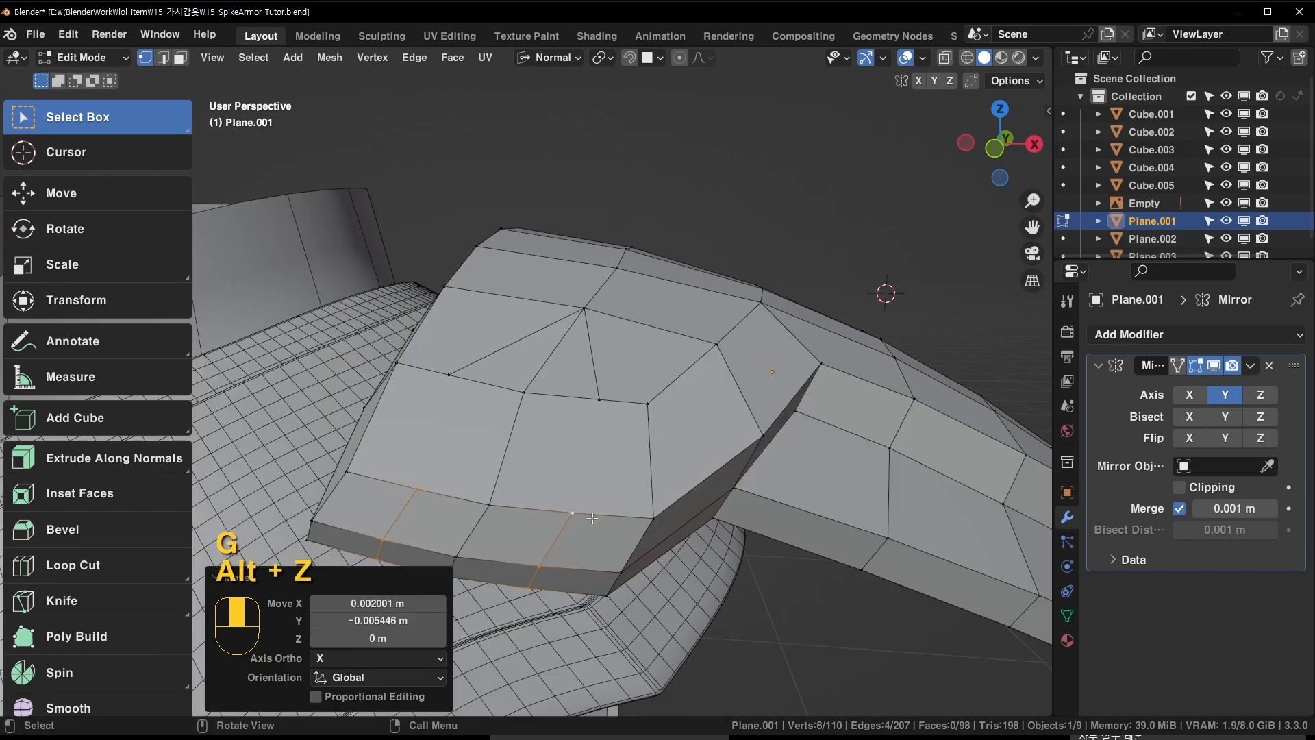
key(k)
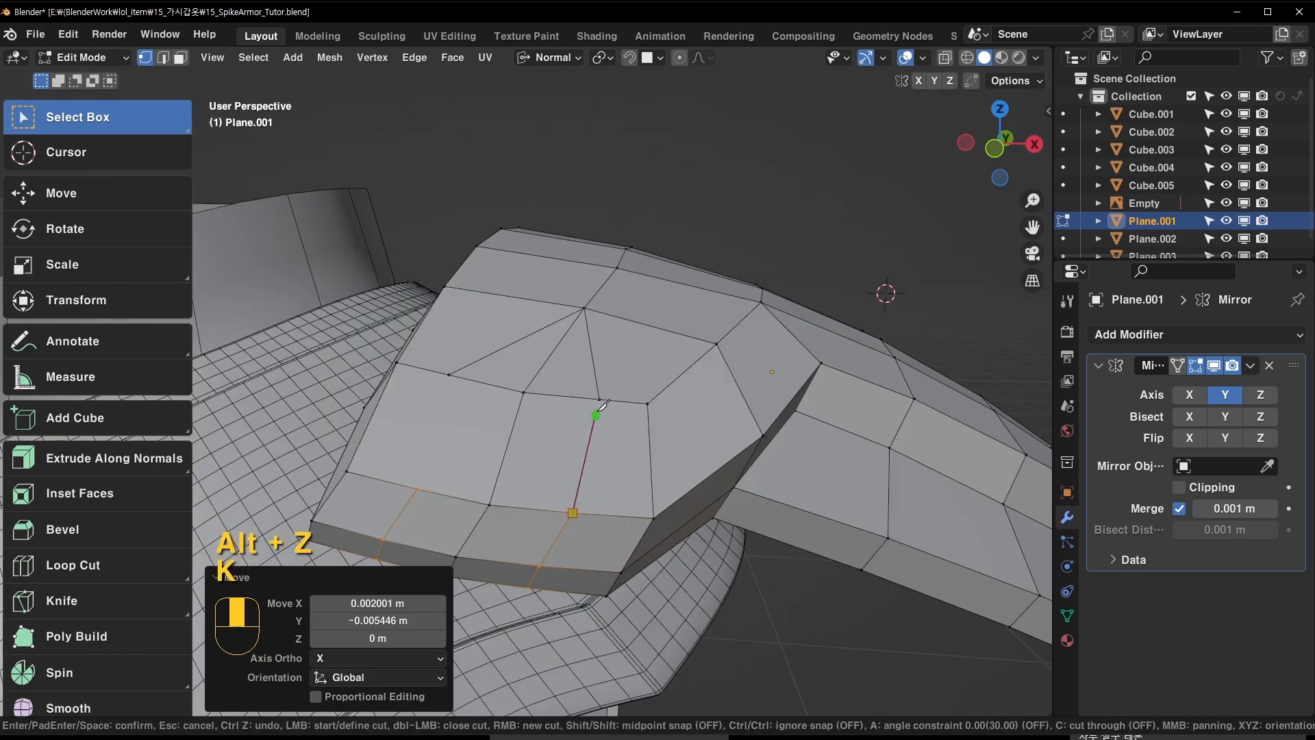
click(600, 403)
key(Return)
key(k)
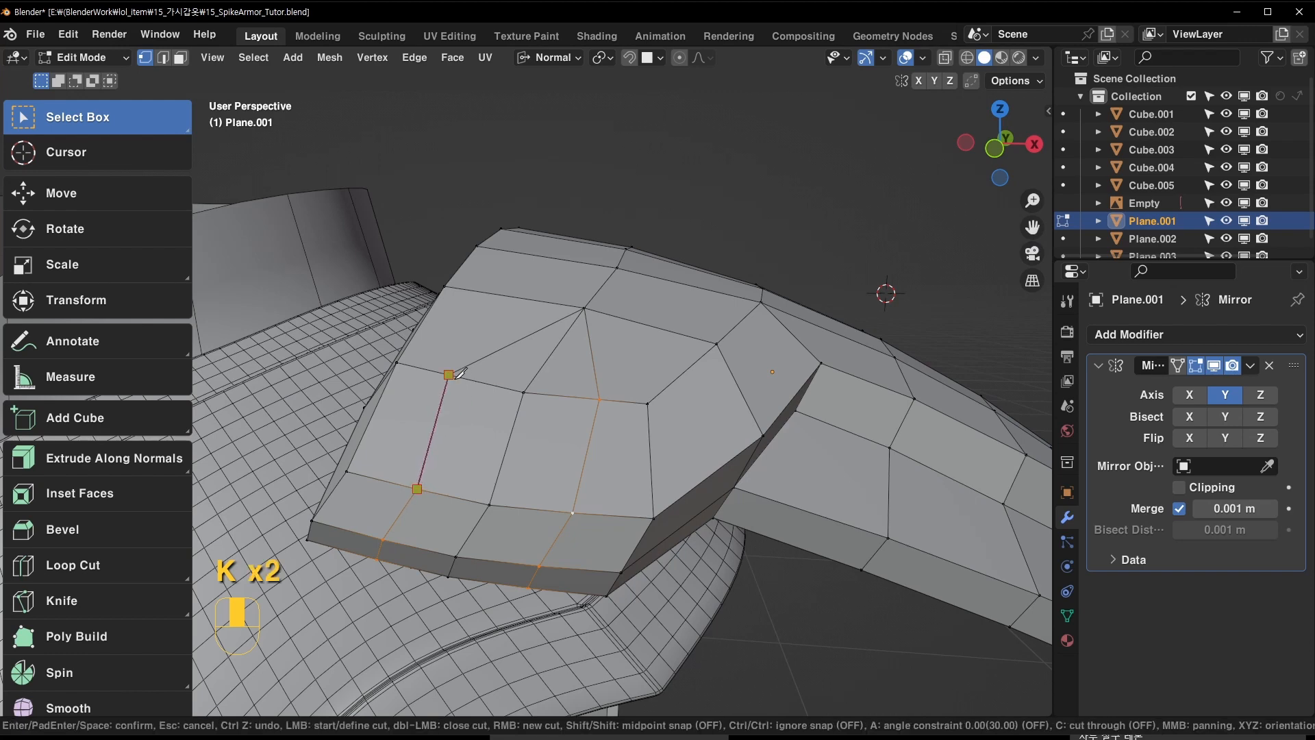
click(455, 378)
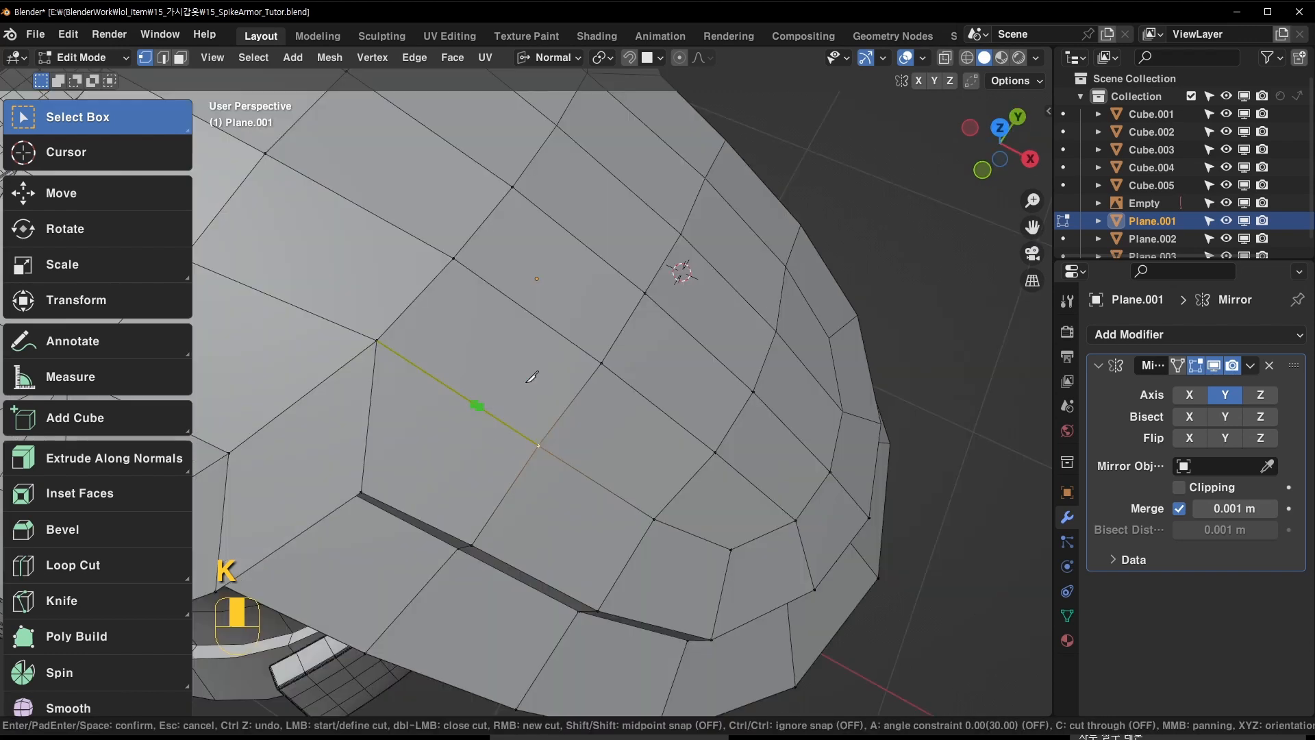
Knife two diagonal cuts from a vertex on the plate's outer side and add two loop cuts across the ledge below
click(589, 474)
key(Return)
middle_drag(614, 543, 679, 415)
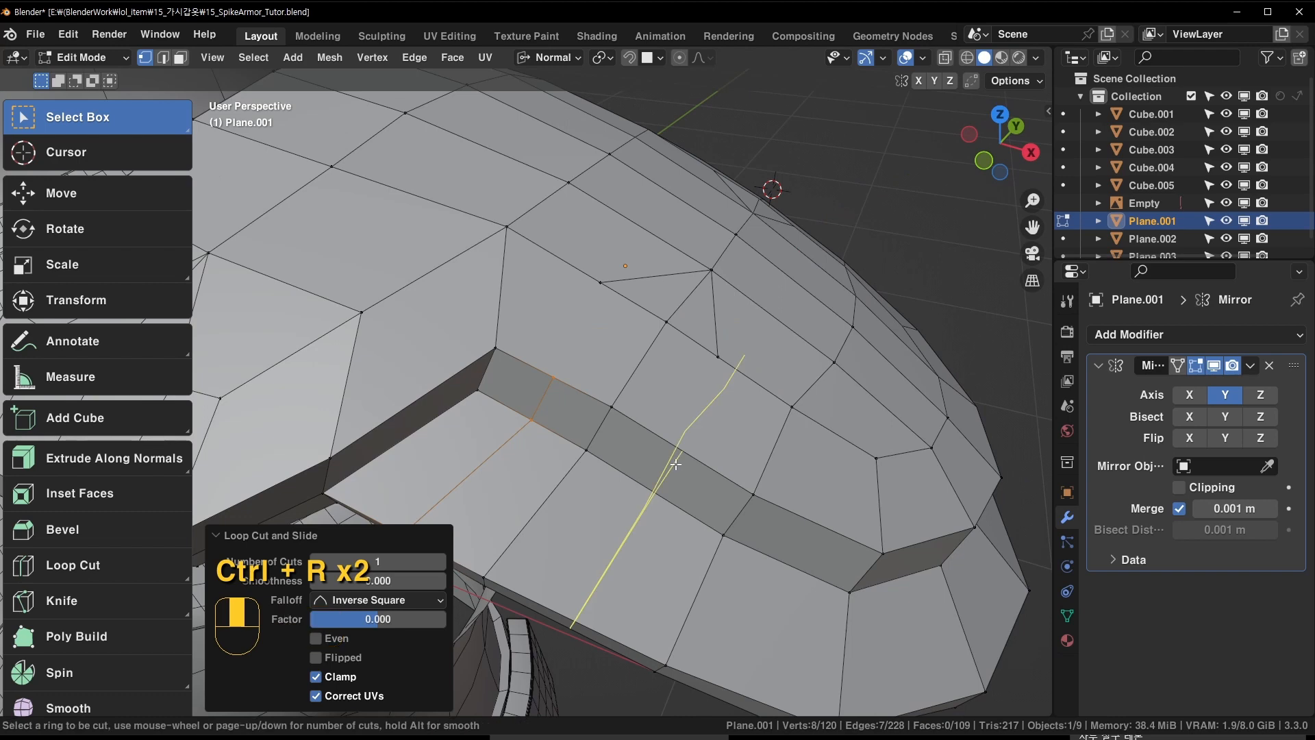
middle_drag(658, 479, 676, 502)
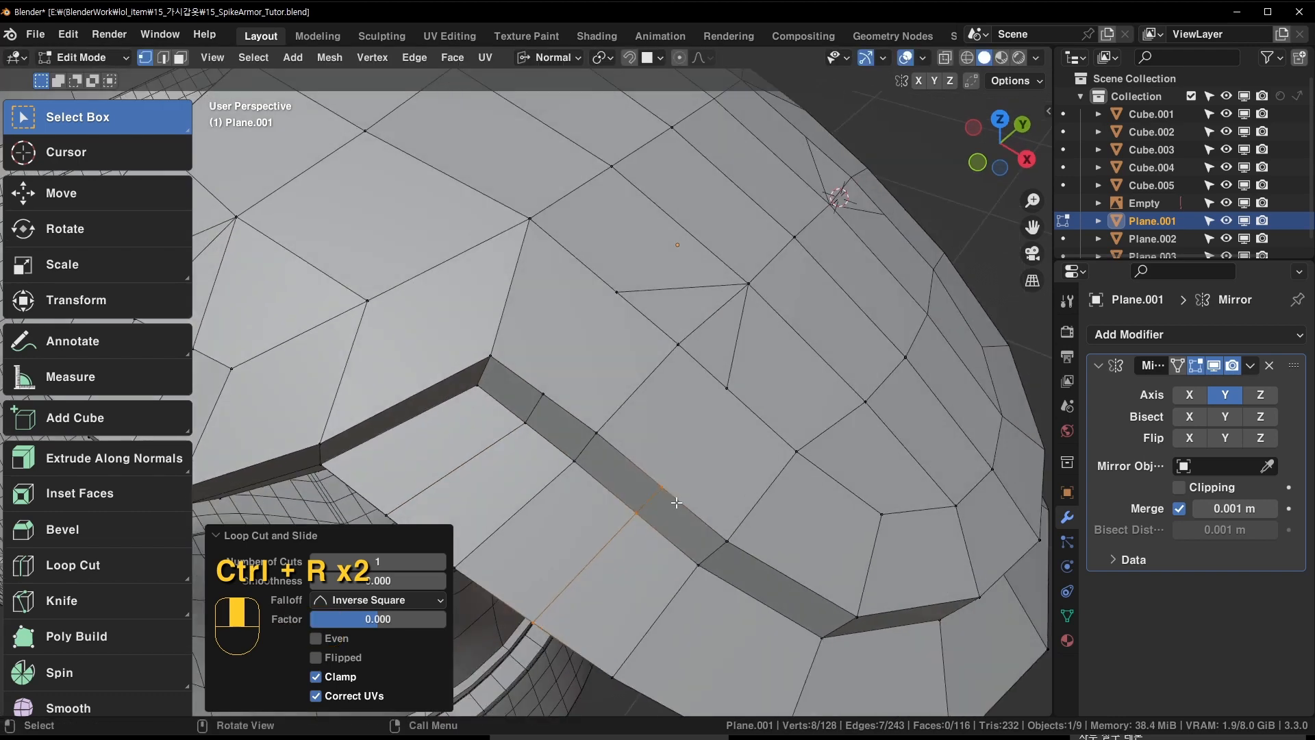
Knife-cut edges joining the ledge's new loop cuts to the ends of the diagonals on the outer side
key(k)
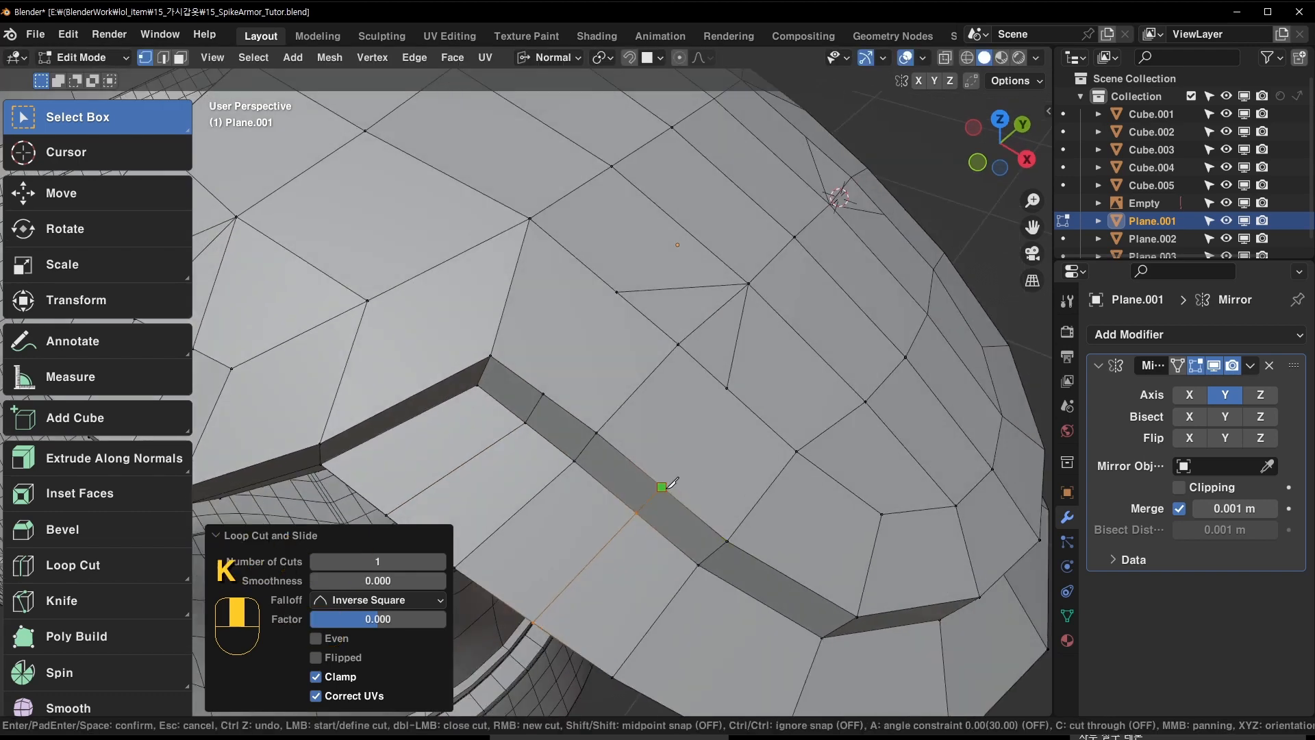
click(728, 389)
key(Return)
key(k)
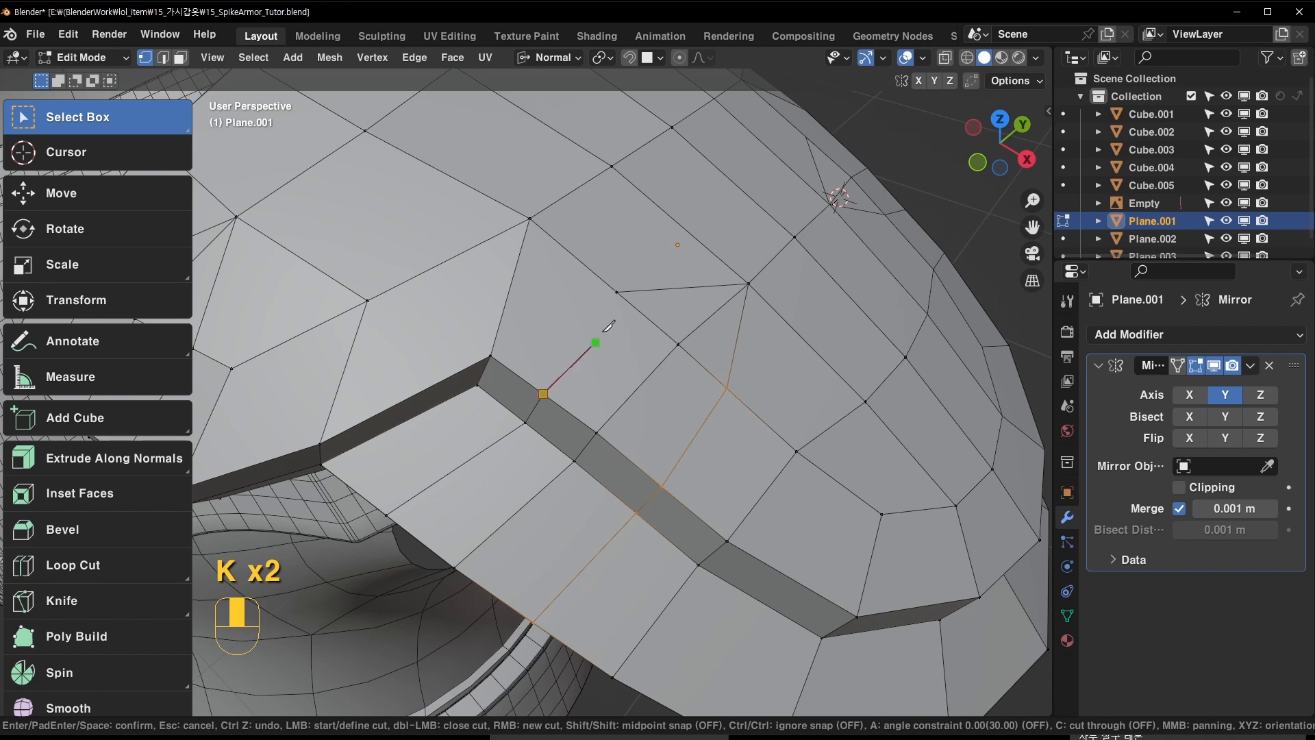
Slide the edges crossing the plate's outer side and ledge by a factor of 0.170, and select the neighbouring cut edges
key(ctrl+e)
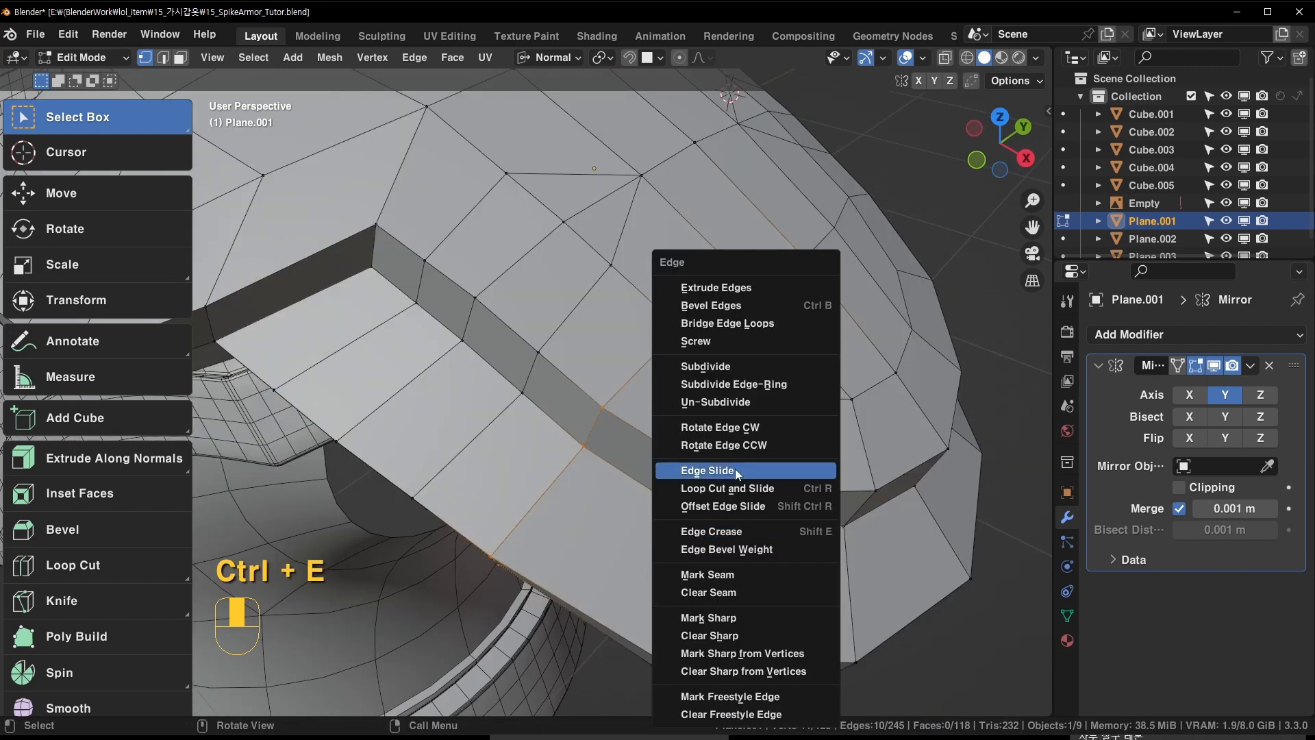
click(734, 468)
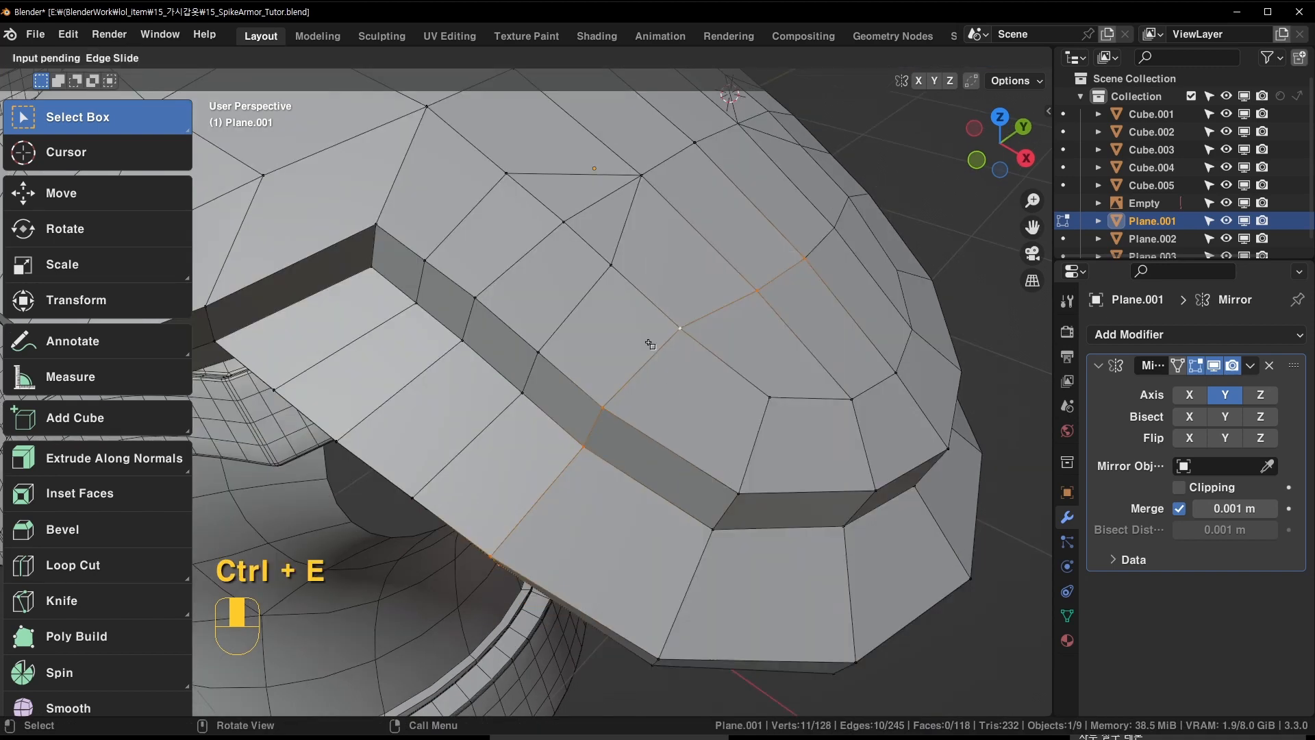
click(675, 372)
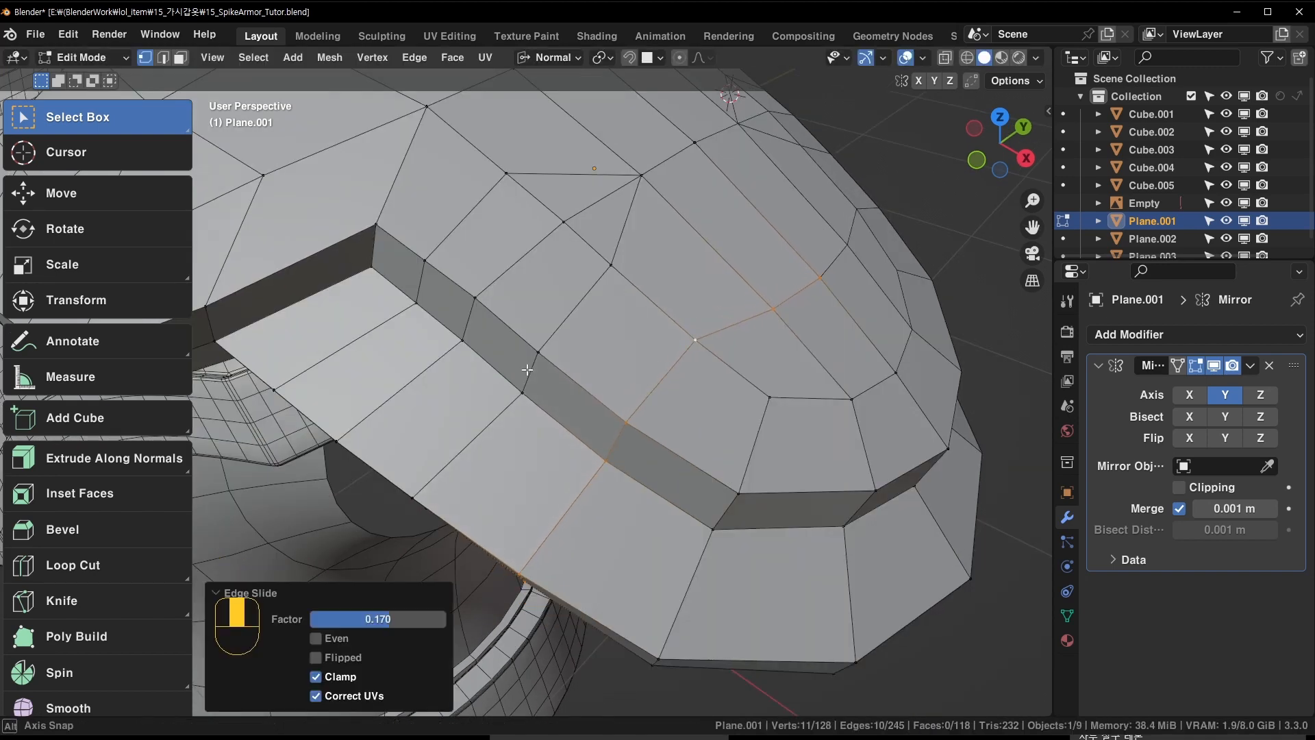
middle_drag(675, 372, 548, 357)
shift+click(544, 355)
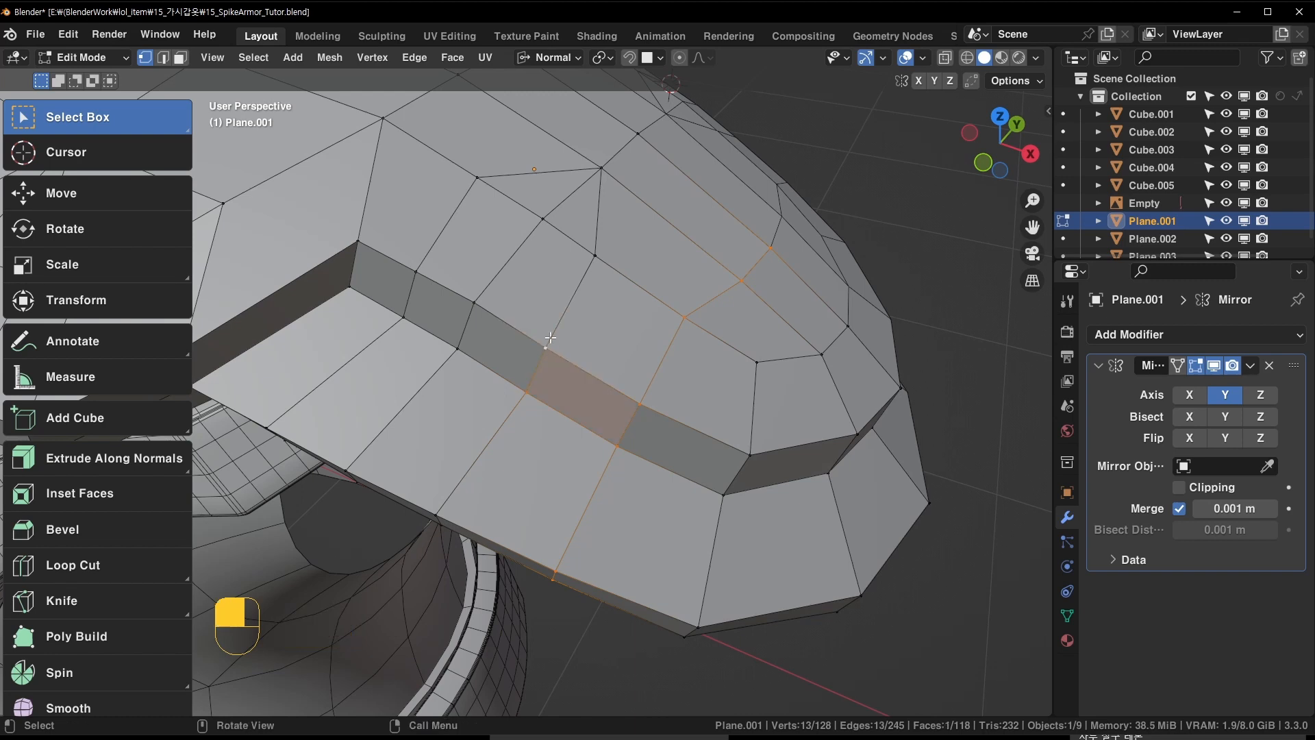
click(550, 338)
Apply the mirror and select the upper layer's rim faces all around the plate together with the small triangular notch faces
key(3)
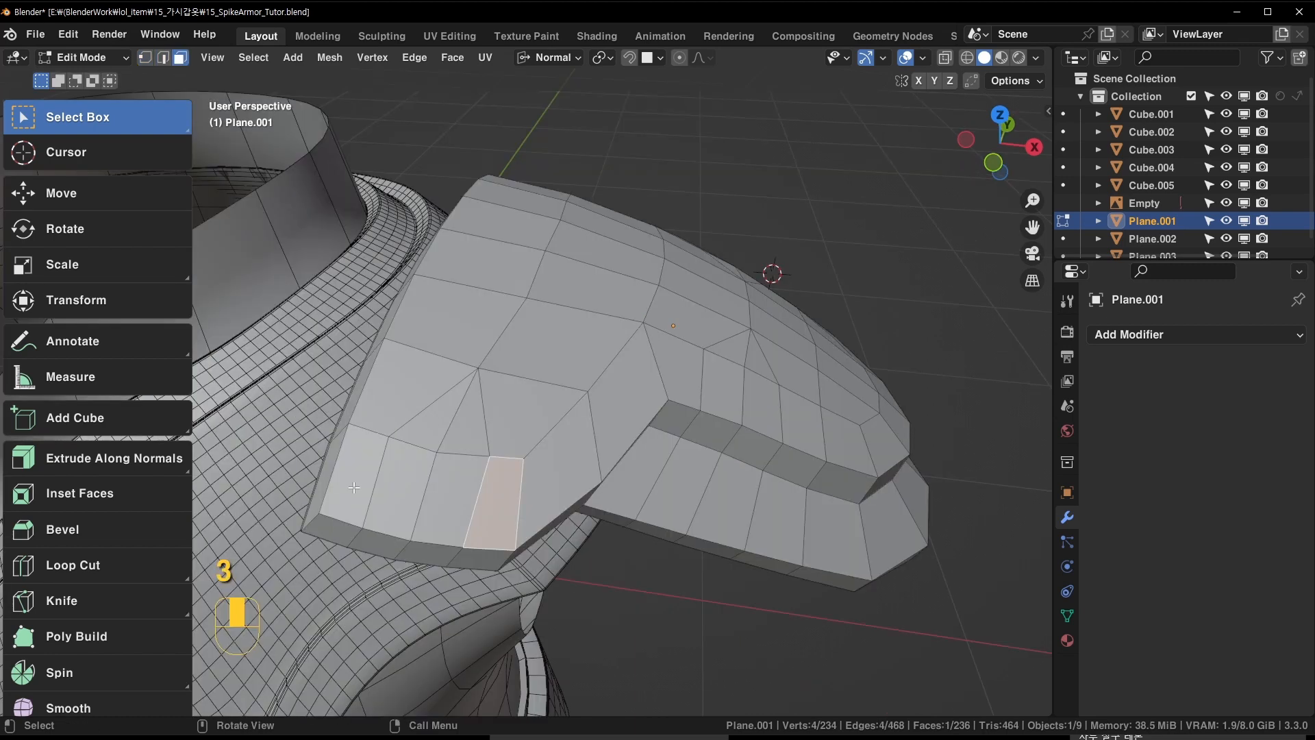
key(c)
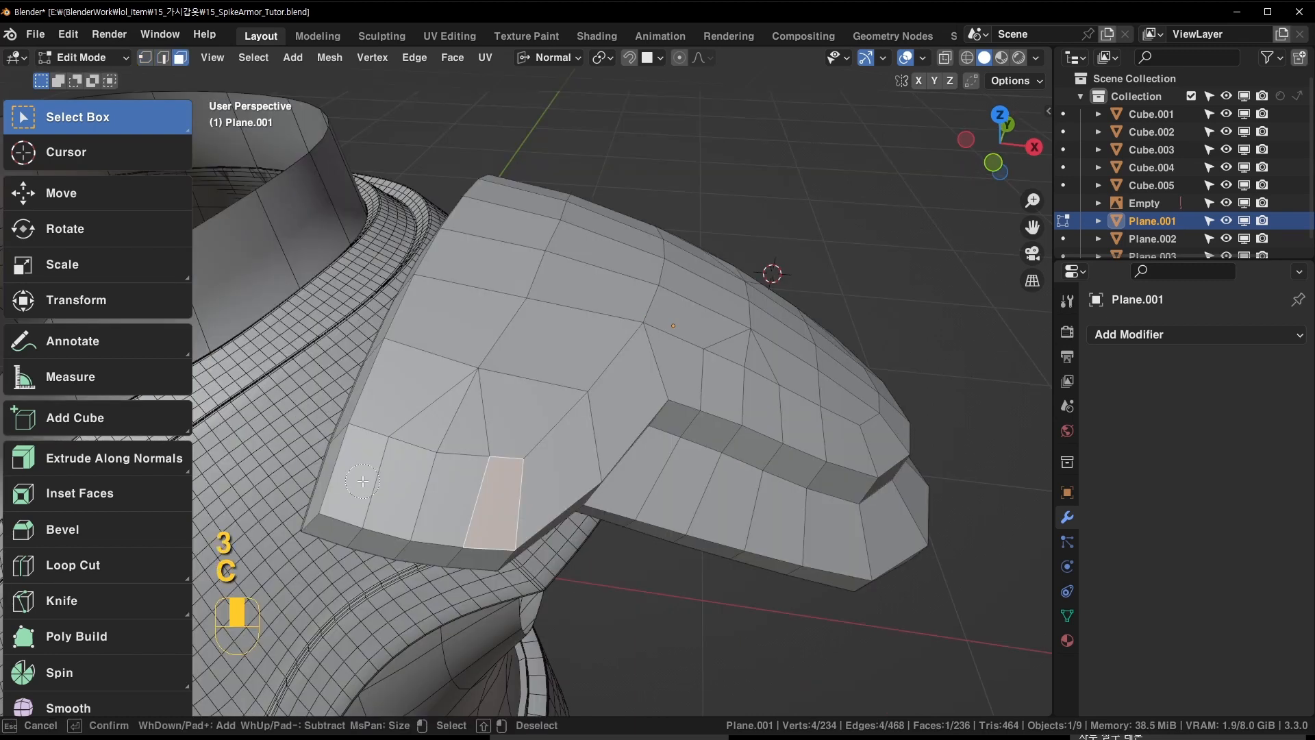
key(c)
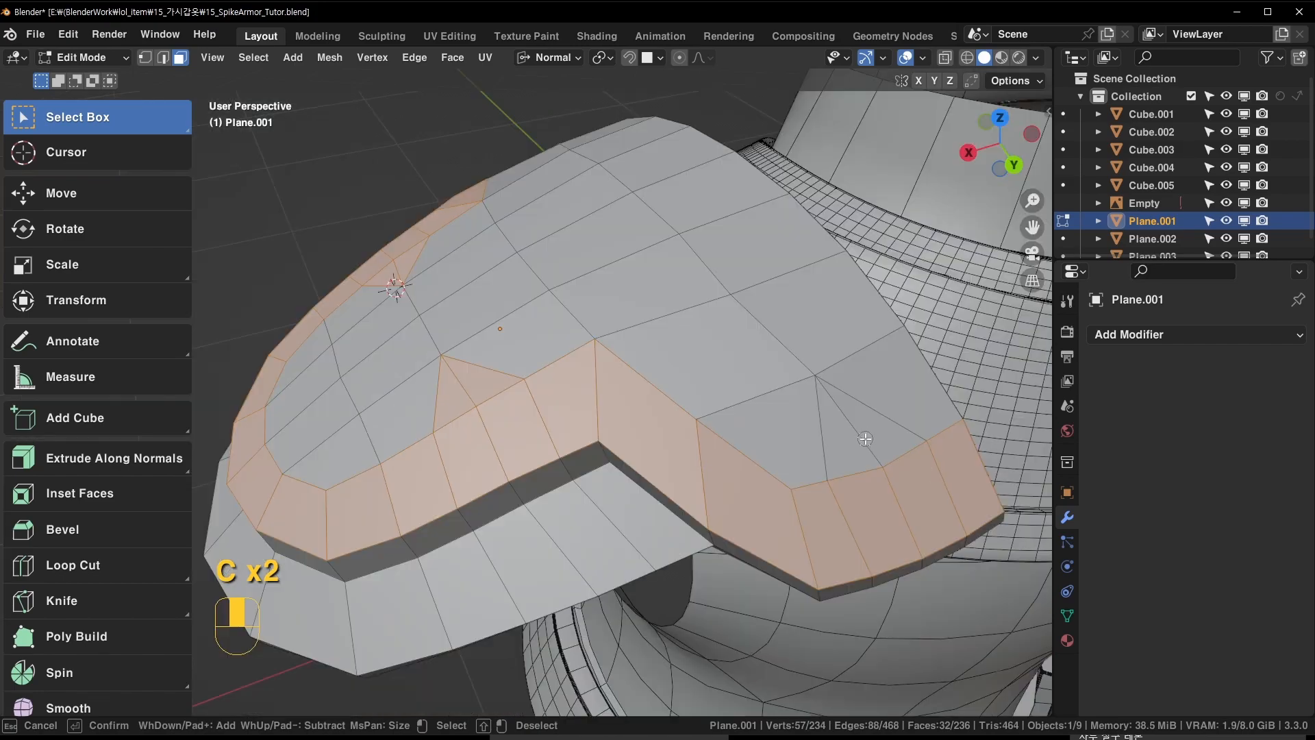
click(866, 442)
right_click(866, 442)
Extrude the selected rim and notch faces and raise them about 0.029 m along their normal
middle_drag(866, 442, 658, 328)
key(g)
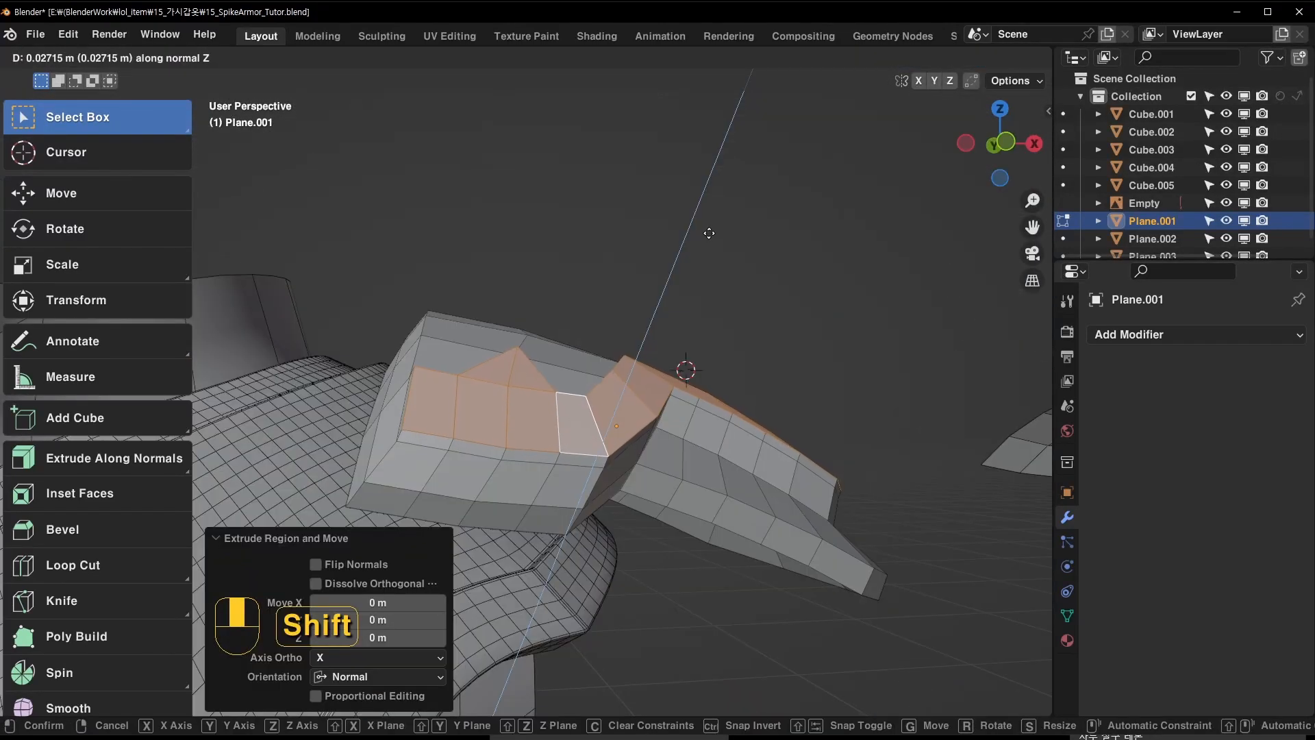
click(715, 229)
middle_drag(713, 299, 638, 415)
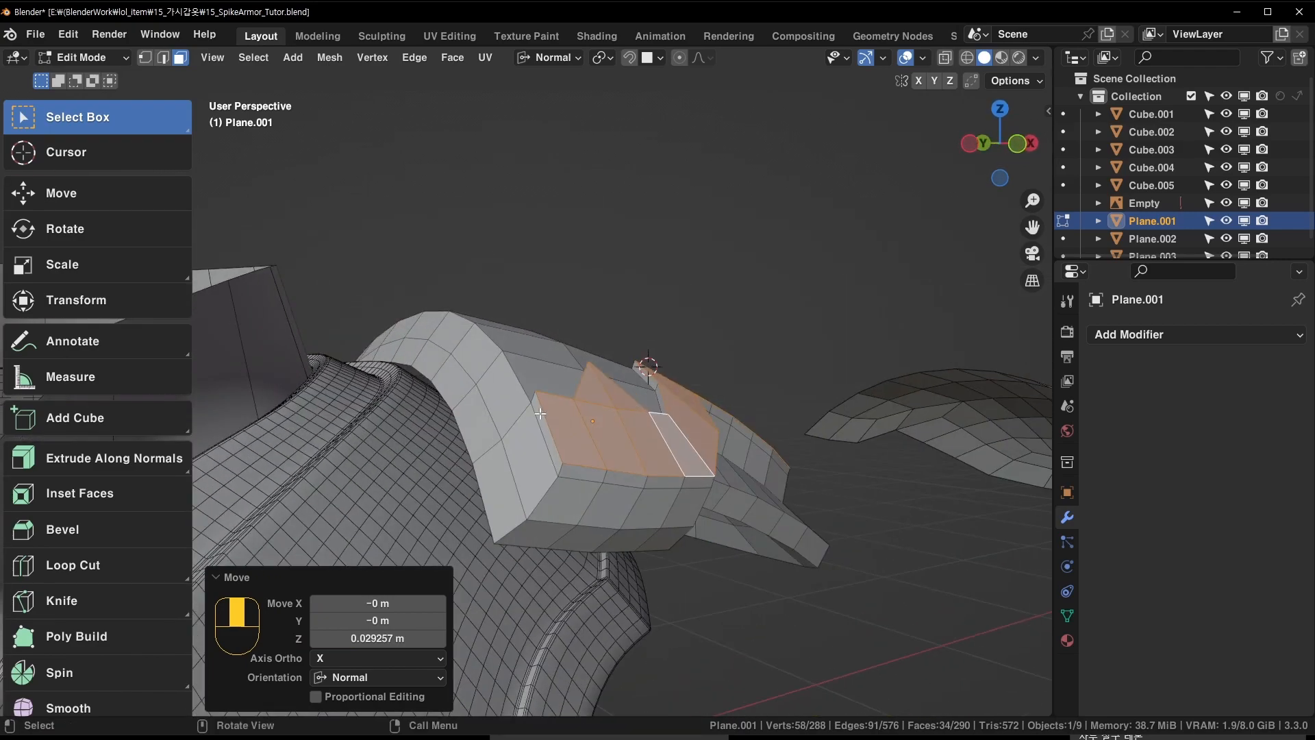
Crease the long edges along the plate's inner side, facing the torso, to 1.000
middle_drag(541, 414, 438, 425)
key(shift+e)
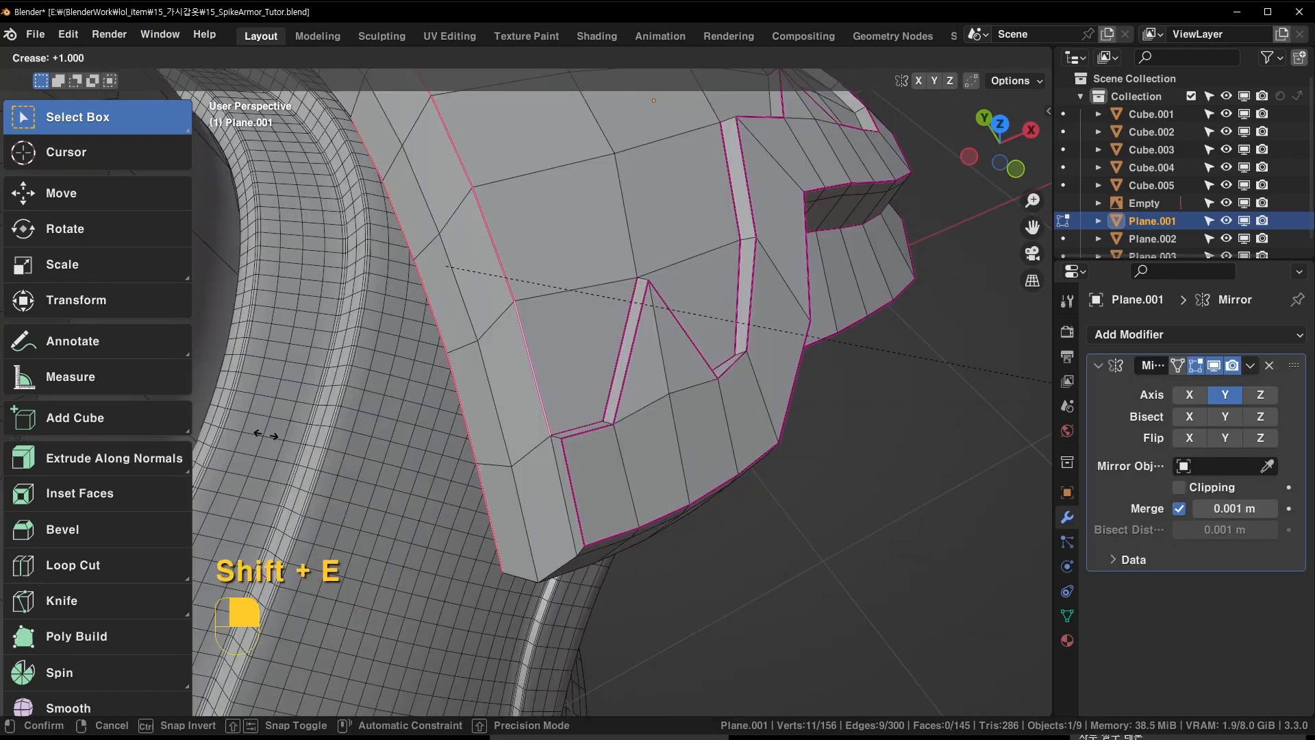
click(267, 435)
Crease the short edges at the front flap's inner corner to 1.000
middle_drag(425, 382, 578, 442)
click(577, 439)
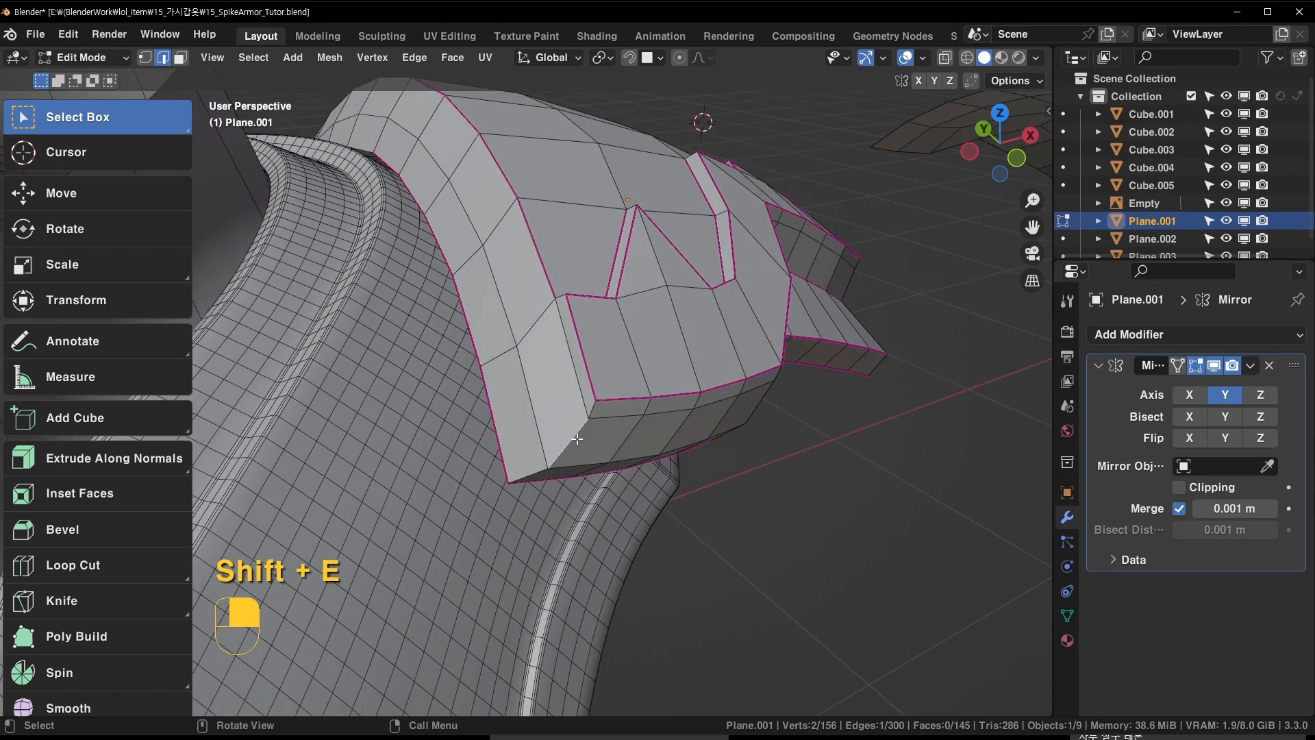
shift+click(529, 465)
key(shift+e)
click(264, 365)
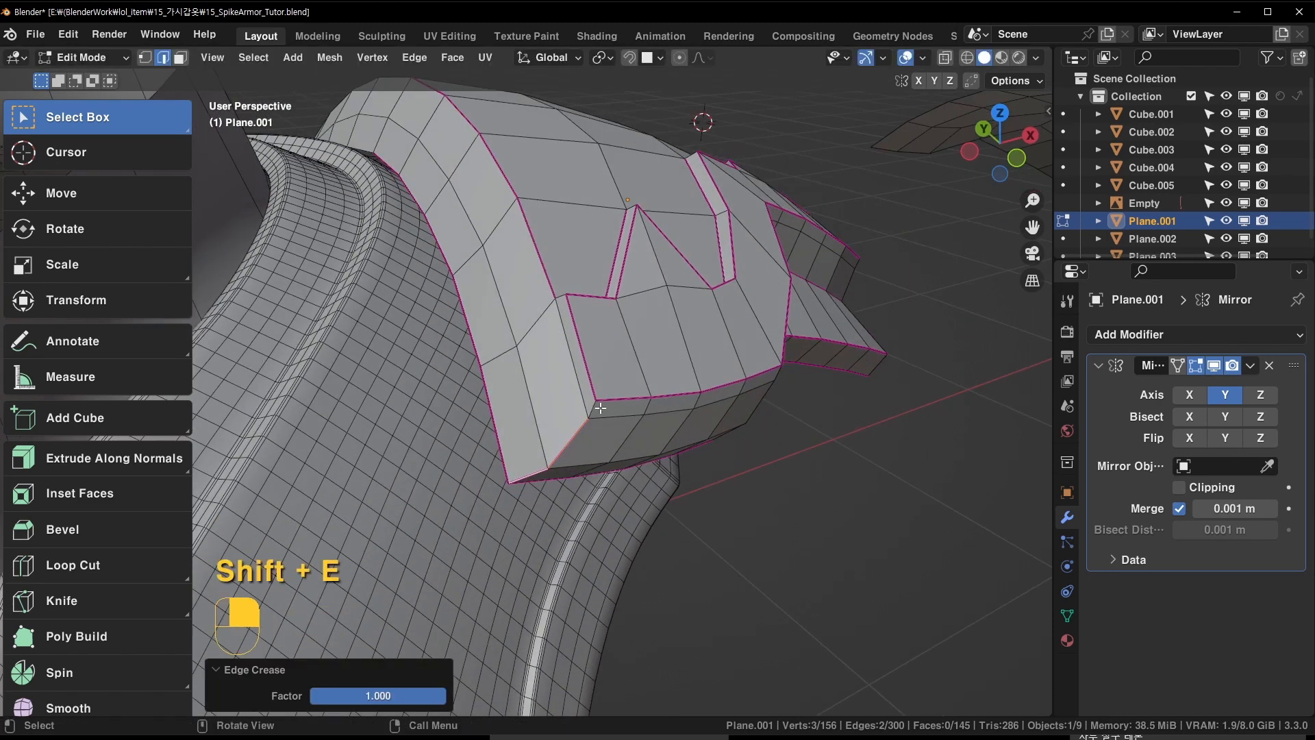
click(598, 409)
key(shift+e)
click(804, 334)
key(shift+e)
right_click(248, 264)
Save the file and crease the short edges down the front flap's outer corner, on the arm side, to 1.000
key(ctrl+s)
middle_drag(641, 293, 533, 359)
click(484, 294)
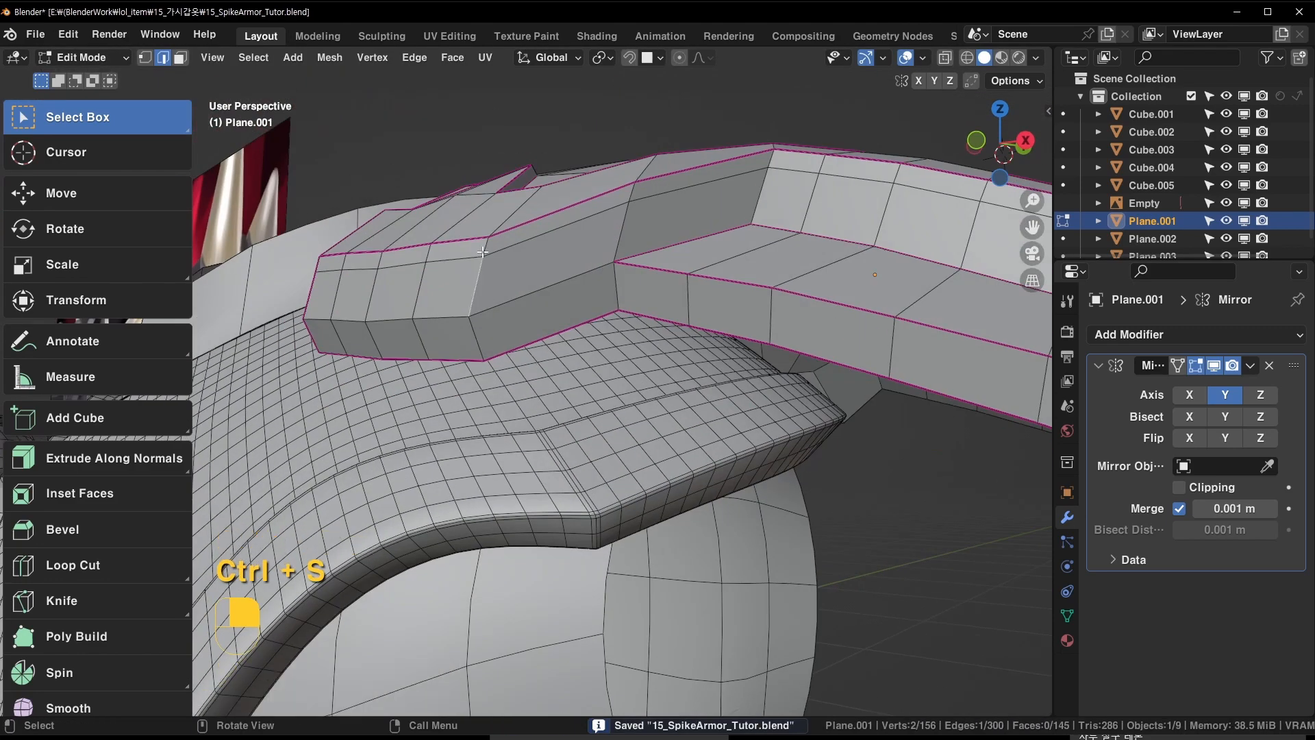
click(481, 244)
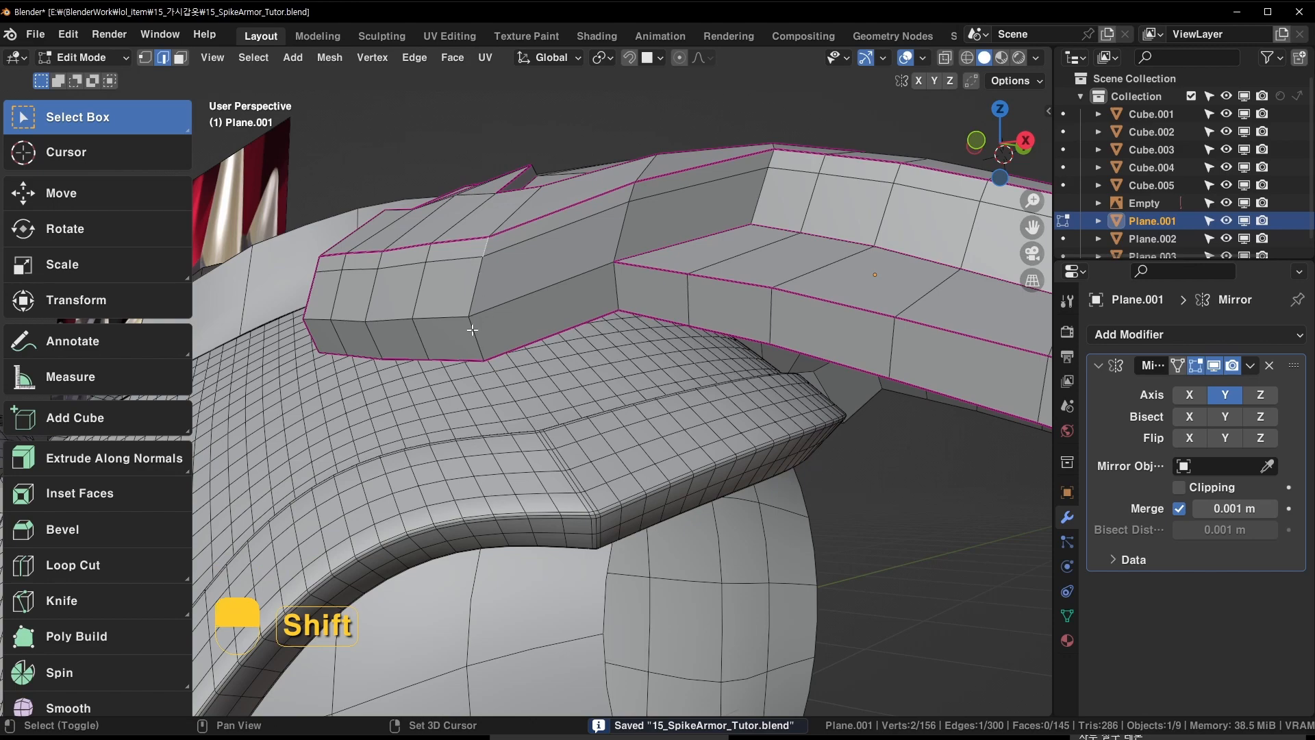
middle_drag(470, 336, 534, 389)
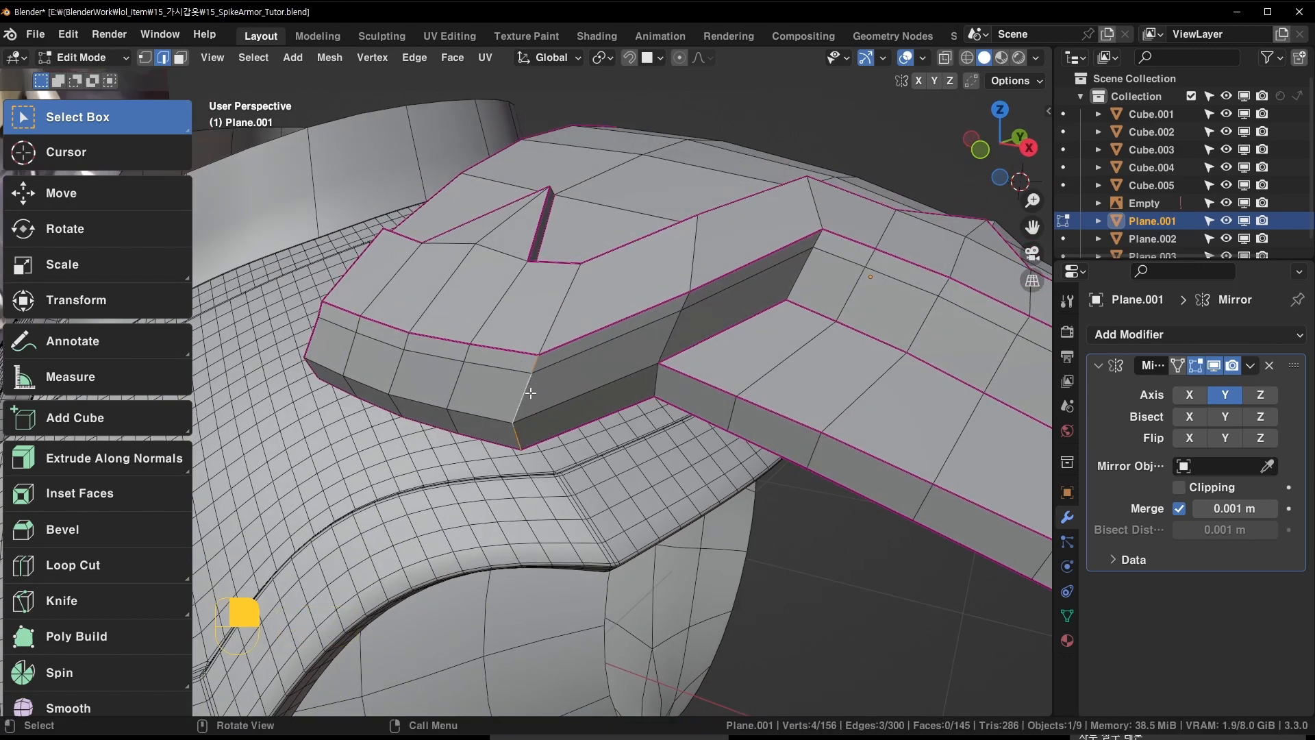
key(shift+e)
click(748, 425)
shift+middle_drag(748, 425, 696, 458)
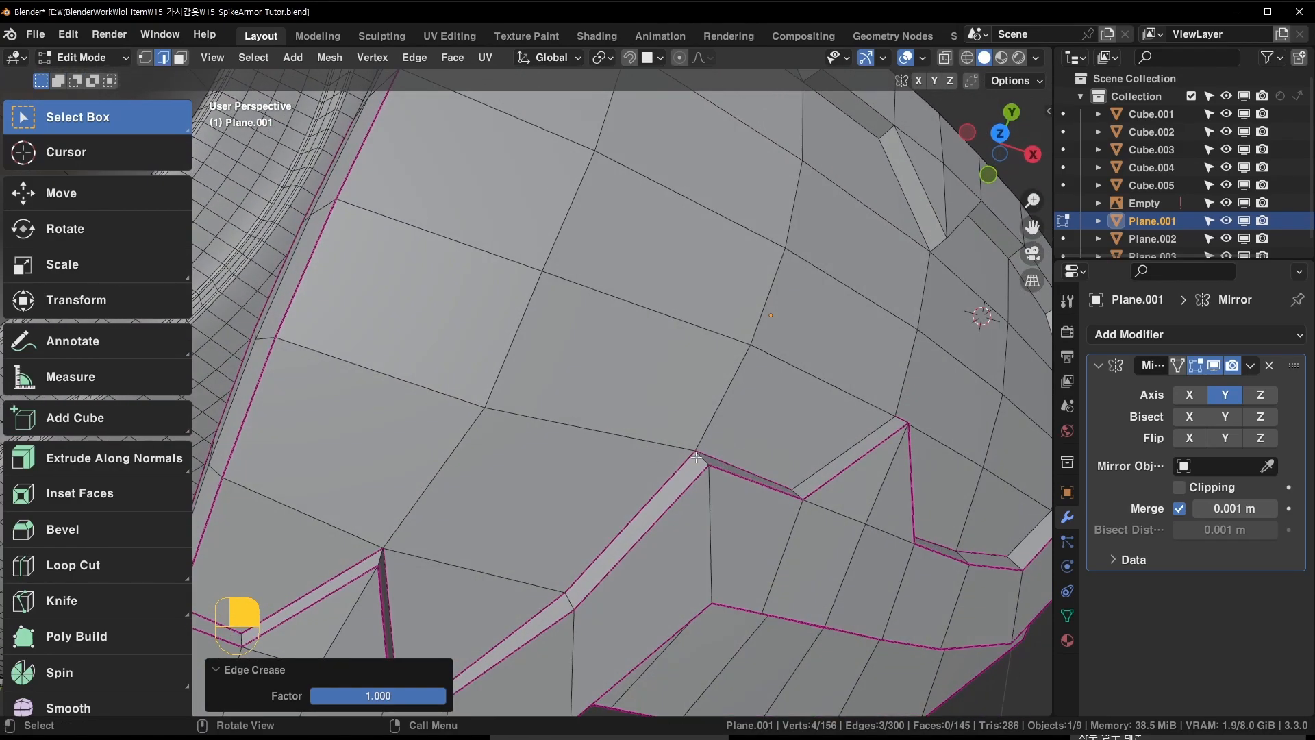
Crease the short edge at the raised rim's notch corner to 1.000 and save the file
key(shift+e)
click(446, 297)
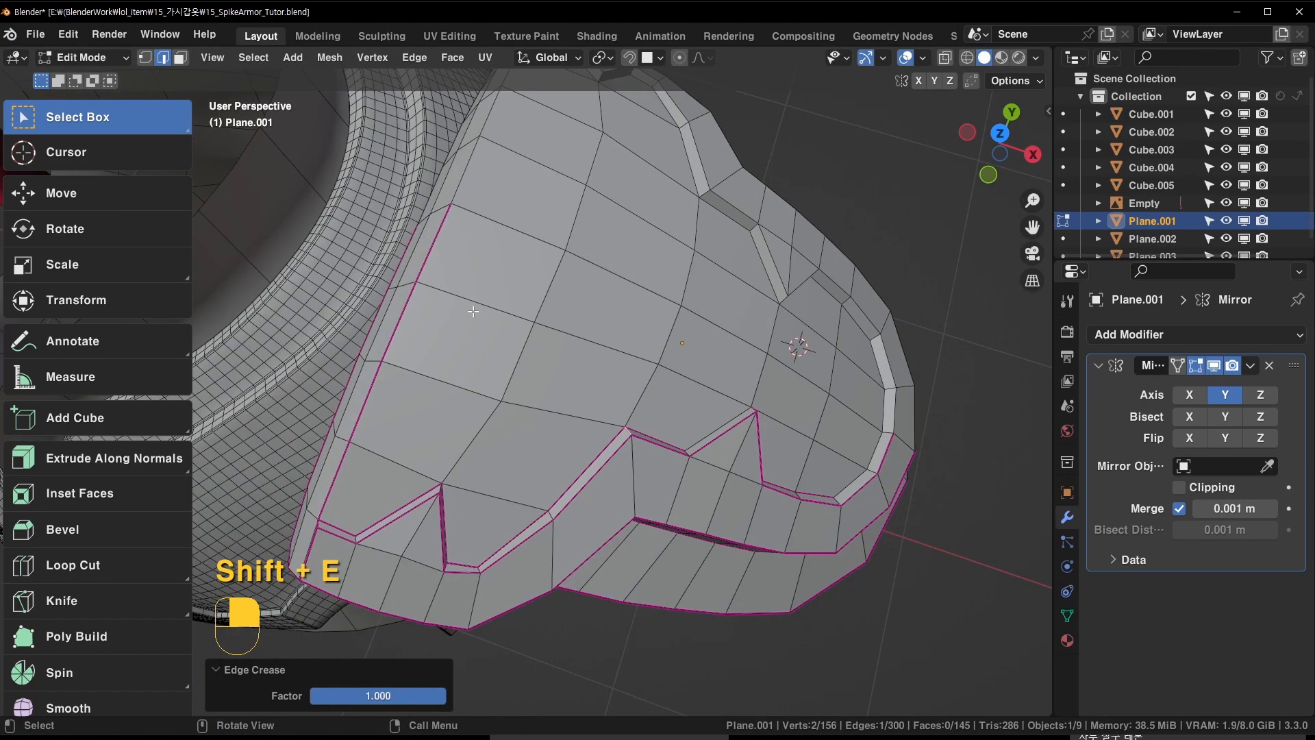
key(Tab)
key(ctrl+s)
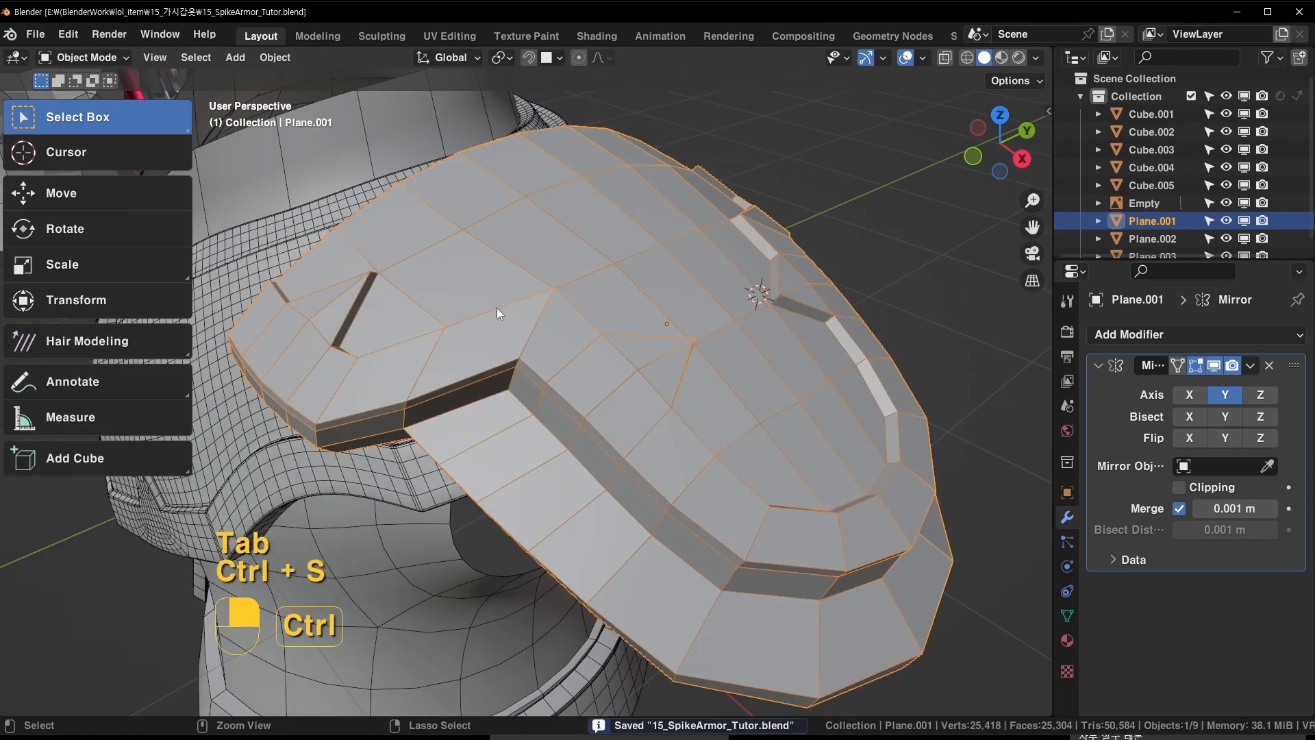
Add a level 2 Subdivision modifier to the shoulder plate, apply its mirror and subdivision, and reopen the mesh for editing
key(ctrl+2)
middle_drag(497, 309, 584, 284)
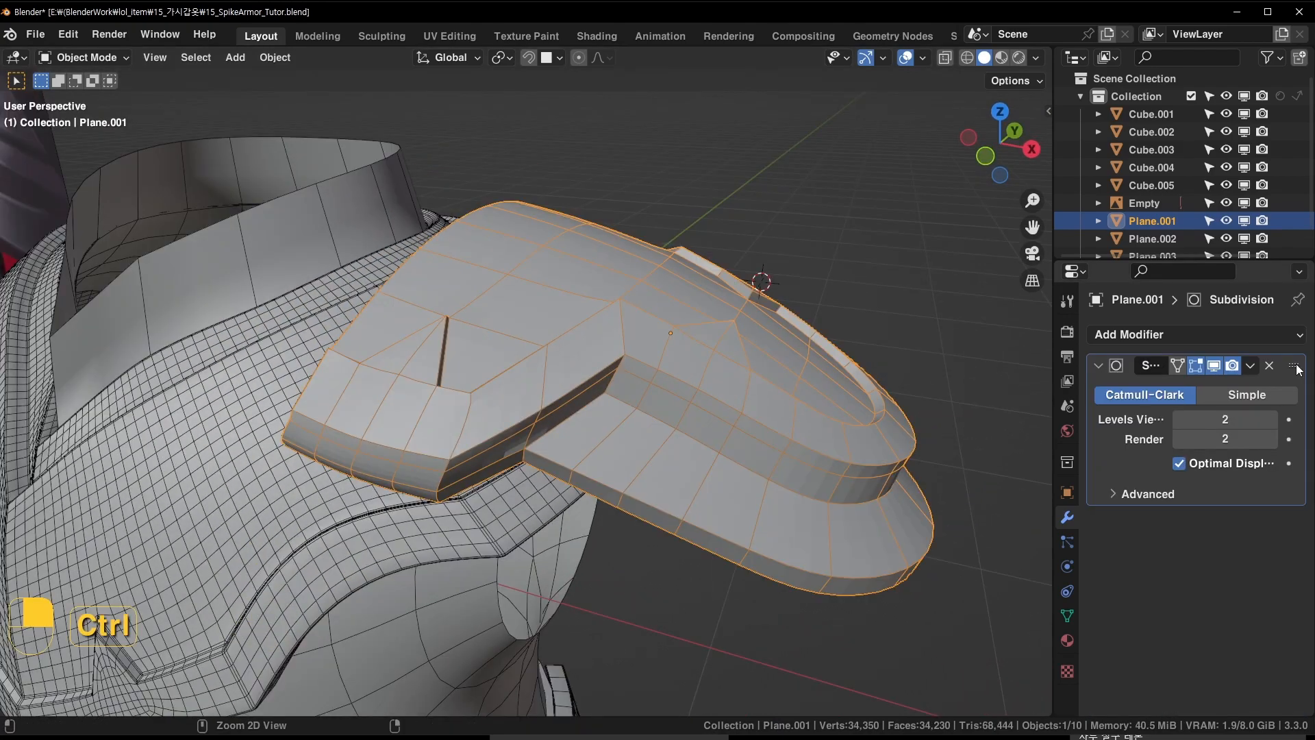
key(ctrl+a)
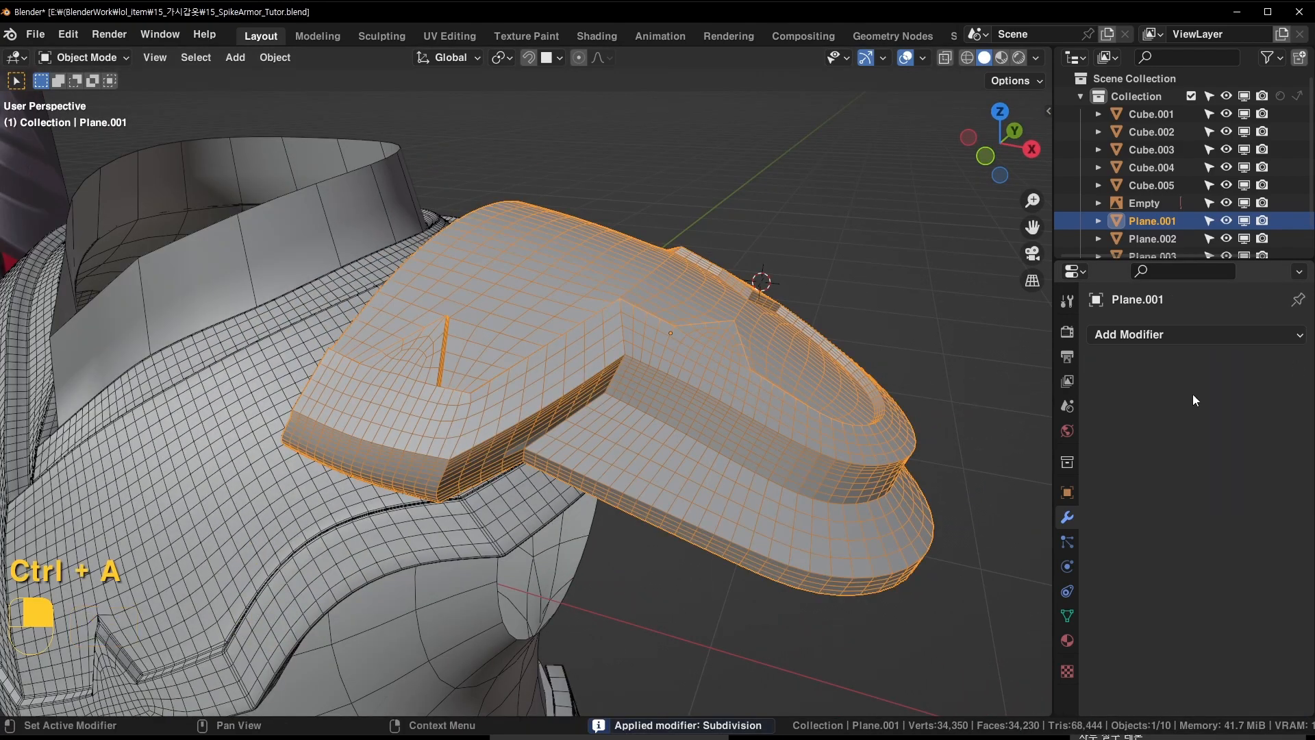
middle_drag(479, 452, 641, 519)
key(Tab)
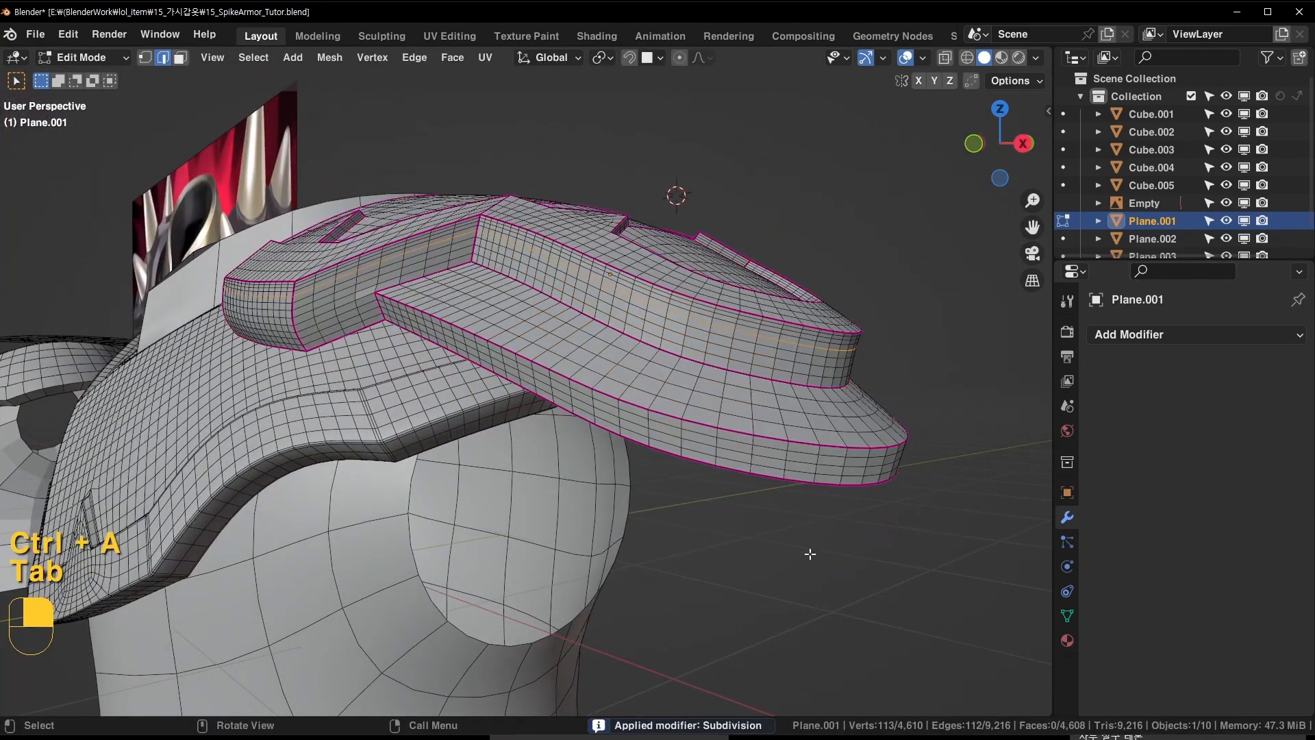
Select all edges with the same crease and bevel them about 0.0081 m wide with 2 segments, then save
middle_drag(811, 549, 479, 411)
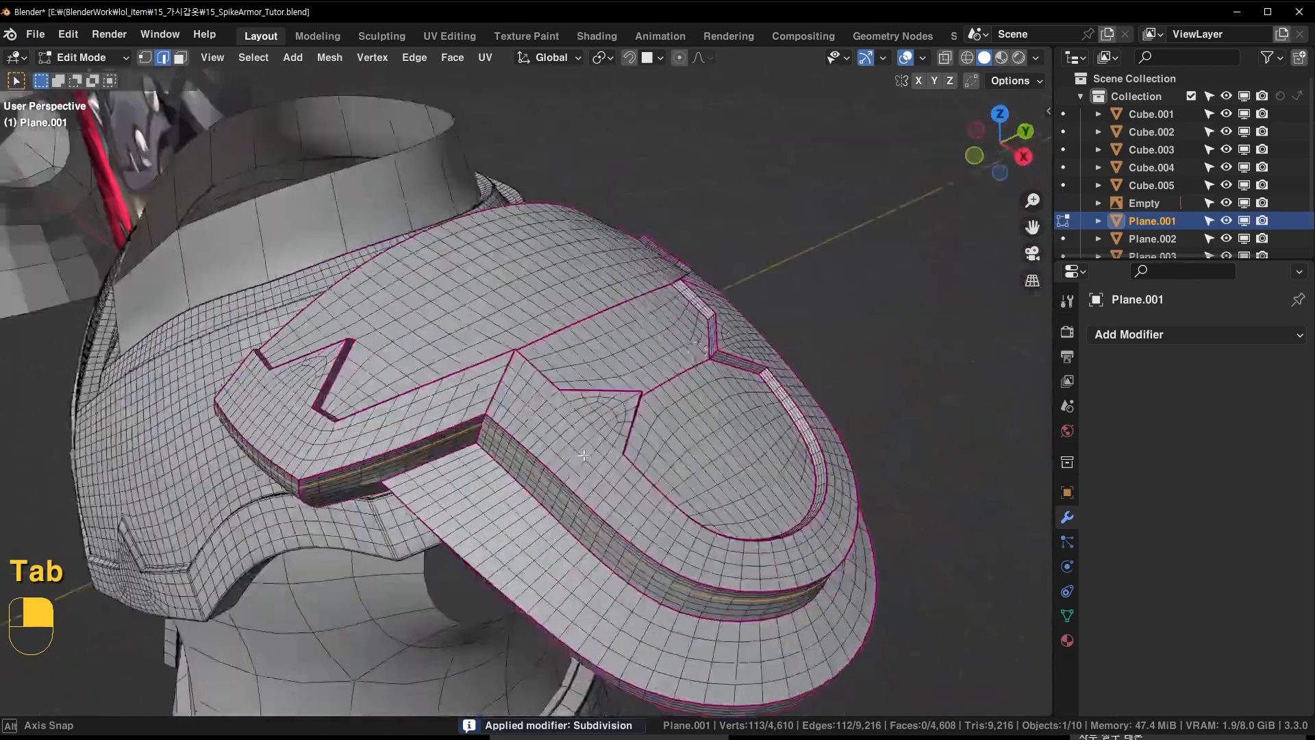
scroll(479, 411, up, 4)
key(ctrl+s)
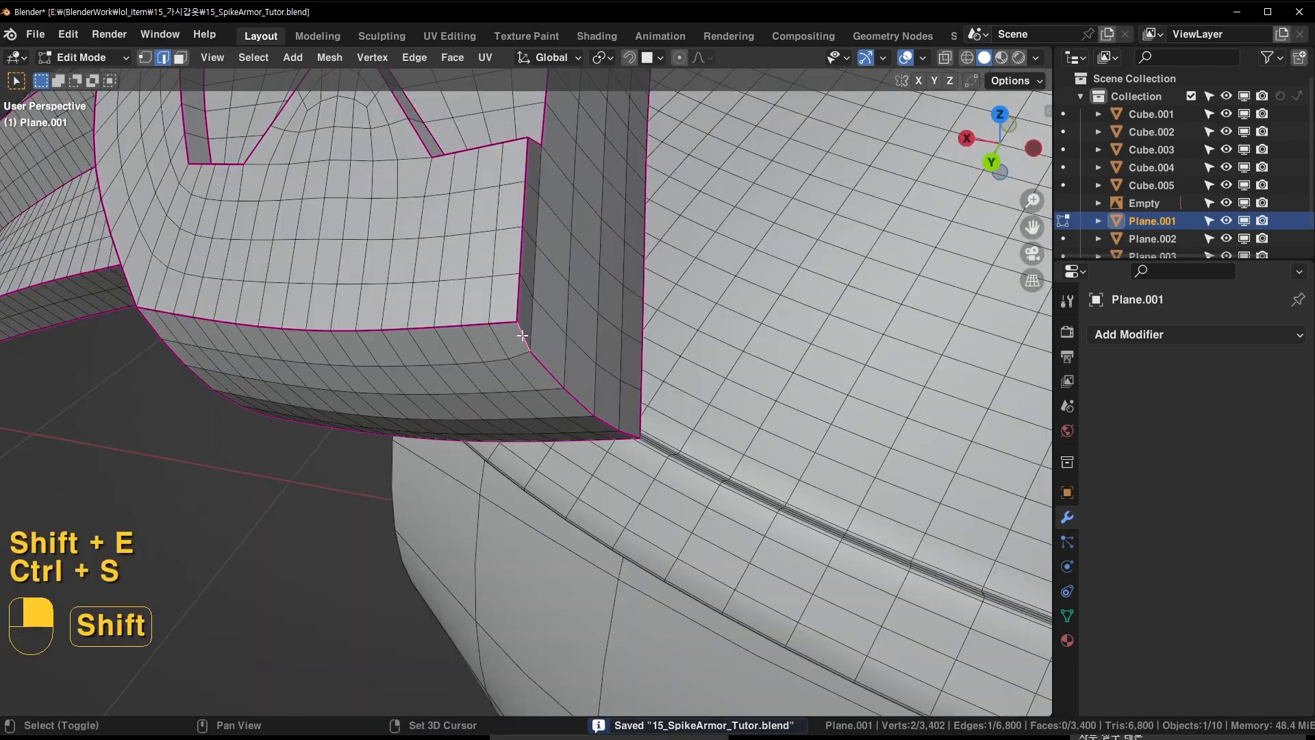
key(shift+g)
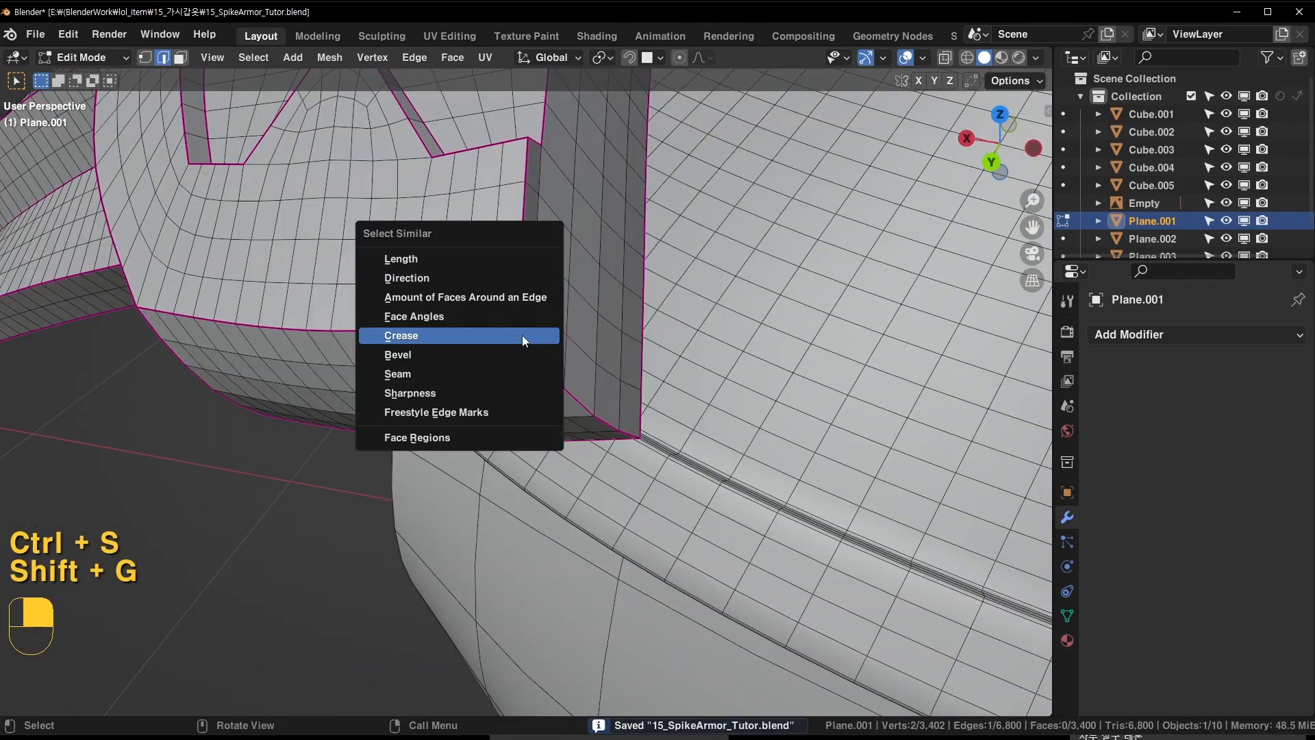
click(522, 335)
middle_drag(522, 335, 568, 347)
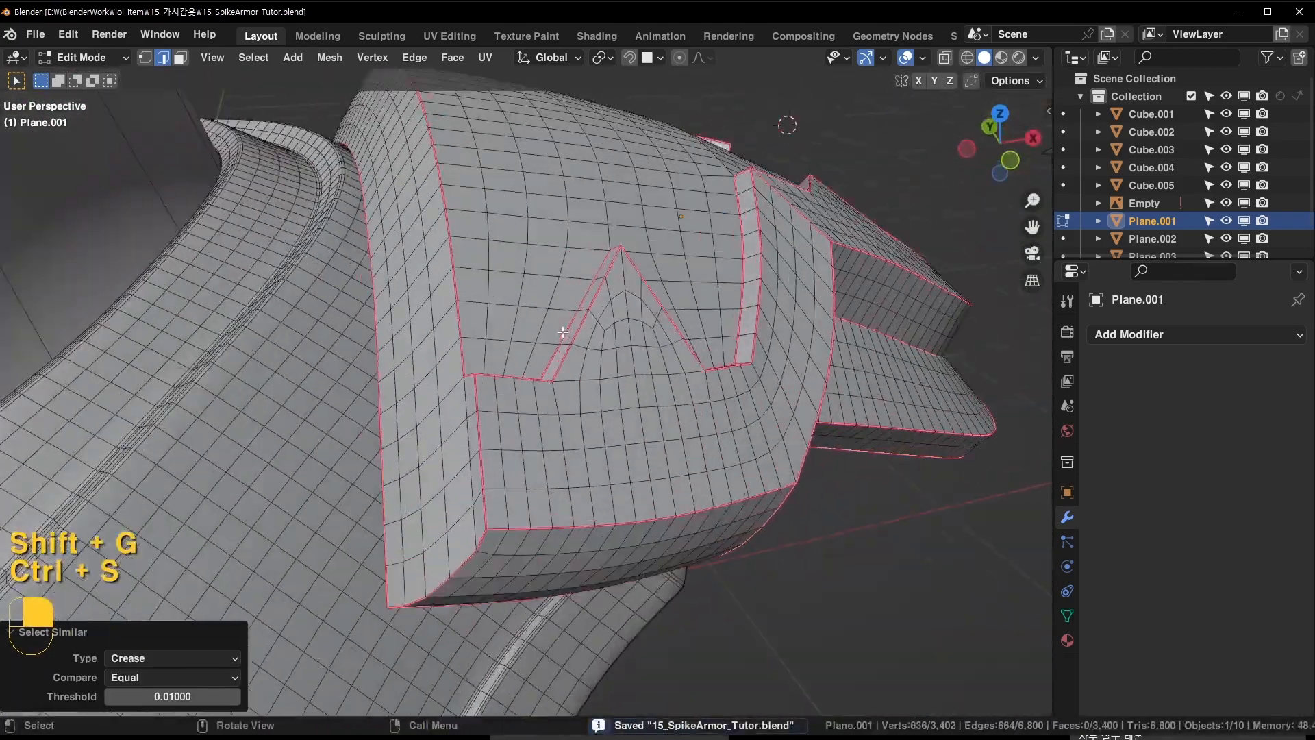
key(ctrl+b)
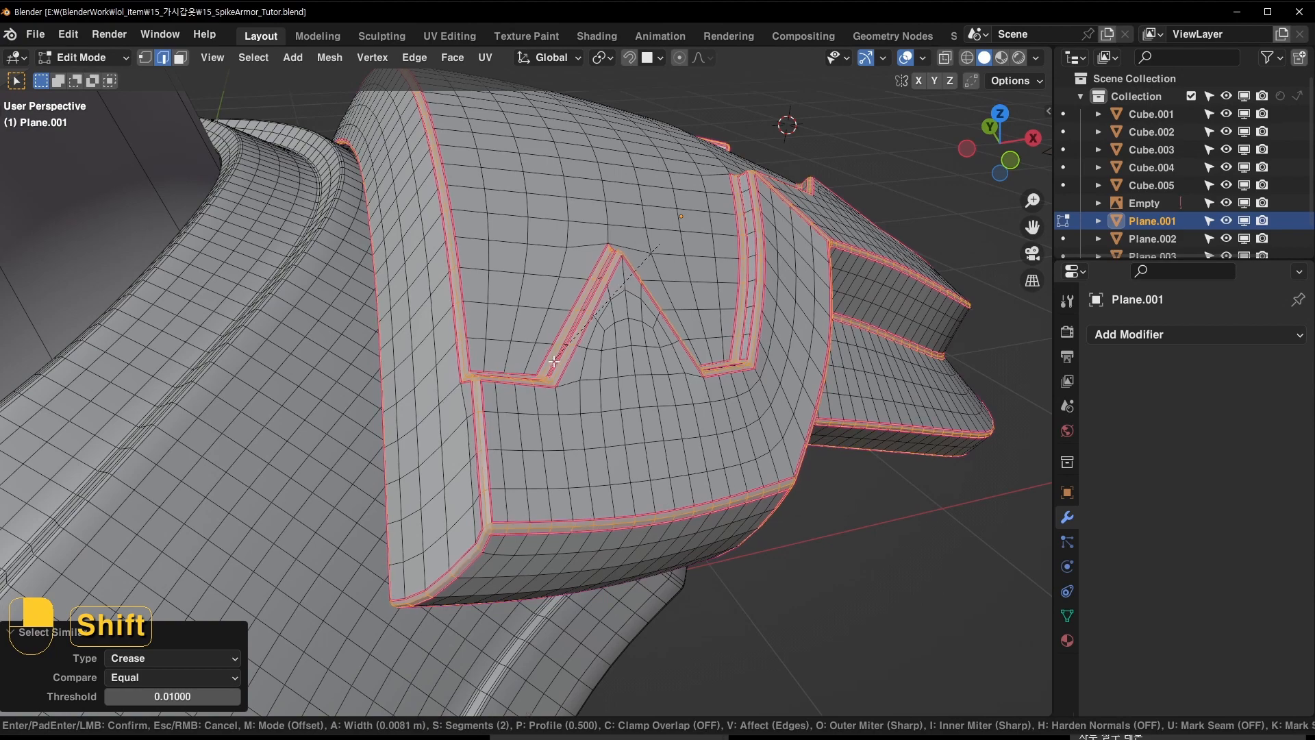
key(ctrl+s)
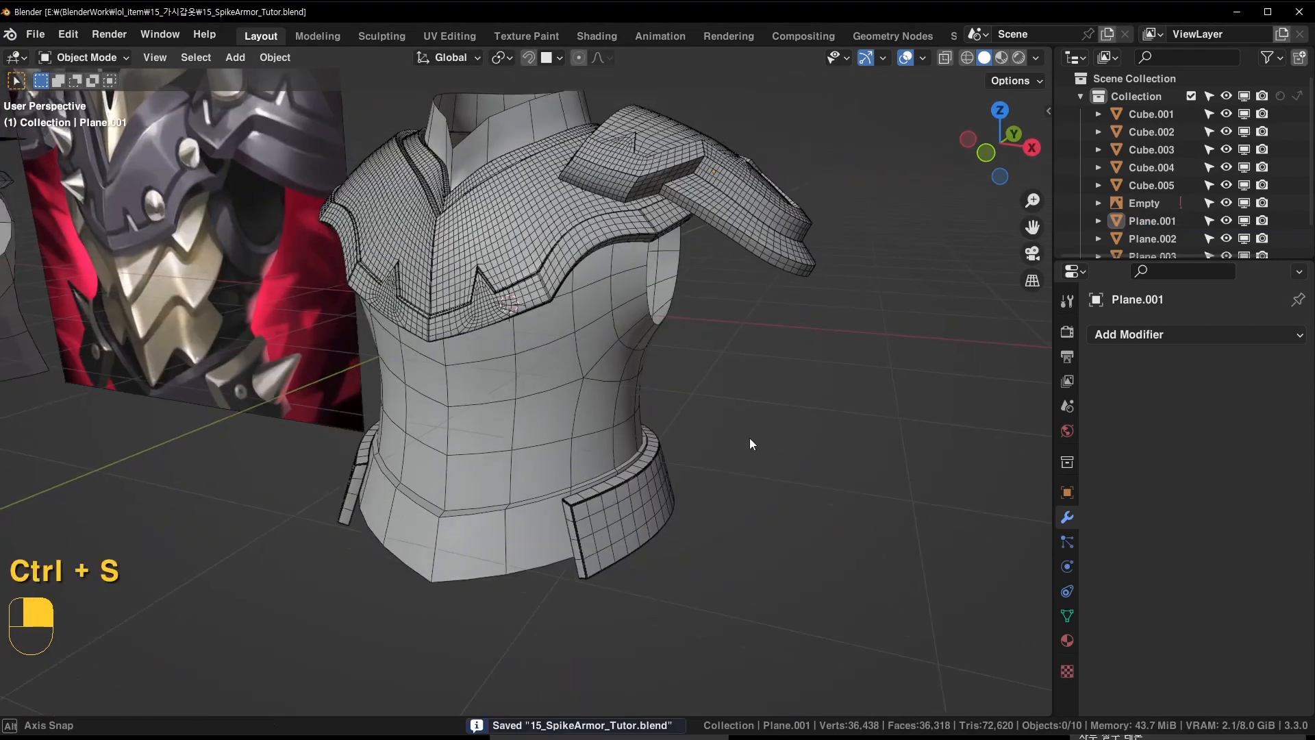
Add a plane for the belly armor, scale it, and place it upright in front of the lower torso
middle_drag(752, 445, 191, 377)
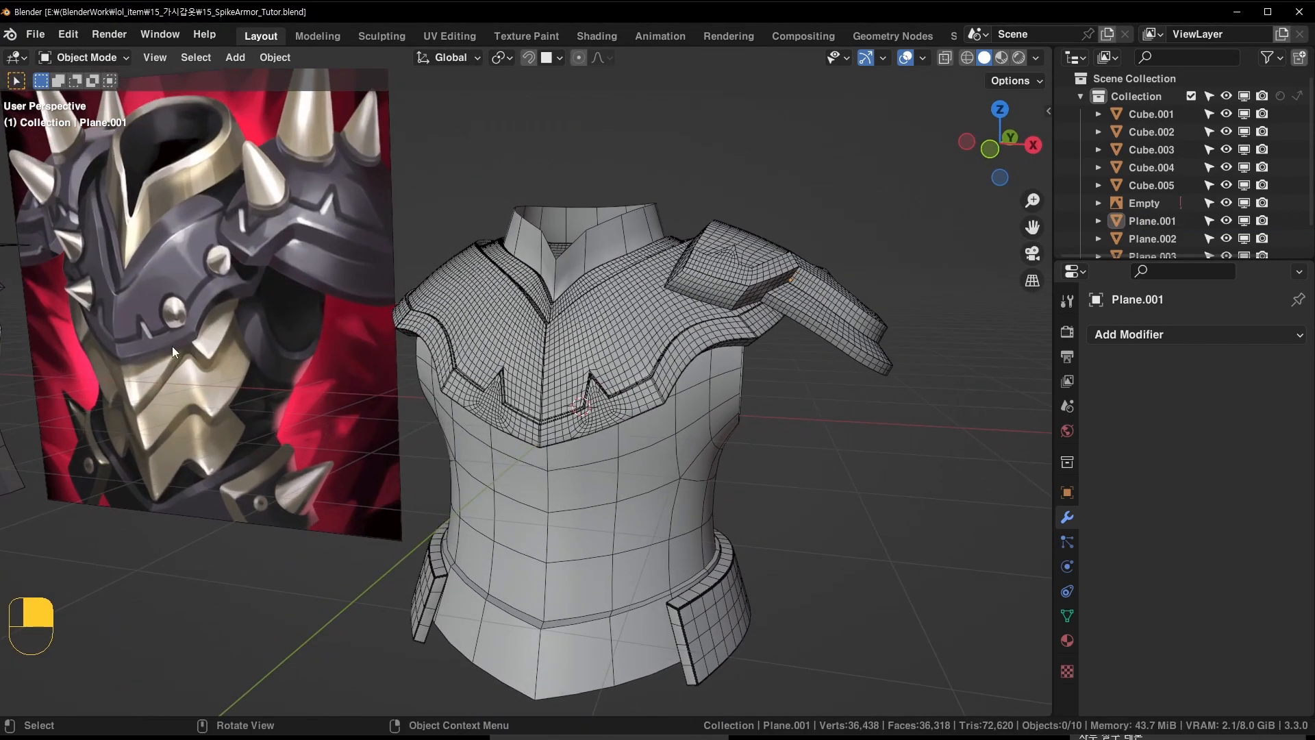
shift+middle_drag(212, 388, 216, 315)
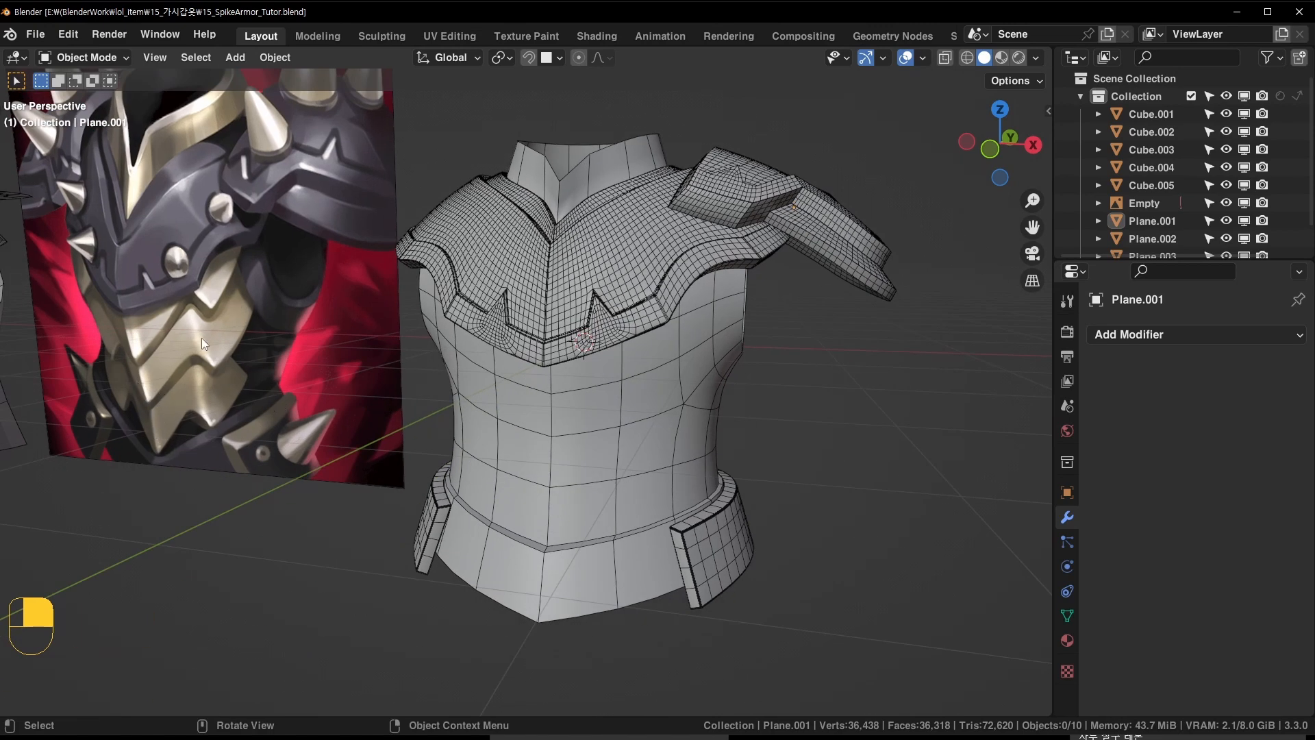
shift+middle_drag(806, 388, 792, 368)
key(shift+a)
mouse_move(785, 375)
click(846, 376)
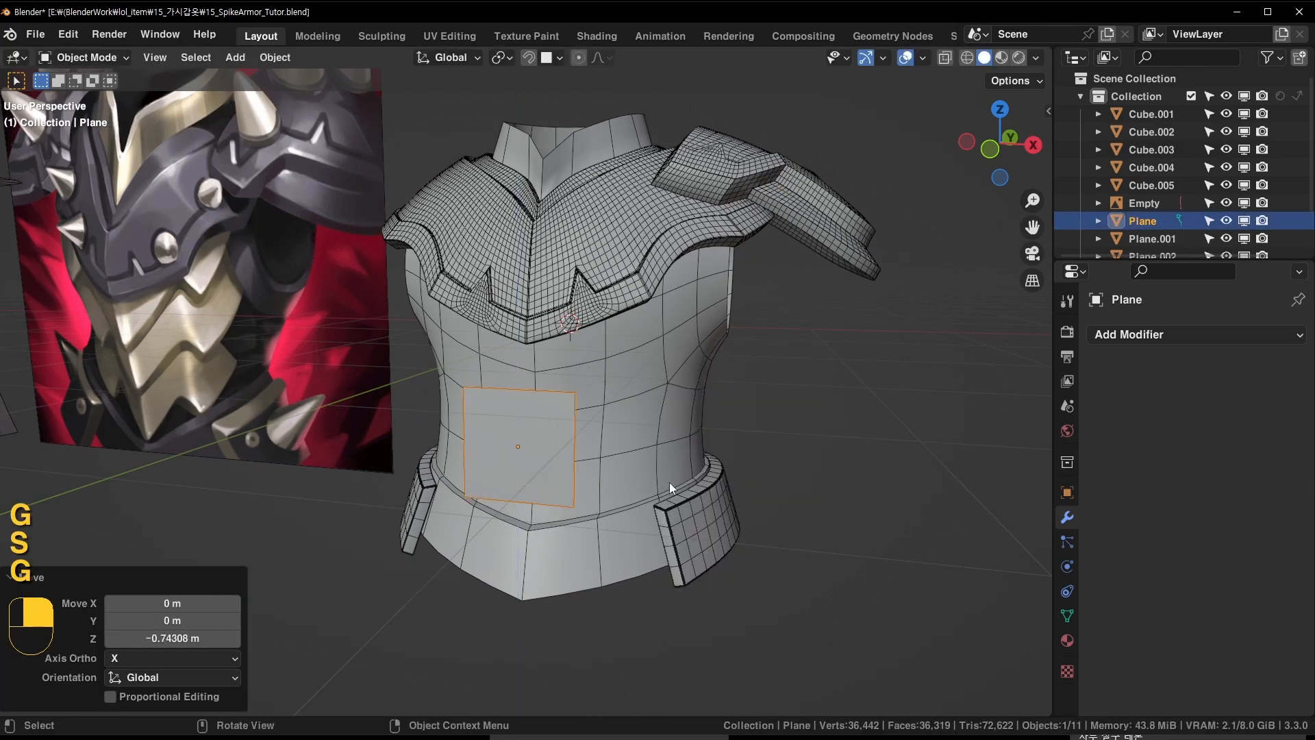
Cut the belly plane vertically through its middle and delete the half on the reference image's side
shift+middle_drag(567, 480, 618, 412)
scroll(618, 412, up, 2)
key(Tab)
key(ctrl+r)
click(605, 304)
right_click(610, 306)
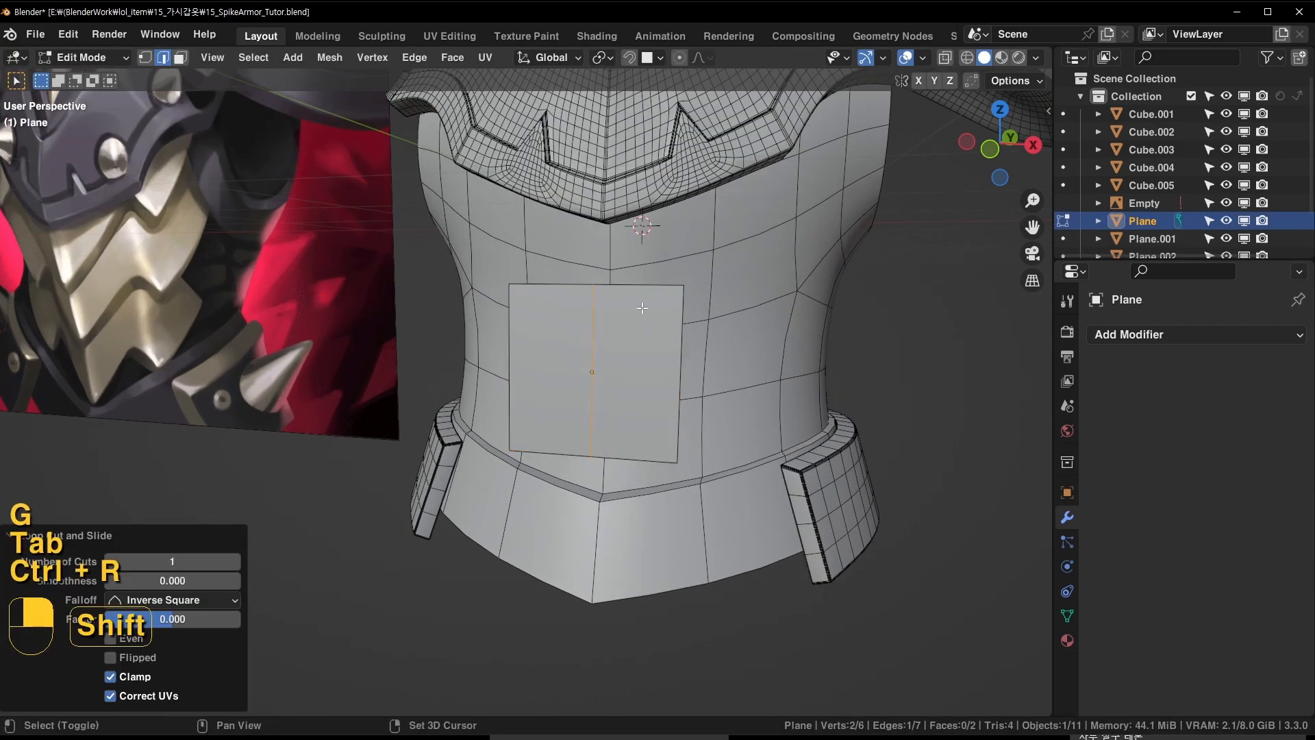
shift+middle_drag(641, 309, 622, 349)
key(3)
click(553, 389)
key(x)
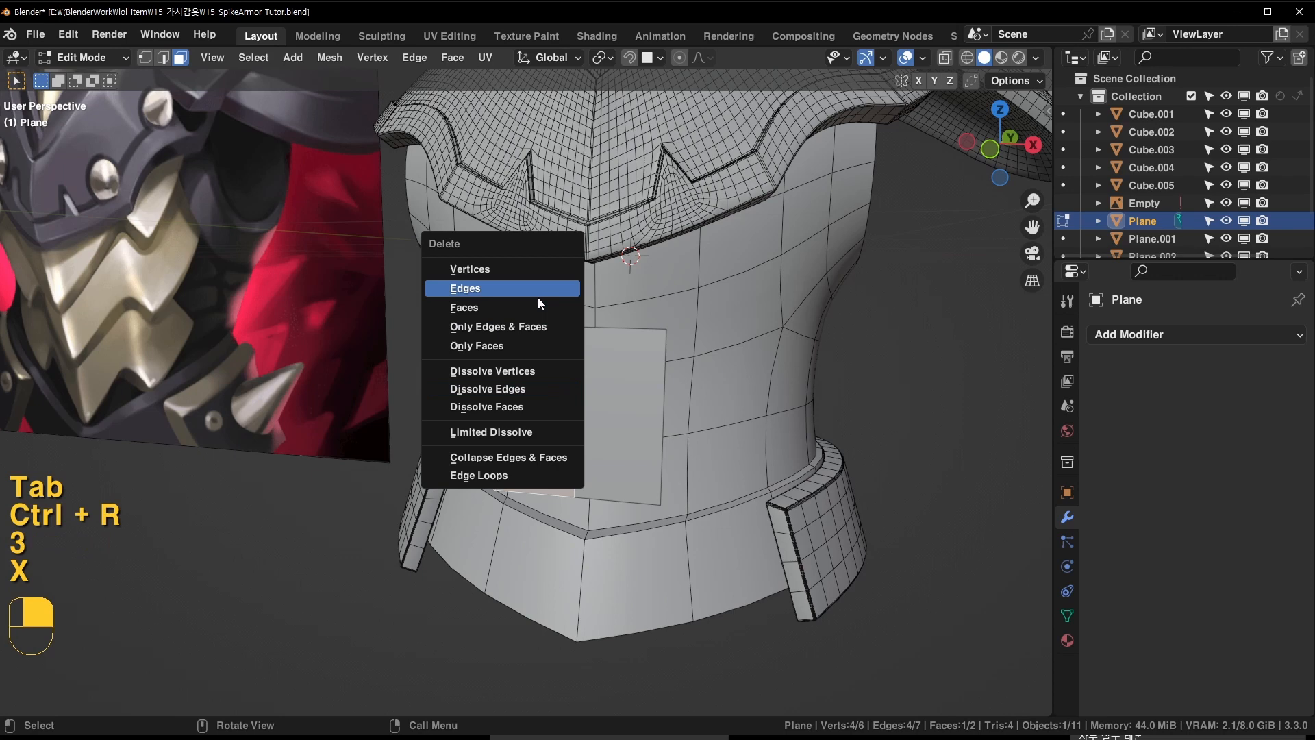
click(539, 301)
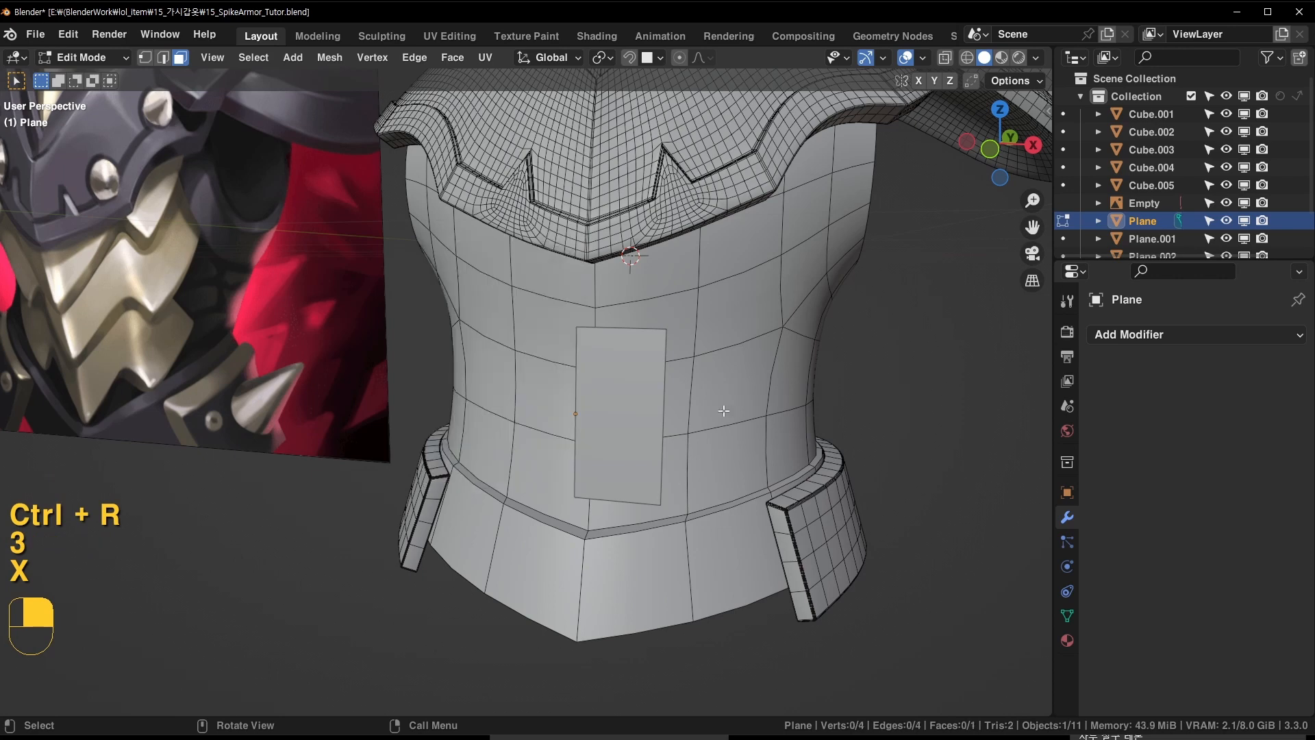
Apply the half plane's scale and add a Mirror modifier across the X axis
key(Tab)
key(ctrl+a)
click(631, 362)
key(ctrl+a)
click(616, 385)
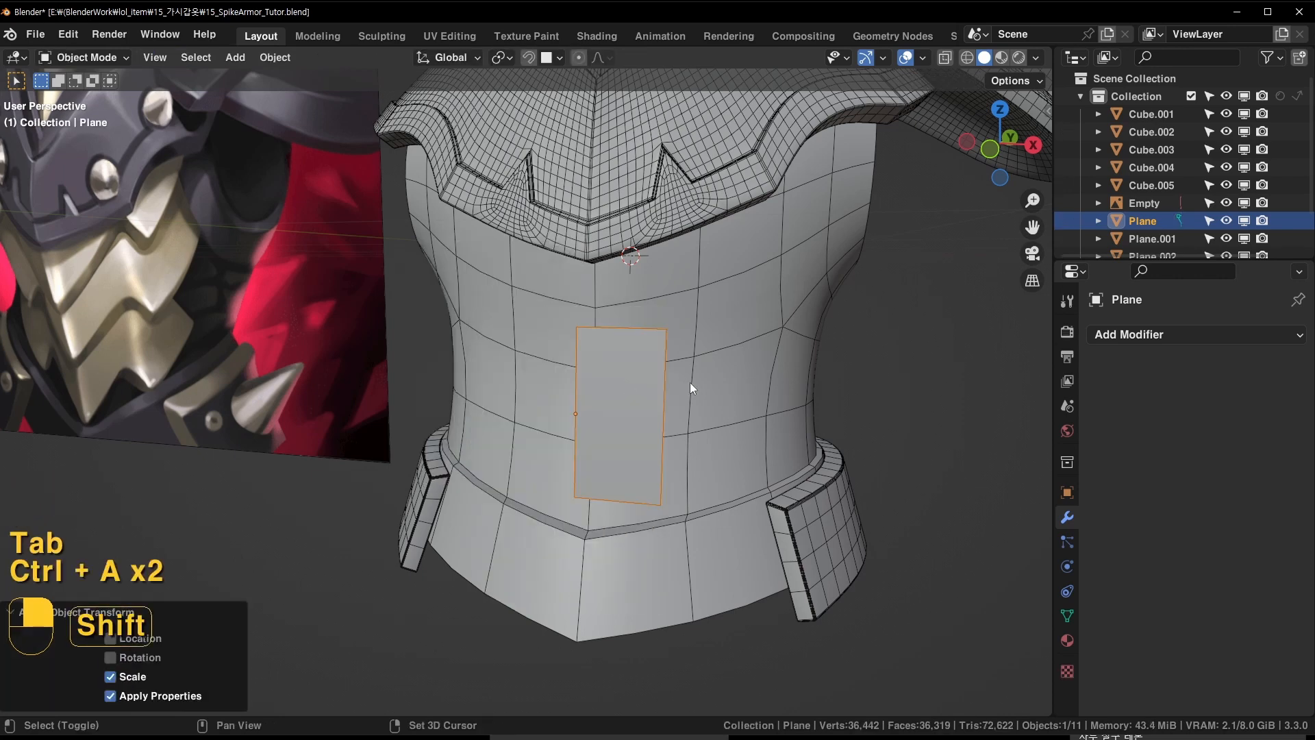
shift+middle_drag(689, 382, 642, 438)
click(1145, 336)
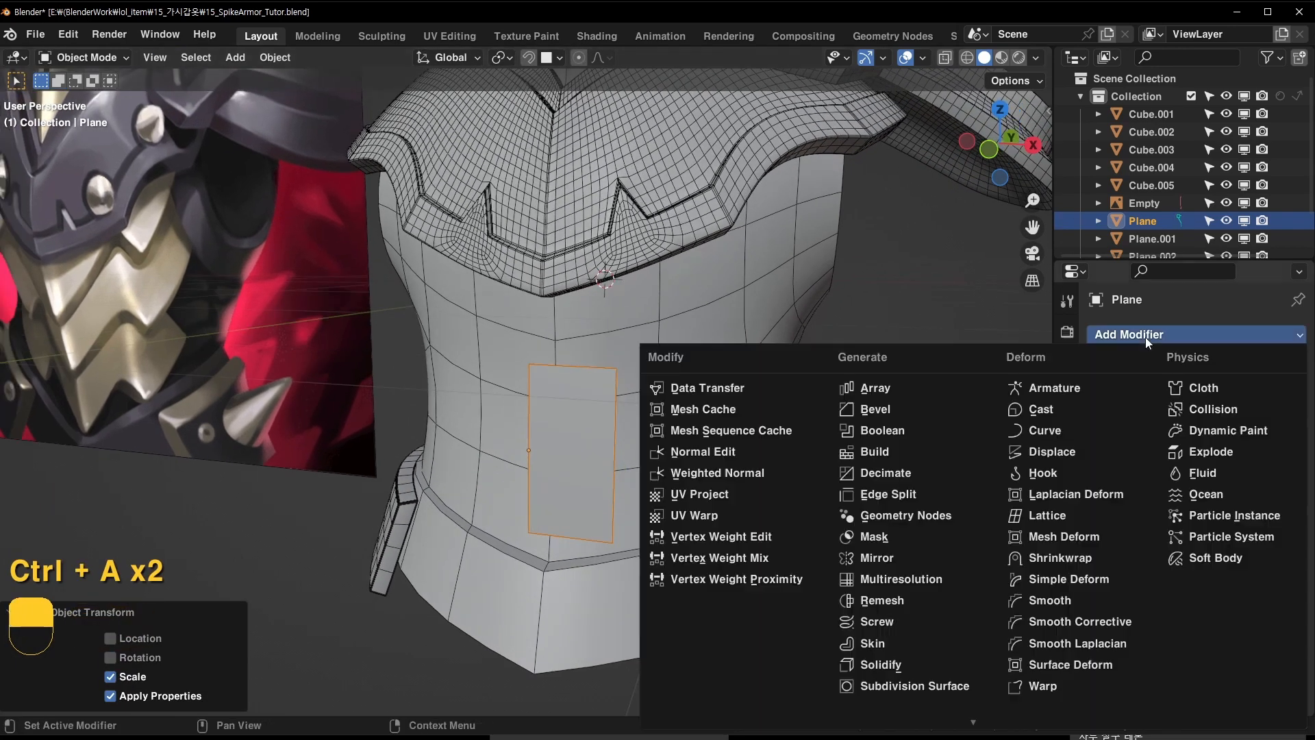
click(942, 565)
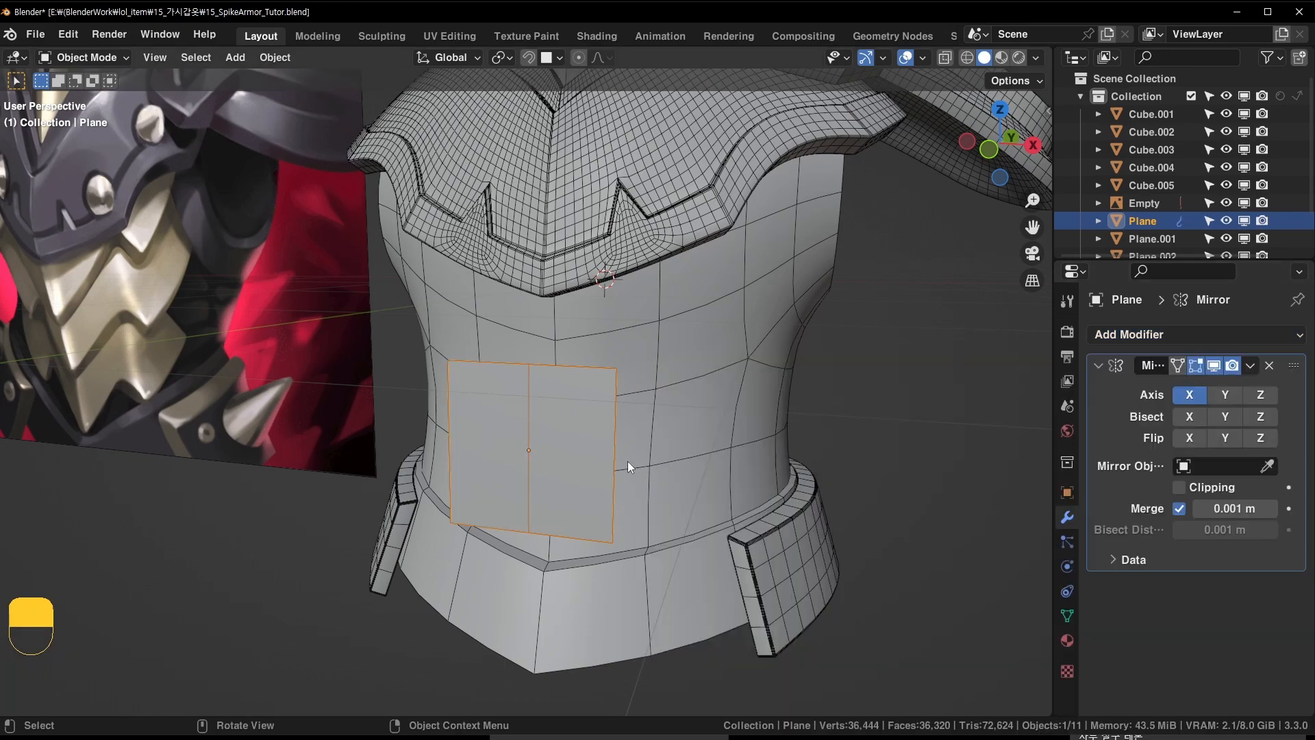
Move the belly plane closer to the lower waist and add a Solidify modifier with a thickness of -0.088 m
middle_drag(627, 461, 651, 474)
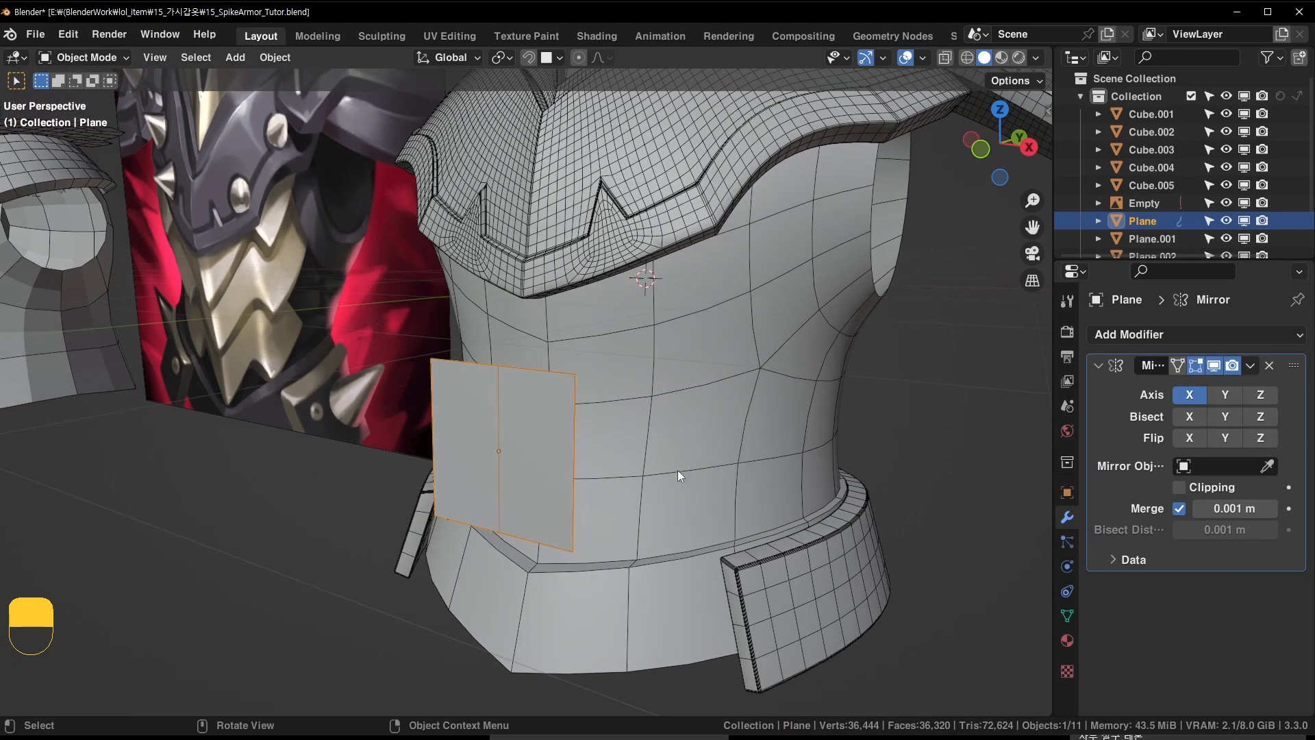
key(g)
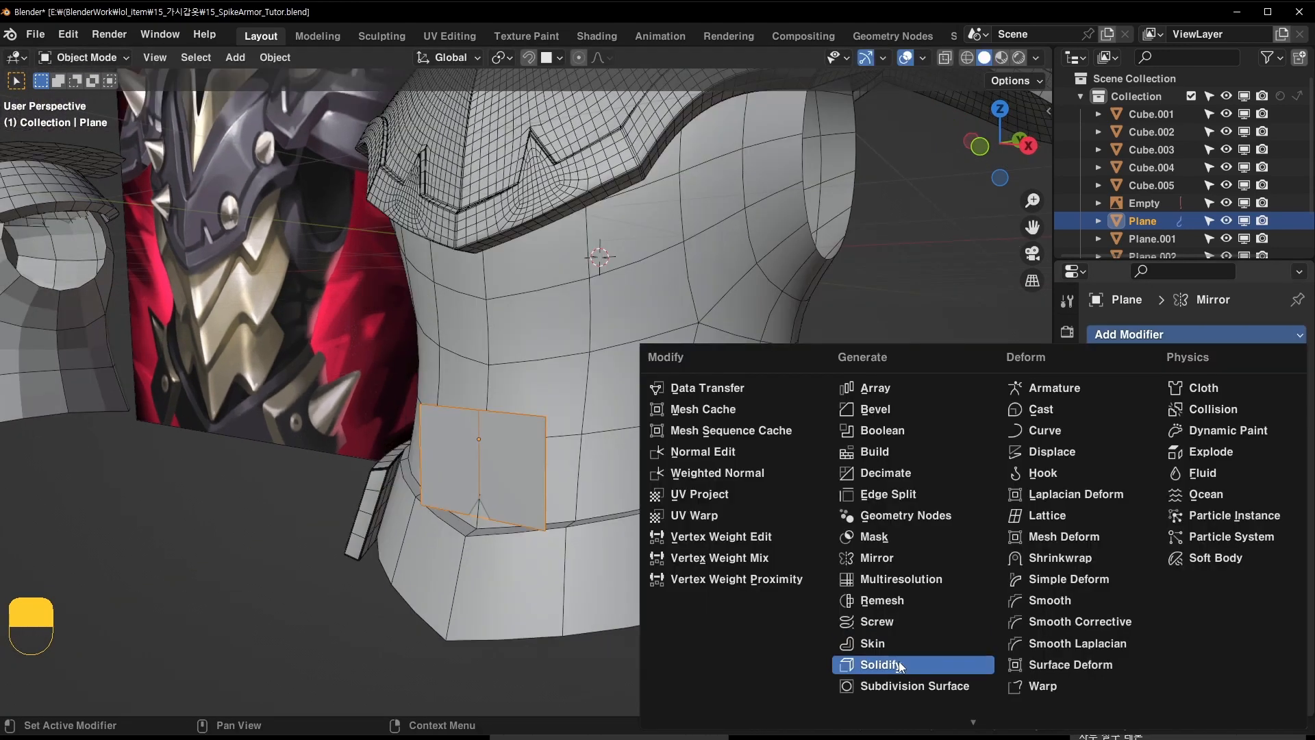
click(890, 660)
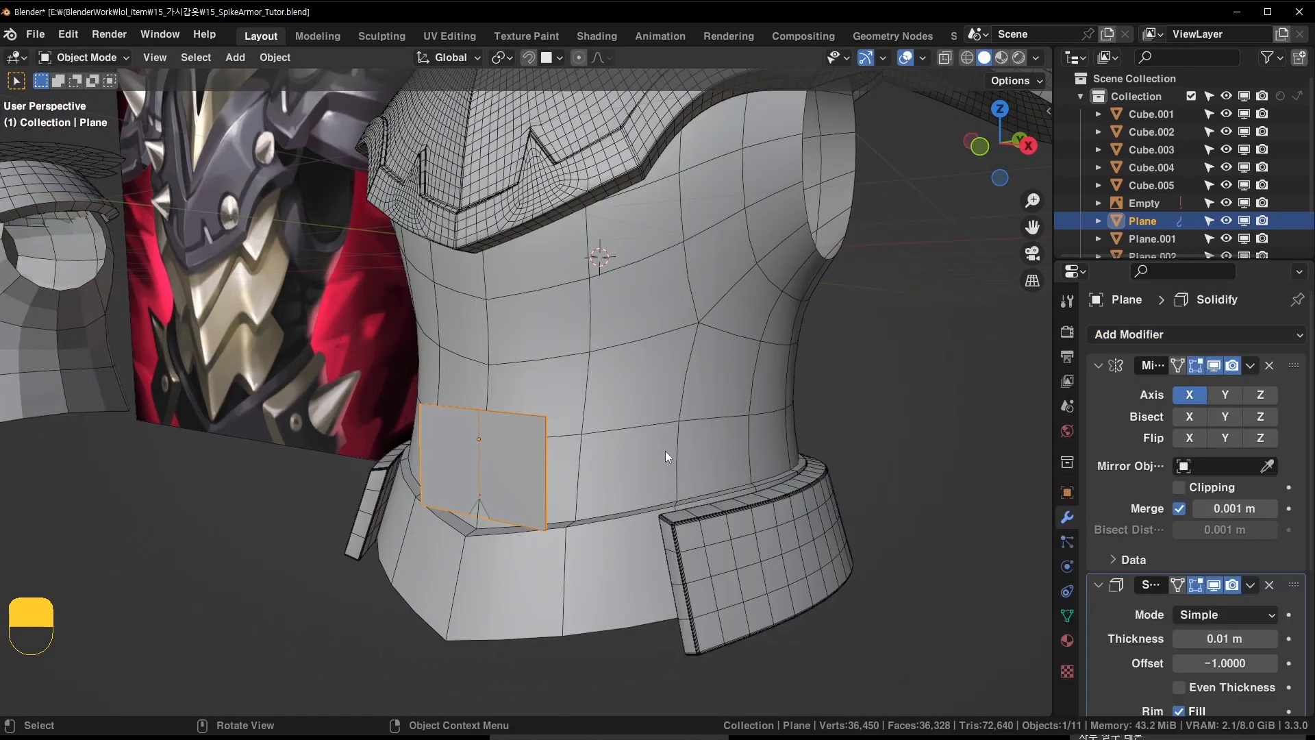
middle_drag(664, 451, 623, 487)
scroll(622, 487, up, 2)
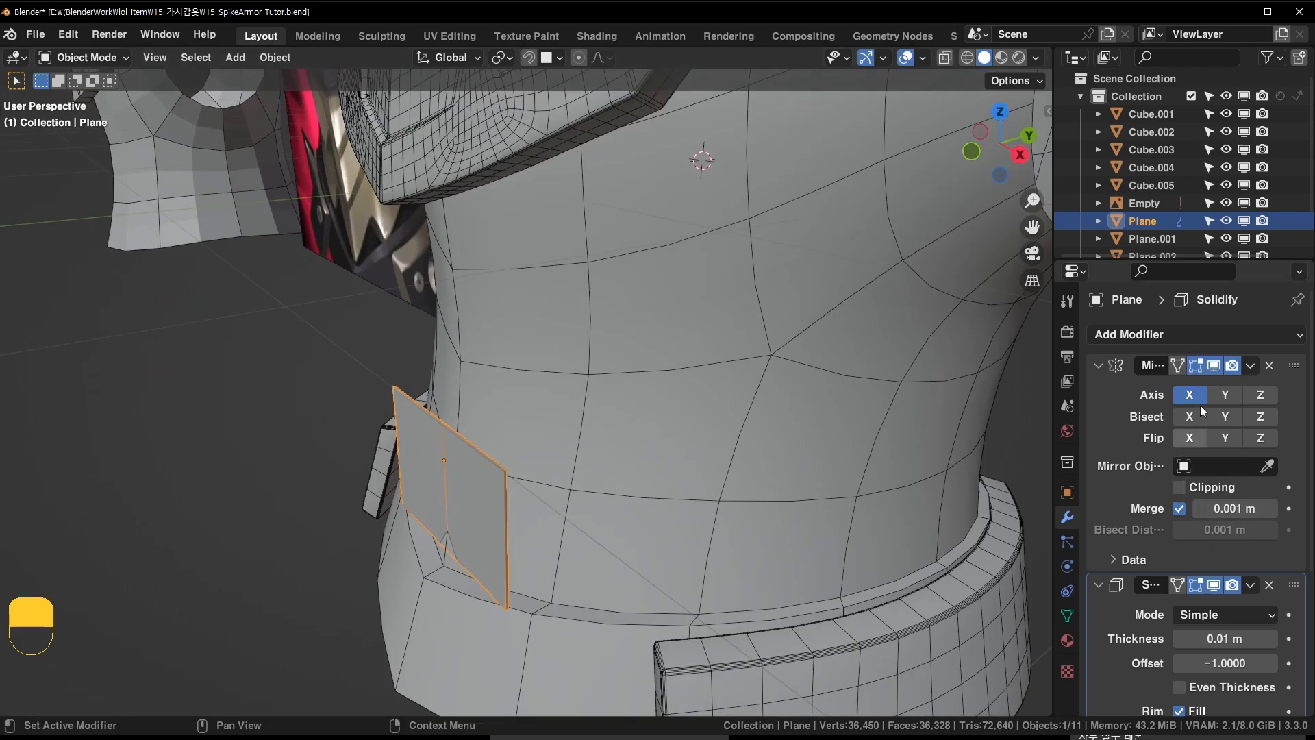
scroll(1203, 411, down, 6)
shift+drag(1226, 446, 1206, 447)
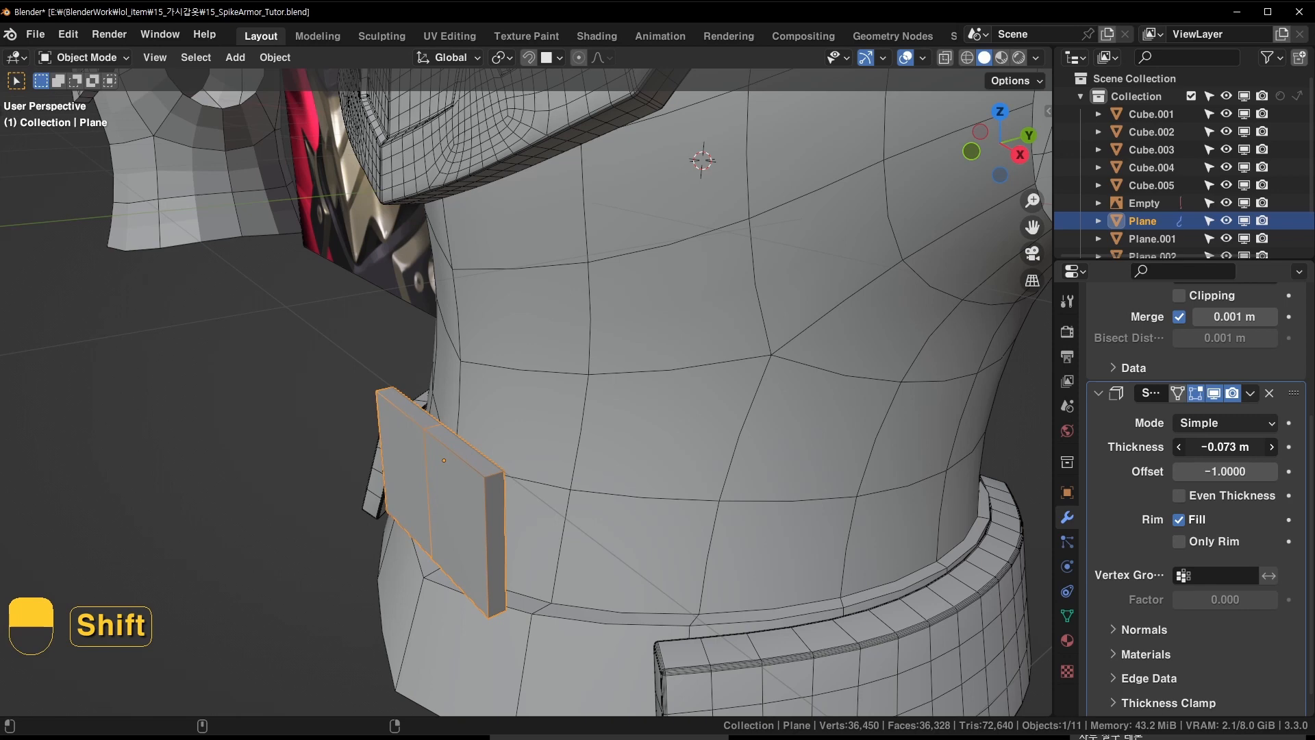
shift+drag(1226, 446, 1212, 446)
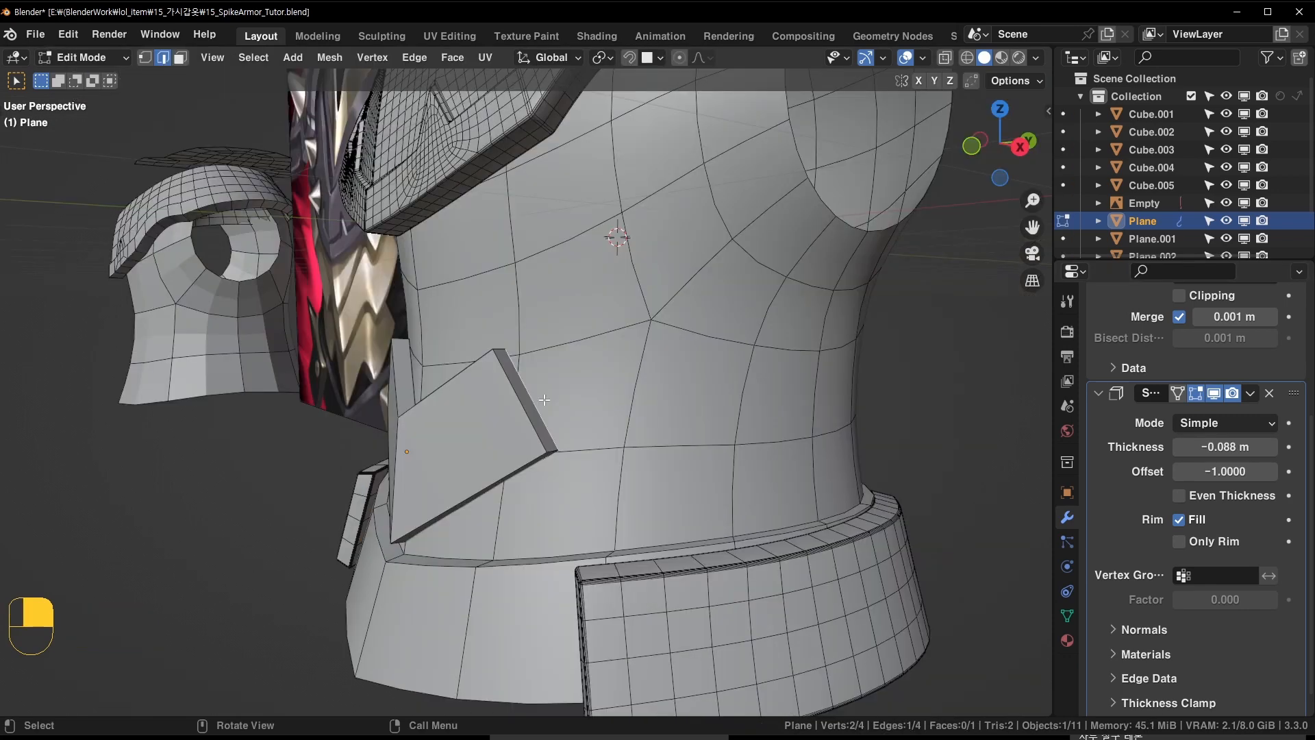
Extrude the belly strip's outer edge upward around the waist and adjust the new edge's position
key(e)
click(644, 324)
key(g)
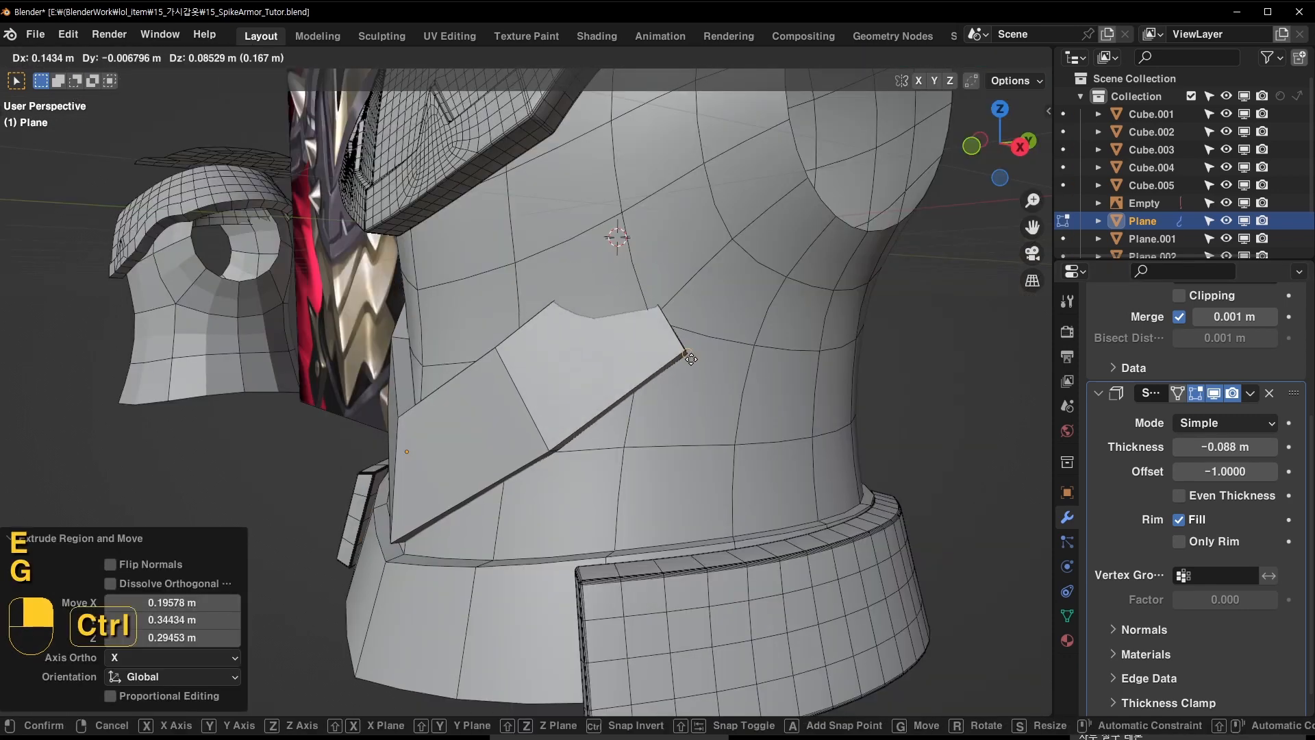
click(688, 372)
Move the lower vertex between the second and third strip faces up to follow the waist
key(1)
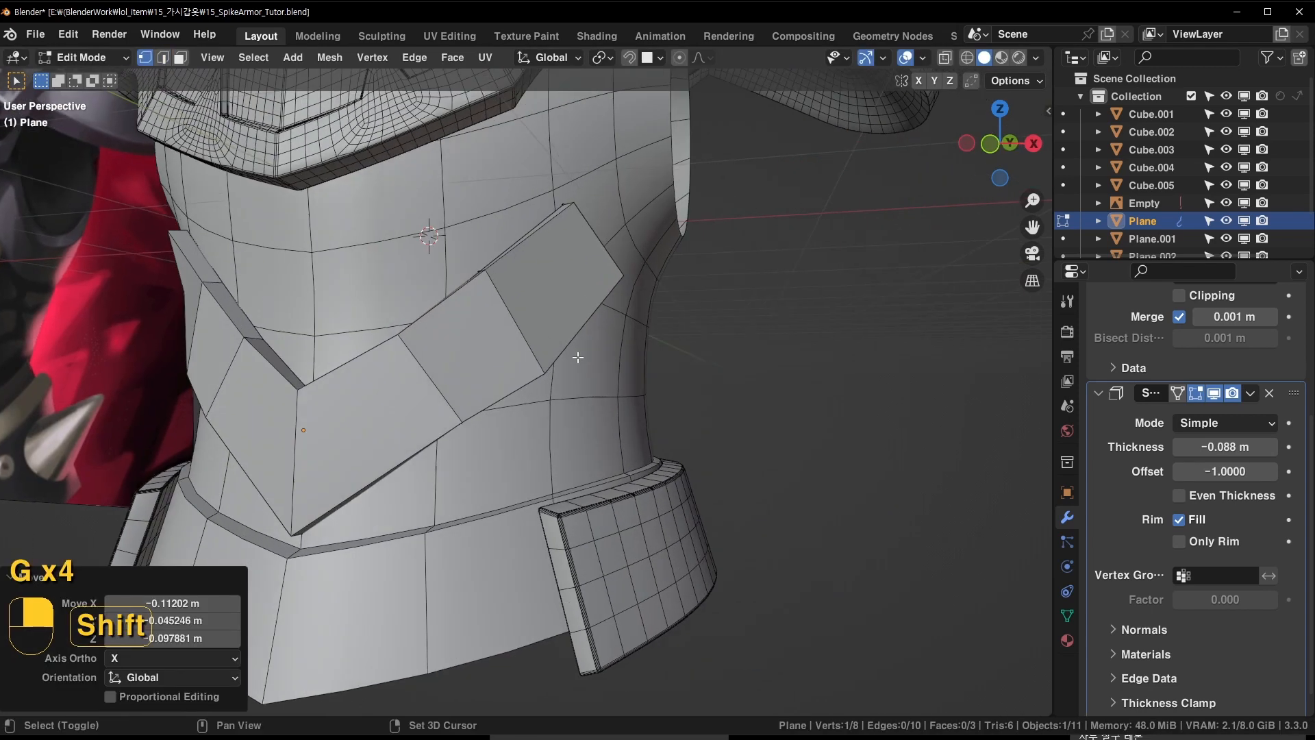
middle_drag(578, 355, 540, 364)
scroll(540, 364, up, 2)
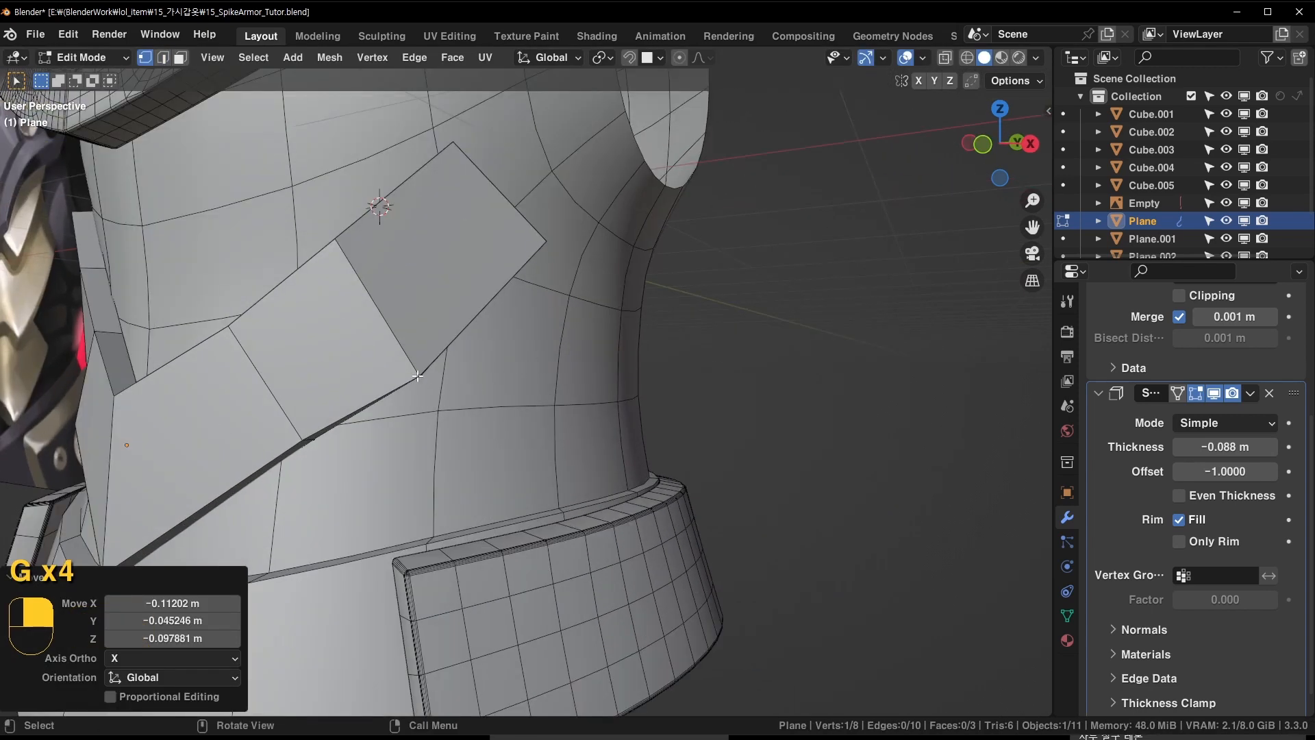
click(418, 376)
key(g)
click(440, 344)
Extrude the lower edges of the two outer strip faces downward to form a second row of faces
key(2)
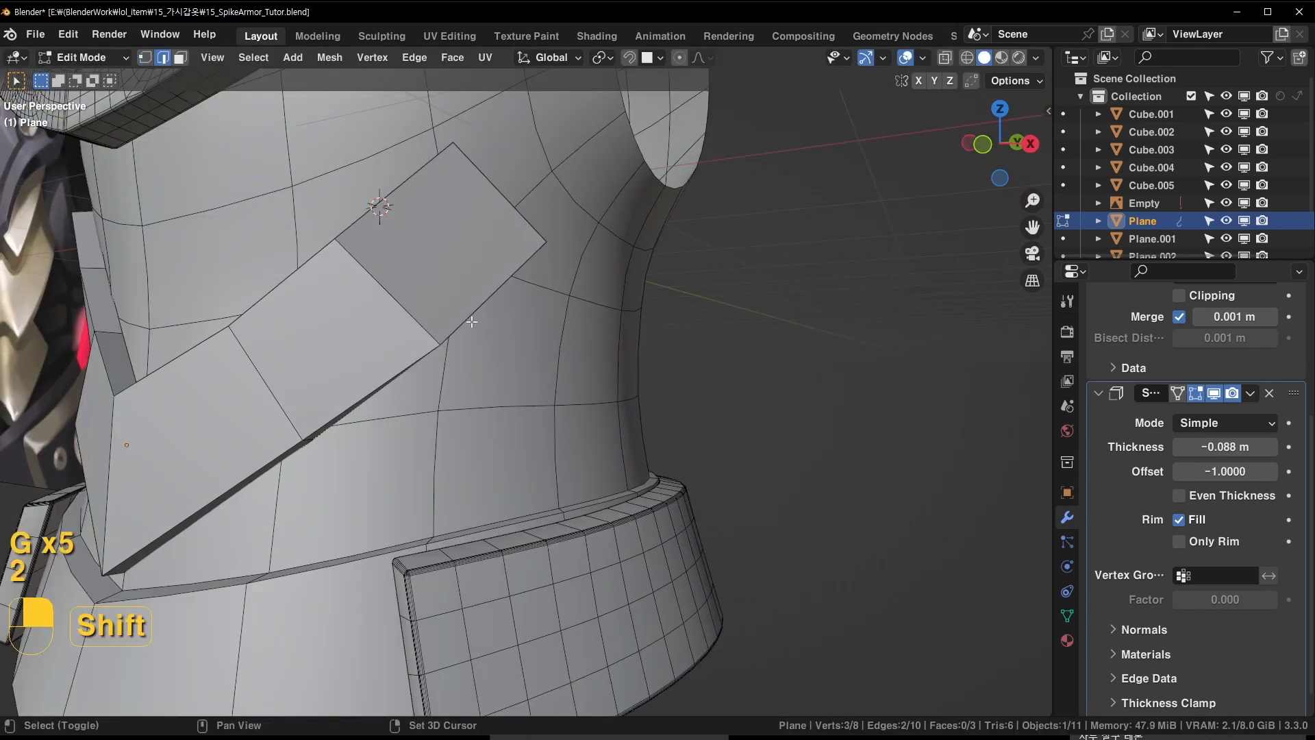
middle_drag(472, 322, 452, 363)
key(e)
click(454, 388)
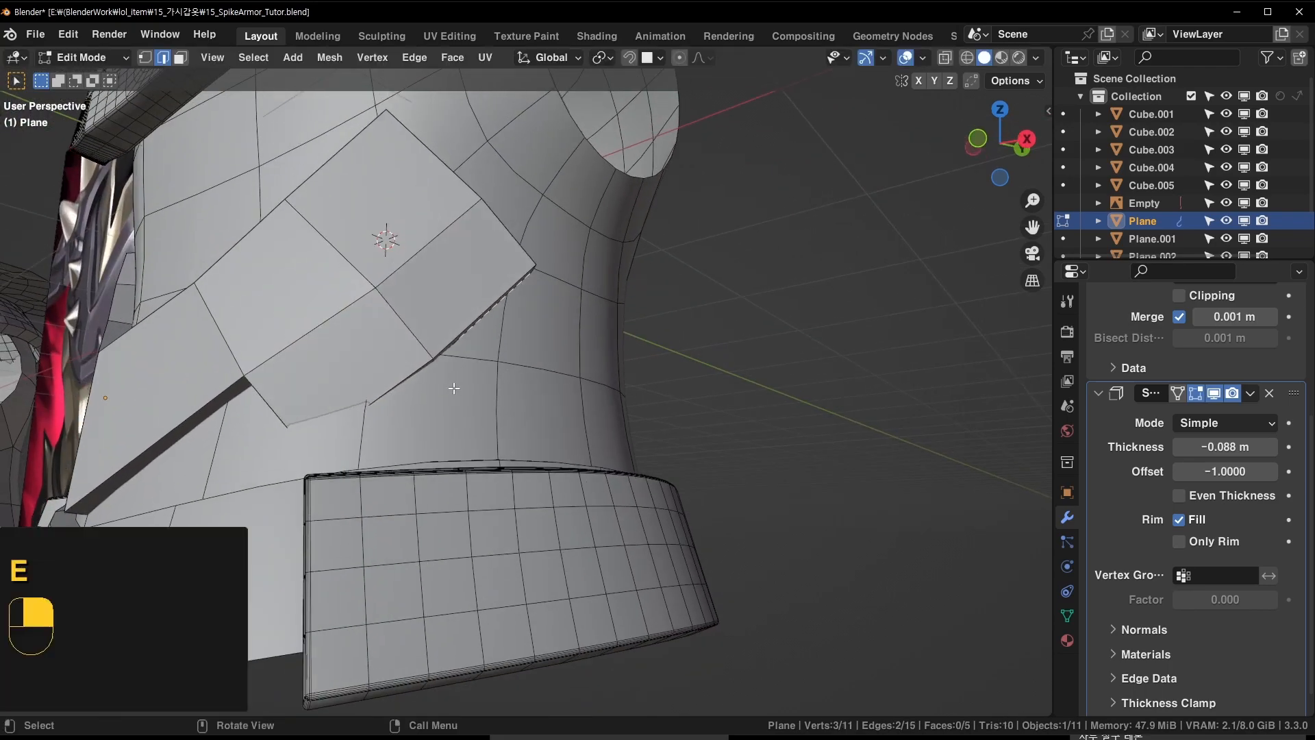
Adjust the vertices of the belly strip's lower faces so they follow the waist, and save the file
key(1)
click(322, 440)
key(g)
middle_drag(596, 380, 593, 414)
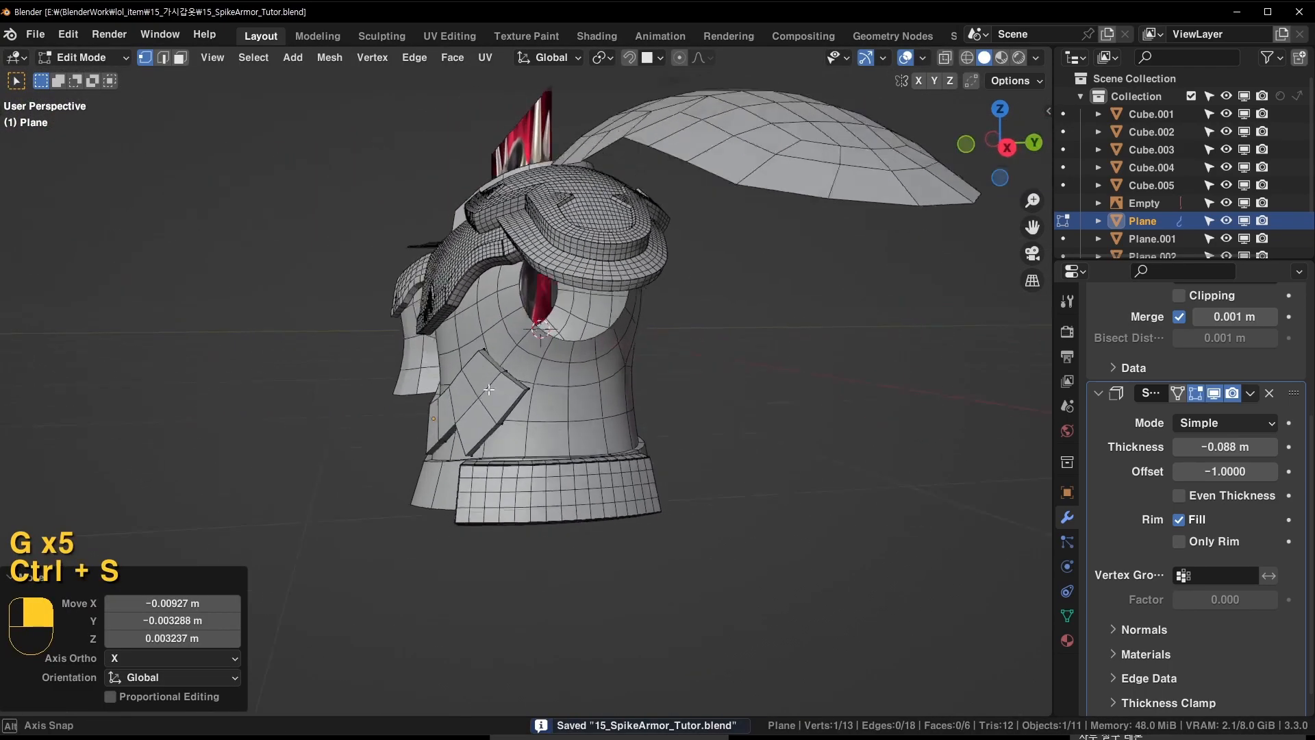
scroll(606, 357, up, 4)
shift+middle_drag(685, 353, 407, 461)
key(Tab)
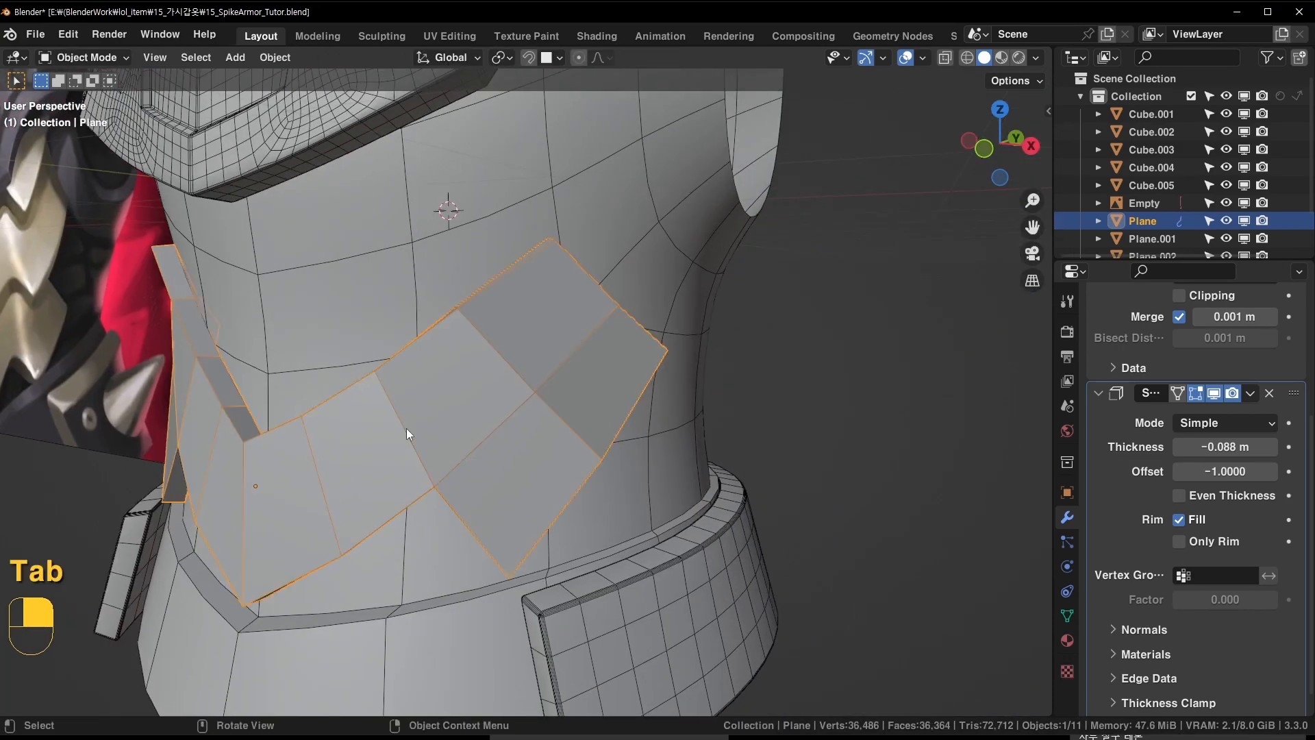
key(ctrl+s)
Duplicate the belly strip, raise the copy along Z as an overlapping upper row, and save the file
shift+middle_drag(483, 433, 503, 450)
key(shift+d)
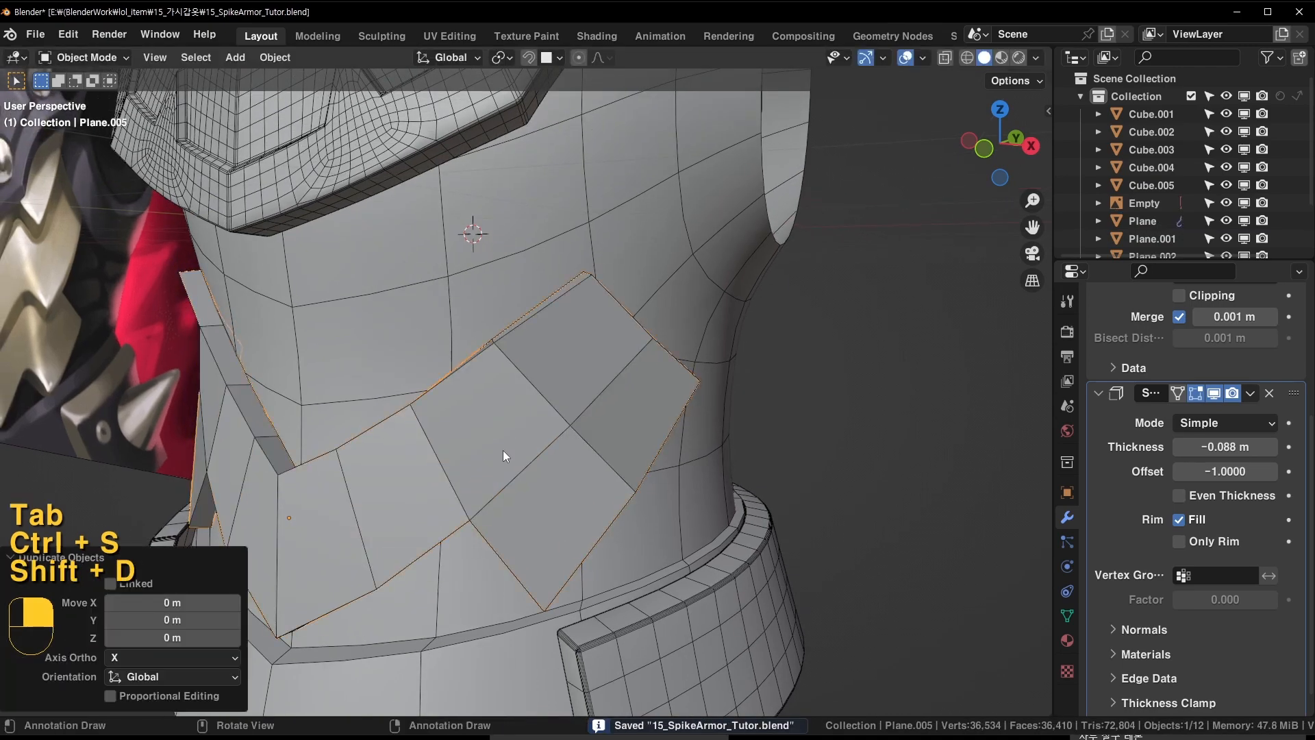
key(g)
key(z)
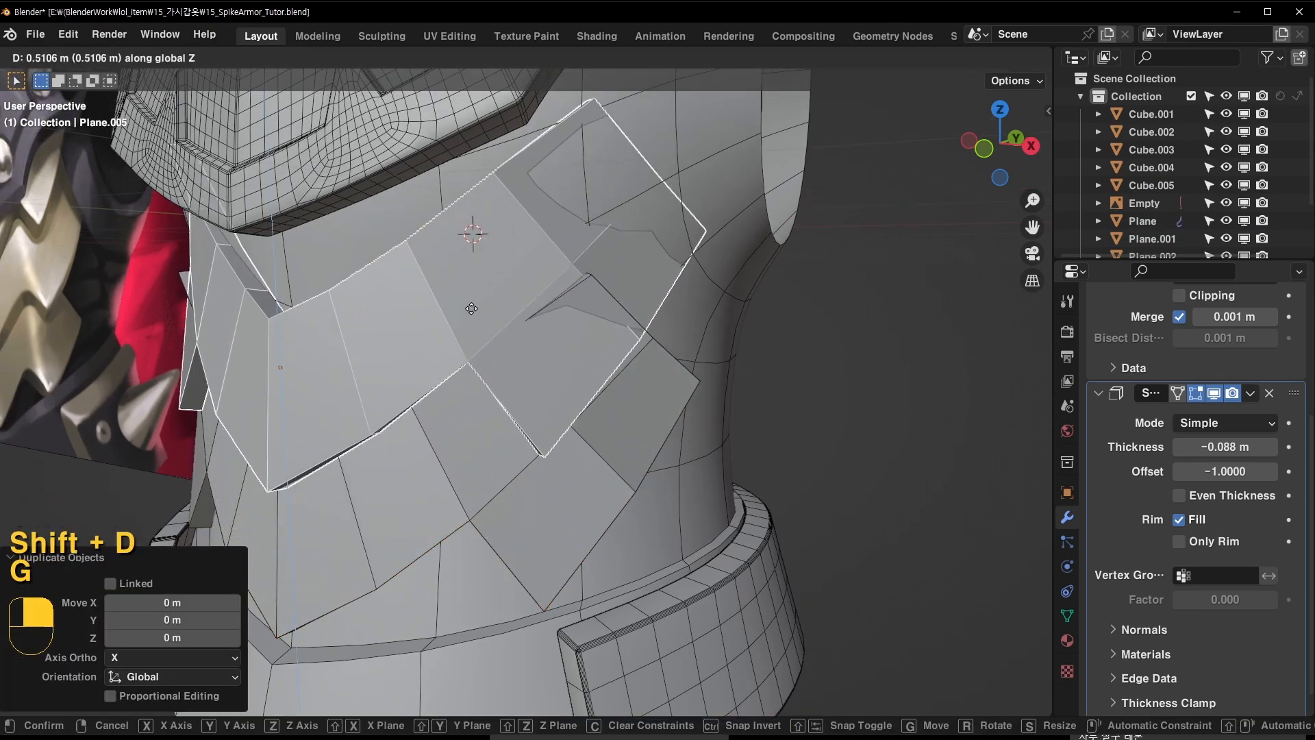
click(470, 228)
key(KP_Decimal)
key(ctrl+s)
Shift the upper strip's front vertices along Y to fit its front against the torso
key(Tab)
key(1)
key(alt+z)
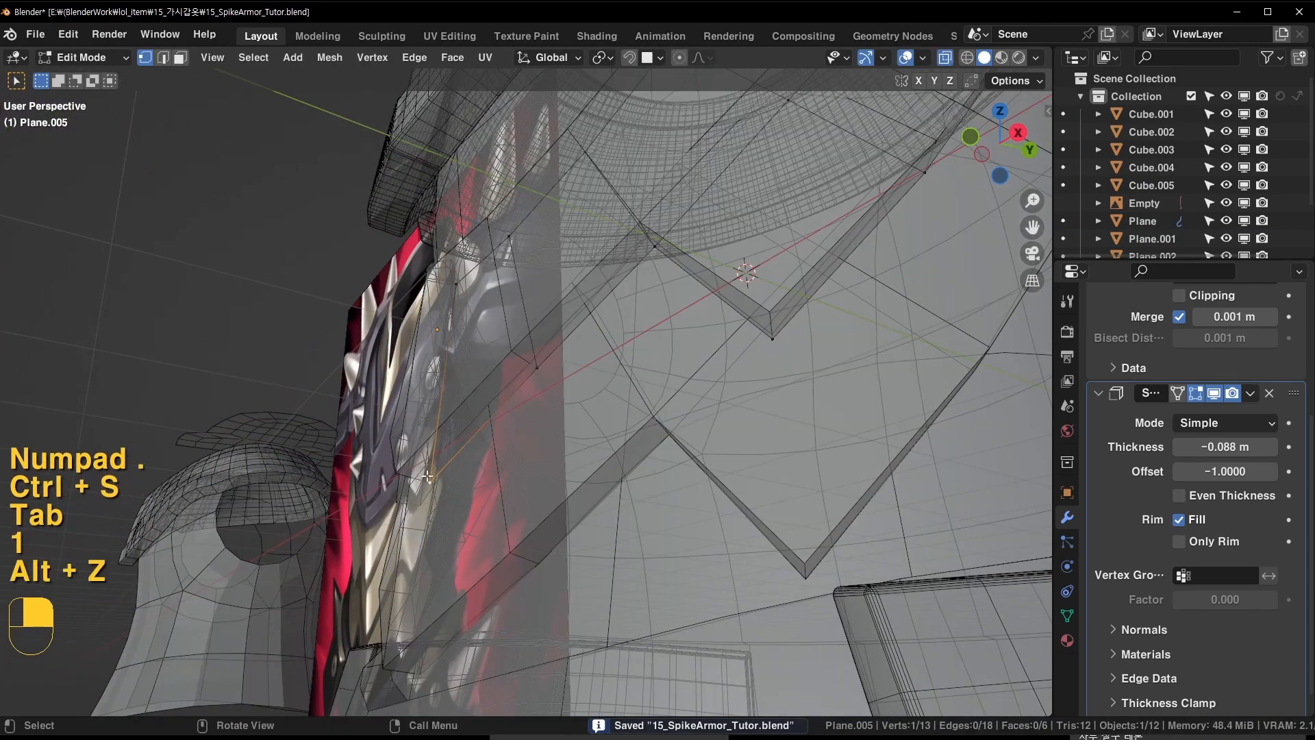
key(alt+z)
middle_drag(439, 463, 595, 468)
key(g)
key(y)
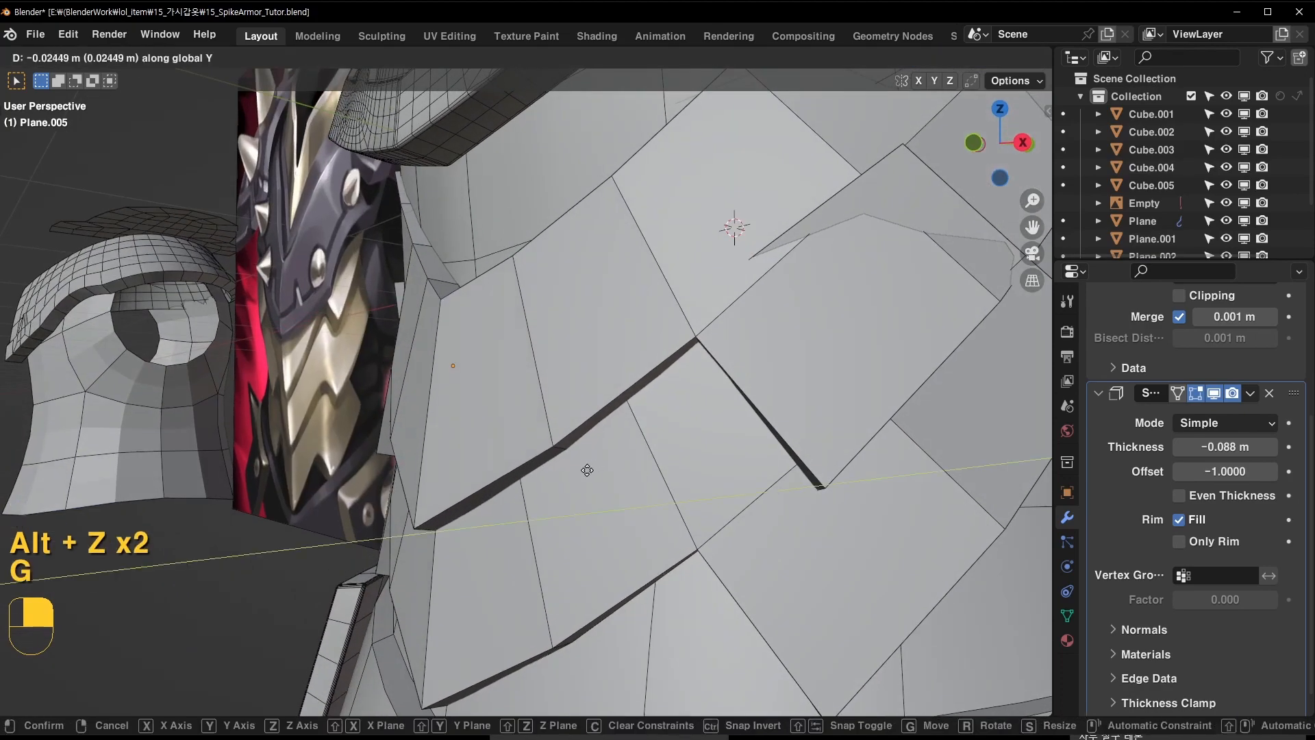
click(587, 475)
middle_drag(587, 475, 504, 493)
key(g)
key(y)
click(499, 360)
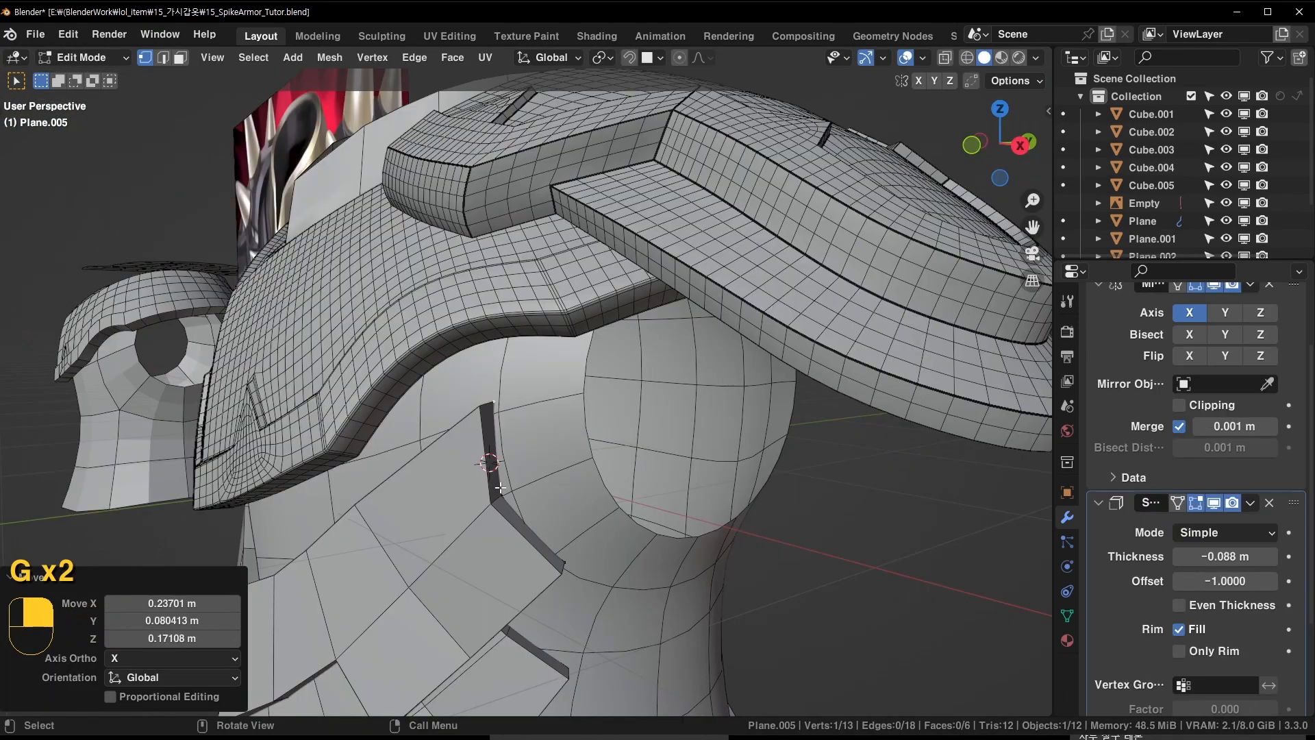
Reposition the vertices on the upper strip's outer edge to follow the torso's side beneath the armhole
key(g)
click(554, 555)
key(g)
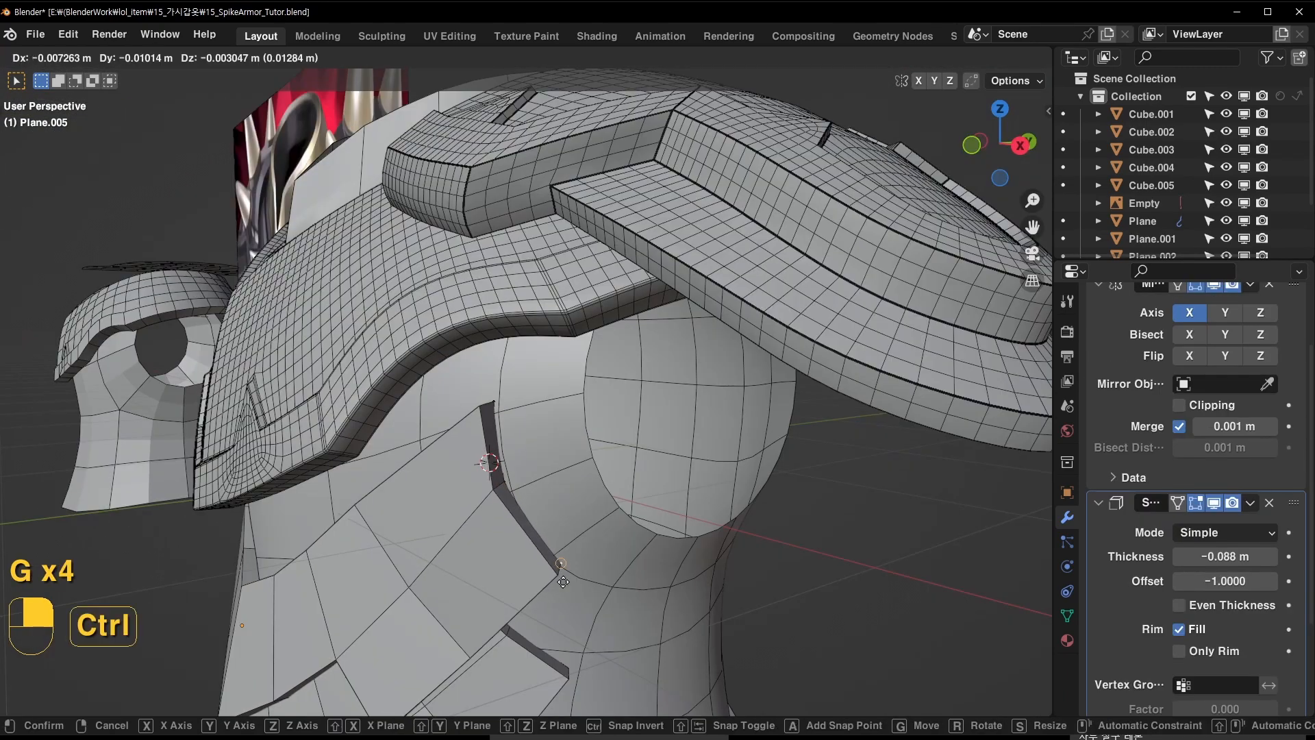
click(509, 495)
key(g)
click(519, 505)
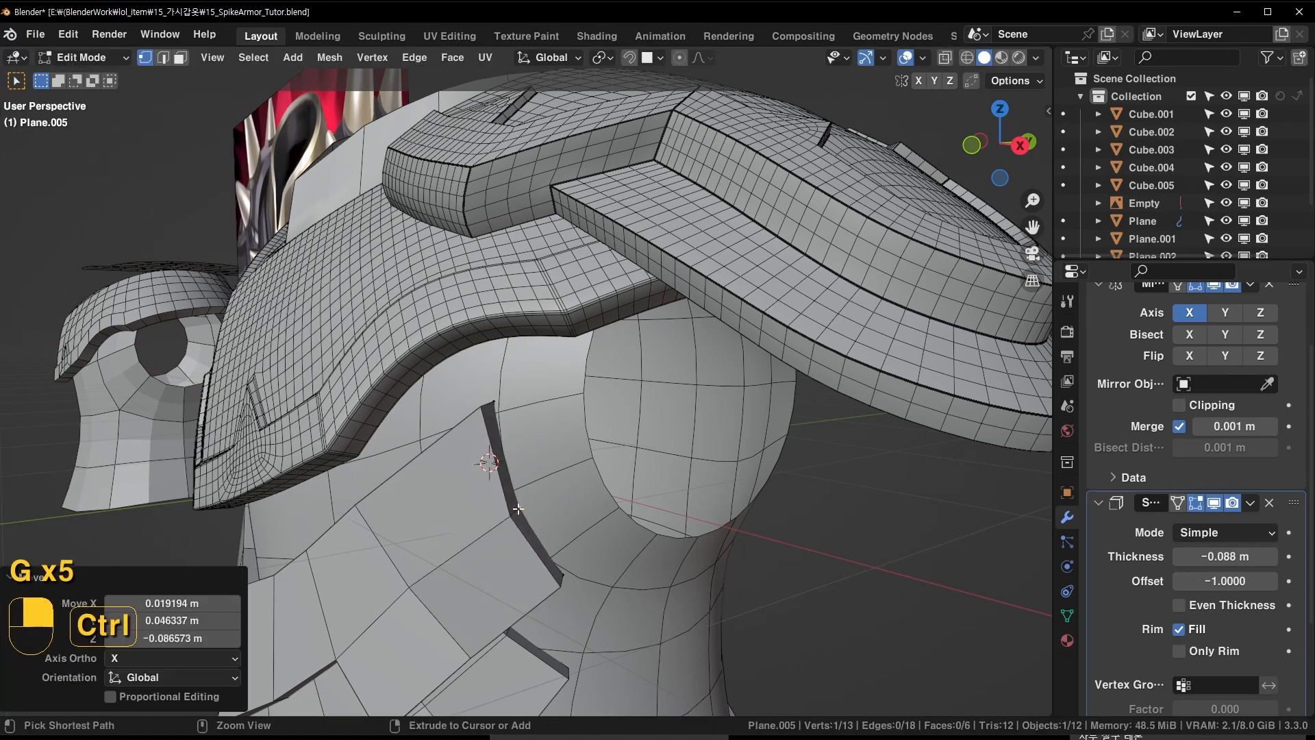
Move the inner vertex where the upper strip's outer faces meet to even out the face shapes
shift+middle_drag(518, 505, 644, 366)
click(614, 321)
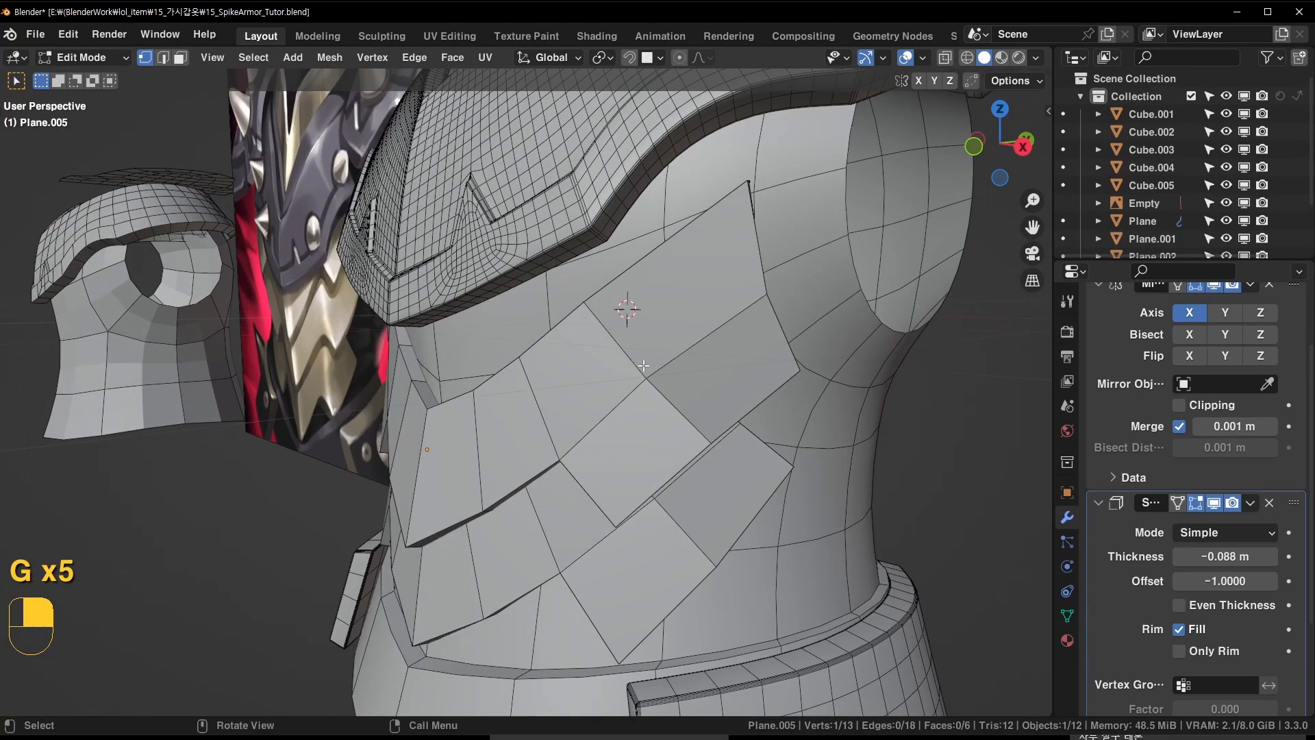
key(g)
click(648, 372)
Slide the vertex in the middle of the upper strip's top edge along that edge toward the outer corner
click(603, 301)
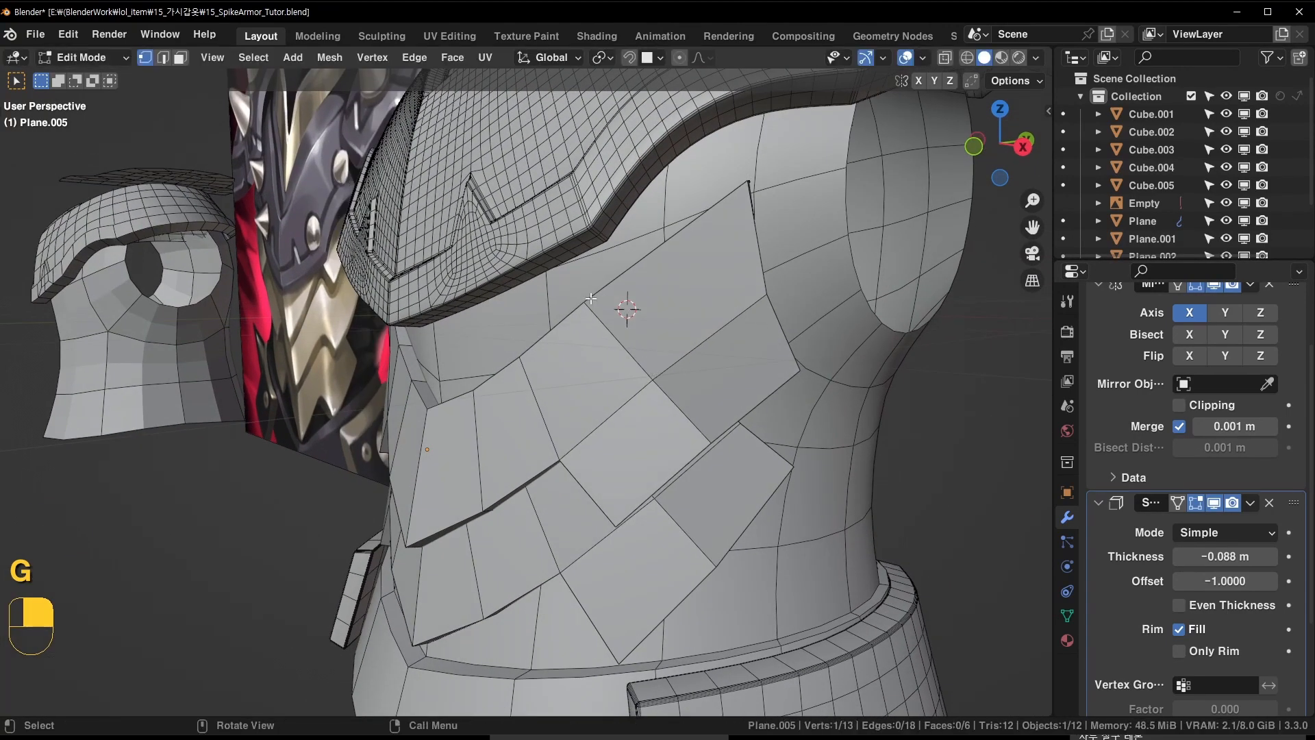
key(alt+z)
key(shift+v)
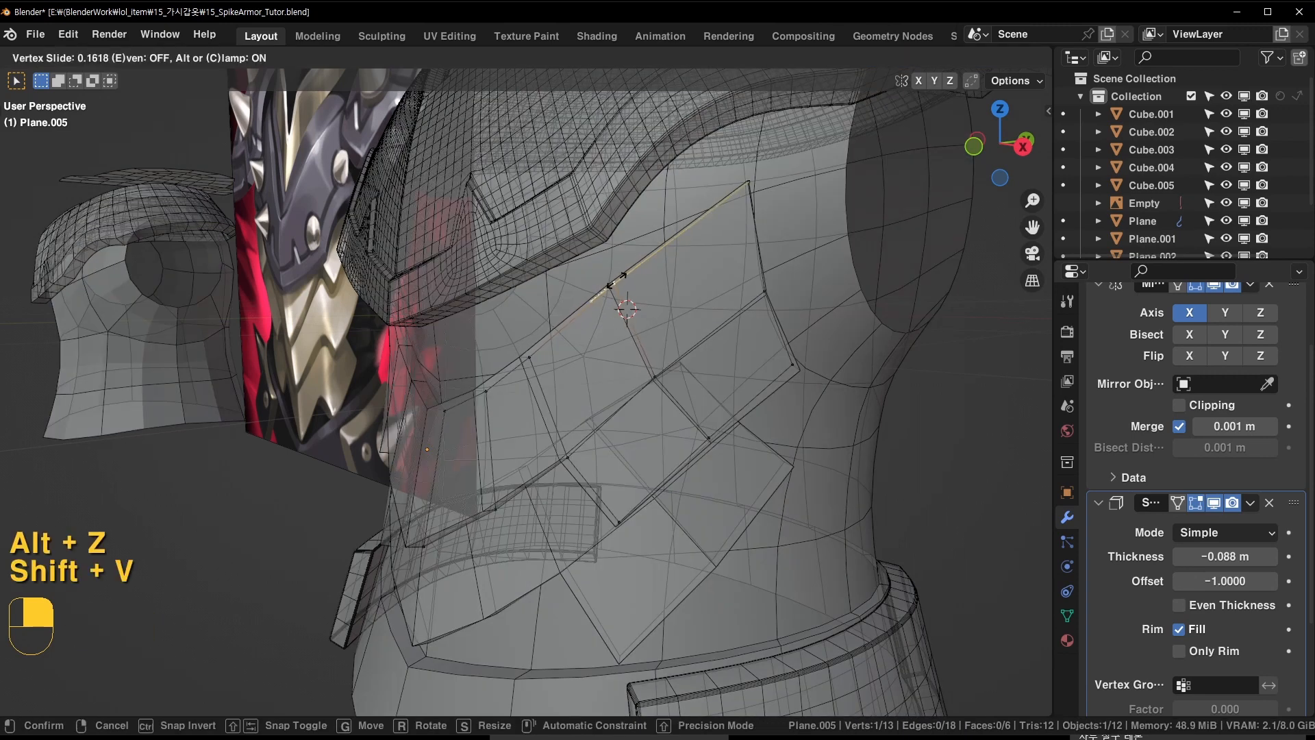
click(616, 280)
key(shift+v)
click(627, 308)
key(alt+z)
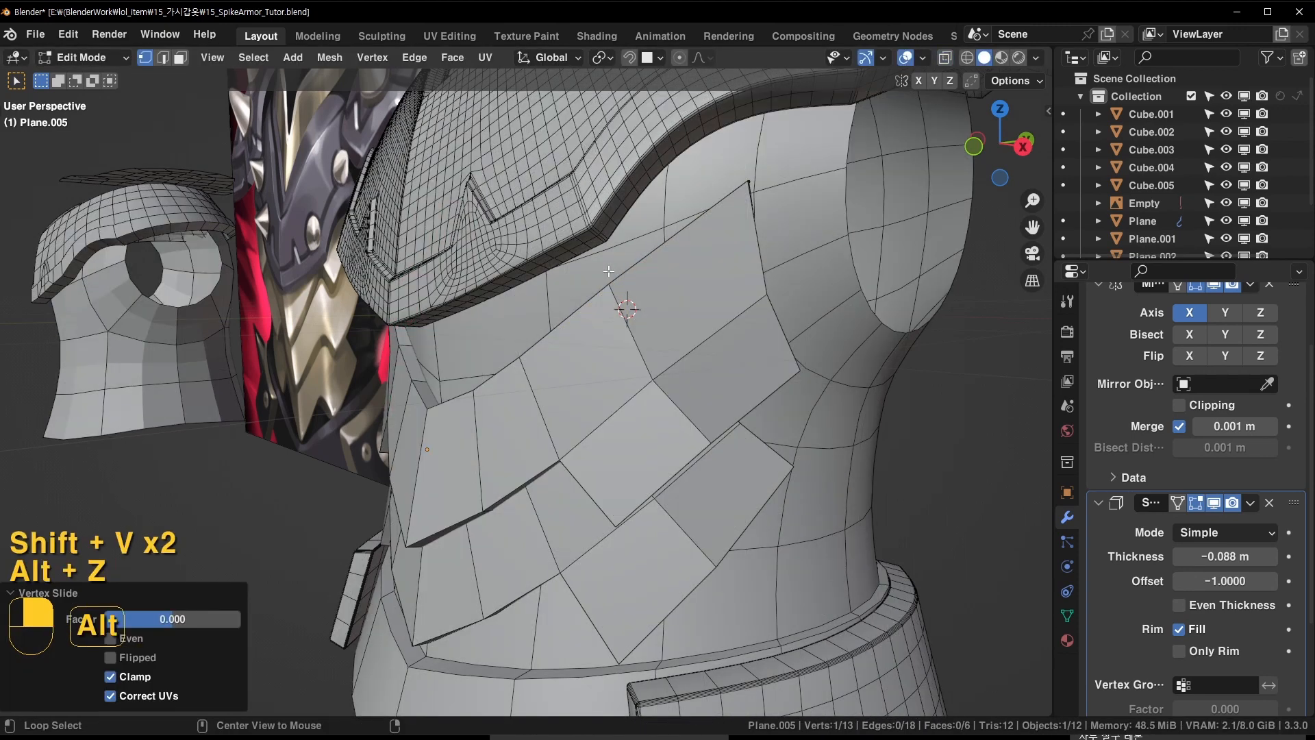
Fine-tune the outer end of the upper strip against the torso and save the file
middle_drag(622, 298, 661, 255)
scroll(634, 297, up, 2)
key(g)
click(644, 298)
key(ctrl+s)
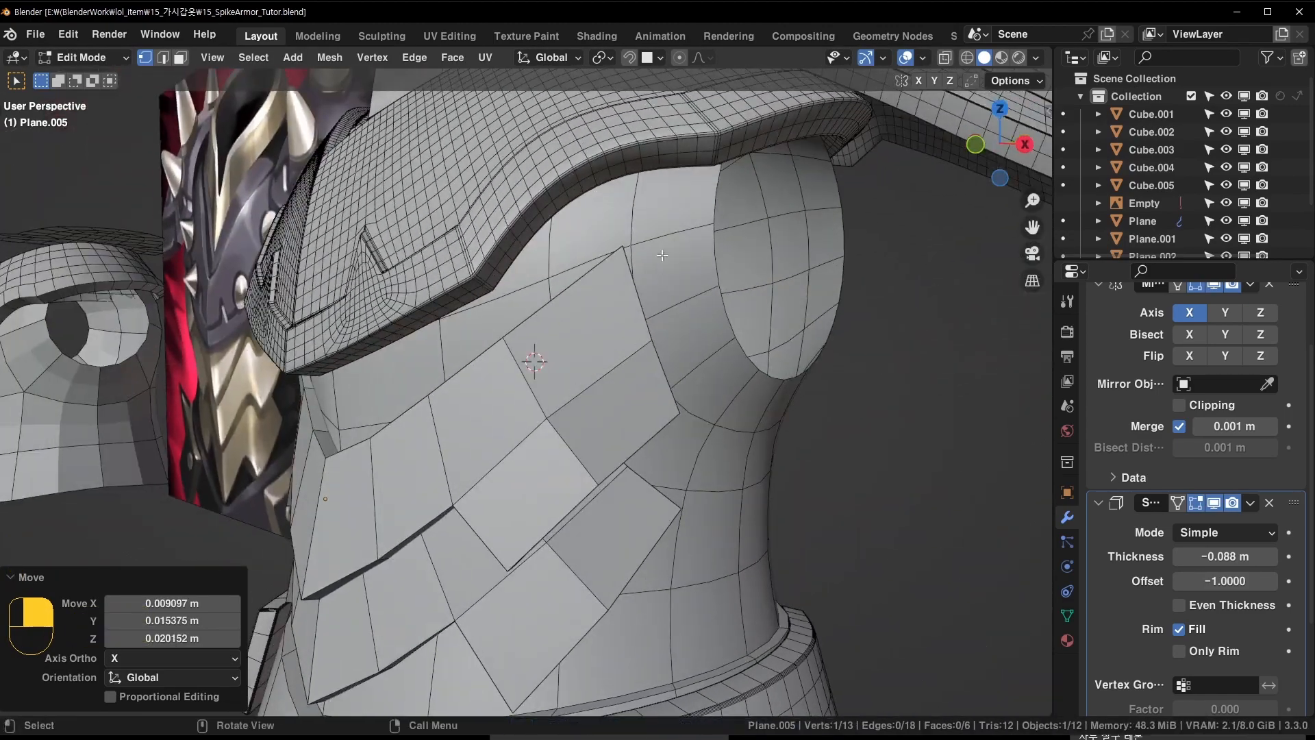
Save the file, open the torso body for editing and select the edge loop around the armhole
shift+middle_drag(700, 333, 562, 433)
key(Tab)
click(654, 343)
key(ctrl+s)
scroll(610, 335, up, 3)
key(Tab)
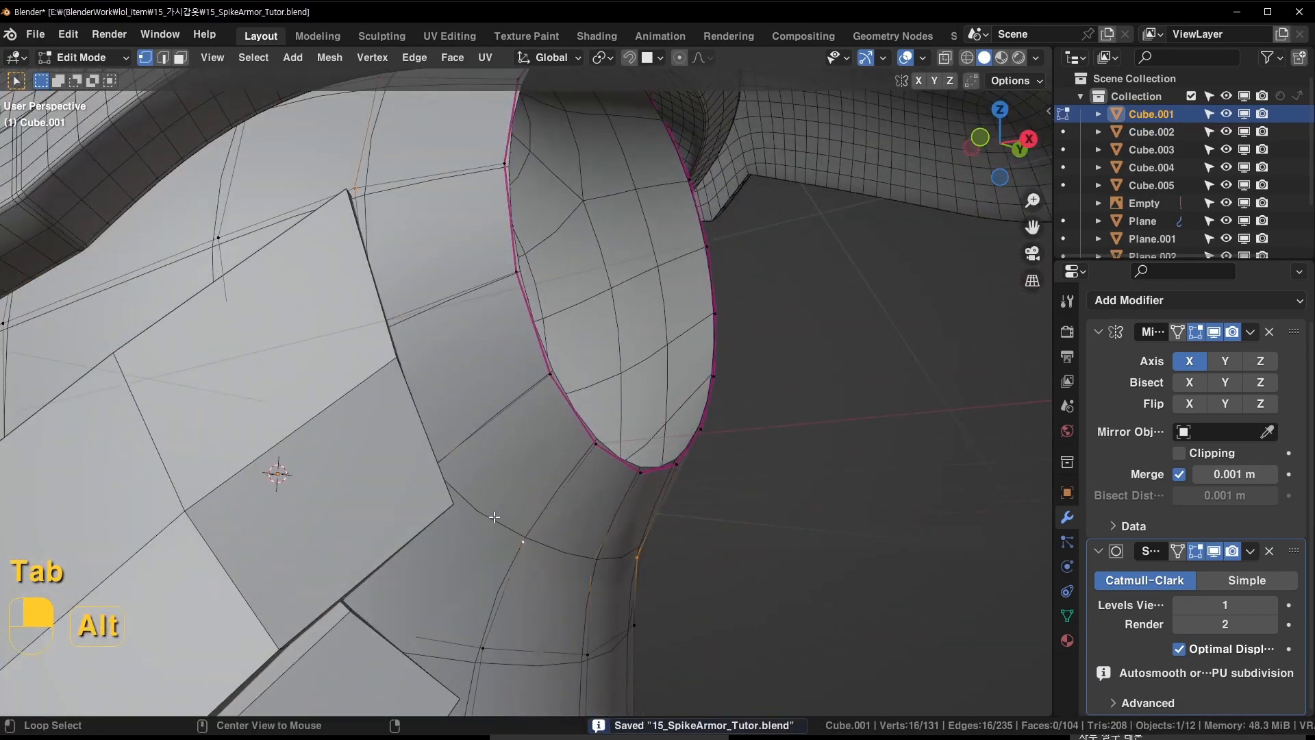
Try creasing the torso's edge loop around the armhole with a factor of 1.000
key(2)
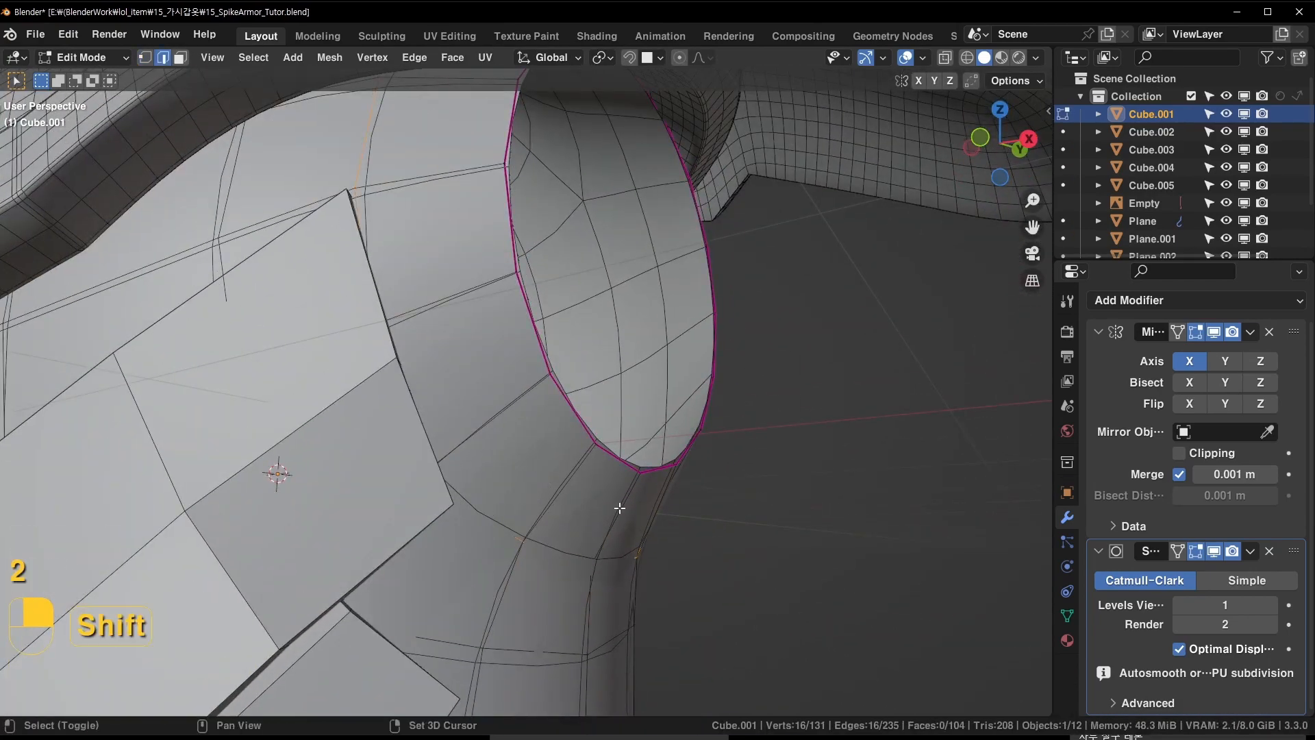
key(shift+e)
click(592, 555)
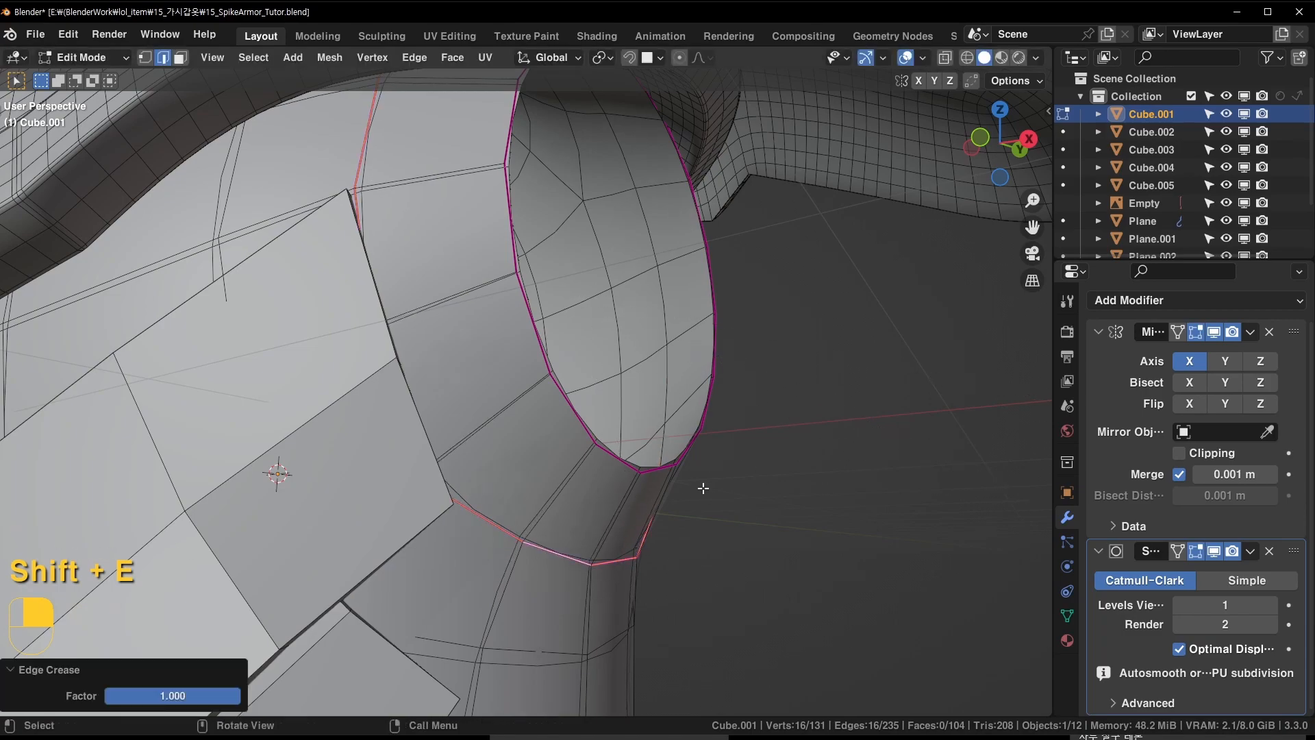
middle_drag(704, 487, 690, 461)
key(ctrl+z)
middle_drag(422, 426, 550, 466)
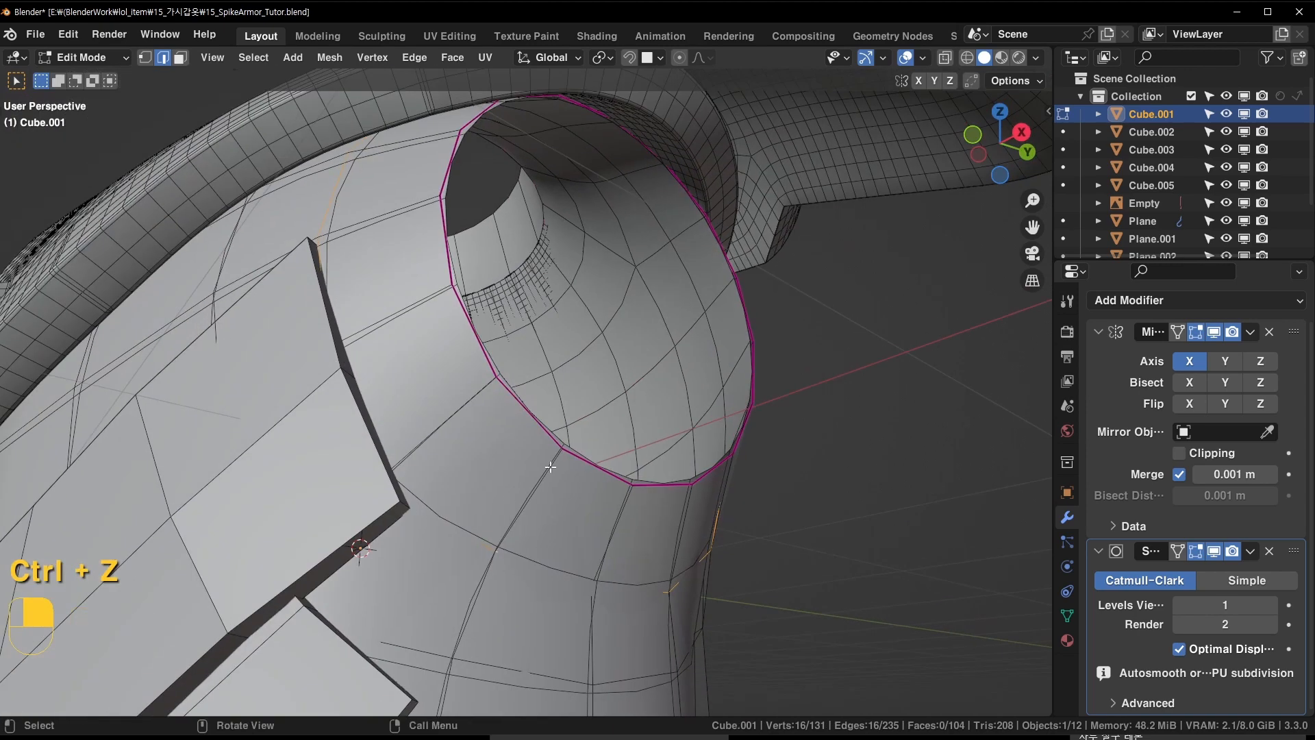
Cut a new edge loop around the torso's armhole, isolate the torso, and scale the loop to 0.975
key(ctrl+r)
click(553, 448)
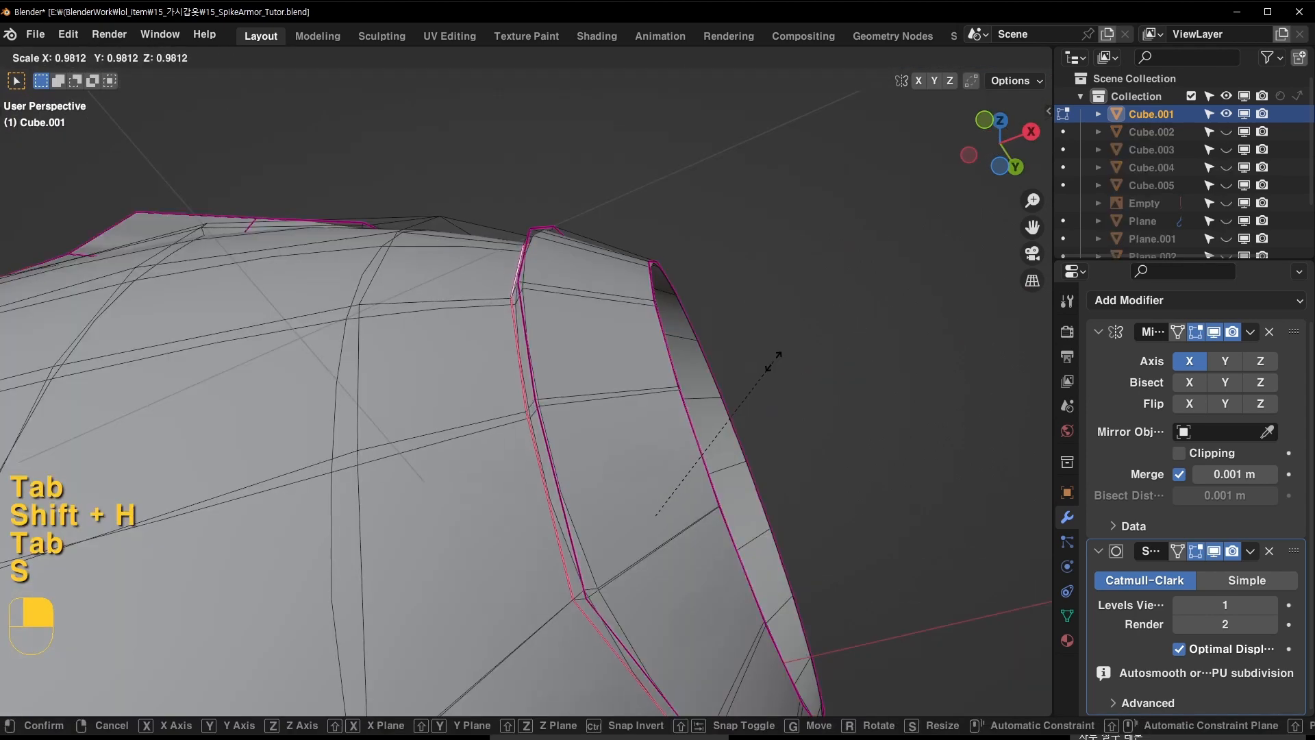
click(770, 361)
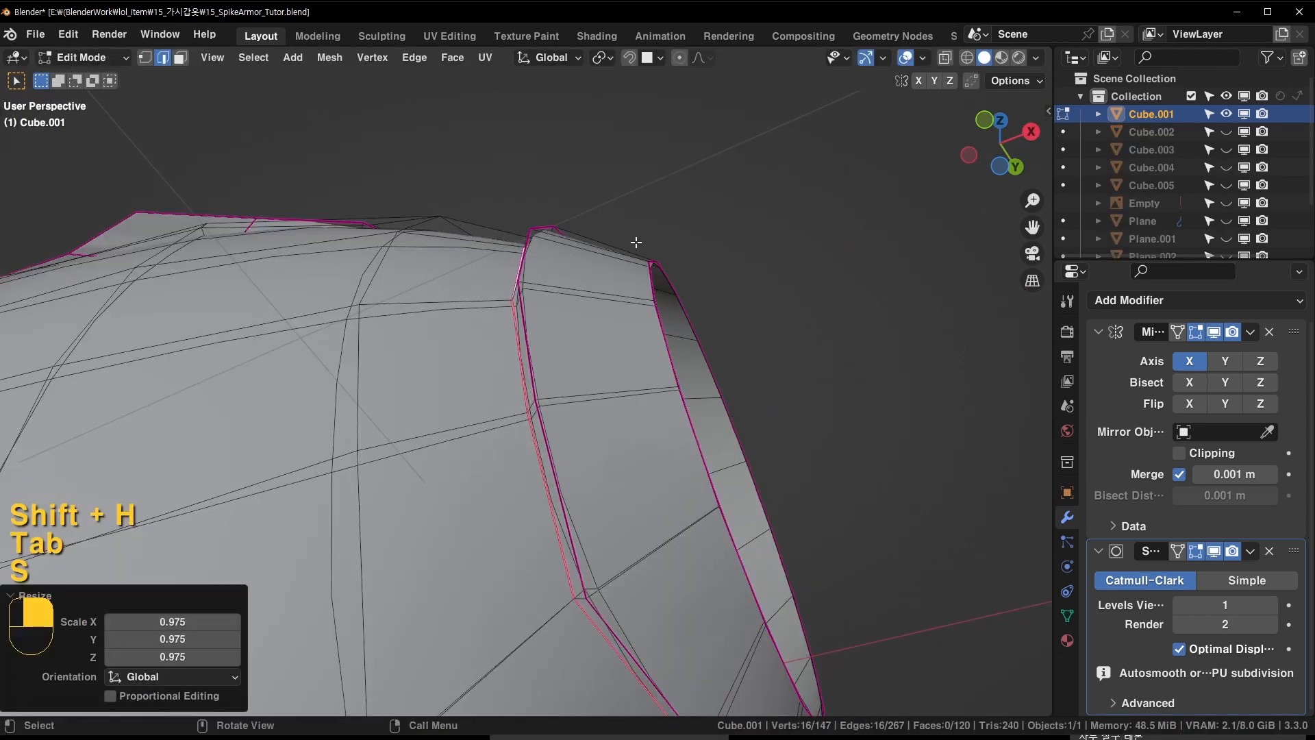
Move the new armhole edge loop about -0.007 m along X to form a stepped rim
middle_drag(475, 313, 559, 272)
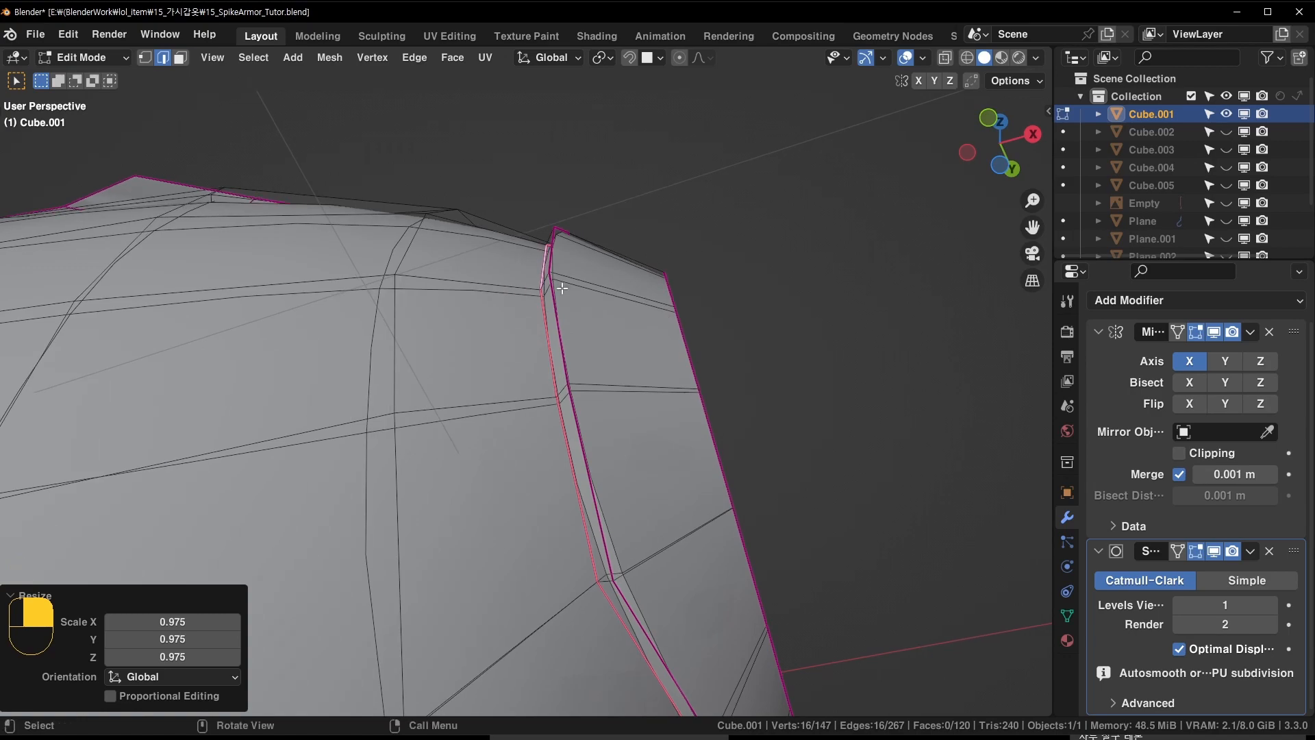
key(g)
key(x)
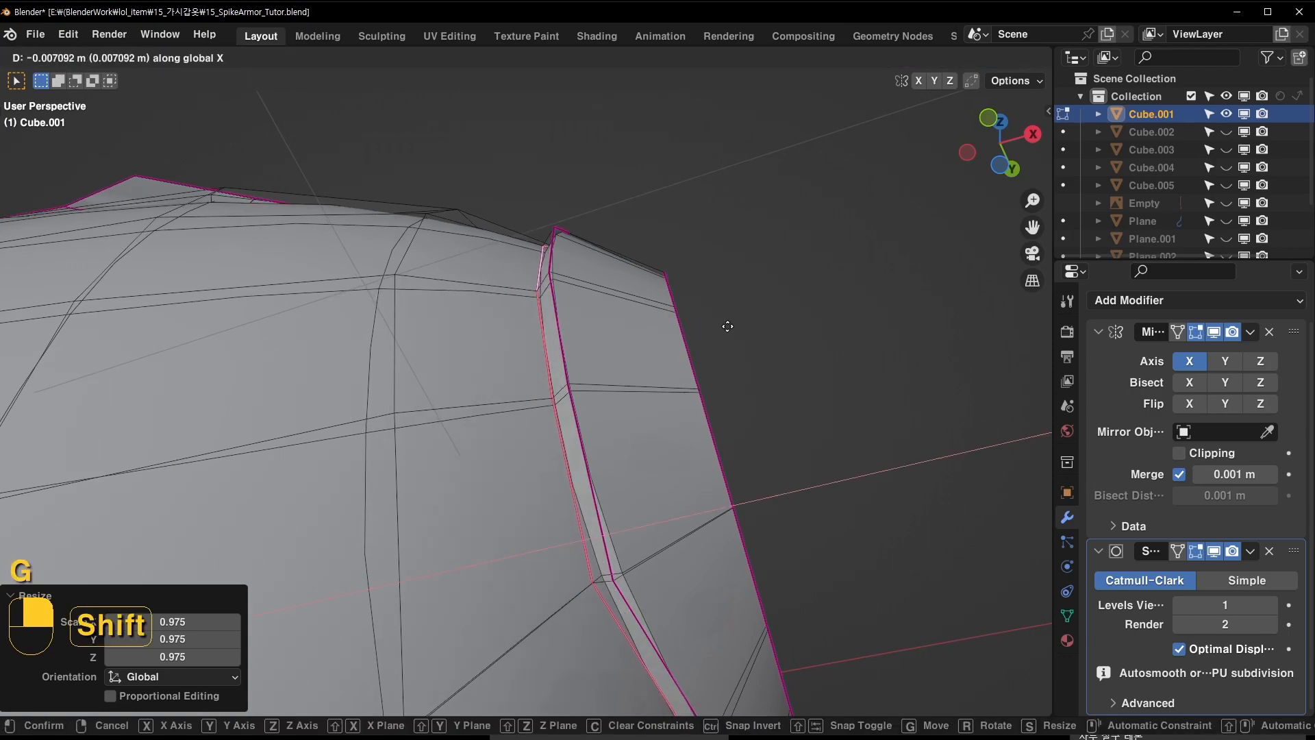
click(728, 326)
middle_drag(722, 341, 455, 564)
scroll(580, 477, up, 1)
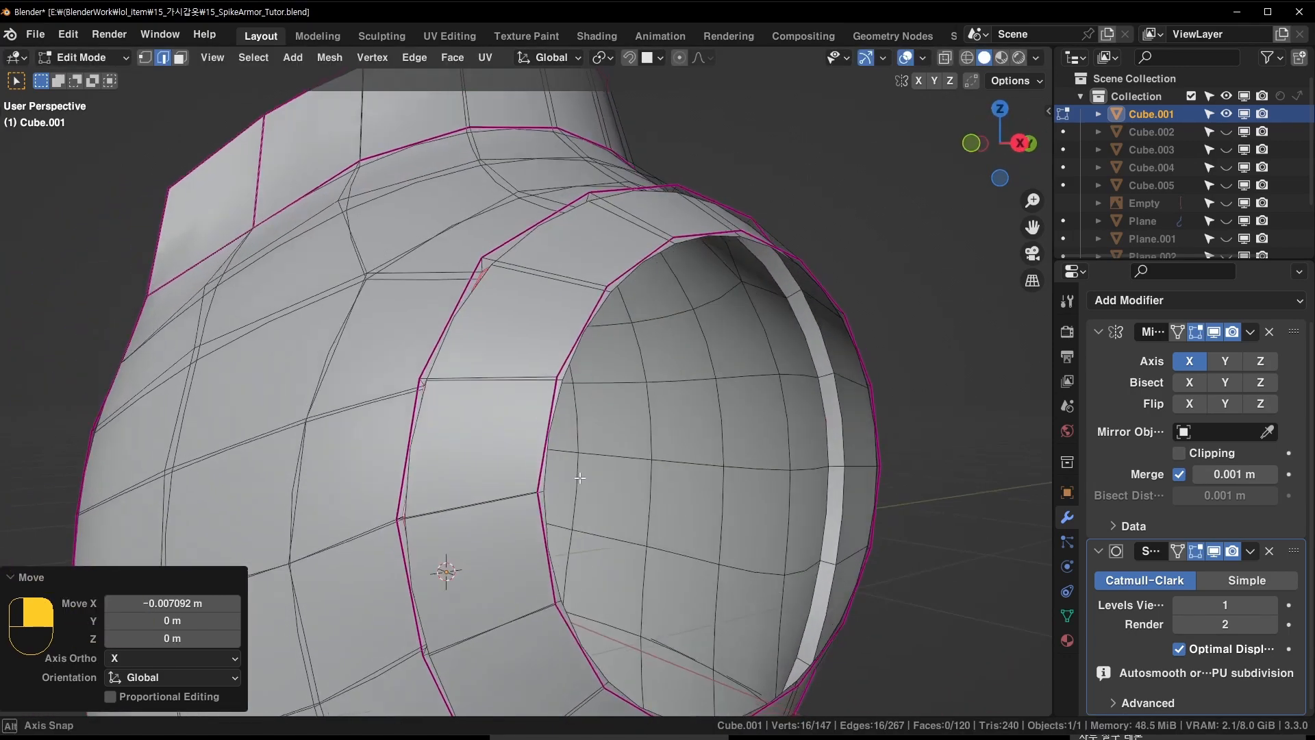
Finish adjusting the torso mesh around the armhole and bring back all hidden objects
middle_drag(579, 477, 601, 335)
scroll(424, 392, up, 2)
key(g)
click(346, 414)
key(Tab)
key(alt+h)
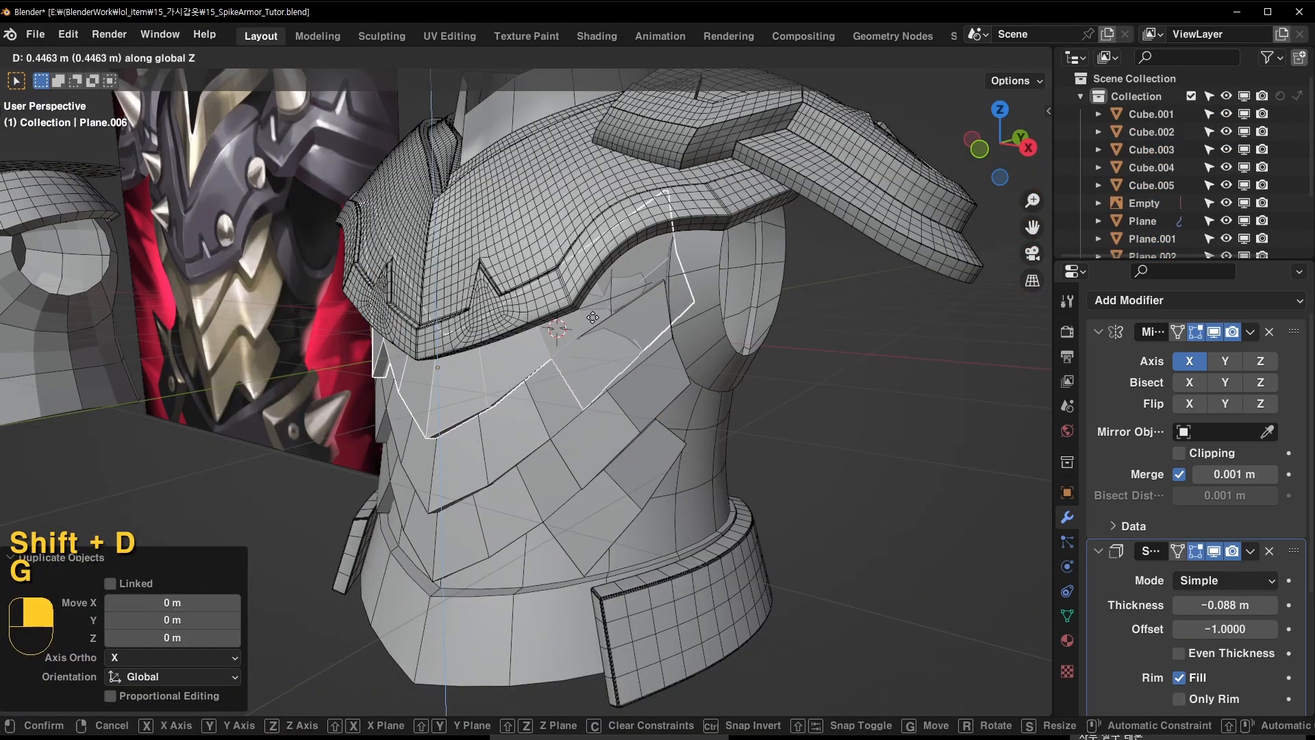
Duplicate the upper belly strip and raise the copy about 0.446 m along Z to sit beneath the chest plate
click(593, 317)
scroll(578, 450, up, 2)
shift+middle_drag(577, 327, 404, 486)
scroll(578, 449, down, 4)
scroll(614, 443, up, 4)
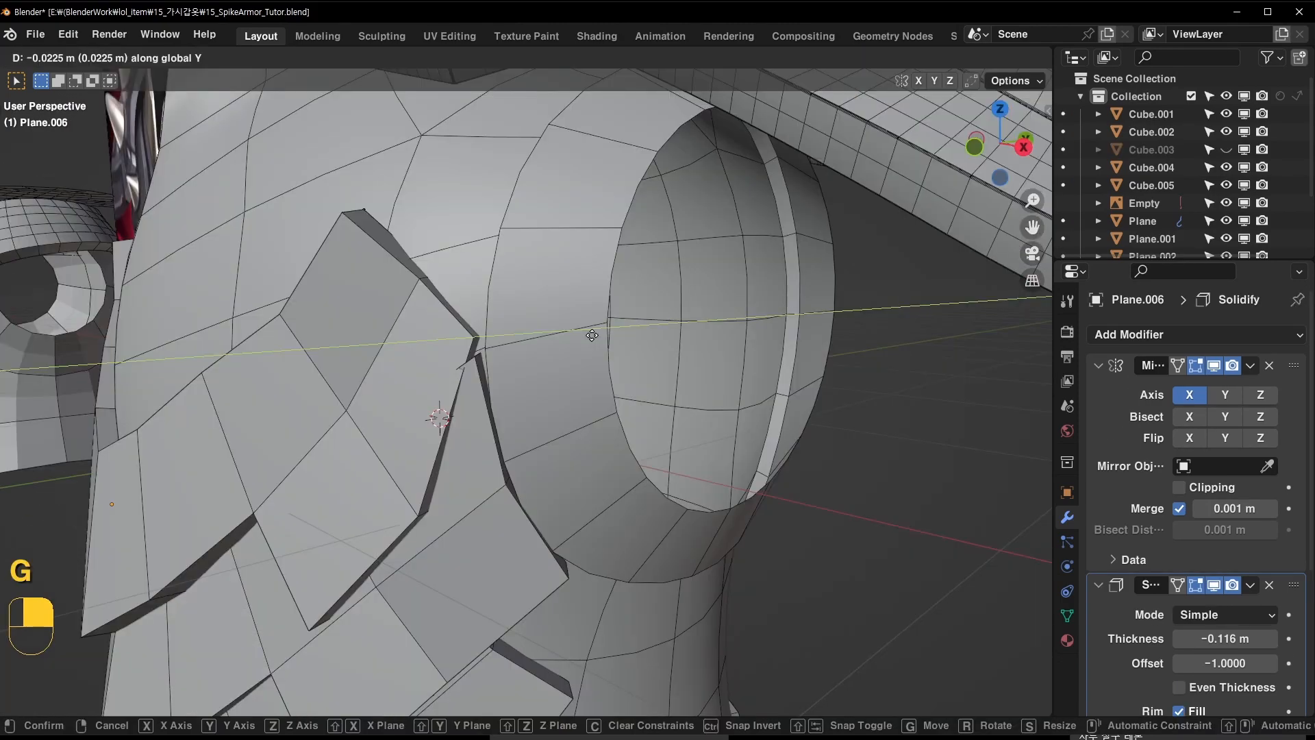
Move the top strip's outer vertices, including a shift of about -0.012 m along Y, to fit beside the armhole
click(523, 355)
key(g)
middle_drag(523, 355, 573, 393)
right_click(553, 369)
key(g)
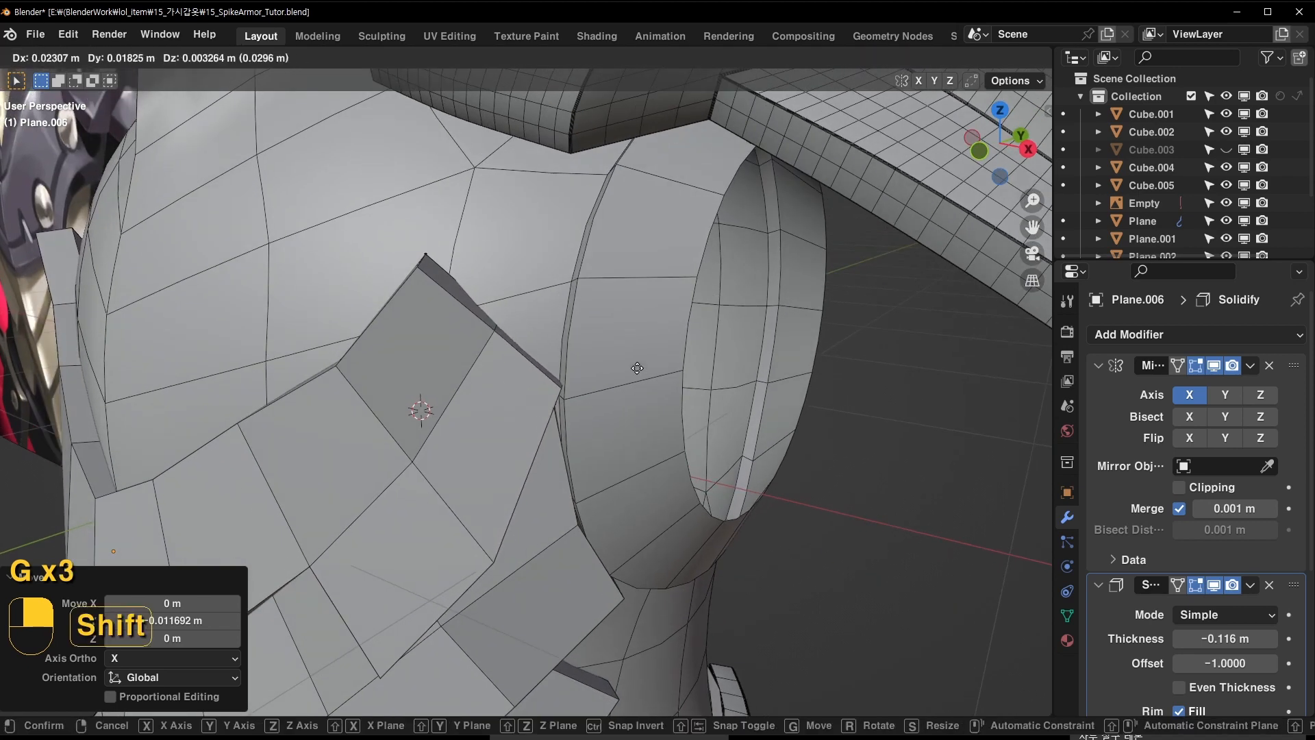
click(637, 368)
Extrude the top strip's two upper outer edges about 0.267 m upward and reposition the new corner vertex
key(2)
click(512, 333)
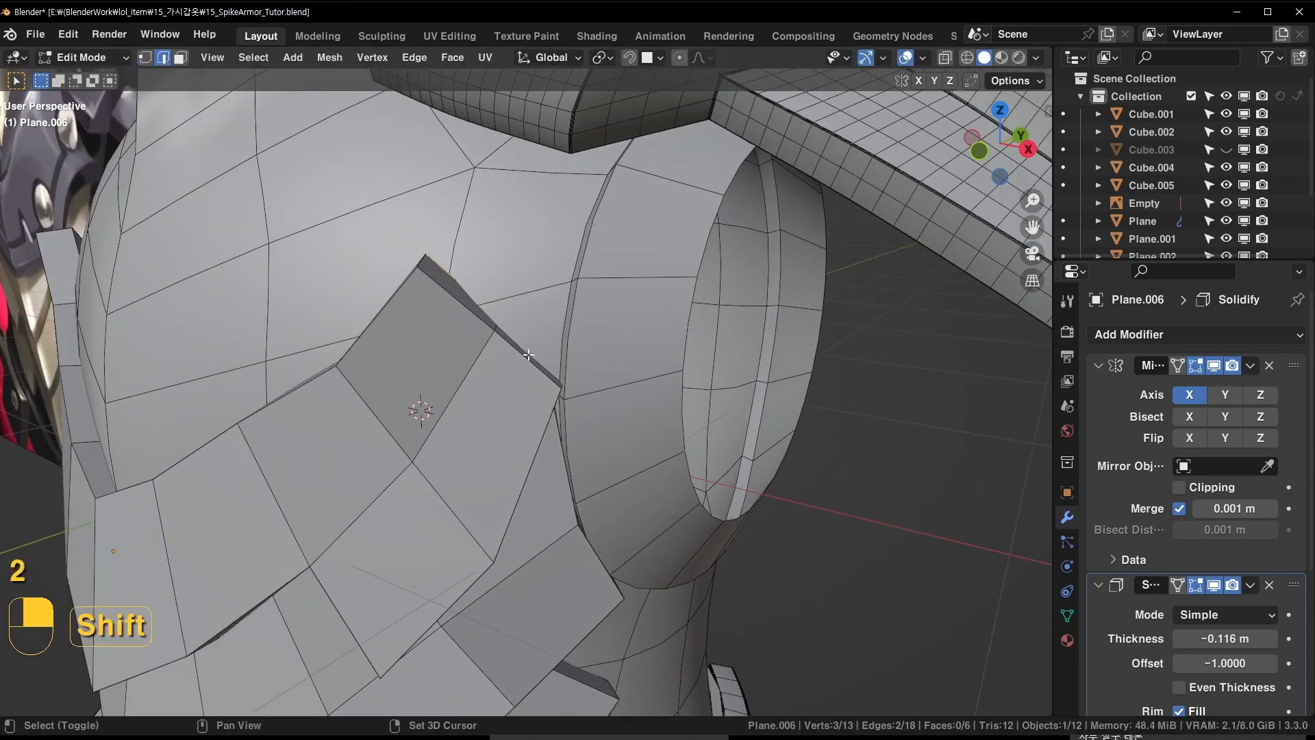
middle_drag(528, 354, 527, 380)
key(e)
click(522, 246)
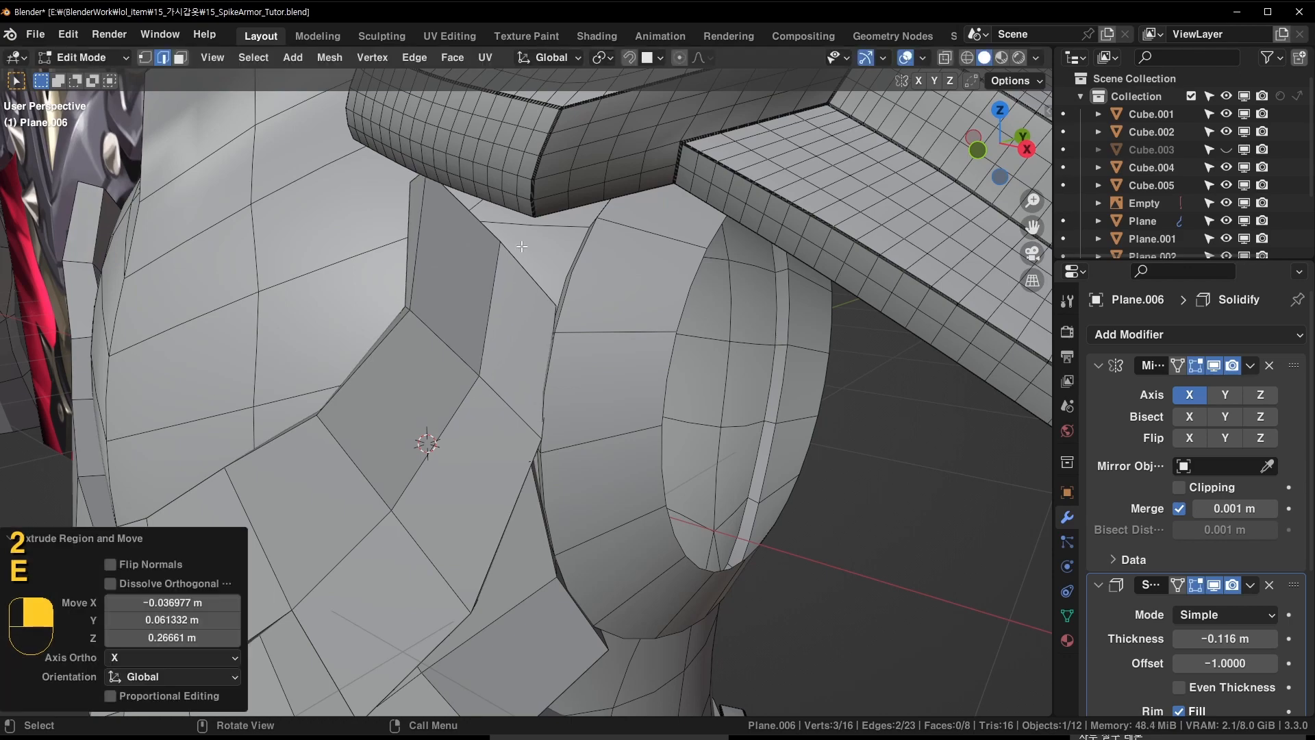
key(1)
click(420, 180)
key(g)
click(470, 235)
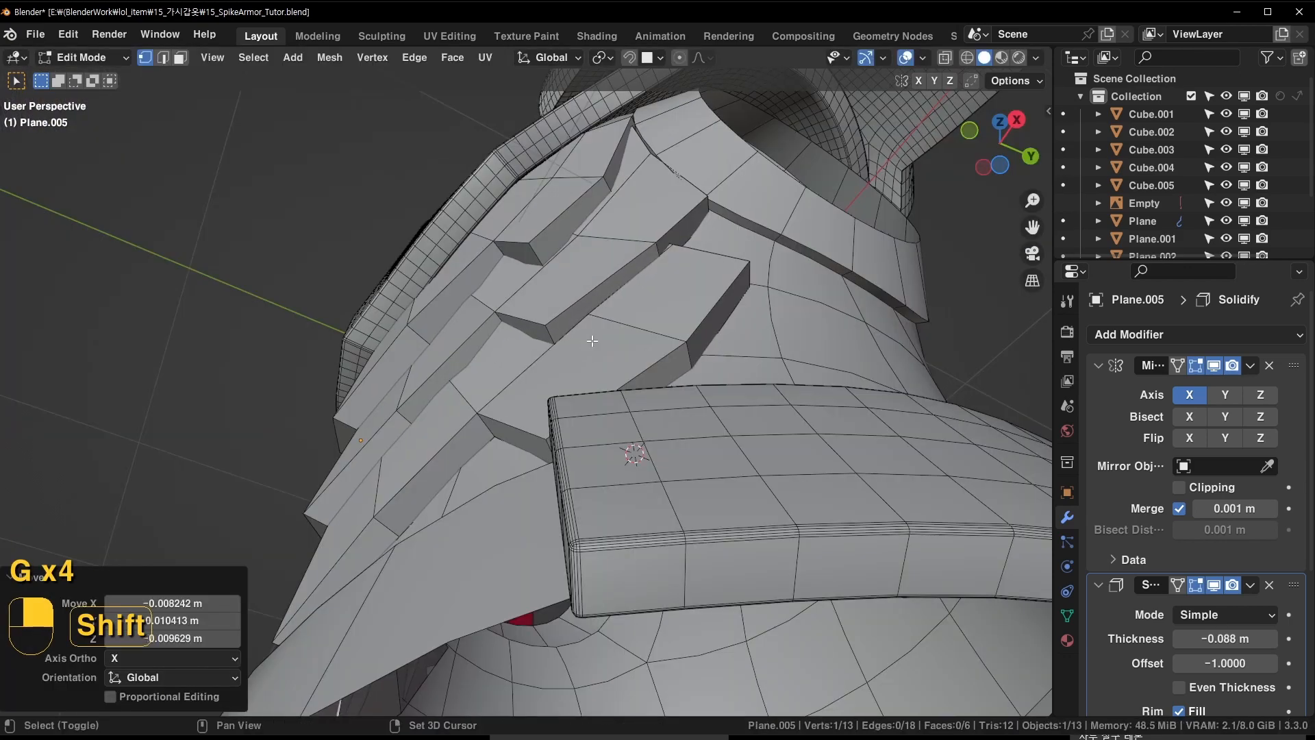
Finish editing the middle belly strip and save the file
middle_drag(685, 294, 578, 400)
scroll(516, 443, down, 5)
key(Tab)
key(ctrl+s)
scroll(654, 477, up, 2)
Select the lowest belly strip, save the file, and isolate the strip by hiding all other objects
click(655, 476)
click(563, 482)
scroll(578, 400, up, 2)
scroll(530, 281, down, 3)
key(ctrl+s)
middle_drag(545, 237, 500, 265)
scroll(500, 266, up, 3)
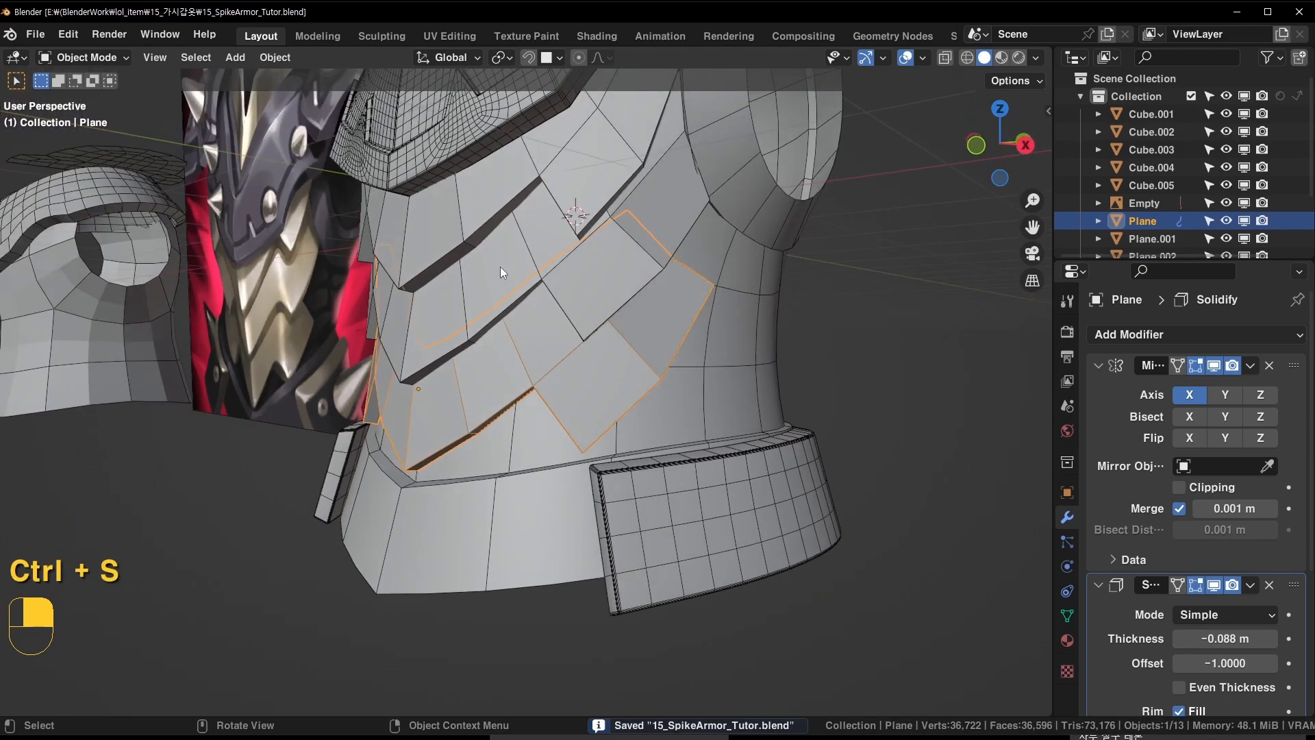
middle_drag(571, 398, 548, 387)
shift+middle_drag(642, 287, 488, 413)
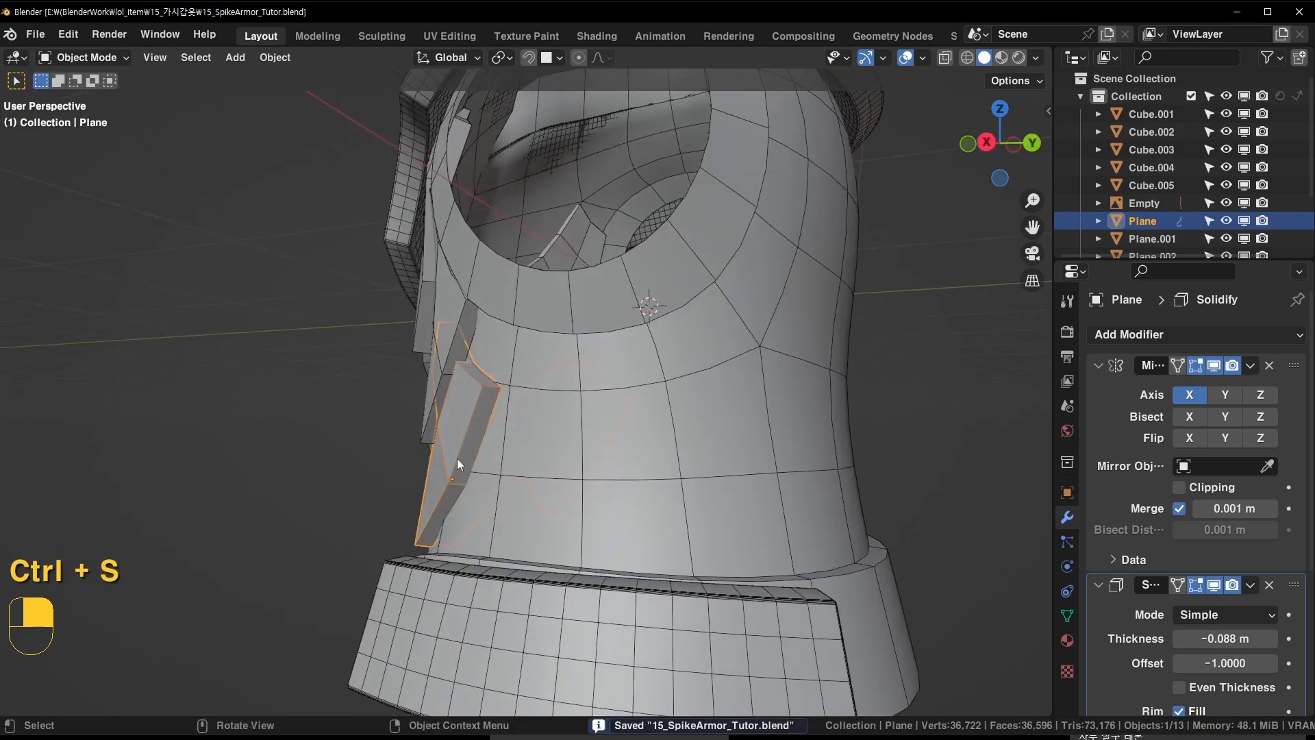
middle_drag(457, 458, 553, 465)
key(shift+h)
middle_drag(541, 588, 562, 541)
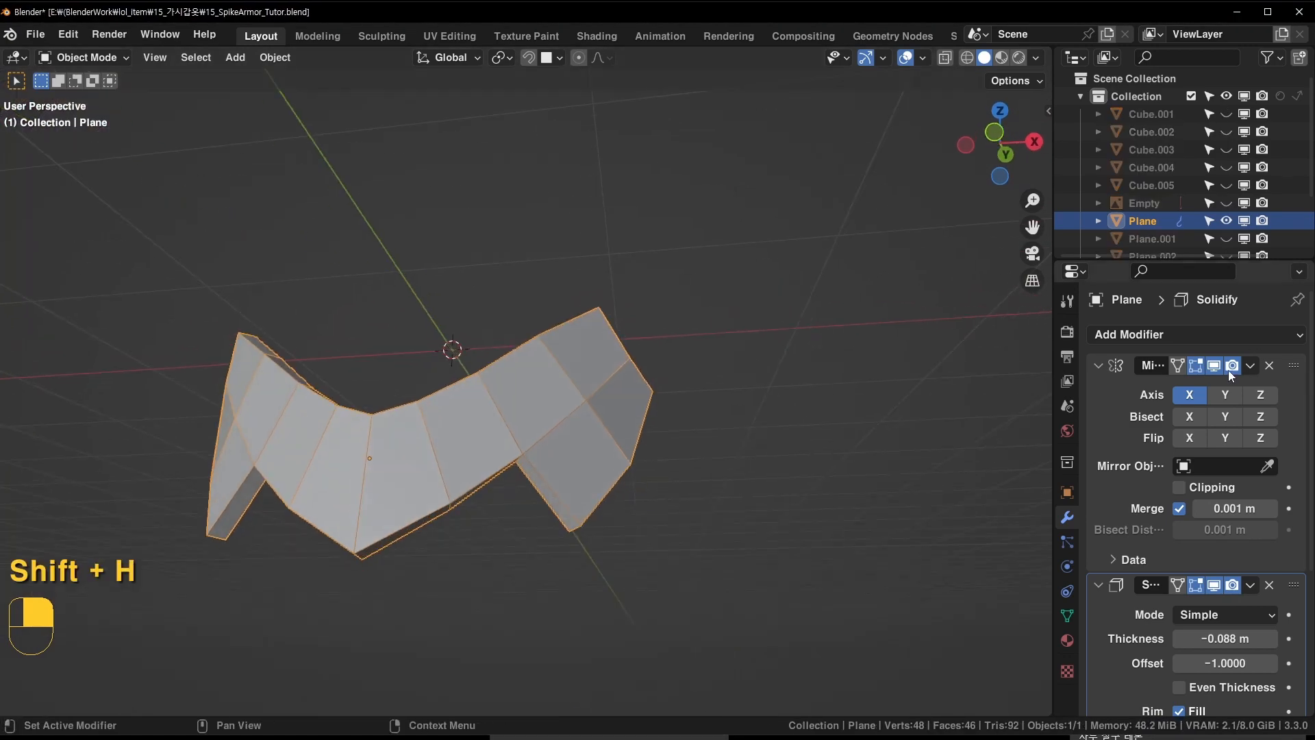
Replace the isolated strip's Solidify modifier with a level 2 Subdivision Surface modifier
click(1097, 585)
click(1098, 365)
key(Tab)
key(ctrl+2)
middle_drag(604, 465, 585, 445)
Crease the strip's front centre edge with a factor of 1.000
key(Tab)
key(2)
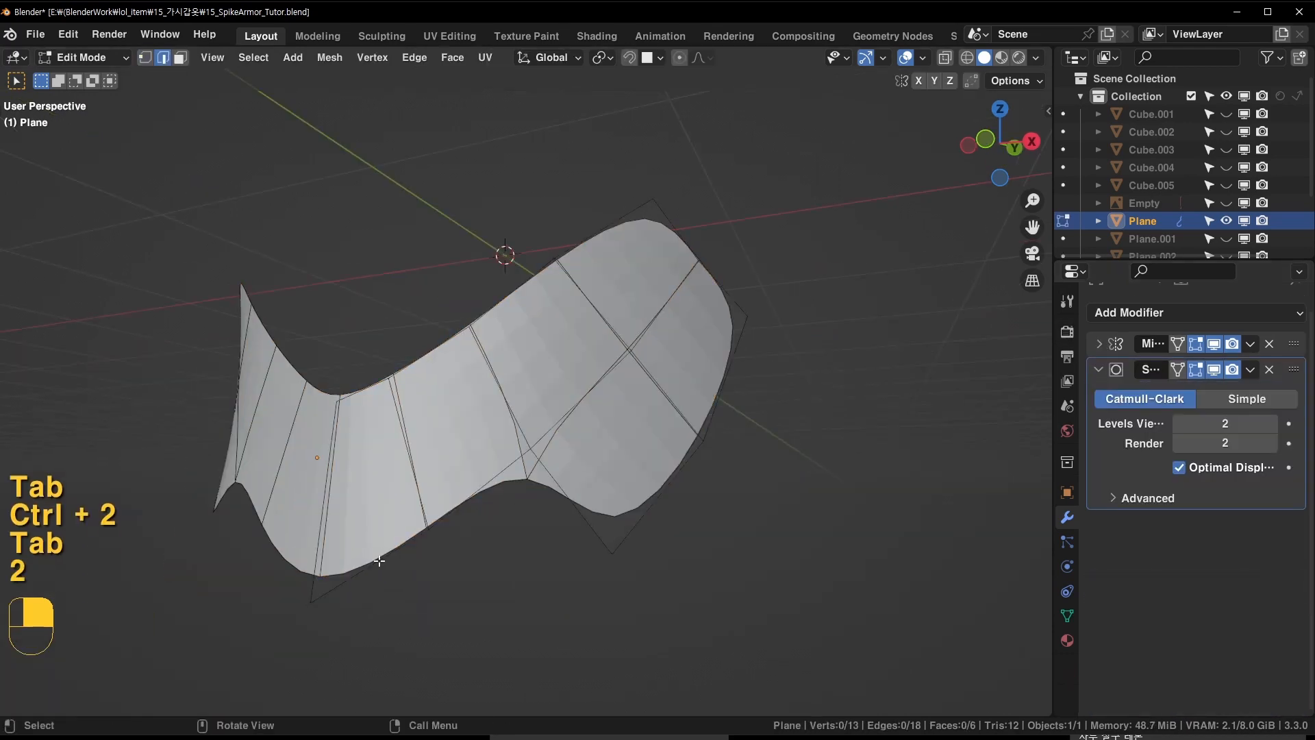
key(shift+e)
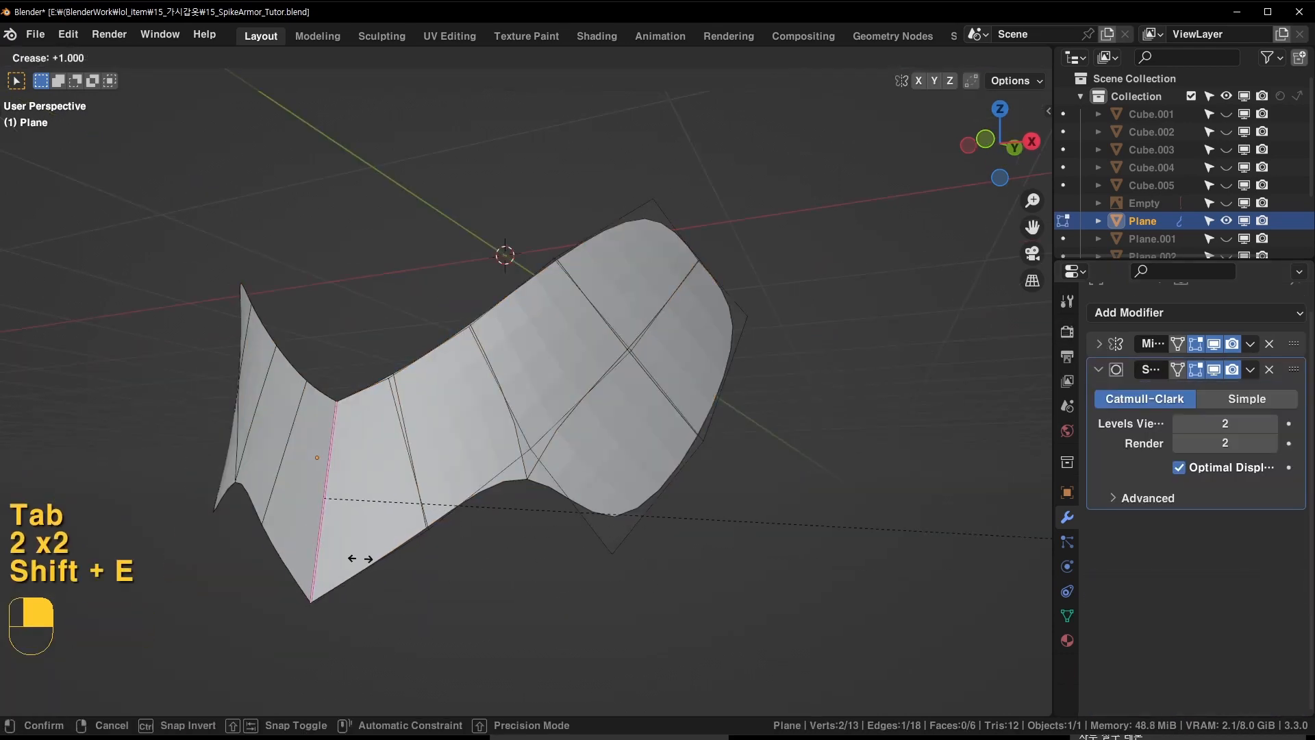
click(636, 498)
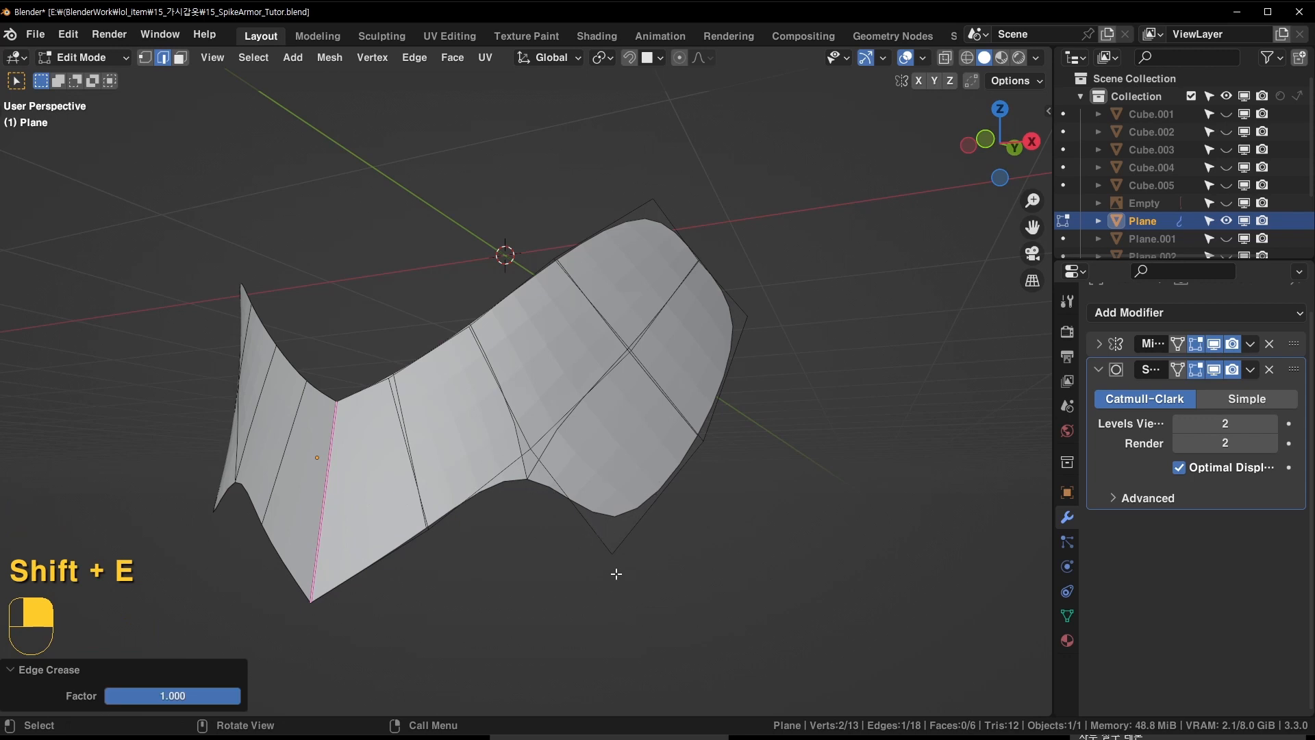
Crease the lowest strip's two side end edges and the adjoining lower edge with a factor of 1.000
click(650, 503)
shift+click(725, 384)
key(shift+e)
click(473, 496)
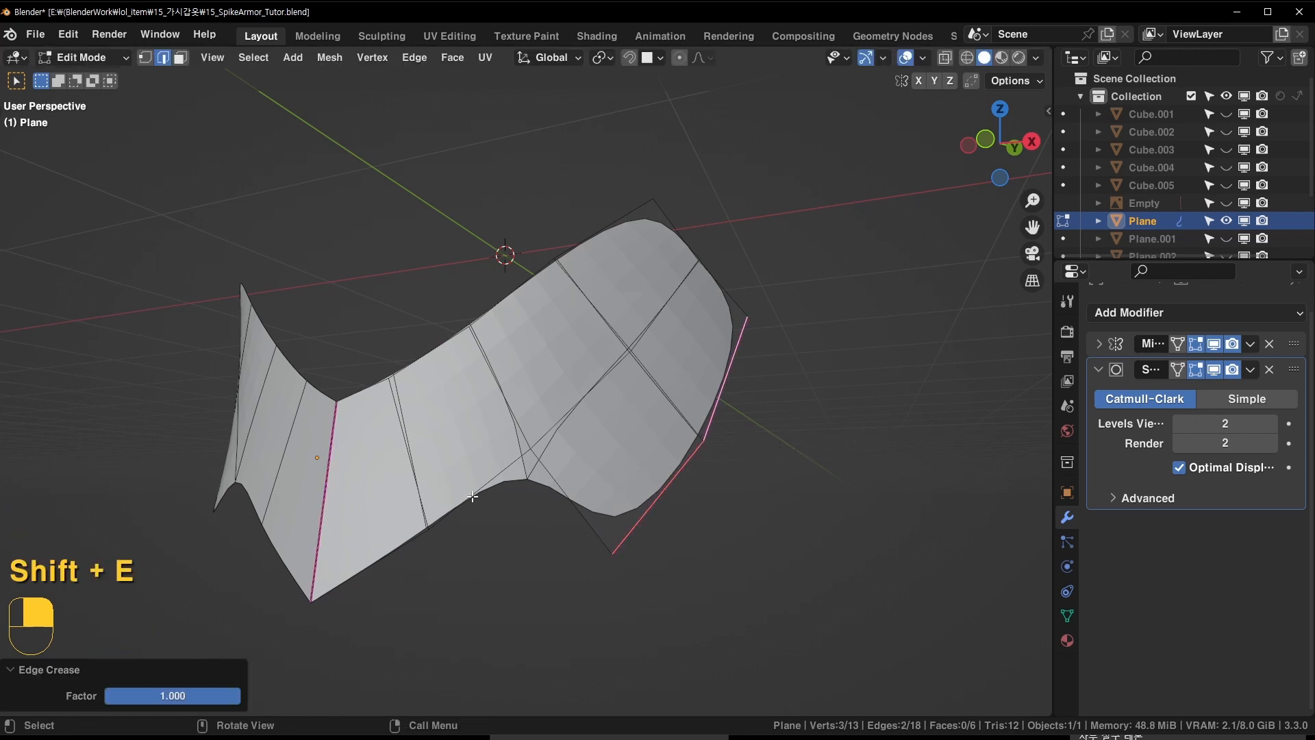
click(601, 534)
key(shift+e)
click(842, 652)
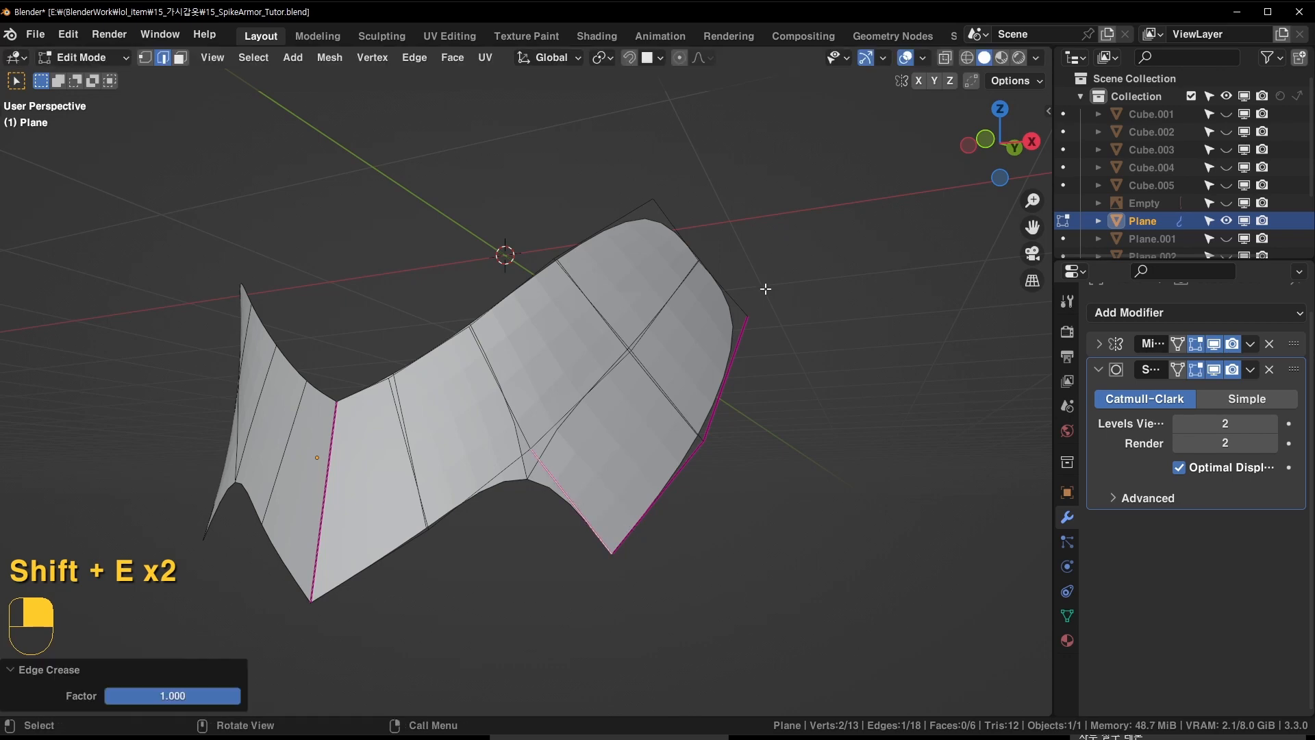
Crease the edges along the strip's upper border and return to Object Mode
shift+click(661, 222)
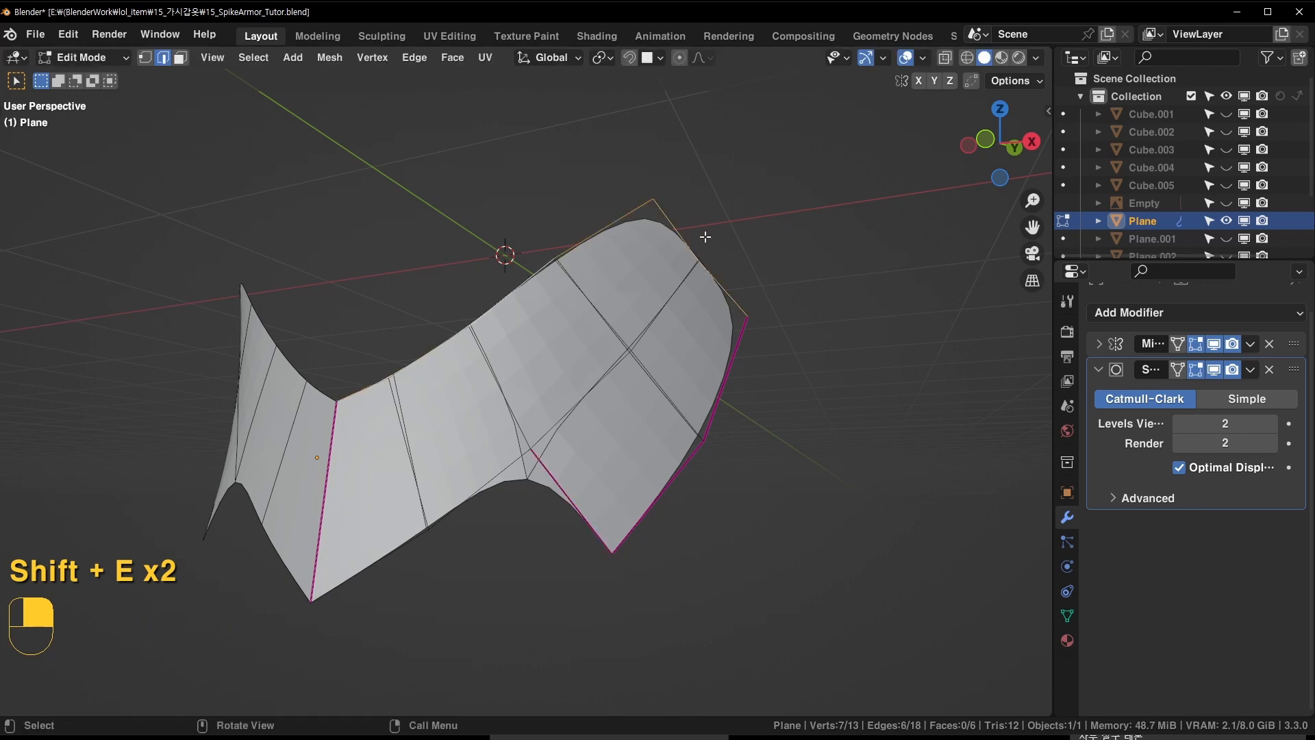
key(shift+e)
click(633, 469)
middle_drag(795, 555, 755, 554)
key(Tab)
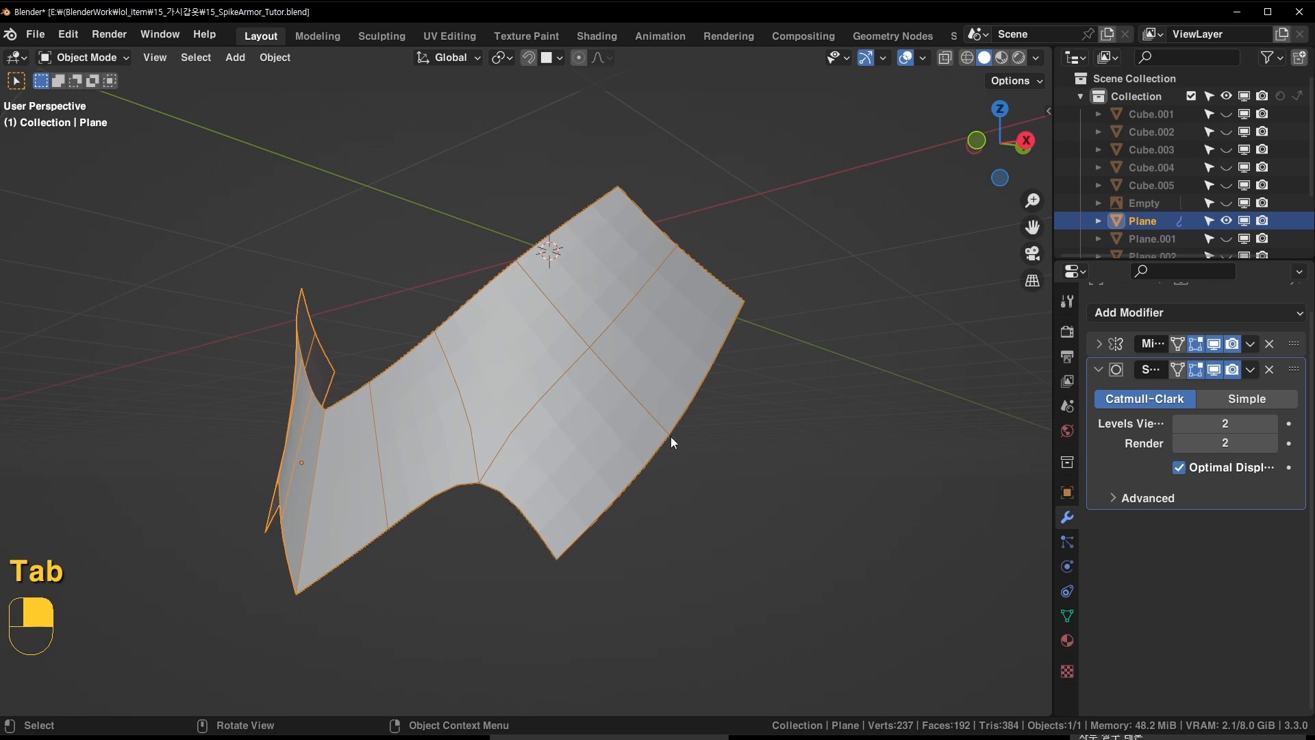
middle_drag(699, 336, 688, 363)
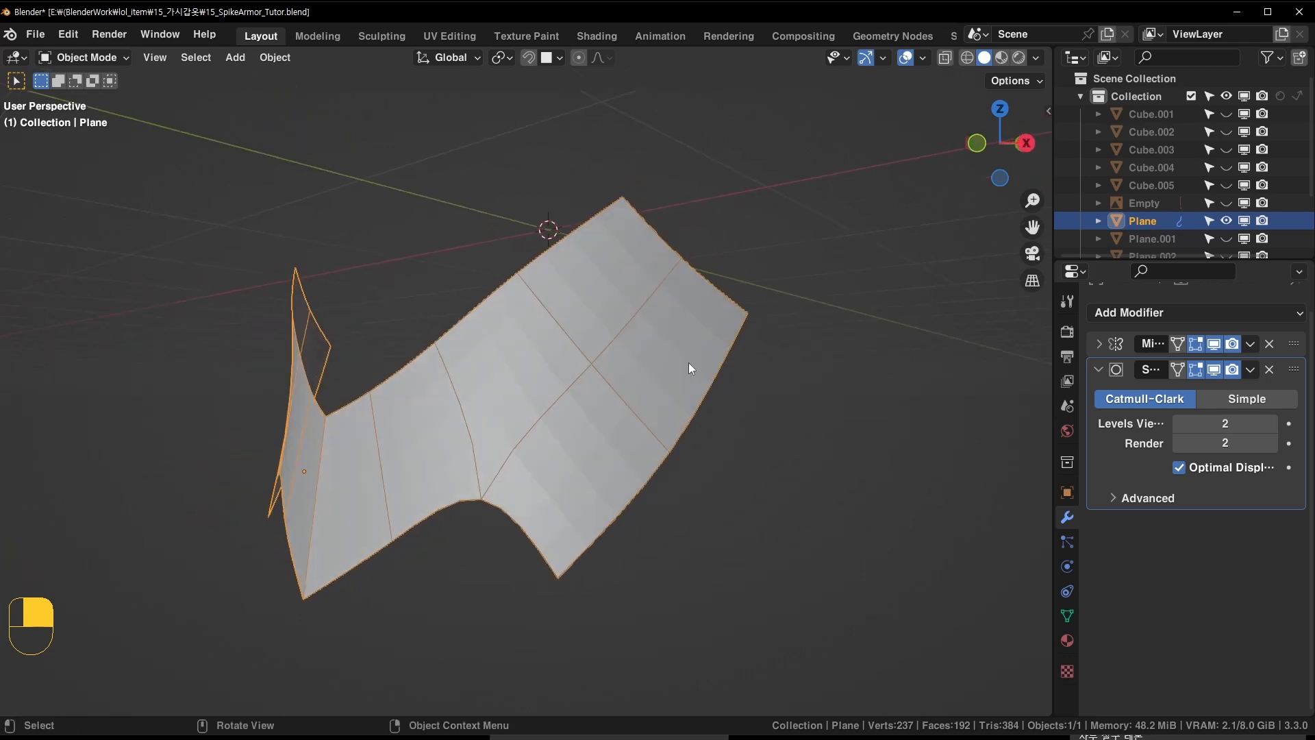
Reveal the hidden objects and add a Solidify modifier with a thickness of -0.098 m to the lowest belly strip
key(alt+h)
click(953, 537)
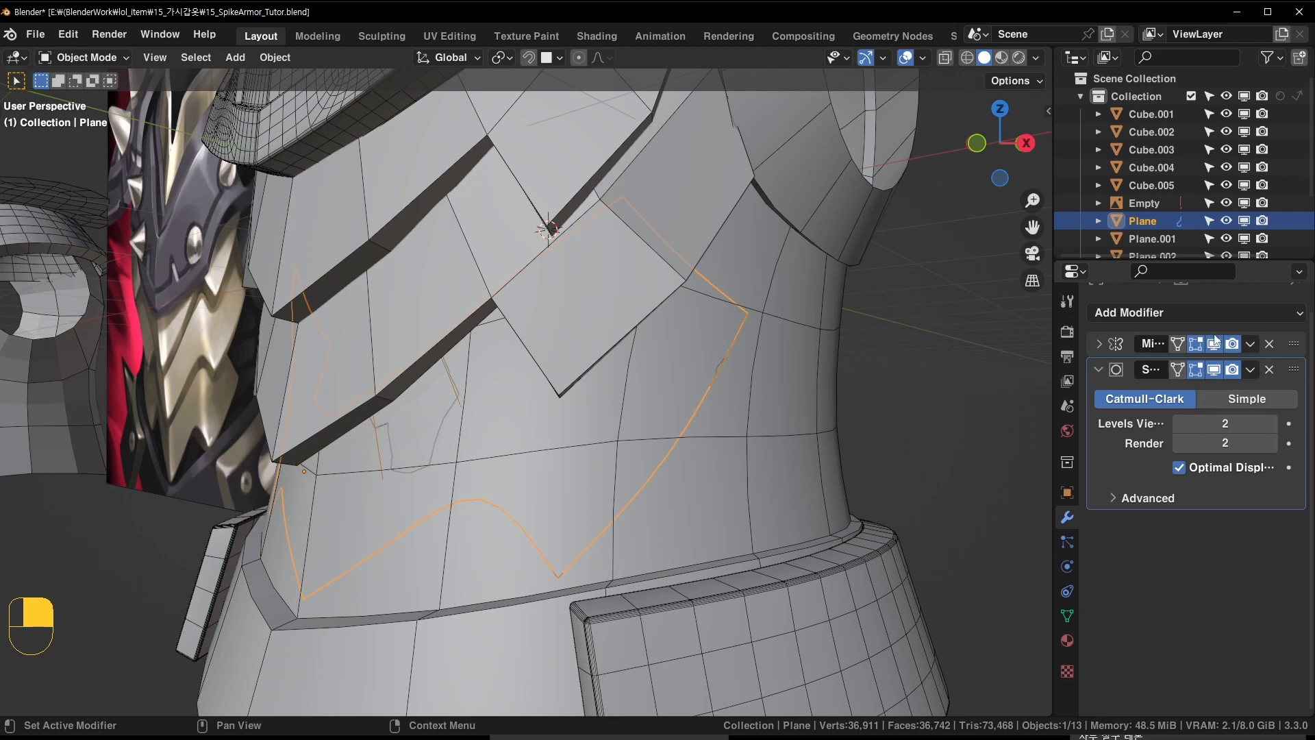
click(1231, 312)
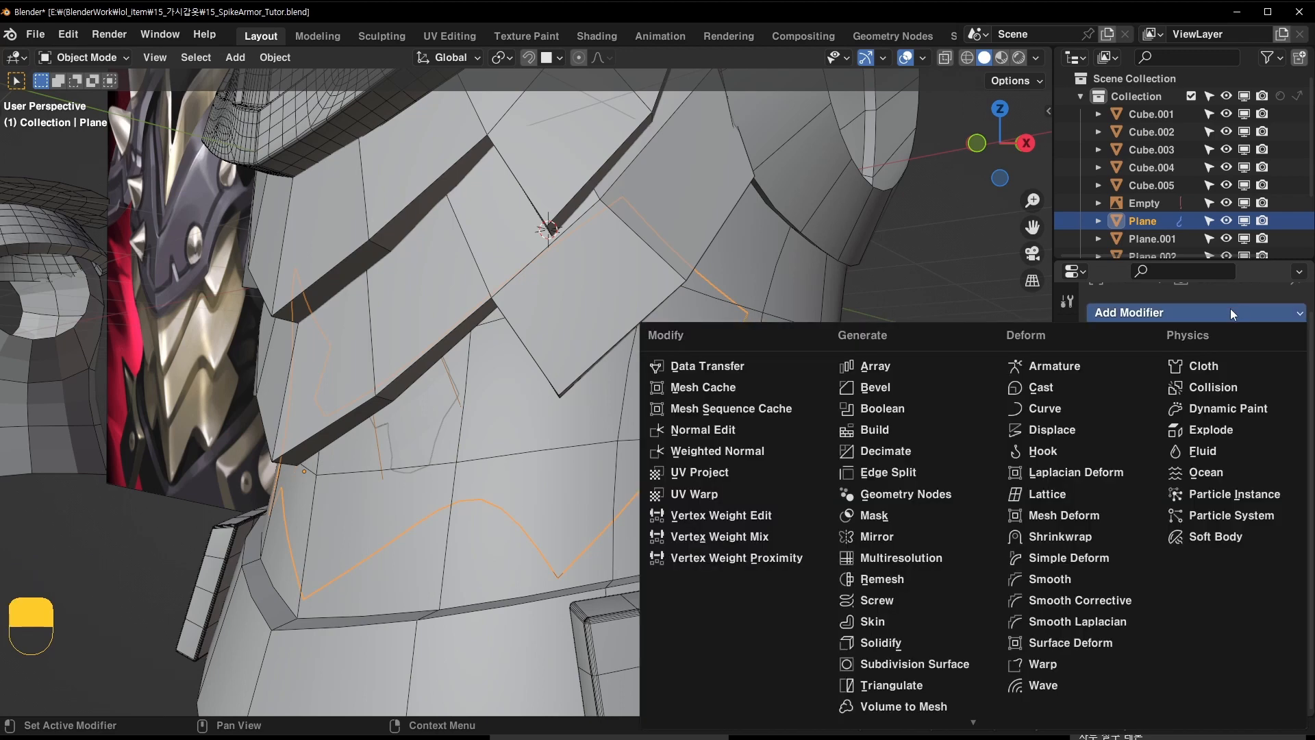
click(918, 643)
scroll(1196, 525, down, 2)
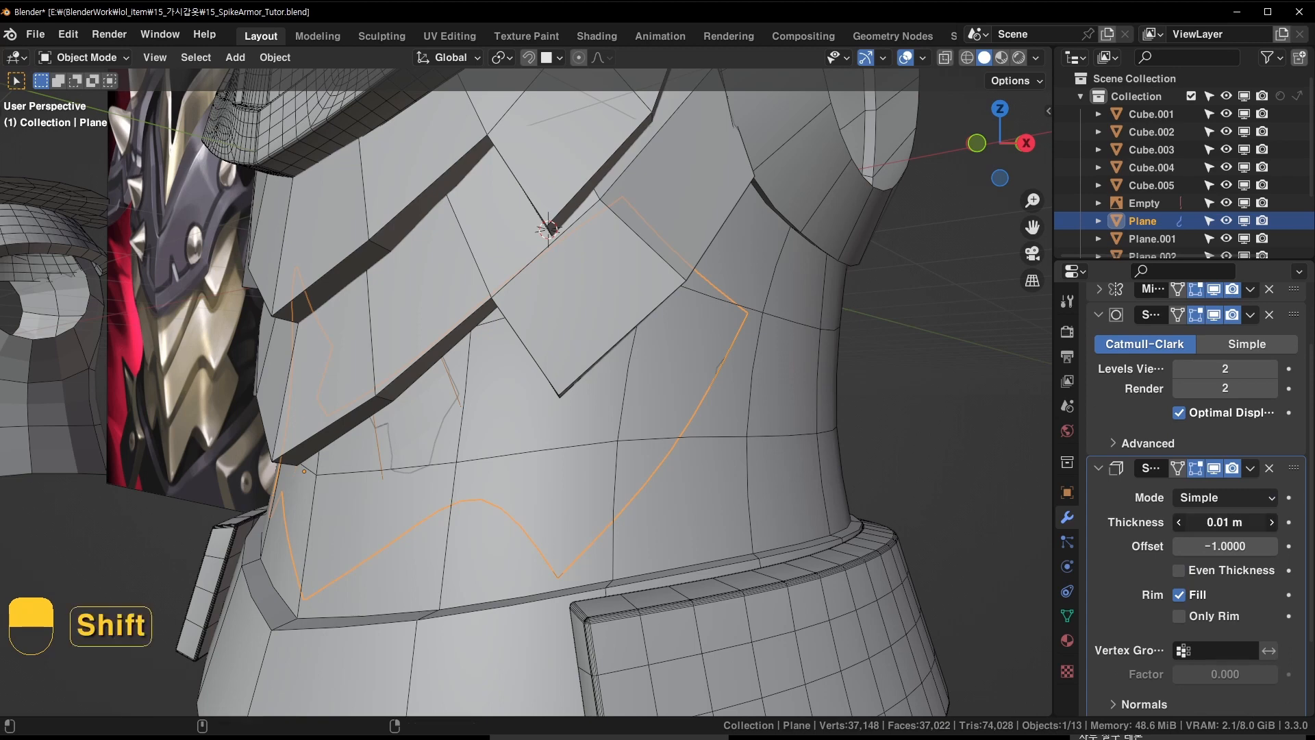
shift+drag(1225, 522, 1166, 522)
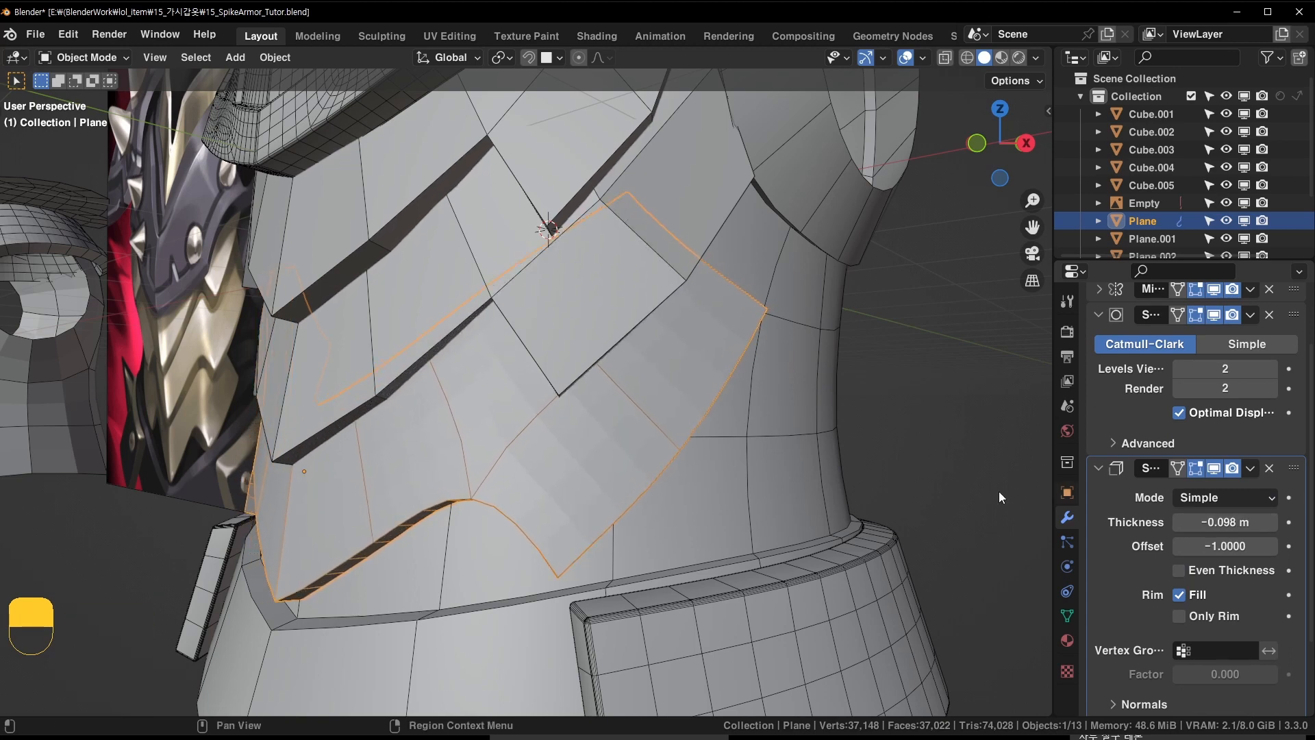
middle_drag(388, 512, 408, 478)
middle_drag(635, 437, 509, 321)
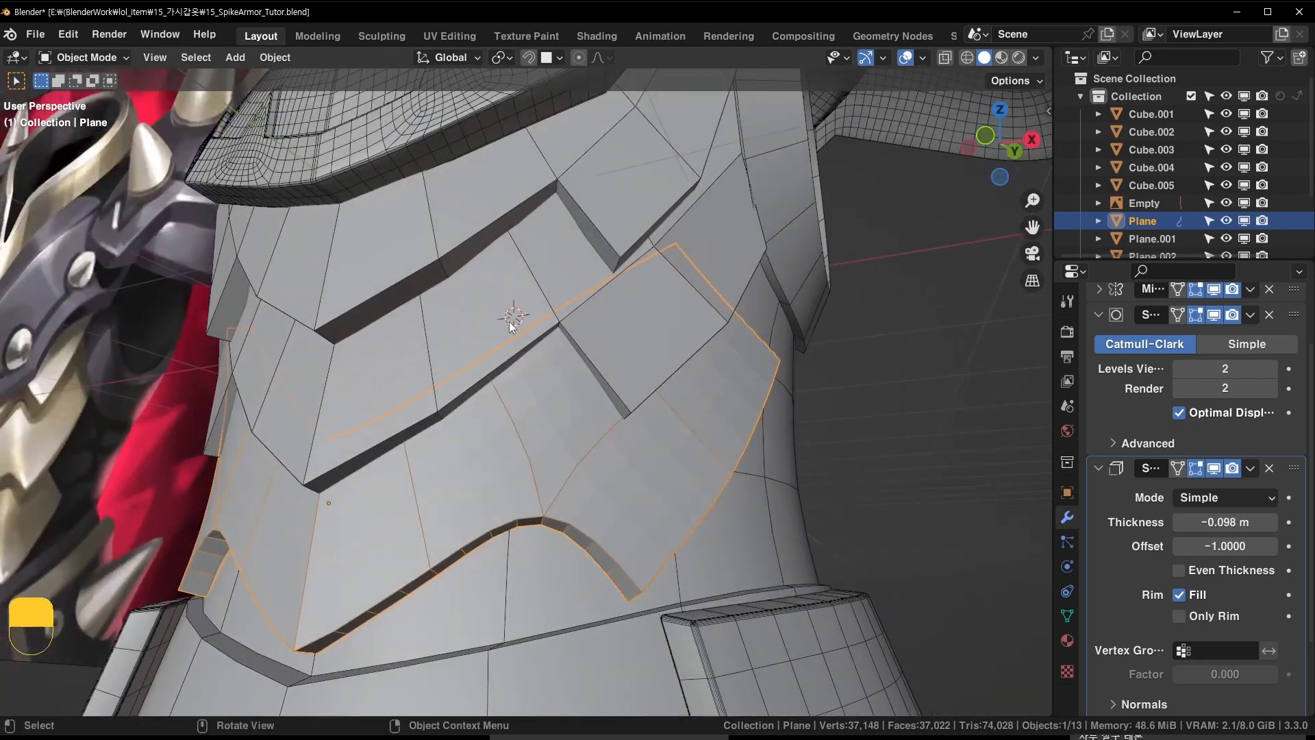
Set the lowest strip's viewport subdivision level to 4 and convert the strip to a mesh
click(509, 321)
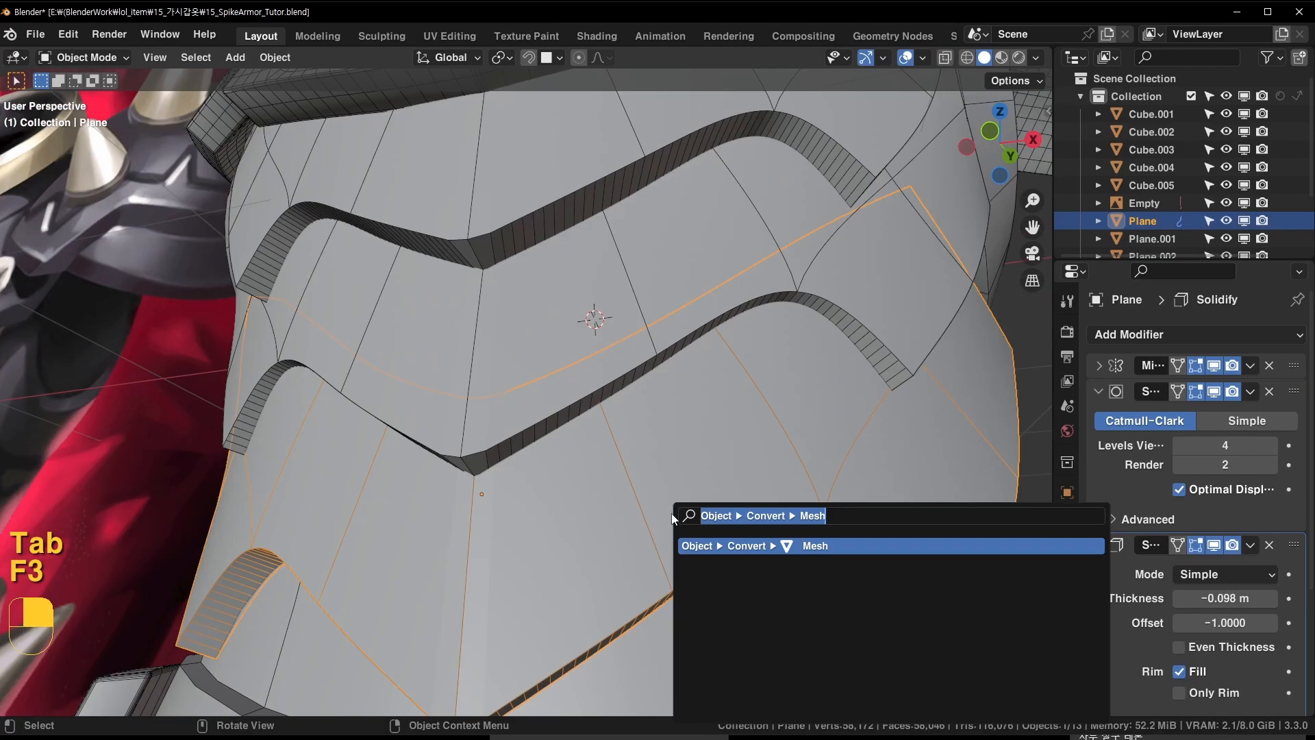
key(Return)
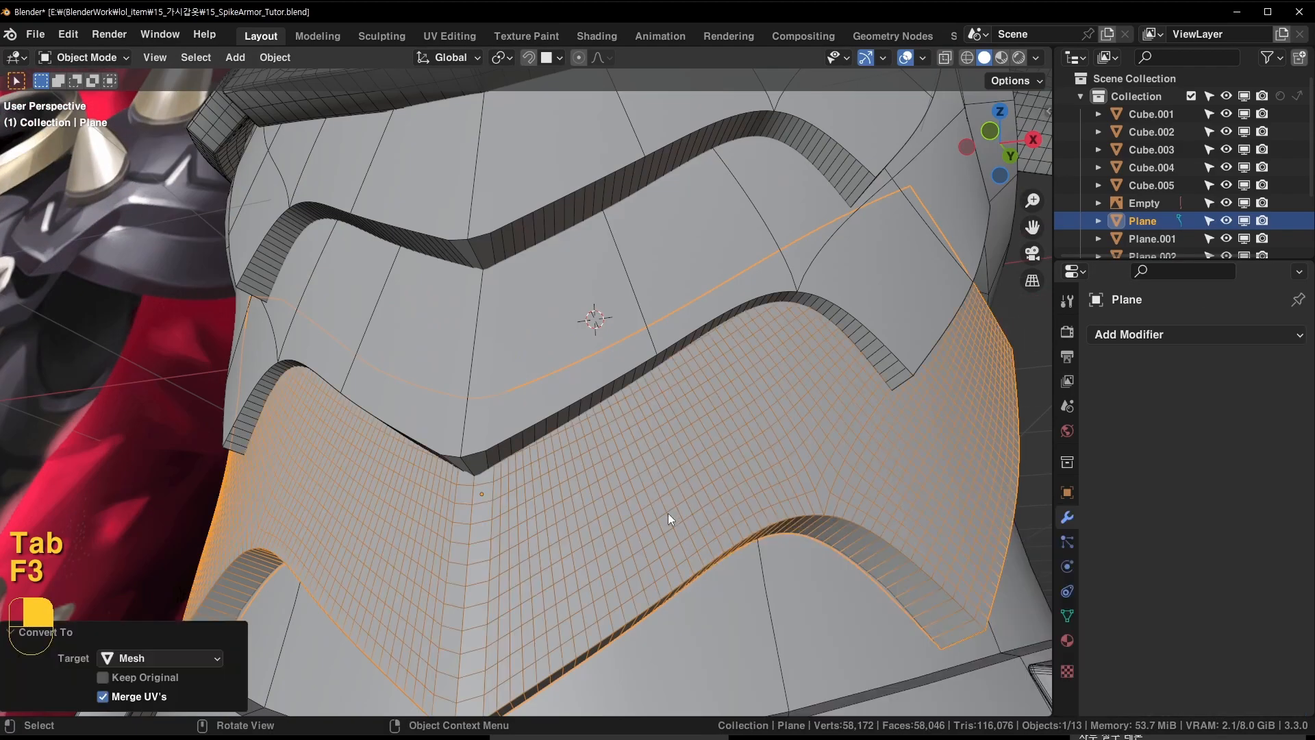
middle_drag(668, 513, 737, 443)
Convert the middle and upper belly strips to meshes
click(553, 380)
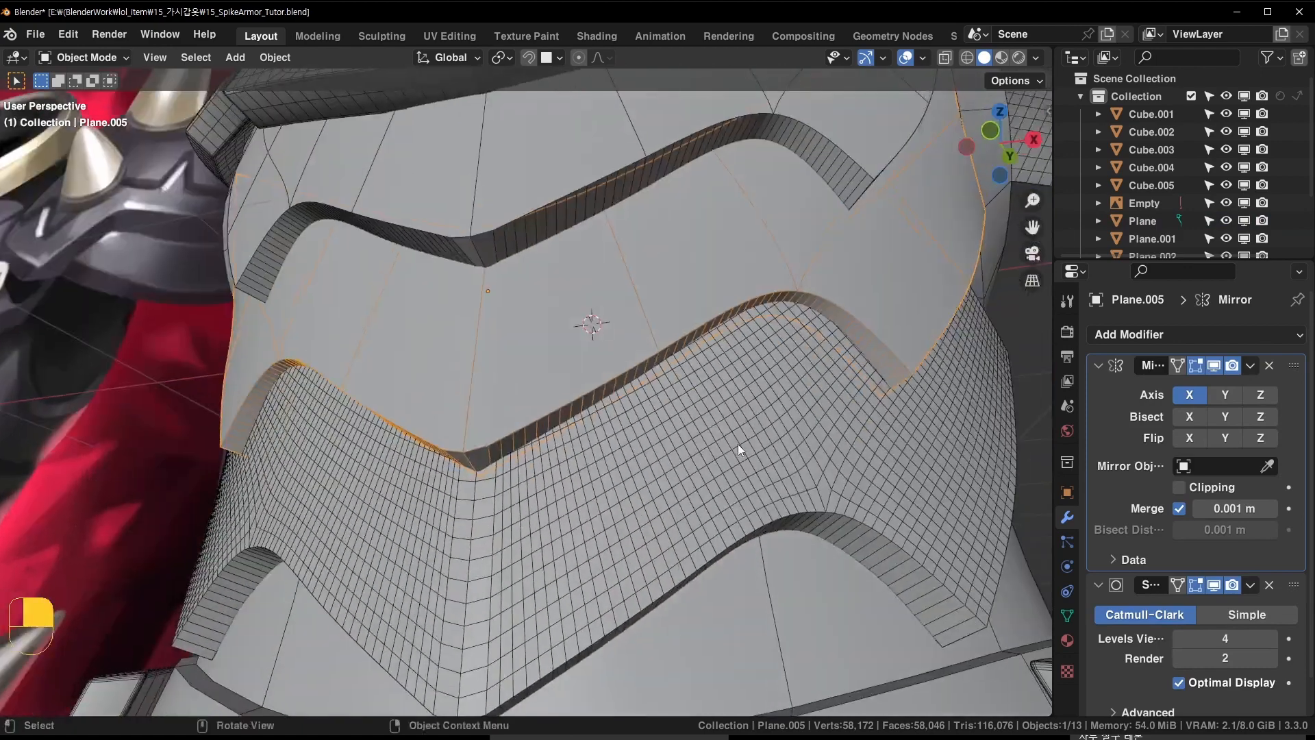
key(F3)
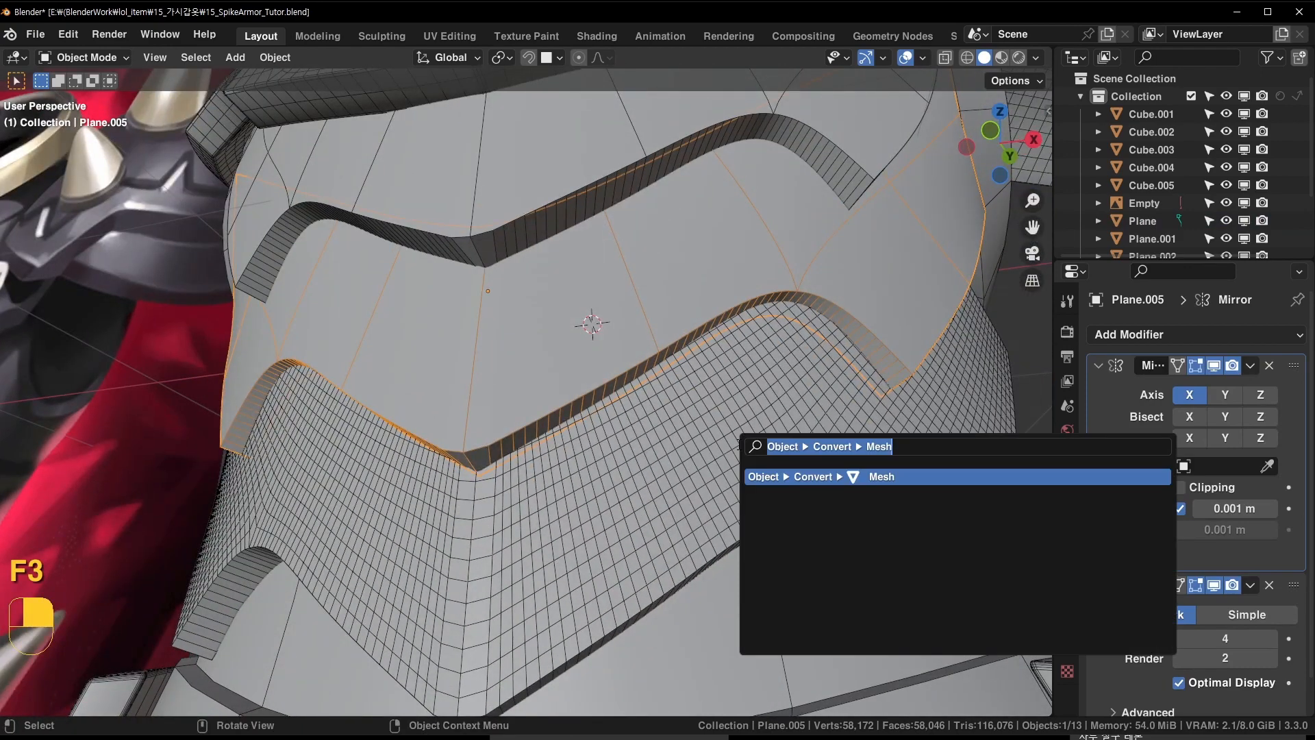
click(883, 476)
click(512, 177)
key(F3)
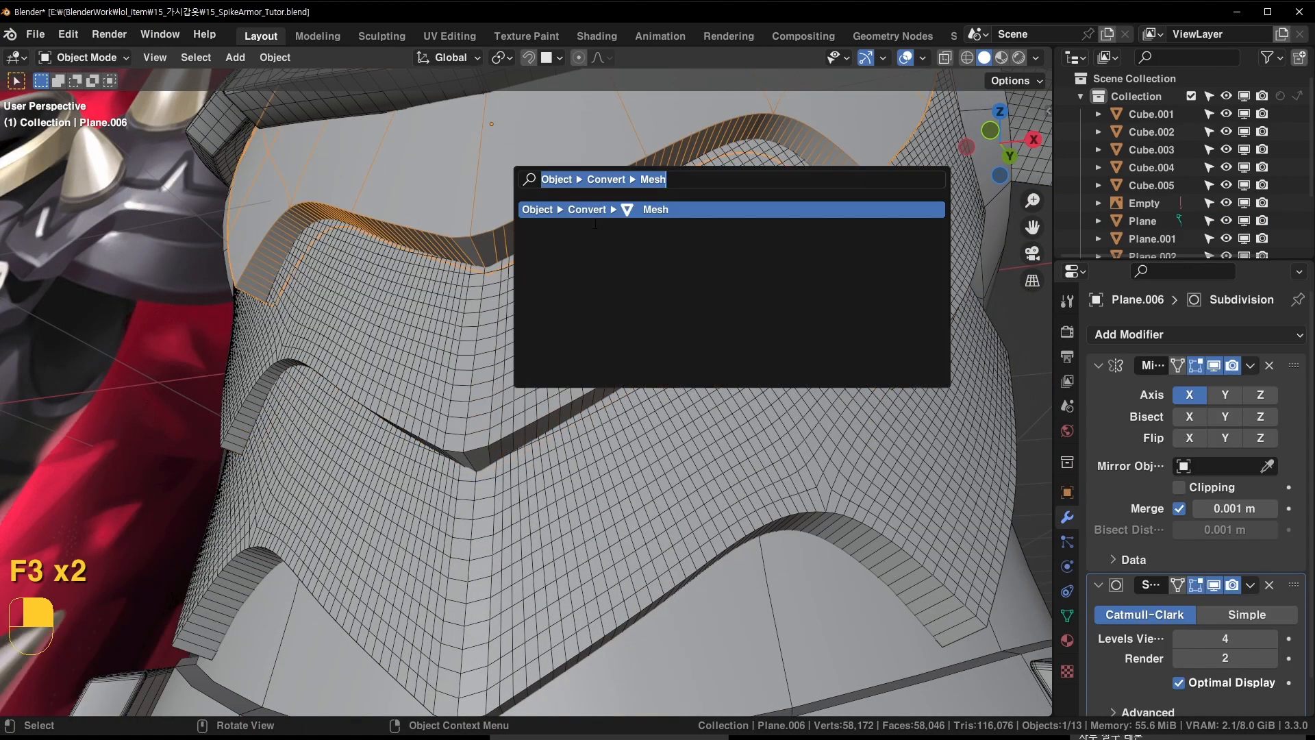
click(548, 205)
Save the file and bevel the creased edges of the joined belly strips with 4 segments and a width of 0.00545 m
scroll(618, 269, down, 3)
key(ctrl+s)
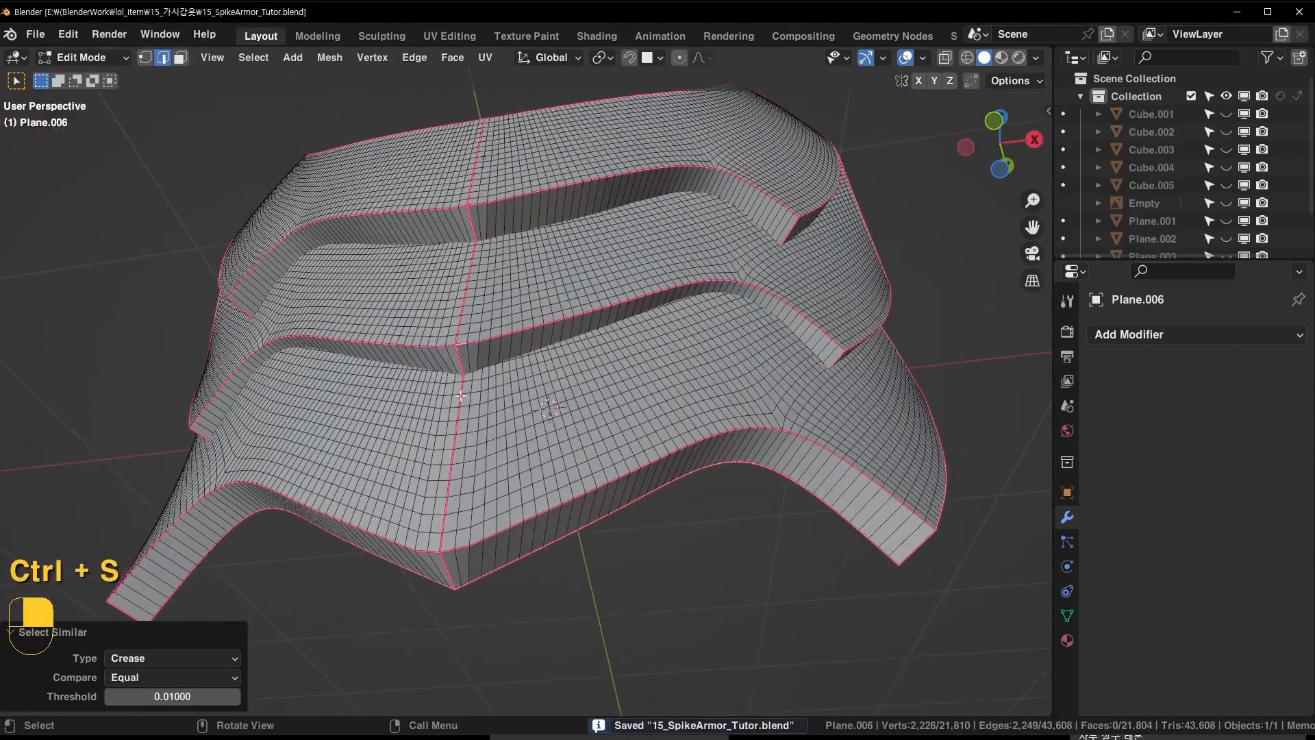
scroll(507, 390, up, 2)
key(ctrl+b)
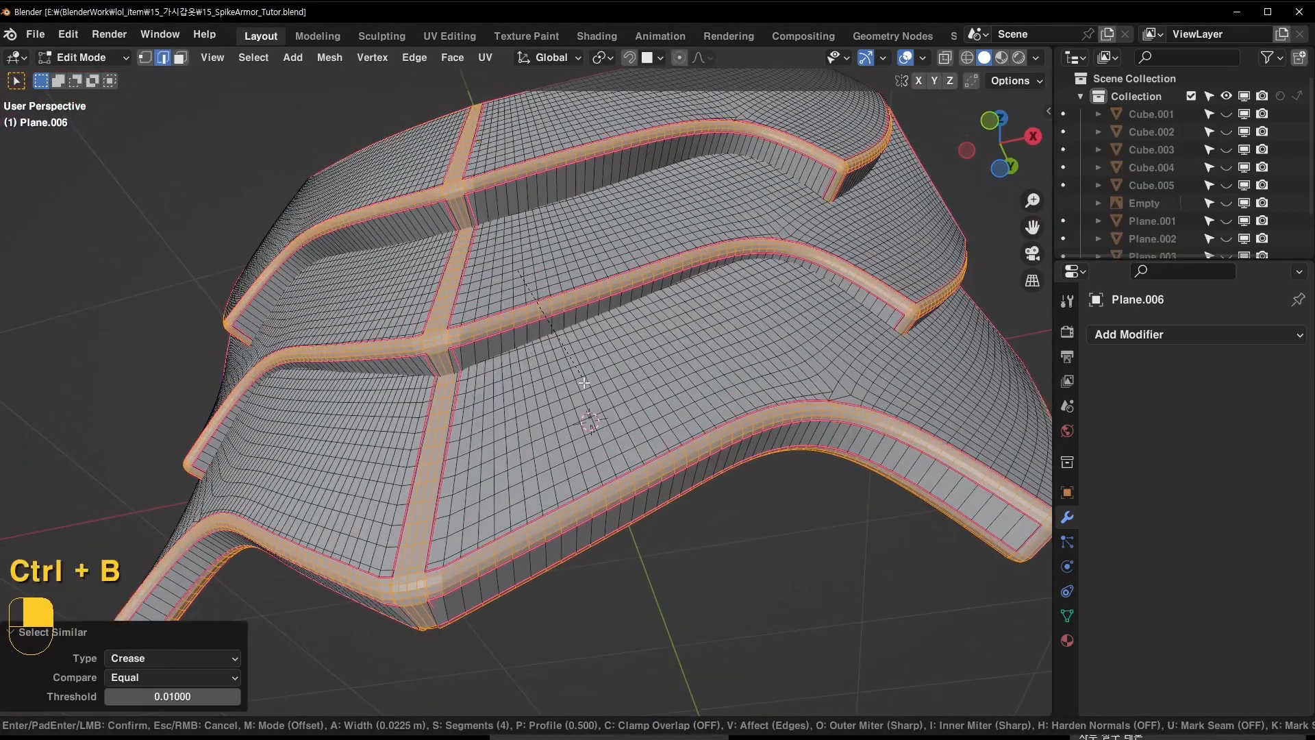
key(shift)
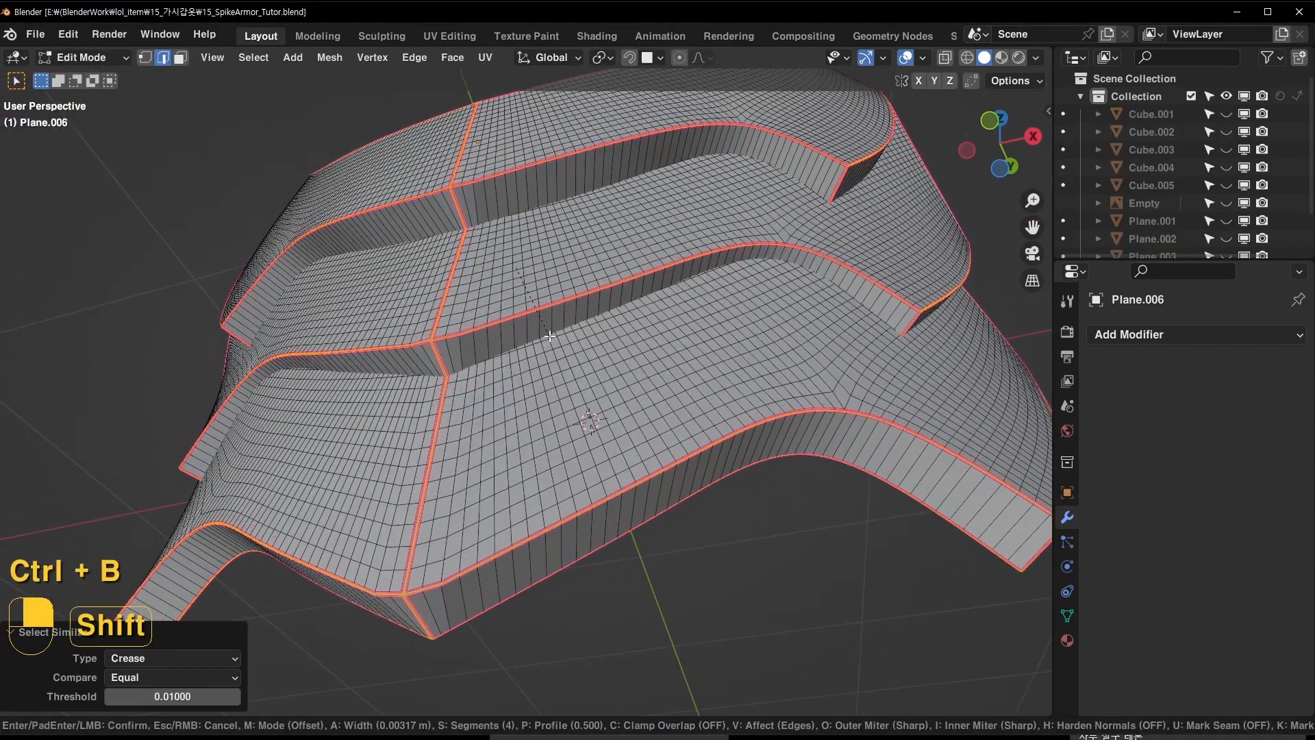
click(546, 352)
middle_drag(547, 353, 515, 468)
scroll(515, 468, down, 5)
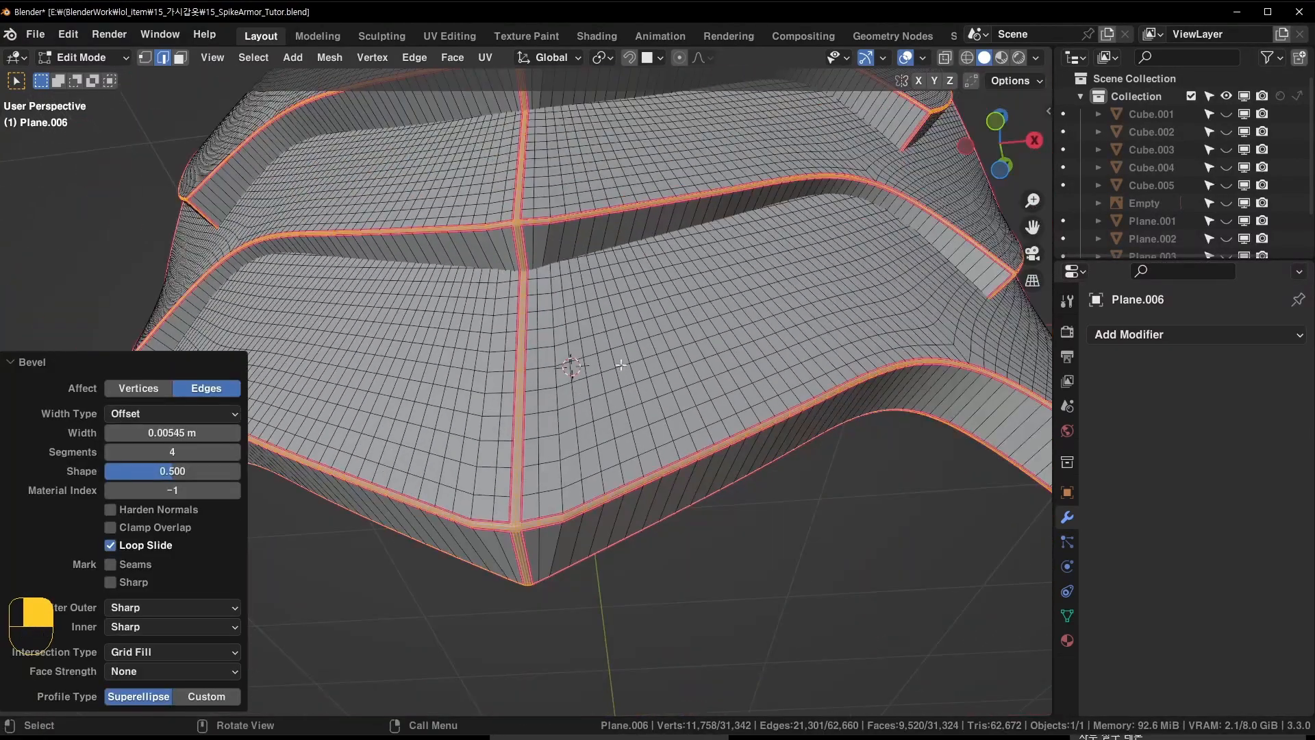
Turn off the wireframe overlay in Object Mode and apply Shade Auto Smooth at 60° to the joined belly plates
key(Tab)
middle_drag(821, 413, 671, 363)
key(ctrl+w)
click(264, 59)
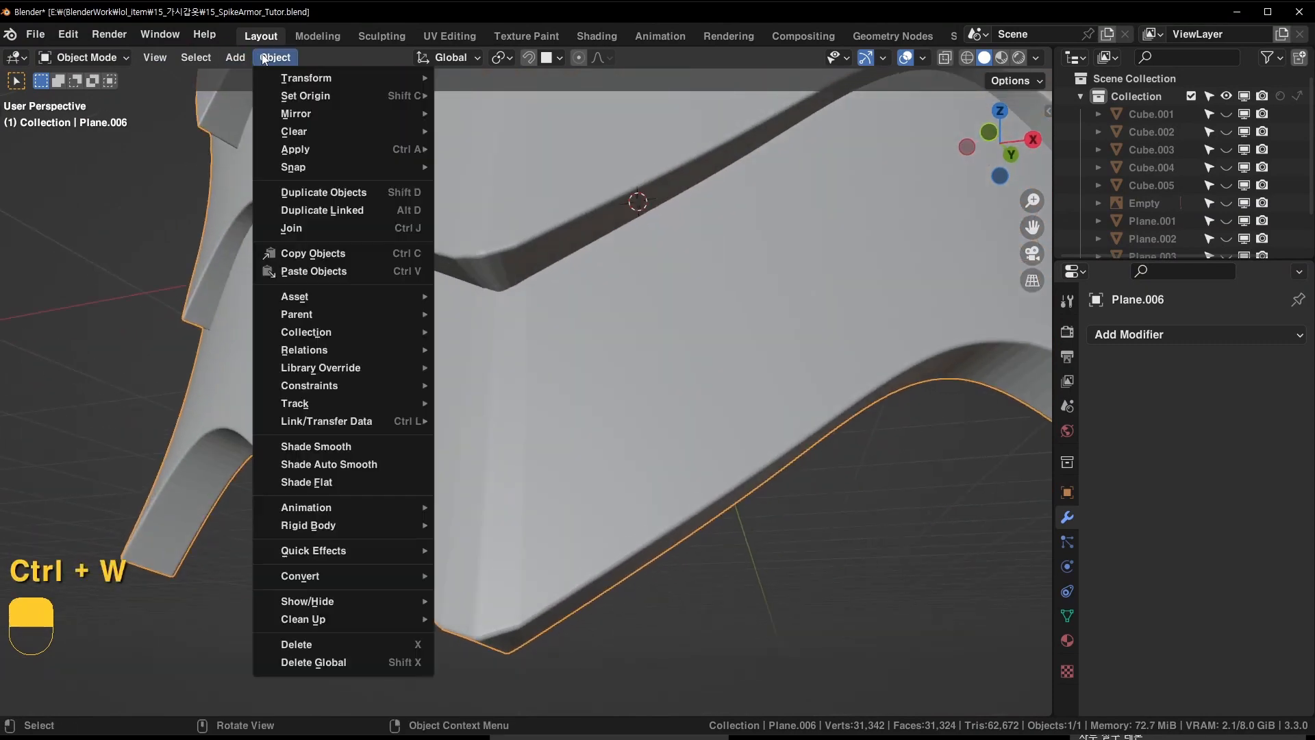
click(375, 462)
middle_drag(519, 476, 646, 517)
scroll(708, 443, down, 2)
scroll(642, 503, down, 3)
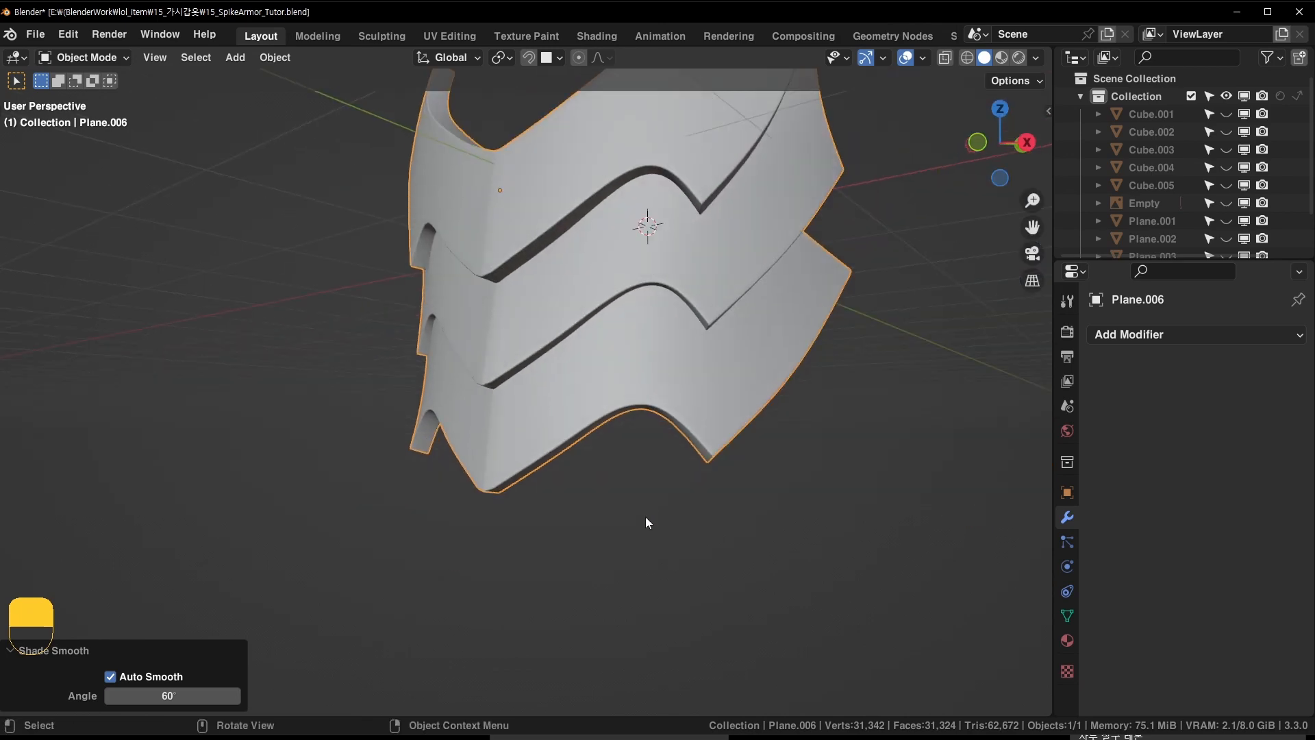
Reveal the hidden armor parts, then isolate the torso body and apply its Mirror modifier
key(alt+h)
click(693, 565)
middle_drag(712, 541, 582, 343)
shift+middle_drag(582, 342, 516, 487)
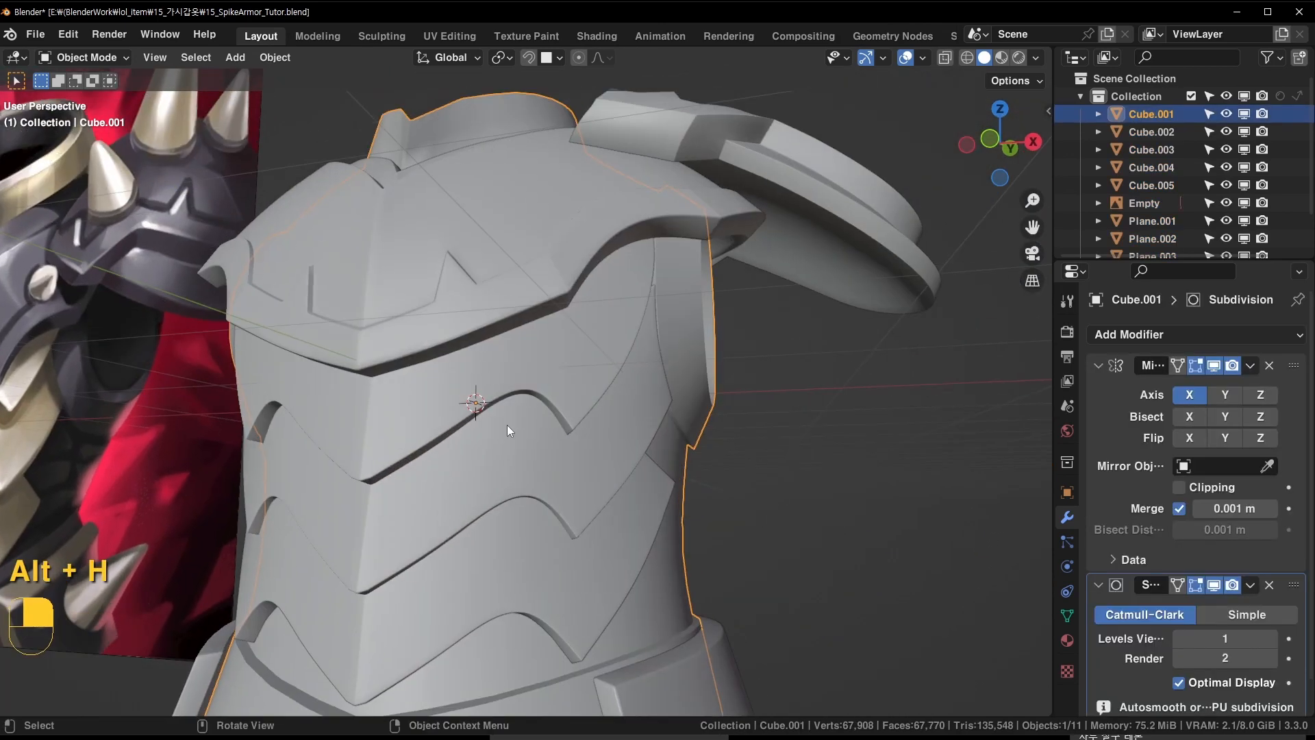
scroll(566, 406, down, 3)
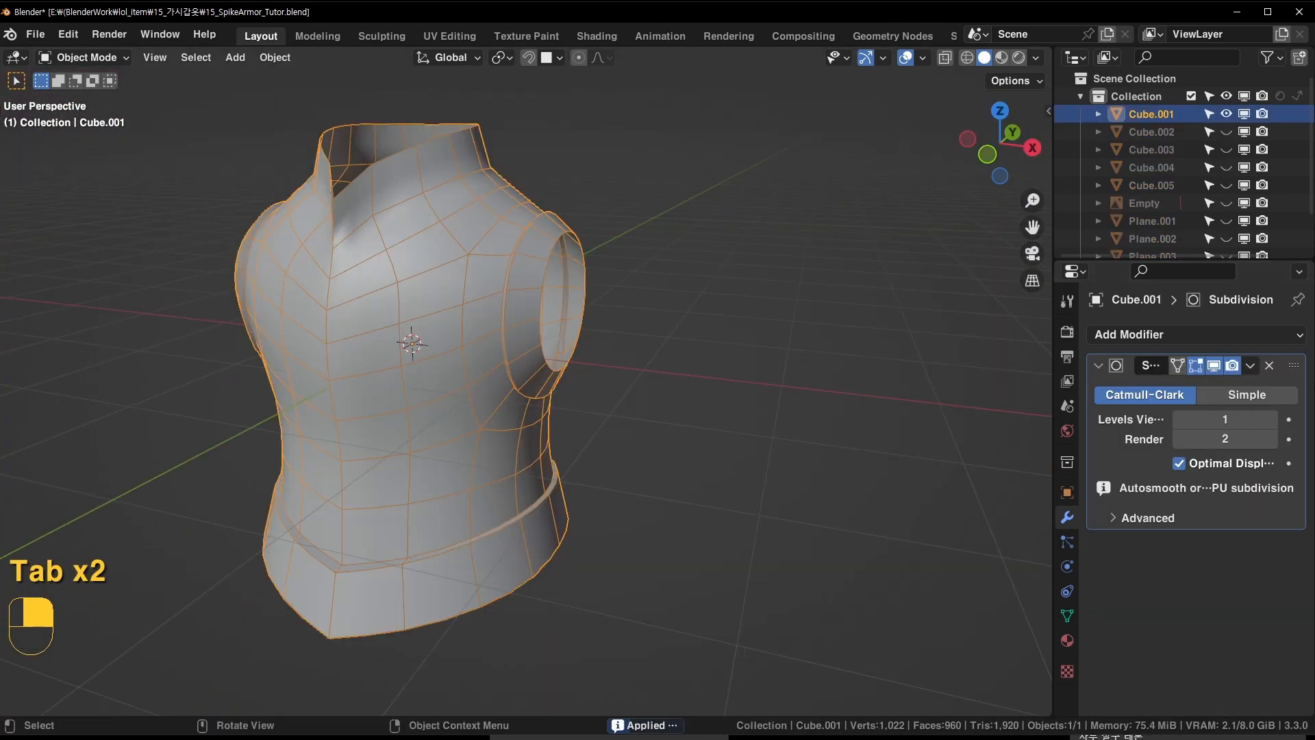
Try applying the torso body's Subdivision Surface modifier at level 1
key(ctrl+a)
middle_drag(616, 370, 484, 350)
scroll(533, 384, up, 4)
scroll(585, 326, down, 4)
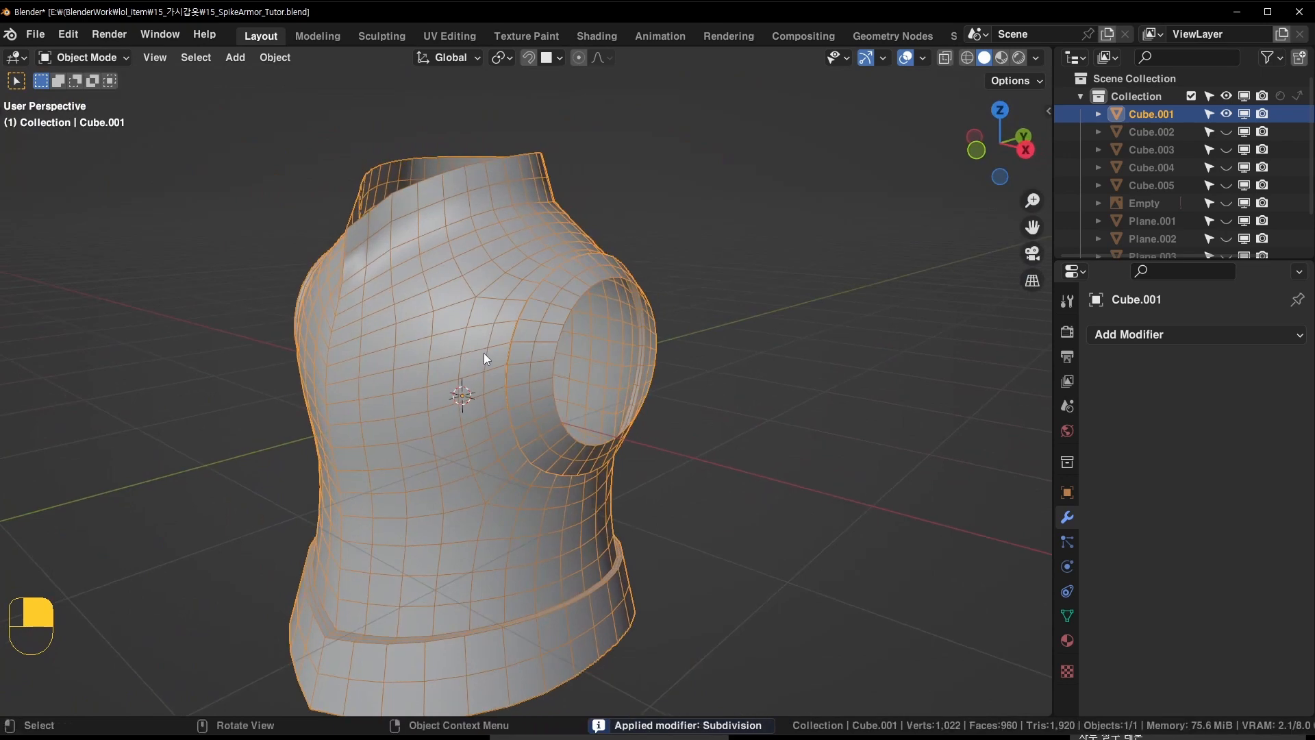
key(ctrl+z)
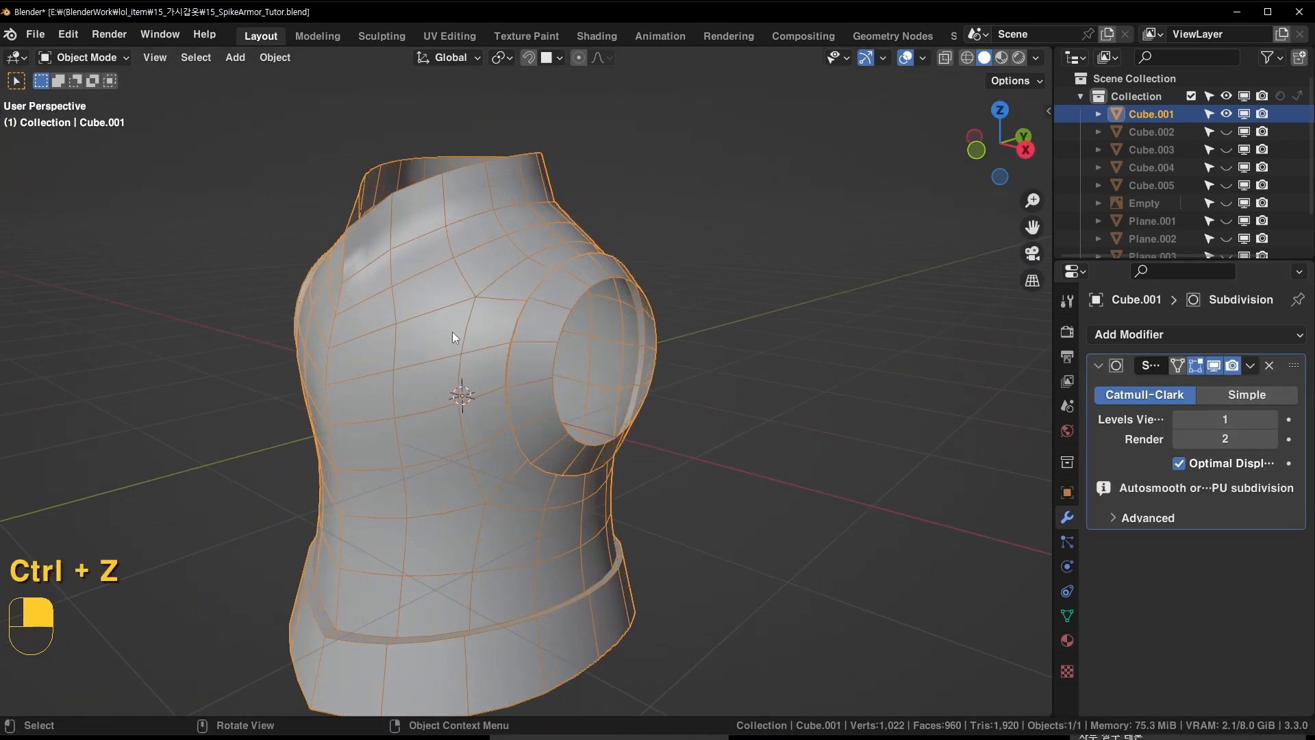
Set the torso body's Subdivision Surface modifier to level 2 and apply it
key(ctrl+2)
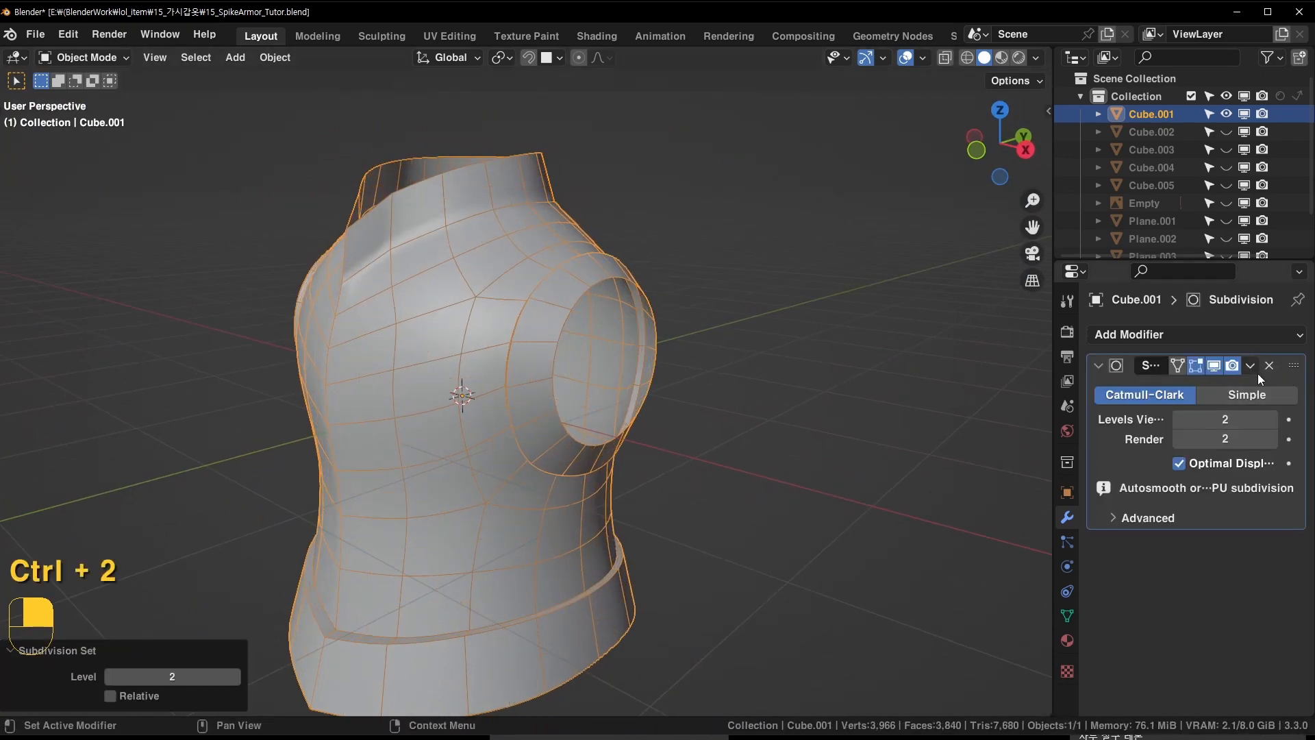
key(ctrl+a)
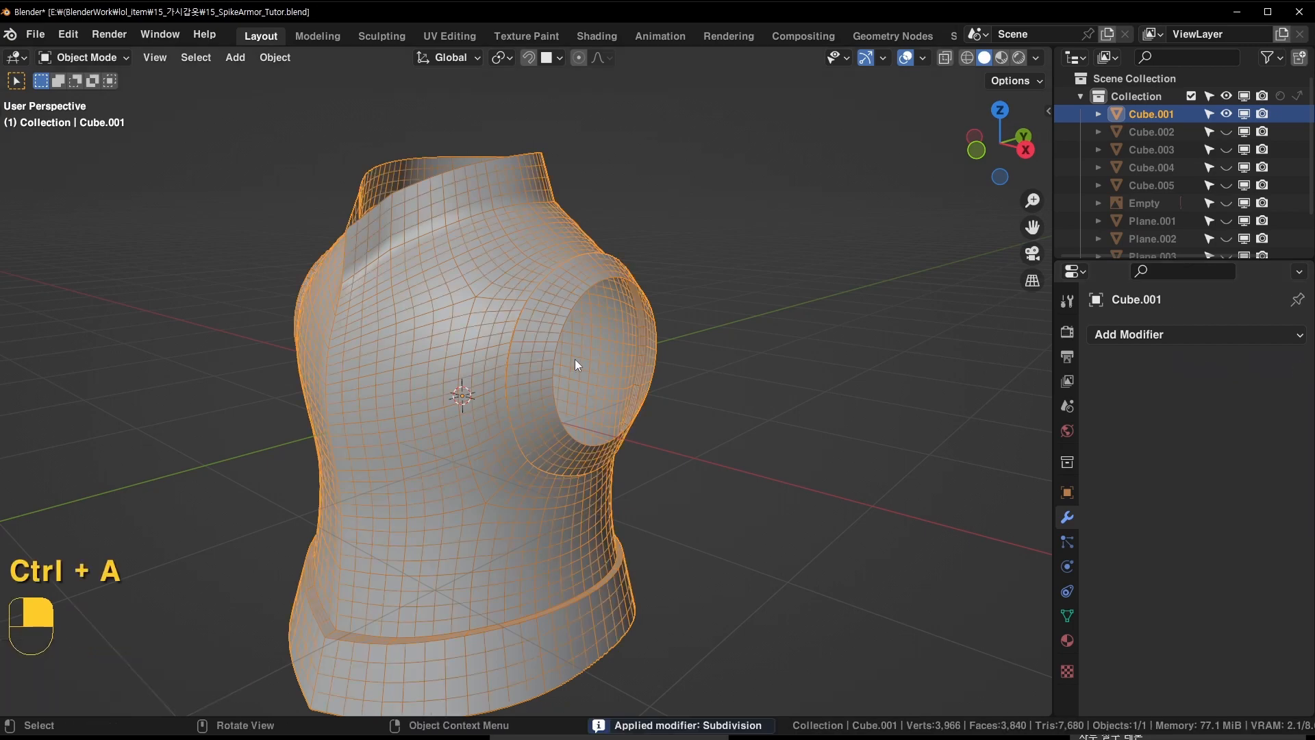
middle_drag(574, 359, 611, 355)
scroll(574, 343, up, 4)
scroll(611, 355, down, 5)
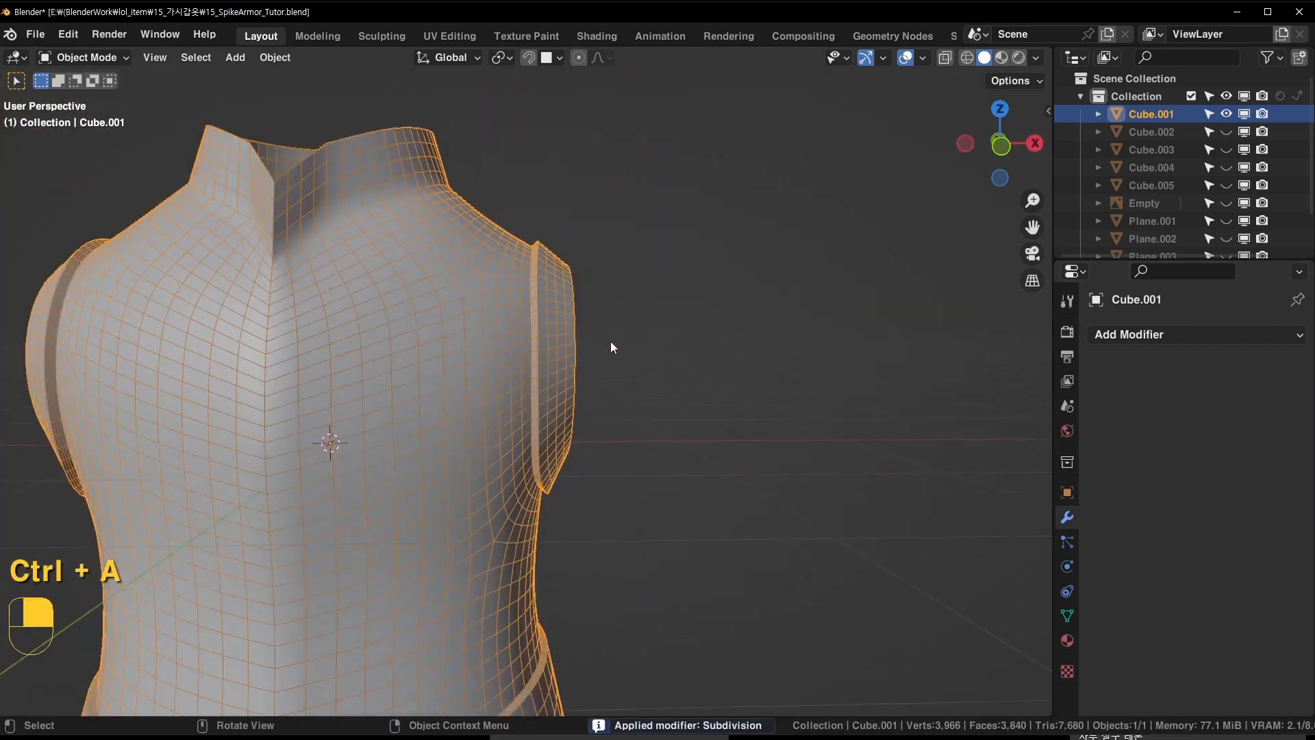
middle_drag(474, 316, 519, 311)
Reveal the hidden armor parts and add a Solidify modifier with increased thickness to the torso body
key(alt+h)
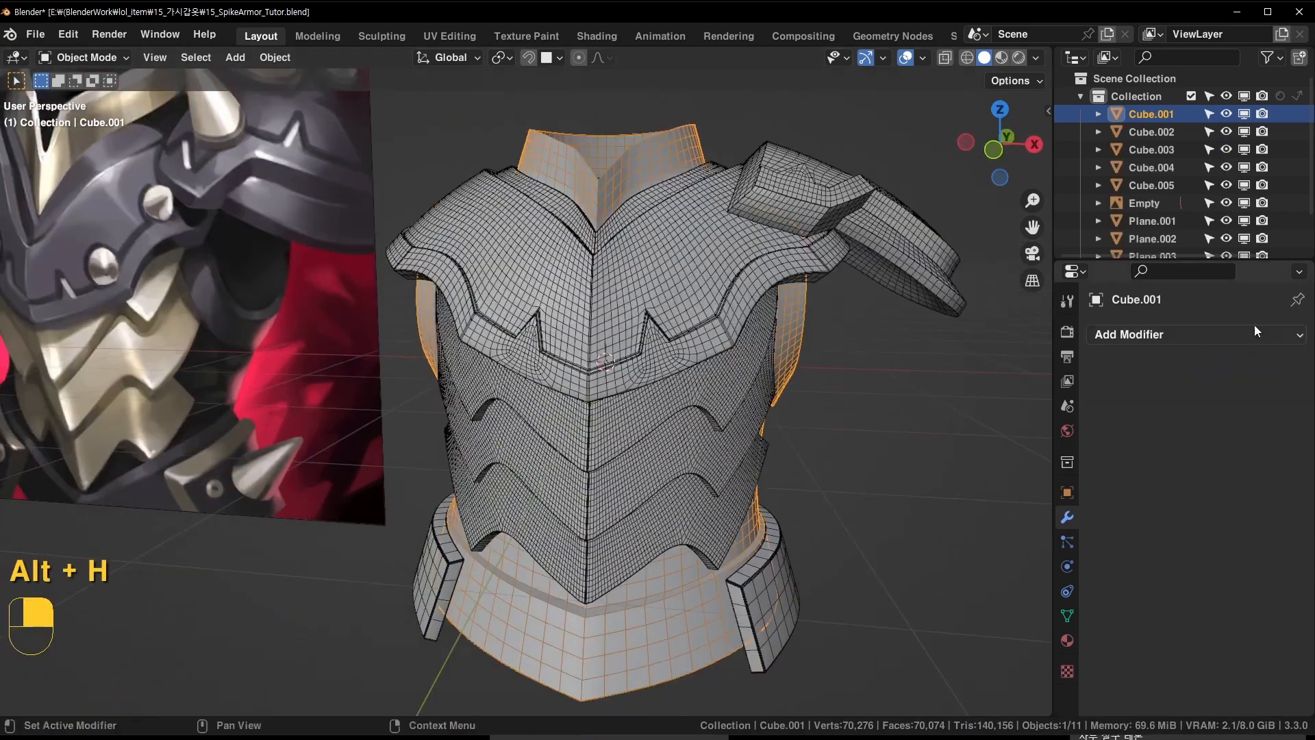
click(1207, 339)
click(960, 659)
middle_drag(915, 380, 900, 503)
scroll(900, 502, up, 2)
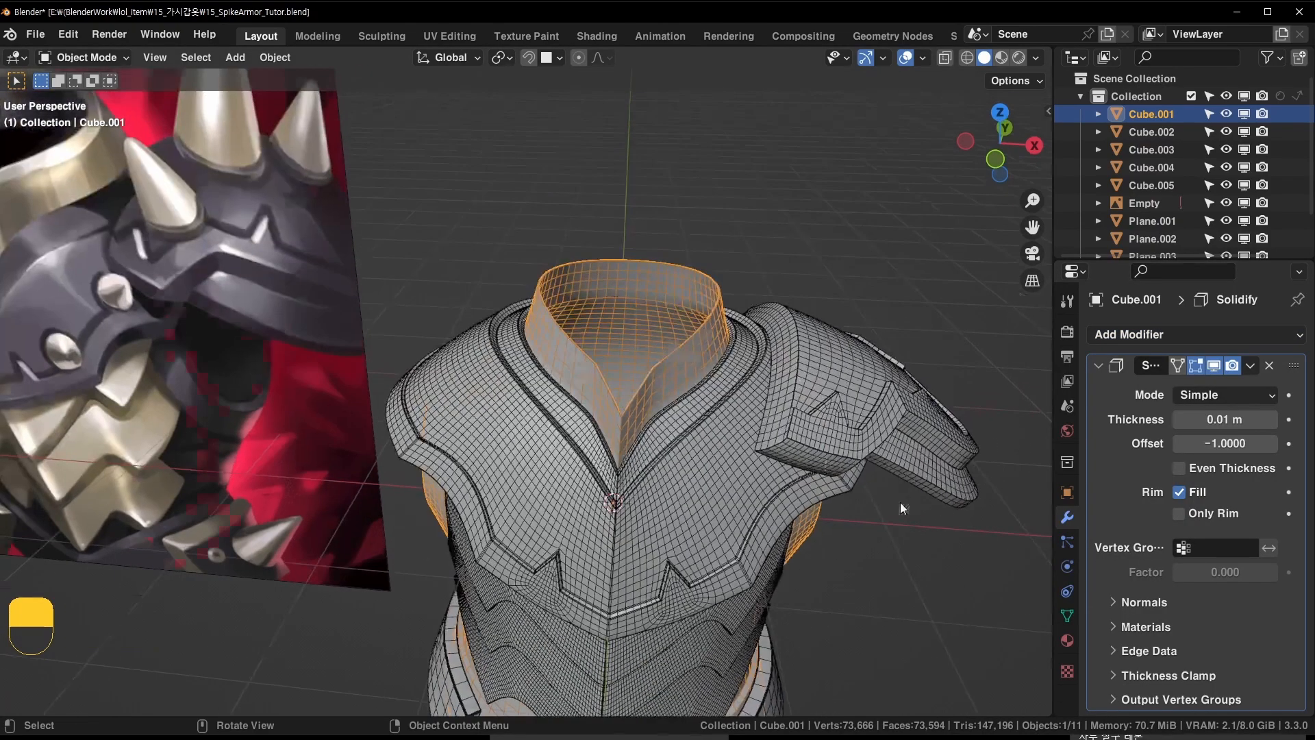
scroll(900, 503, up, 3)
shift+drag(1226, 419, 1269, 419)
Isolate the torso body, save the file, and open the body in Edit Mode
key(shift+h)
key(ctrl+s)
key(Tab)
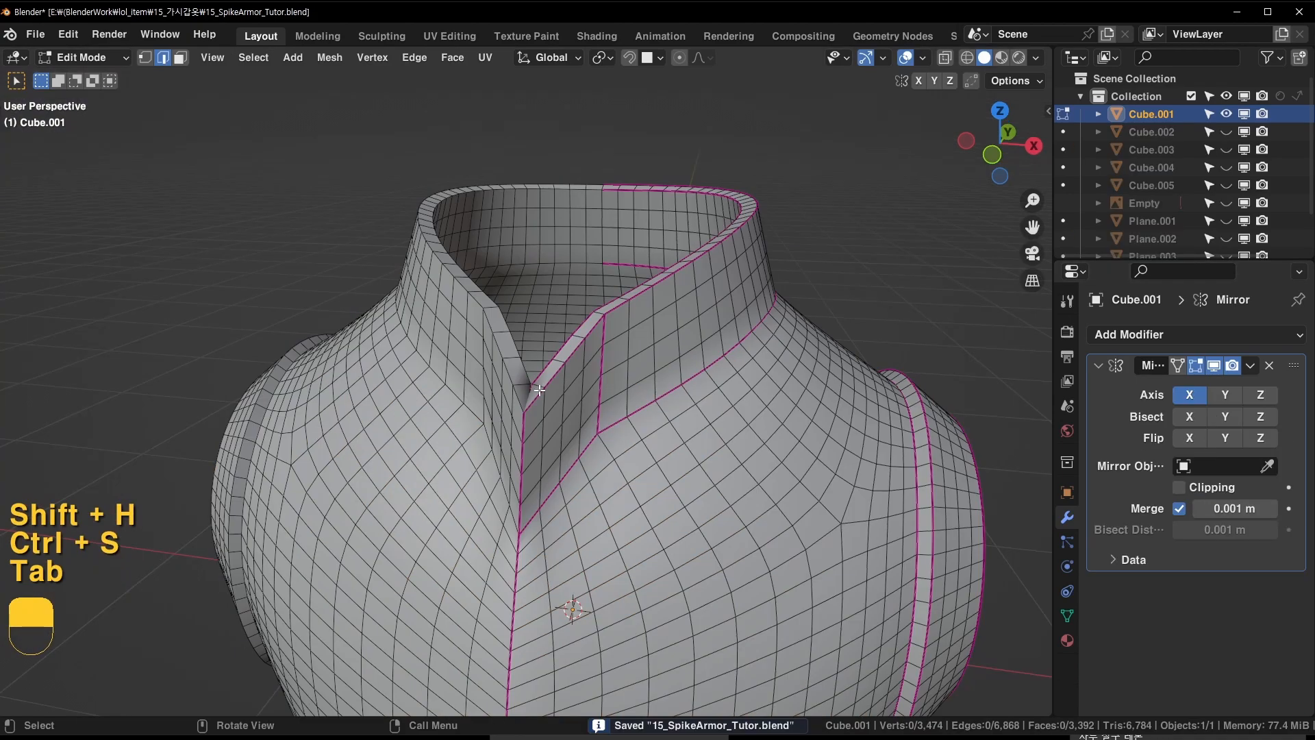
Reposition the vertices at the base of the collar's front V opening and apply the torso body's Mirror modifier
key(KP_Decimal)
middle_drag(472, 546, 491, 330)
key(g)
middle_click(792, 381)
click(811, 384)
middle_drag(566, 393, 549, 496)
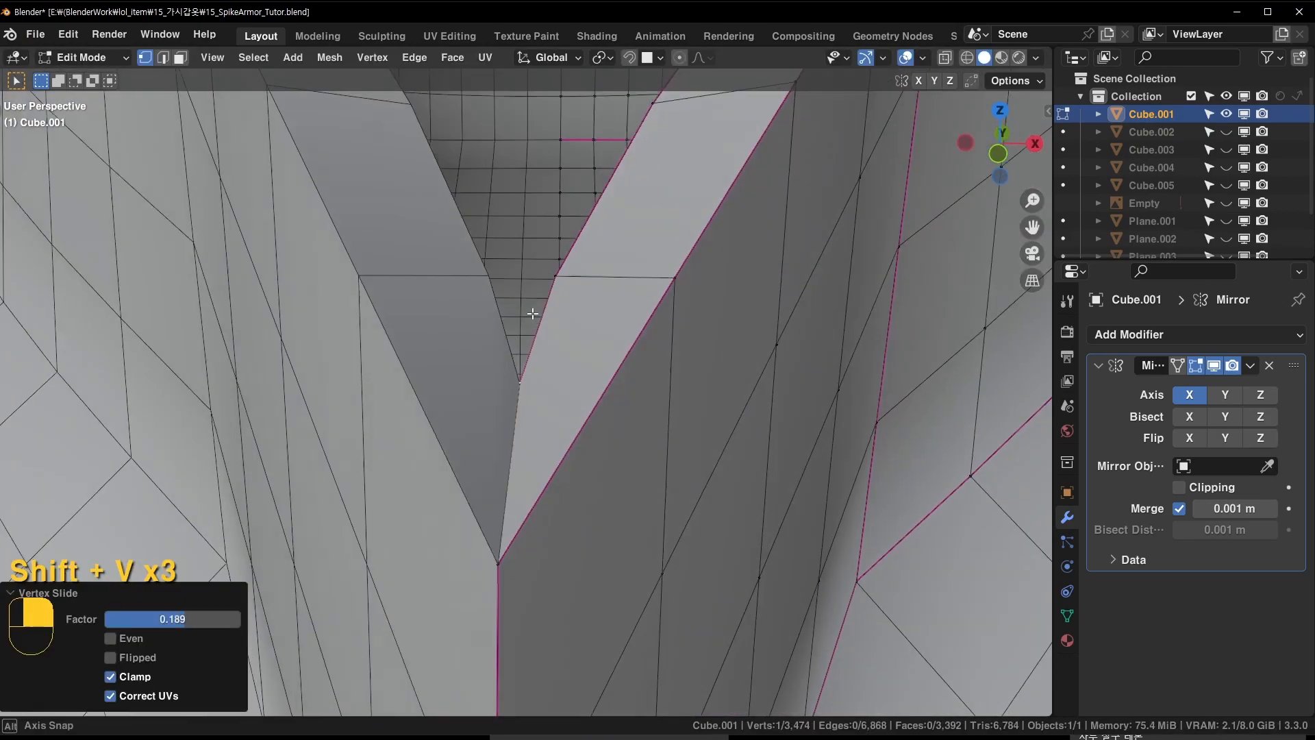
middle_drag(532, 314, 548, 287)
key(g)
middle_click(553, 276)
click(561, 235)
middle_drag(561, 237, 595, 393)
scroll(598, 366, down, 8)
scroll(567, 479, down, 4)
Select all creased edges of the torso body, bevel them about 0.014 m wide with 2 segments, and save the file
key(shift+g)
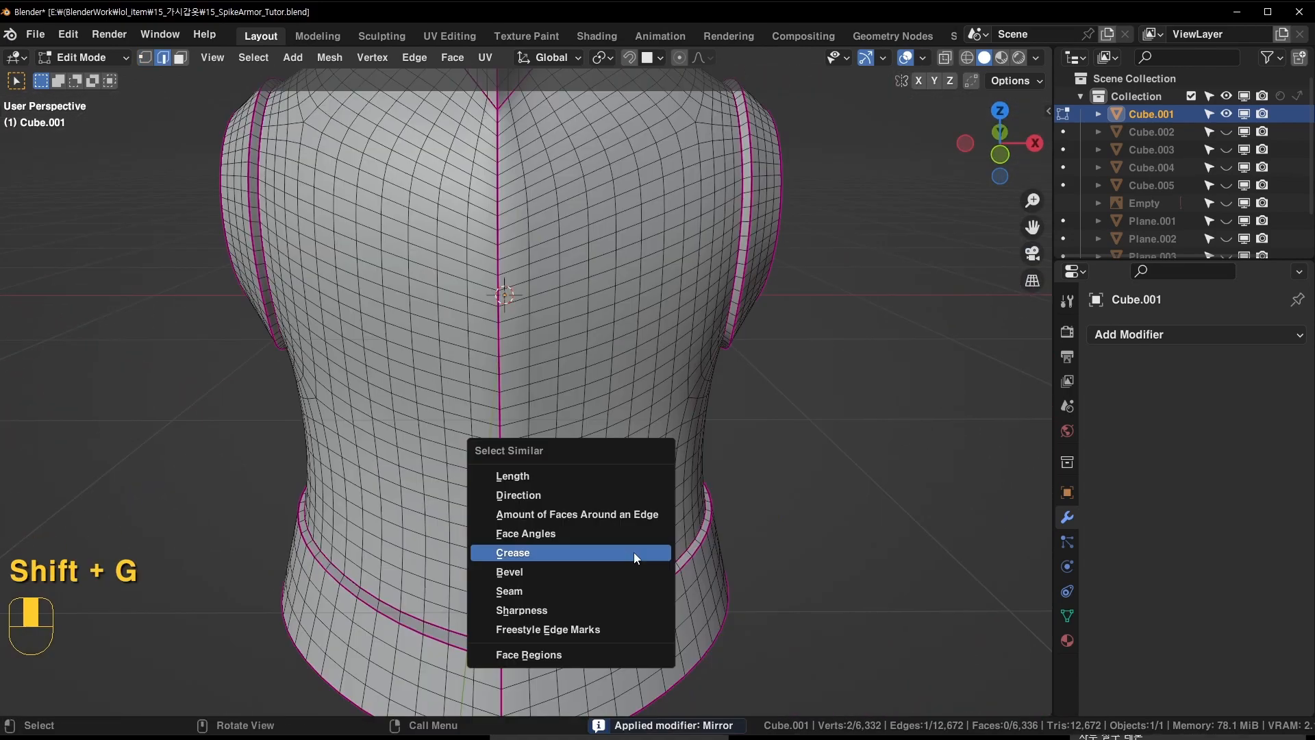
click(634, 551)
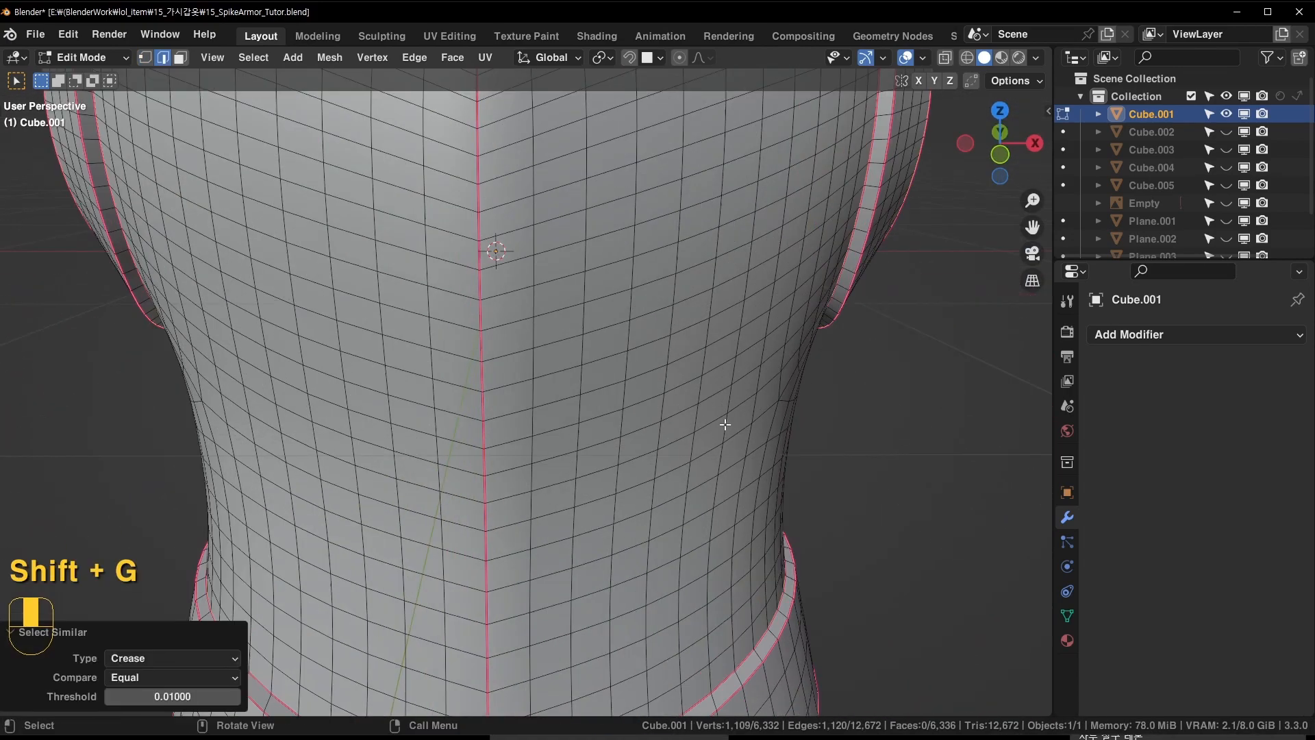
key(ctrl+b)
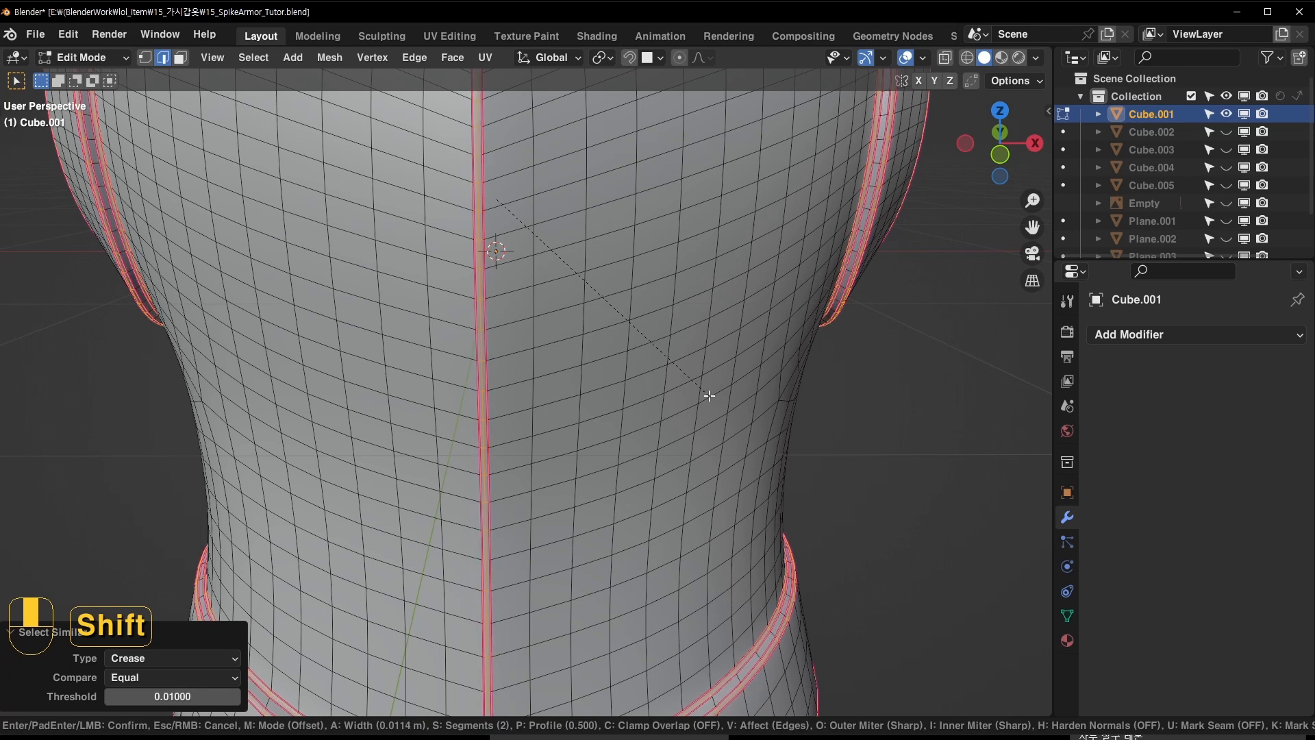
click(713, 397)
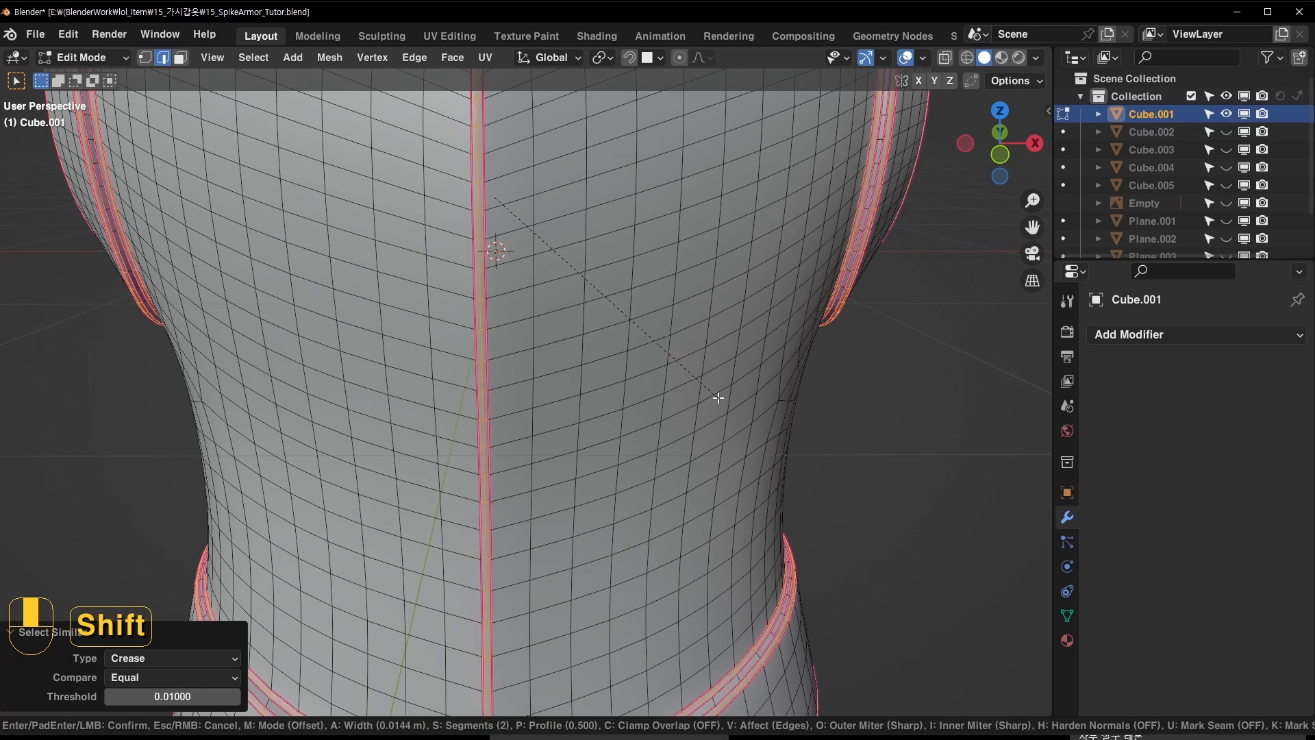
key(Tab)
scroll(718, 402, down, 3)
key(ctrl+s)
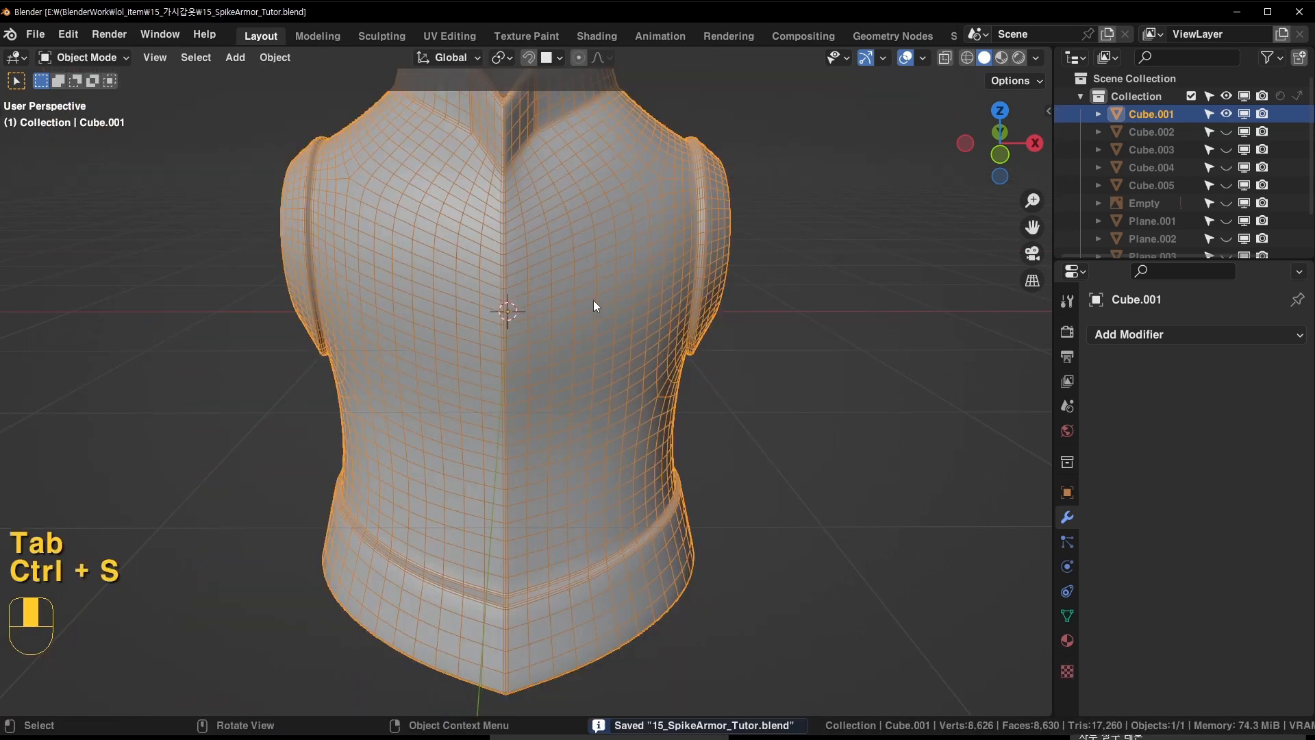
Hide the wireframe display, save the file, and shade the torso body smooth with Auto Smooth at 60°
key(ctrl+w)
middle_drag(585, 295, 617, 348)
key(ctrl+s)
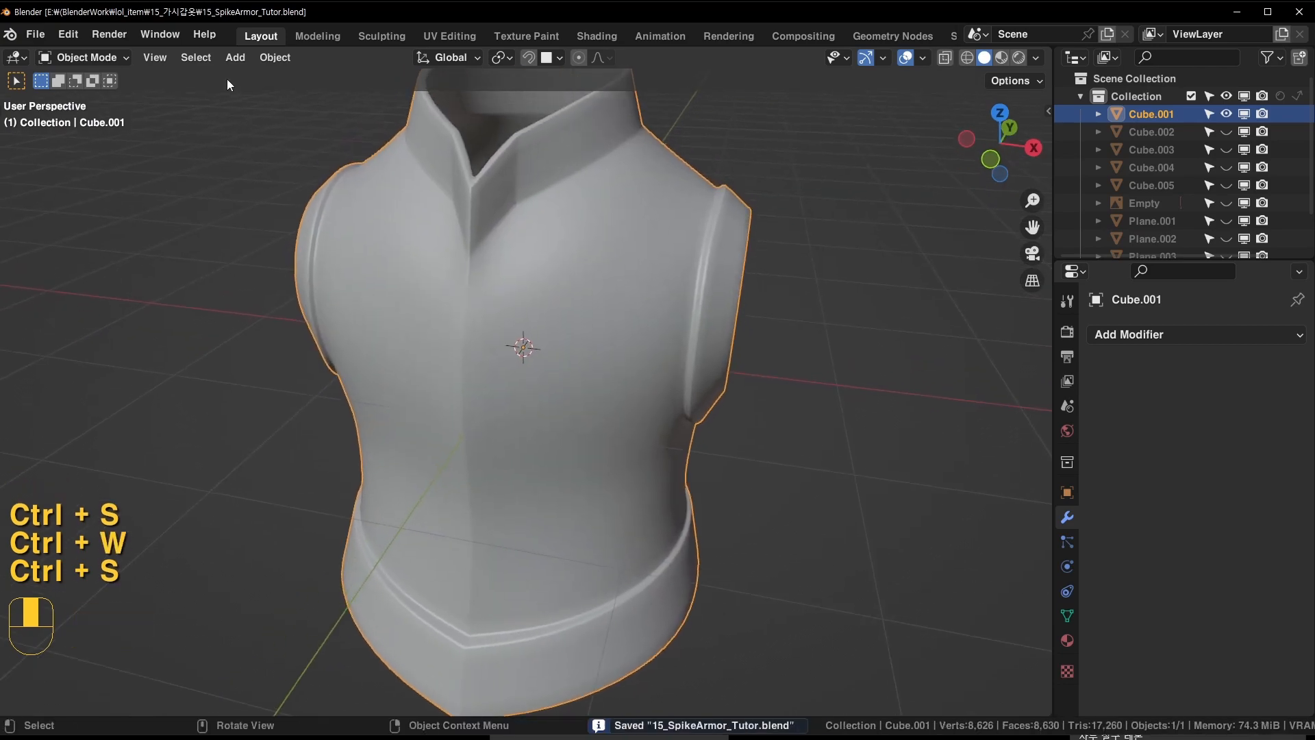
click(275, 57)
click(329, 464)
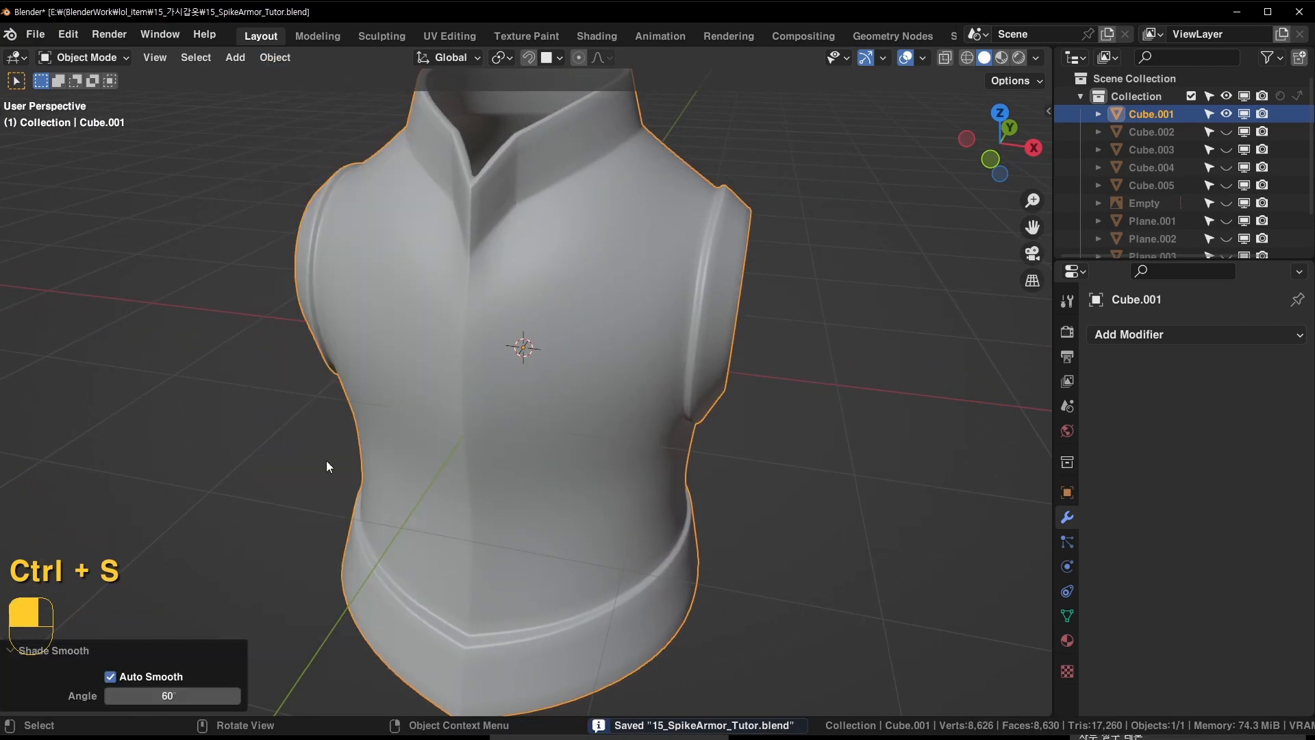
middle_drag(676, 394, 491, 507)
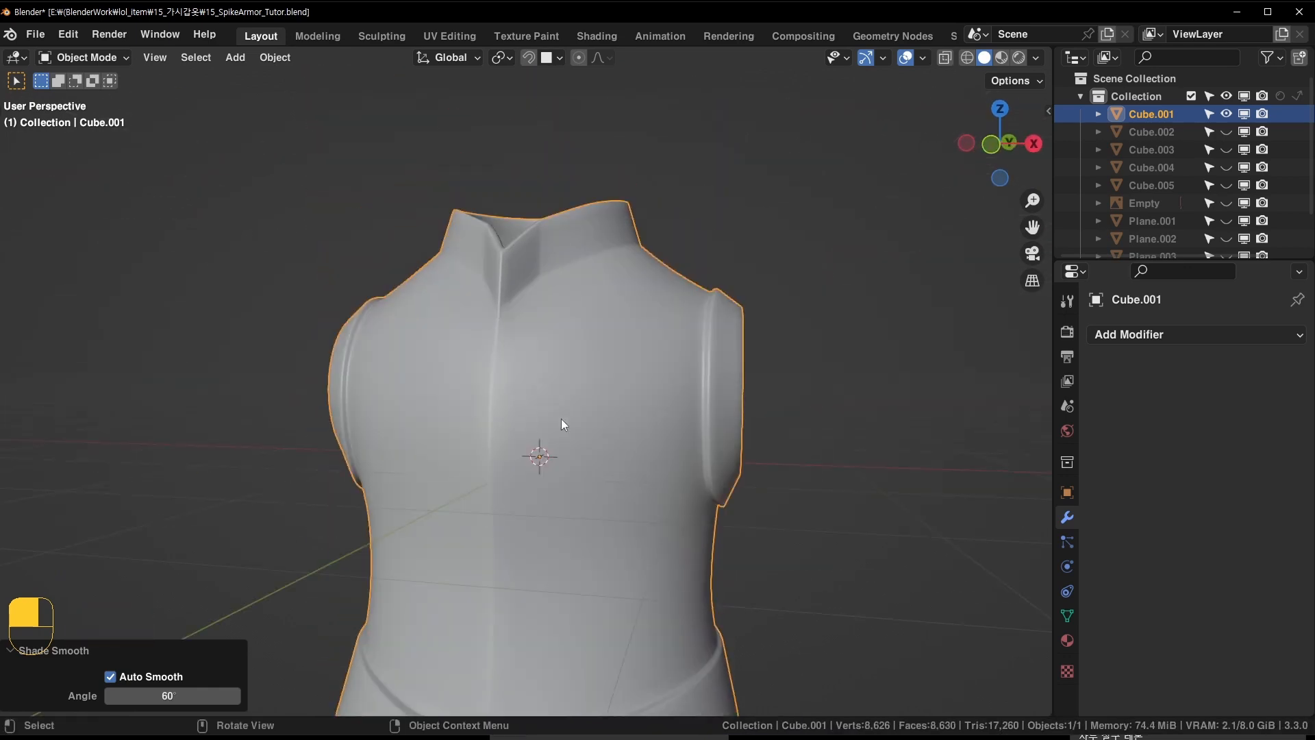
Reveal the hidden armor parts and inspect the bevelled collar mesh of the torso body in Edit Mode
key(alt+h)
click(894, 458)
middle_drag(895, 459, 530, 316)
click(500, 418)
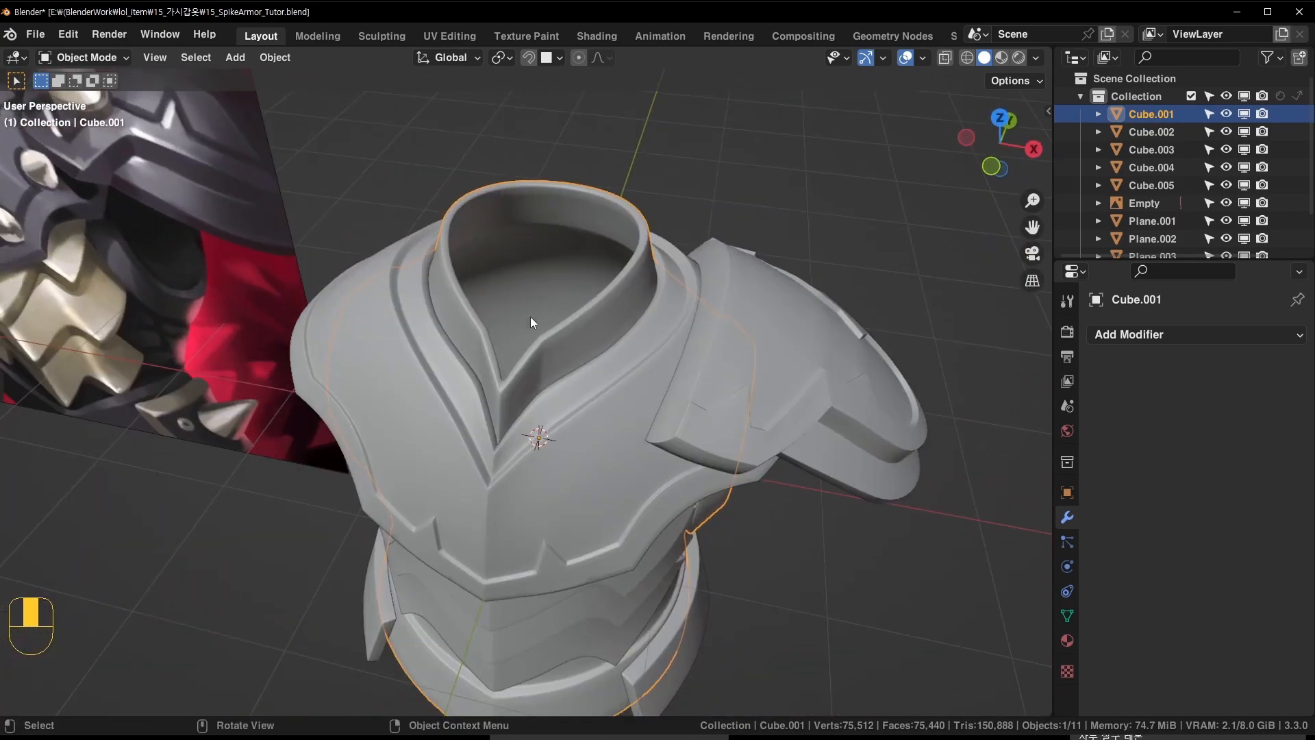
scroll(530, 316, up, 3)
key(Tab)
scroll(411, 343, up, 4)
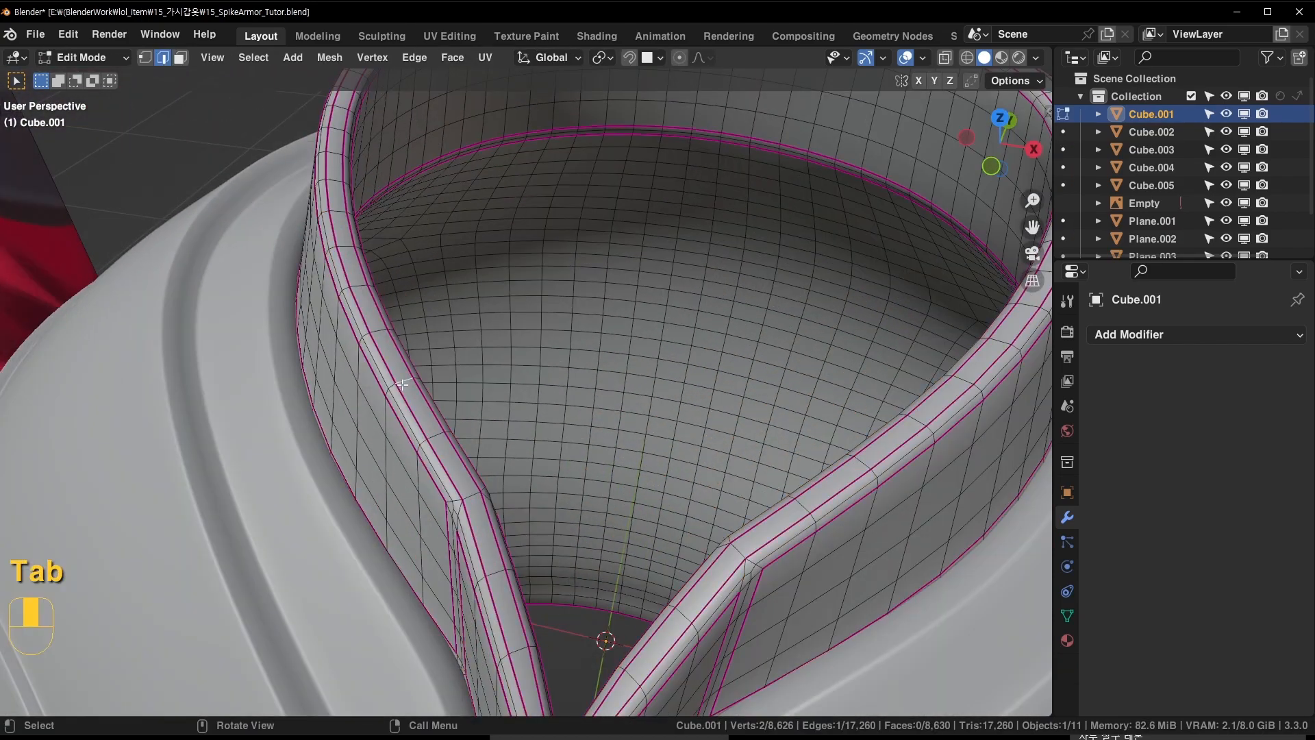
scroll(404, 281, down, 5)
key(Tab)
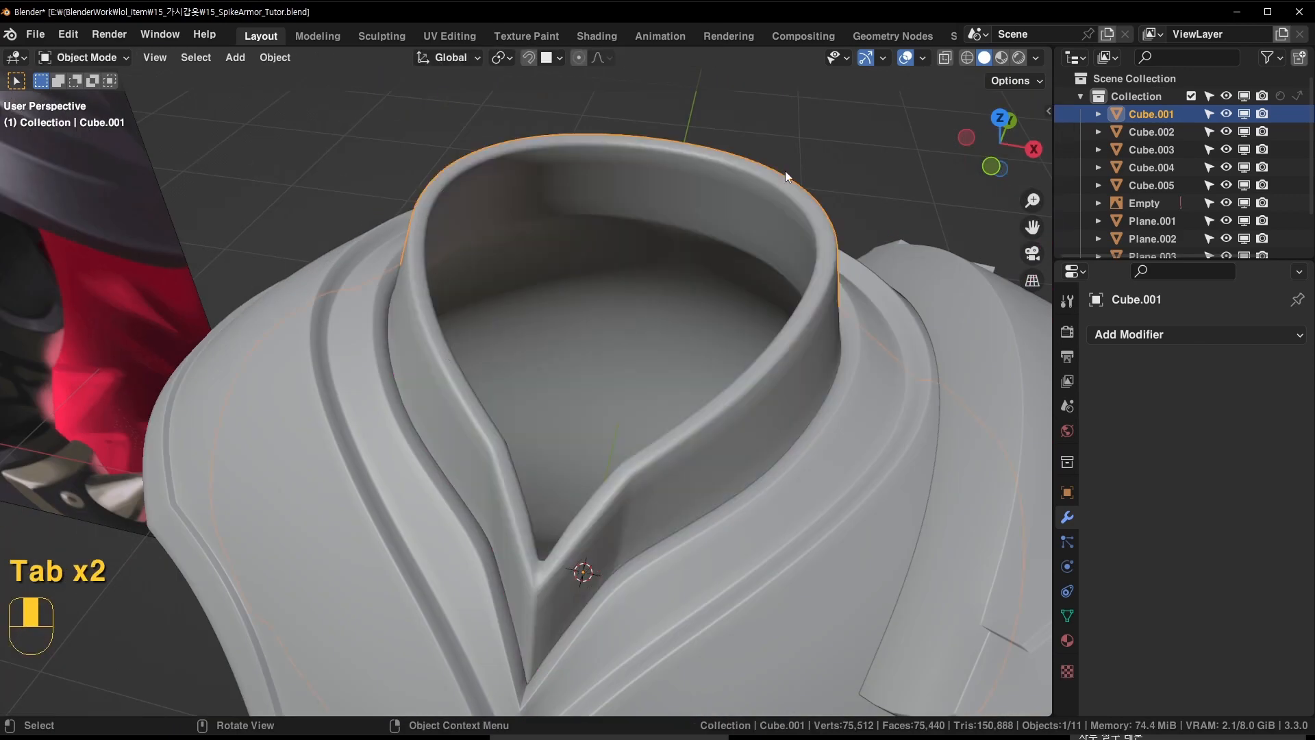
Examine the assembled armor and shoulder plate beside the reference image, and save the file
scroll(565, 582, down, 5)
shift+middle_drag(550, 445, 557, 367)
scroll(558, 368, down, 4)
middle_drag(570, 413, 576, 355)
shift+middle_drag(622, 410, 597, 382)
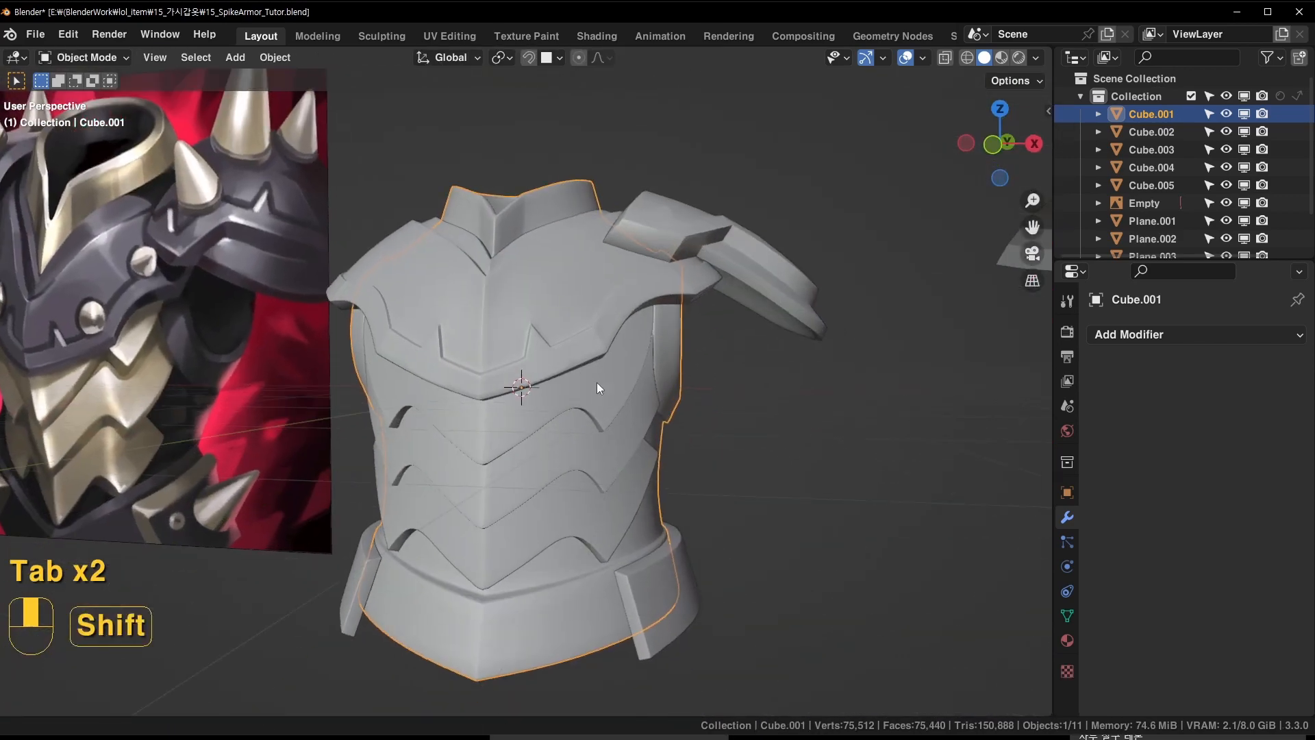
click(717, 297)
middle_drag(717, 298, 718, 386)
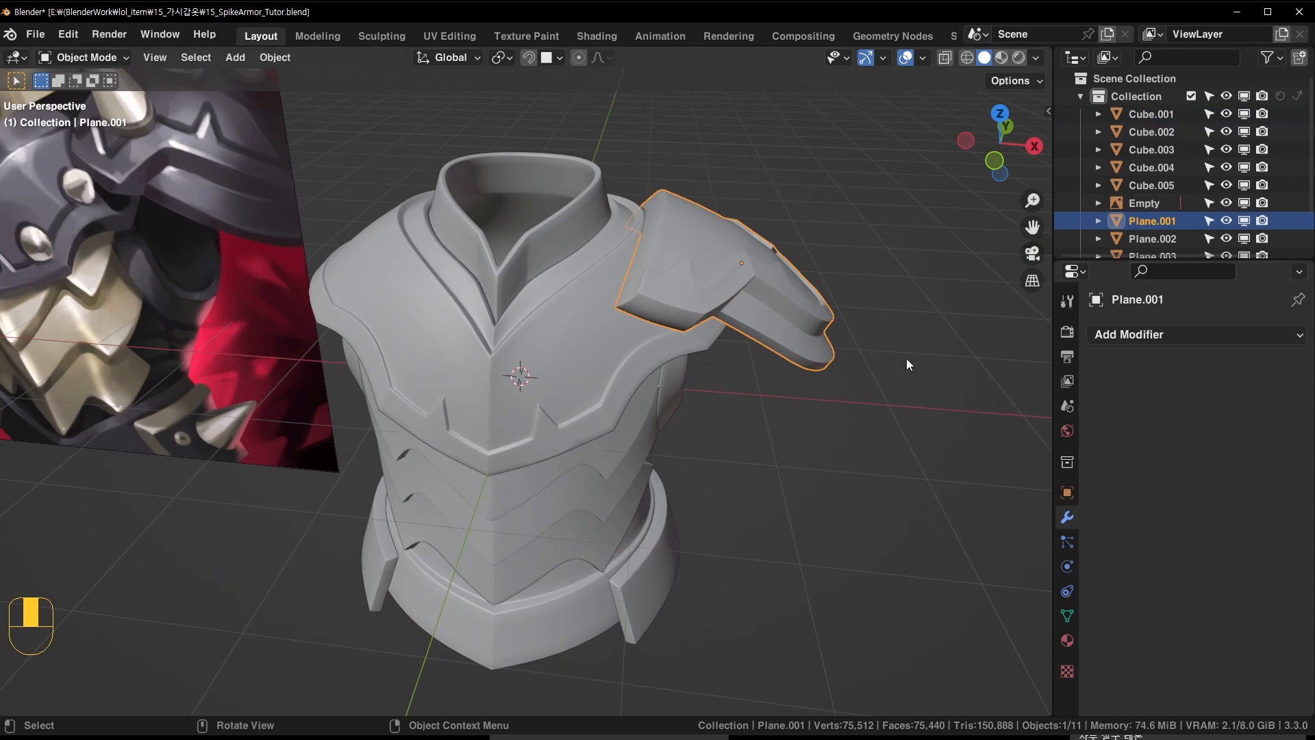
shift+middle_drag(595, 548, 587, 515)
key(ctrl+s)
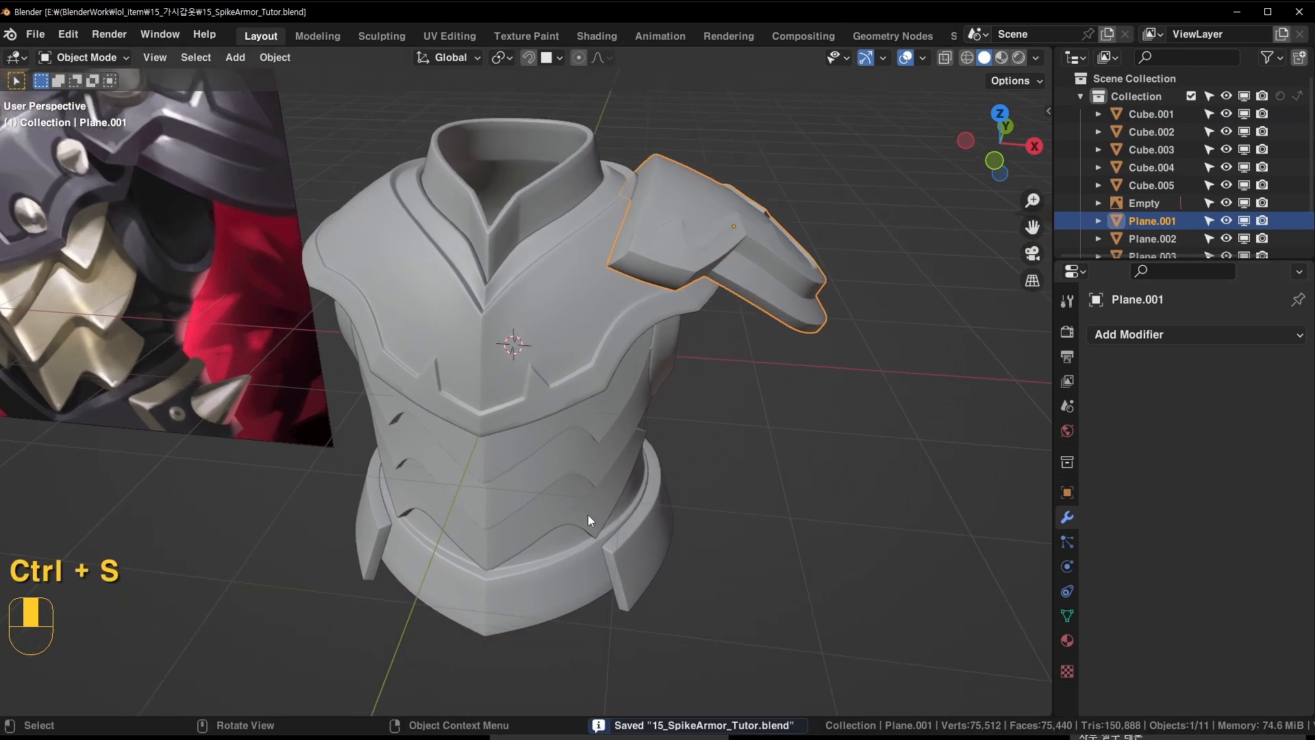
Check the belly plates and waist against the reference, deselect all parts, and save the file
shift+middle_drag(417, 507, 534, 478)
scroll(601, 553, up, 3)
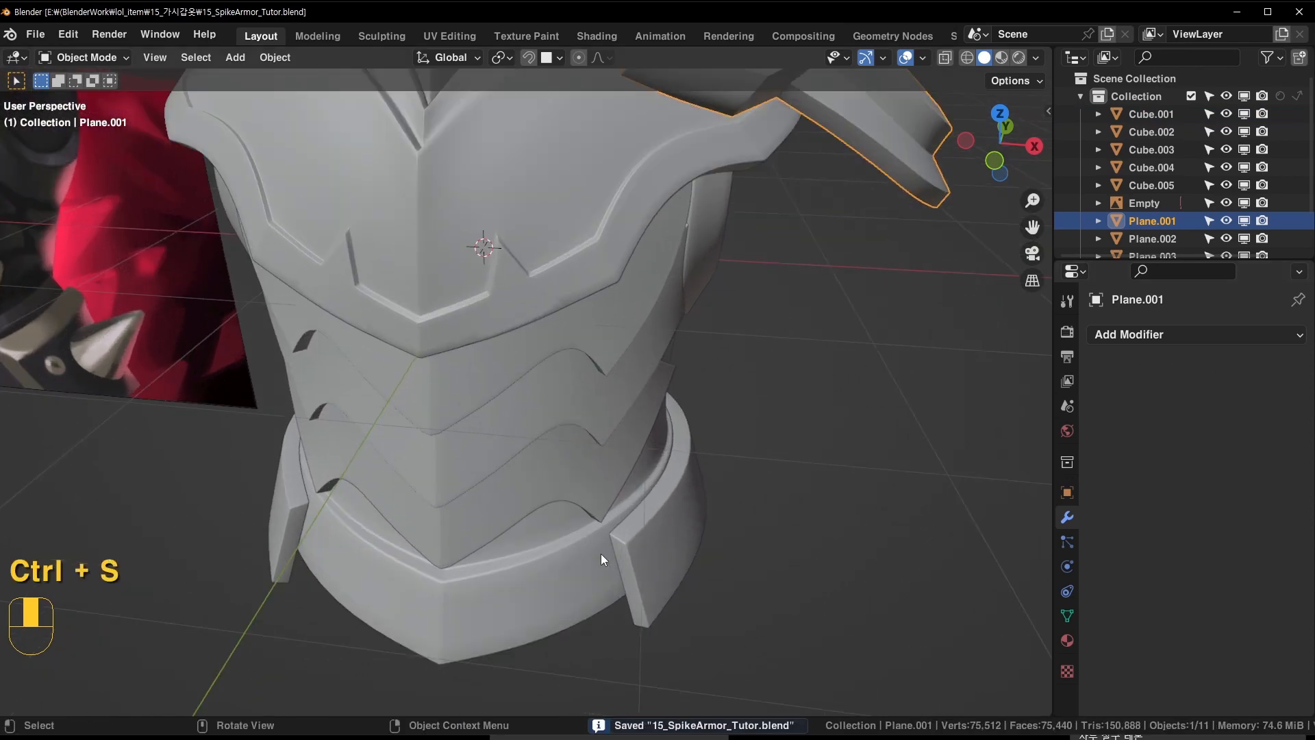
click(542, 564)
scroll(683, 490, down, 5)
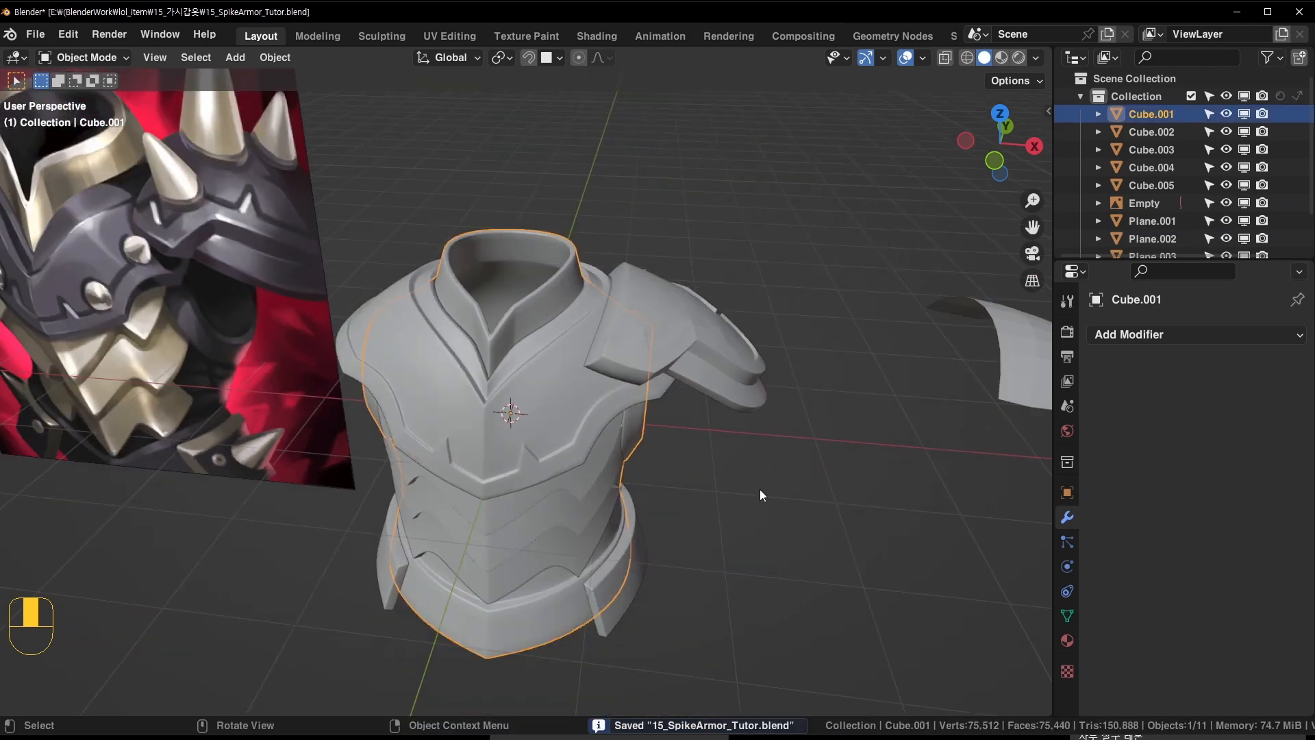
click(759, 489)
key(ctrl+s)
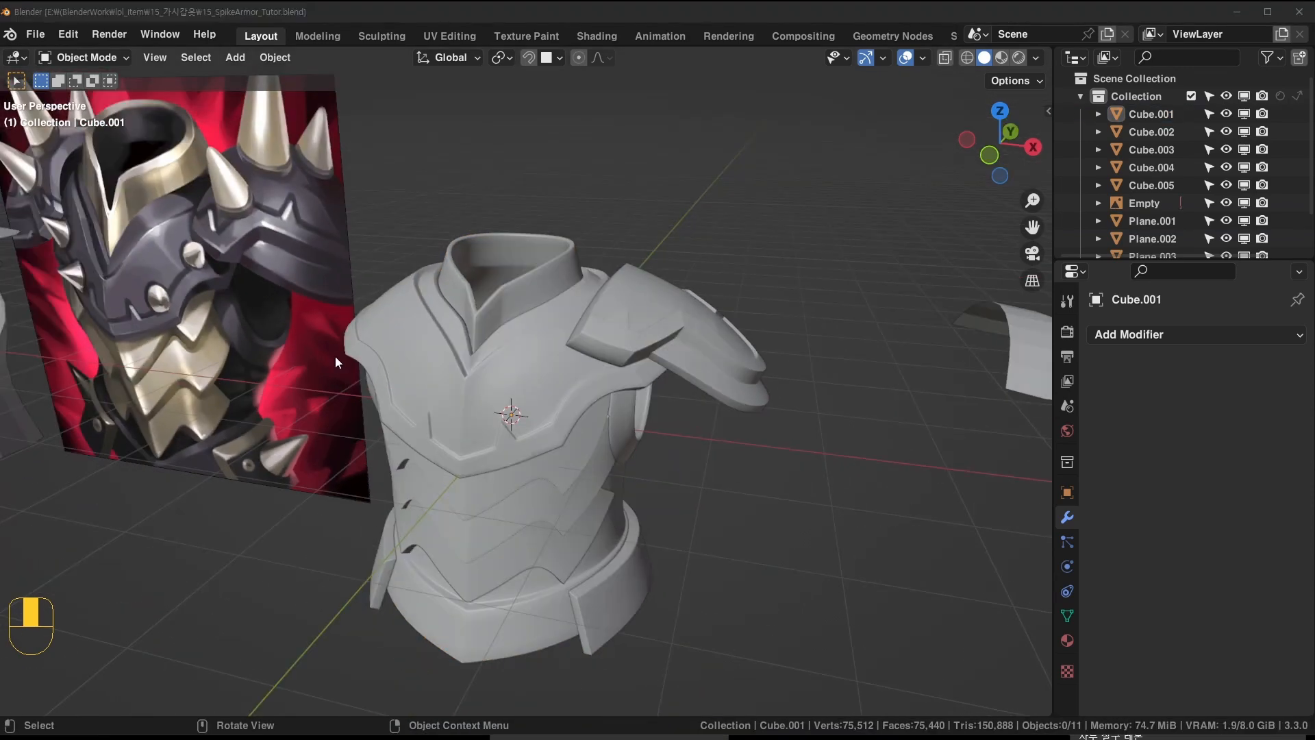
middle_drag(335, 355, 462, 346)
scroll(462, 345, up, 1)
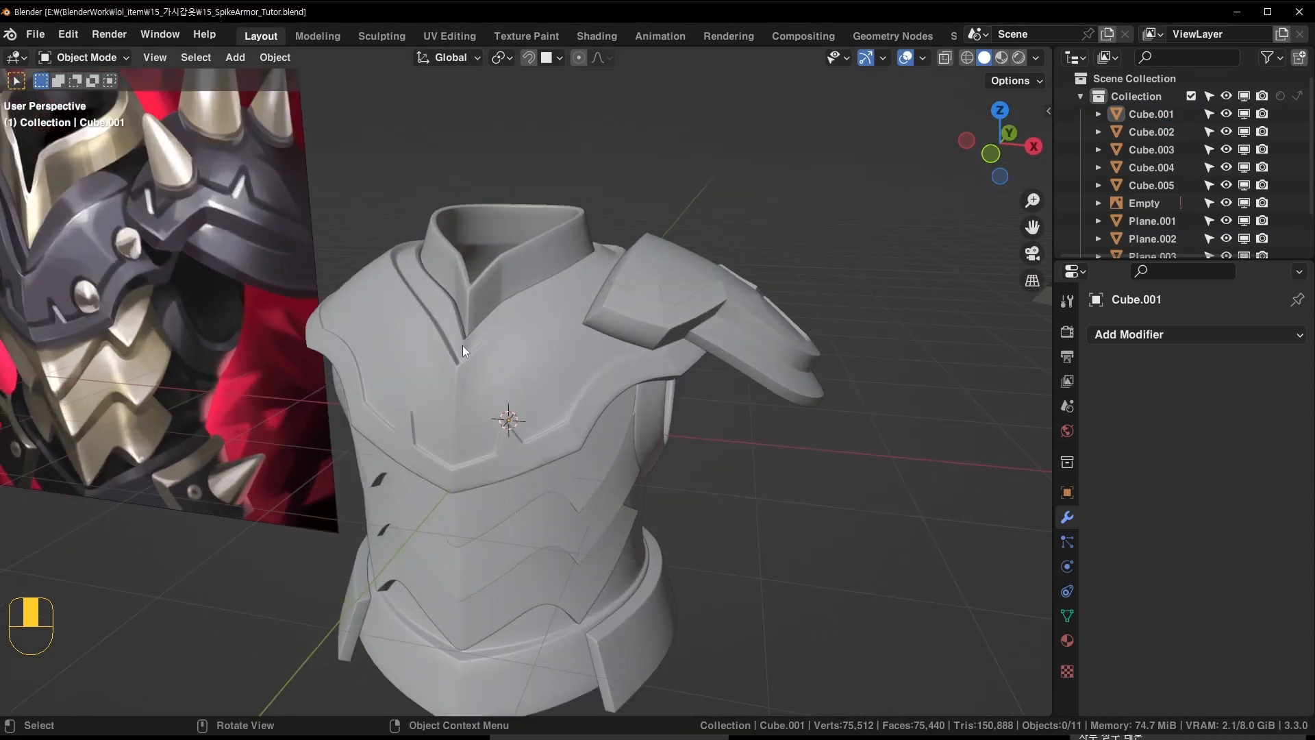
key(ctrl+s)
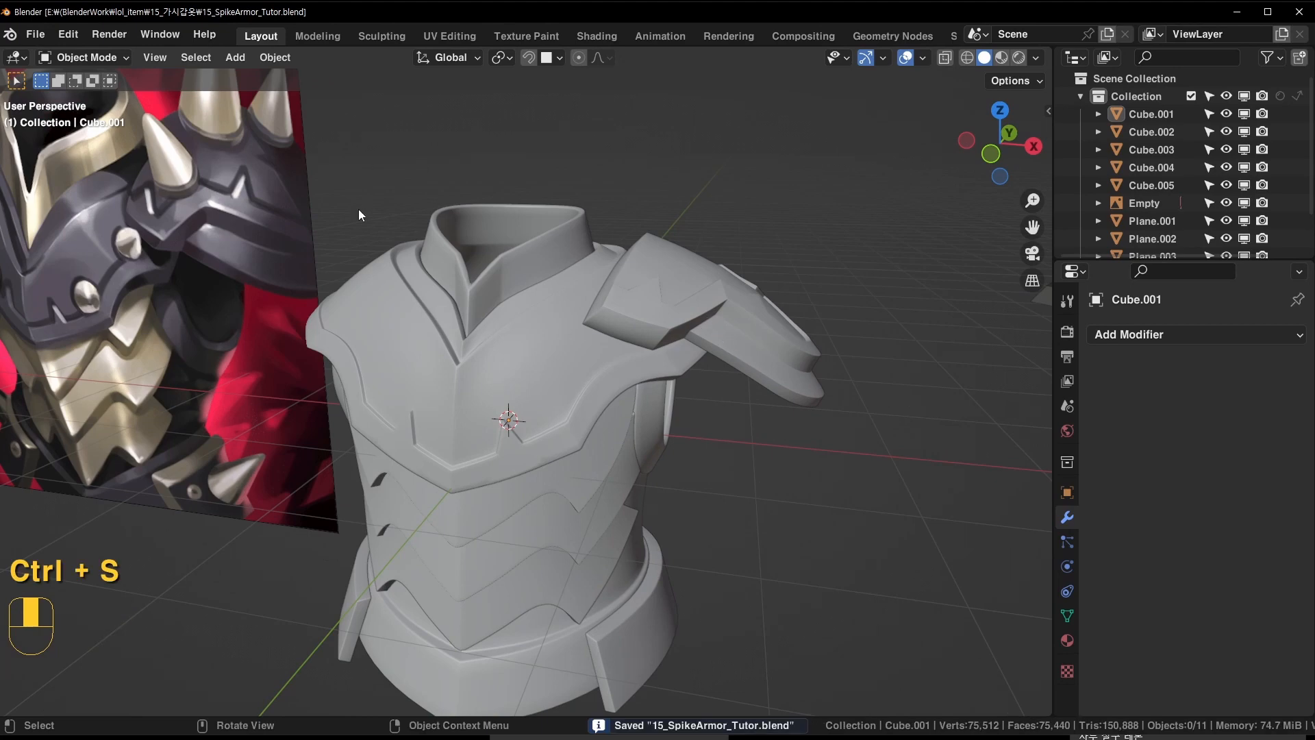
key(ctrl+s)
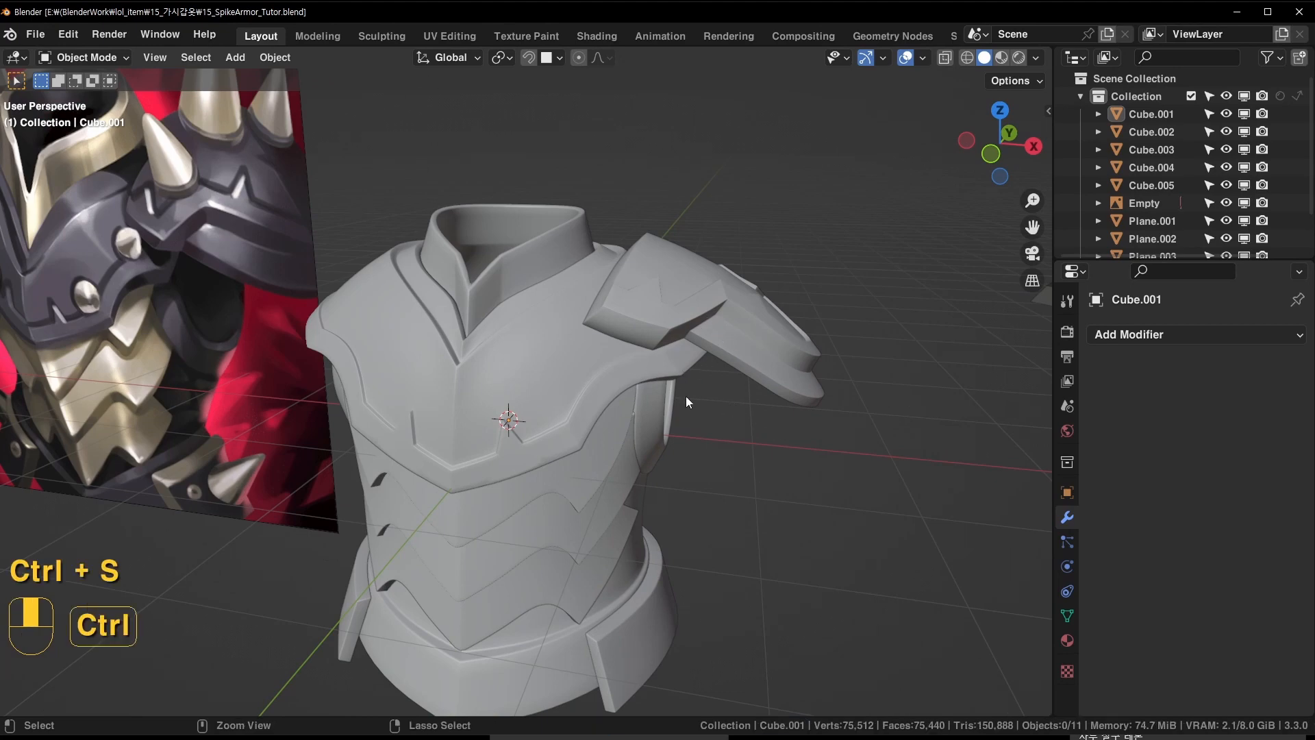
Show the wireframes, add a cube above the collar opening, and scale it down to about 0.73
middle_drag(685, 396, 415, 364)
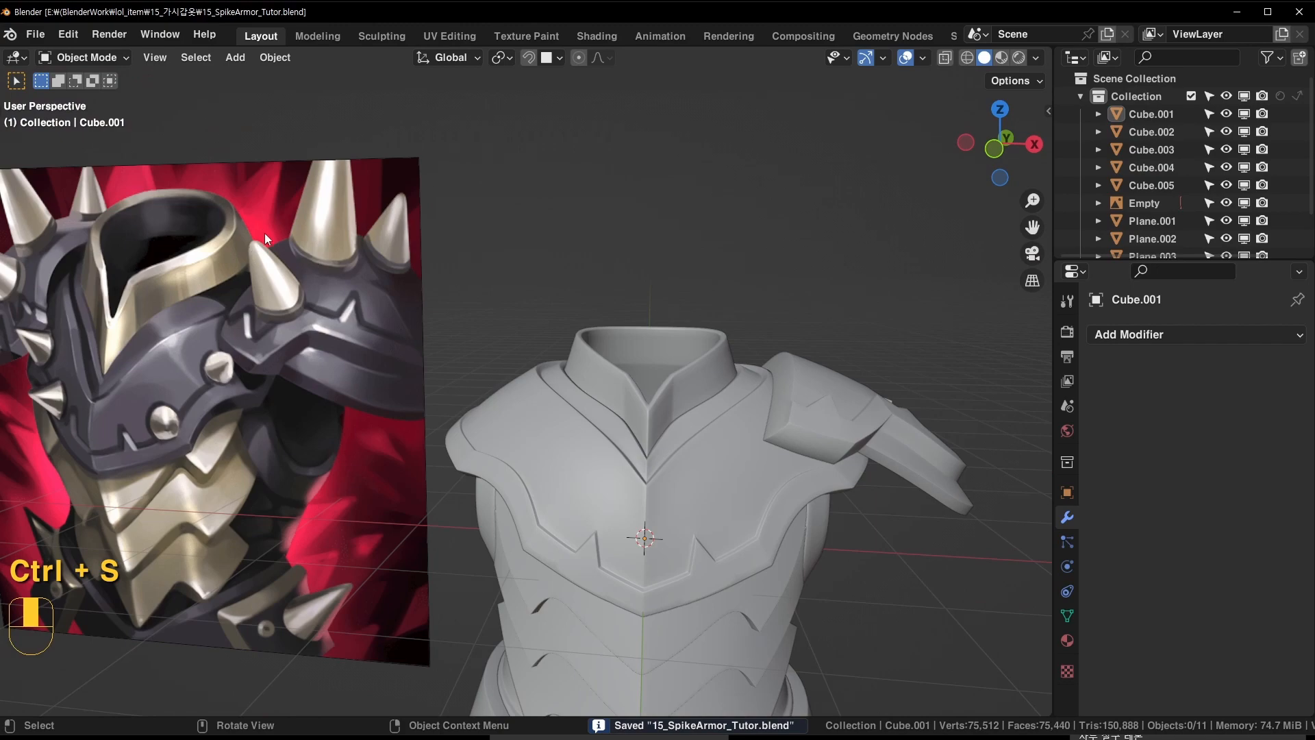
shift+middle_drag(265, 233, 466, 301)
key(s)
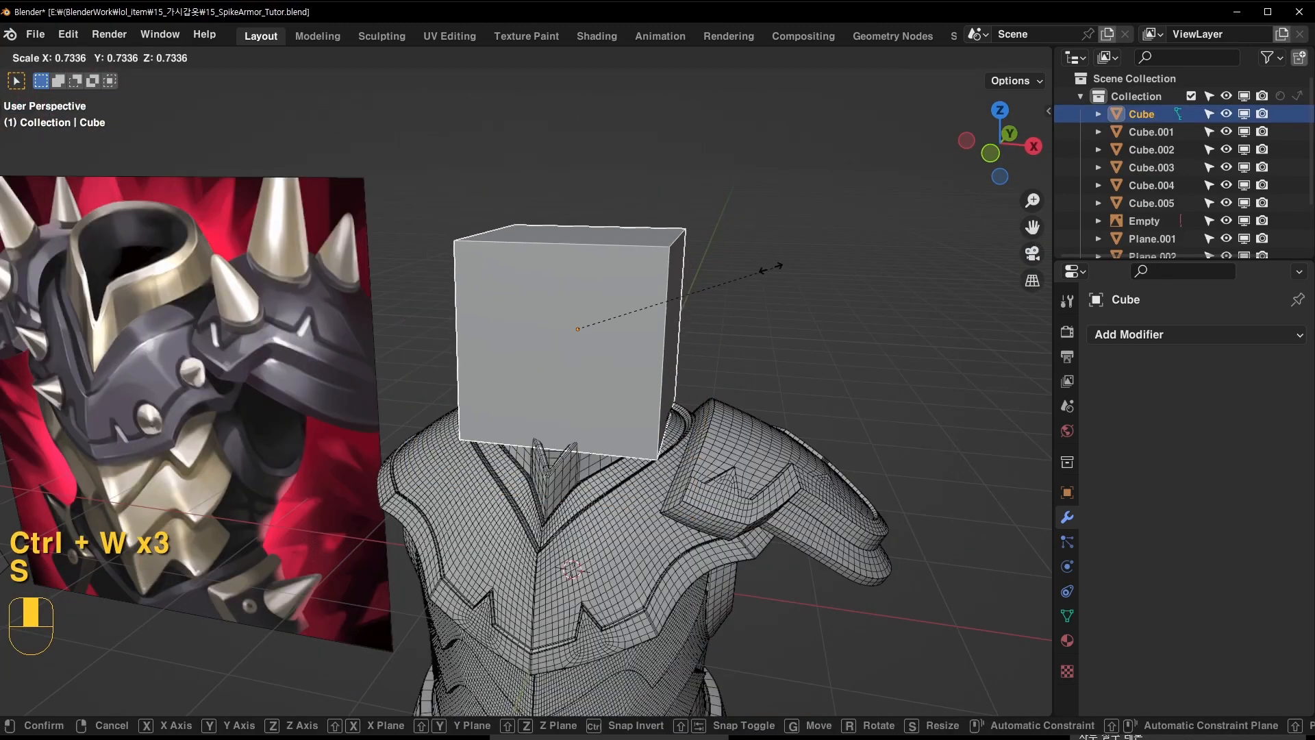
click(766, 274)
Round the cube into a sphere by applying a level 3 Subdivision Surface modifier, and separate its lower half
key(ctrl+3)
scroll(765, 269, up, 2)
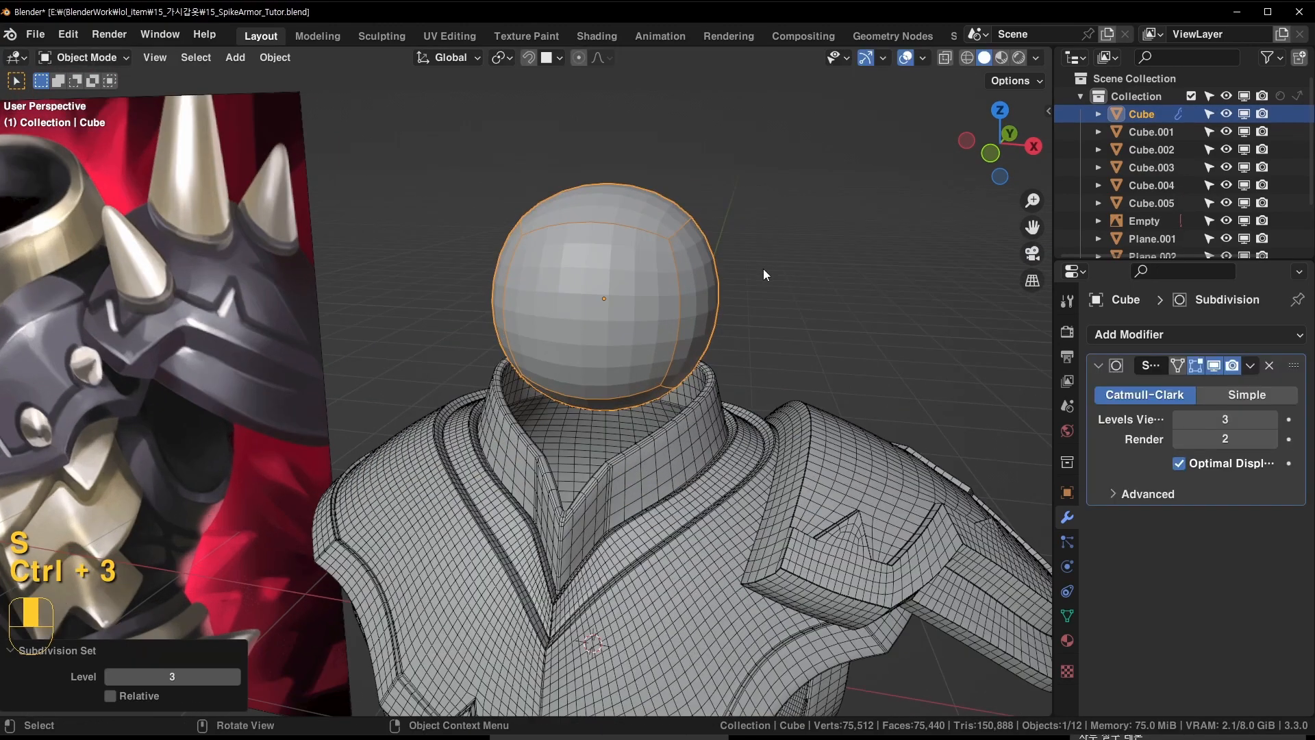
key(ctrl+2)
middle_drag(763, 269, 729, 384)
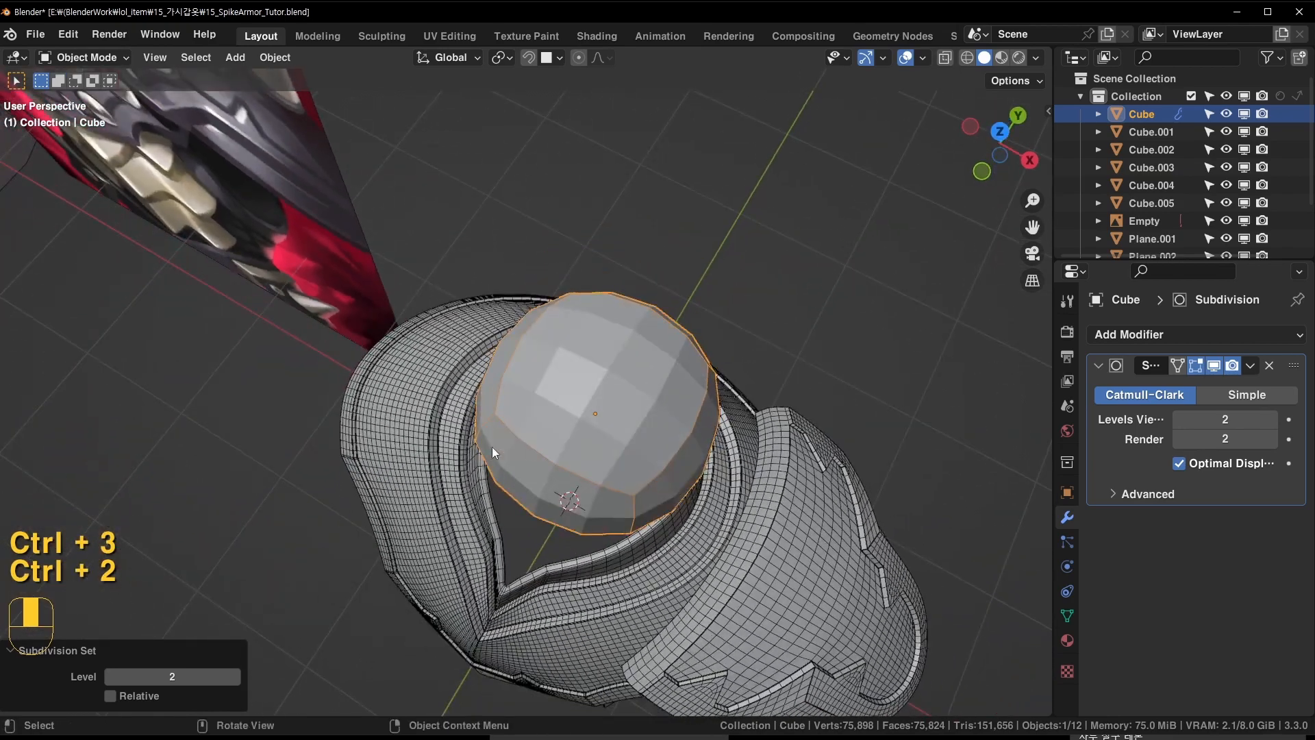
middle_drag(684, 427, 747, 319)
key(ctrl+3)
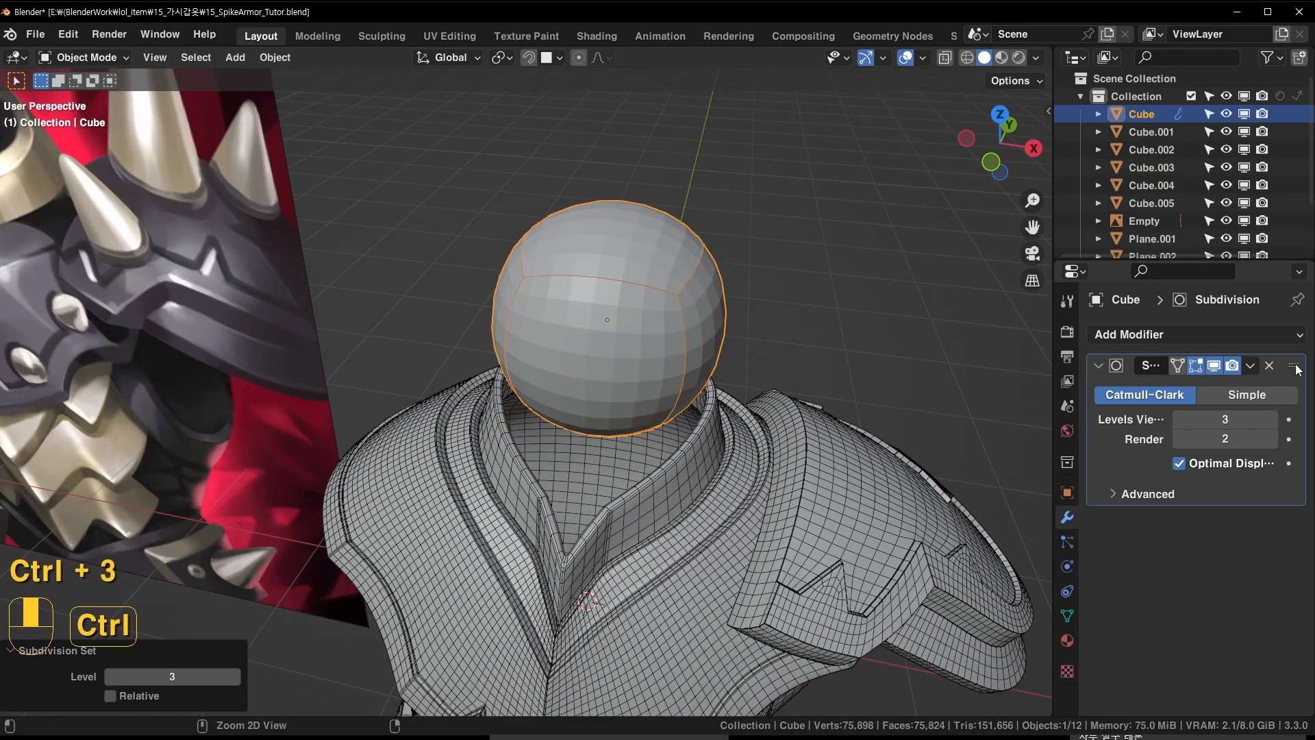
key(ctrl+a)
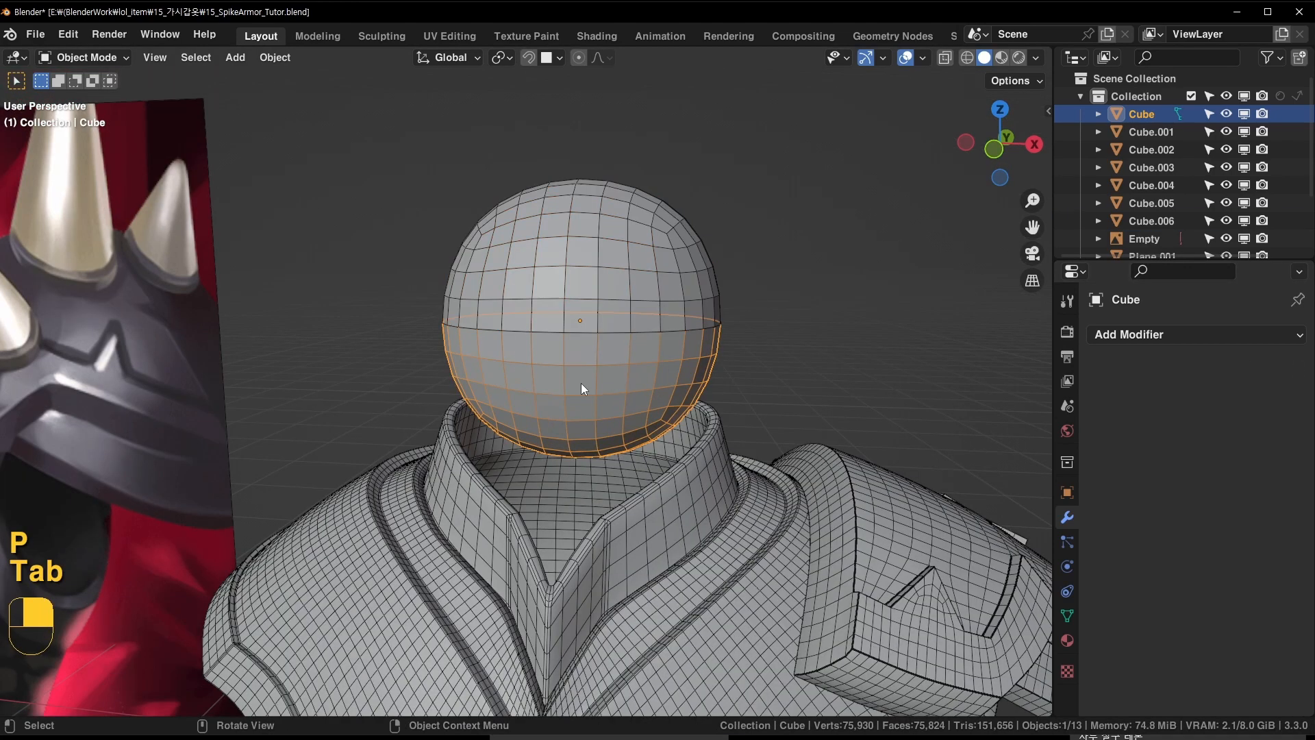
Delete the separated lower half of the sphere and stretch the remaining upper dome along Z
key(x)
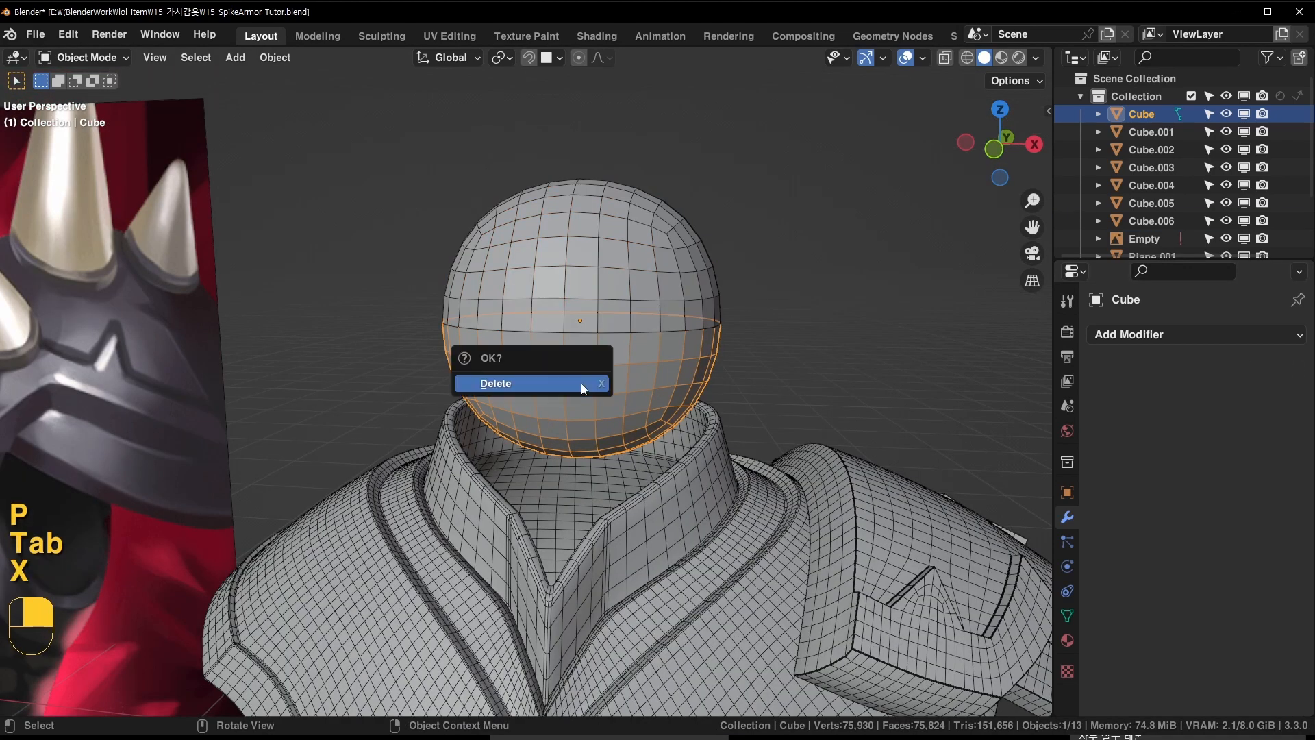
click(580, 383)
shift+middle_drag(622, 324, 621, 261)
click(622, 262)
key(s)
key(z)
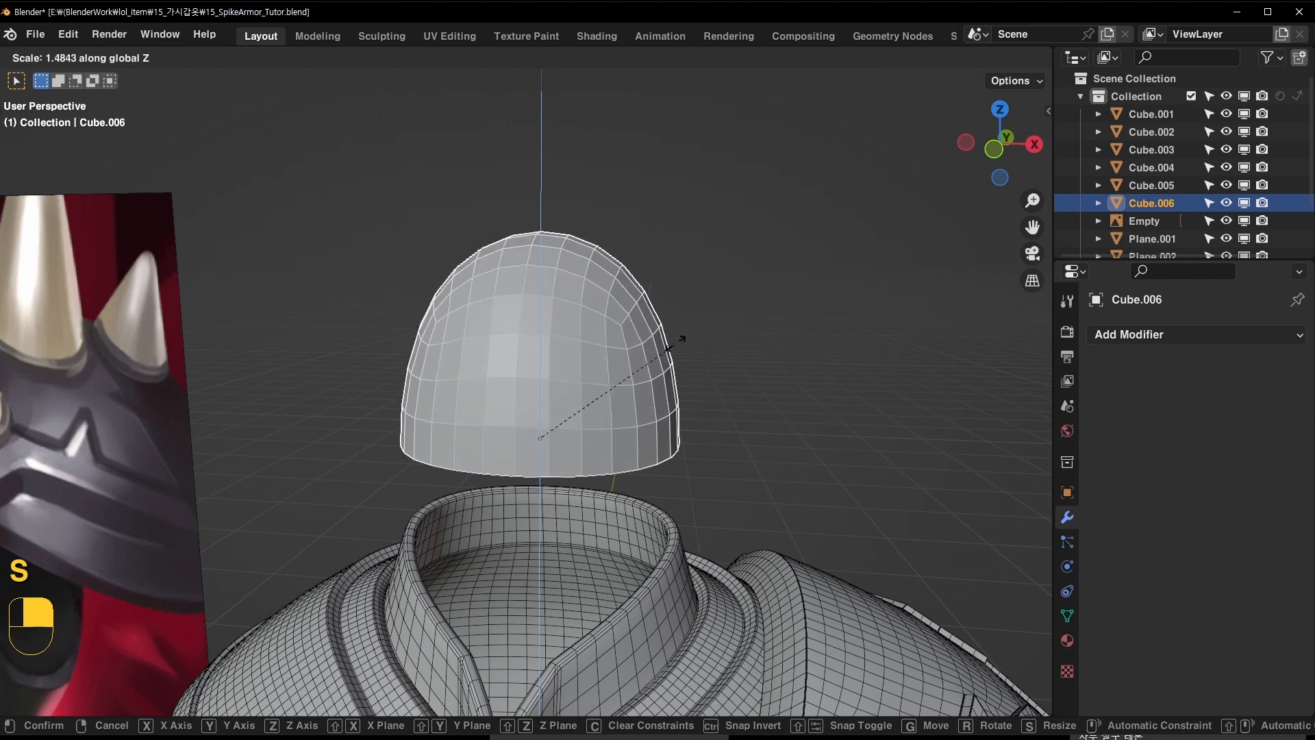
click(699, 328)
Dissolve the three horizontal edge loops closest to the dome's open rim
key(Tab)
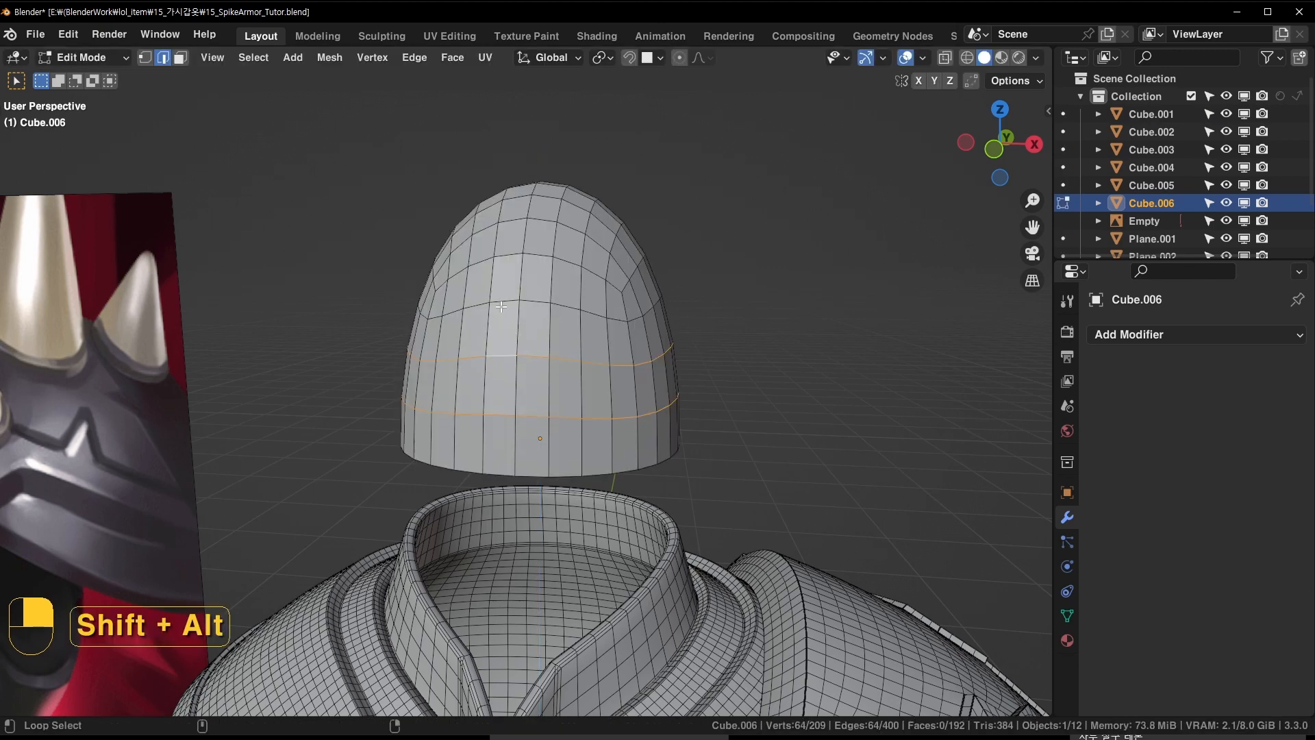
alt+shift+click(559, 358)
key(x)
click(585, 370)
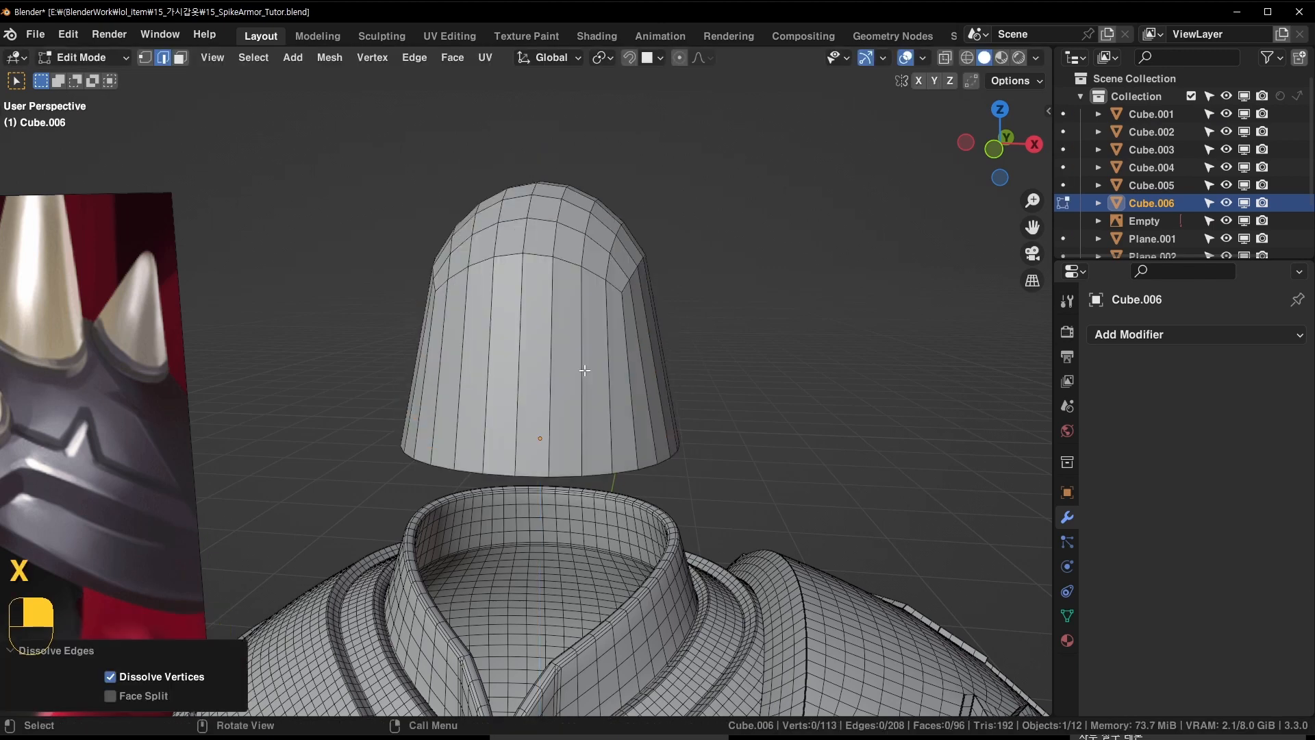
Select the dome's top vertex, grow the selection four times, and scale the cap along Z by about 1.64
mouse_move(601, 326)
middle_down()
mouse_move(599, 358)
mouse_move(619, 334)
middle_up()
key(1)
click(560, 185)
key(ctrl+KP_Add)
key(ctrl+KP_Add)
key(ctrl+KP_Add)
key(ctrl+KP_Add)
key(s)
key(z)
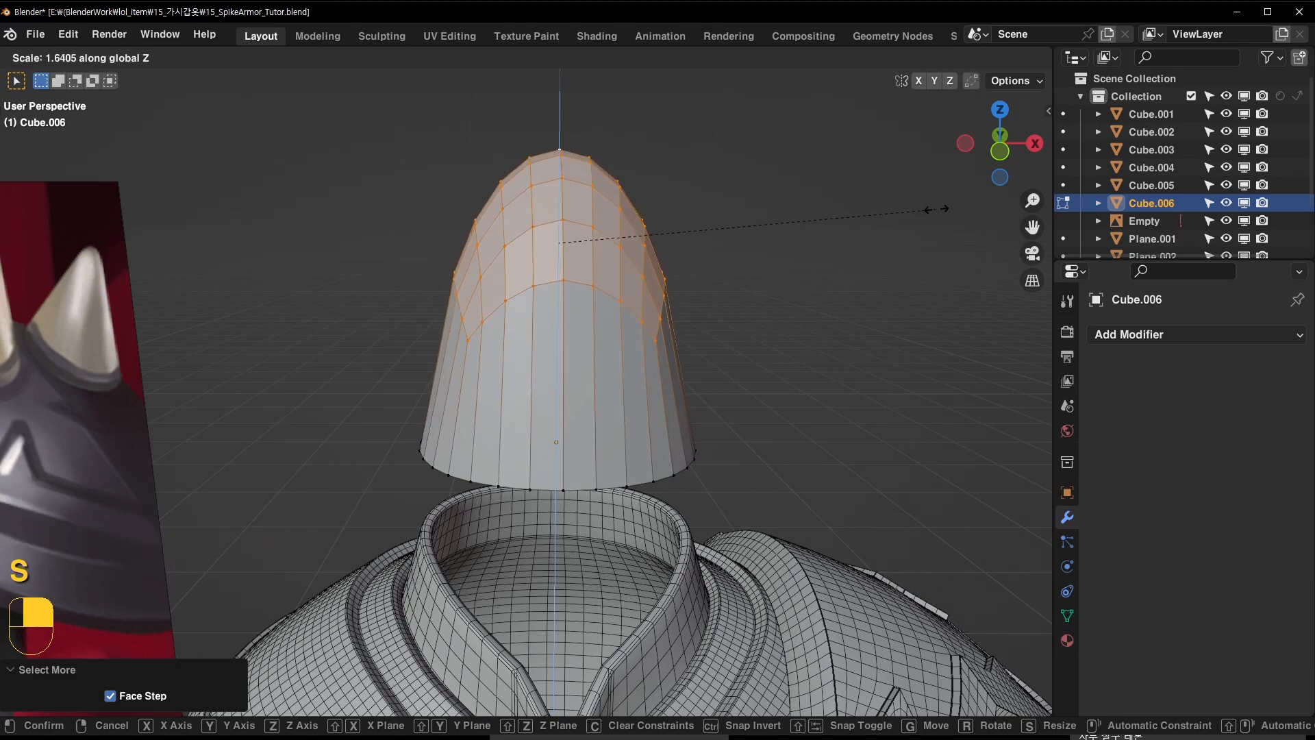
click(931, 208)
Narrow the dome into a pointed cone with proportional editing and stretch its cap vertices slightly along Z
key(ctrl+z)
key(Tab)
key(1)
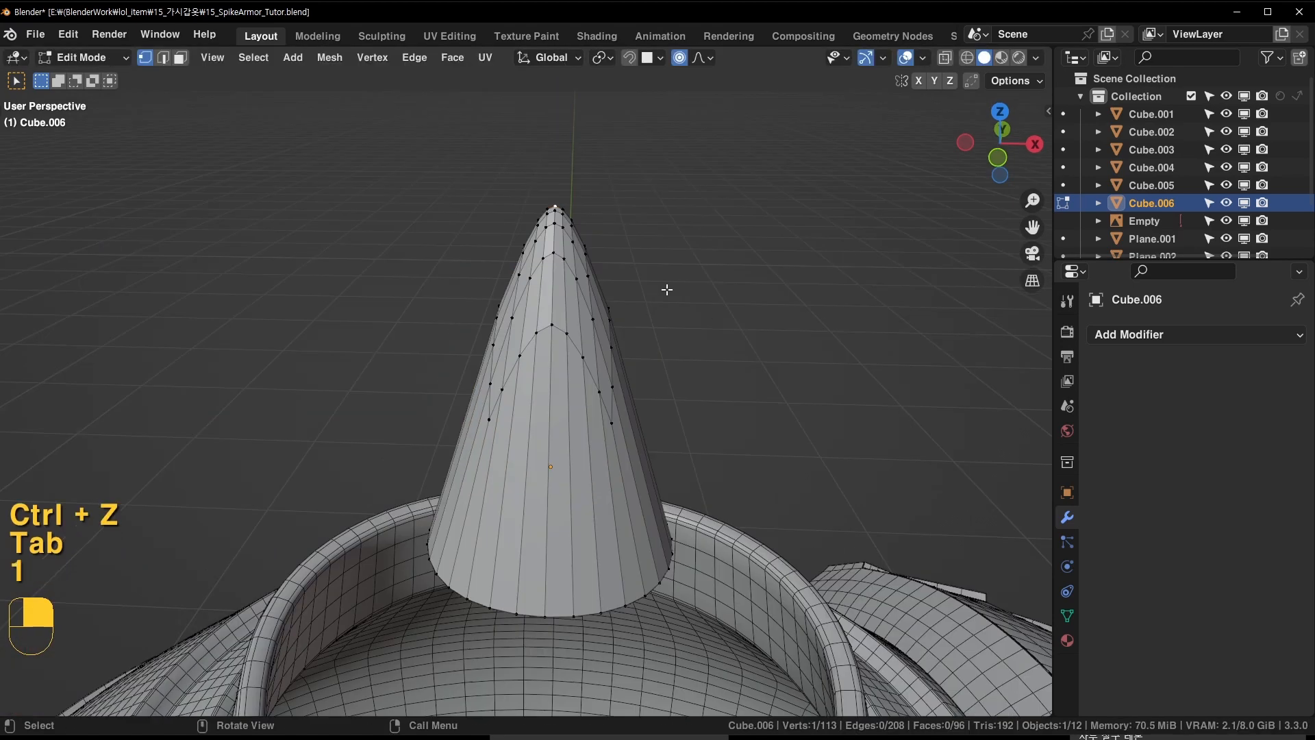
key(ctrl+KP_Add)
key(ctrl+KP_Add)
key(ctrl+KP_Add)
key(ctrl+KP_Add)
key(s)
key(z)
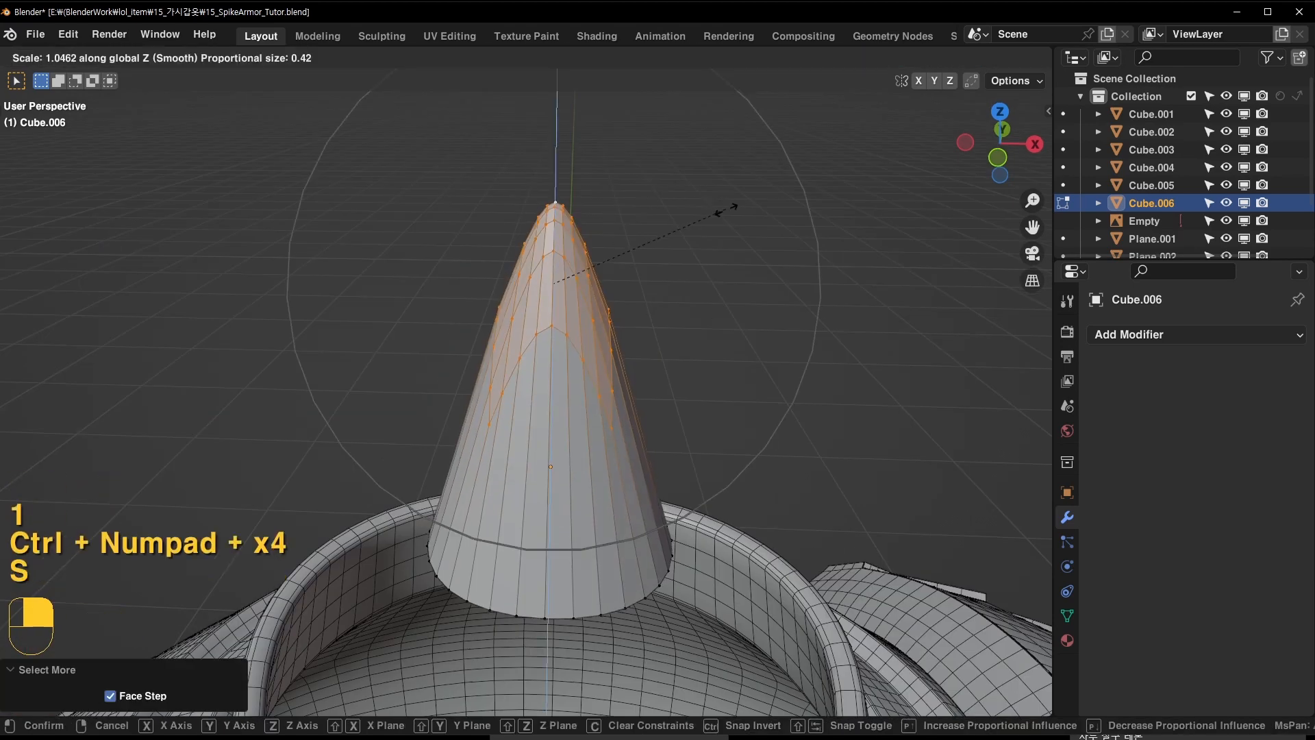
click(737, 220)
Refine the cone's taper into a straight-sided spike, leave Edit Mode, and save the file
key(s)
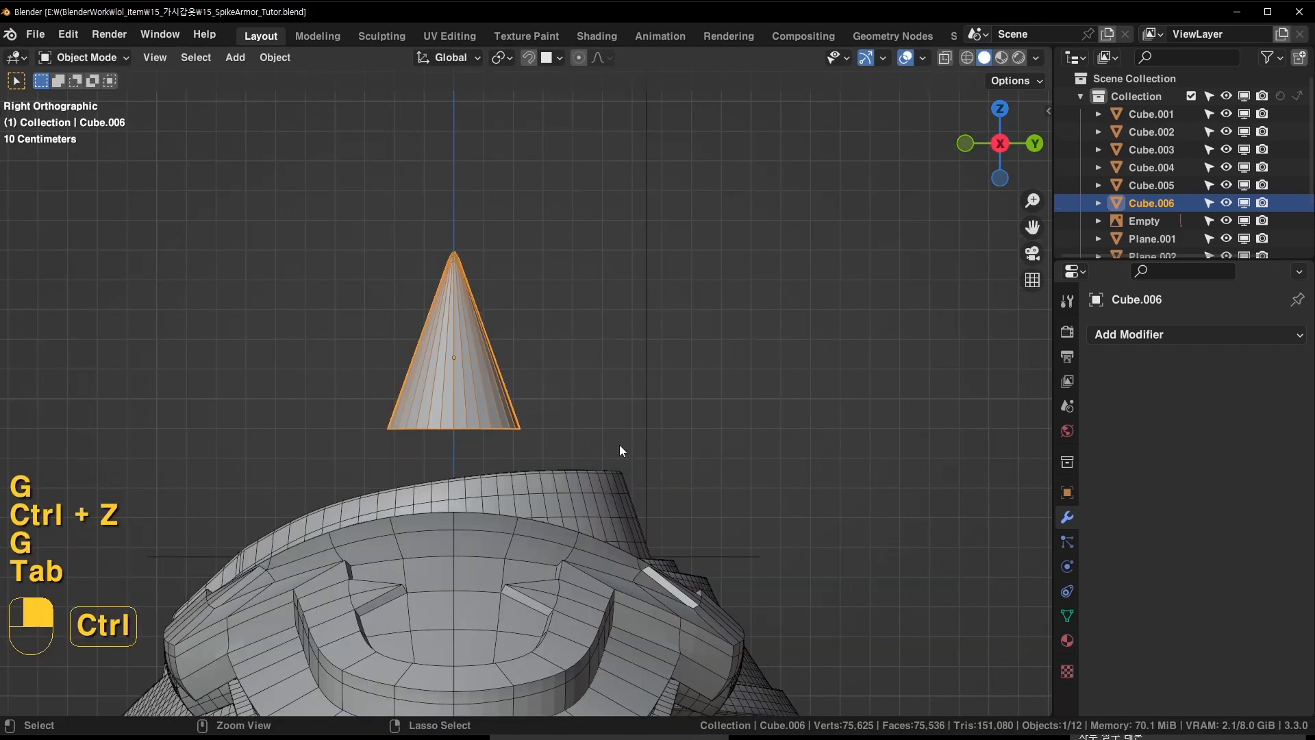
key(ctrl+s)
middle_drag(619, 445, 585, 393)
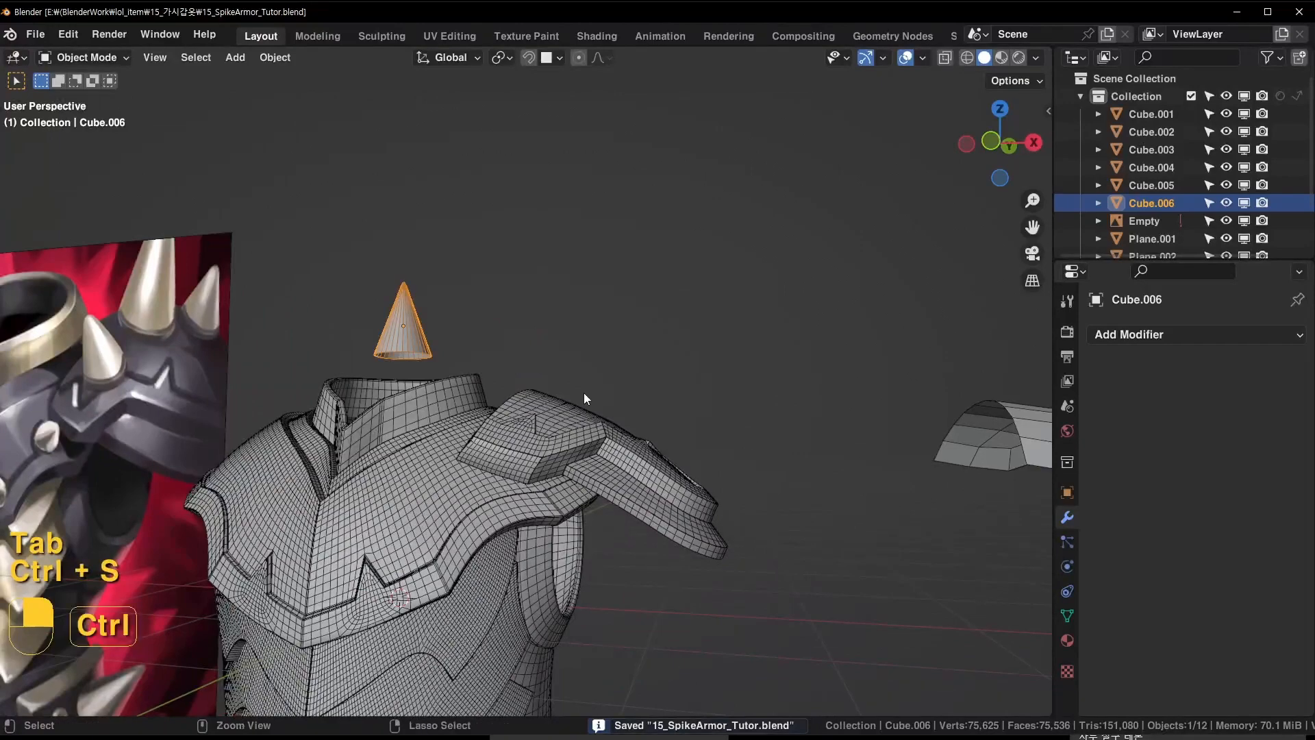
Save the file and apply the spike's scale
key(ctrl+s)
key(n)
click(1042, 111)
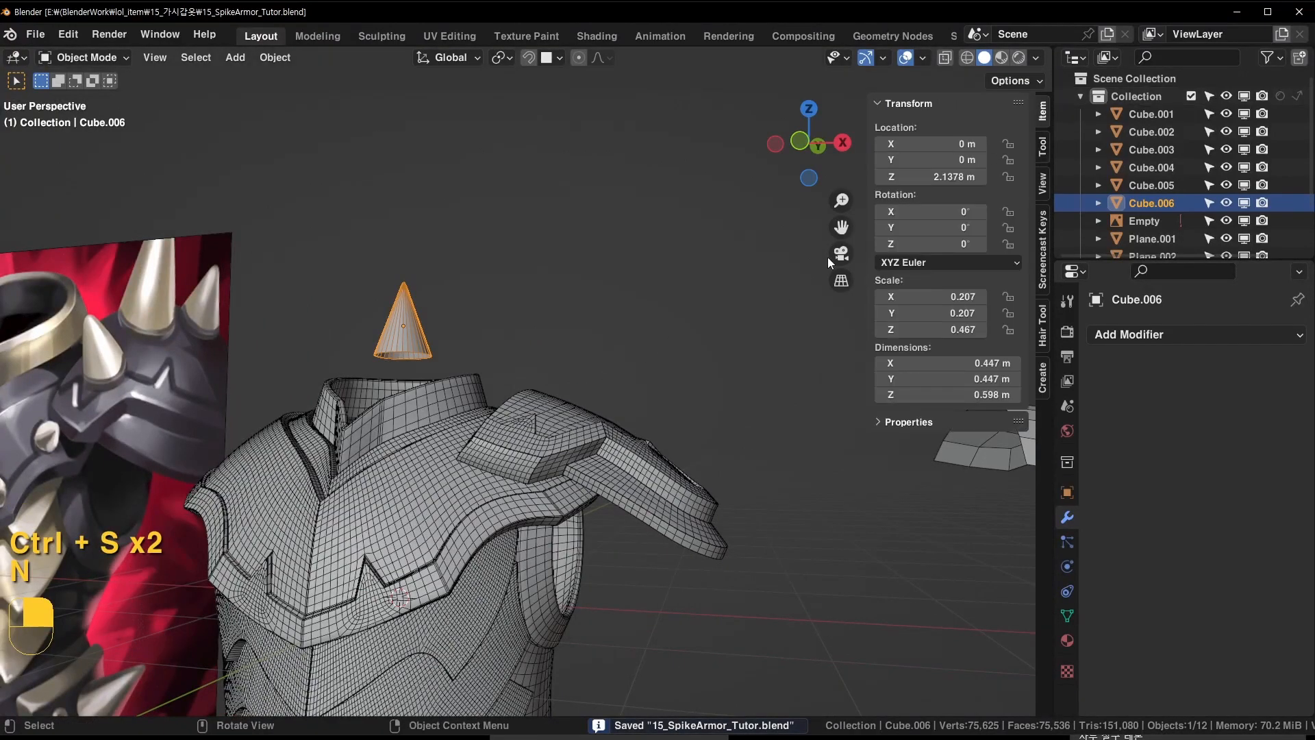
key(ctrl+a)
click(643, 331)
Snap the 3D cursor to the centre of the spike's open base edge loop
middle_drag(496, 329, 482, 362)
scroll(370, 292, up, 2)
shift+middle_drag(378, 291, 544, 274)
scroll(545, 219, up, 4)
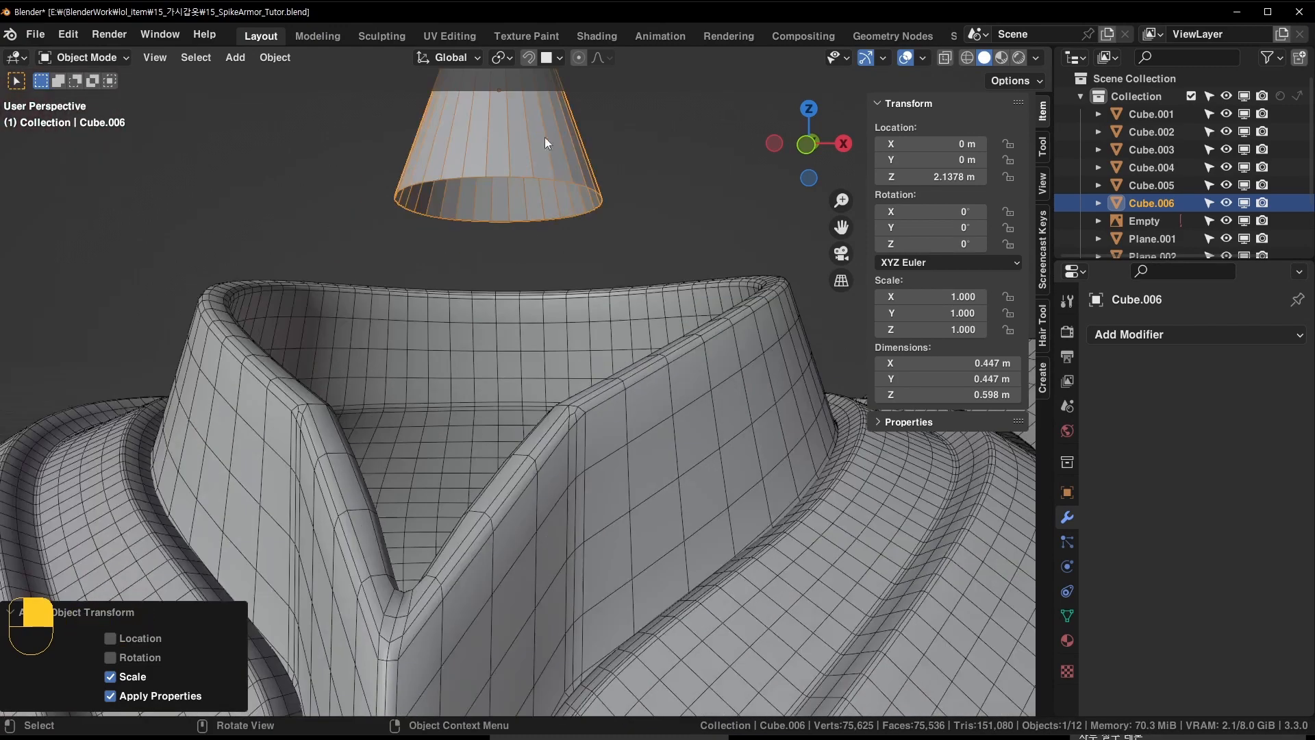
shift+middle_drag(543, 137, 524, 229)
middle_drag(444, 303, 499, 306)
key(Tab)
key(2)
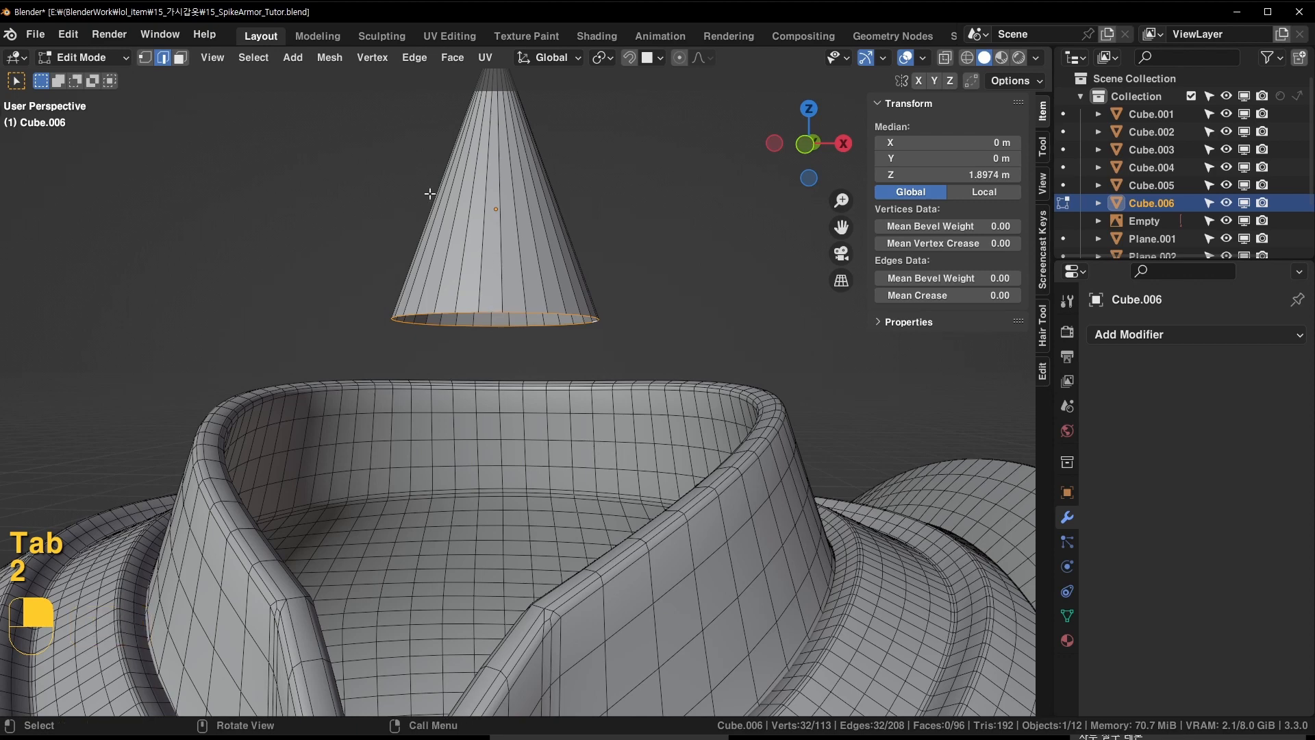
key(shift+s)
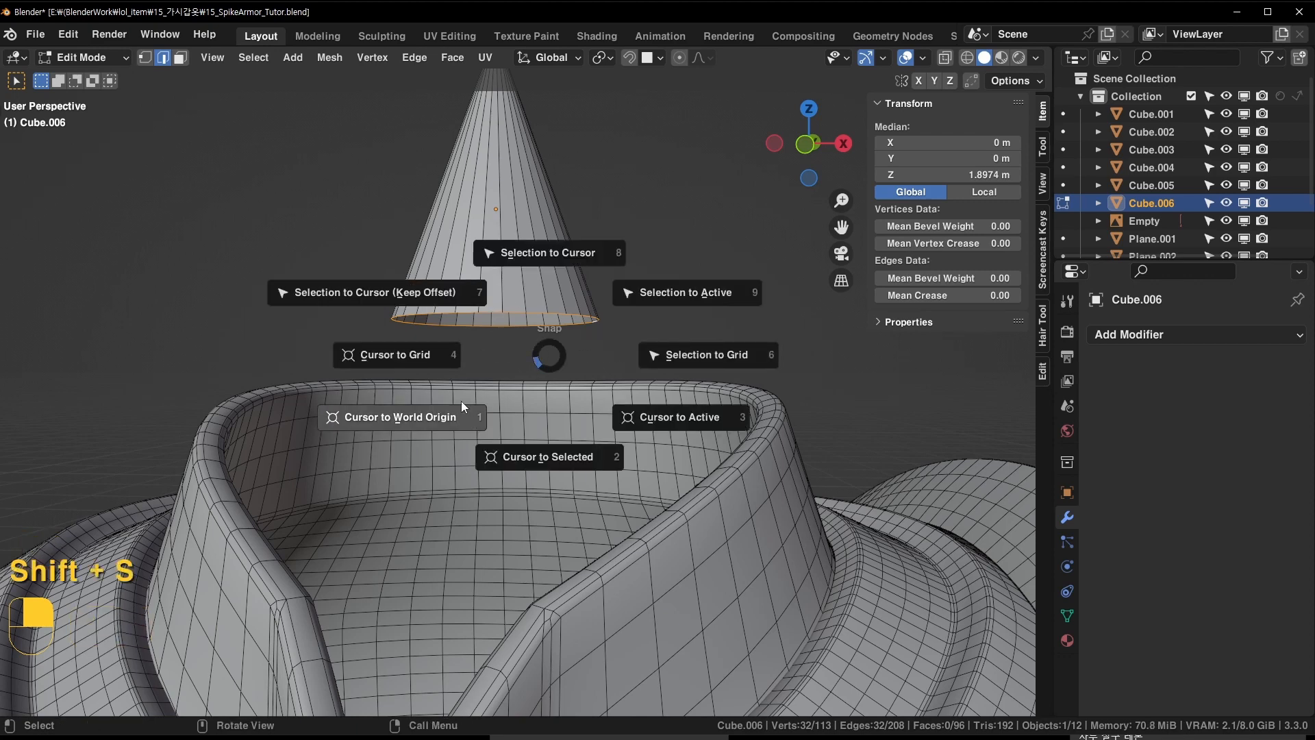
click(567, 457)
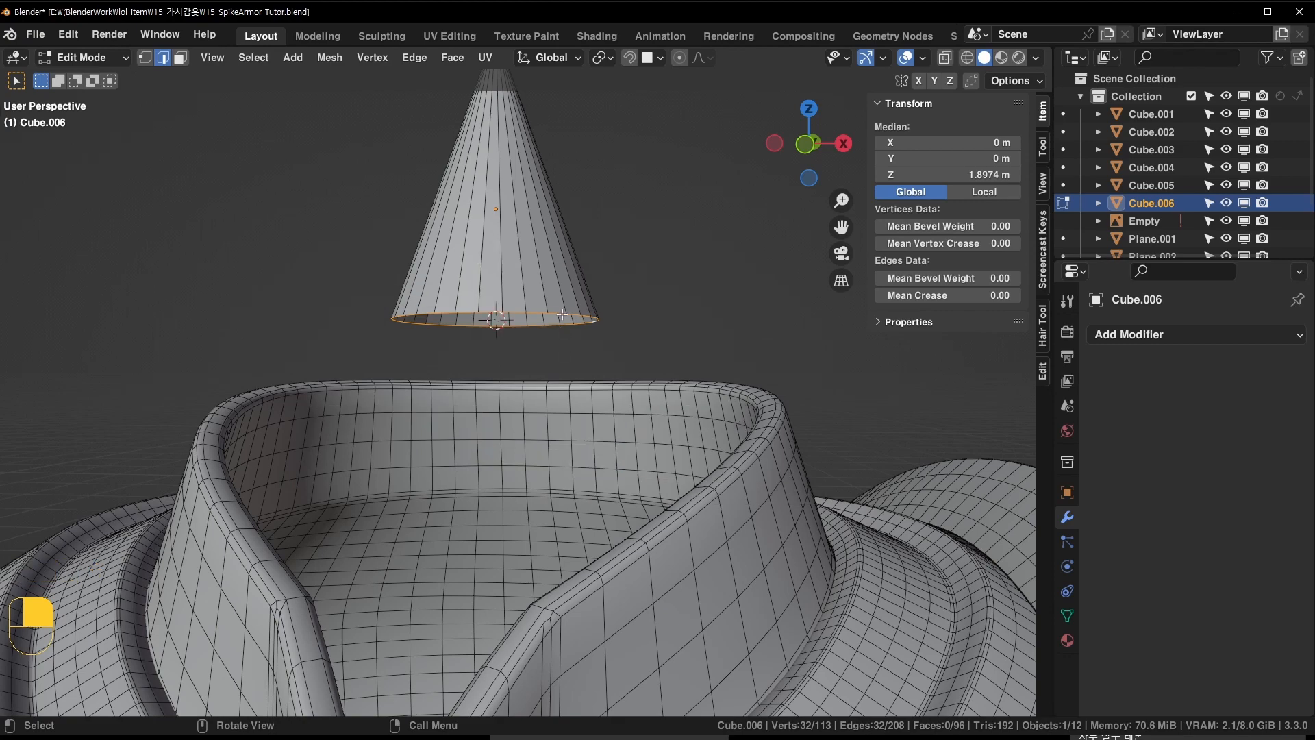
Set the spike's origin to the 3D cursor at the centre of its base
key(Tab)
scroll(528, 346, up, 4)
key(Tab)
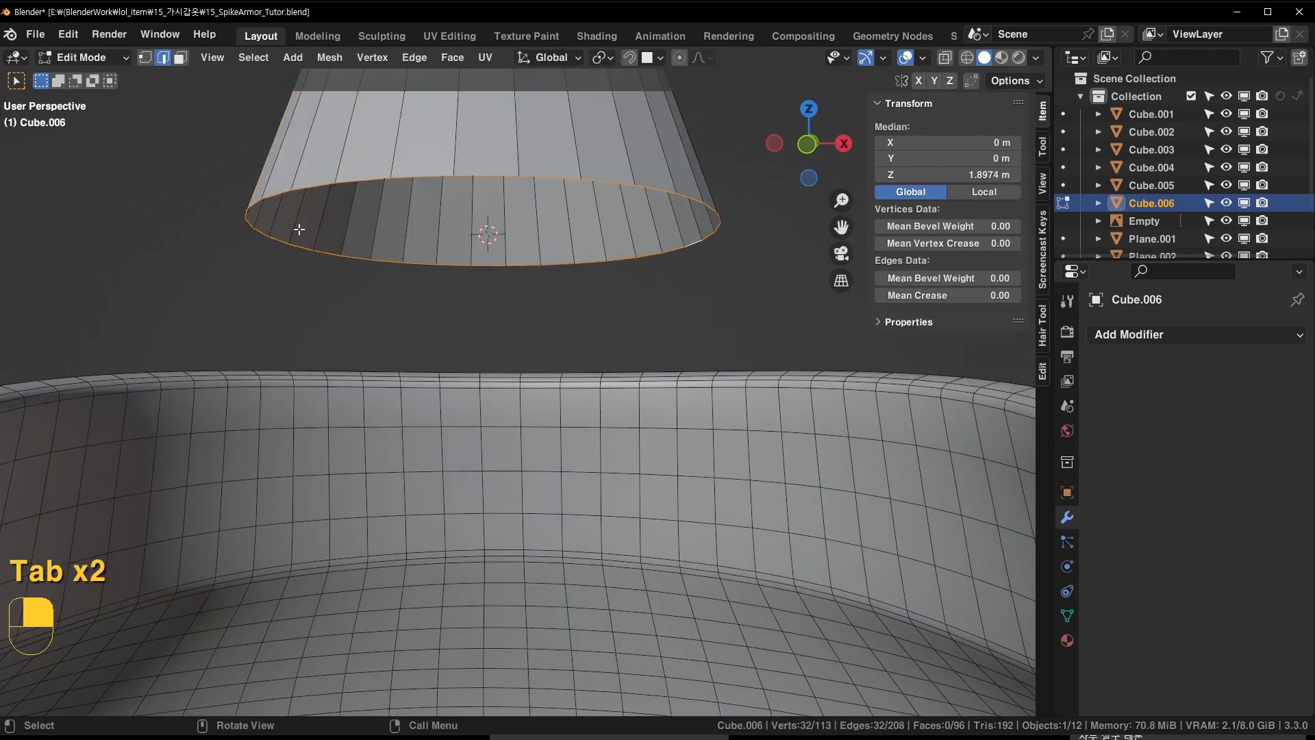
scroll(513, 235, down, 3)
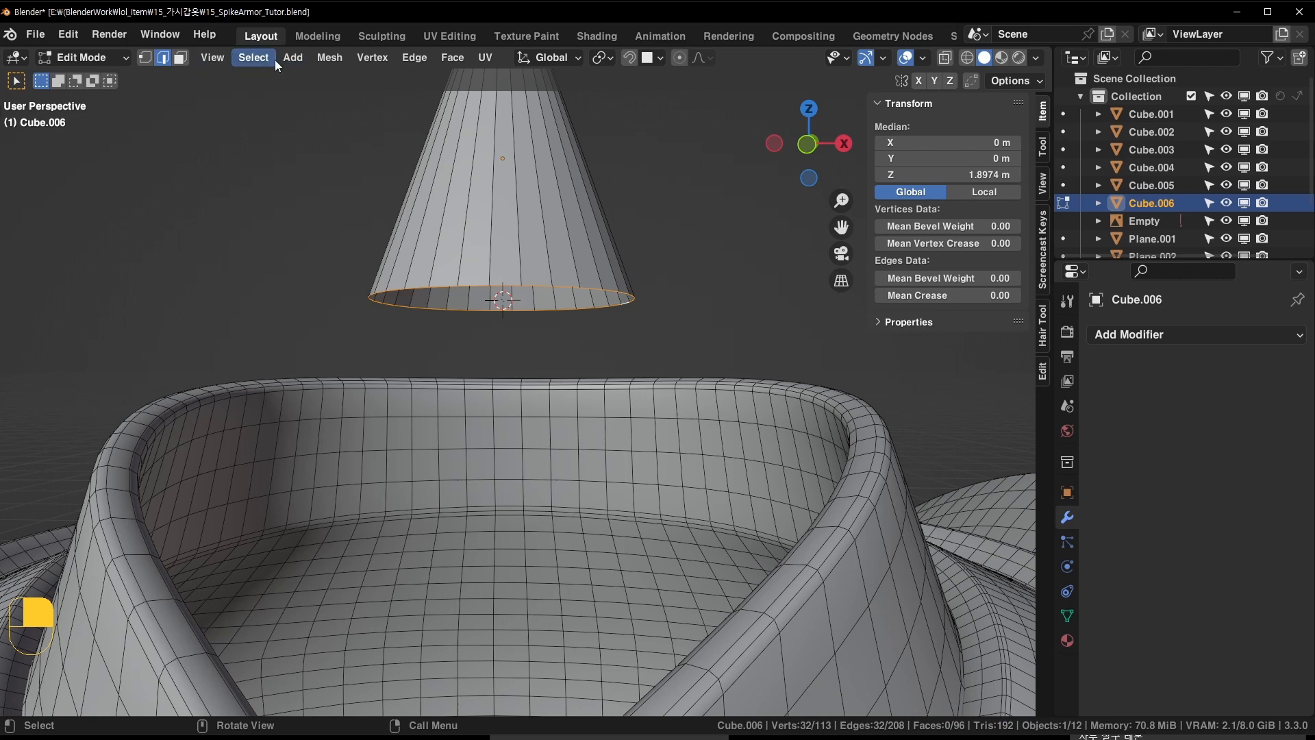
click(331, 58)
mouse_move(339, 74)
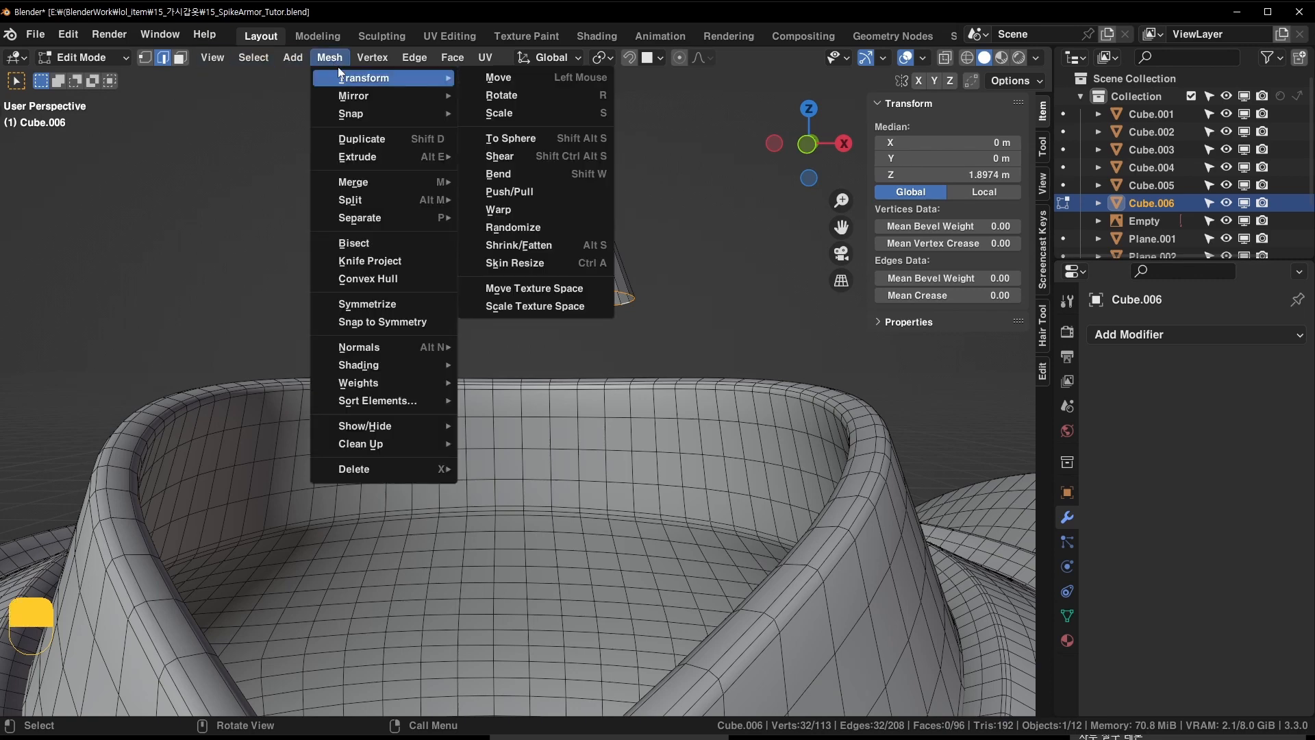
mouse_move(375, 224)
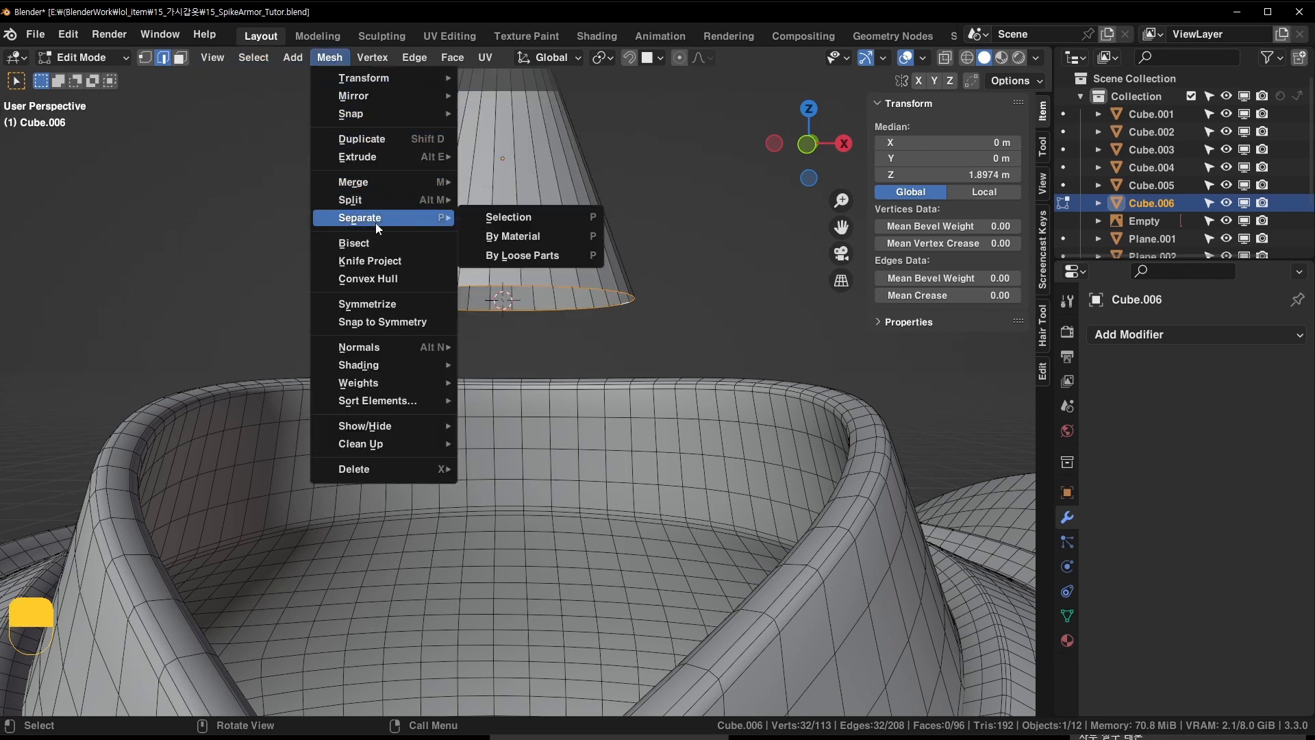
mouse_move(369, 101)
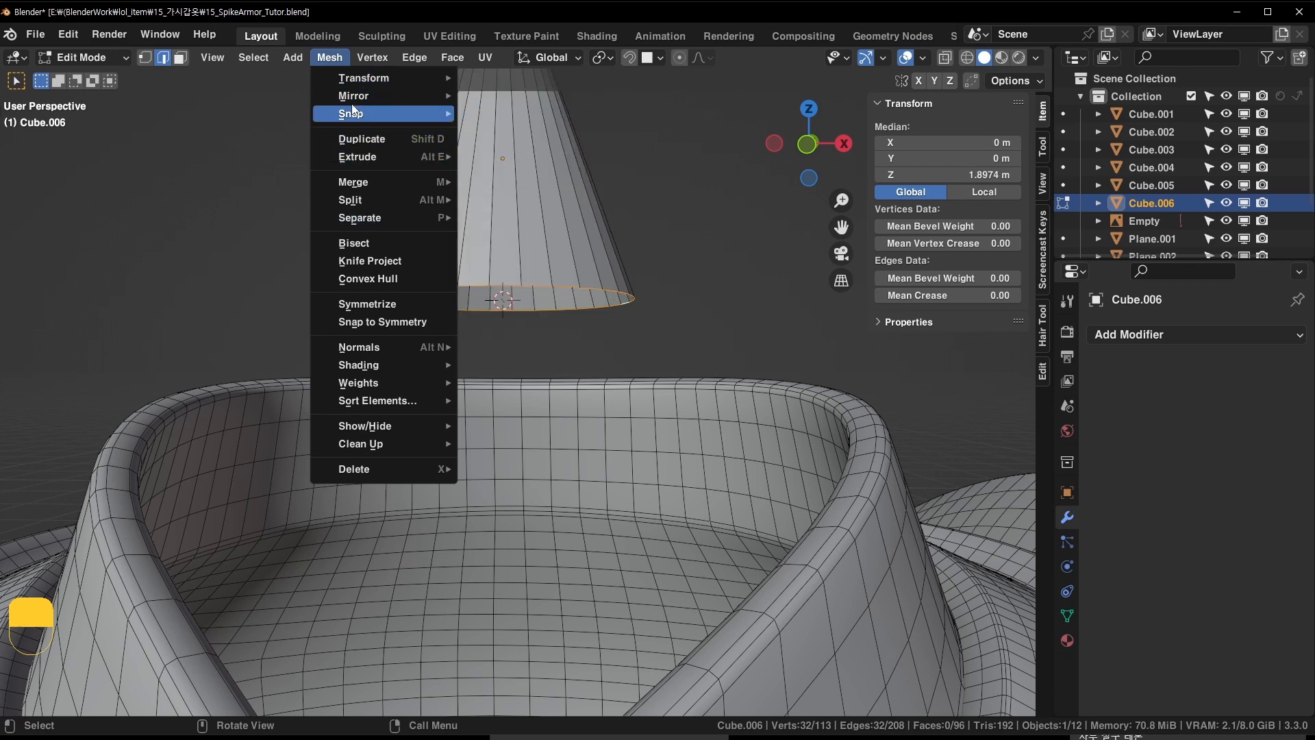
key(Tab)
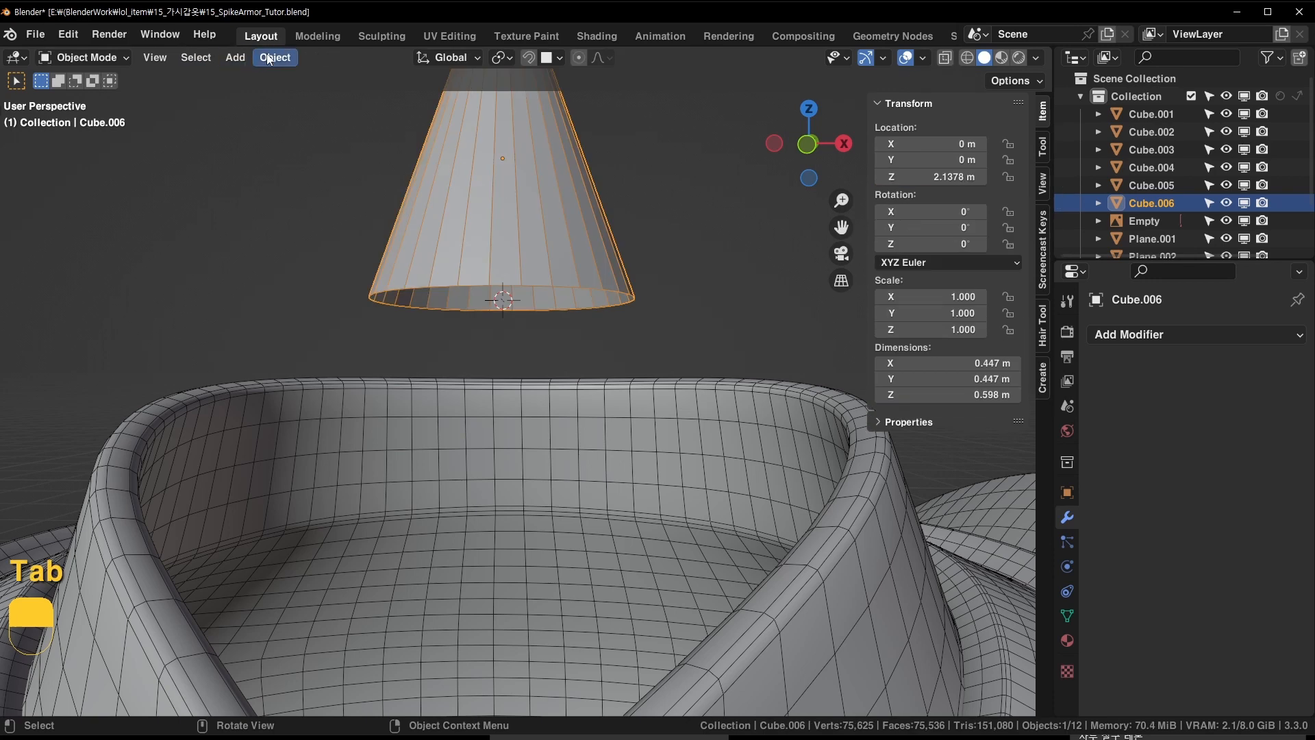
click(275, 56)
mouse_move(302, 98)
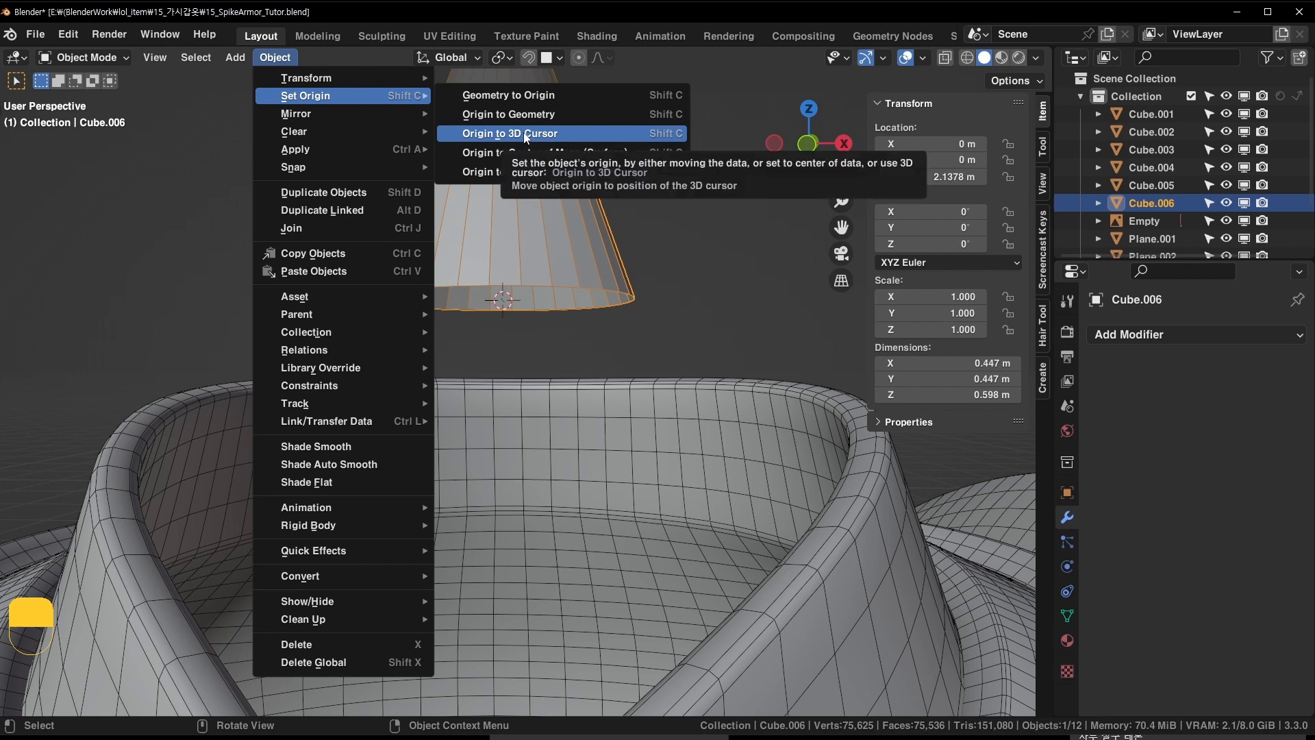
click(526, 136)
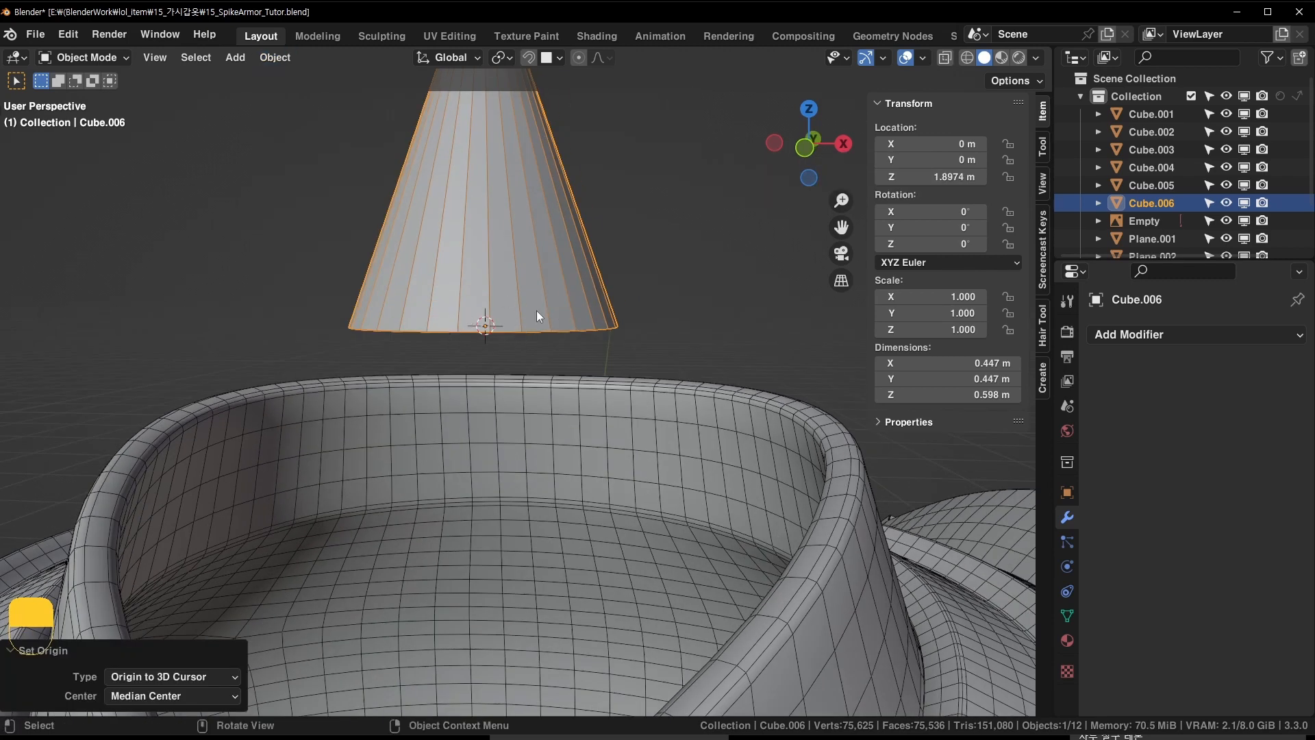
Try rotating the spike about 41.7° around its base origin and undo the rotation
key(r)
click(675, 447)
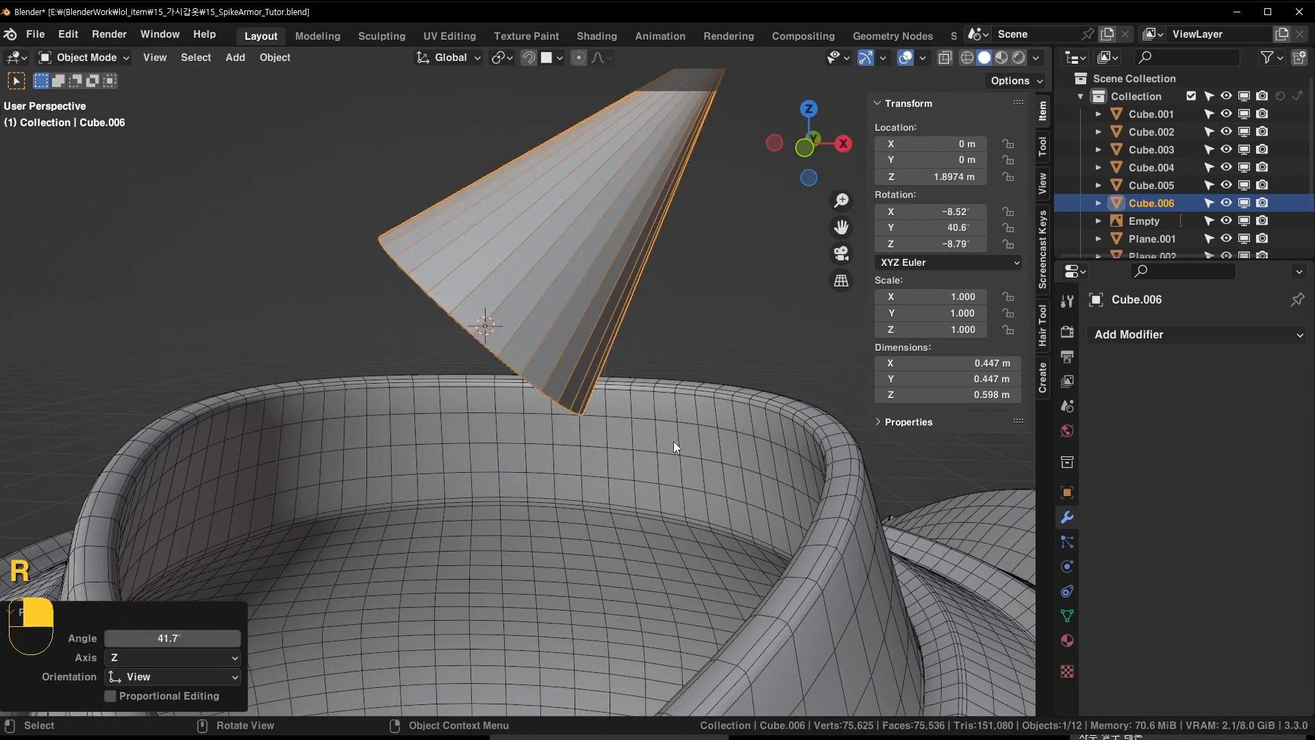
key(ctrl+z)
Save the file and reselect the original spike above the collar
scroll(608, 313, down, 5)
scroll(528, 279, up, 2)
key(ctrl+s)
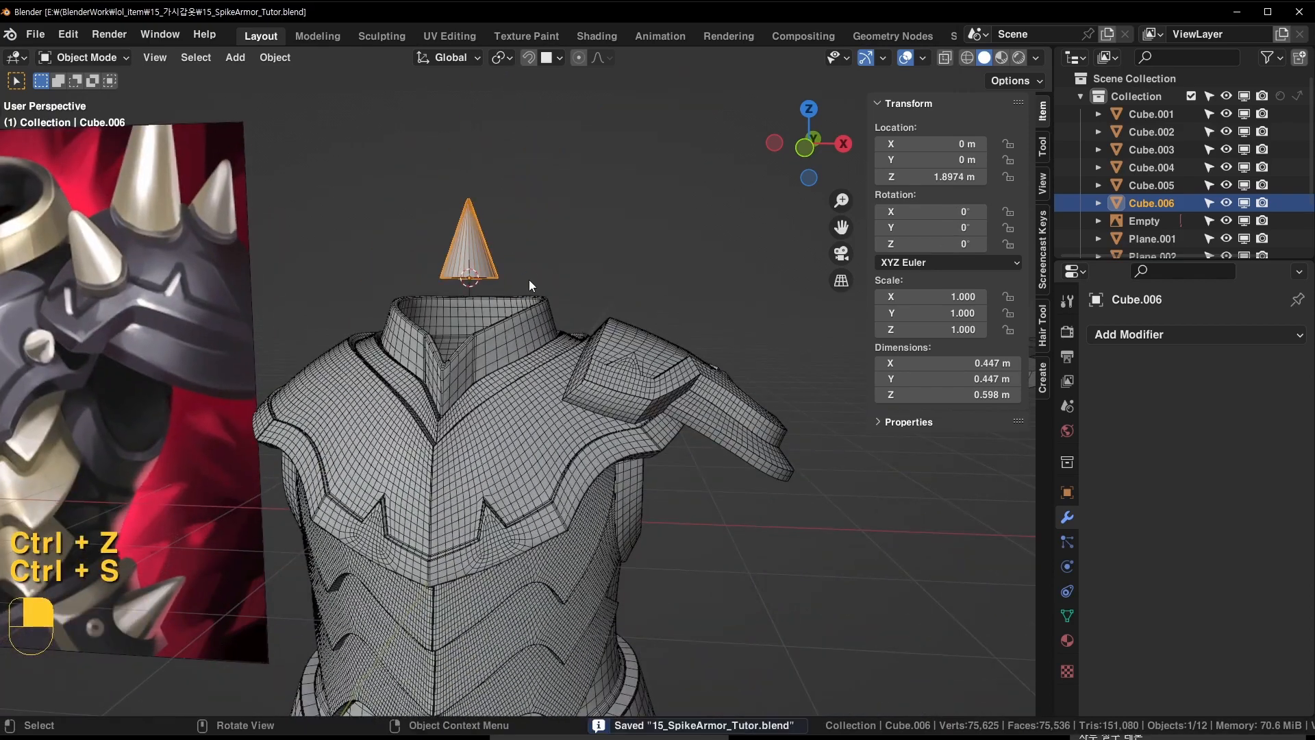
middle_drag(594, 182, 578, 228)
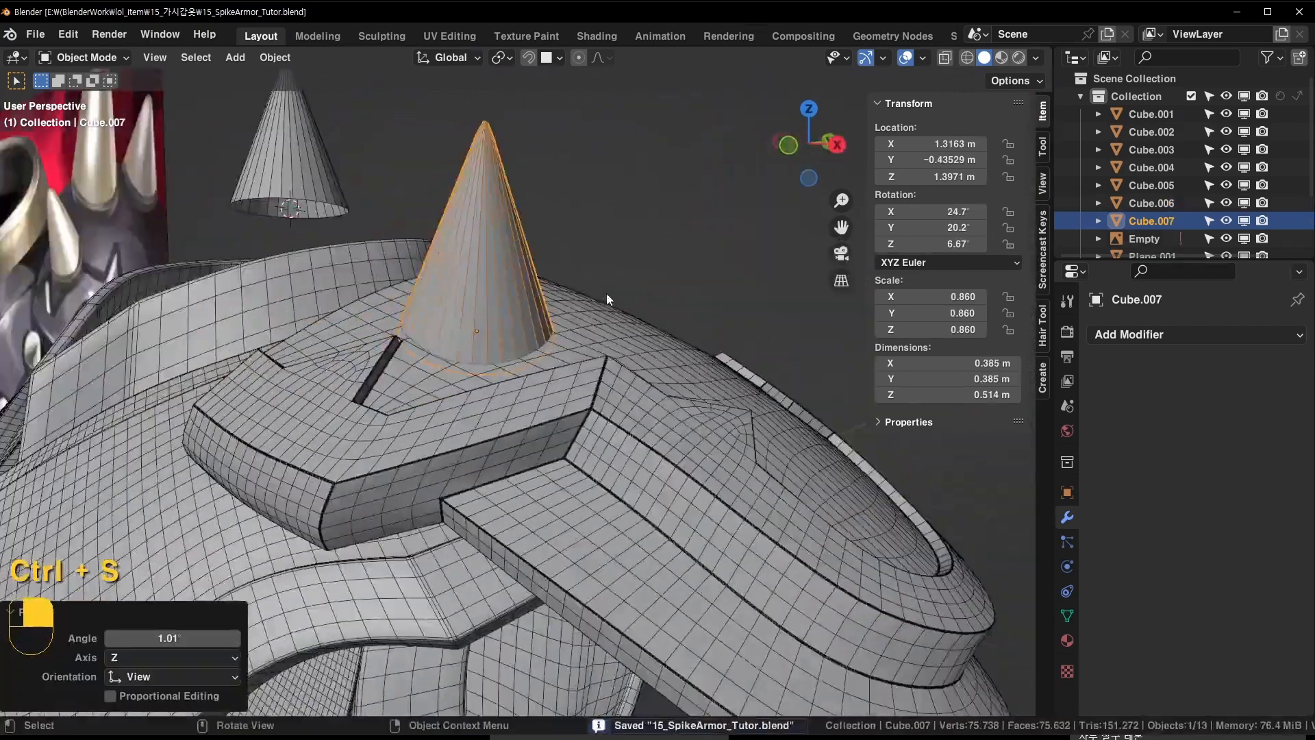
scroll(606, 293, down, 2)
middle_drag(607, 294, 463, 339)
scroll(610, 368, down, 4)
click(383, 236)
key(ctrl+s)
Duplicate the original spike about 1.45 m along X, enlarge the copy by about 1.13, and stretch it by about 1.29 along Z
key(KP_1)
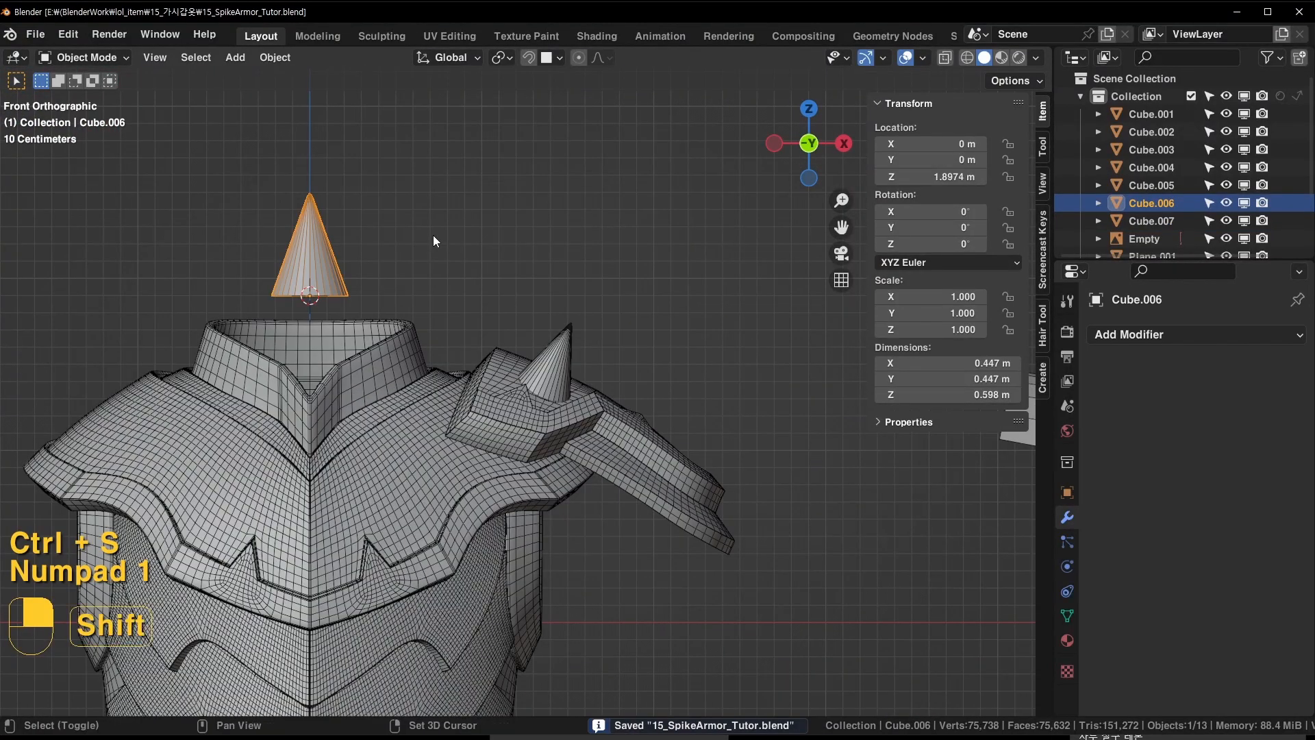
key(shift+d)
key(g)
click(684, 237)
key(s)
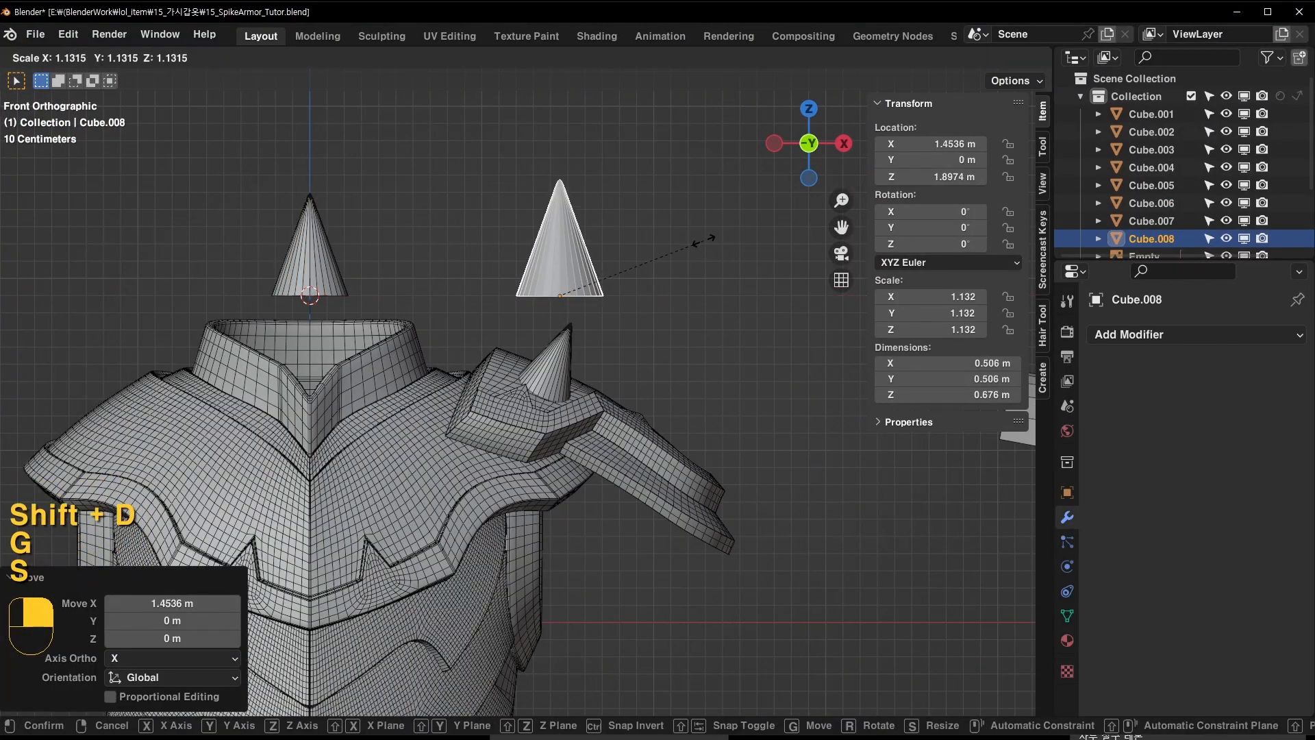
click(705, 240)
key(s)
key(z)
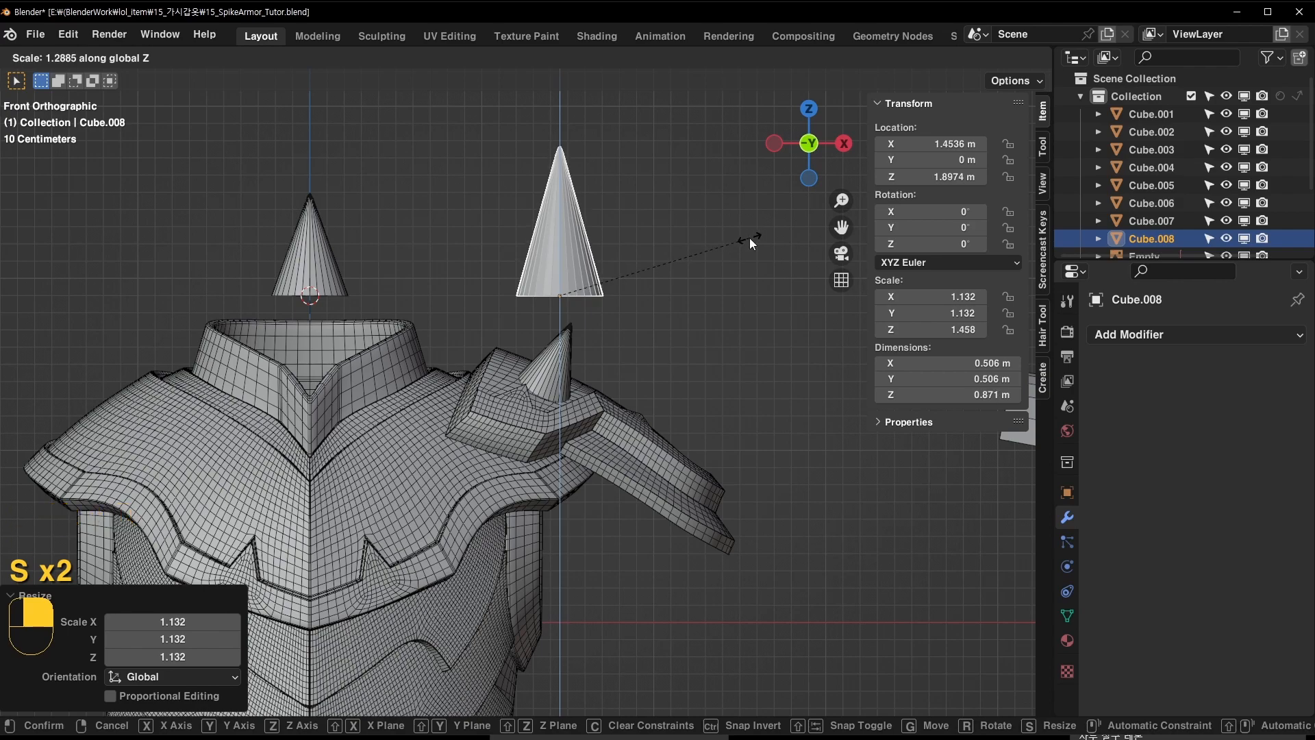
click(750, 237)
Tilt the enlarged spike about 23.8° around Y, seat it on top of the shoulder guard, and reduce its size and Z height
middle_drag(750, 237, 663, 294)
key(KP_1)
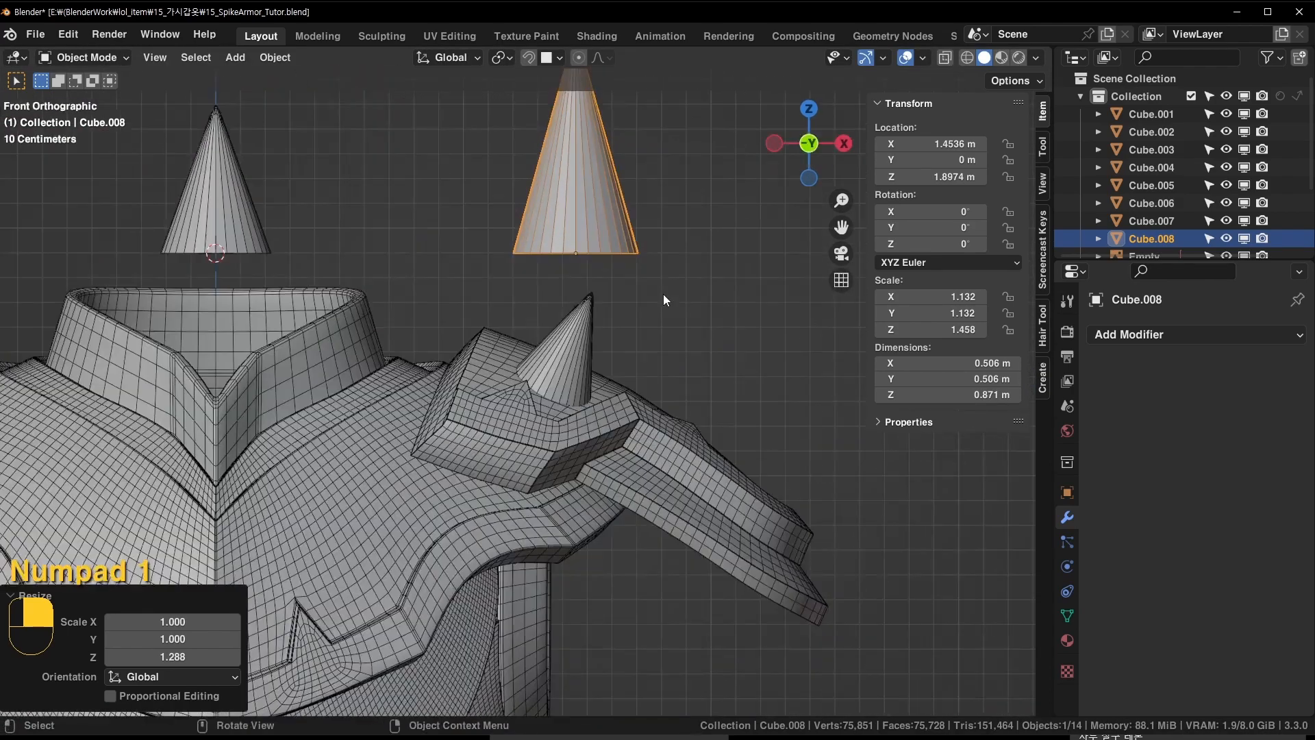
key(r)
click(670, 30)
key(g)
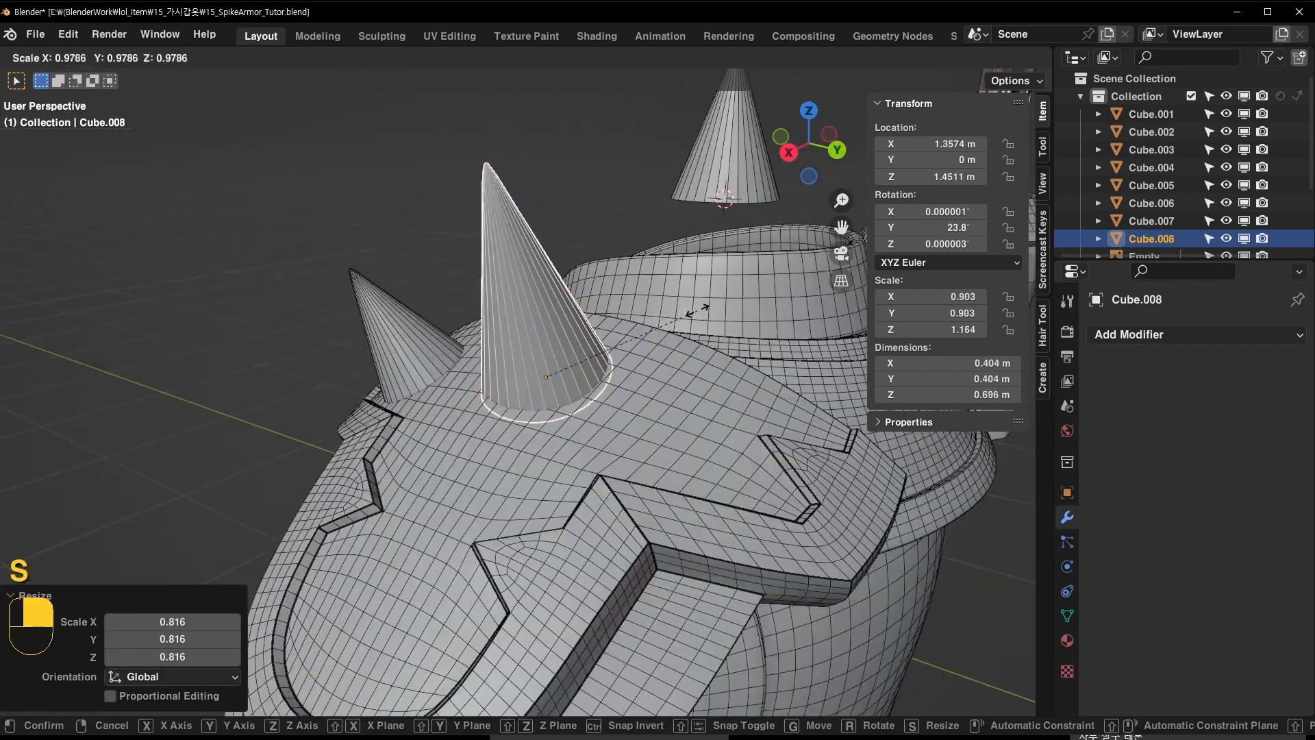
click(689, 313)
key(s)
key(z)
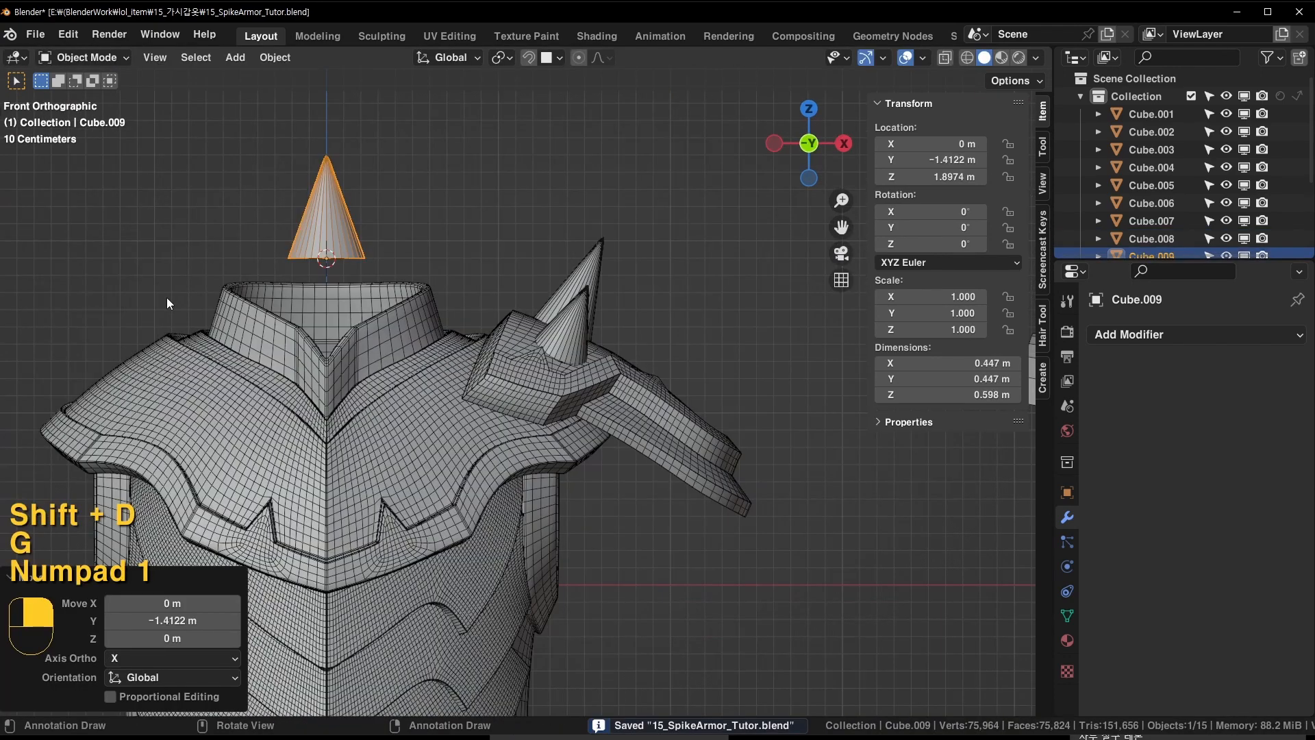
Rotate the spike copy in front of the armor about 51.9° around X and scale it to about 0.633
key(KP_3)
key(r)
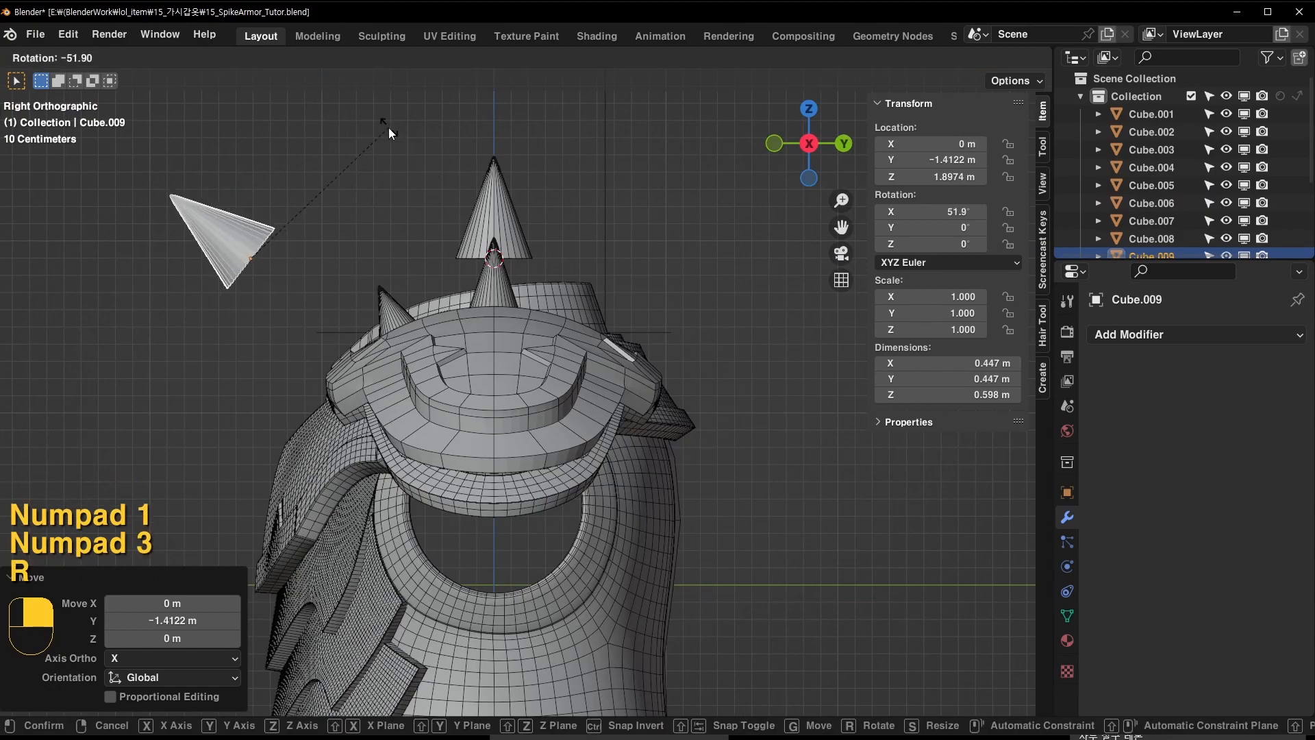
click(388, 128)
key(s)
click(360, 198)
Move the small spike onto the chest plate, just above the notch in the trim beside the centre line
shift+middle_drag(360, 199, 469, 143)
key(g)
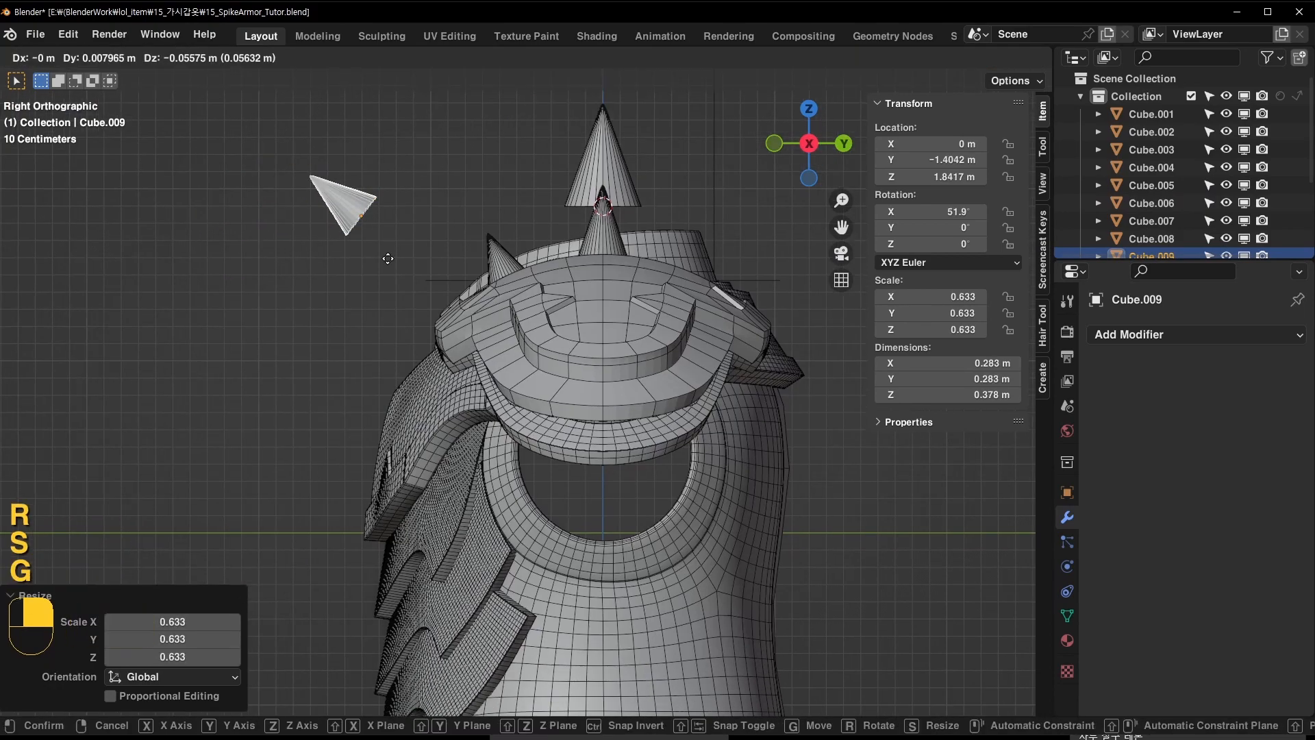
click(440, 376)
middle_drag(440, 375, 602, 409)
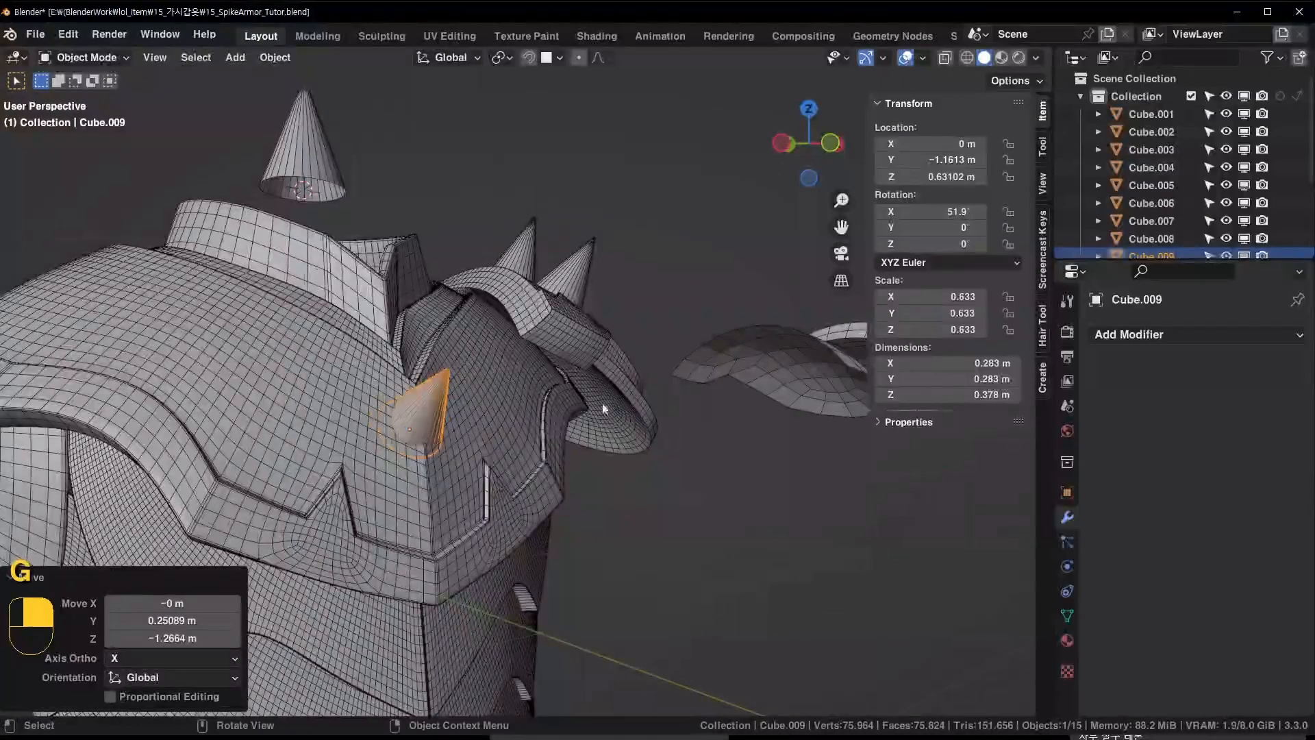
key(KP_1)
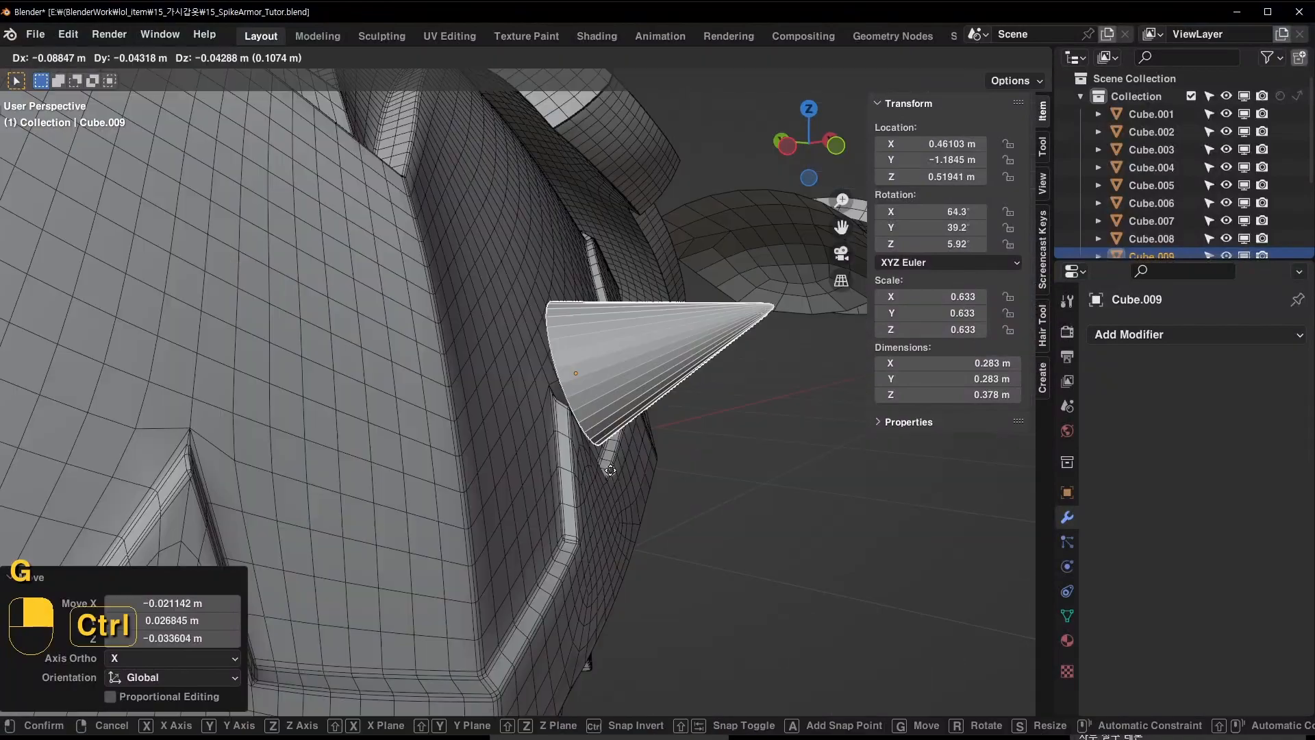
click(610, 472)
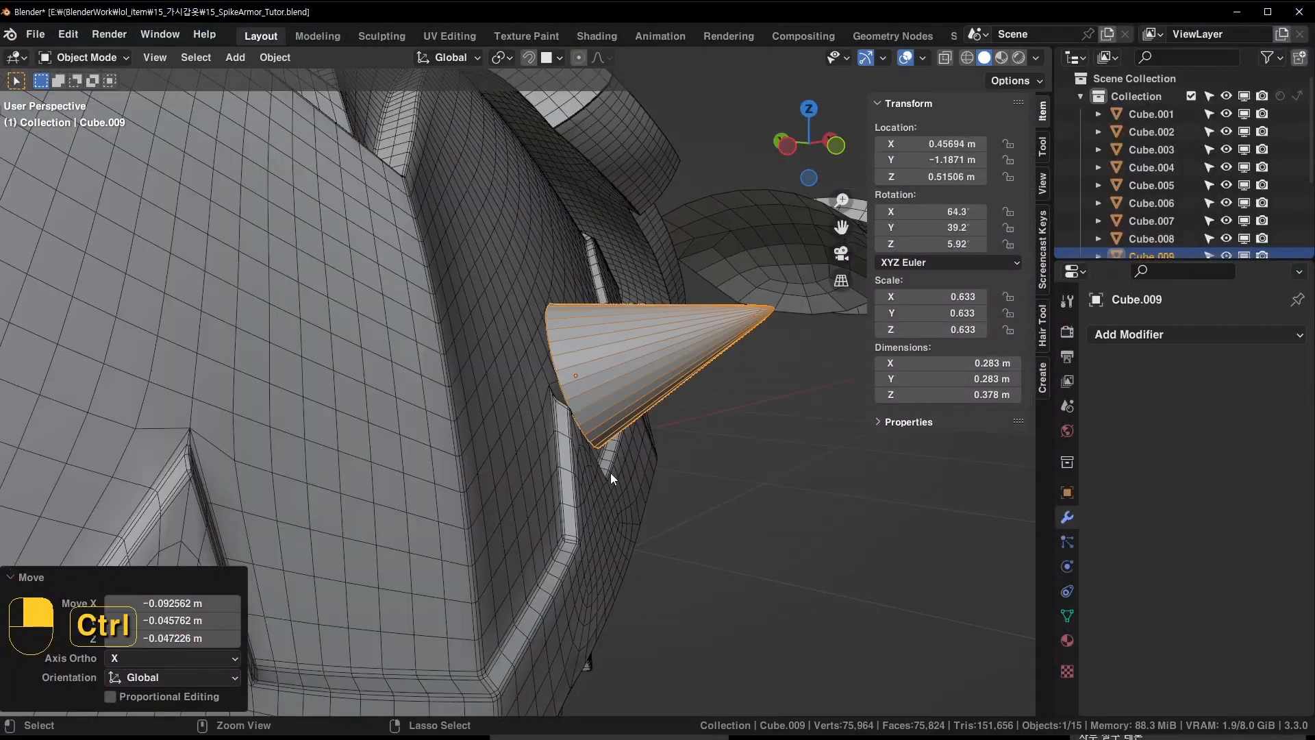
Rotate the chest spike to about 70.6° X, 33° Y and 7° Z so it follows the plate's surface
middle_drag(611, 472, 538, 252)
key(r)
click(765, 374)
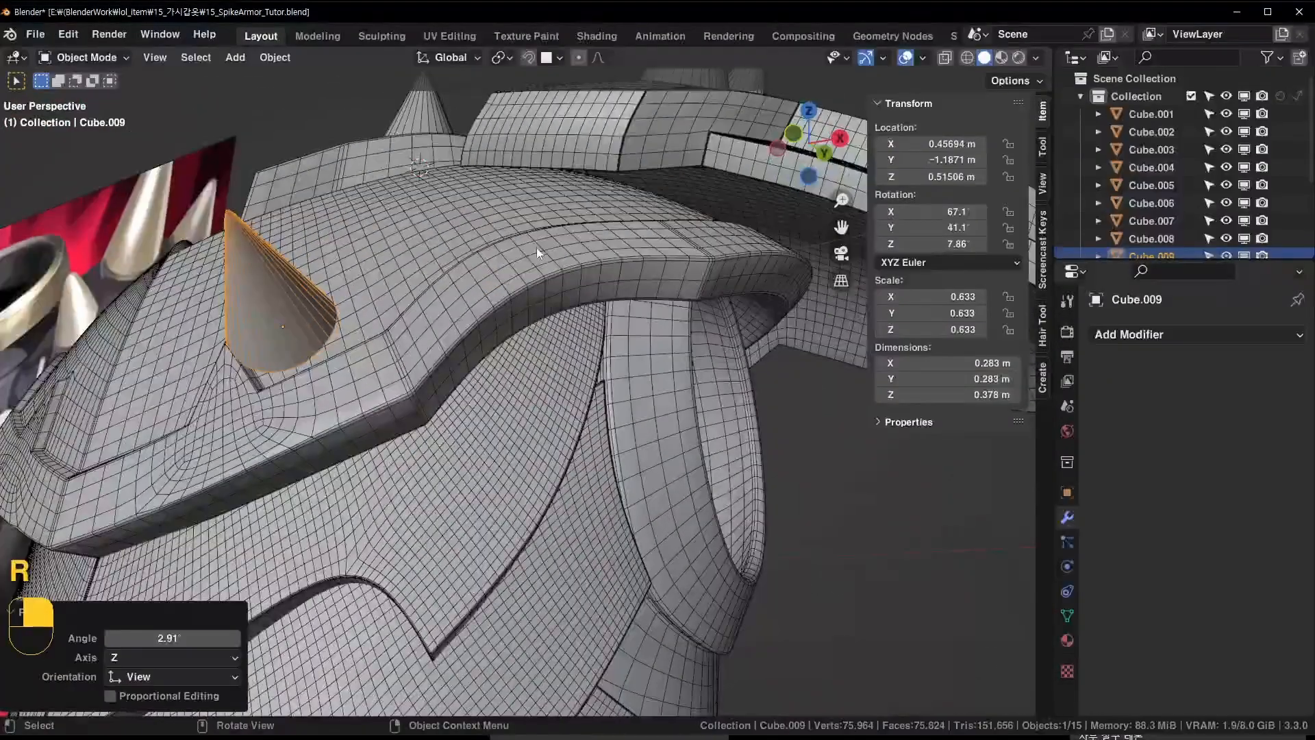
key(r)
click(395, 236)
Shift the chest spike about 0.023 m along its local Z and slide it into place over the plate
middle_drag(396, 236, 463, 252)
key(g)
key(z)
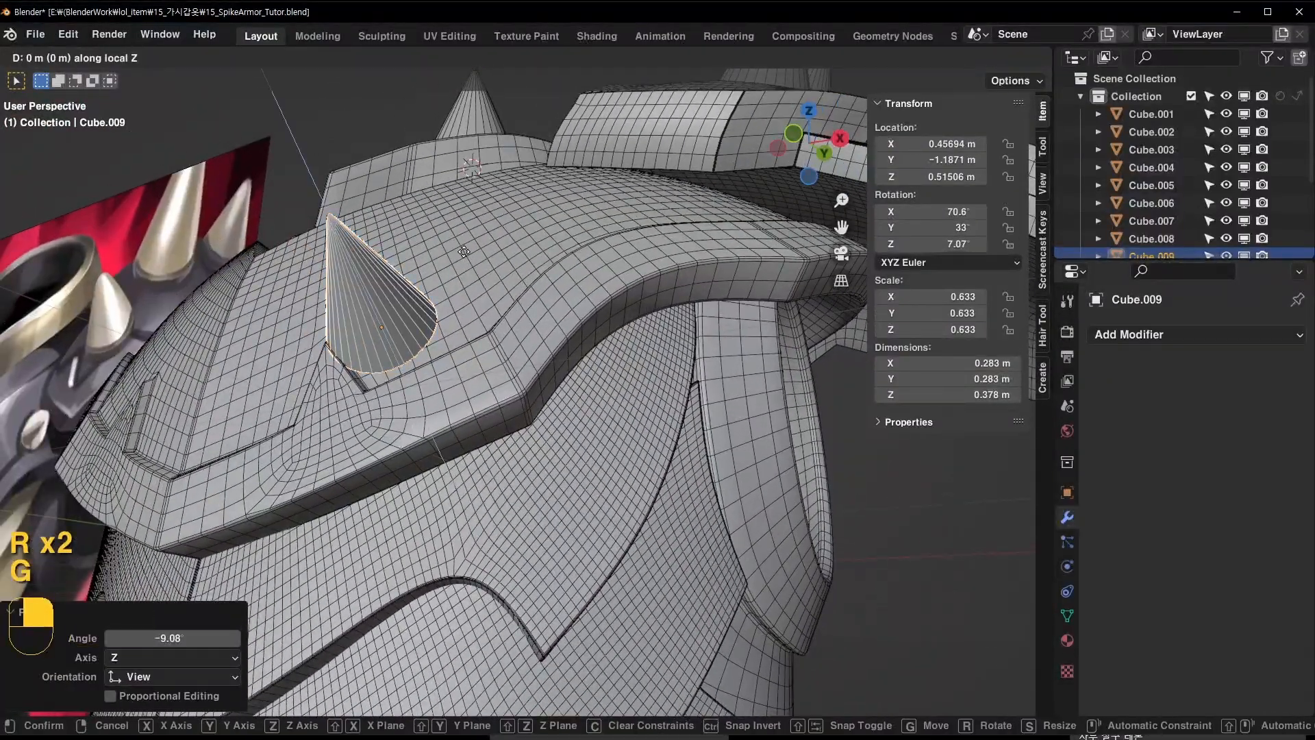
click(471, 255)
key(g)
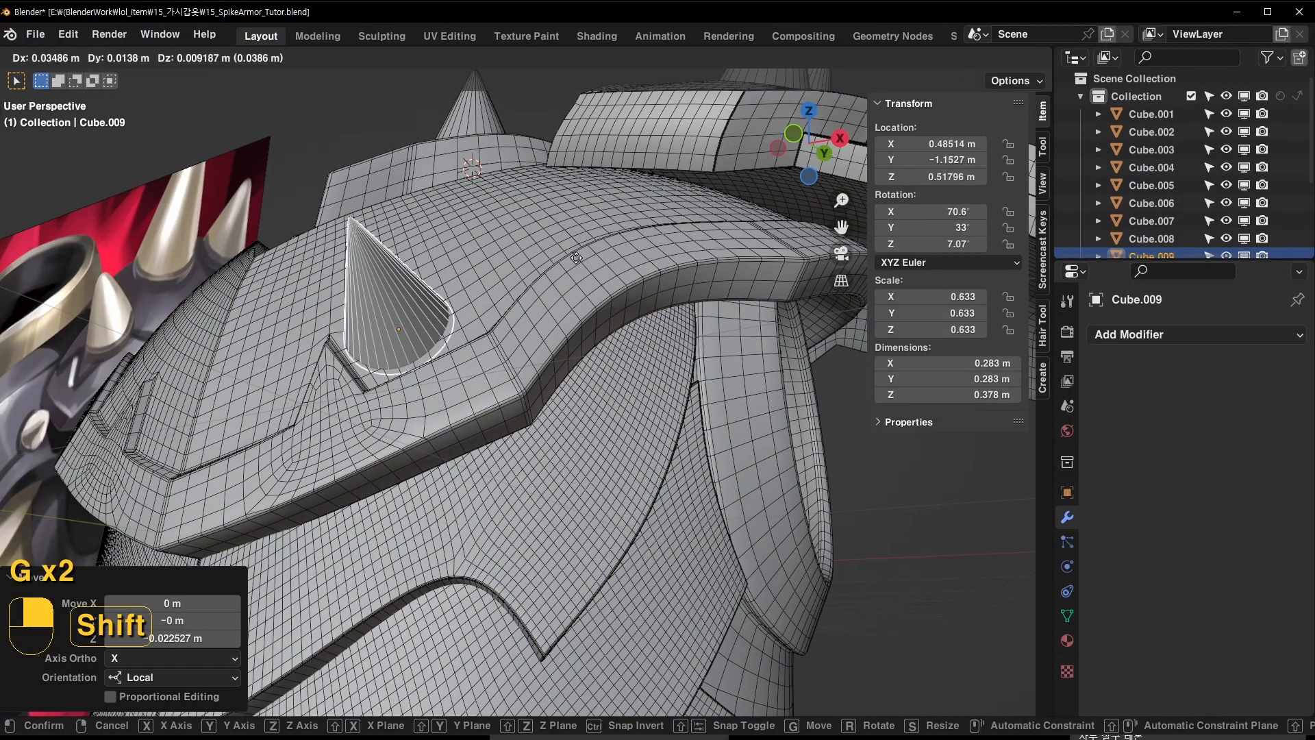
click(575, 257)
Rotate the second small chest spike, near the shoulder guard, by about 20° in the top view
key(KP_7)
key(r)
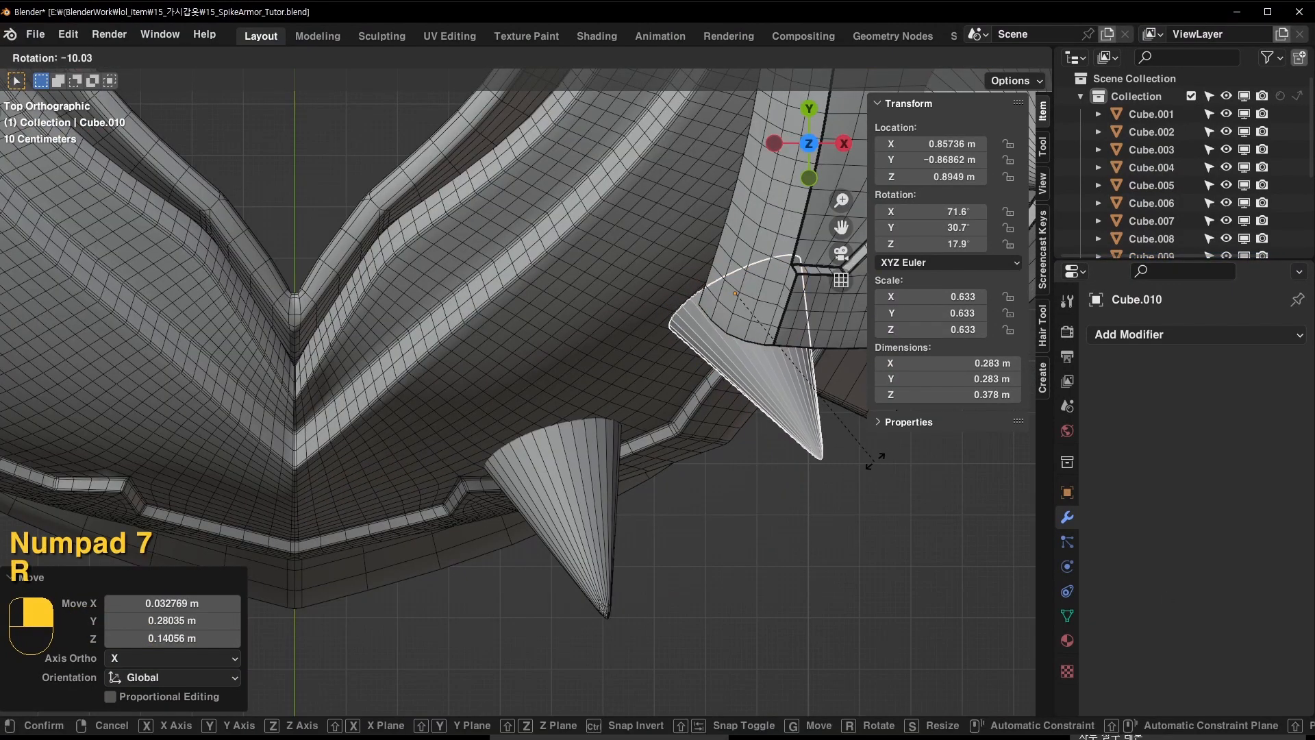
click(896, 441)
middle_drag(858, 476, 699, 285)
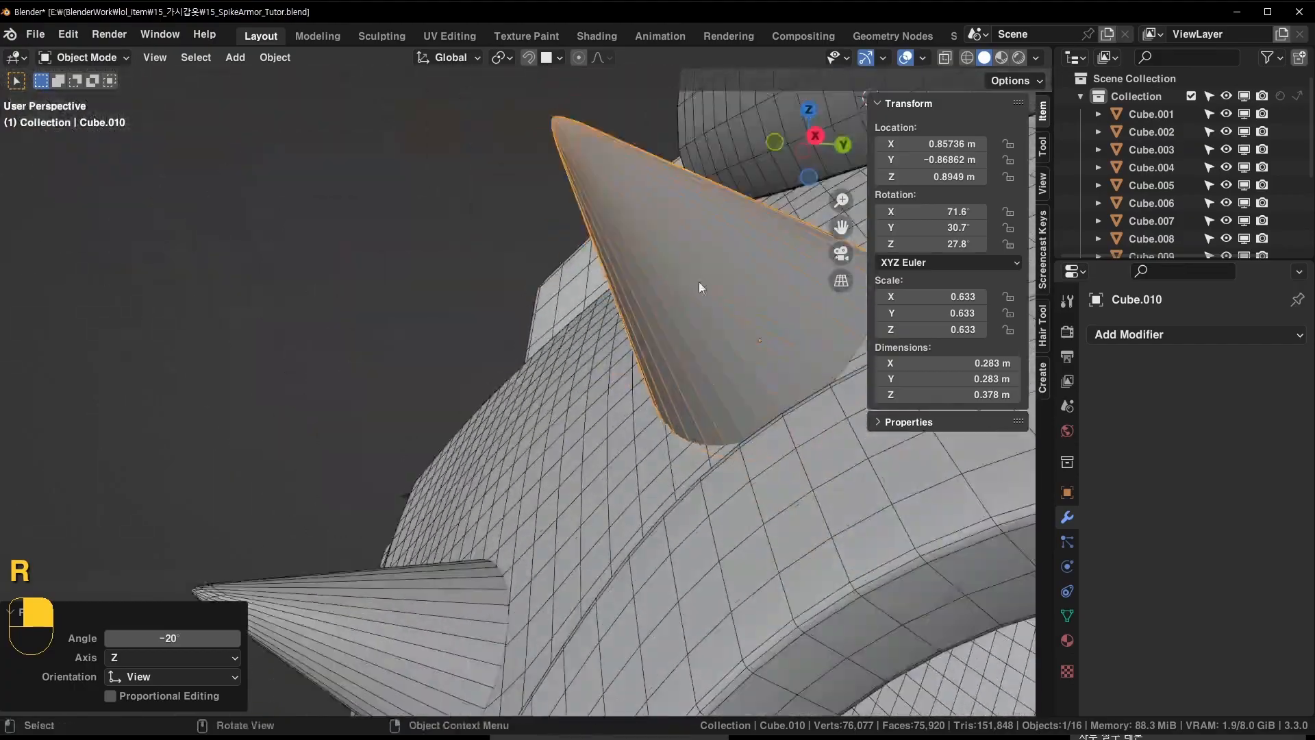
Seat the second chest spike on the plate by moving it along its local Z, and save the file
middle_drag(769, 343, 726, 336)
key(g)
key(z)
key(z)
key(ctrl+s)
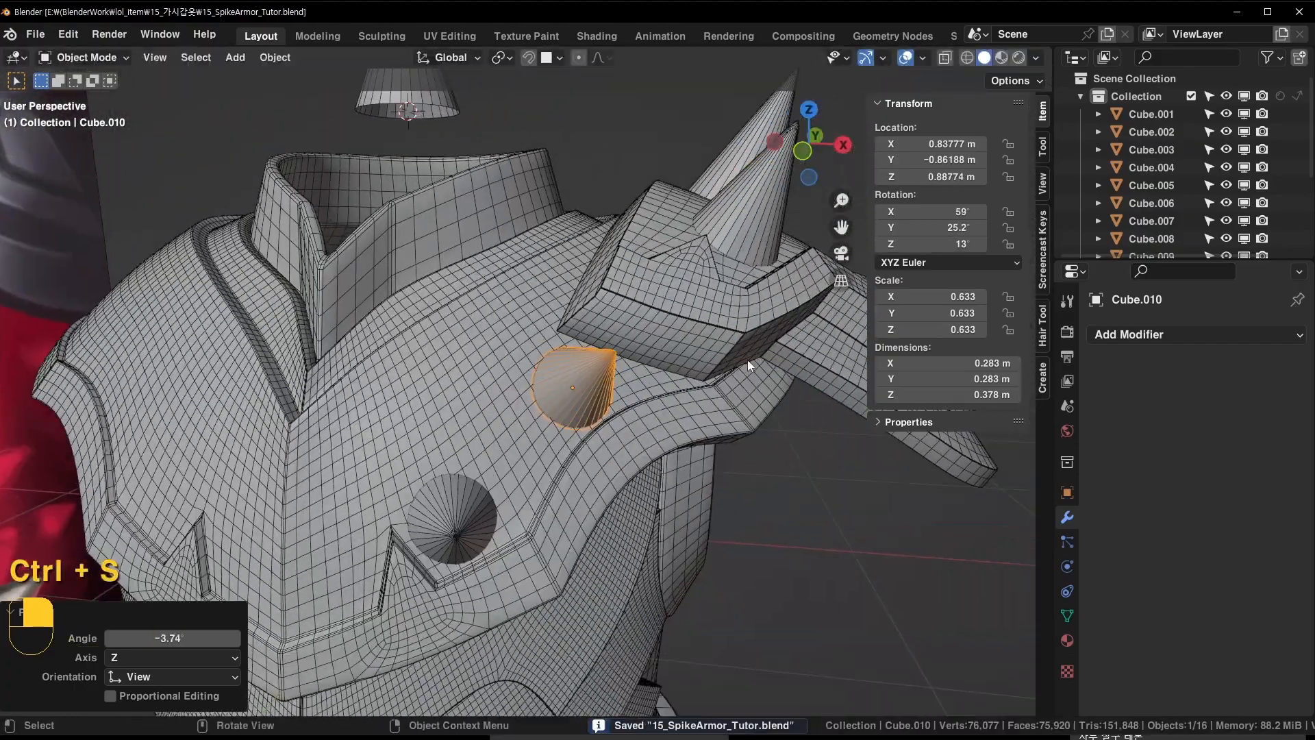
middle_drag(747, 359, 520, 428)
key(ctrl+s)
Add an edge loop around the tall shoulder-guard spike and slide it close to the spike's base
middle_drag(669, 272, 598, 326)
click(472, 347)
click(549, 322)
key(KP_Decimal)
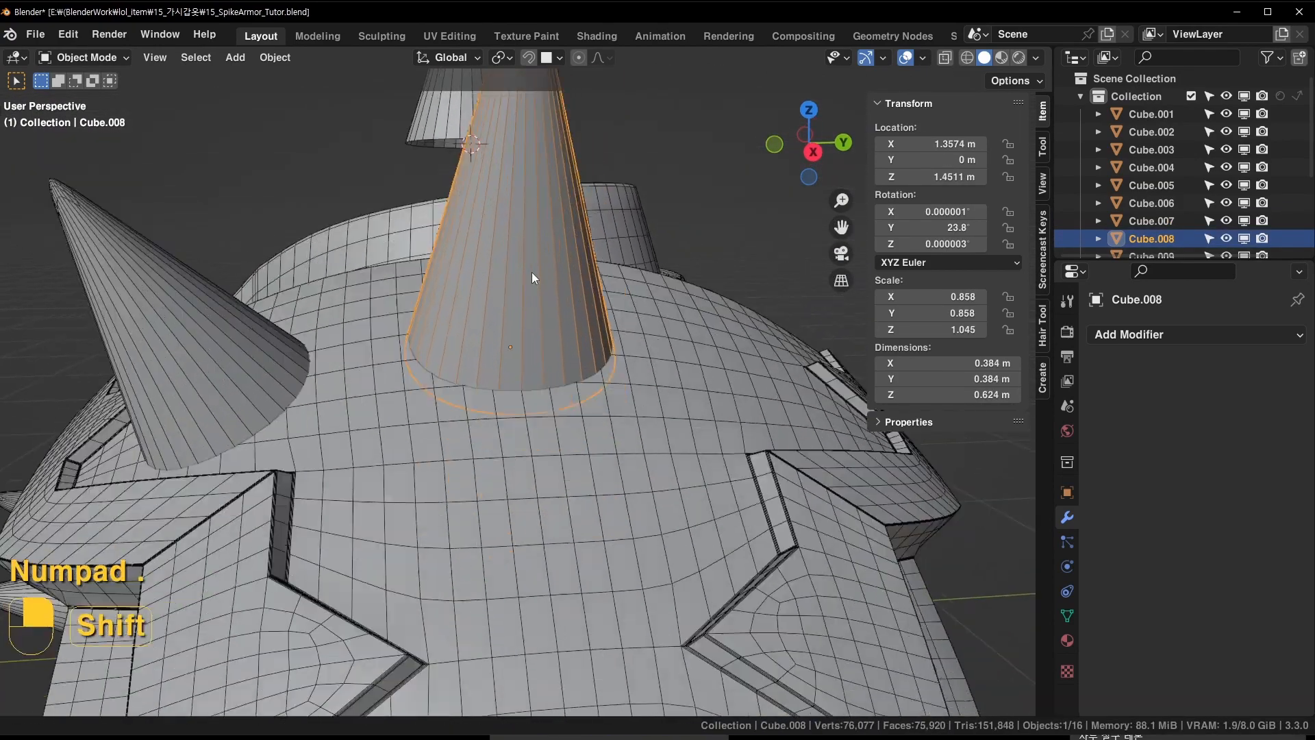
scroll(528, 334, up, 4)
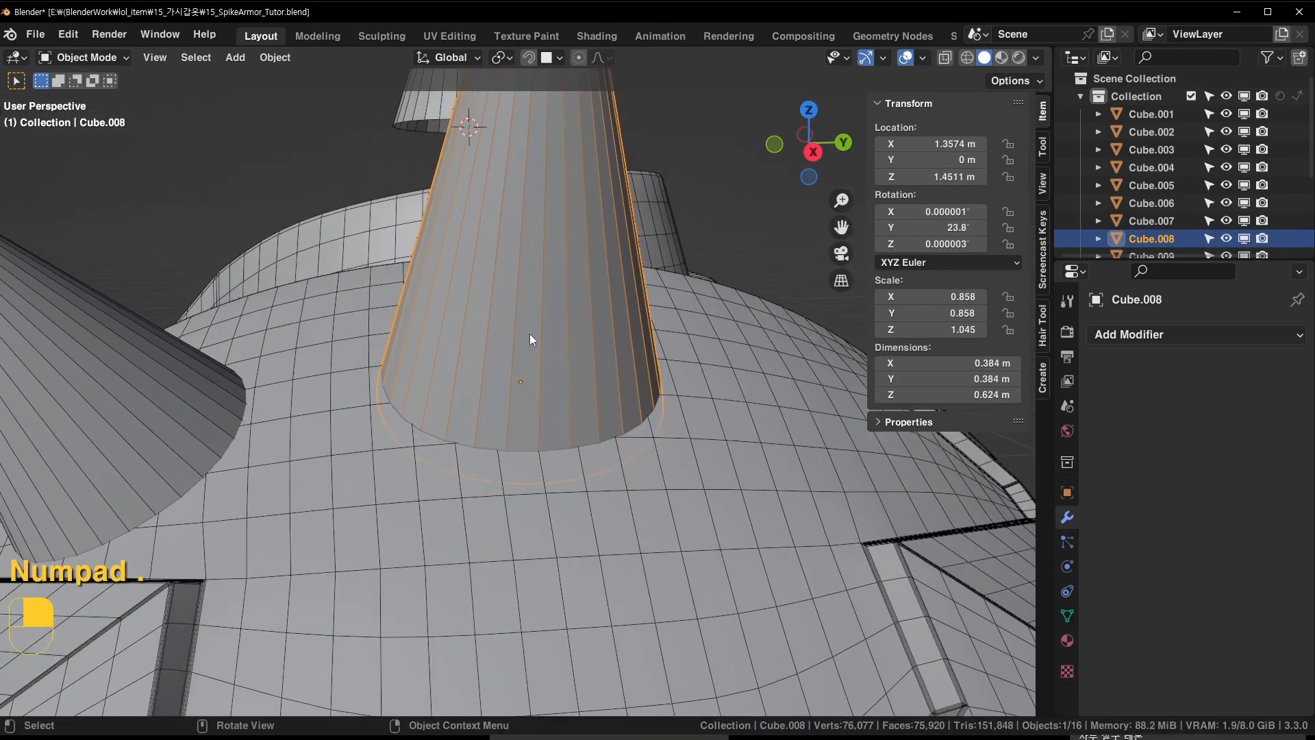
key(Tab)
key(ctrl+r)
click(534, 341)
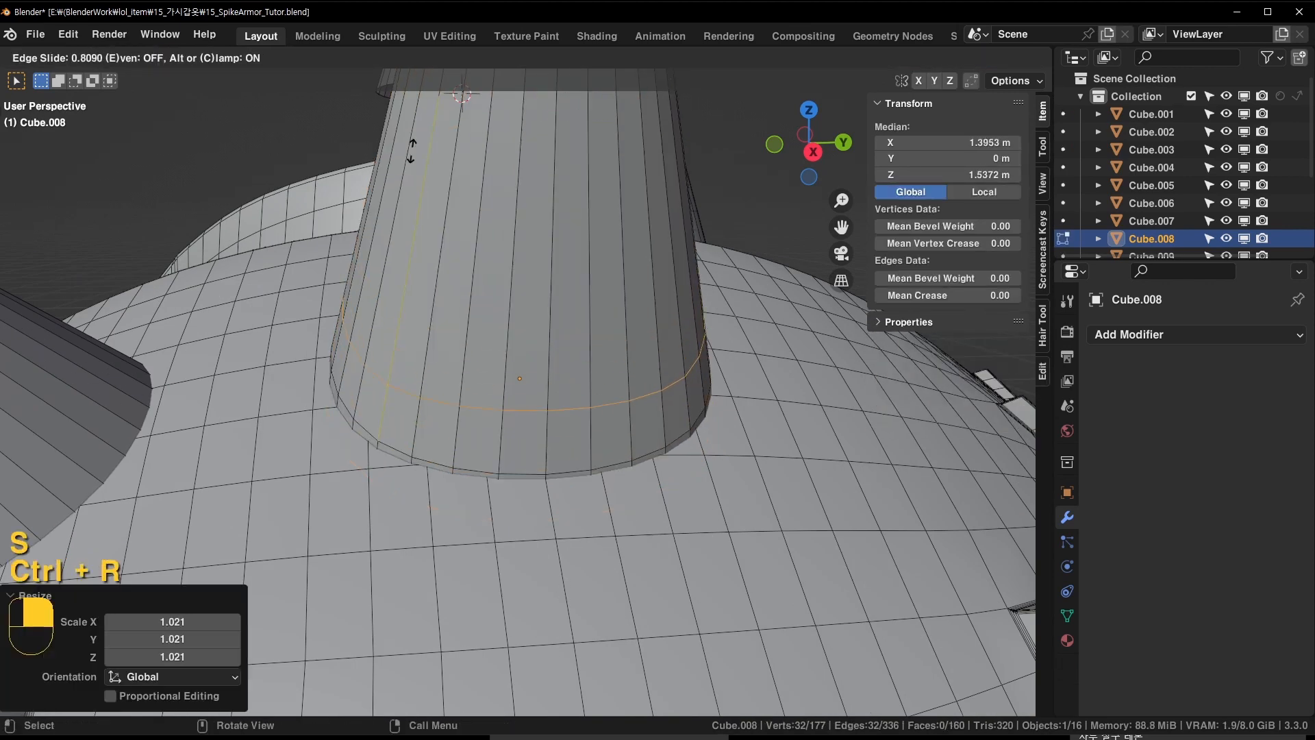
click(403, 229)
click(395, 231)
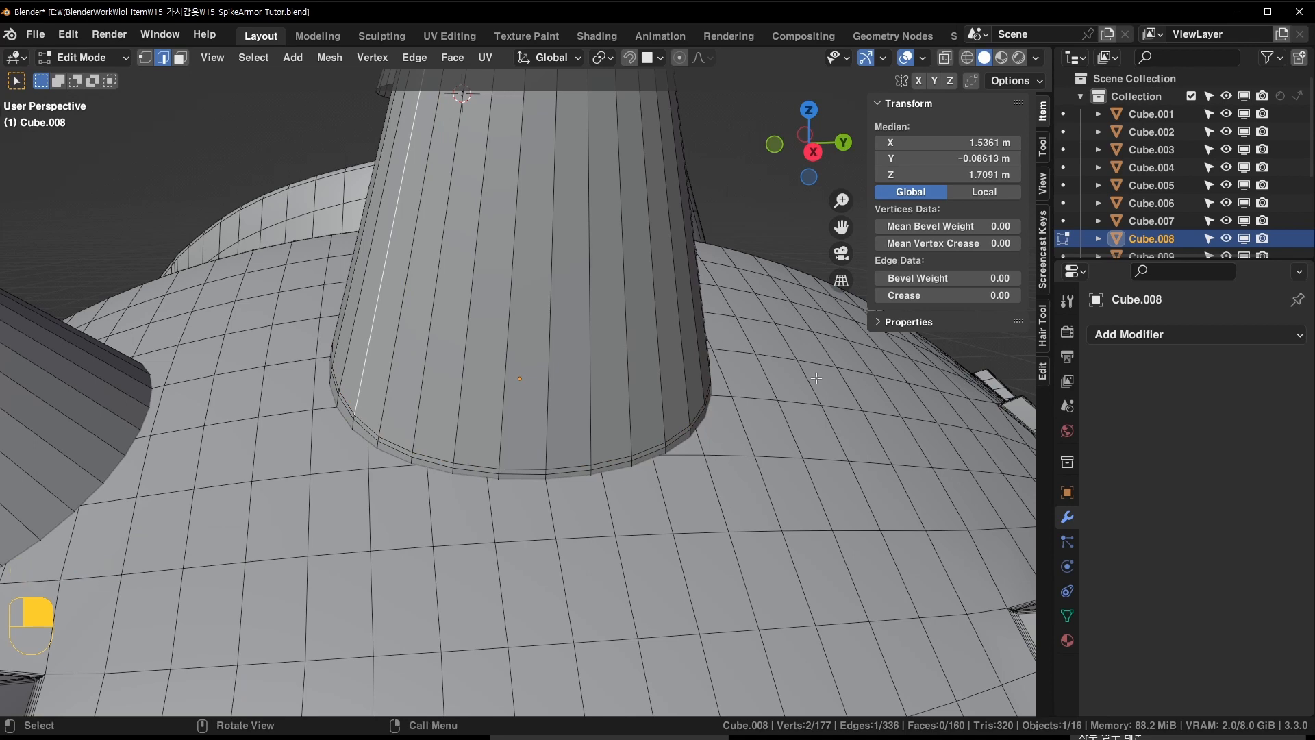
Scale the edge loop just above the tall spike's base to 0.94 to form a narrow ledge
alt+click(432, 460)
key(s)
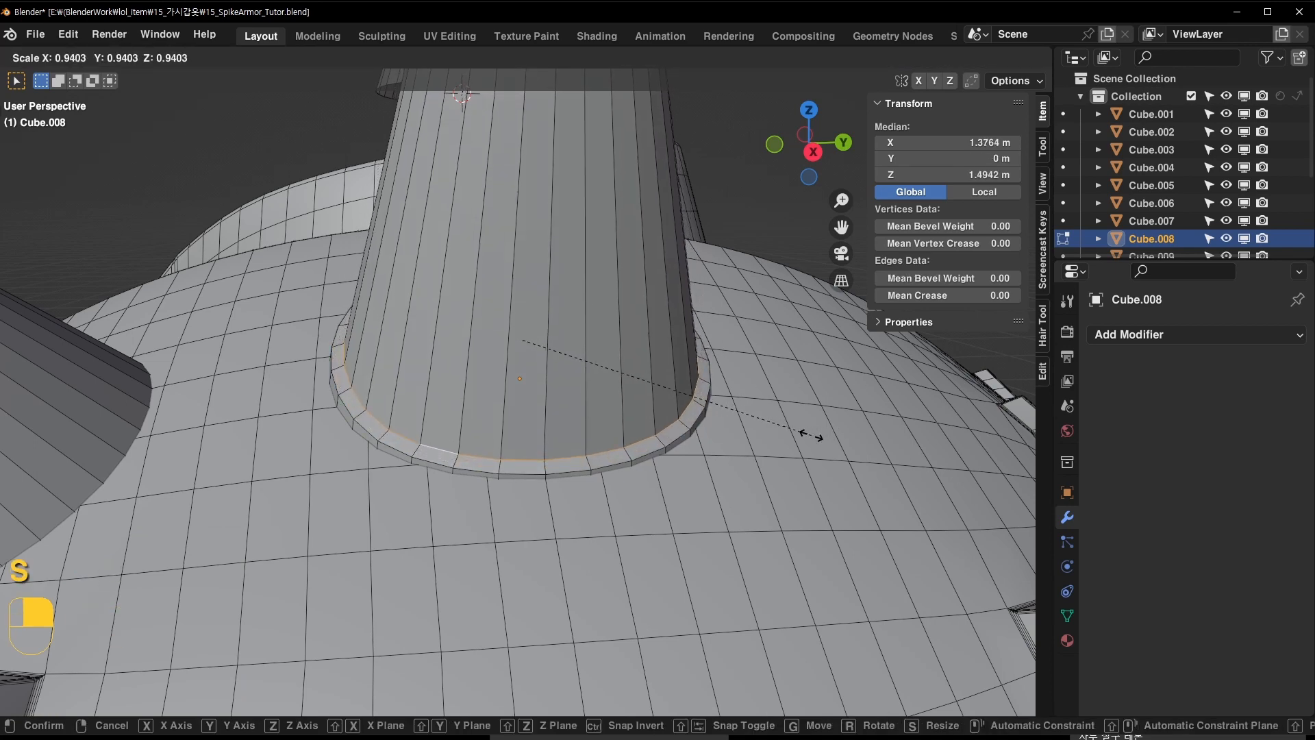
click(811, 433)
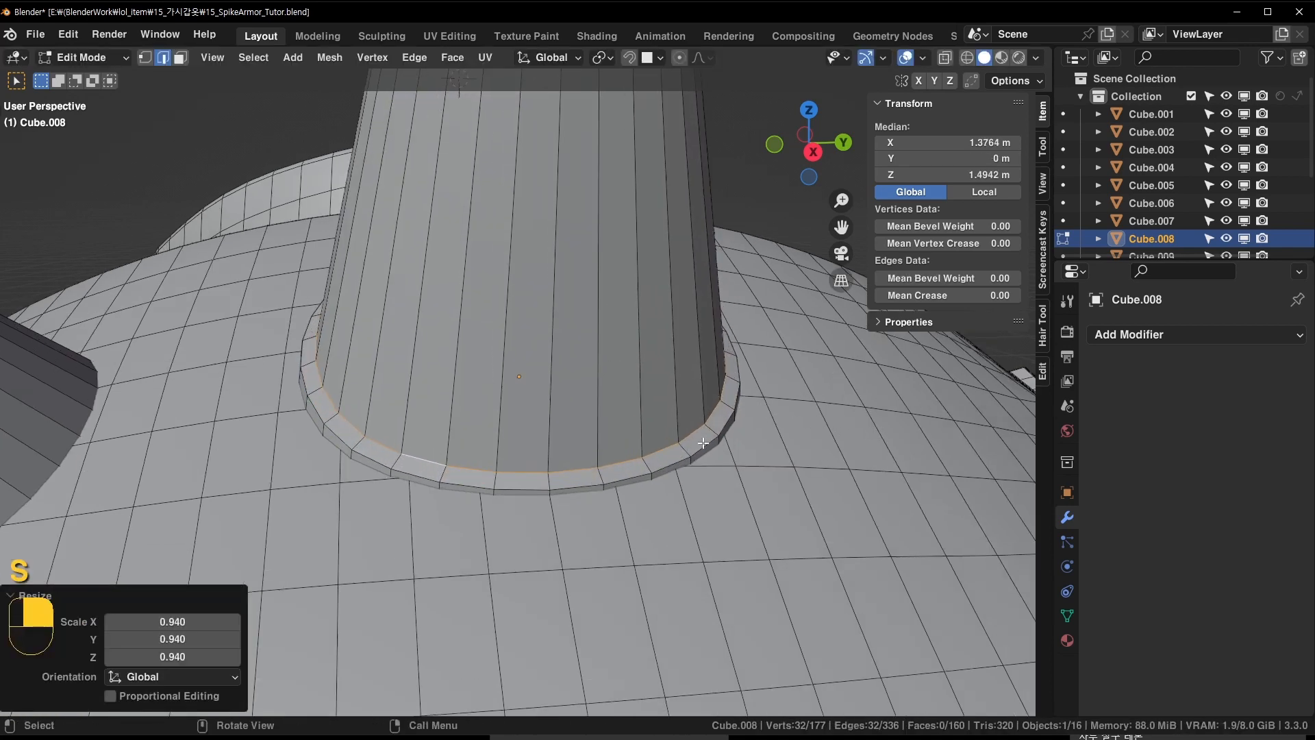
Select the ring of ledge faces around the tall spike's base and move it about 0.0105 m along local Z
key(3)
alt+click(695, 437)
key(g)
key(z)
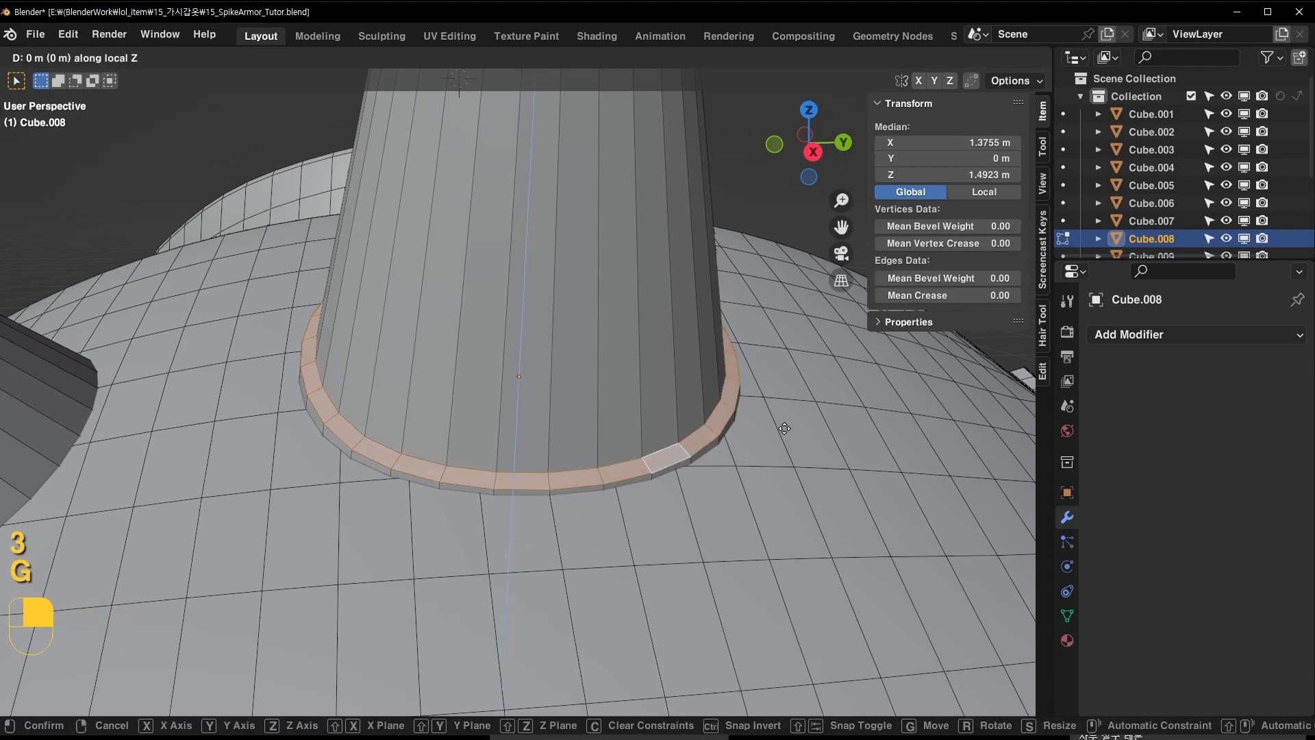
click(784, 428)
Examine the base rims of the shoulder spikes in the reference image and compare them with the model
scroll(712, 367, down, 2)
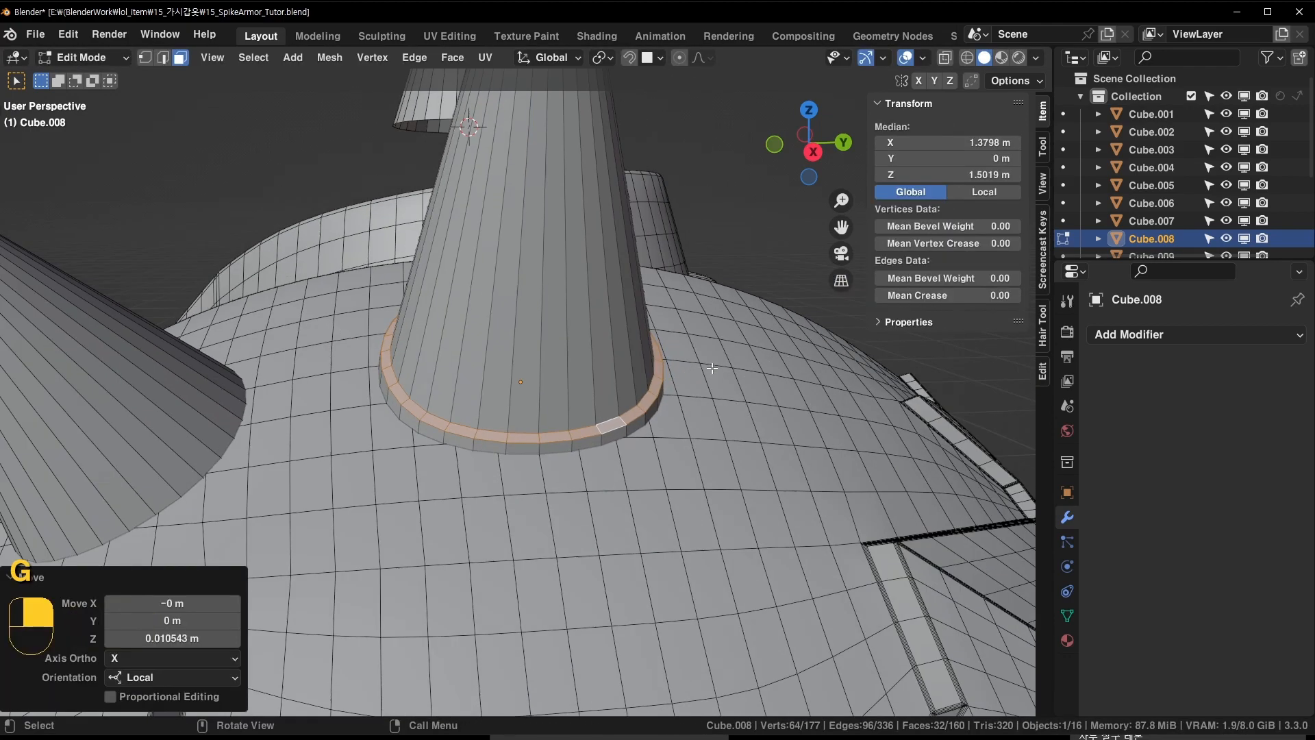
middle_drag(712, 368, 450, 442)
middle_drag(322, 372, 413, 231)
shift+middle_drag(179, 394, 420, 387)
scroll(420, 388, down, 8)
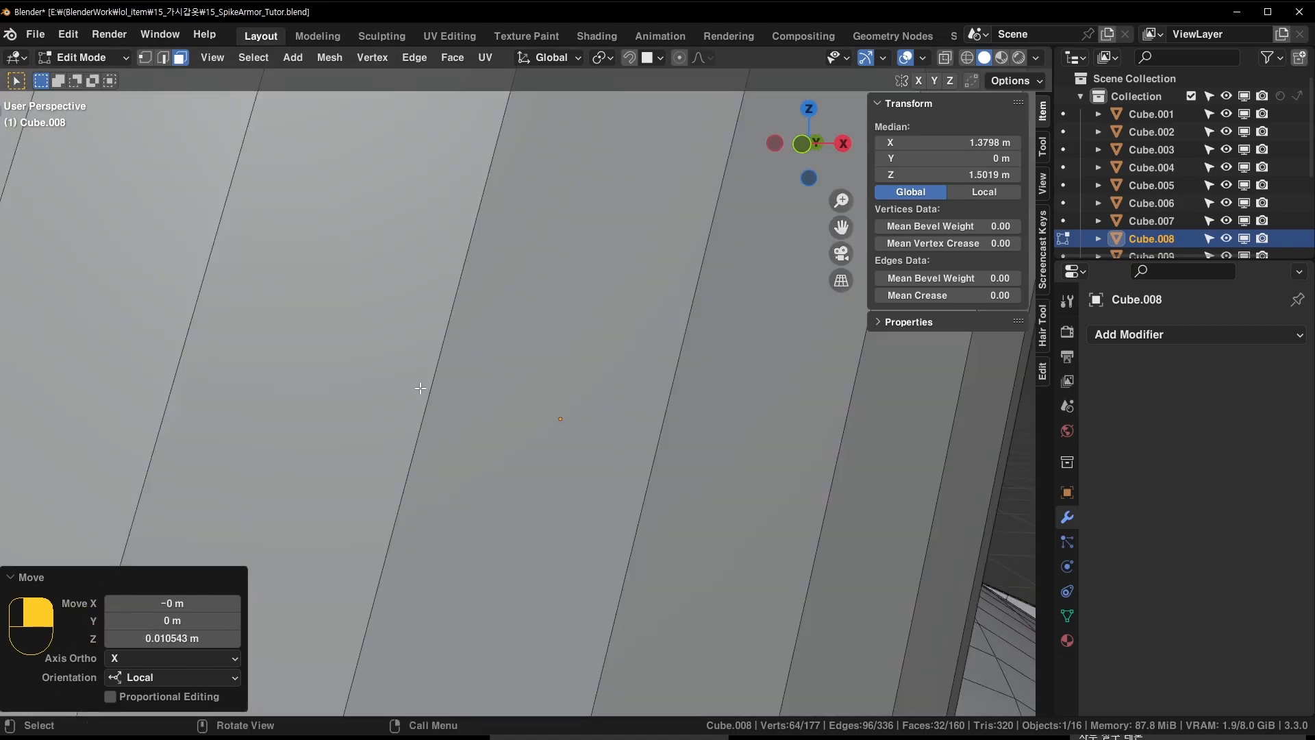
shift+middle_drag(232, 332, 425, 324)
scroll(424, 324, up, 5)
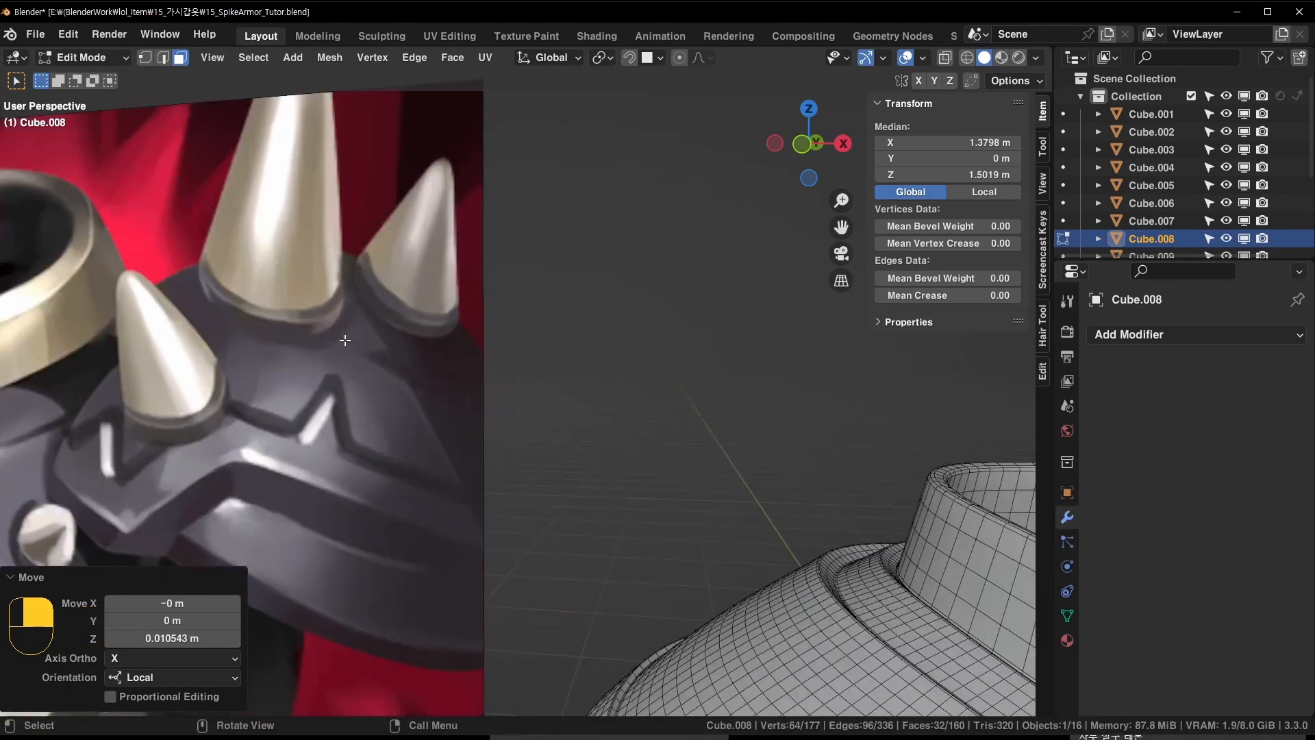
middle_drag(859, 444, 821, 481)
shift+middle_drag(821, 481, 274, 384)
shift+middle_drag(866, 486, 742, 446)
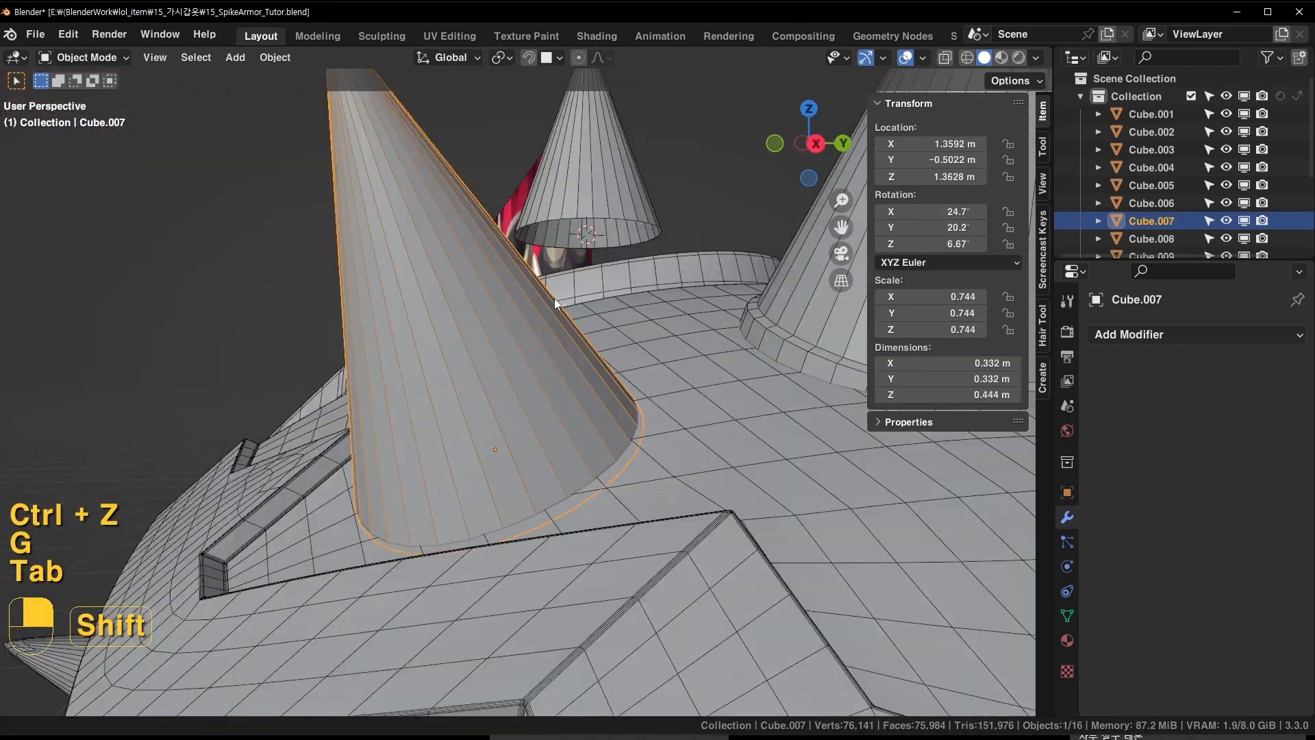
Save the file and check the base rims of the chest and shoulder spikes
key(ctrl+s)
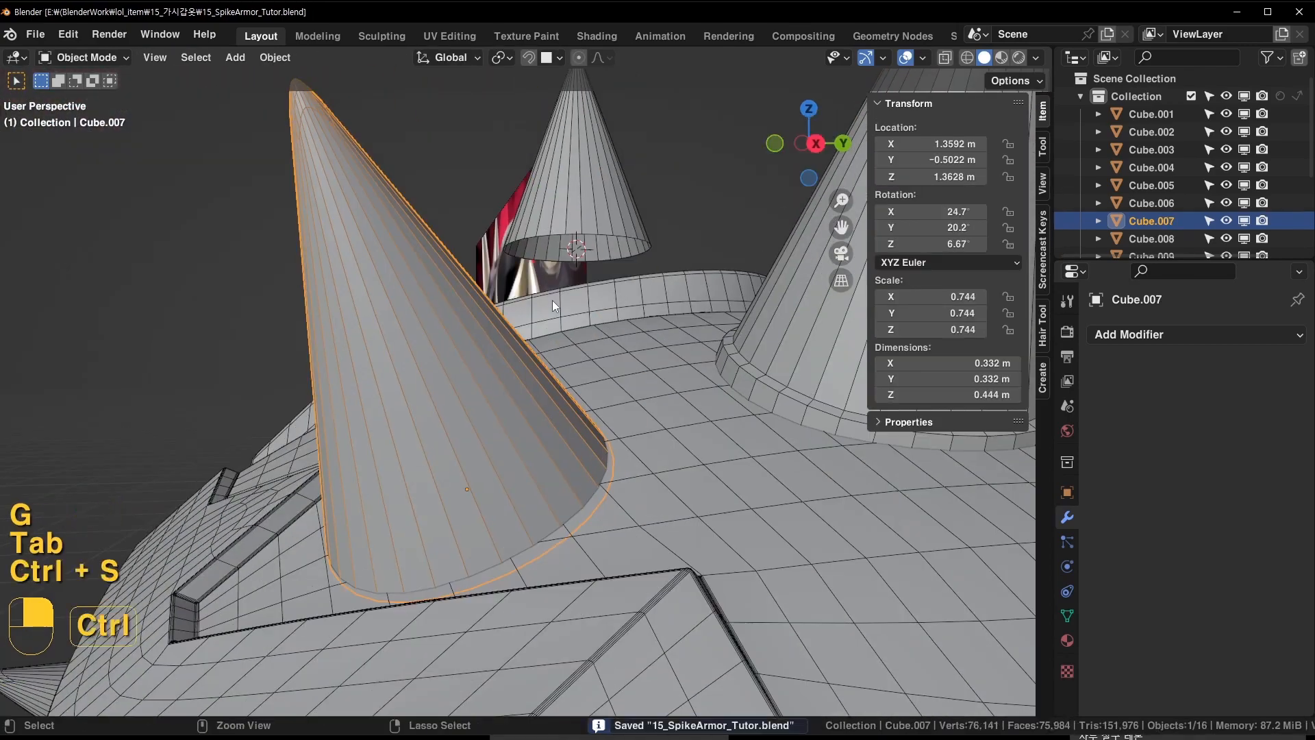
middle_drag(487, 450, 471, 475)
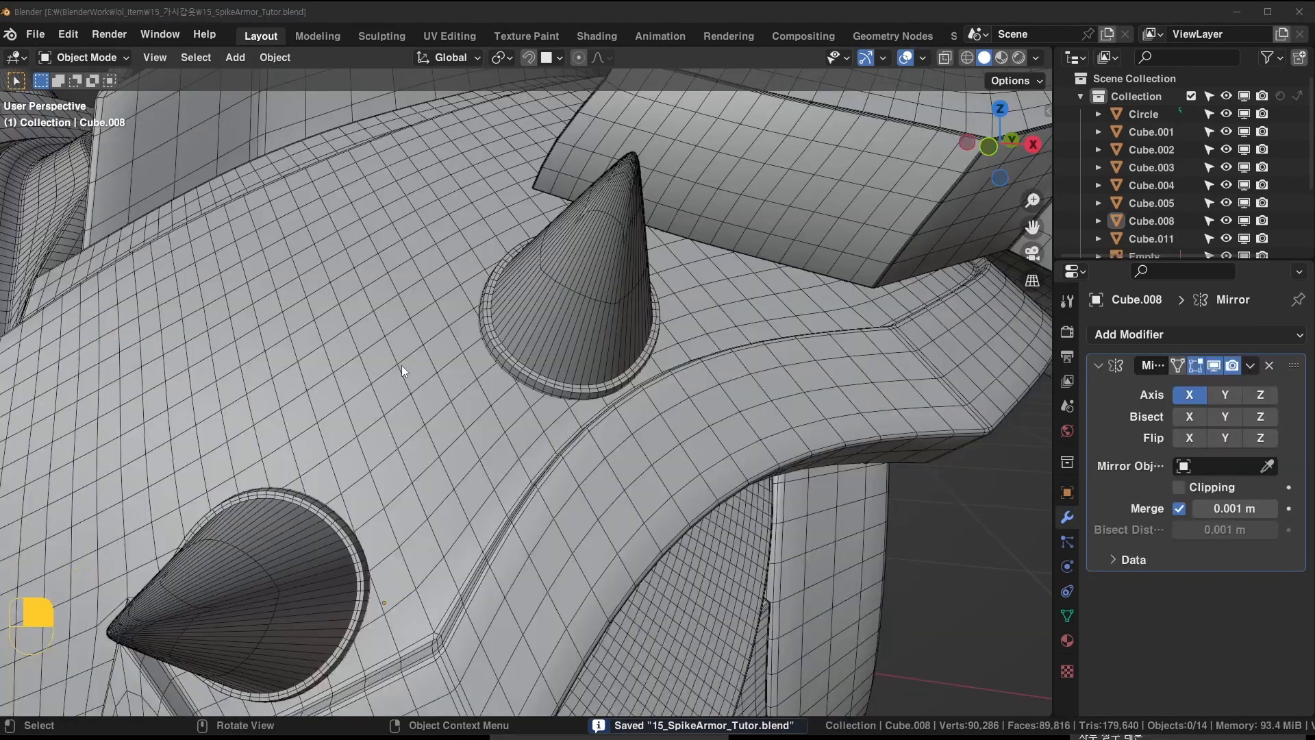
middle_drag(402, 364, 487, 312)
scroll(659, 295, up, 4)
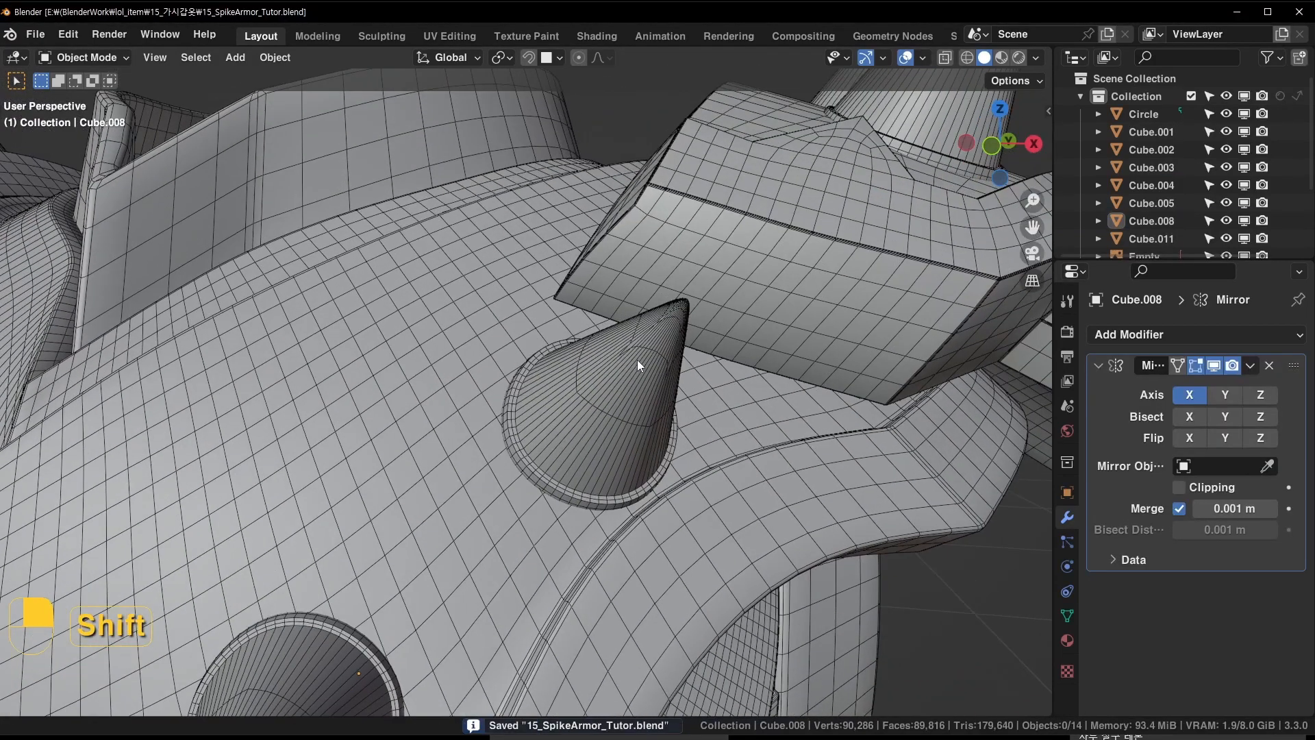
middle_drag(874, 240, 751, 324)
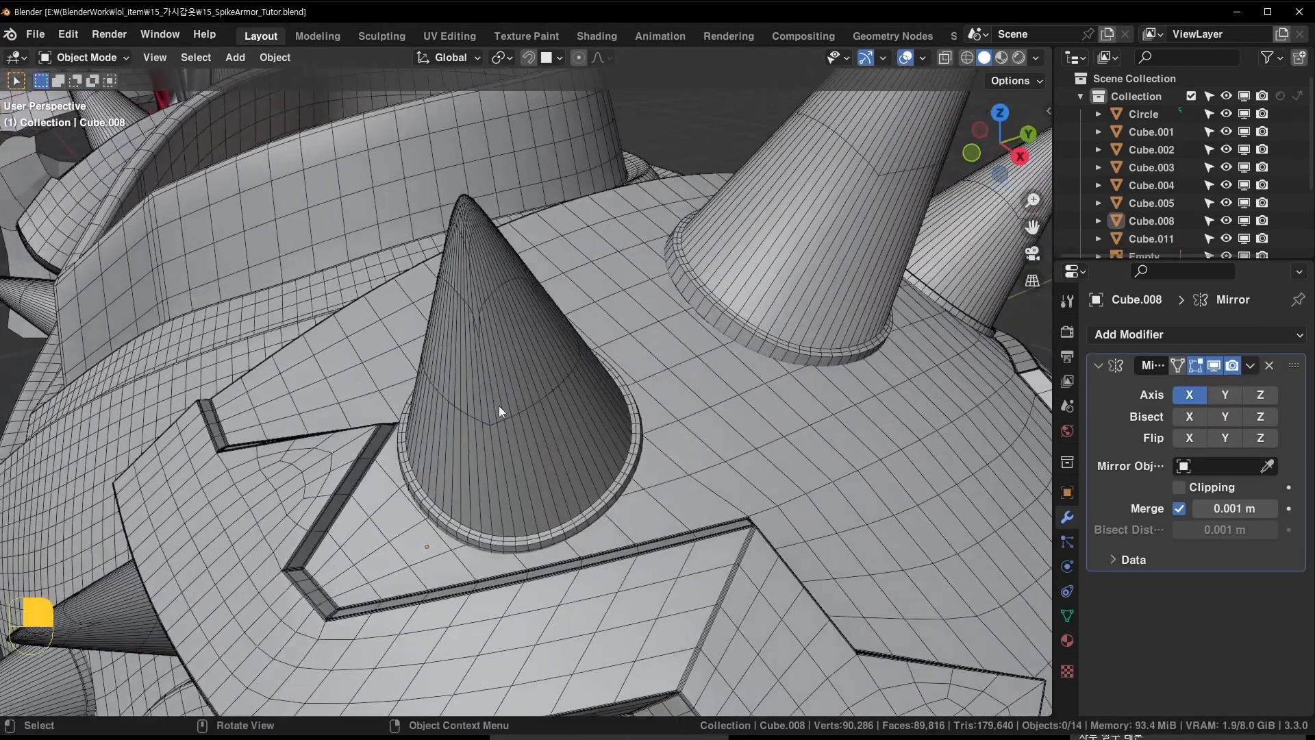
middle_drag(498, 410, 653, 272)
Hide the wireframe overlay to view the spikes on the shaded armor, and save the file
key(Tab)
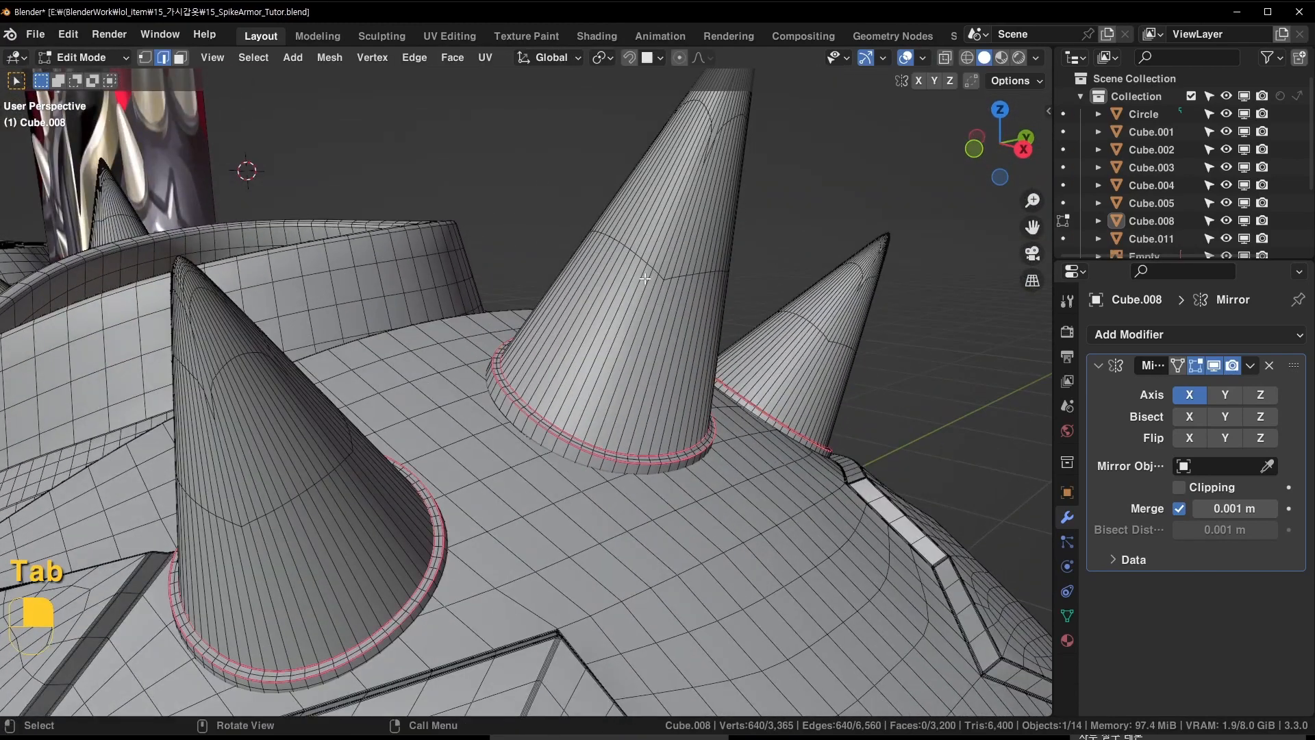
key(Tab)
key(ctrl+w)
key(ctrl+s)
click(637, 290)
scroll(637, 290, down, 6)
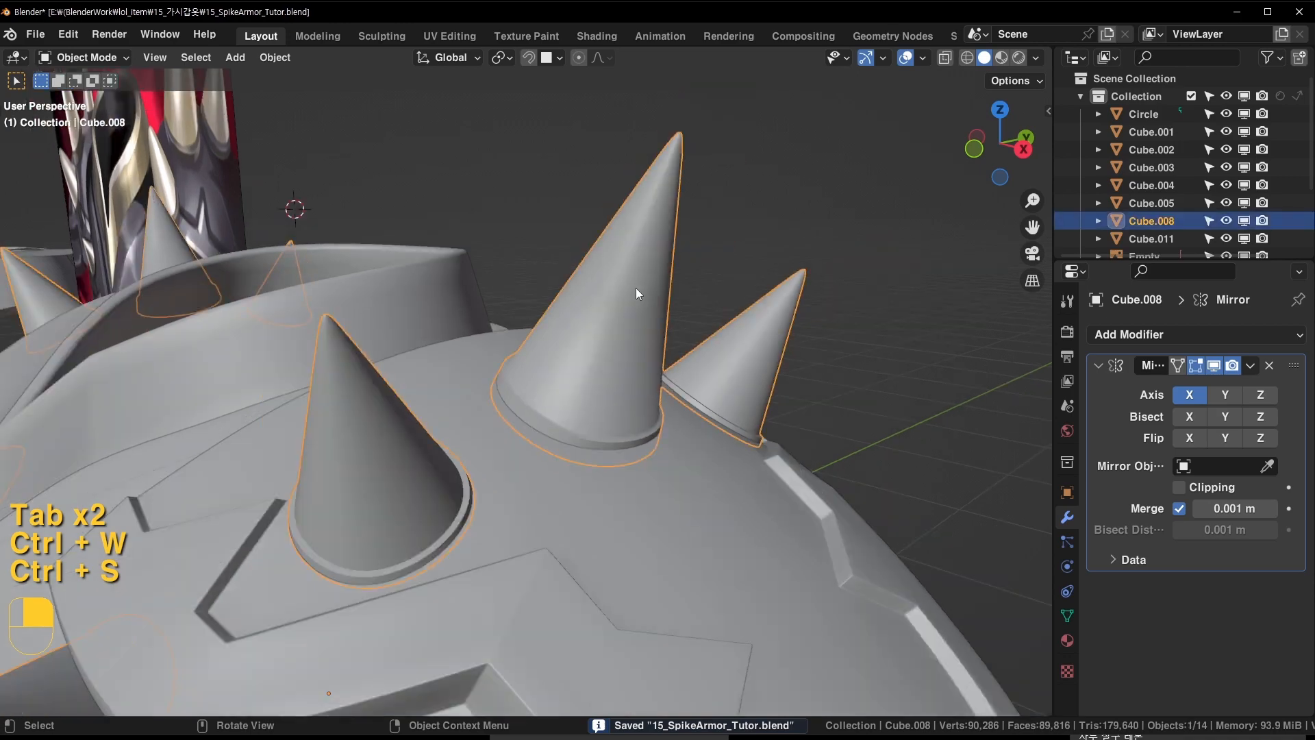
shift+middle_drag(624, 442, 582, 375)
middle_drag(582, 375, 624, 382)
scroll(718, 260, down, 4)
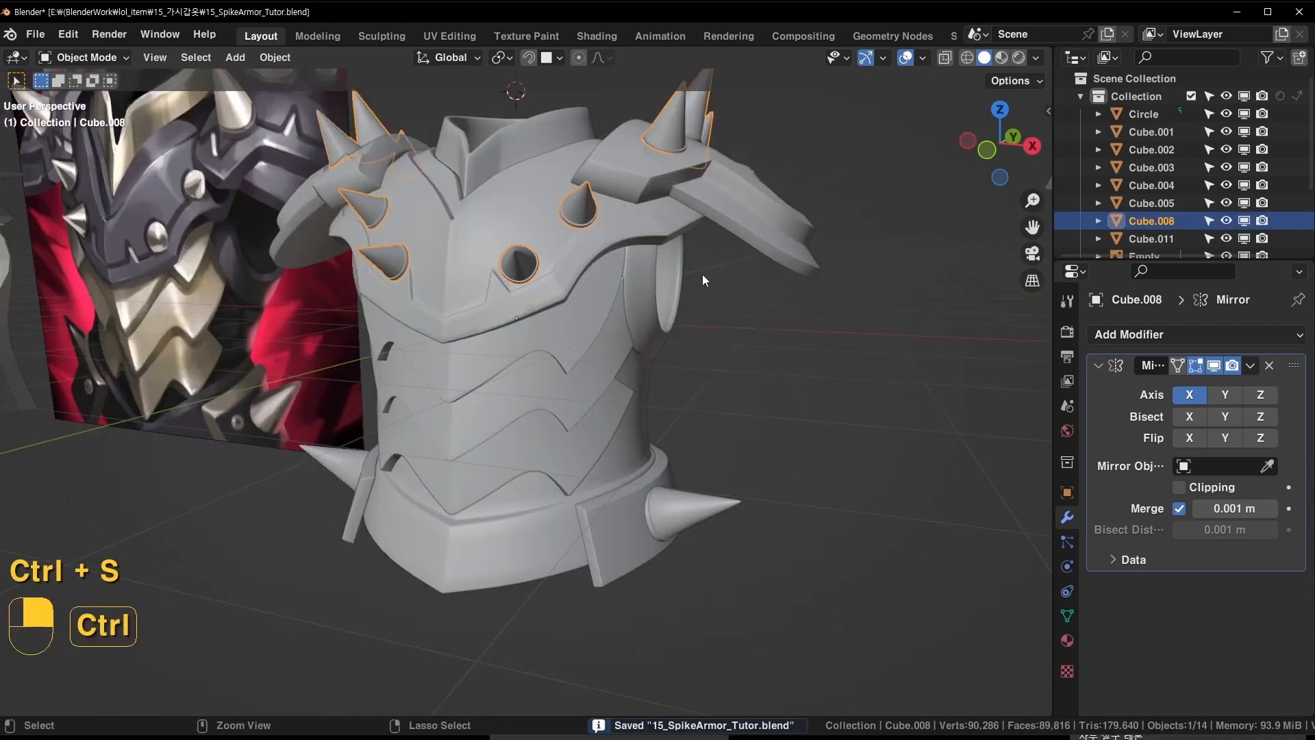
Maximize the viewport, show the wireframe overlay again and select the mirrored waist spikes
key(ctrl+space)
shift+middle_drag(688, 288, 777, 316)
click(1009, 445)
middle_drag(824, 451, 689, 521)
key(ctrl+w)
click(681, 549)
middle_drag(811, 290, 760, 328)
shift+middle_drag(760, 329, 719, 514)
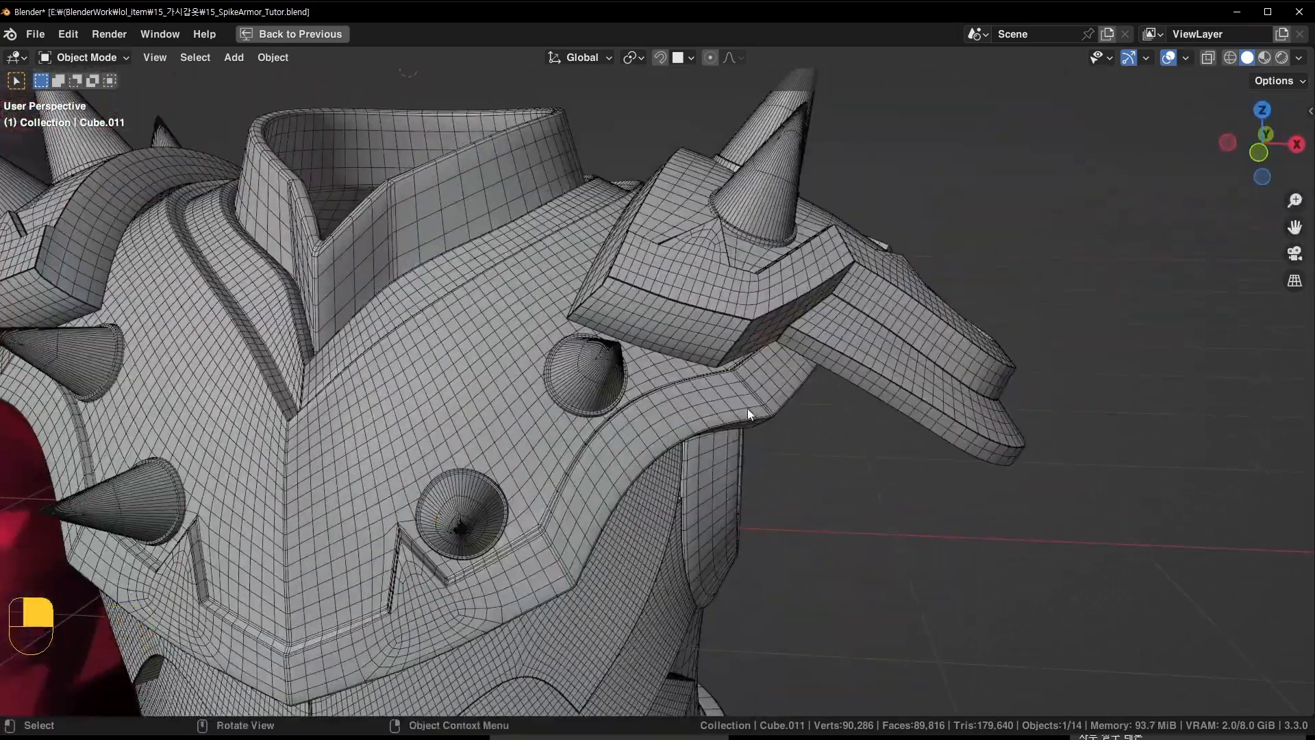
middle_drag(746, 408, 738, 409)
Reveal all hidden objects and restore the viewport to its normal size with nothing selected
alt+right_drag(739, 410, 782, 503)
key(alt+h)
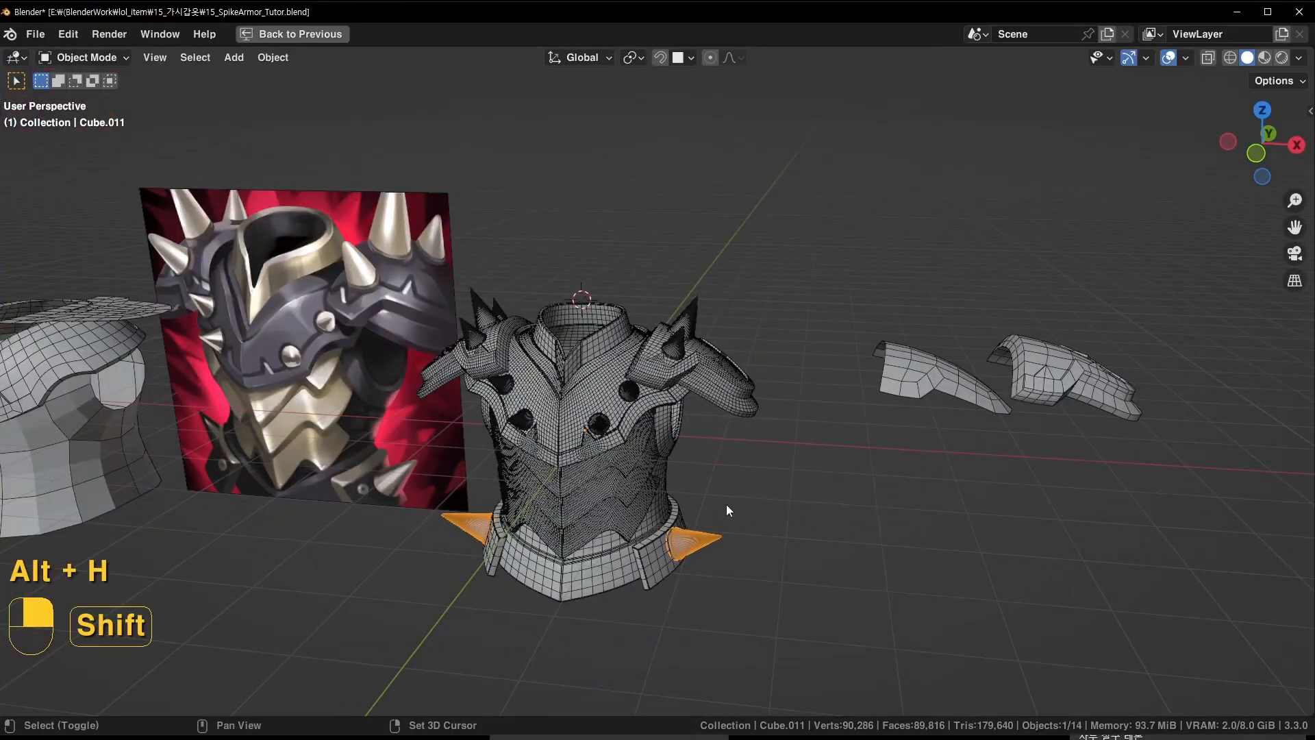
scroll(726, 505, up, 4)
key(ctrl+space)
shift+middle_drag(697, 515, 719, 444)
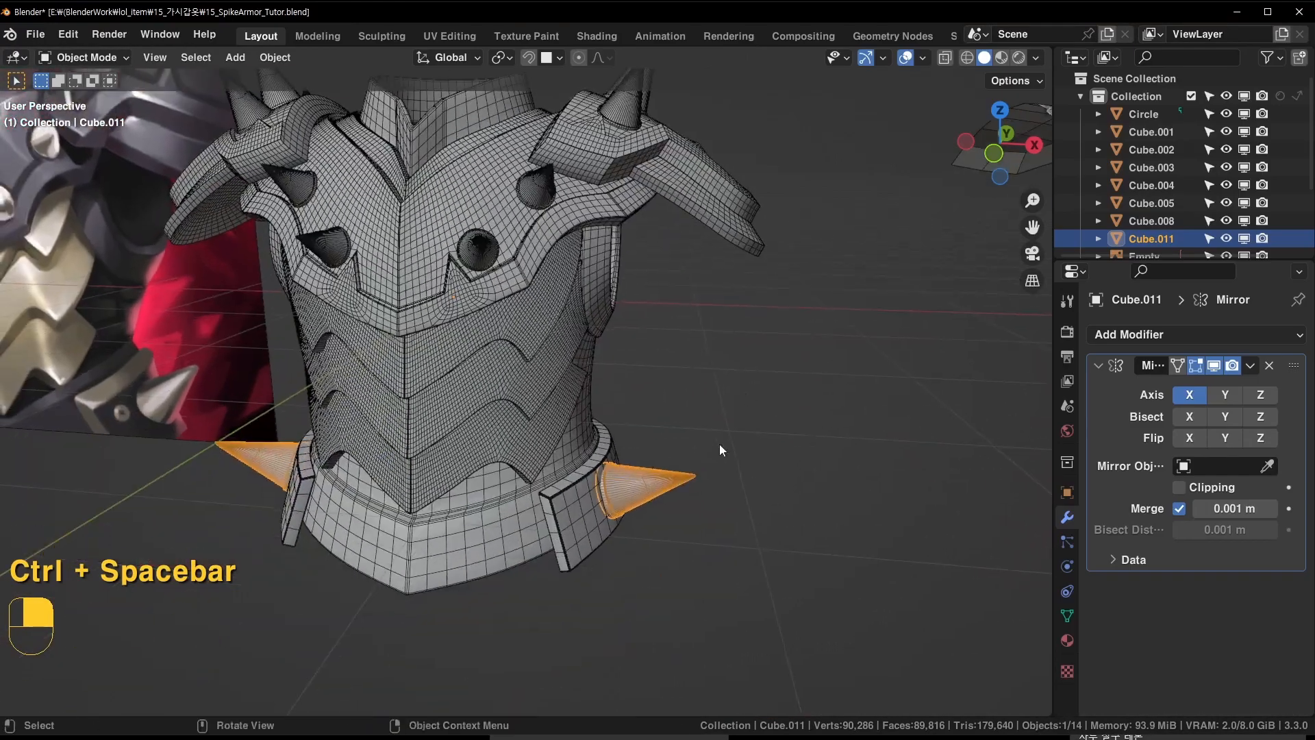
click(719, 444)
Inspect the armor's collar, shoulder guards and chest spikes up close from several angles
shift+middle_drag(605, 343, 606, 470)
scroll(606, 470, up, 4)
shift+middle_drag(556, 268, 578, 452)
middle_drag(702, 368, 580, 371)
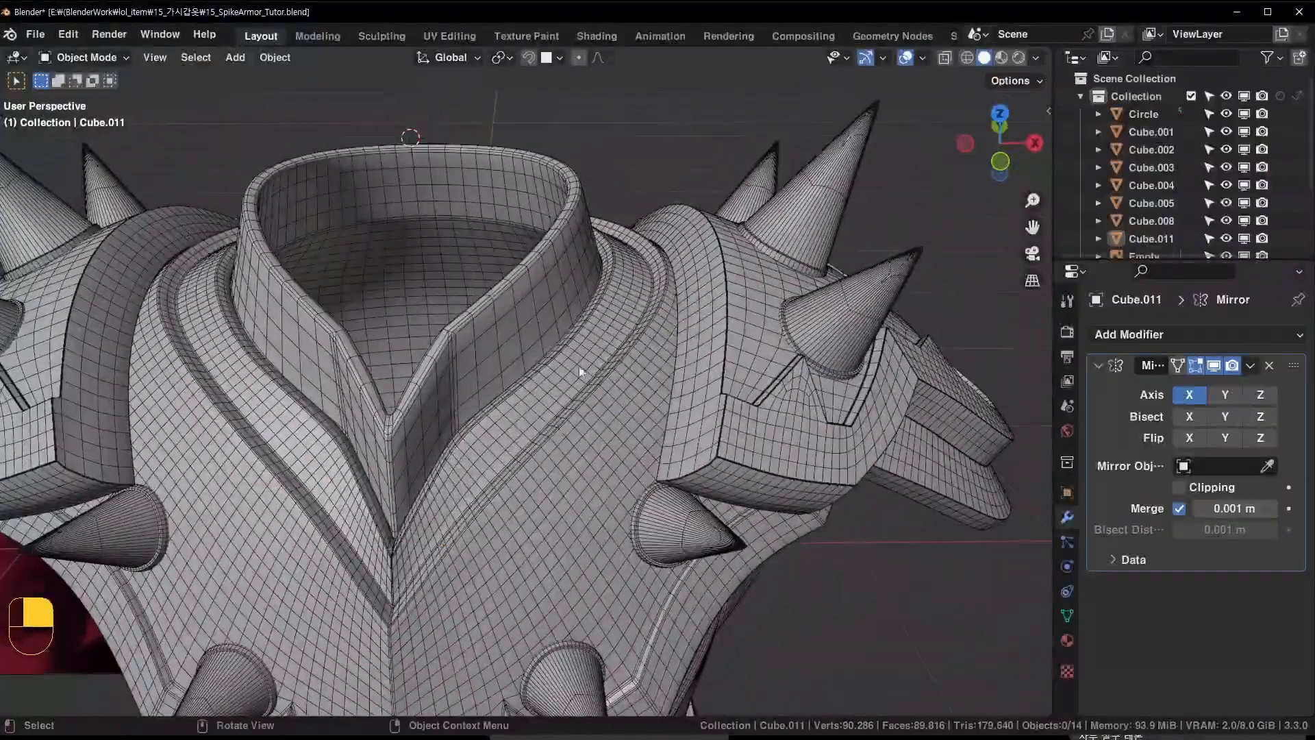
middle_drag(530, 434, 602, 392)
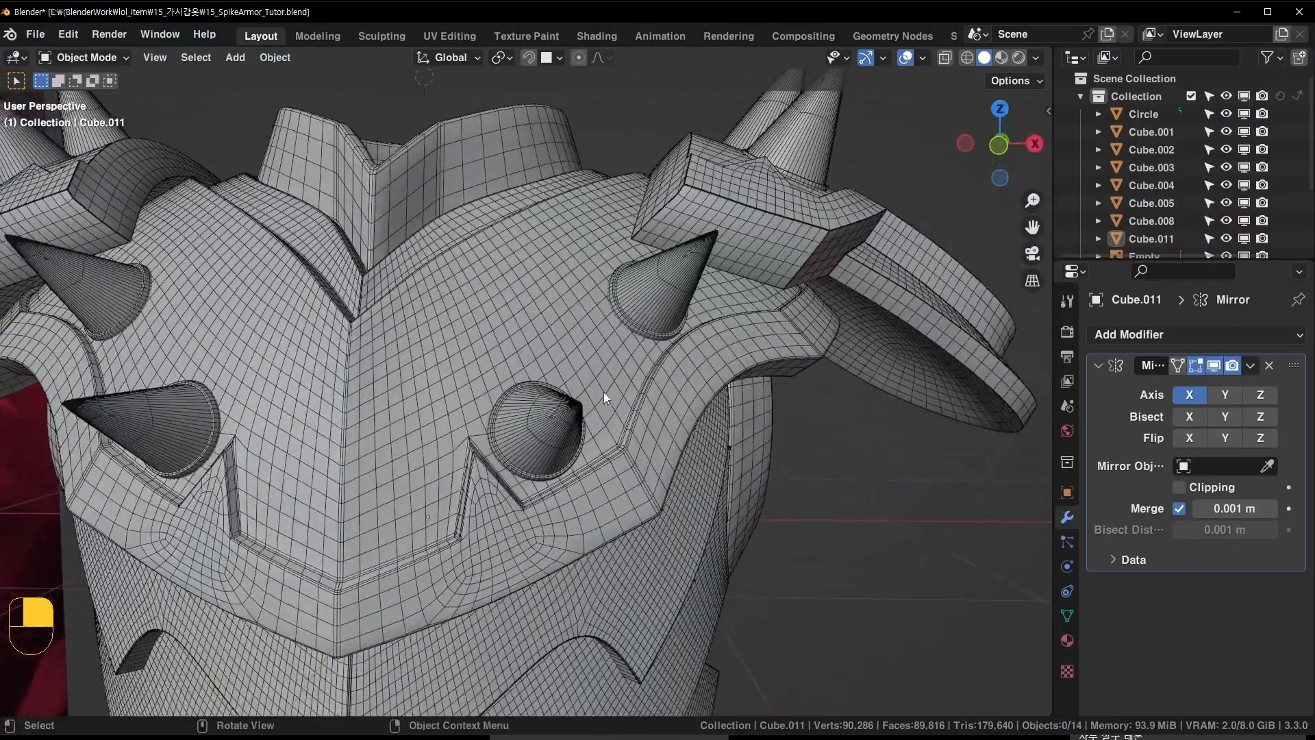
middle_drag(424, 540, 579, 327)
right_drag(578, 323, 639, 276)
middle_drag(475, 343, 684, 160)
scroll(683, 160, down, 7)
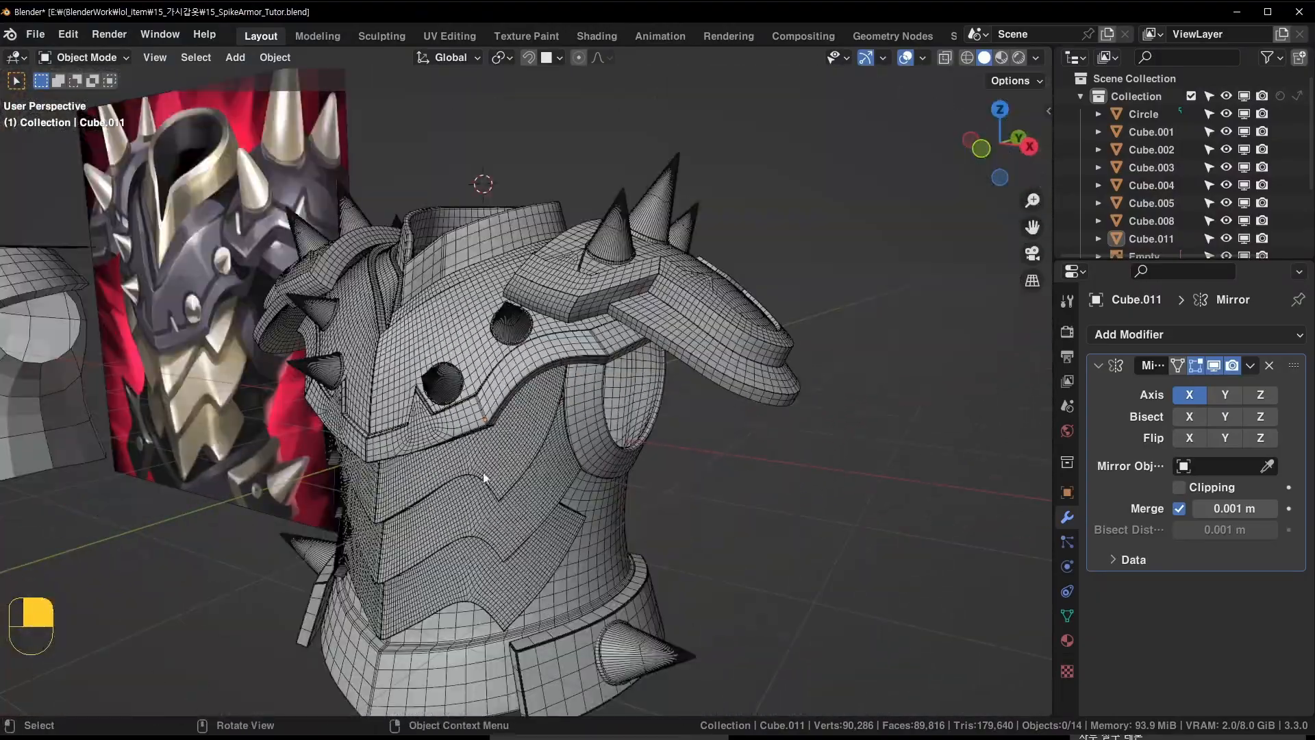
middle_drag(483, 471, 609, 439)
shift+middle_drag(603, 527, 597, 293)
scroll(610, 267, up, 3)
shift+middle_drag(619, 240, 620, 397)
shift+middle_drag(640, 383, 610, 441)
click(584, 440)
shift+middle_drag(547, 305, 574, 391)
middle_drag(558, 346, 585, 376)
shift+middle_drag(530, 151, 566, 417)
middle_drag(541, 216, 553, 254)
scroll(552, 254, down, 4)
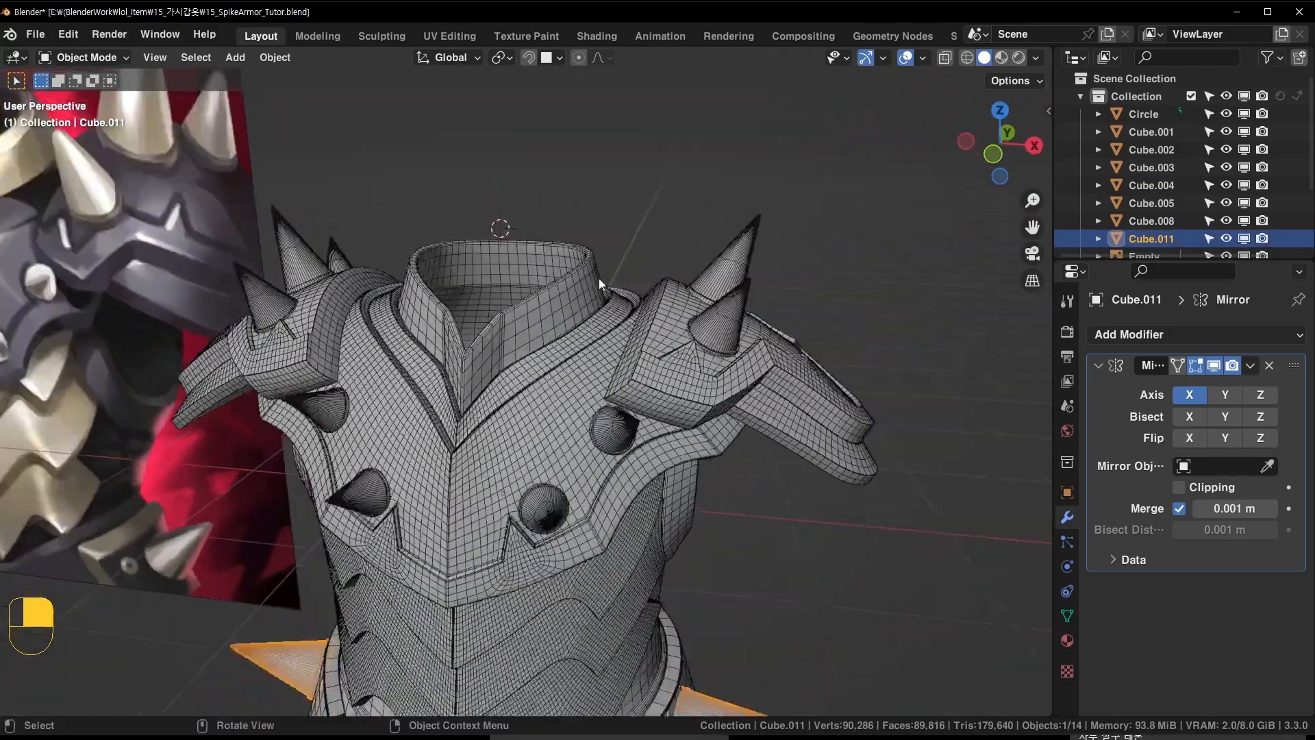
shift+middle_drag(647, 410, 630, 346)
middle_drag(637, 355, 602, 359)
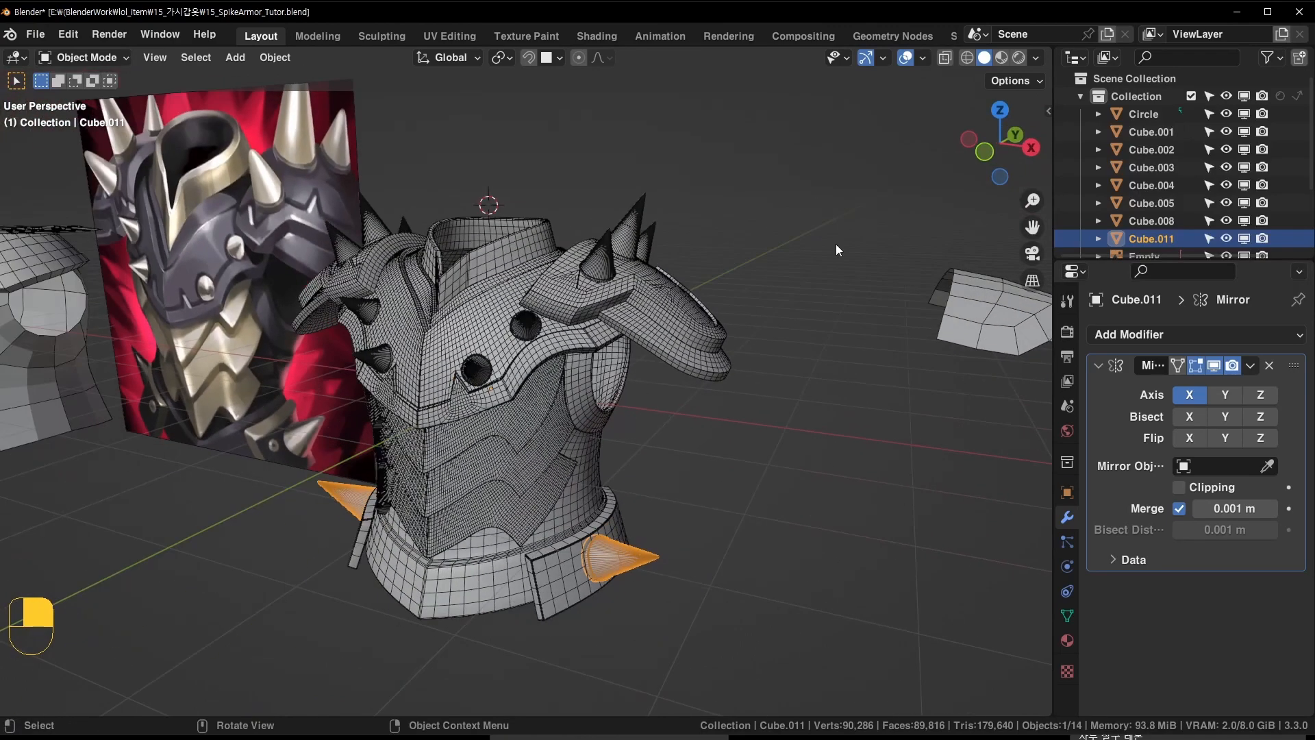
Compare the overall shape of the armor and its spike placement with the reference image
middle_drag(497, 182, 737, 279)
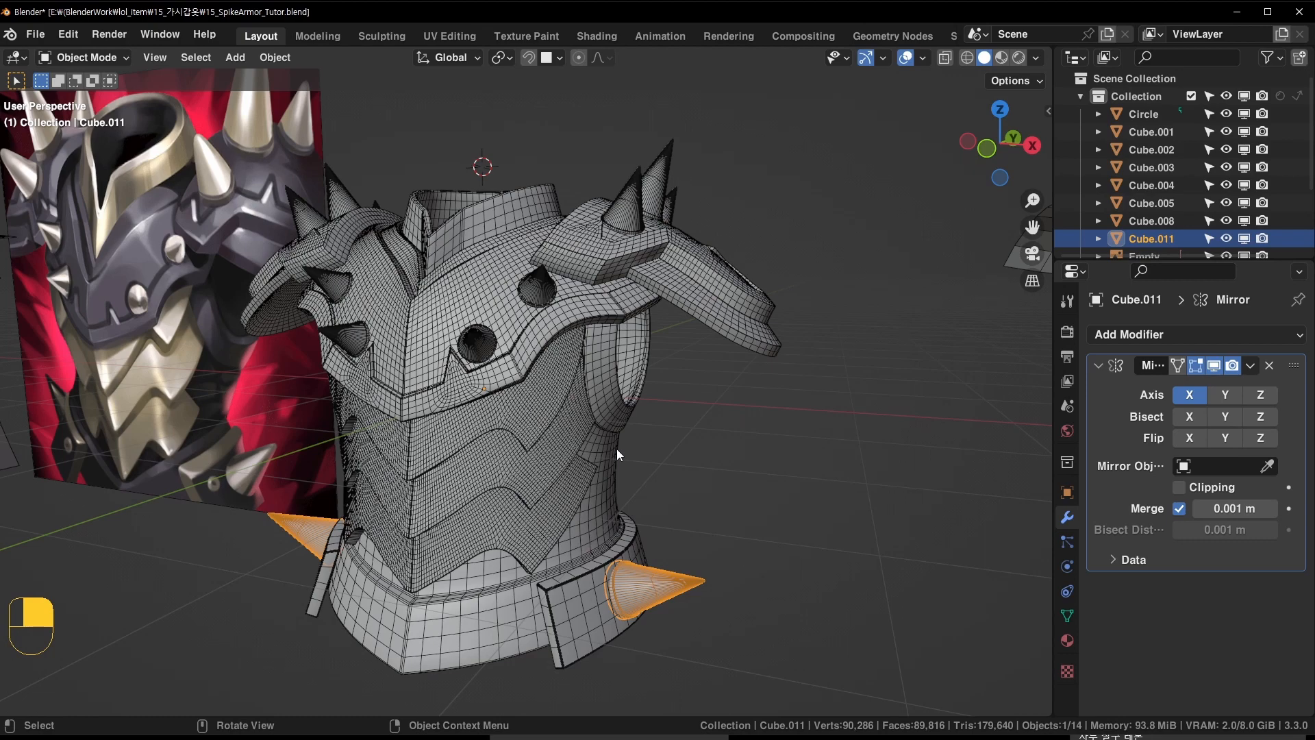
shift+middle_drag(624, 461, 692, 430)
scroll(520, 347, up, 2)
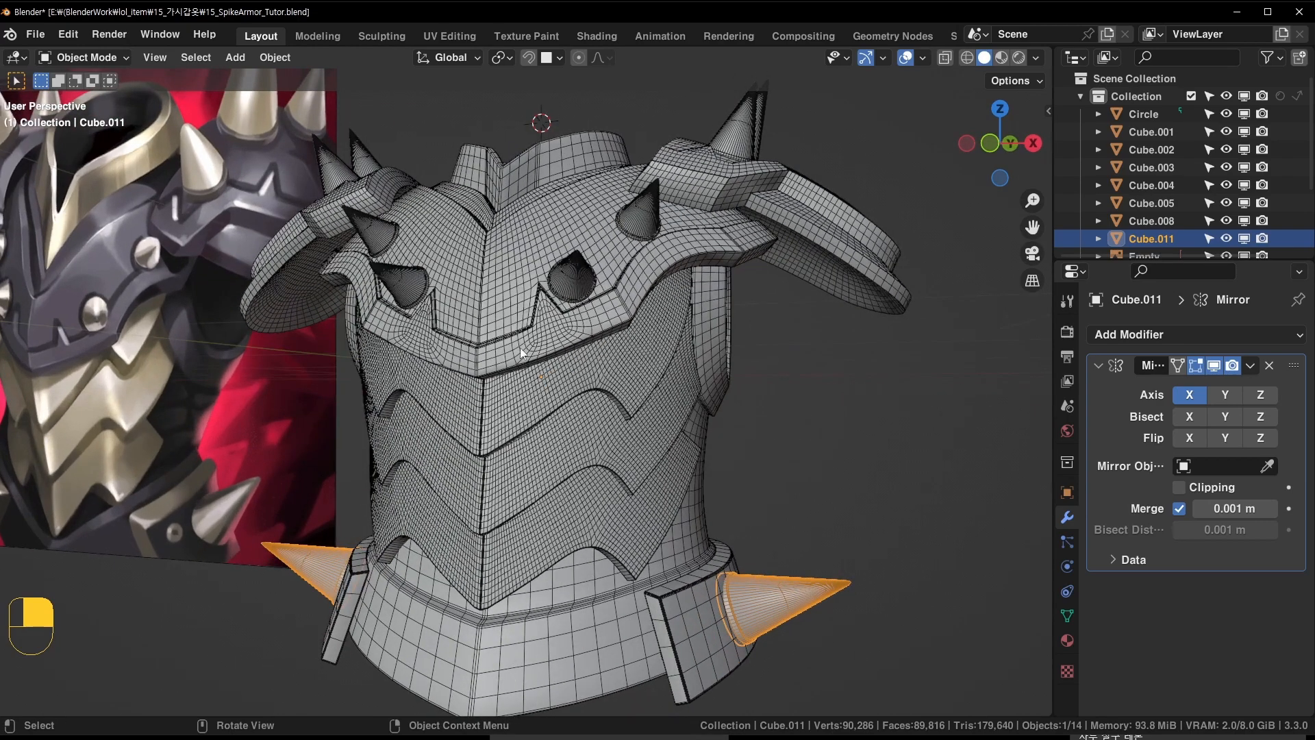
shift+middle_drag(152, 367, 208, 353)
shift+middle_drag(452, 380, 585, 364)
shift+middle_drag(910, 360, 752, 482)
middle_drag(428, 443, 309, 372)
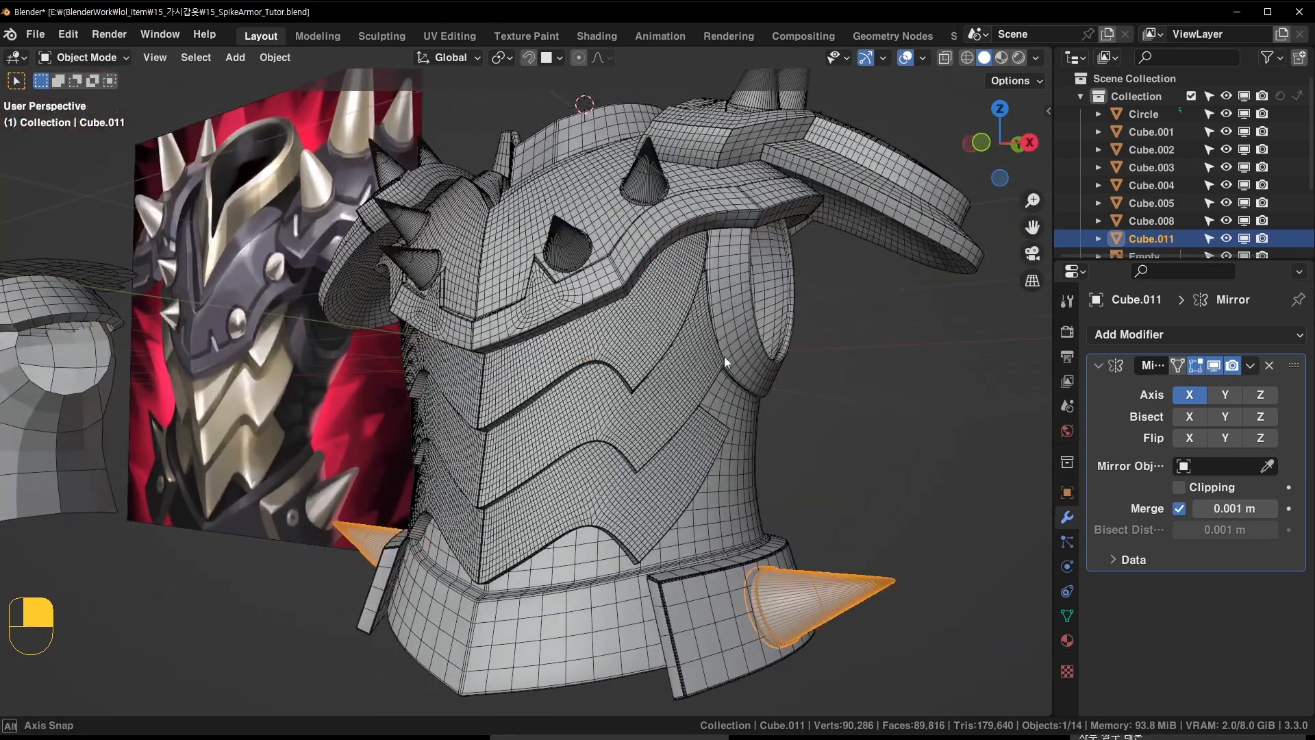
middle_drag(725, 356, 789, 342)
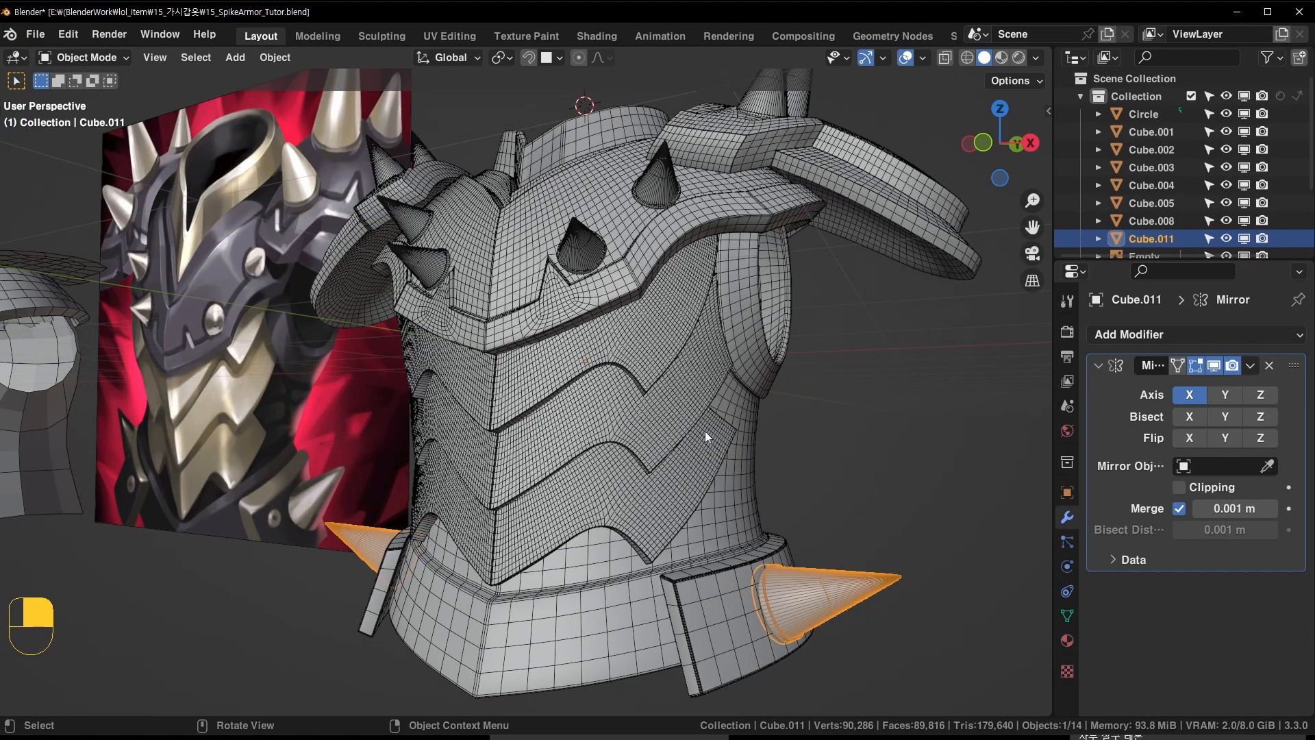
middle_drag(870, 354, 789, 352)
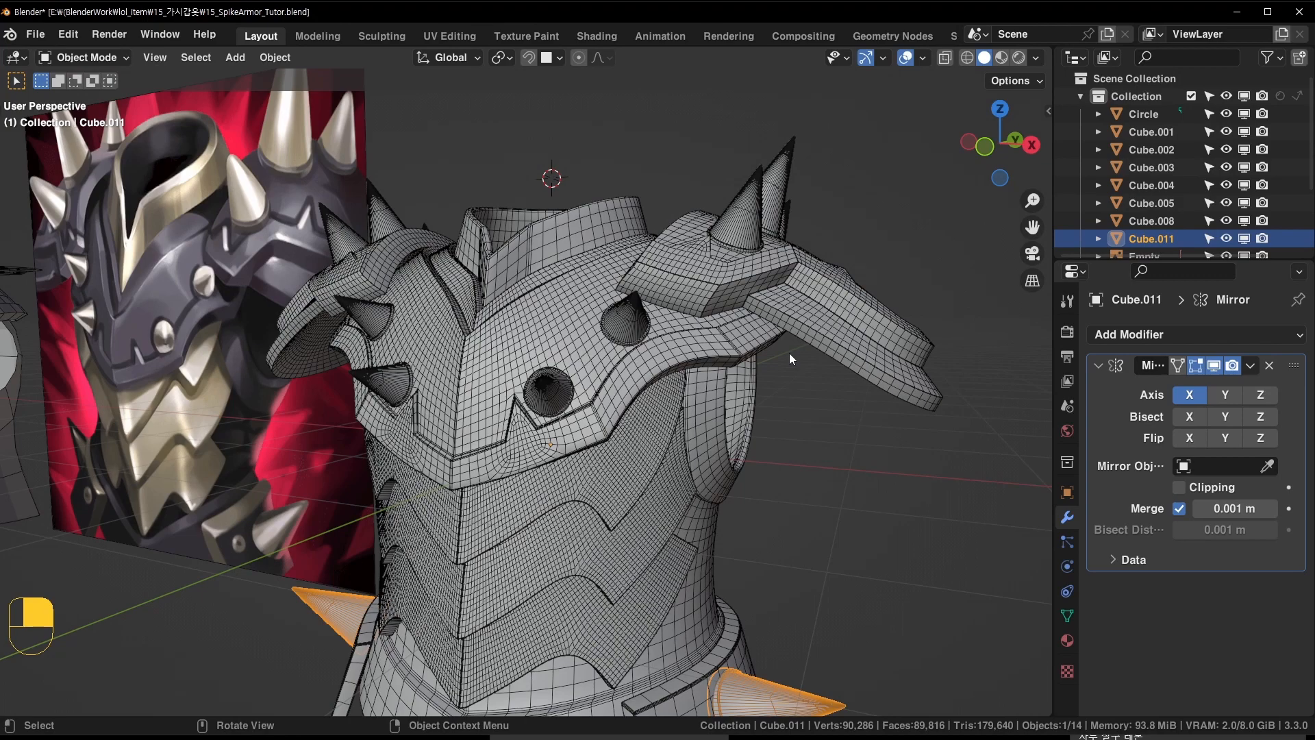
middle_drag(618, 344, 616, 411)
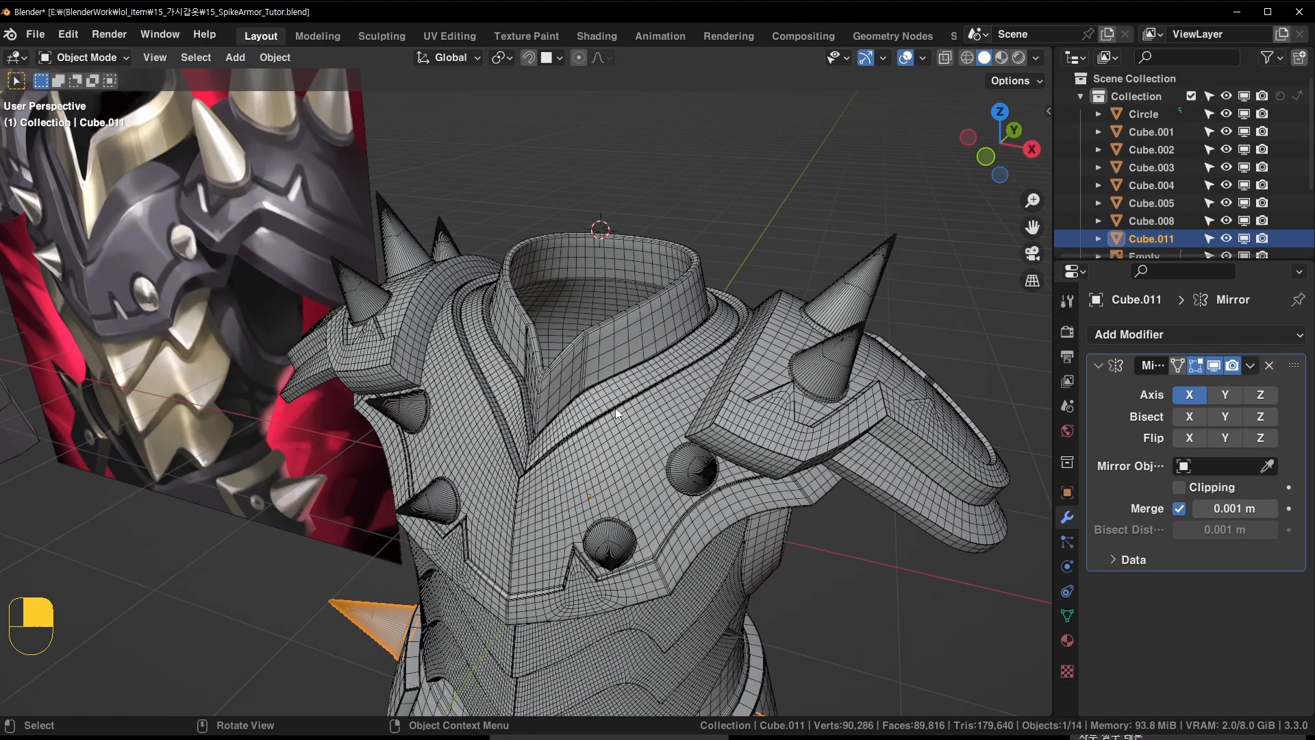
mouse_move(617, 413)
middle_down()
mouse_move(633, 391)
mouse_move(609, 400)
middle_up()
scroll(610, 400, down, 4)
shift+middle_drag(689, 496, 670, 413)
Enter Edit Mode on the mirrored waist spikes
scroll(648, 463, up, 1)
scroll(644, 452, up, 2)
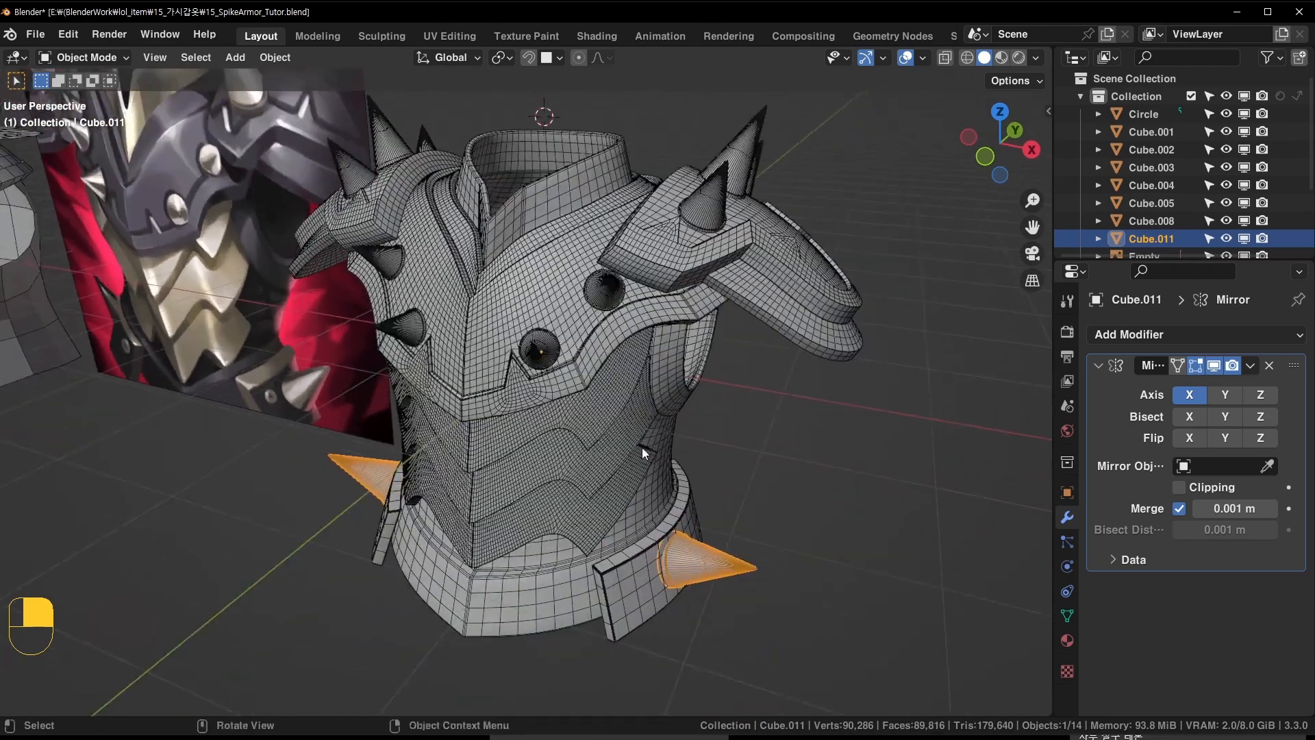
key(Tab)
shift+middle_drag(783, 380, 758, 393)
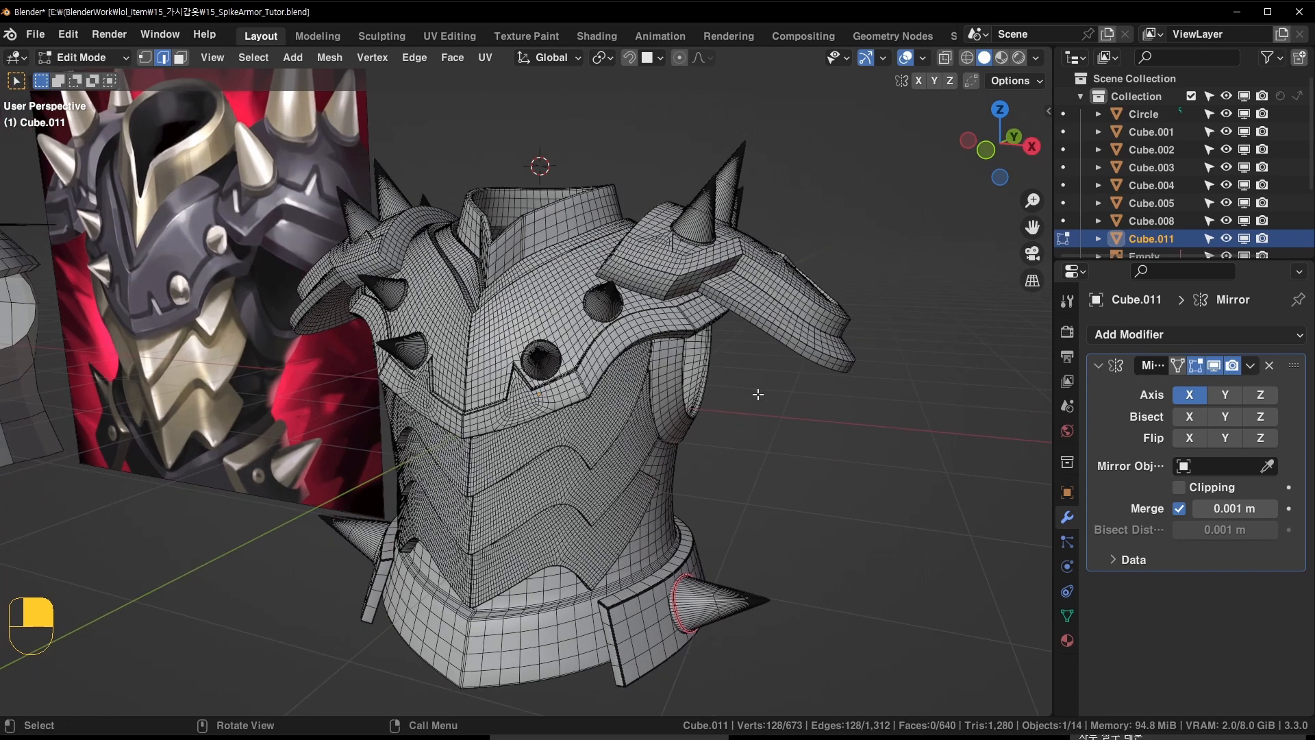